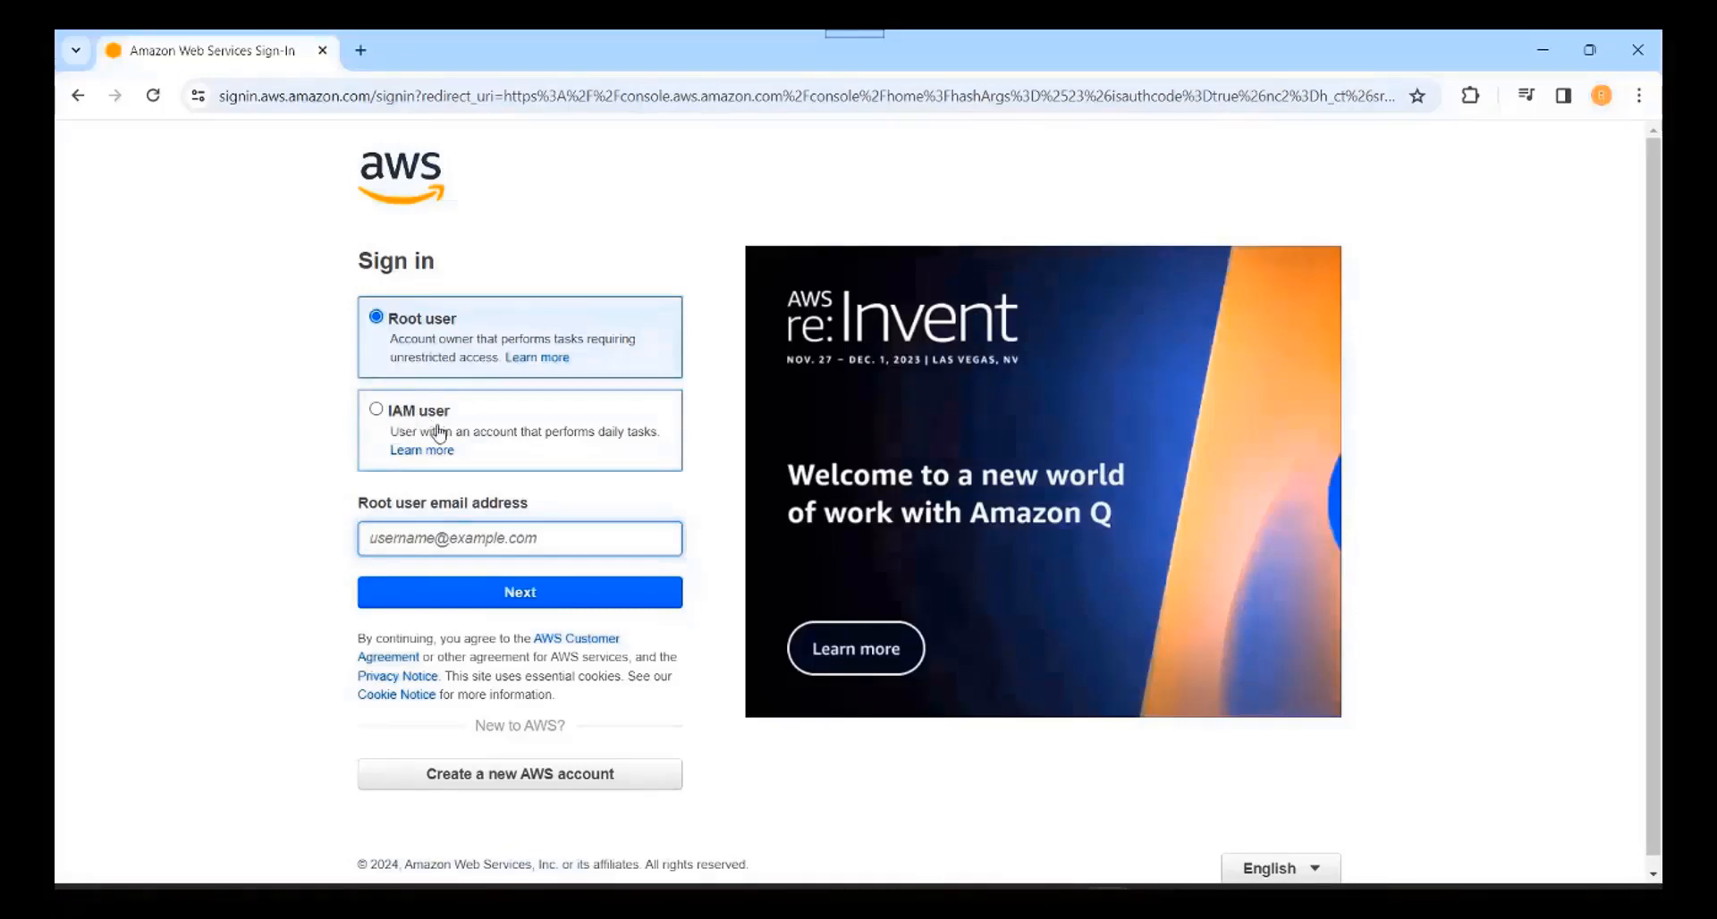
# Step: Sign in as the root user with the saved email and the account password
pyautogui.click(447, 547)
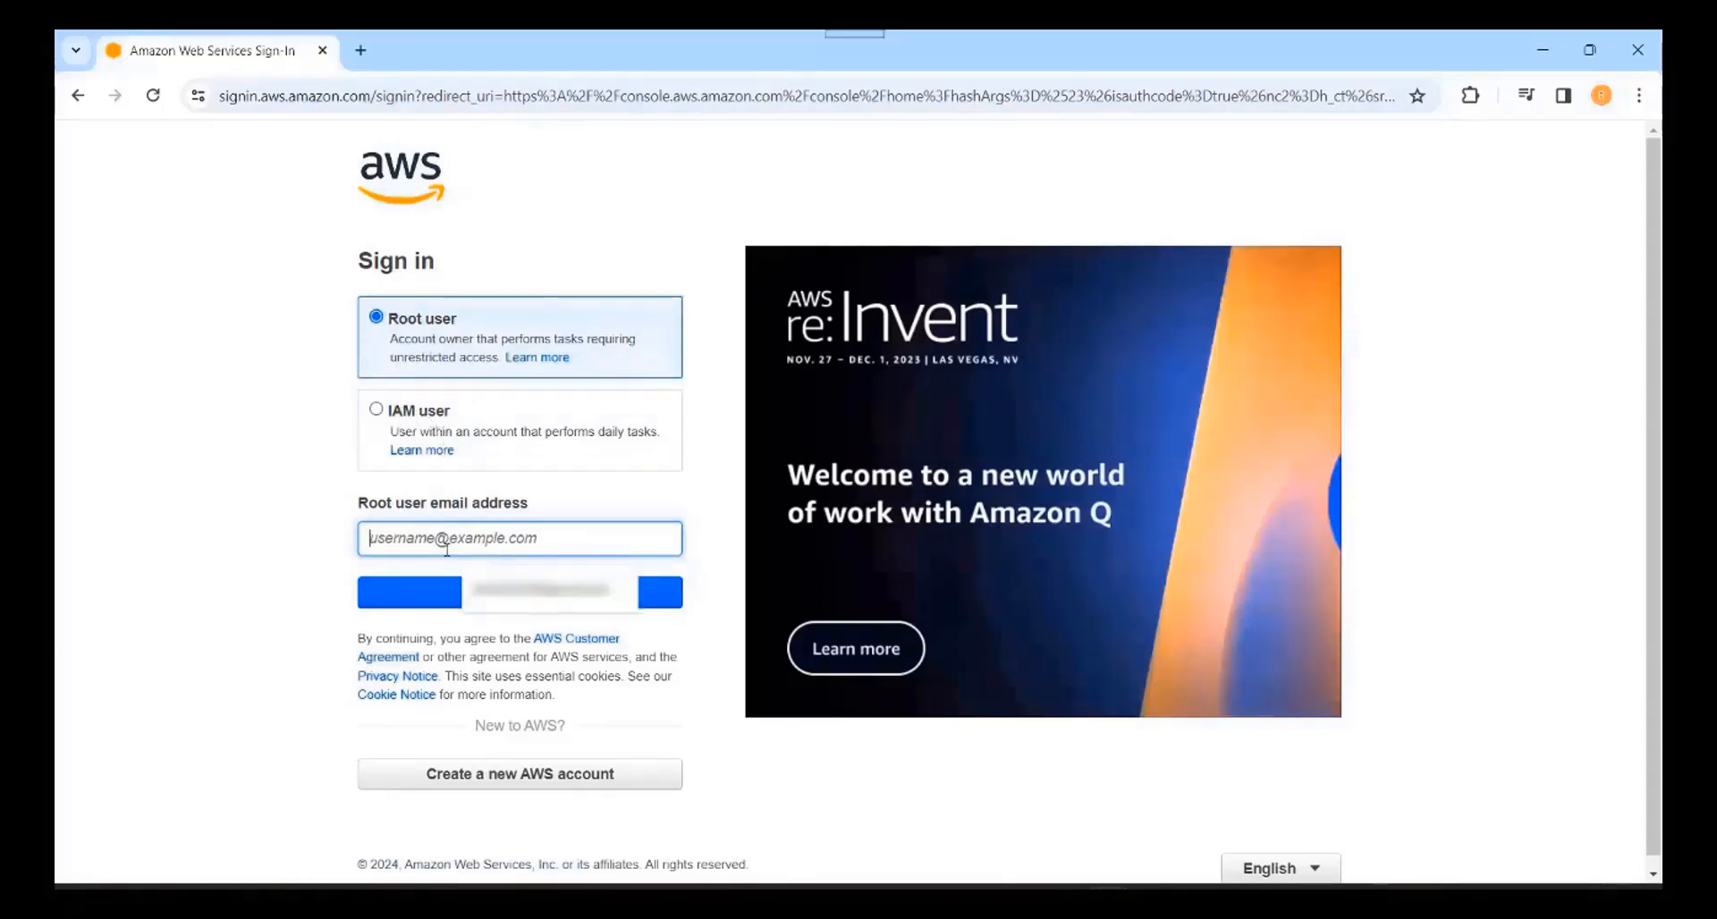
pyautogui.click(540, 605)
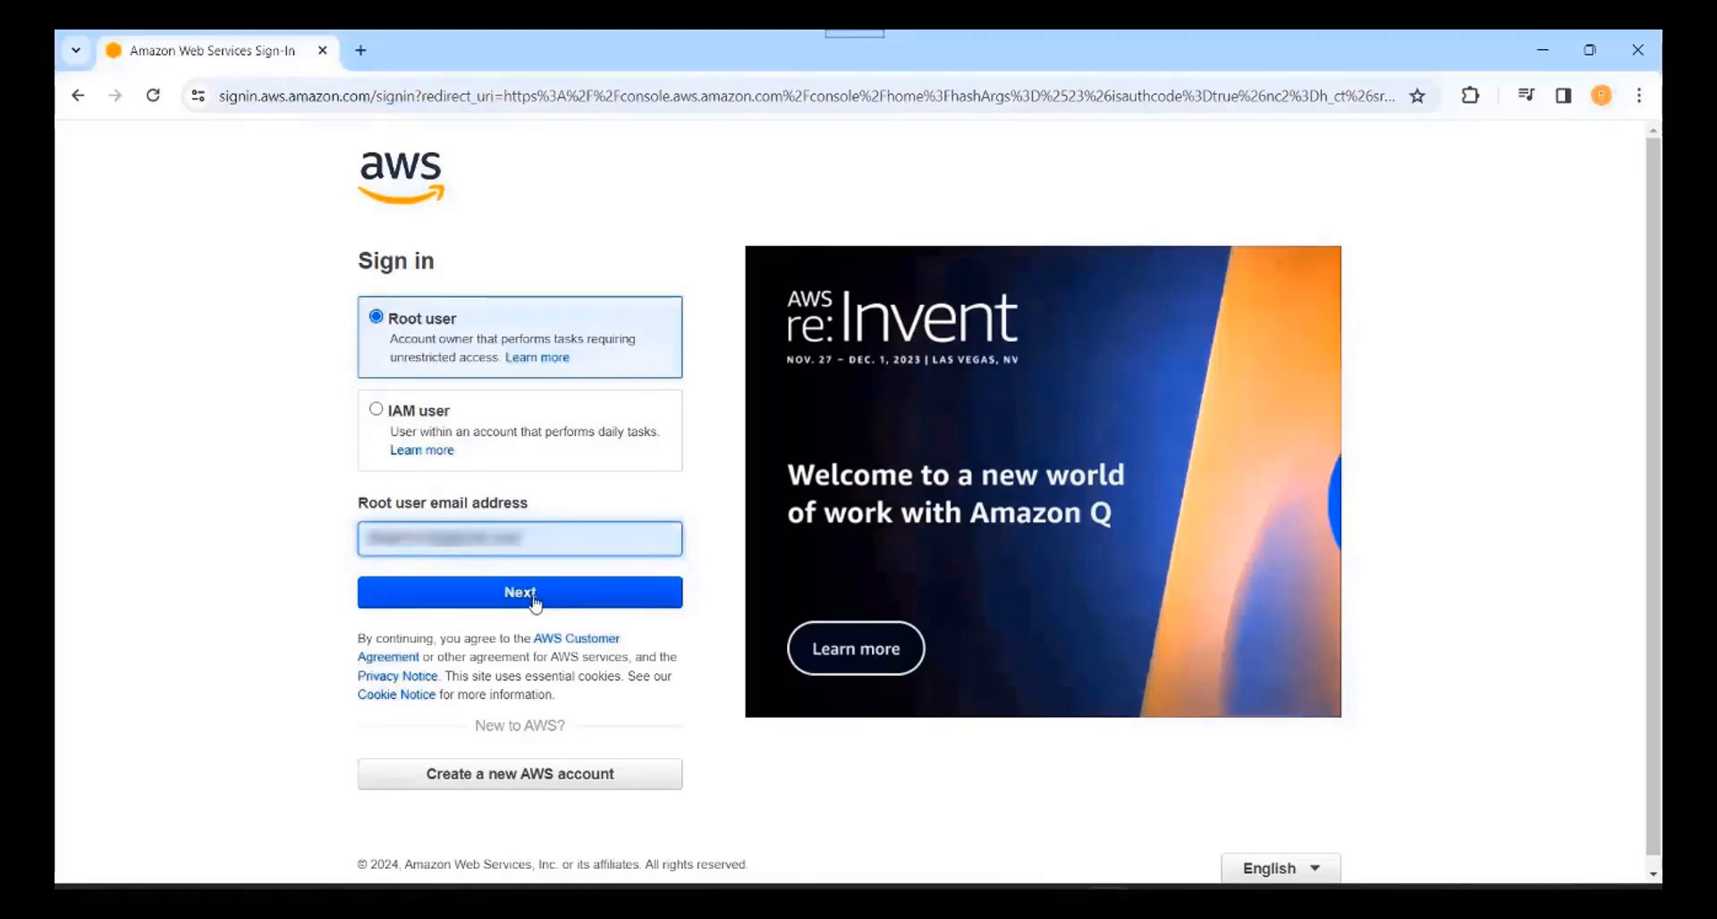
pyautogui.click(552, 601)
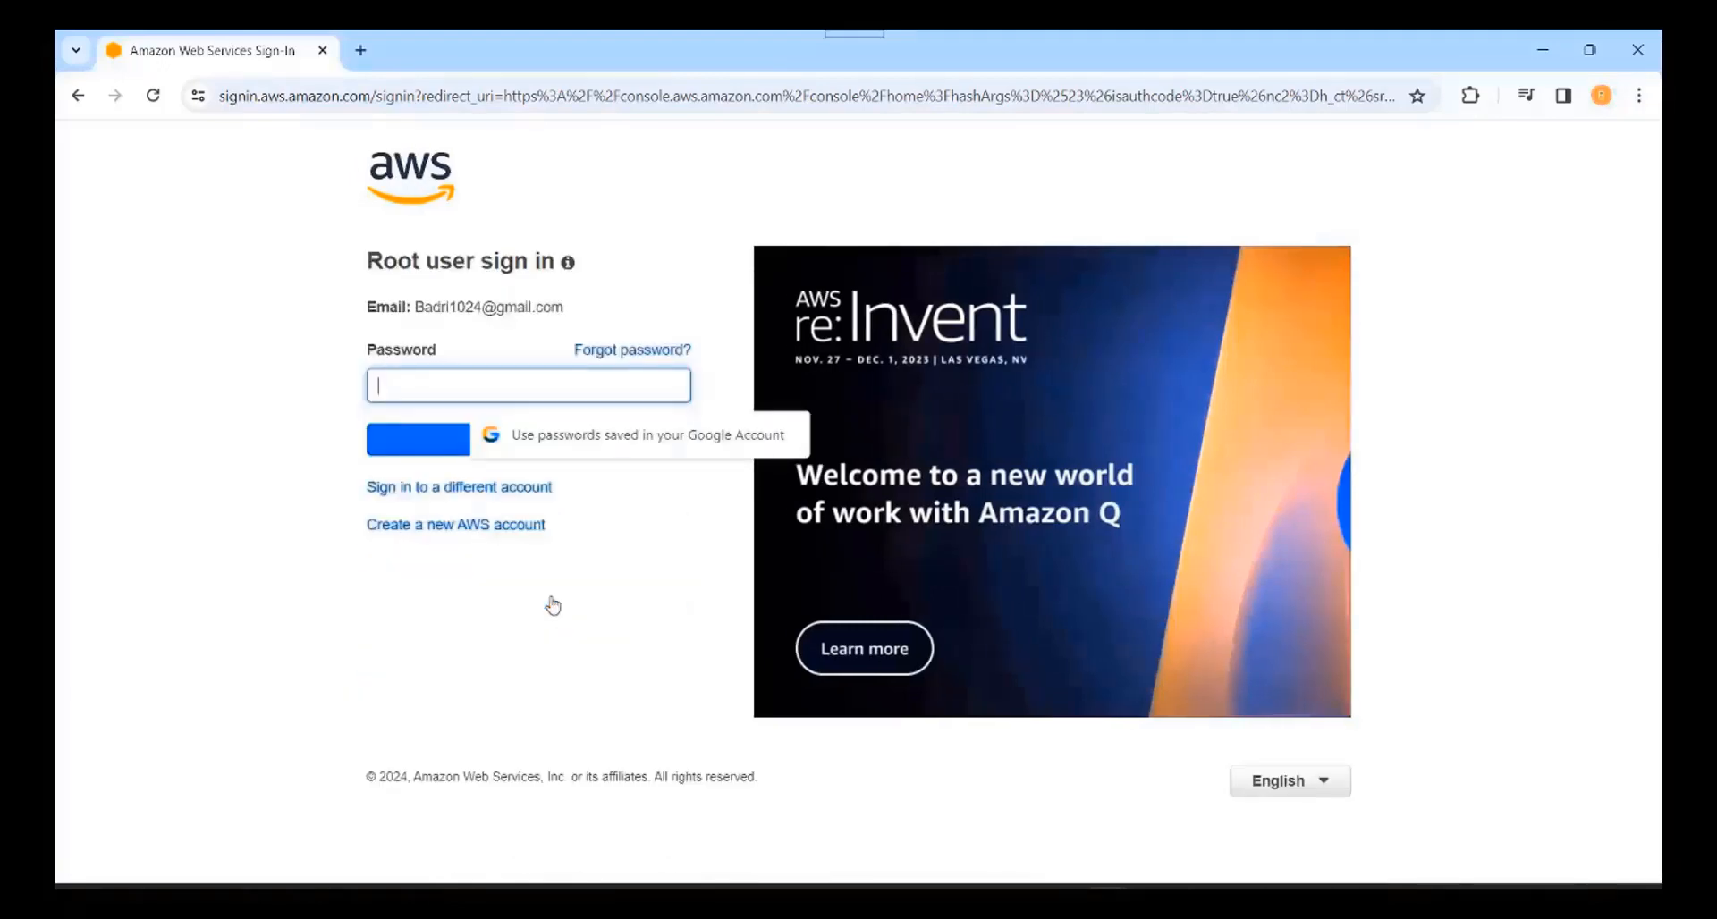
pyautogui.write('••')
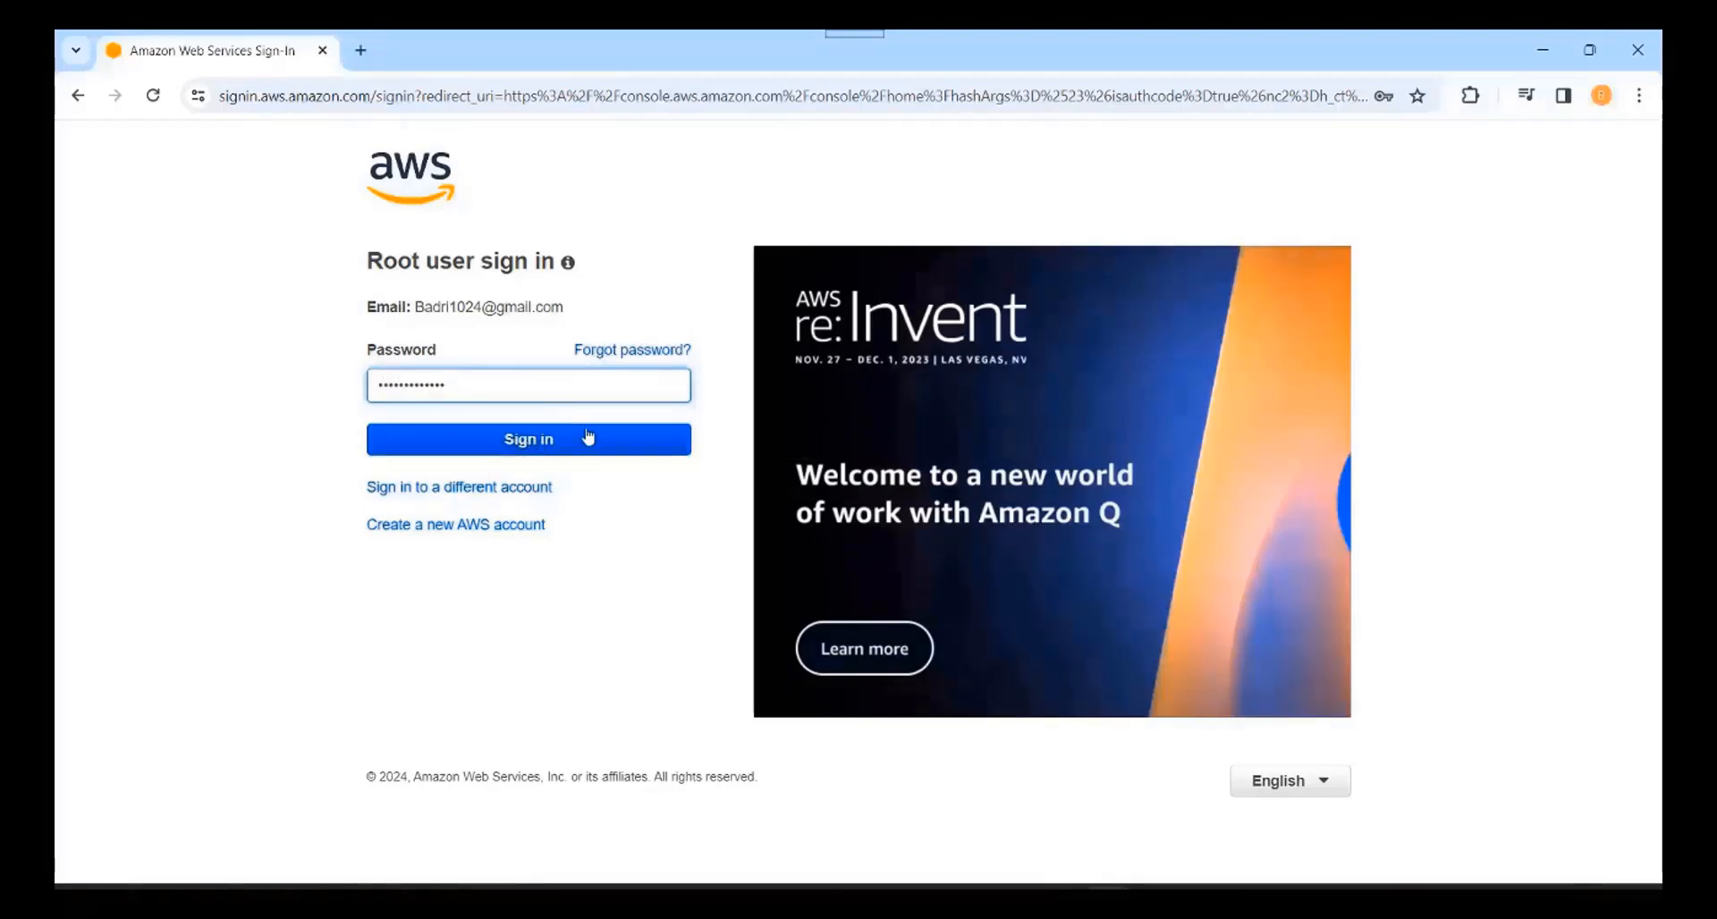
pyautogui.click(545, 442)
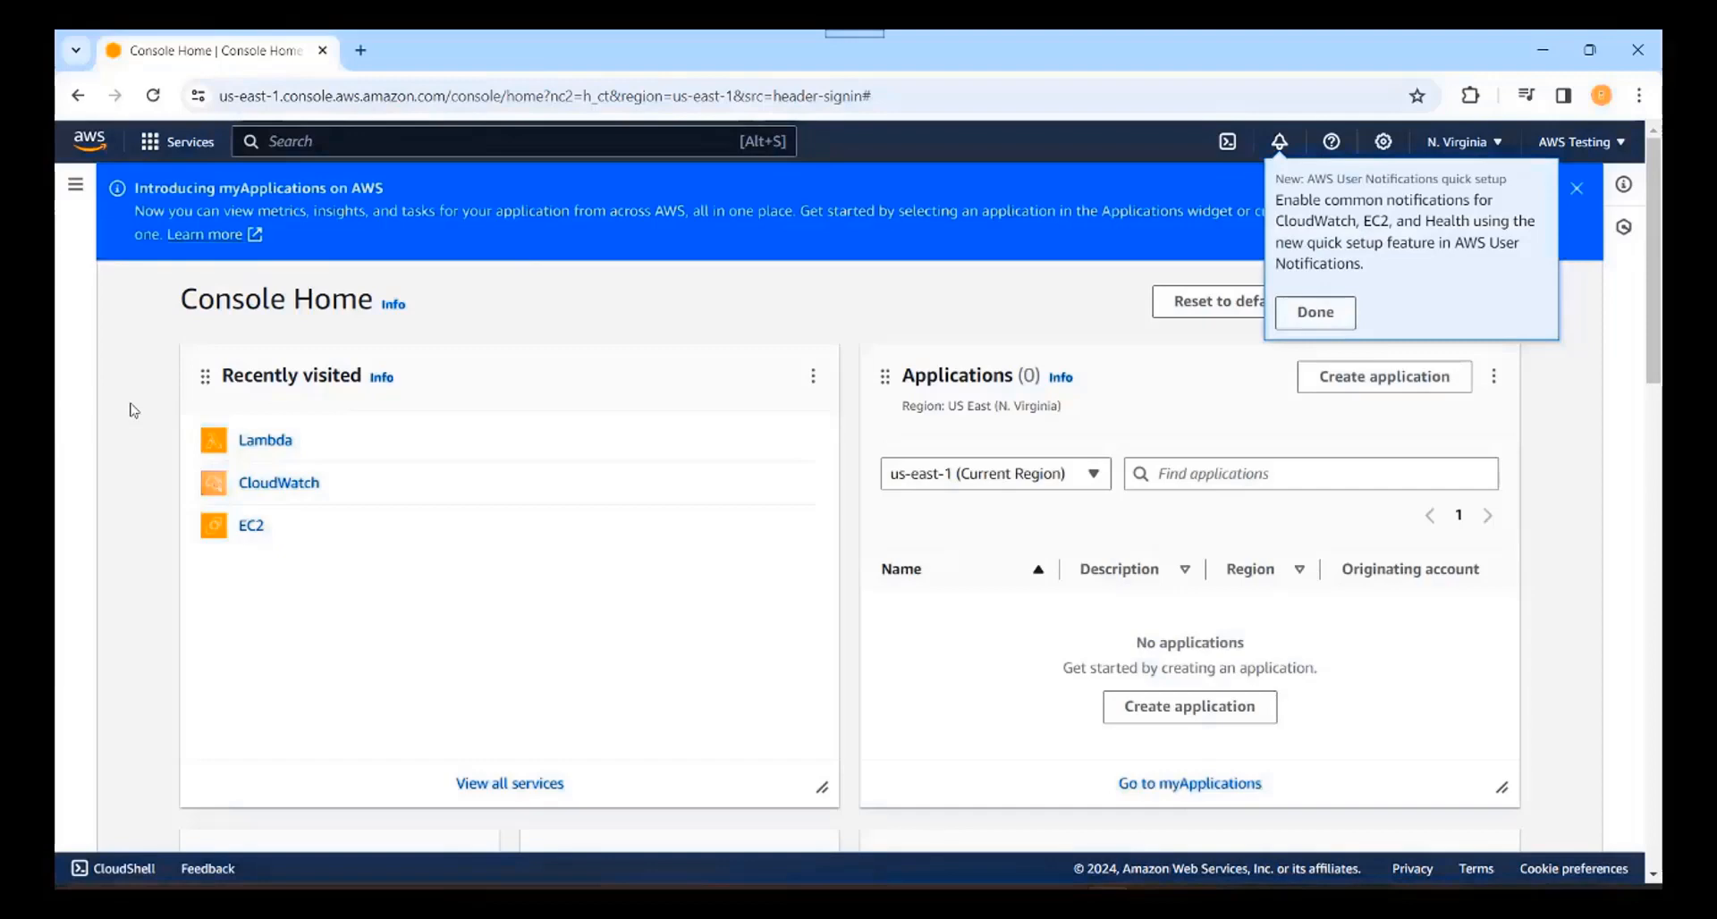
# Step: Dismiss the notifications tip and open Amazon S3 by searching for S3
pyautogui.click(1298, 319)
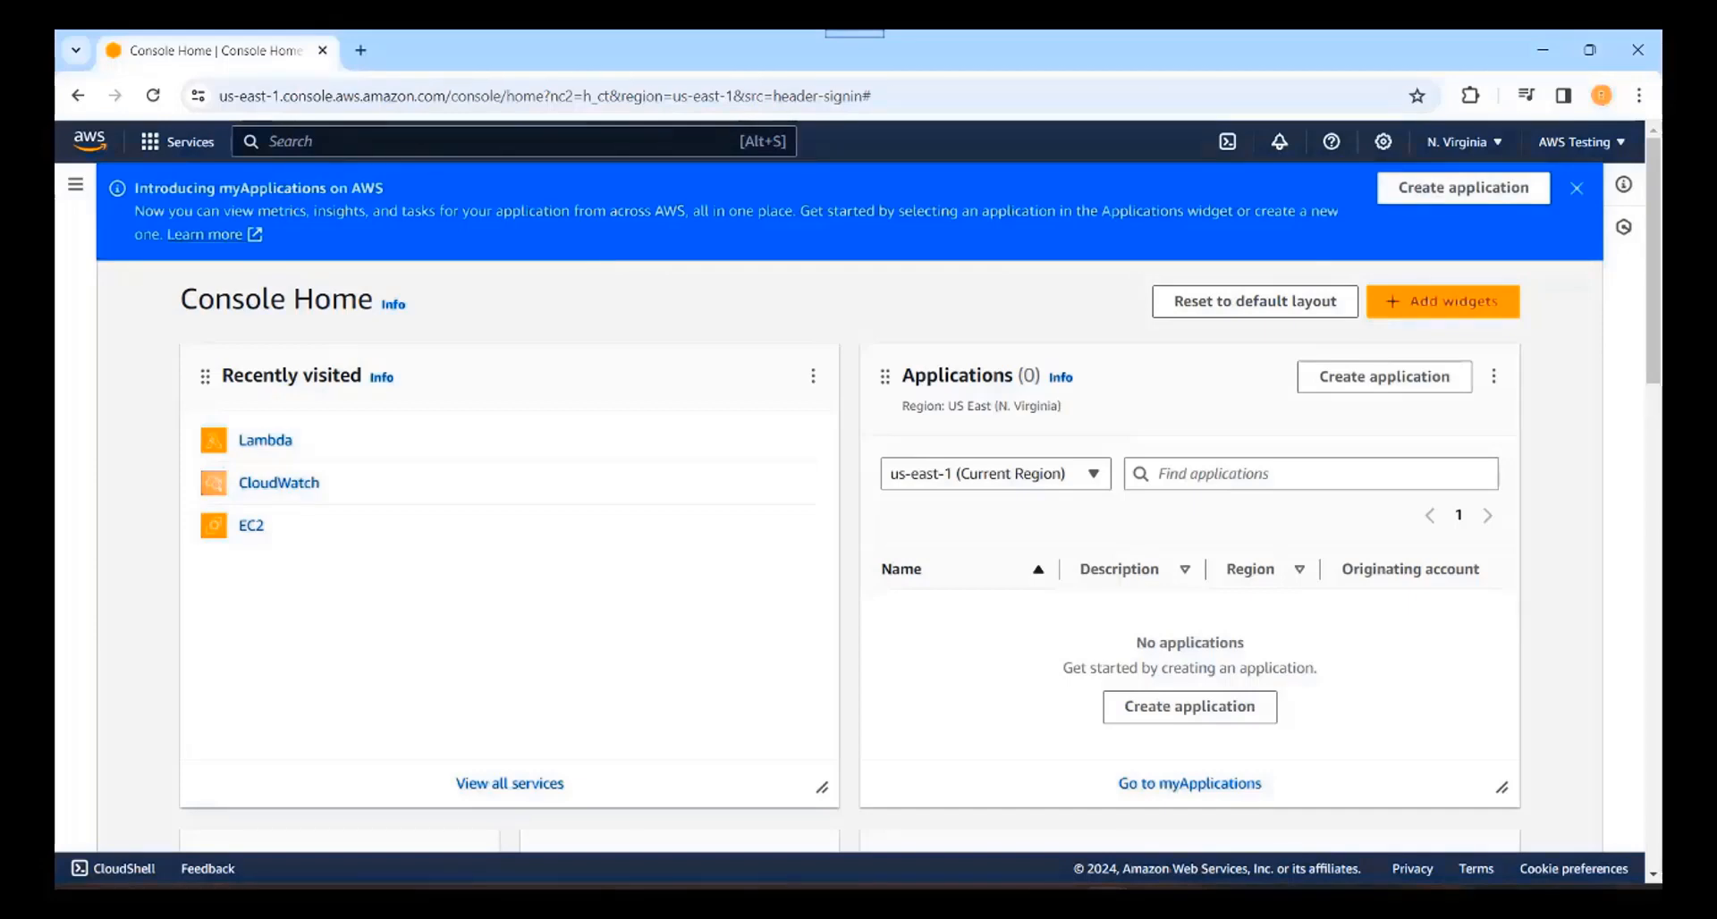
pyautogui.write('S')
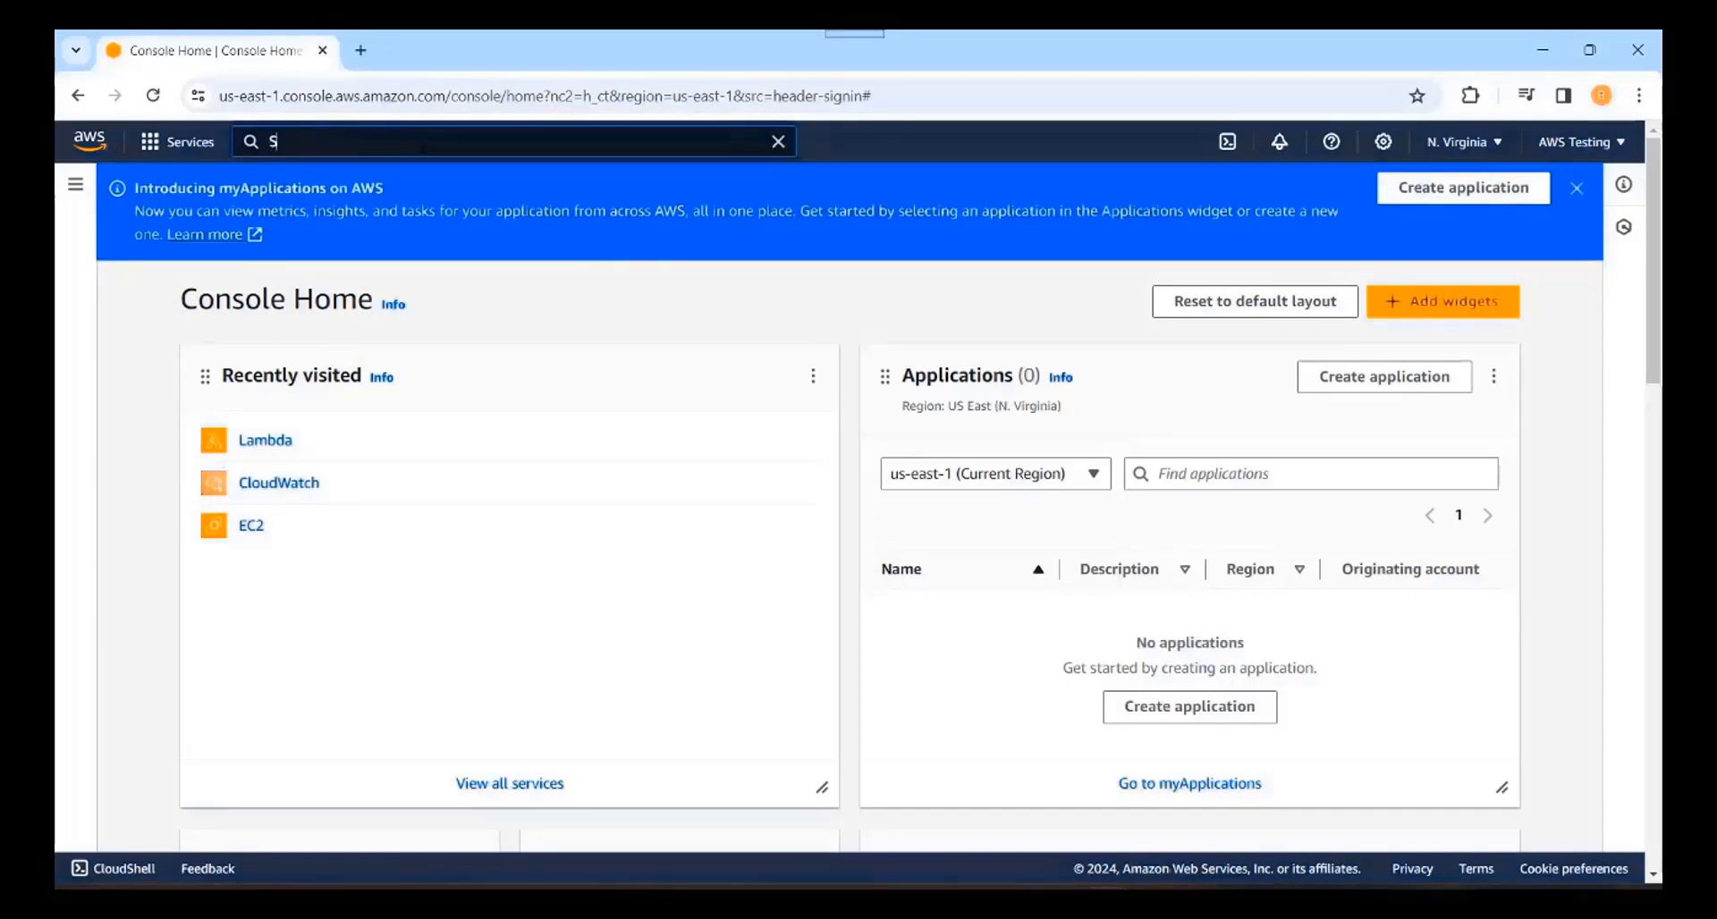
pyautogui.write('3')
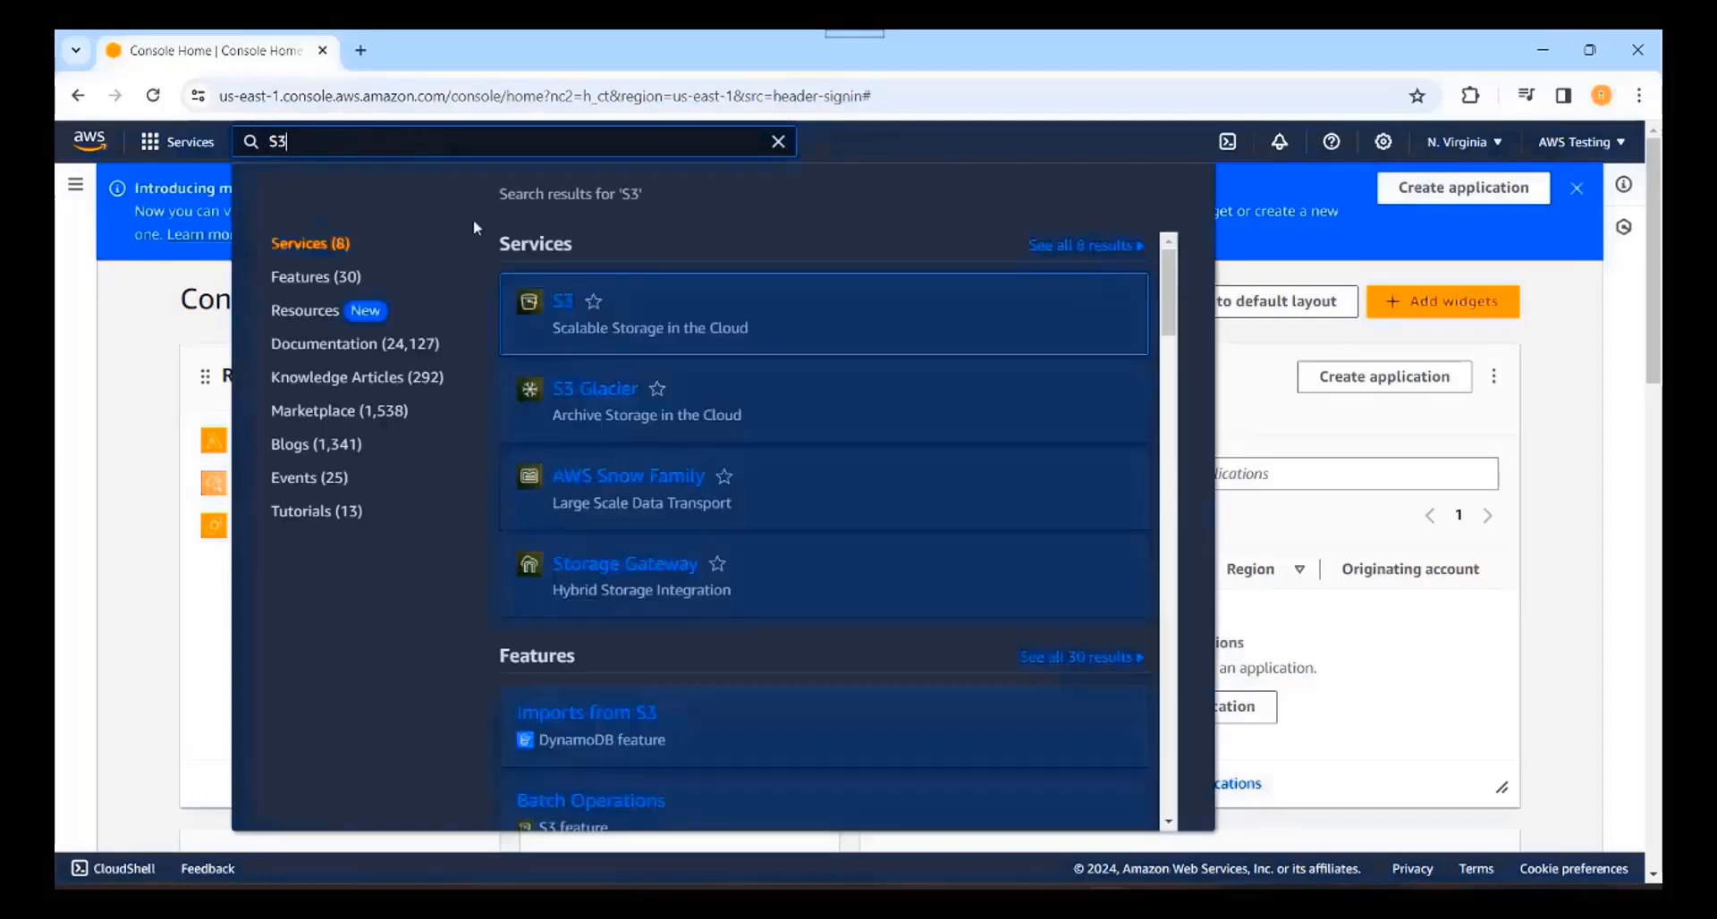
pyautogui.click(562, 305)
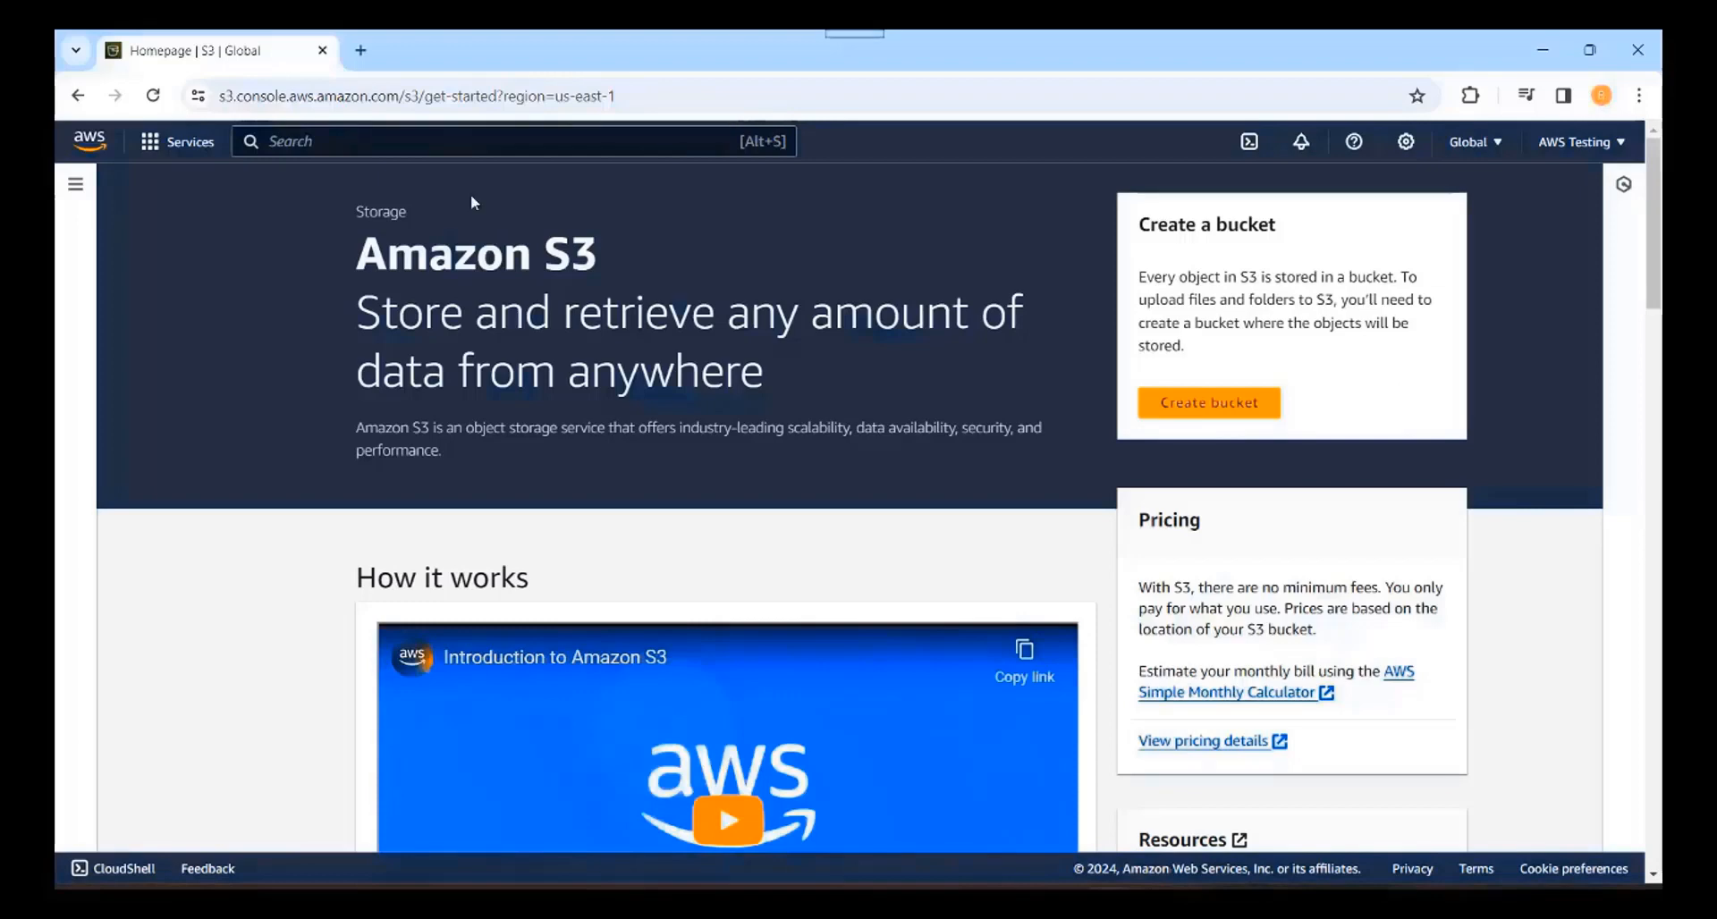
pyautogui.click(76, 95)
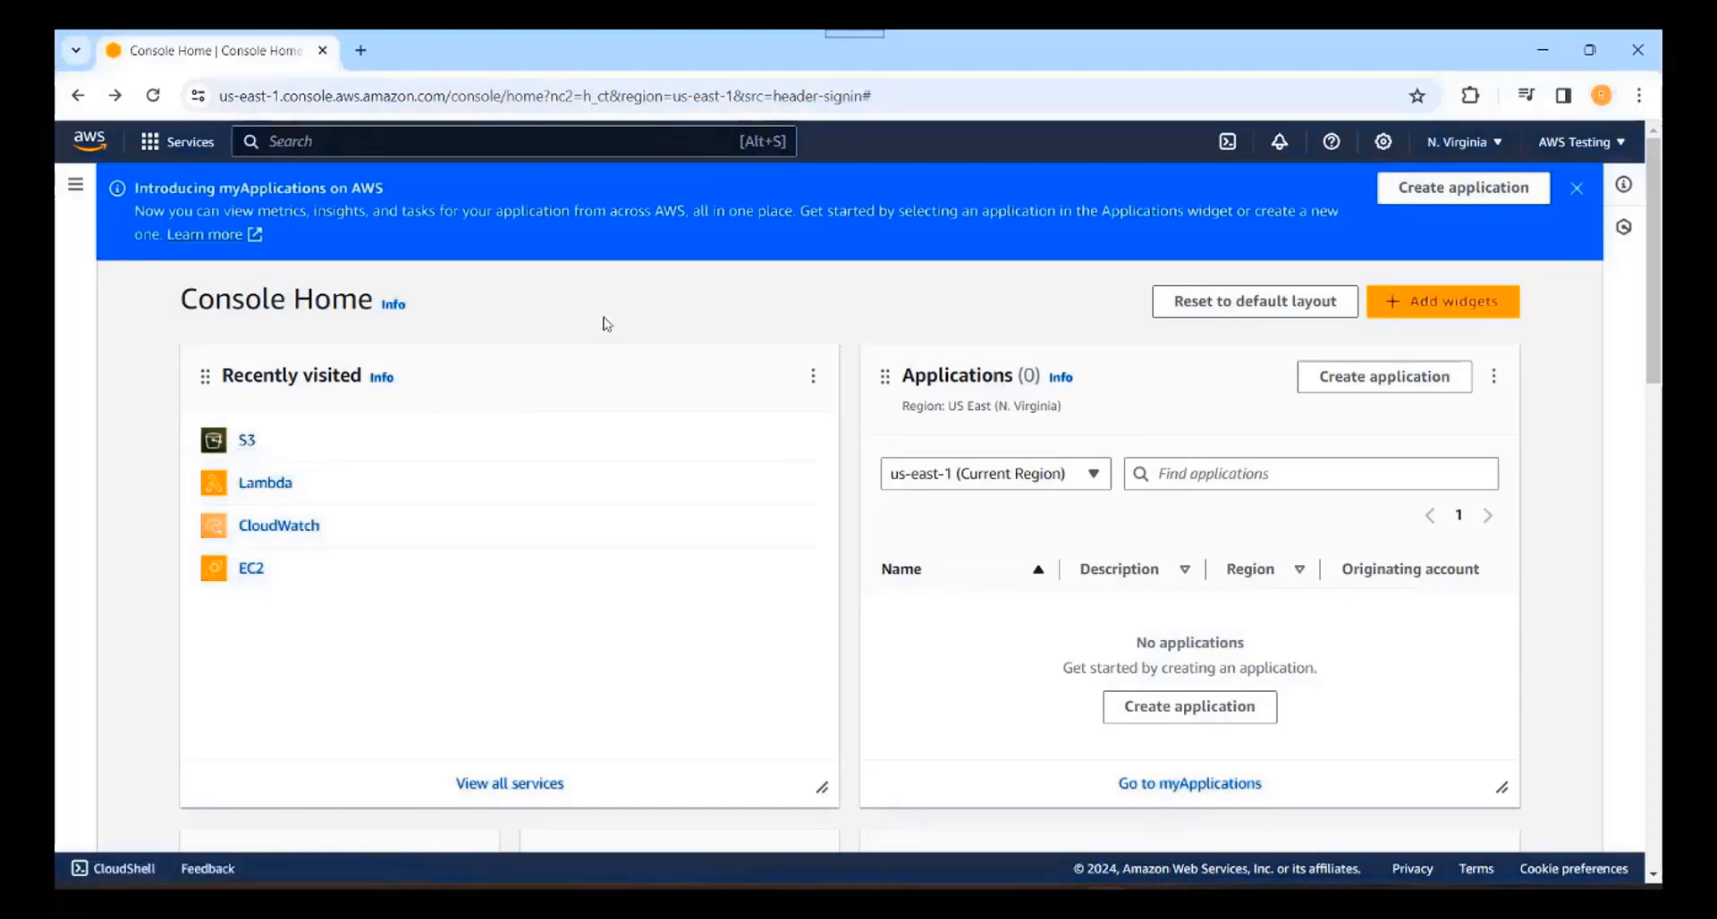
pyautogui.click(194, 149)
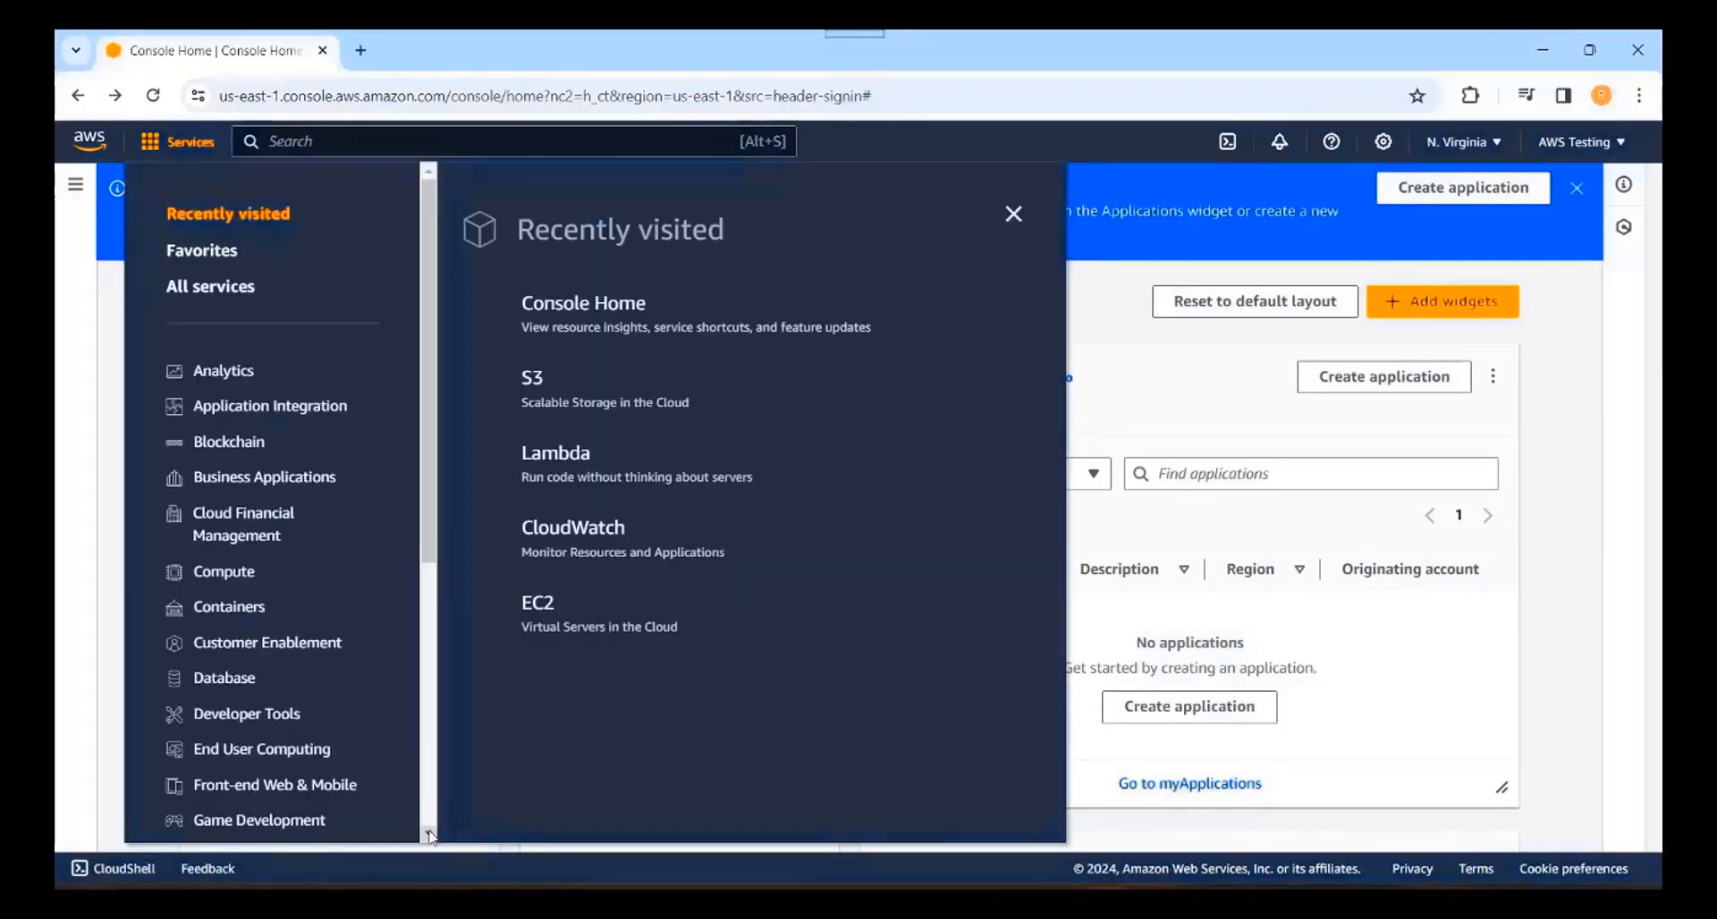
pyautogui.scroll(-5, 429, 836)
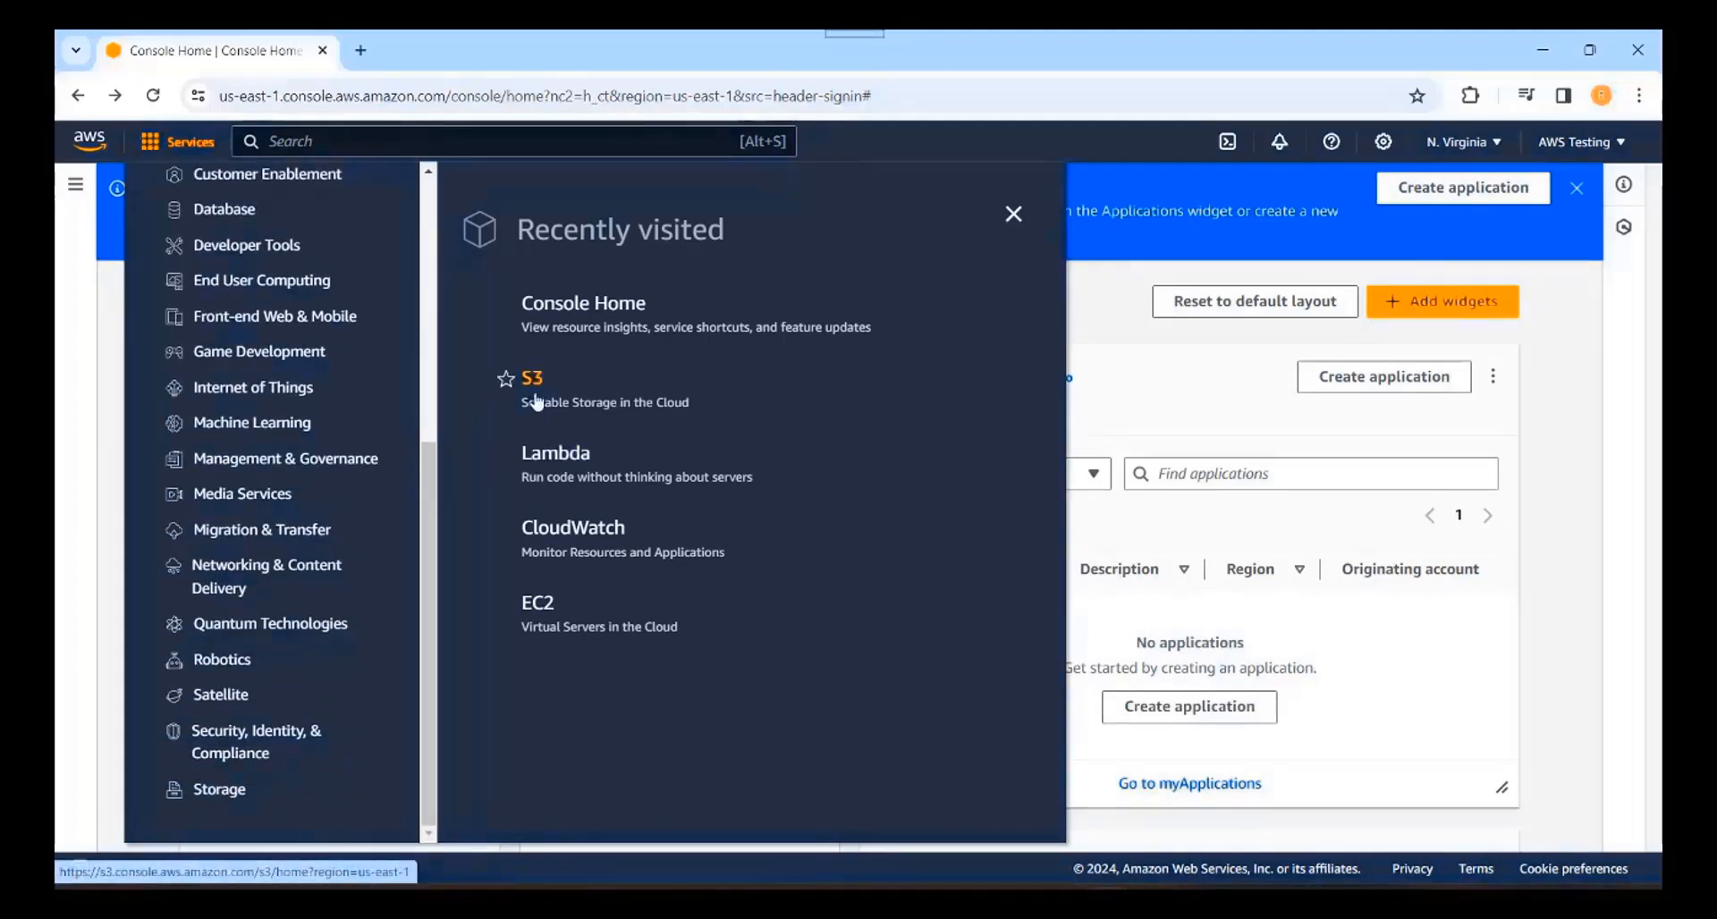
pyautogui.click(228, 799)
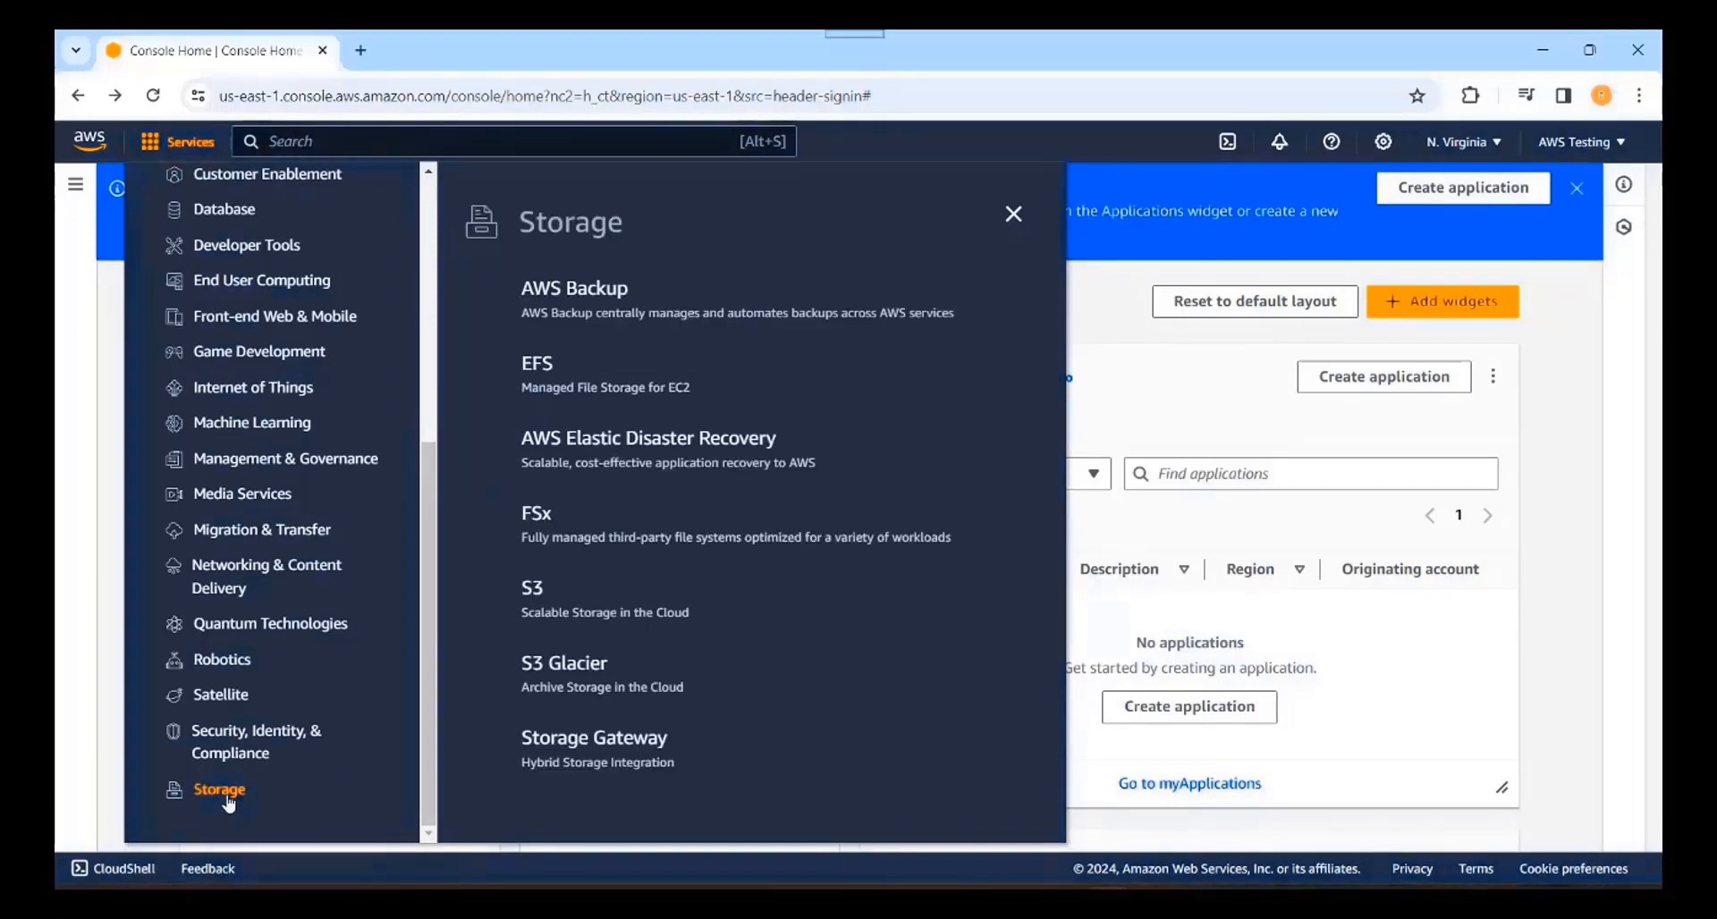
pyautogui.click(537, 604)
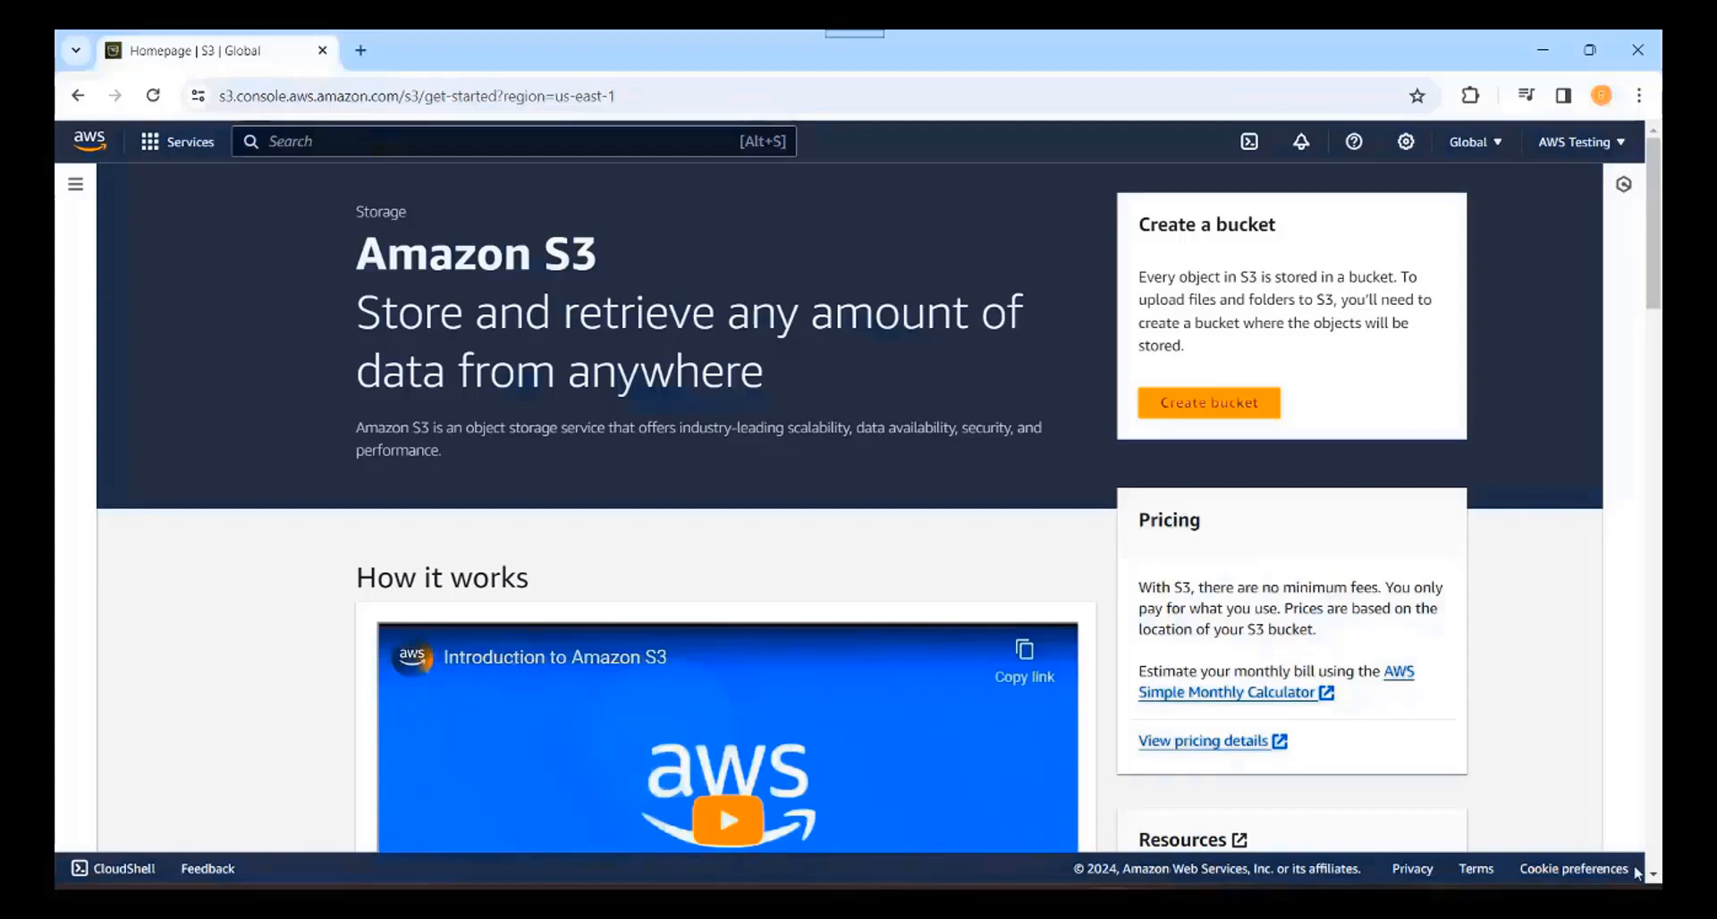
# Step: Leave the region at us-east-1 and start creating a new general purpose bucket
pyautogui.scroll(-10, 1653, 881)
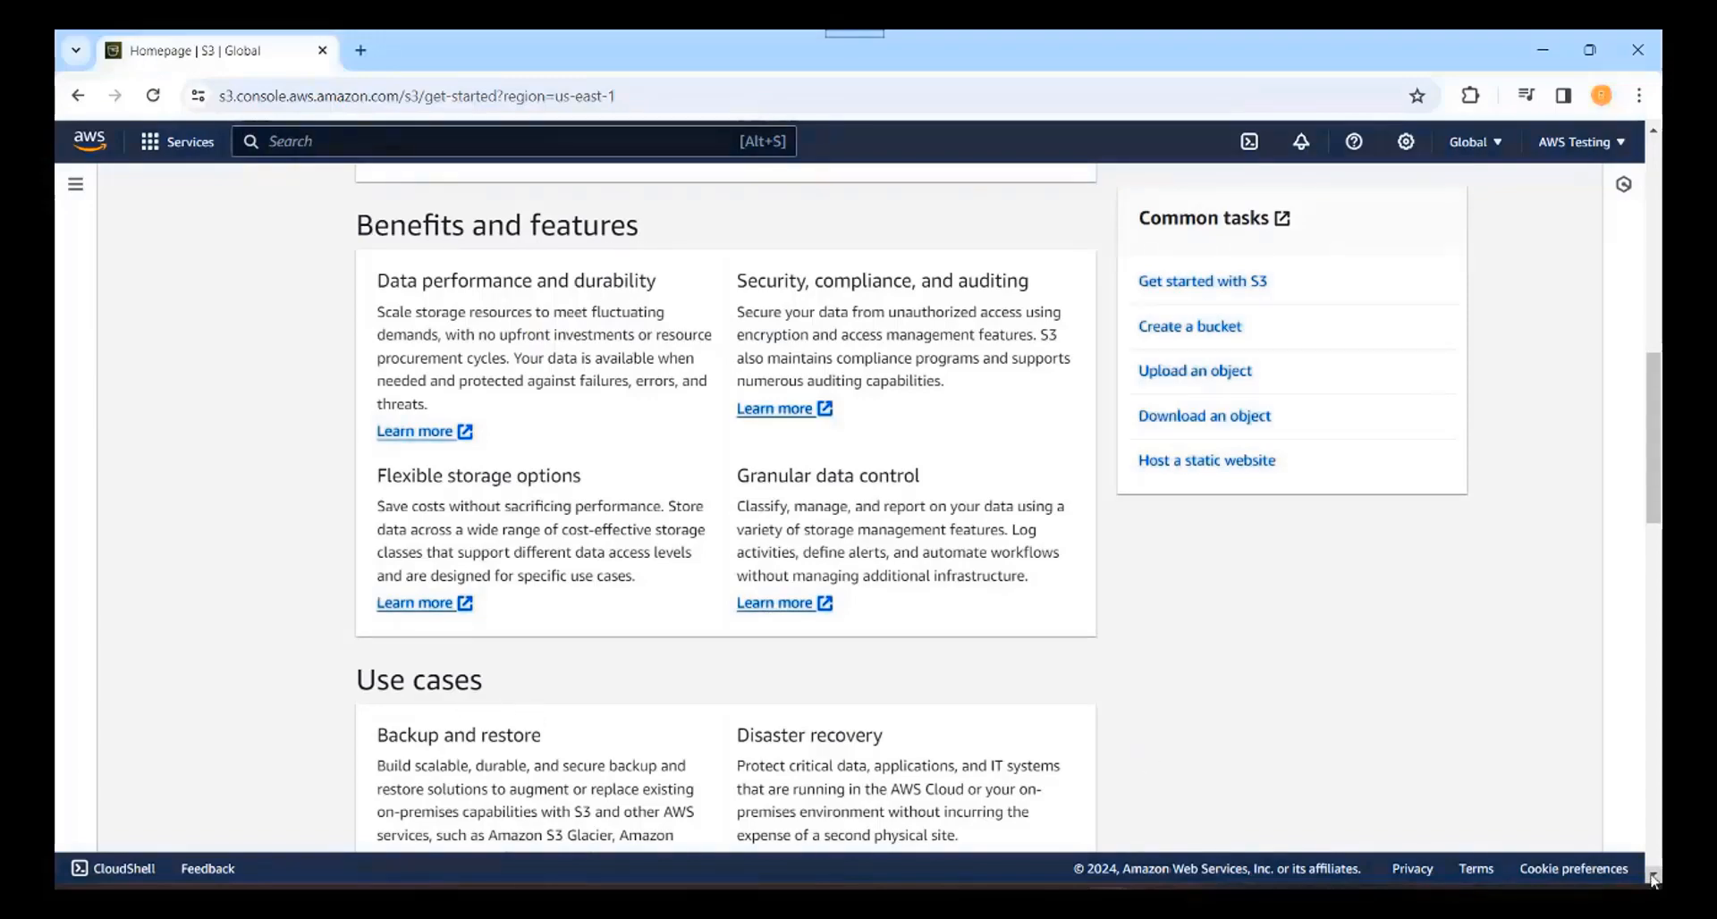
pyautogui.scroll(-10, 1653, 879)
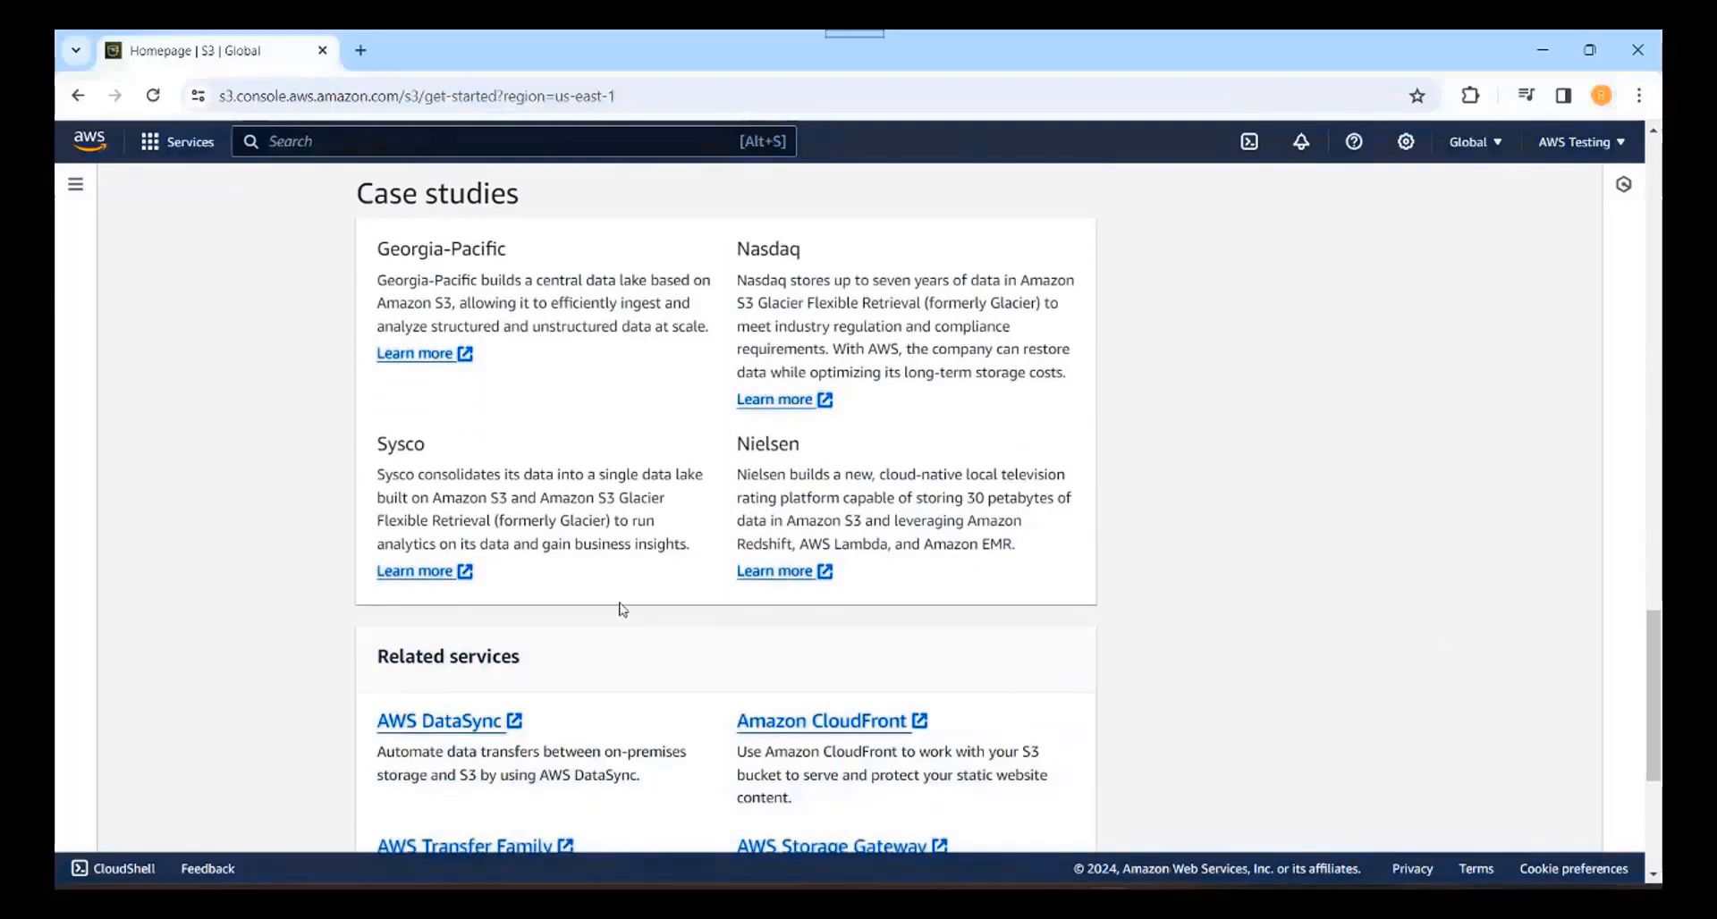
pyautogui.click(1653, 132)
pyautogui.moveTo(1653, 133); pyautogui.dragTo(1653, 132)
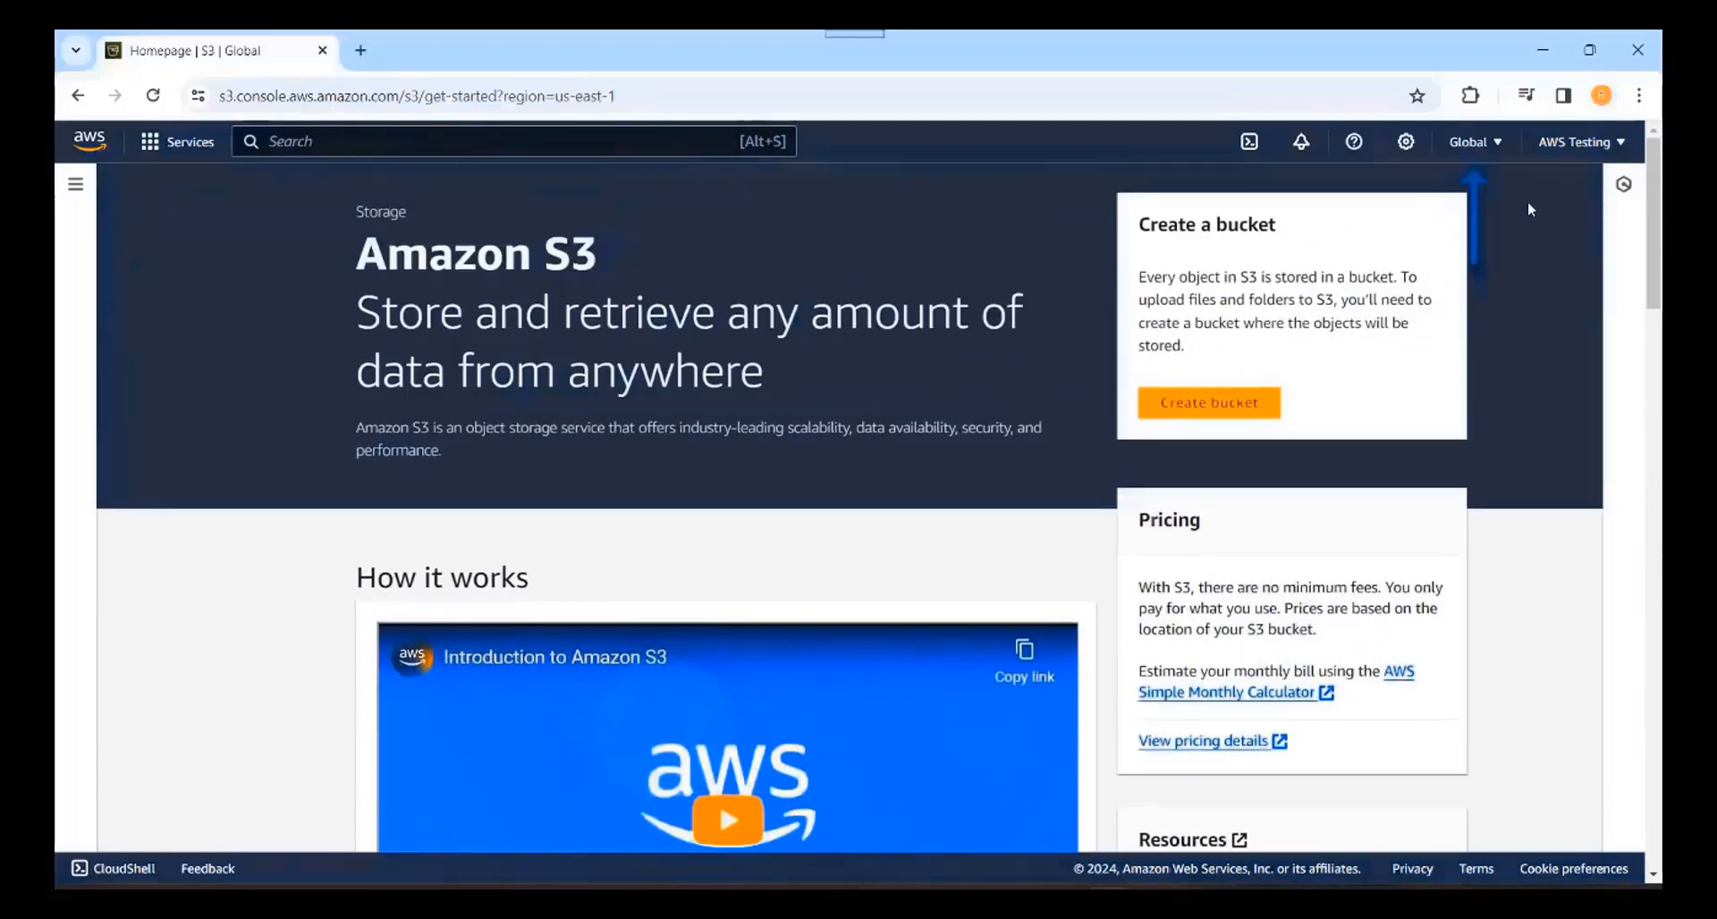
pyautogui.click(1483, 148)
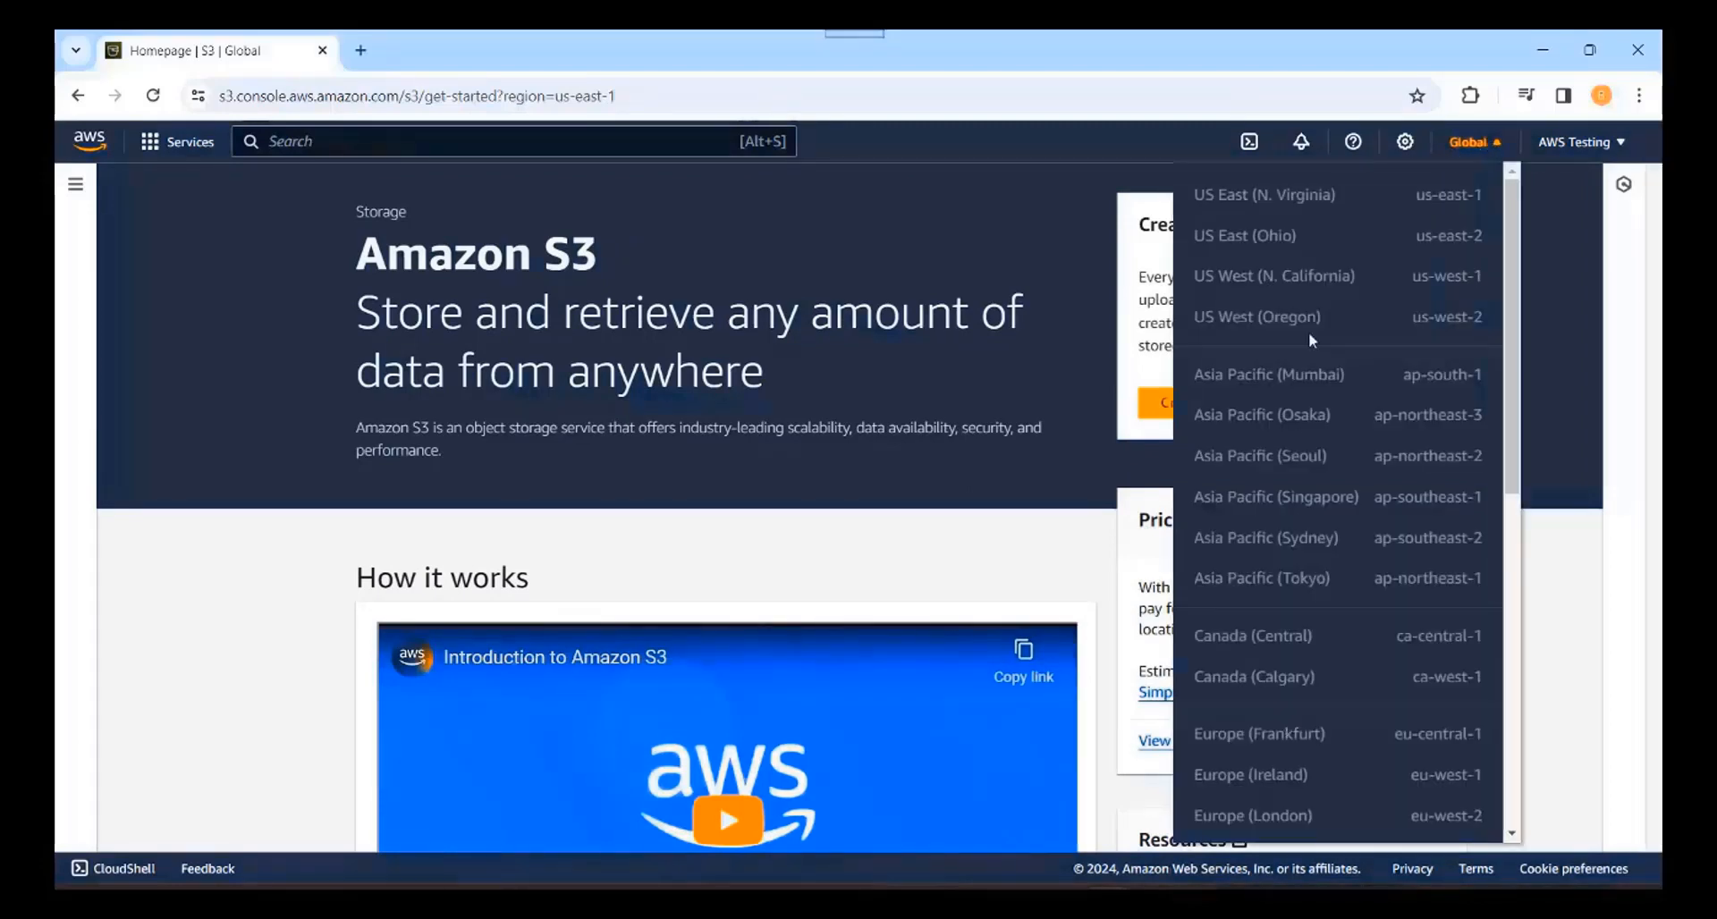
pyautogui.click(1565, 261)
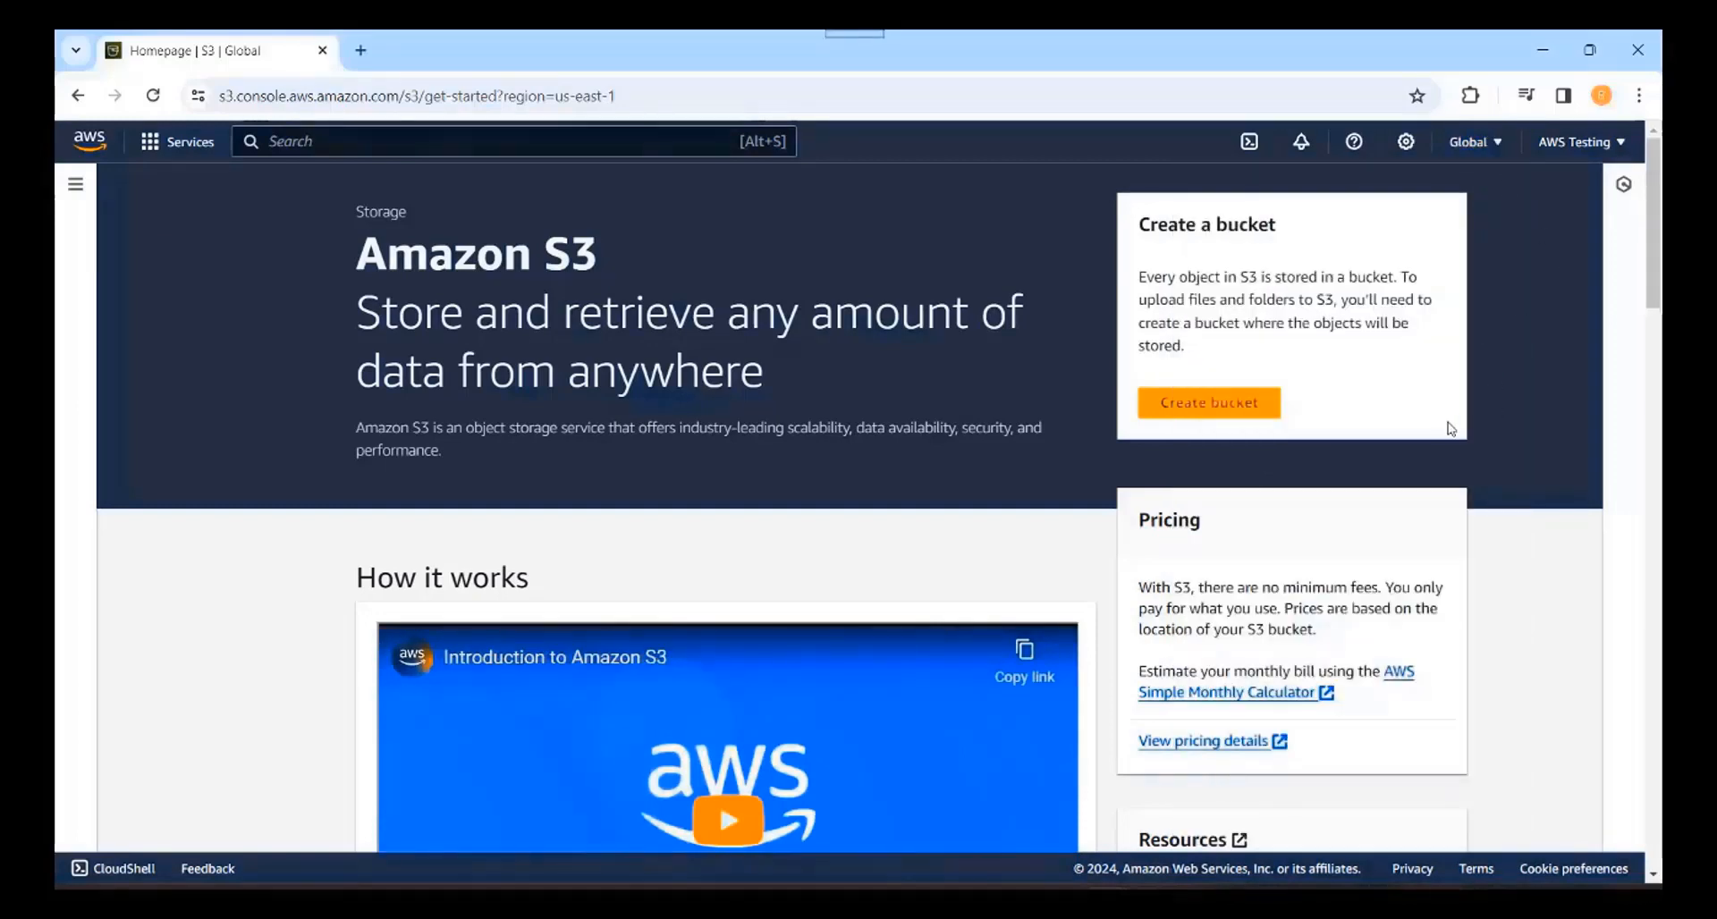
pyautogui.click(1218, 407)
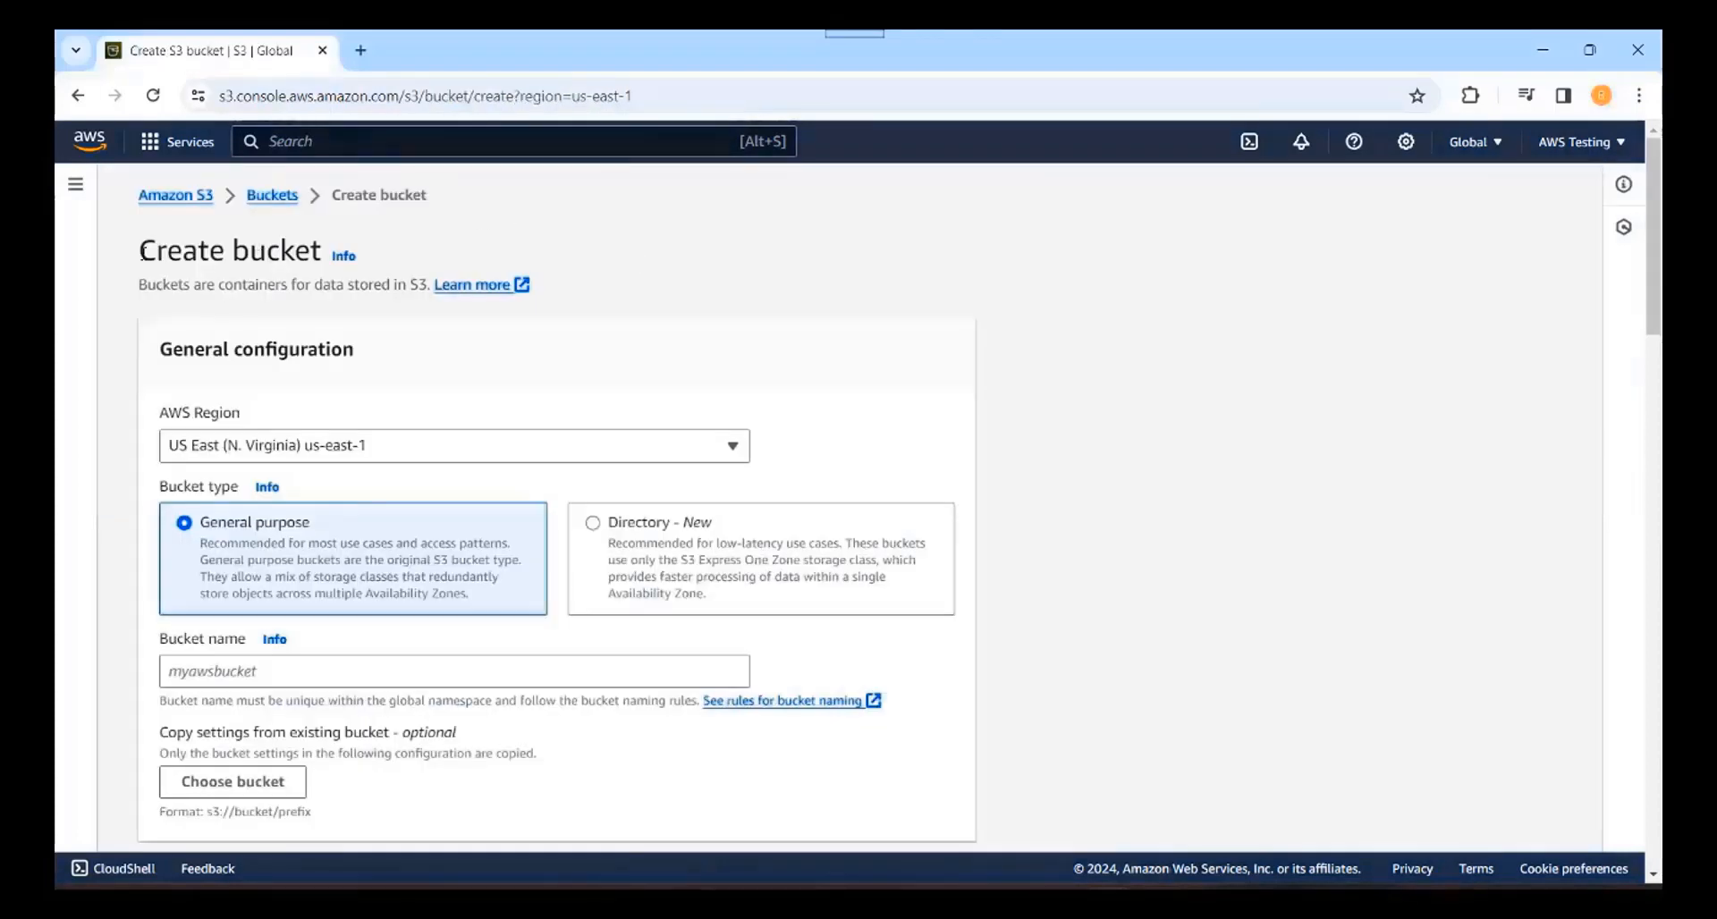
pyautogui.moveTo(140, 252); pyautogui.dragTo(321, 258)
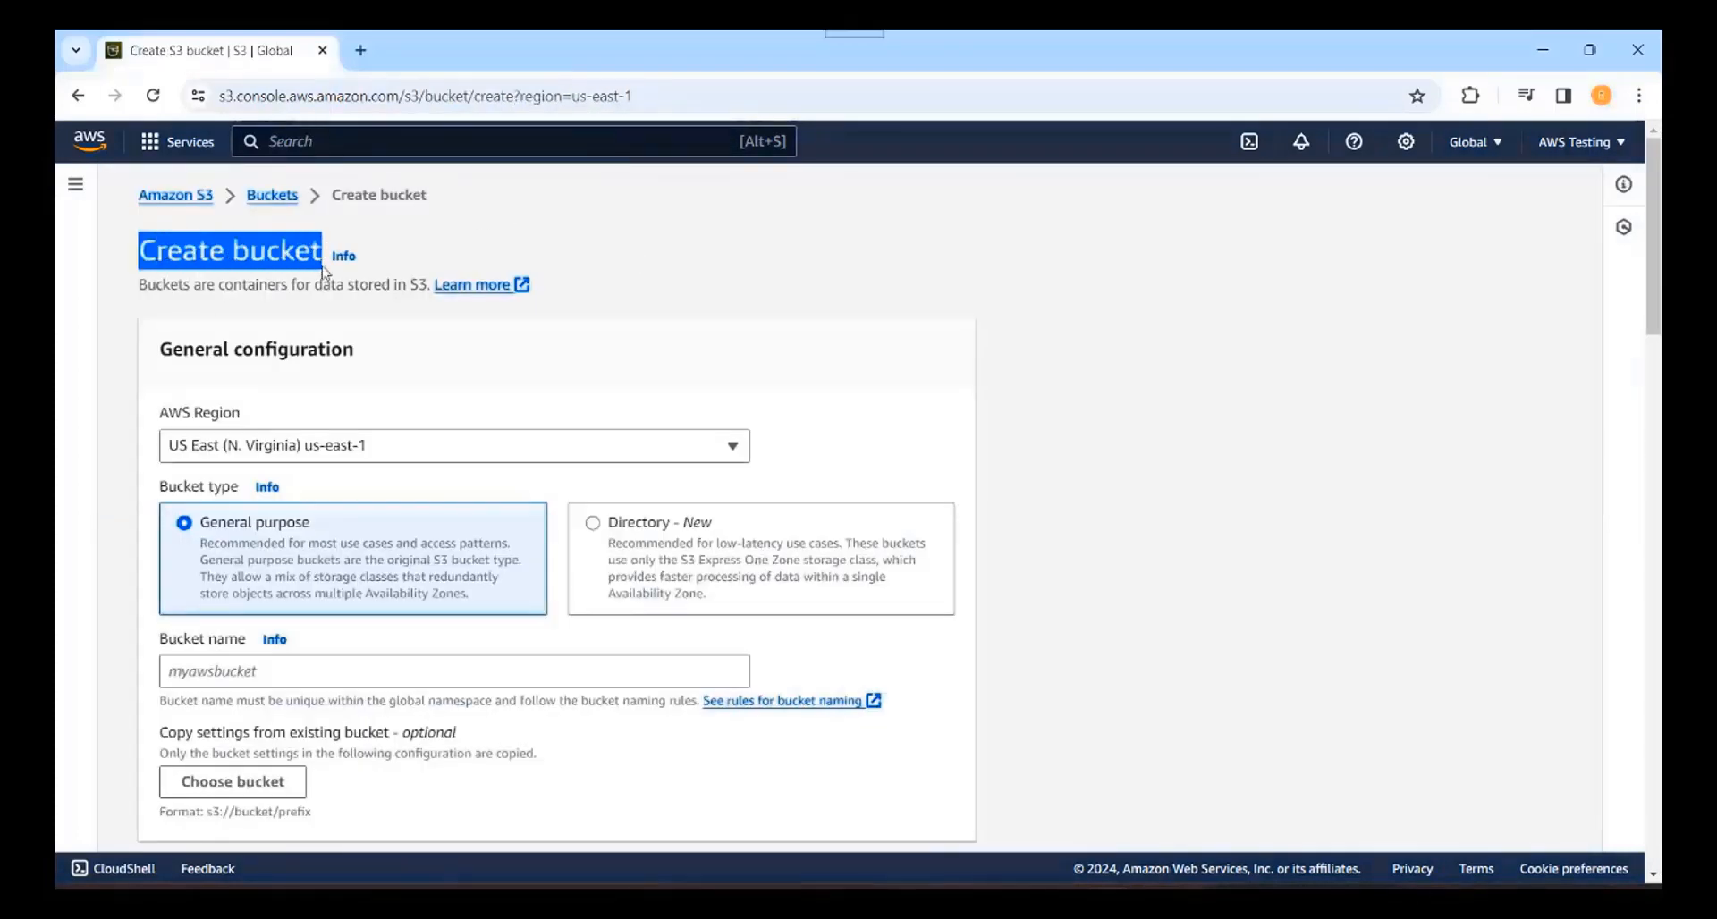
pyautogui.click(122, 356)
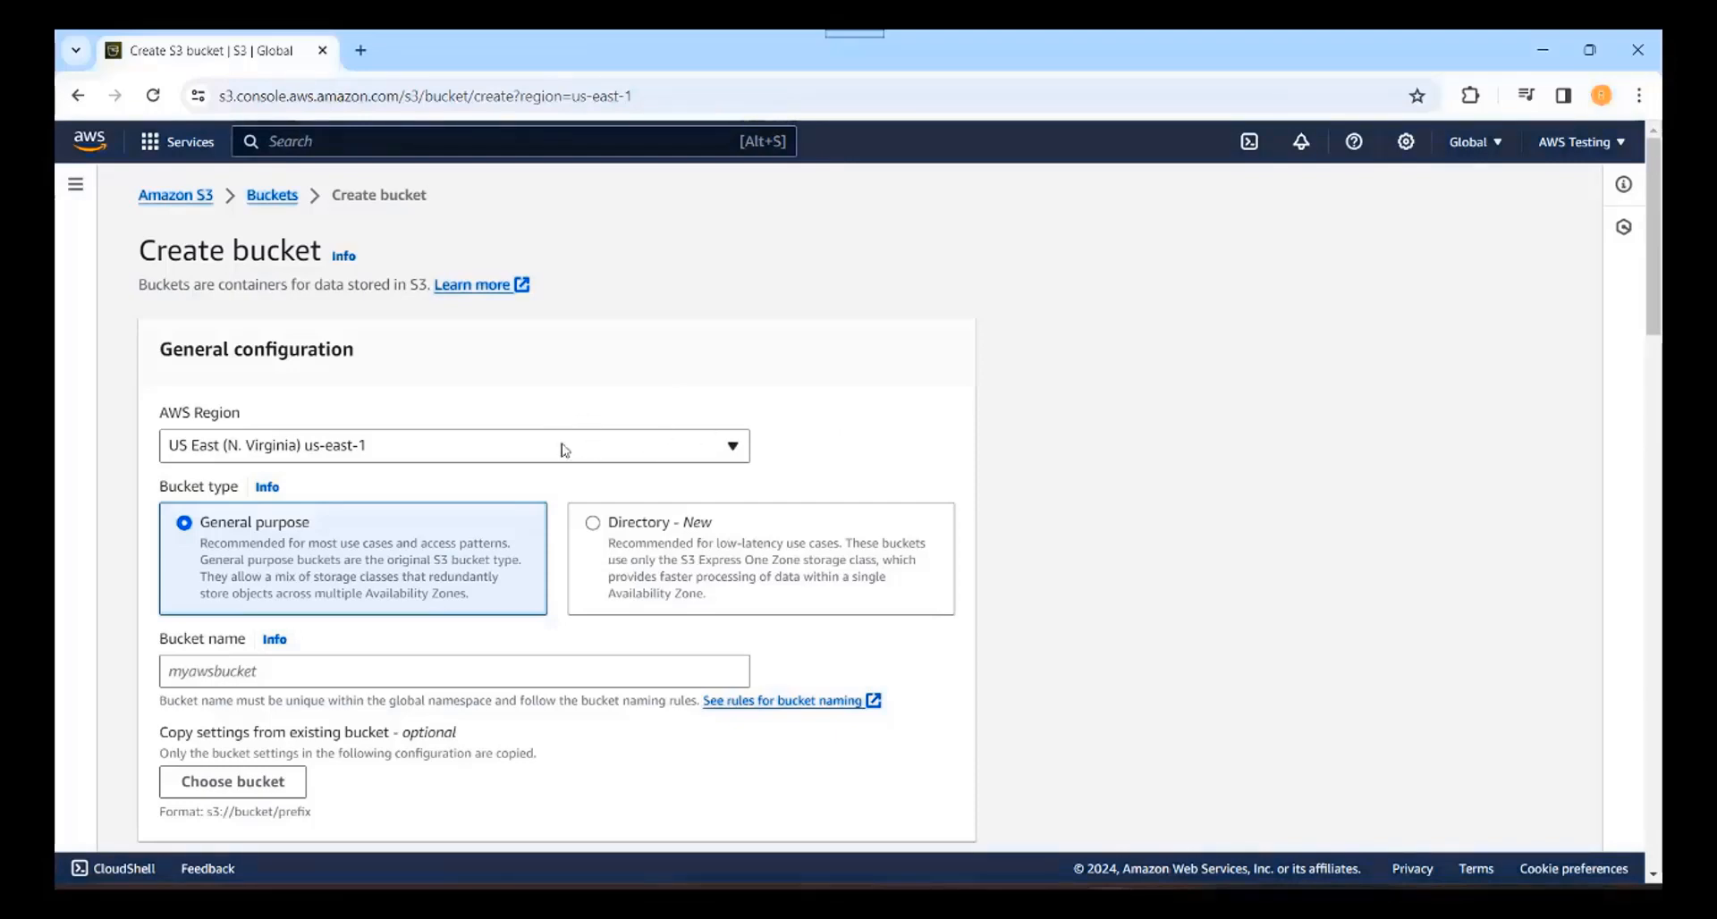
pyautogui.click(733, 449)
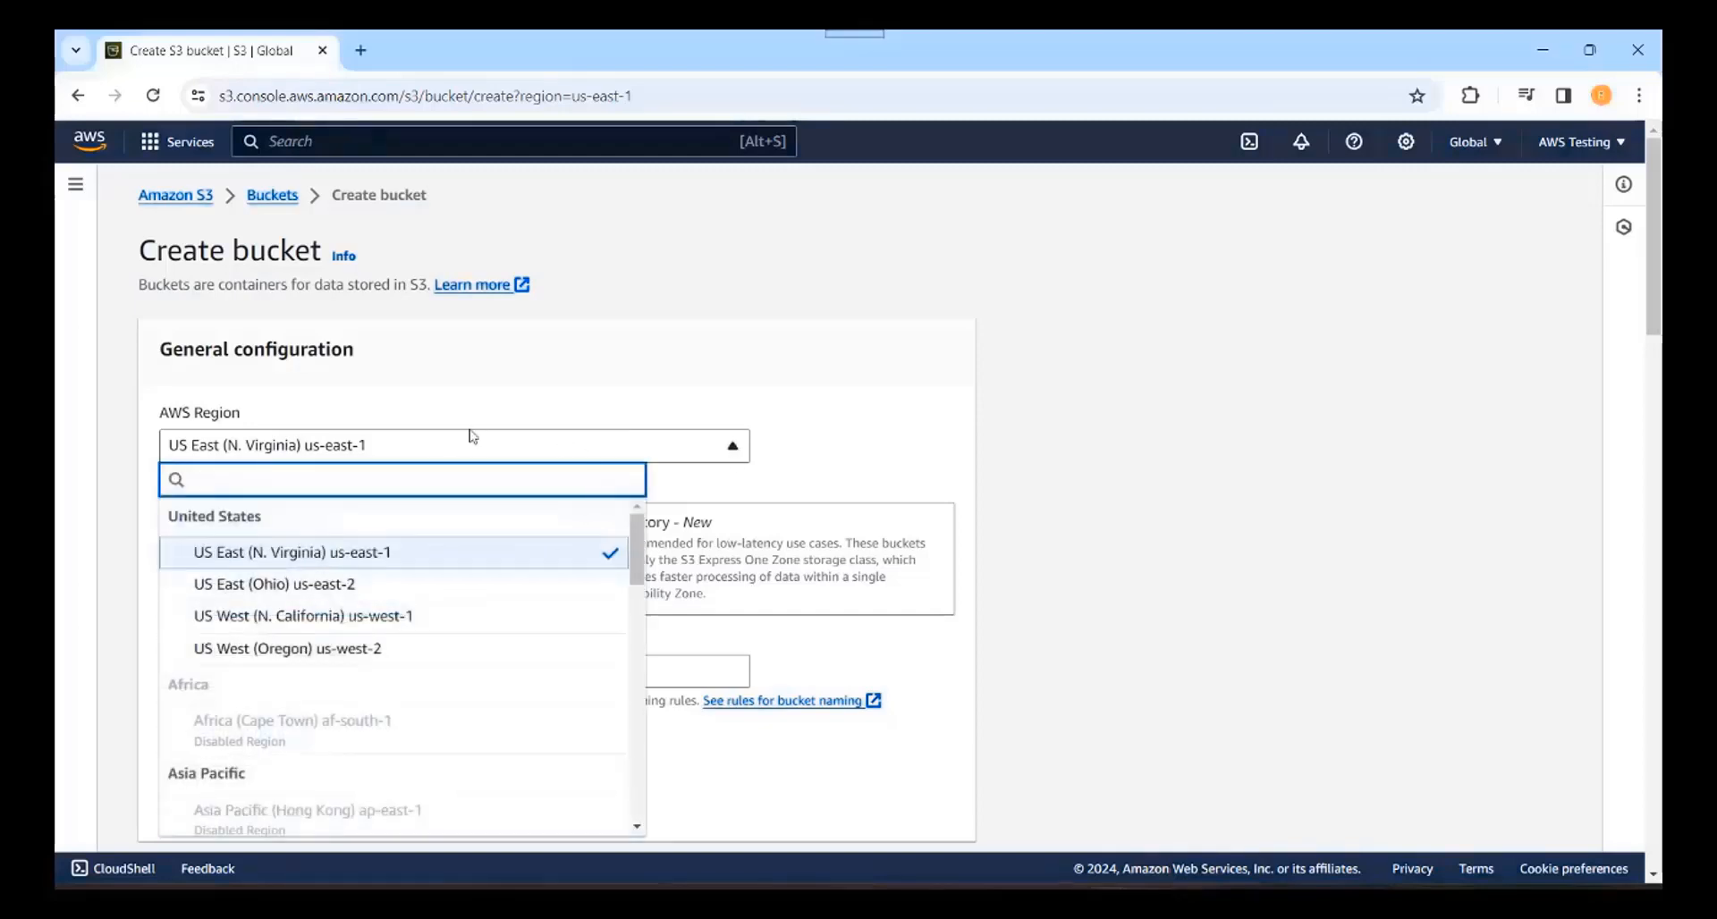
pyautogui.click(681, 370)
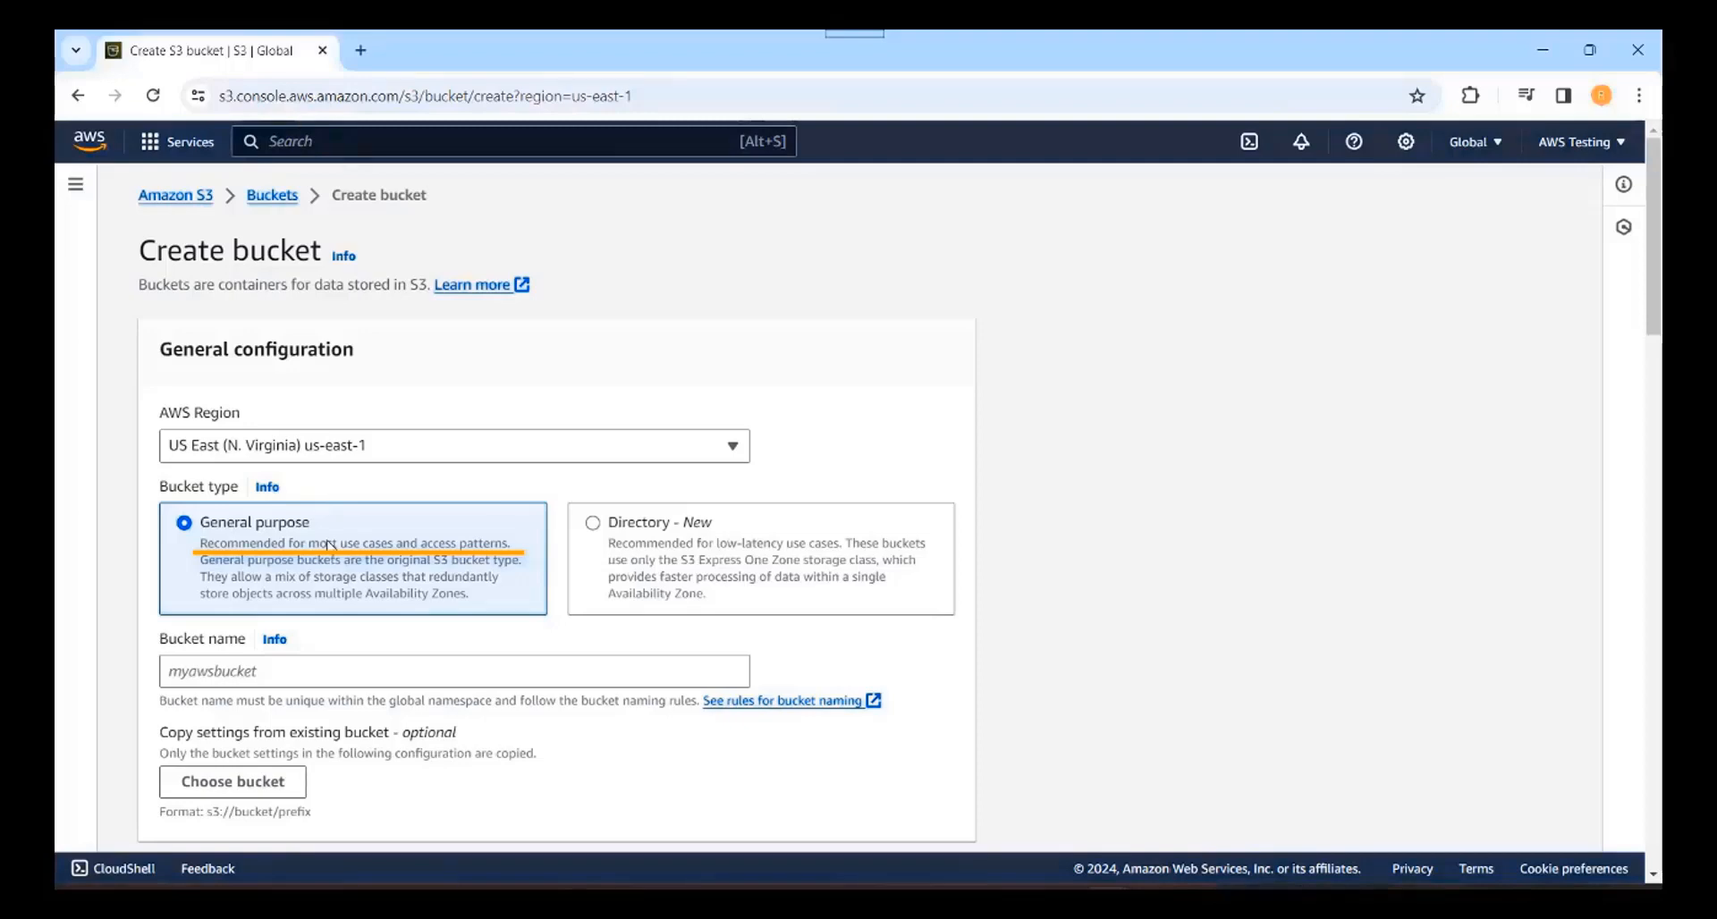
pyautogui.click(257, 675)
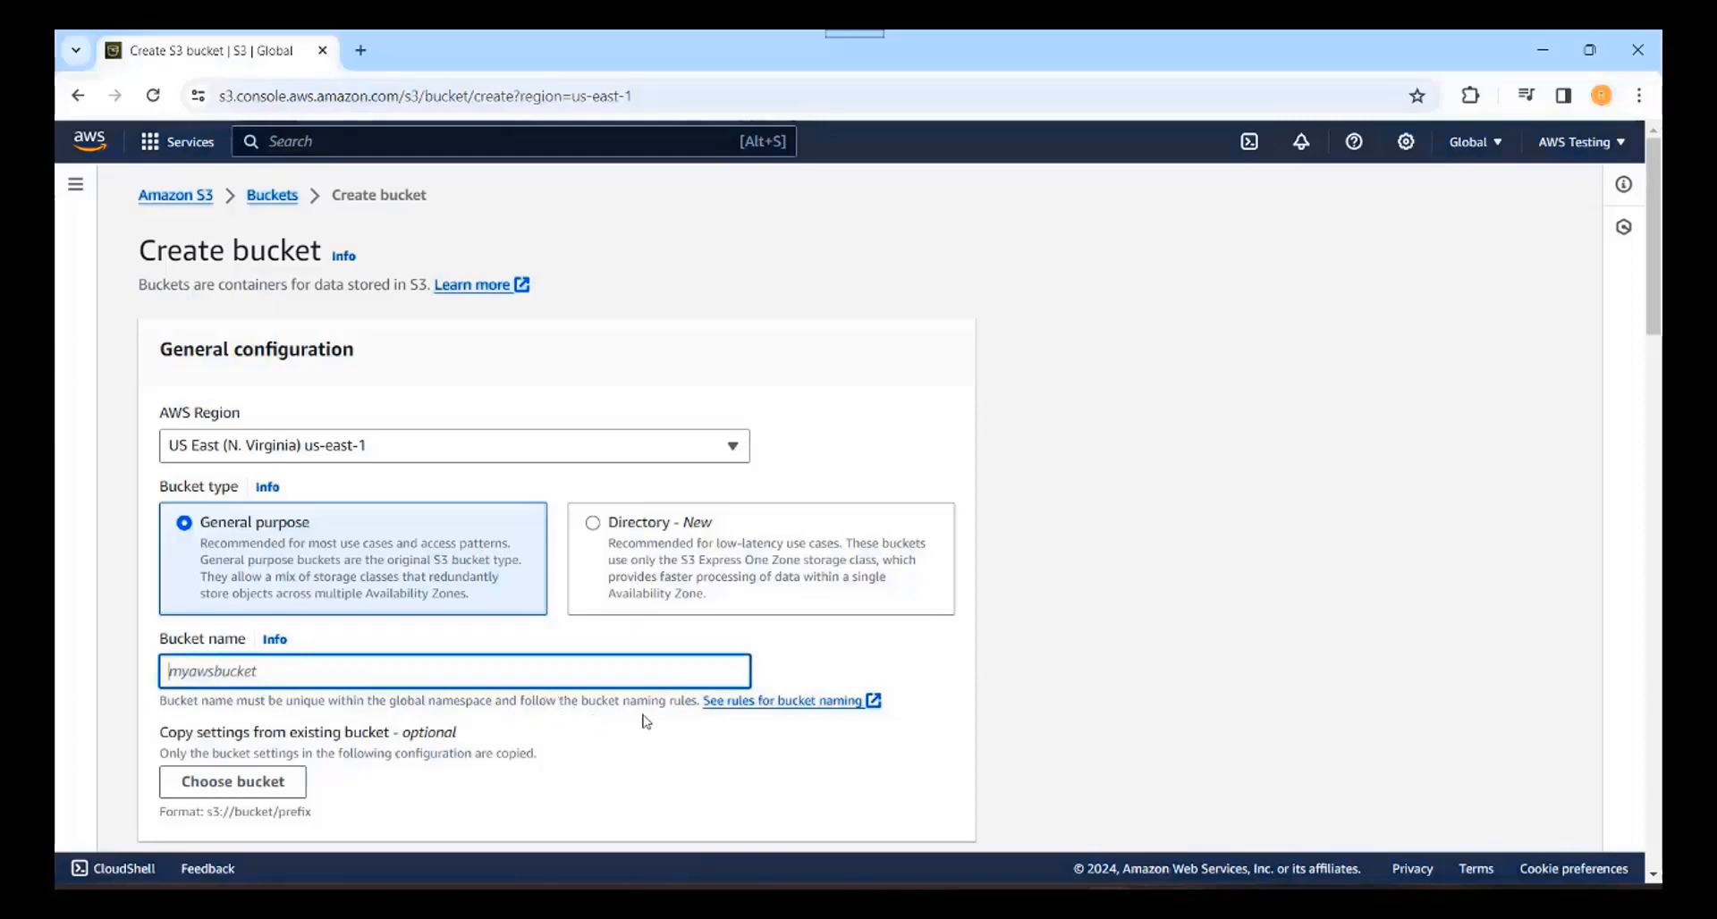
pyautogui.click(766, 709)
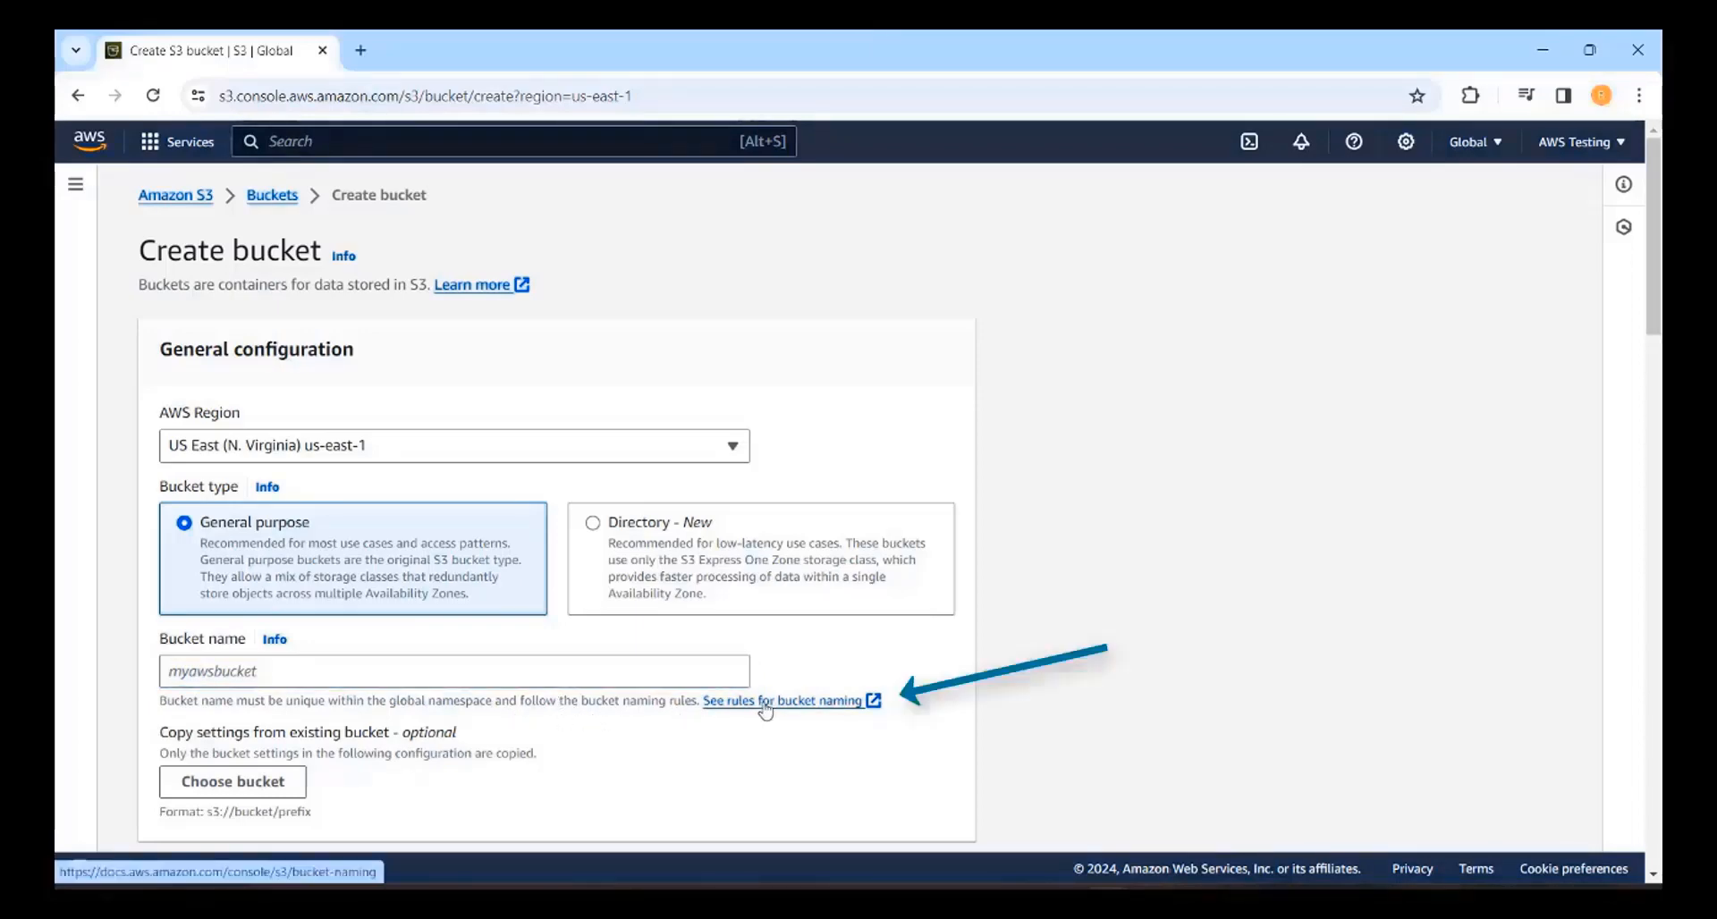
pyautogui.click(766, 709)
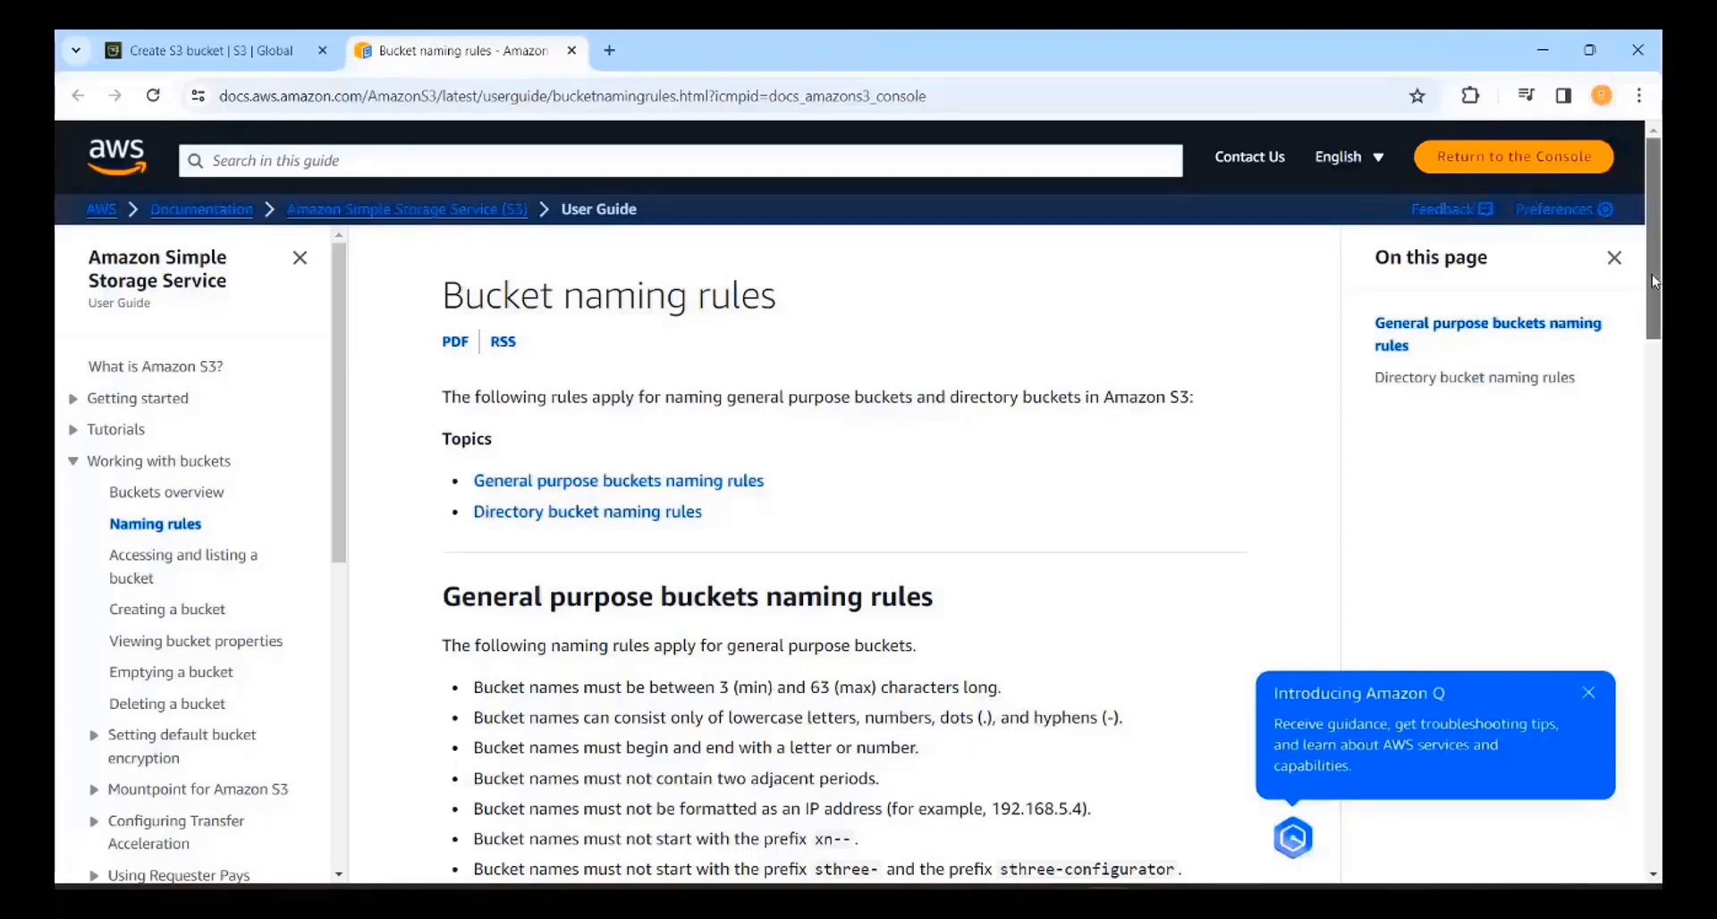
pyautogui.moveTo(1651, 276)
pyautogui.mouseDown()
pyautogui.moveTo(1661, 509)
pyautogui.moveTo(1659, 273)
pyautogui.mouseUp()
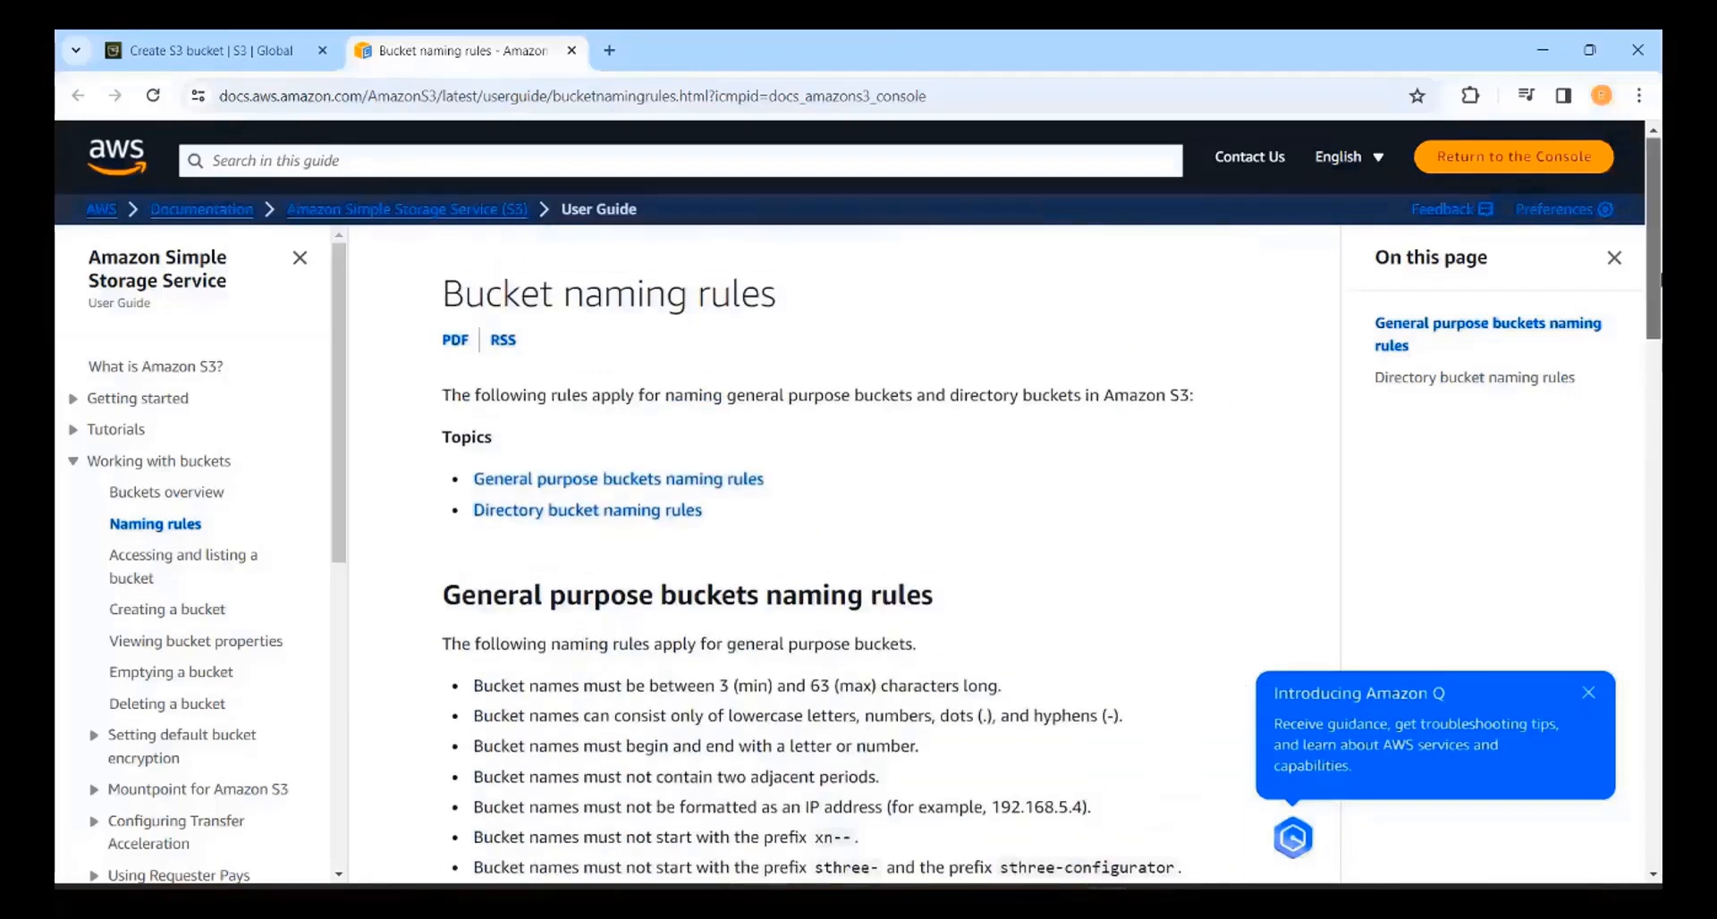
pyautogui.click(572, 51)
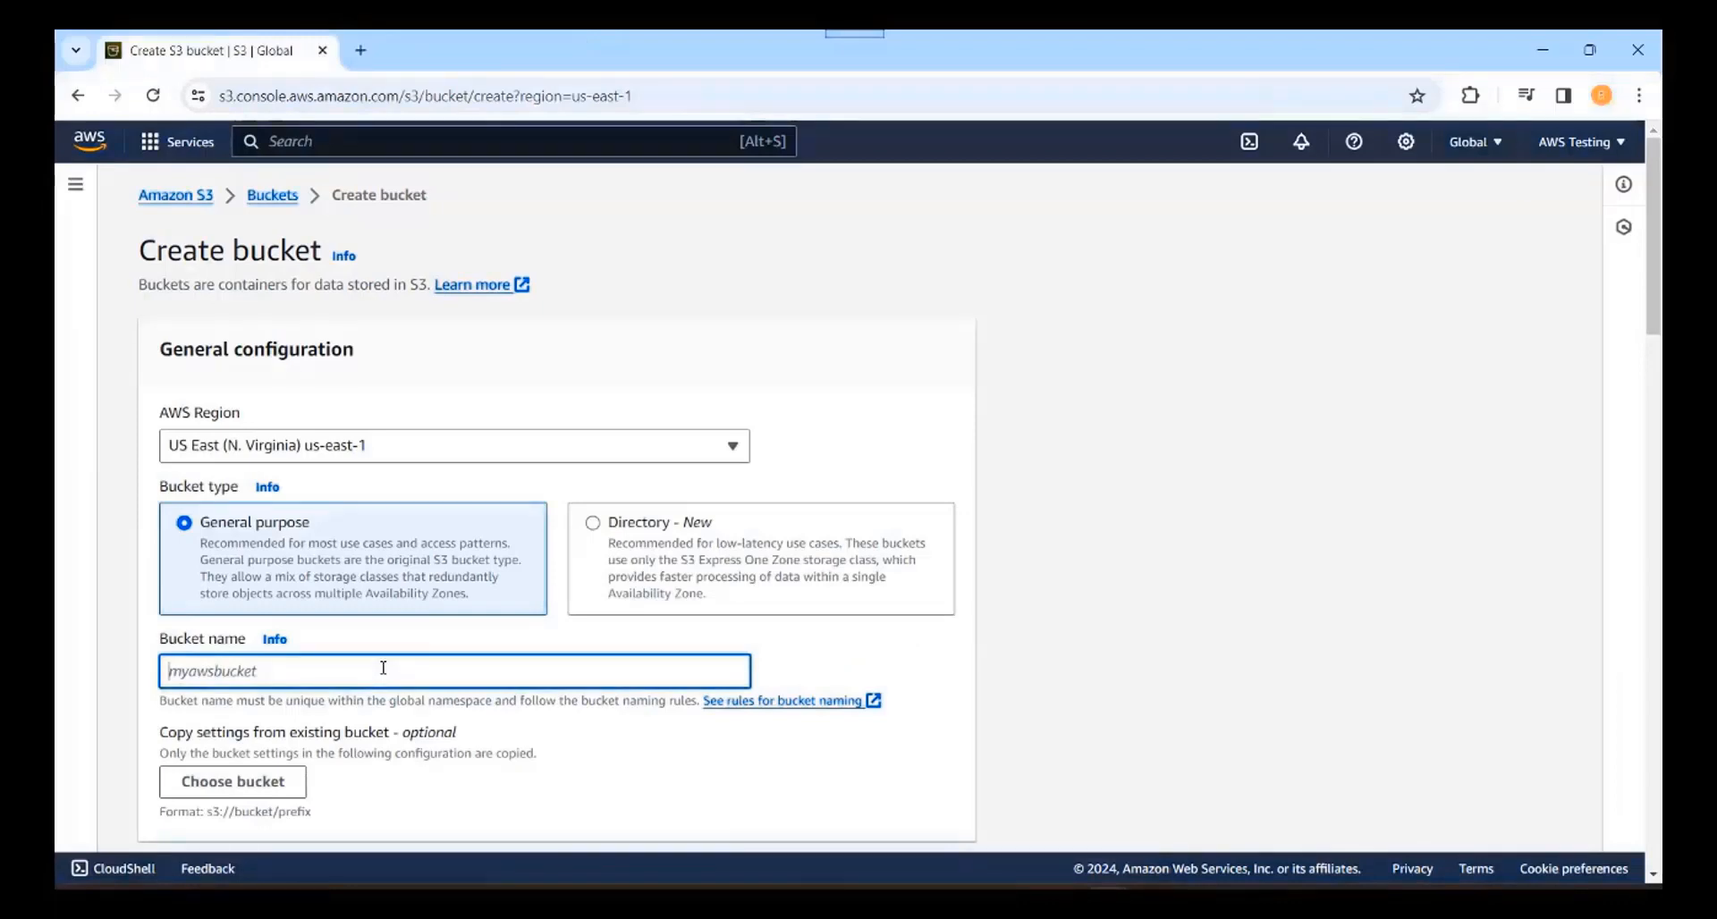
# Step: Name the bucket awsbucket and review the form, noting the already-exists warning
pyautogui.write('awsbucket')
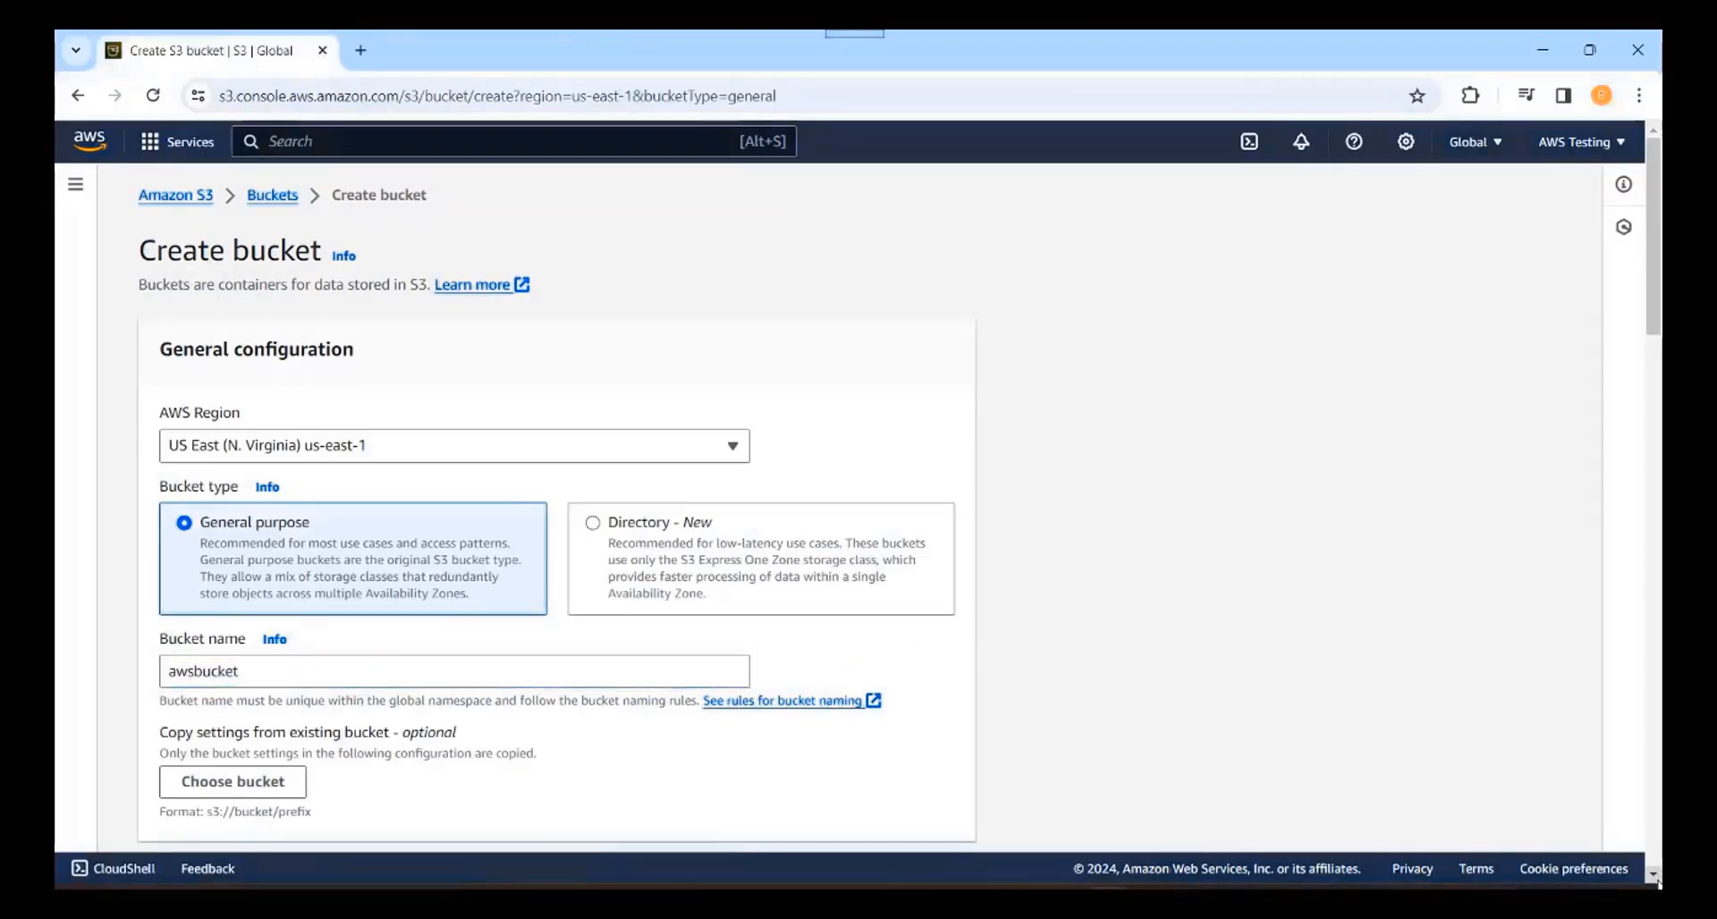
pyautogui.scroll(-15, 1656, 882)
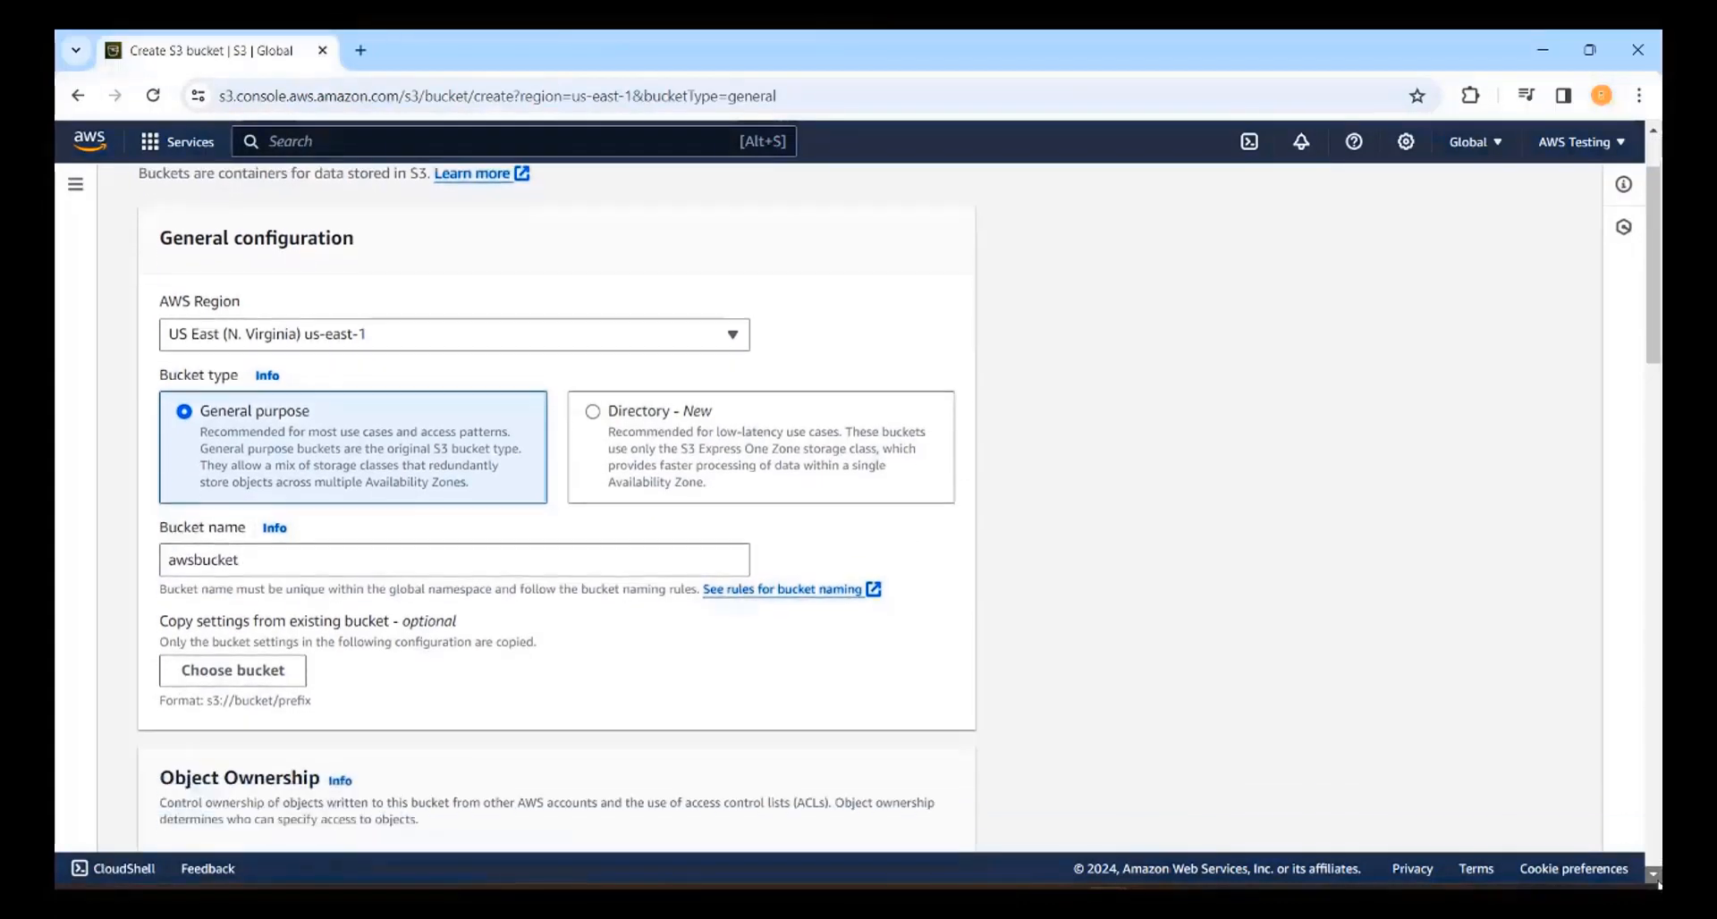
pyautogui.scroll(-9, 1656, 883)
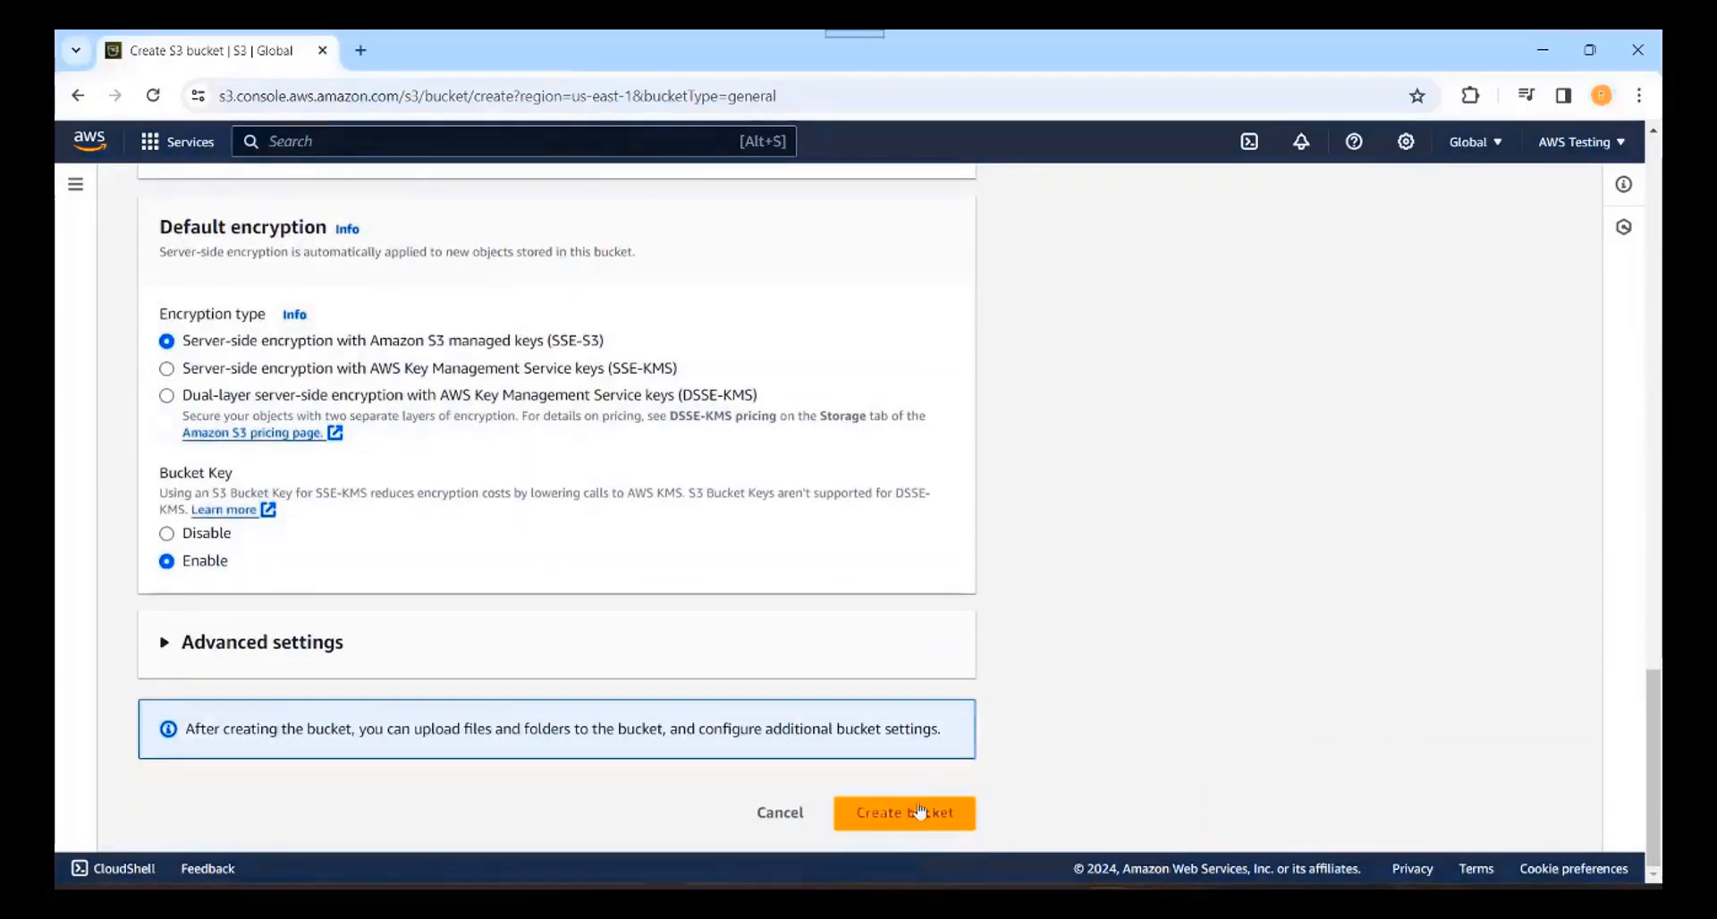
pyautogui.scroll(6, 912, 808)
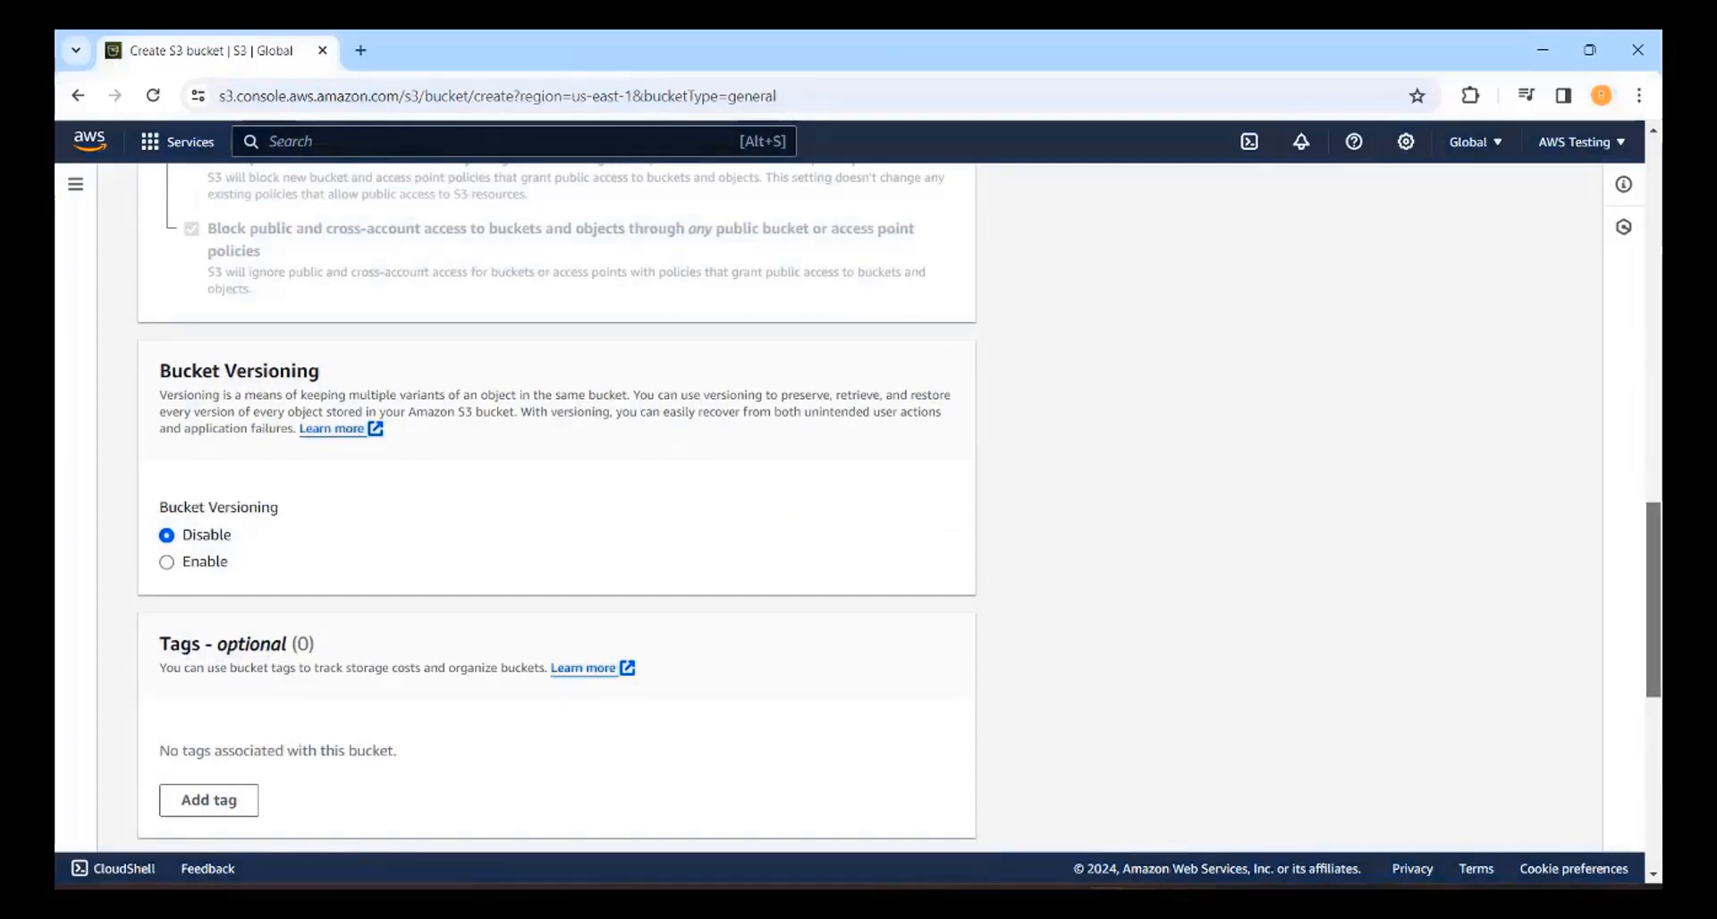
pyautogui.scroll(15, 489, 732)
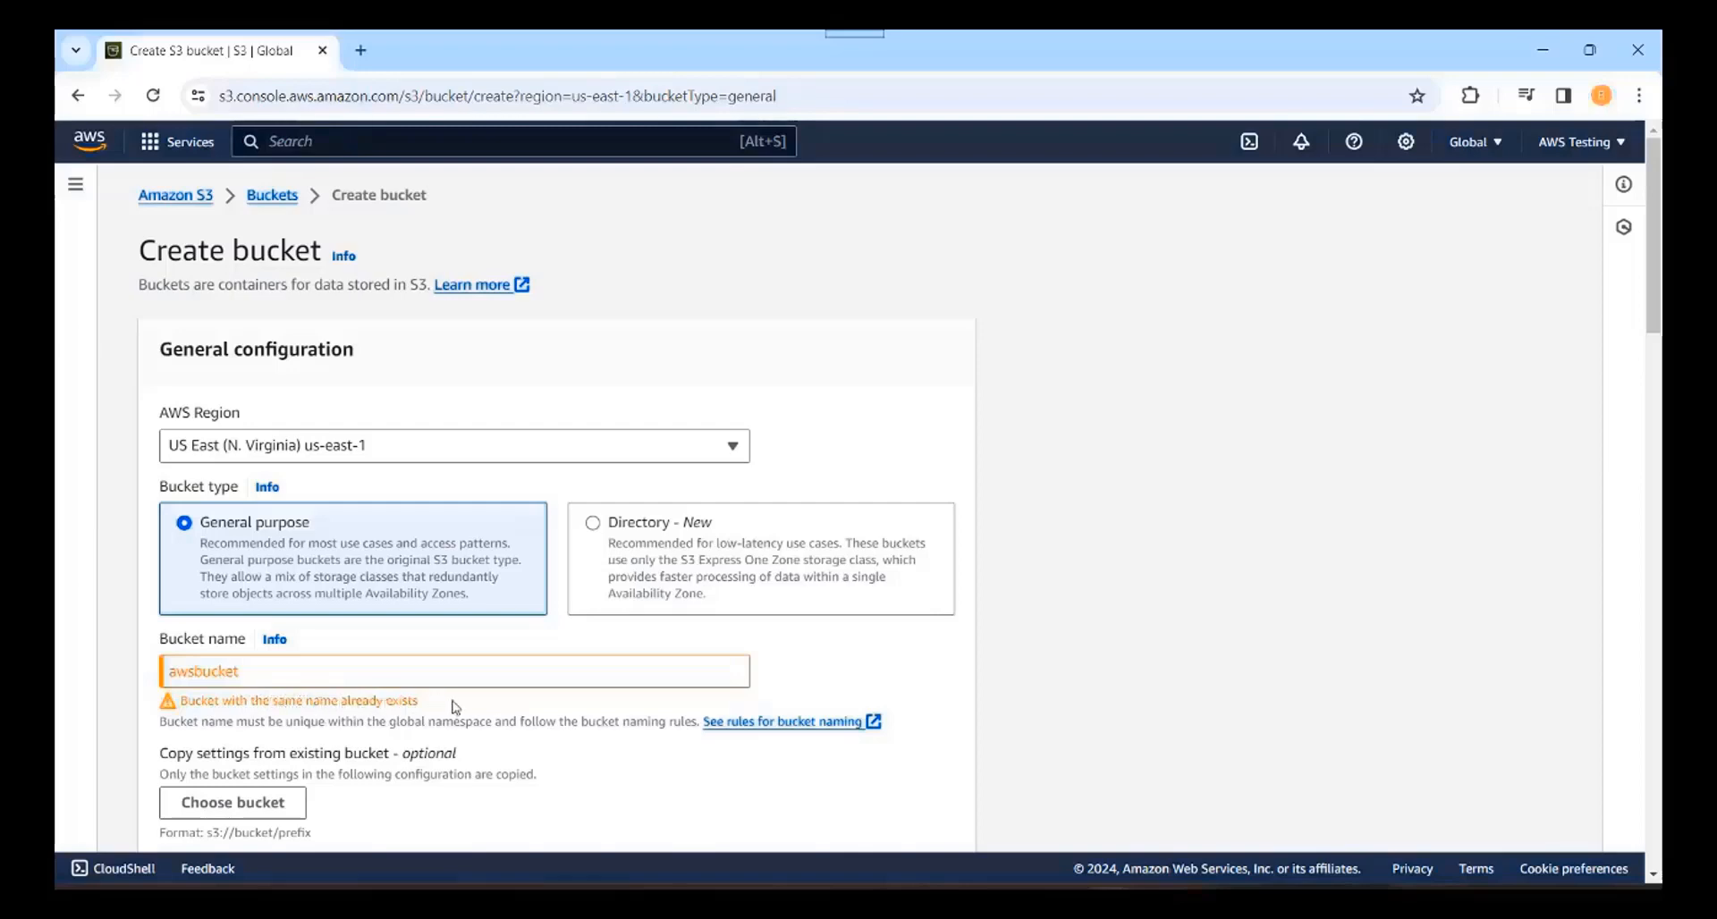
# Step: Replace the bucket name awsbucket with bucket.aws.testing
pyautogui.click(292, 669)
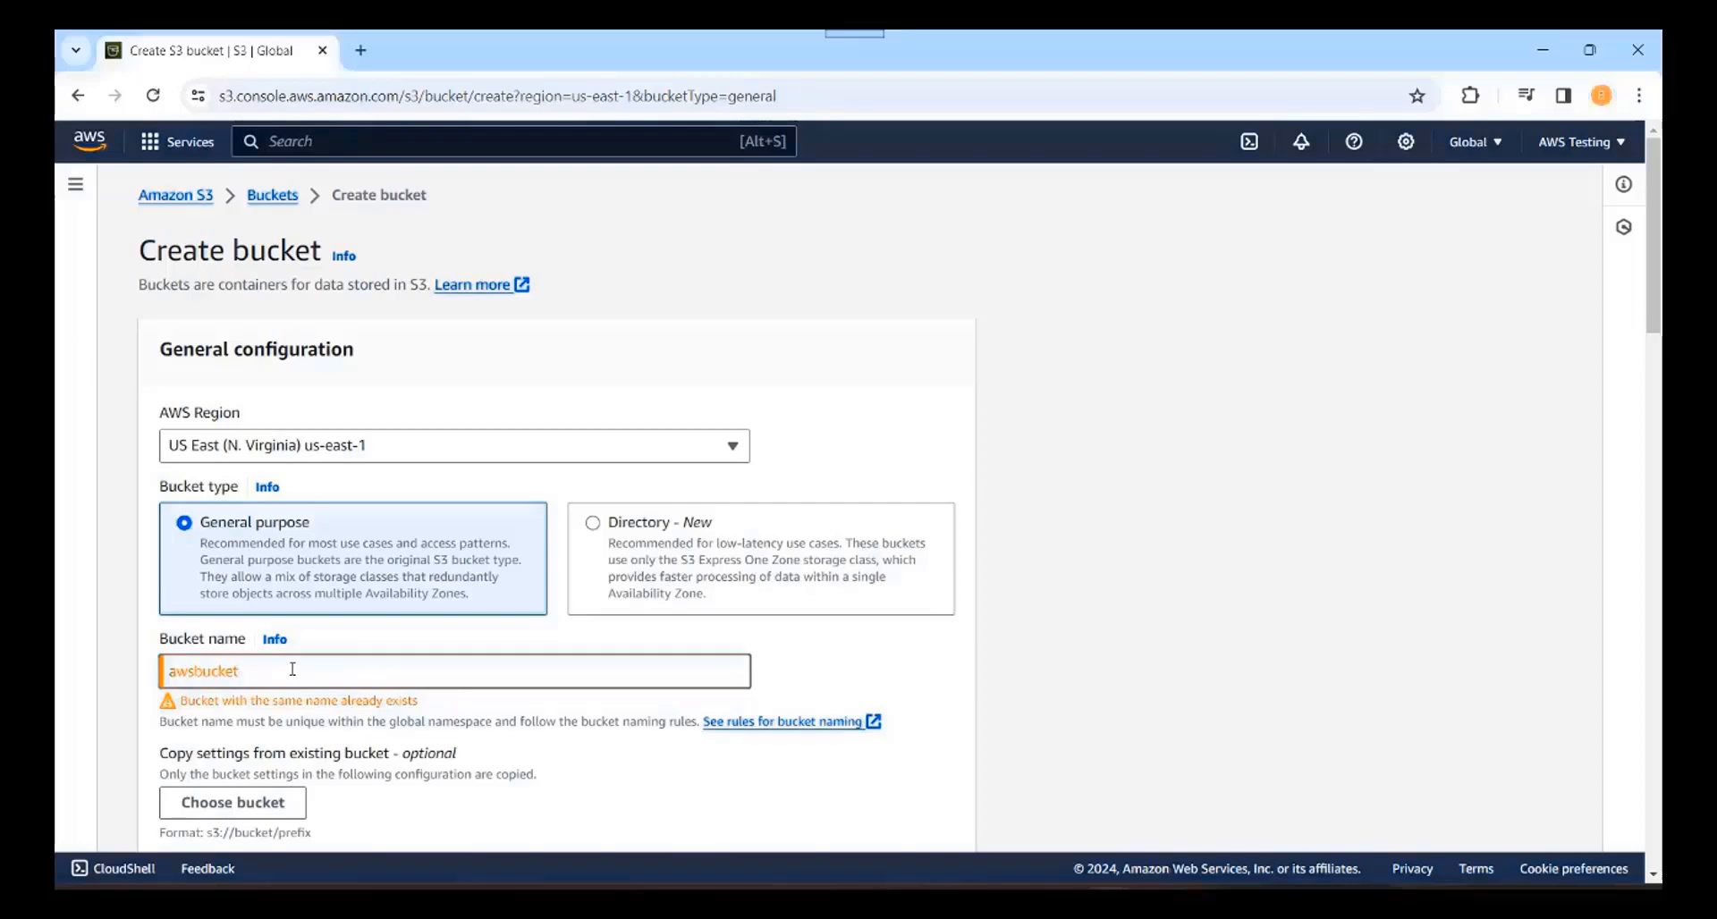
pyautogui.hotkey('ctrl', 'a')
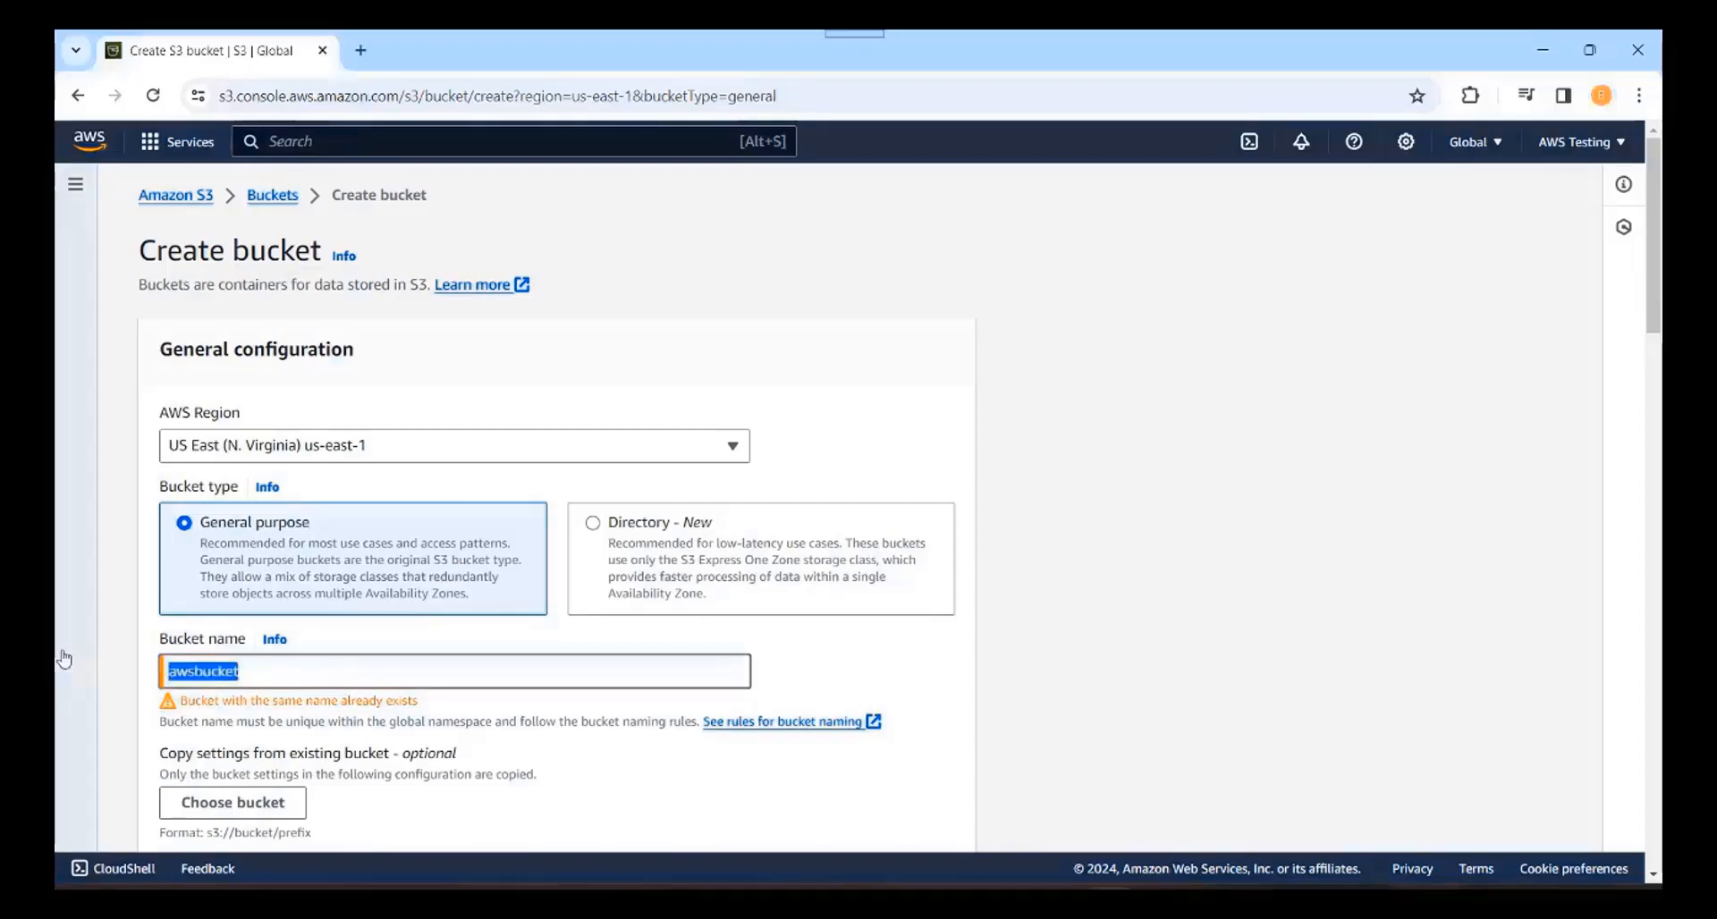
pyautogui.write('bucket.aws.testing')
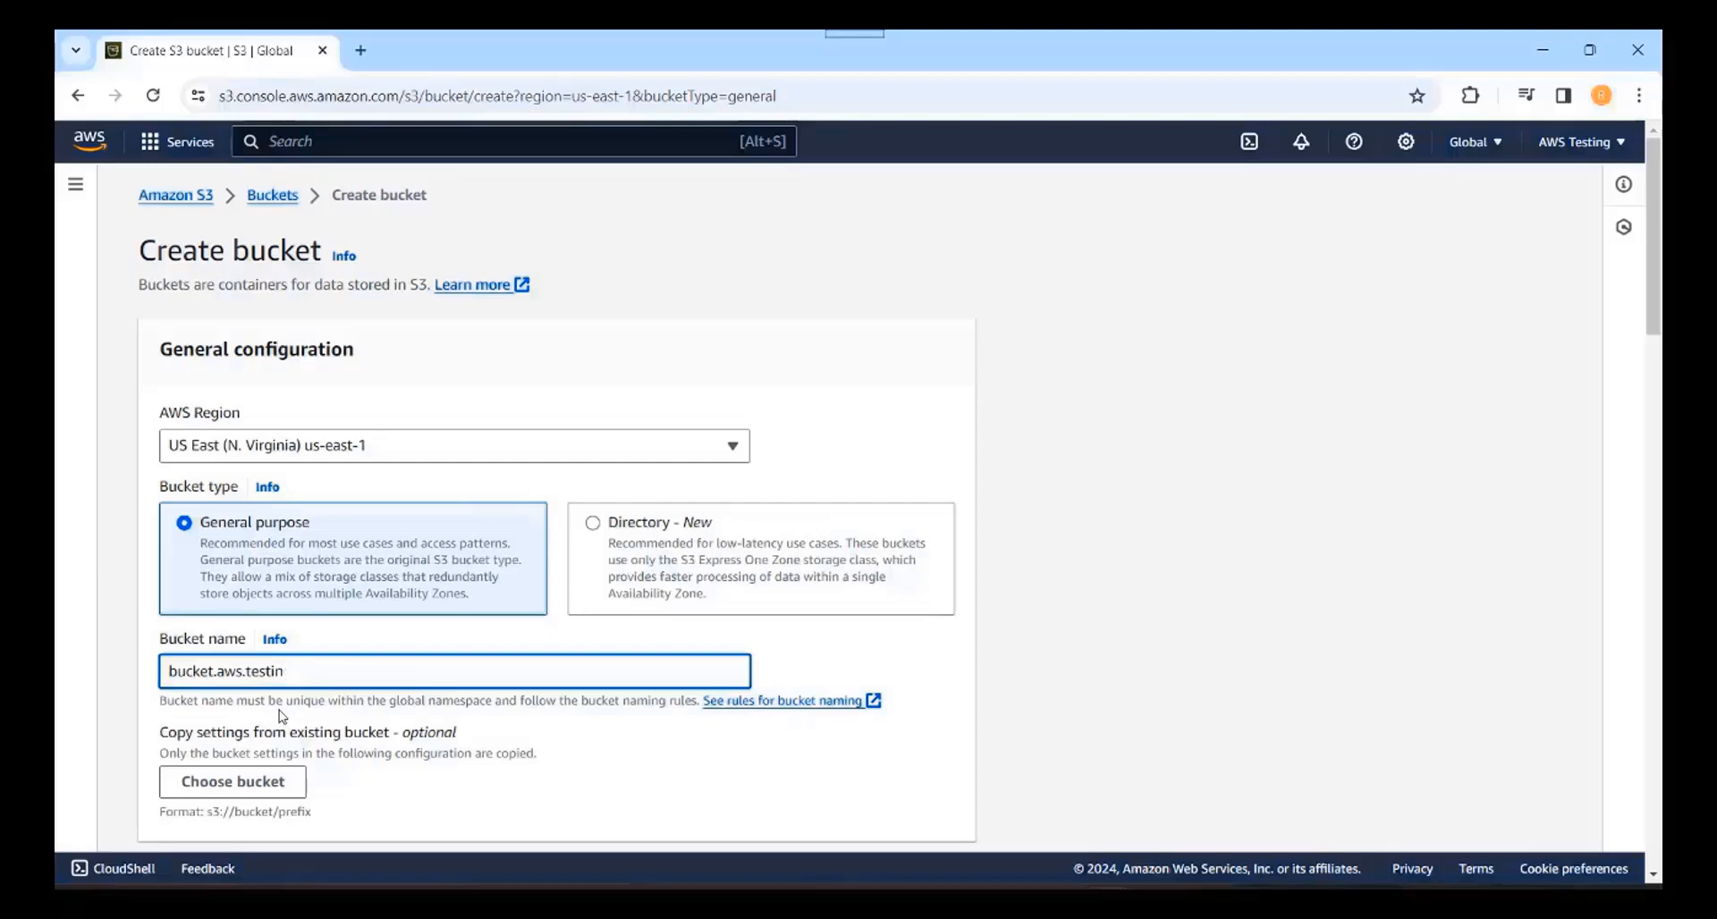
pyautogui.press('BackSpace')
pyautogui.press('BackSpace')
pyautogui.press('BackSpace')
pyautogui.press('BackSpace')
pyautogui.press('BackSpace')
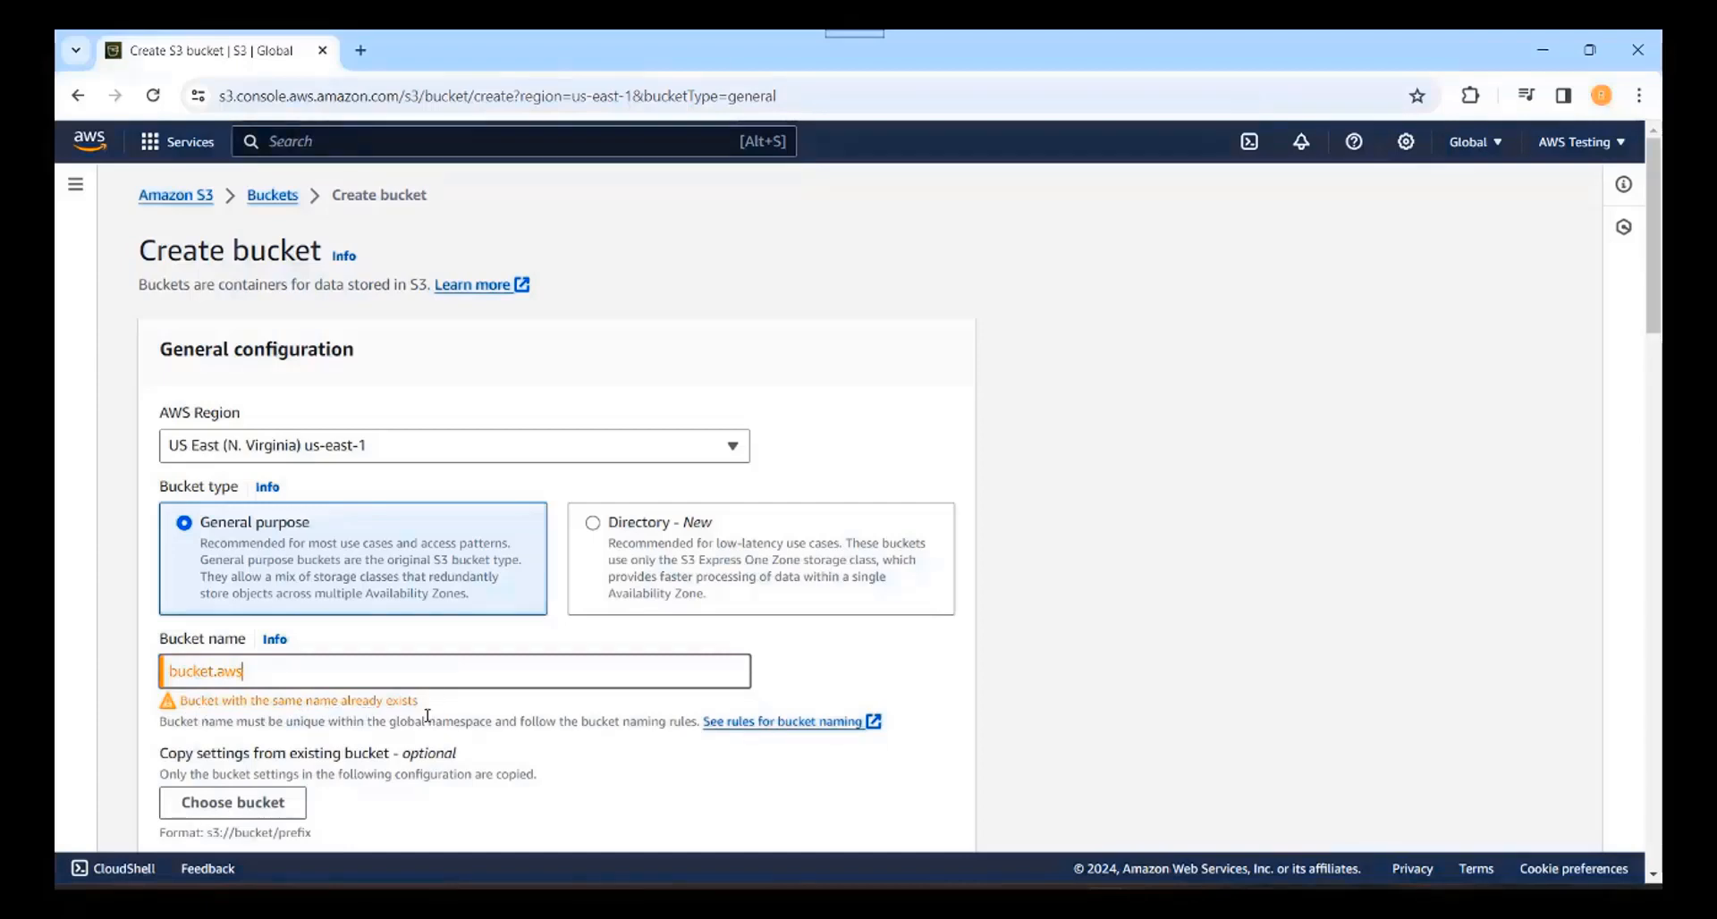
pyautogui.write('.')
pyautogui.write('testing')
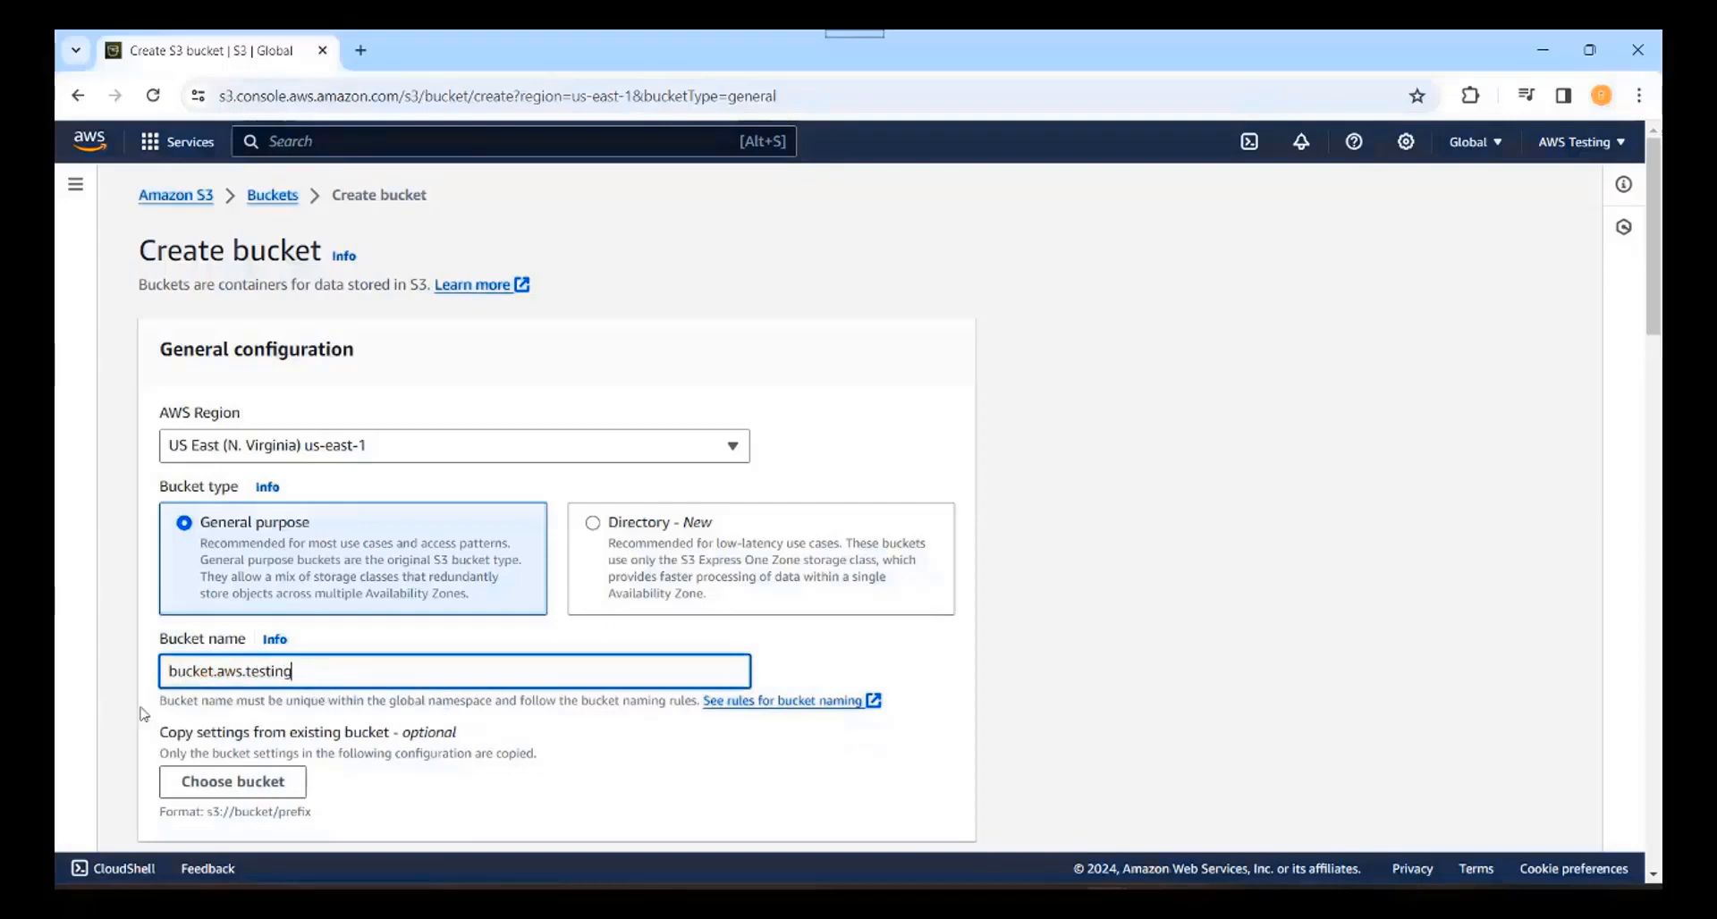
pyautogui.scroll(-4, 1655, 879)
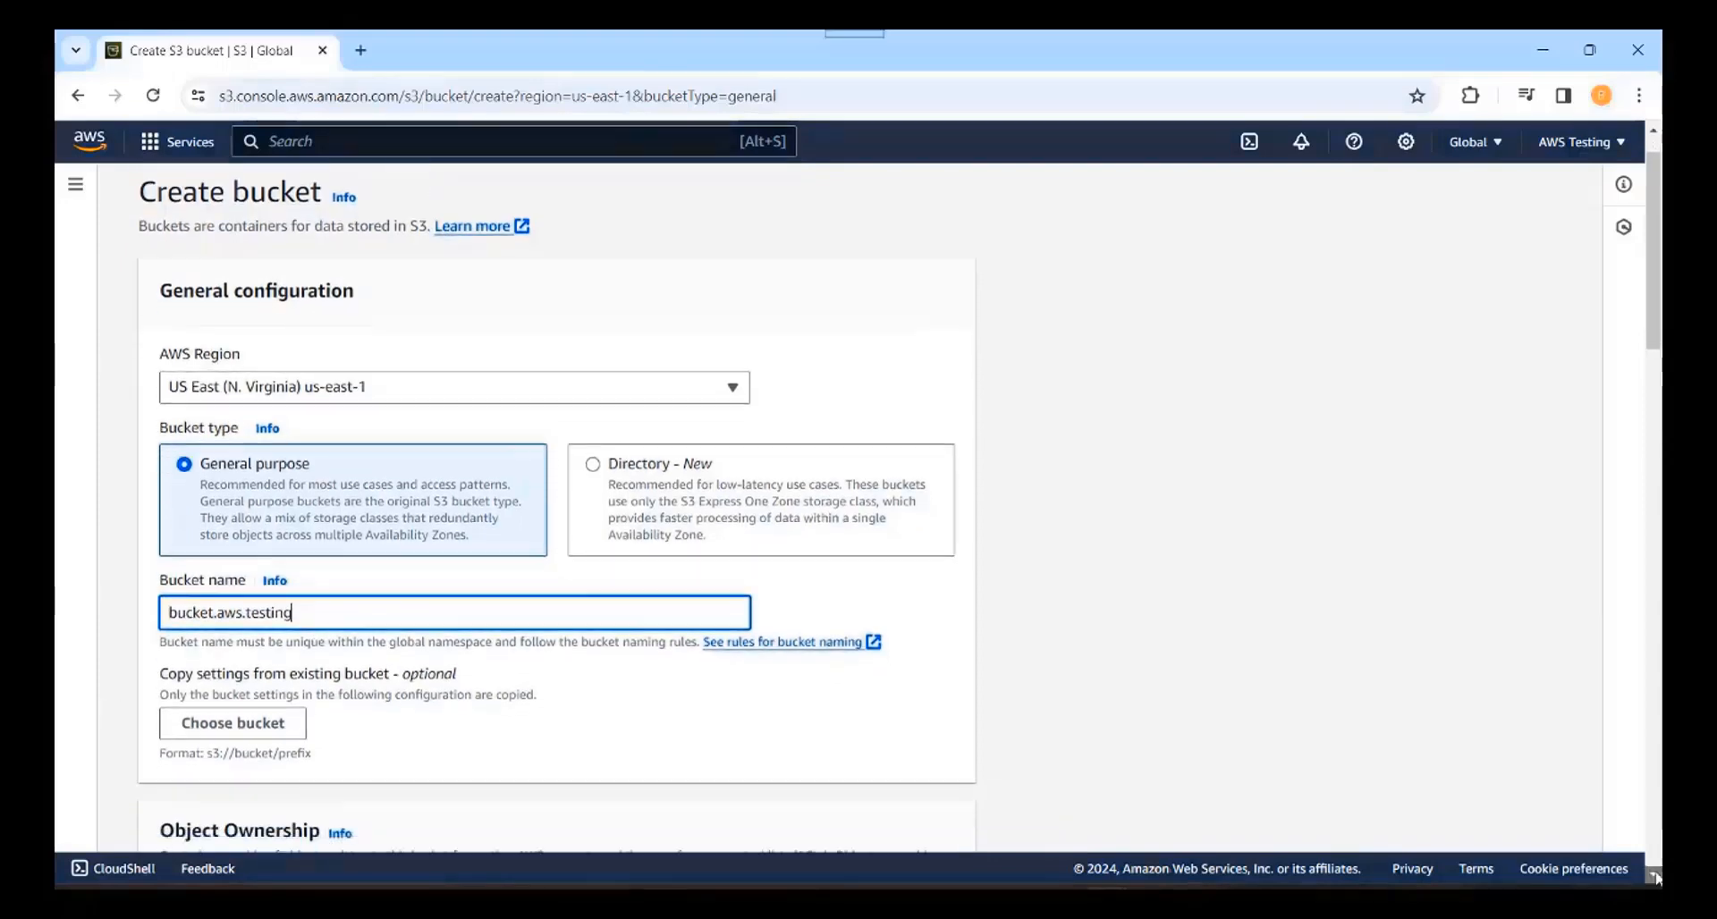
pyautogui.scroll(-1, 1655, 879)
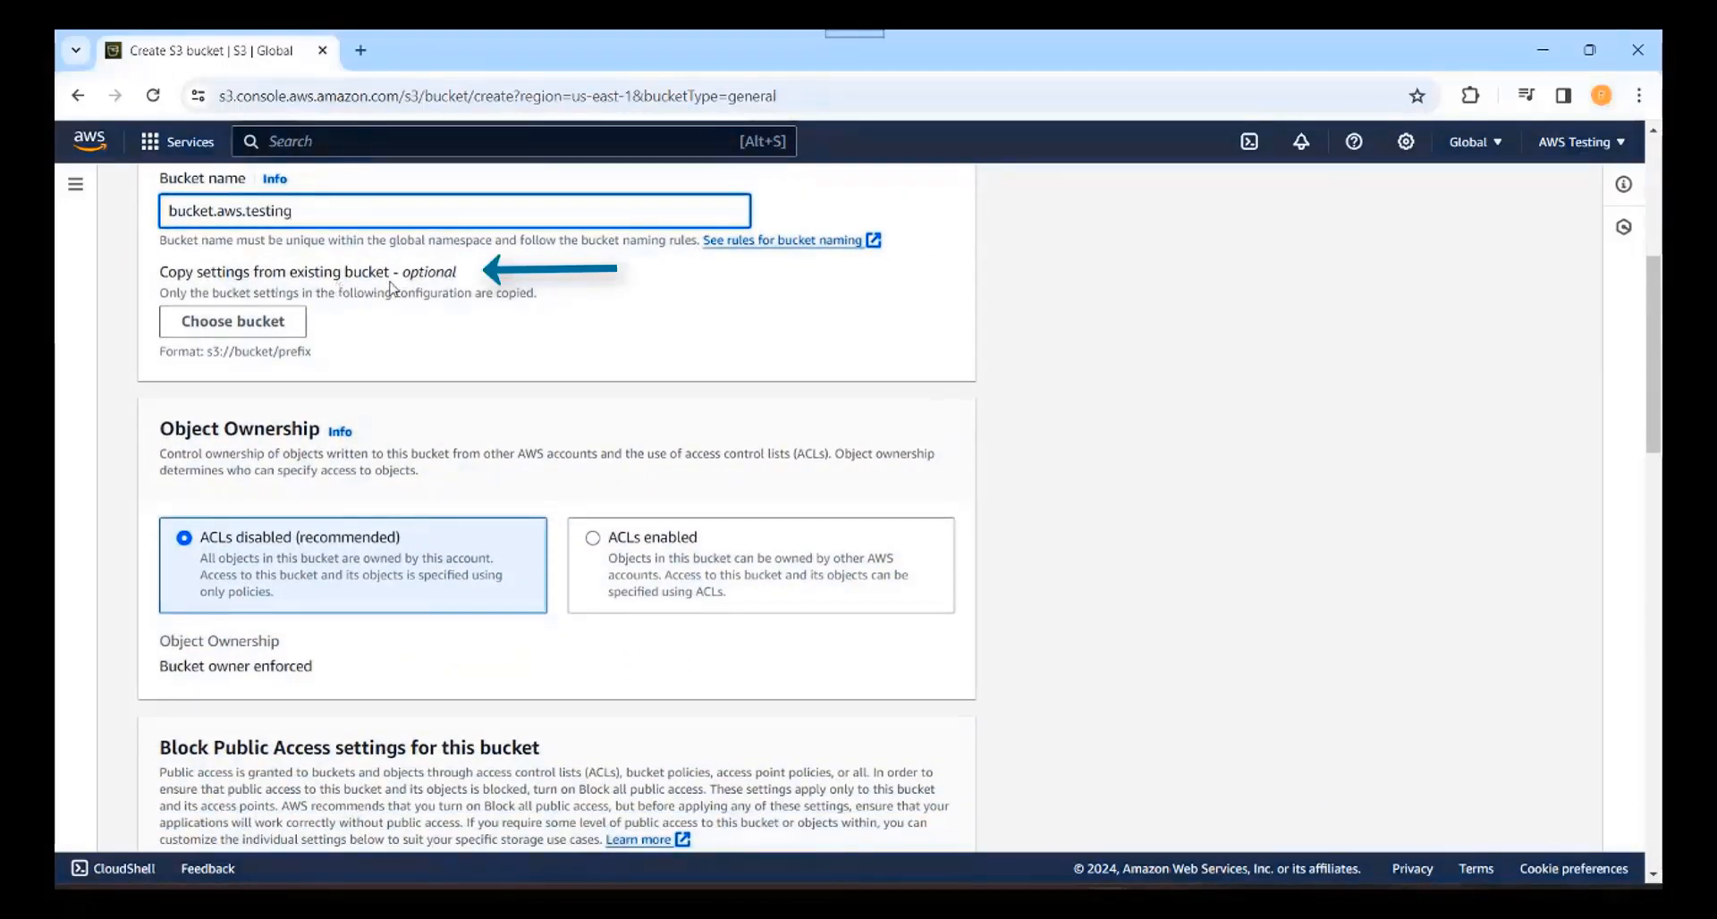
pyautogui.click(369, 328)
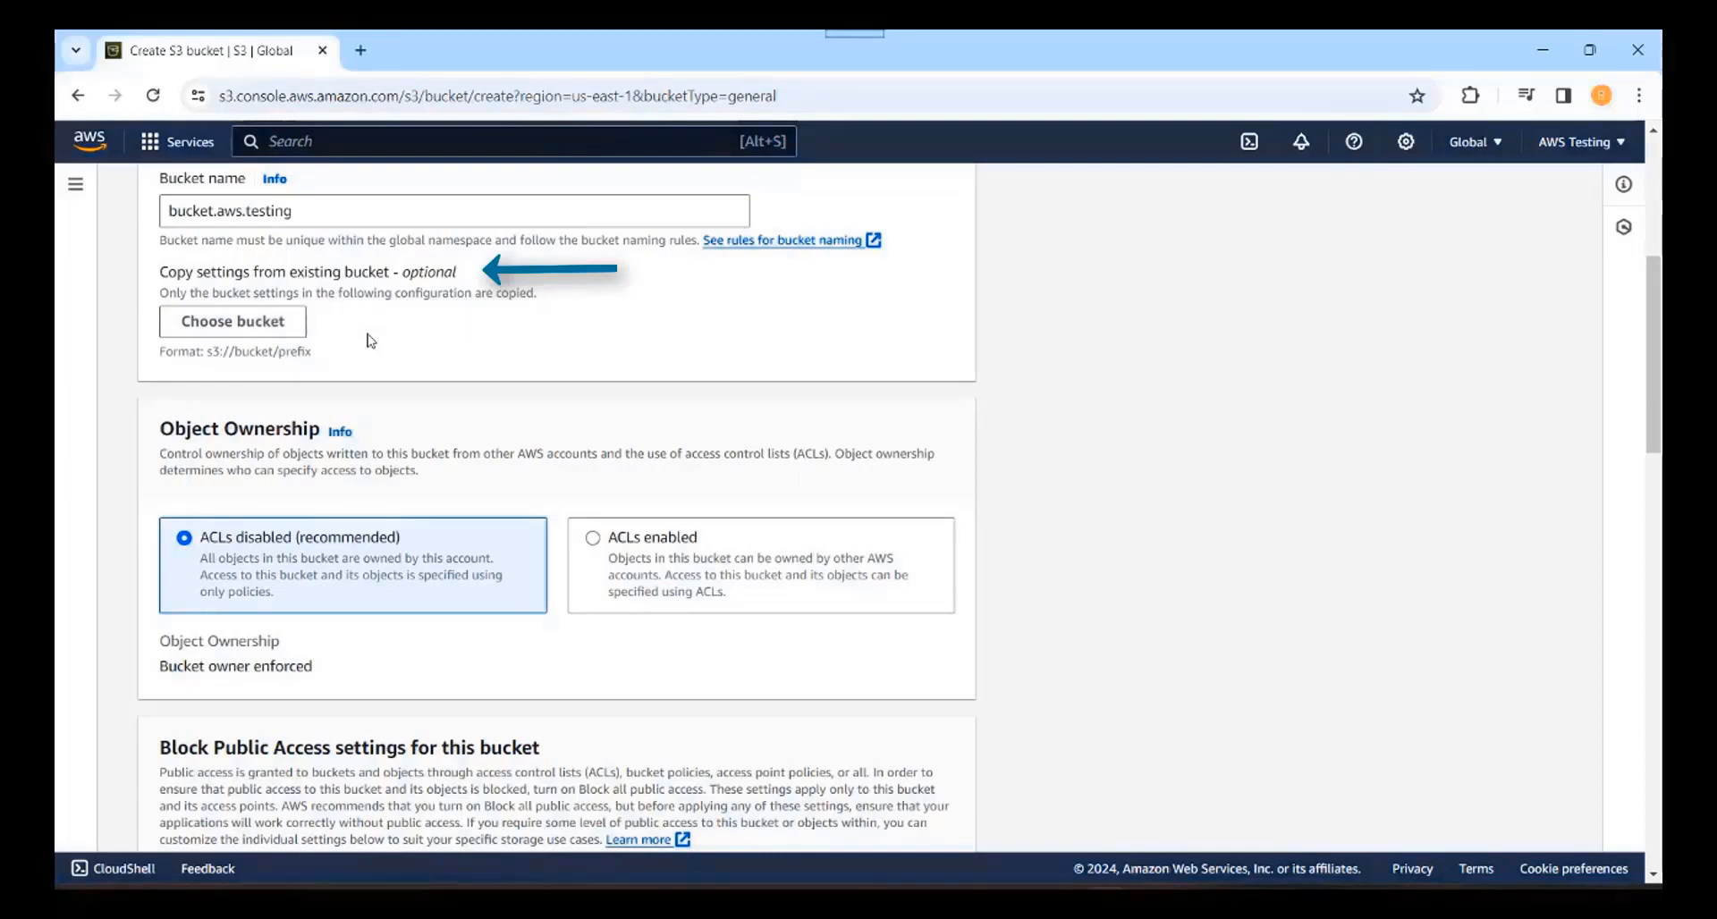
pyautogui.click(273, 335)
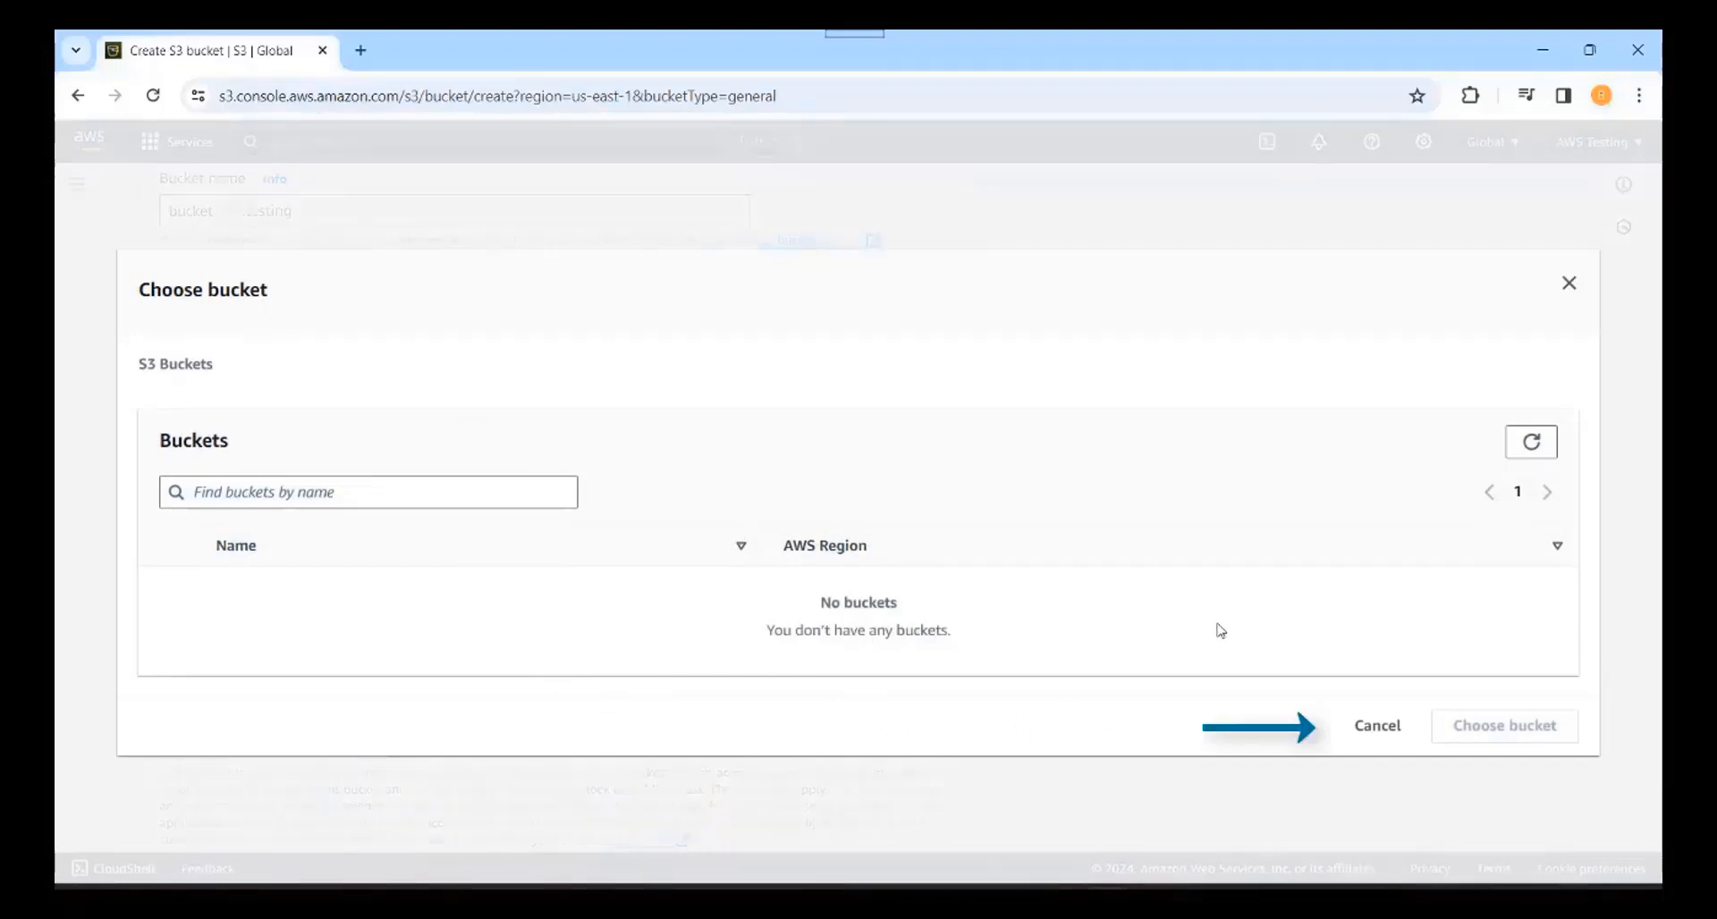
pyautogui.click(1361, 729)
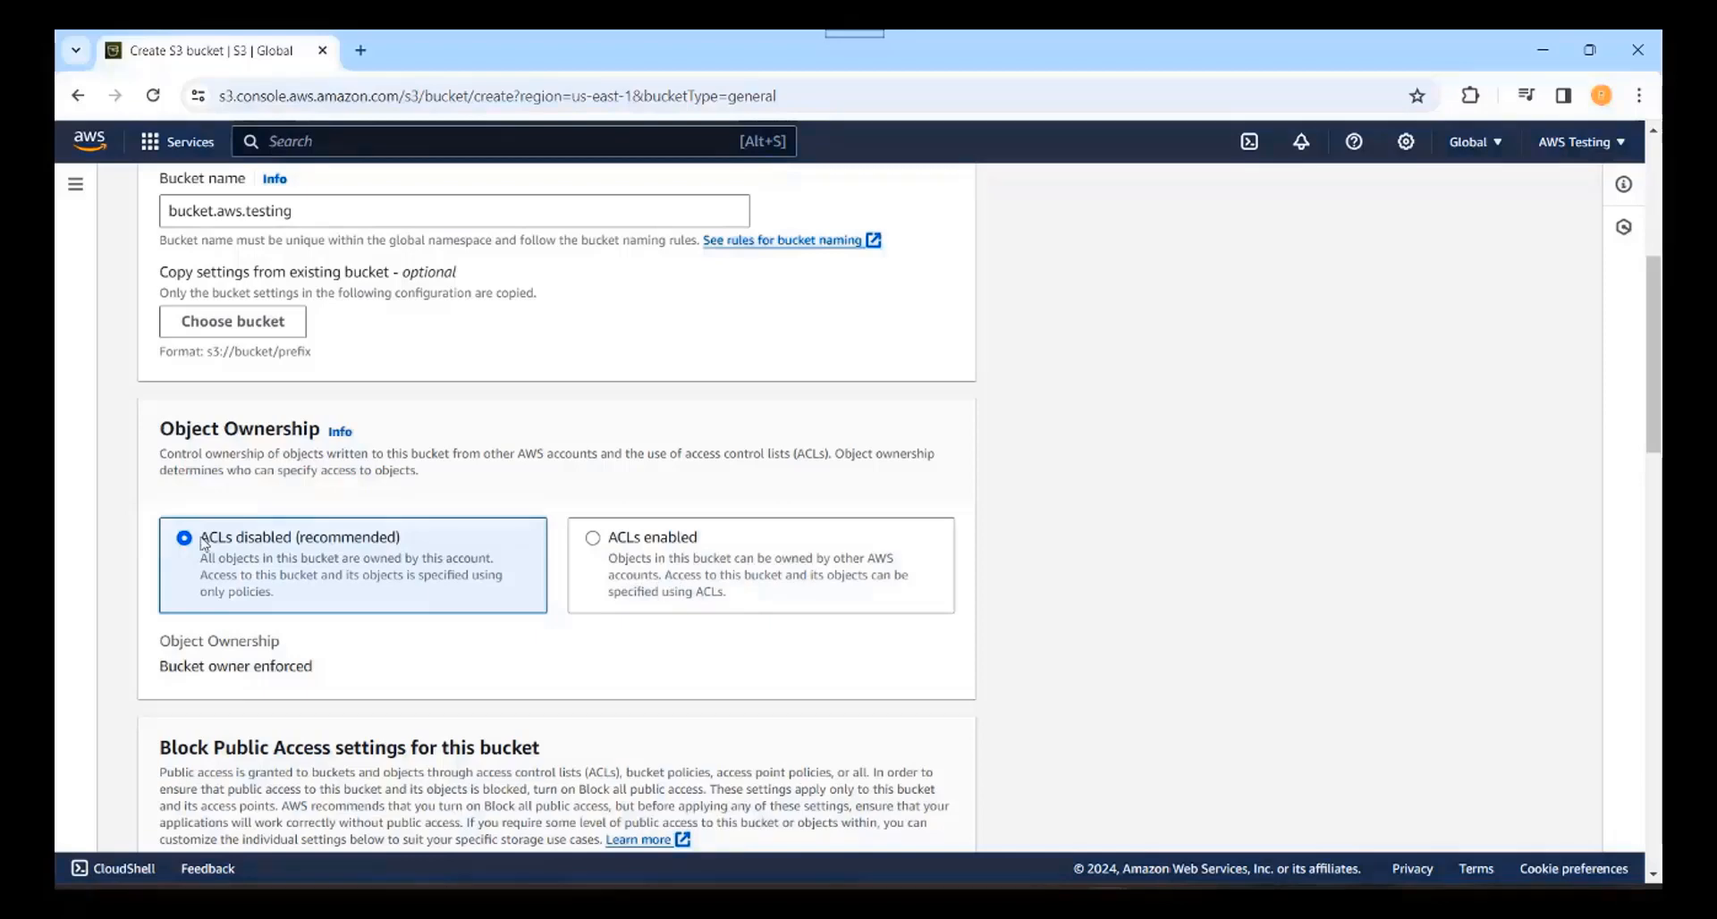
# Step: Uncheck Block all public access in the Block Public Access settings
pyautogui.click(1655, 876)
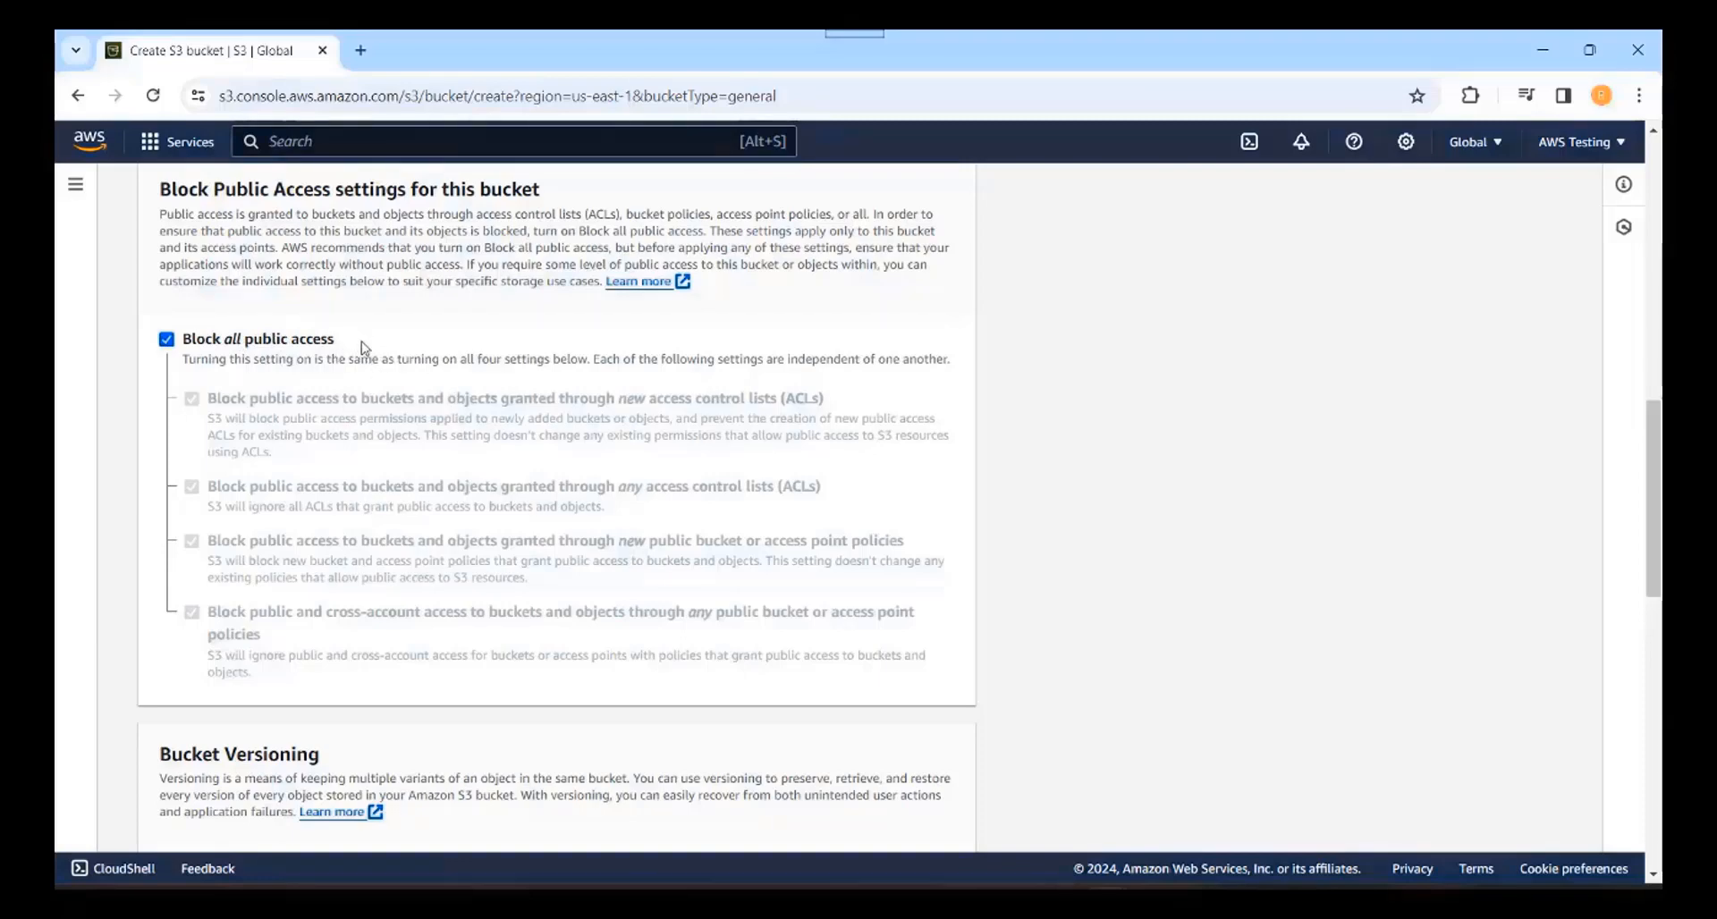
pyautogui.click(166, 340)
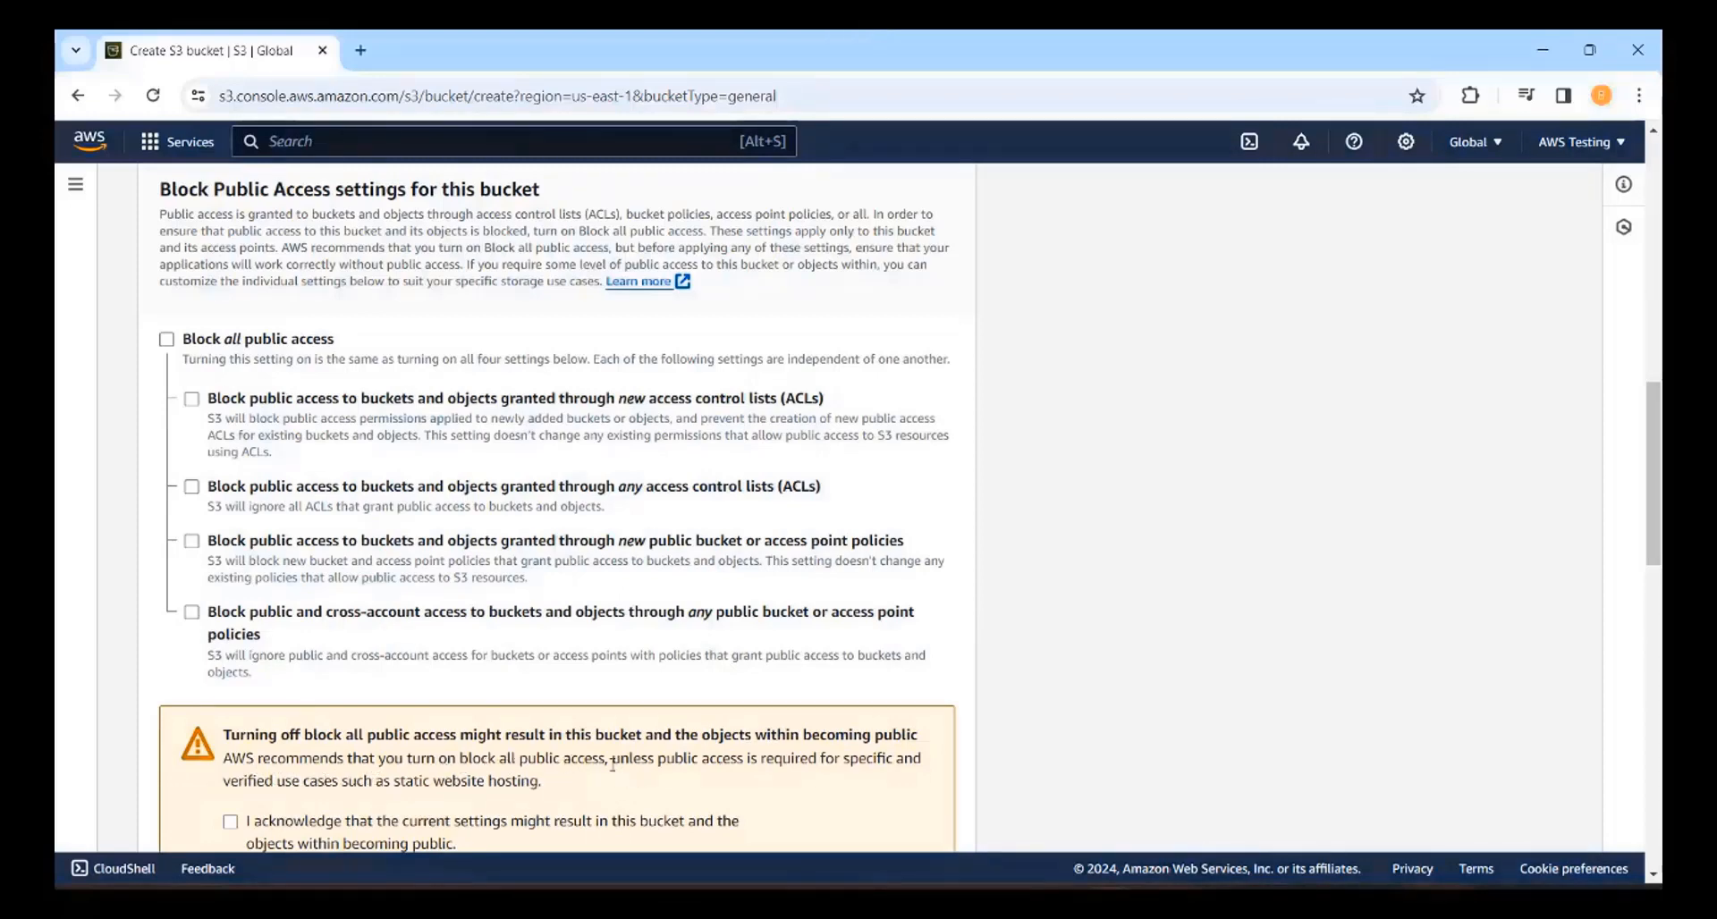
# Step: Re-check Block all public access after reading the public-access warning
pyautogui.moveTo(613, 758); pyautogui.dragTo(823, 760)
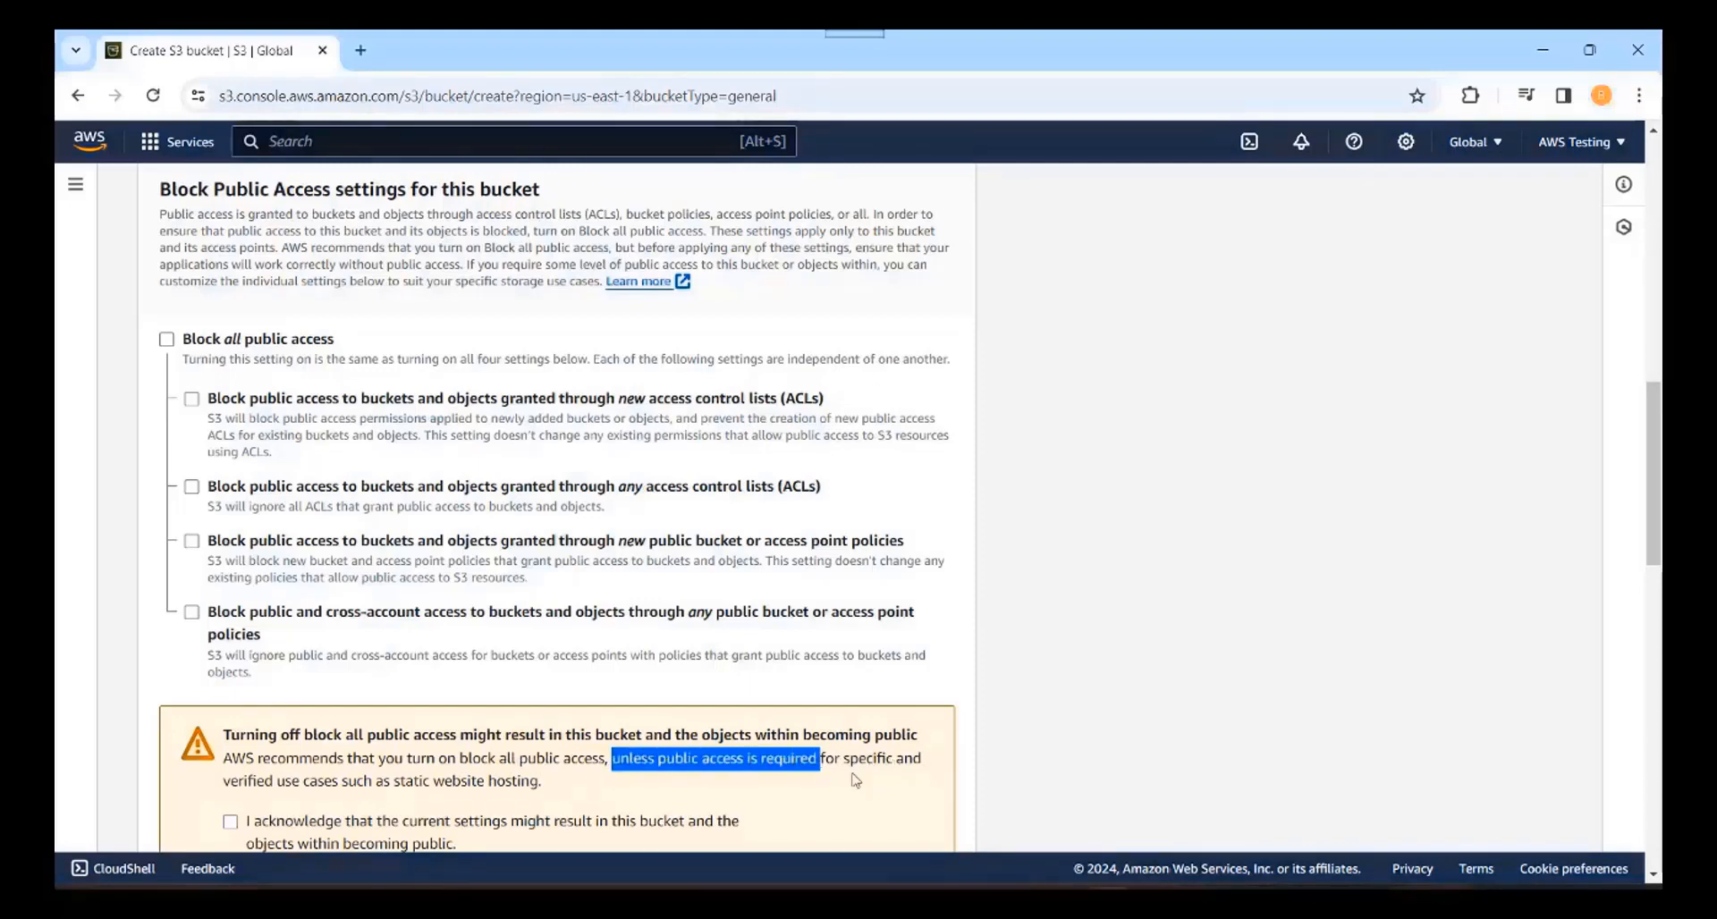
pyautogui.scroll(-3, 231, 780)
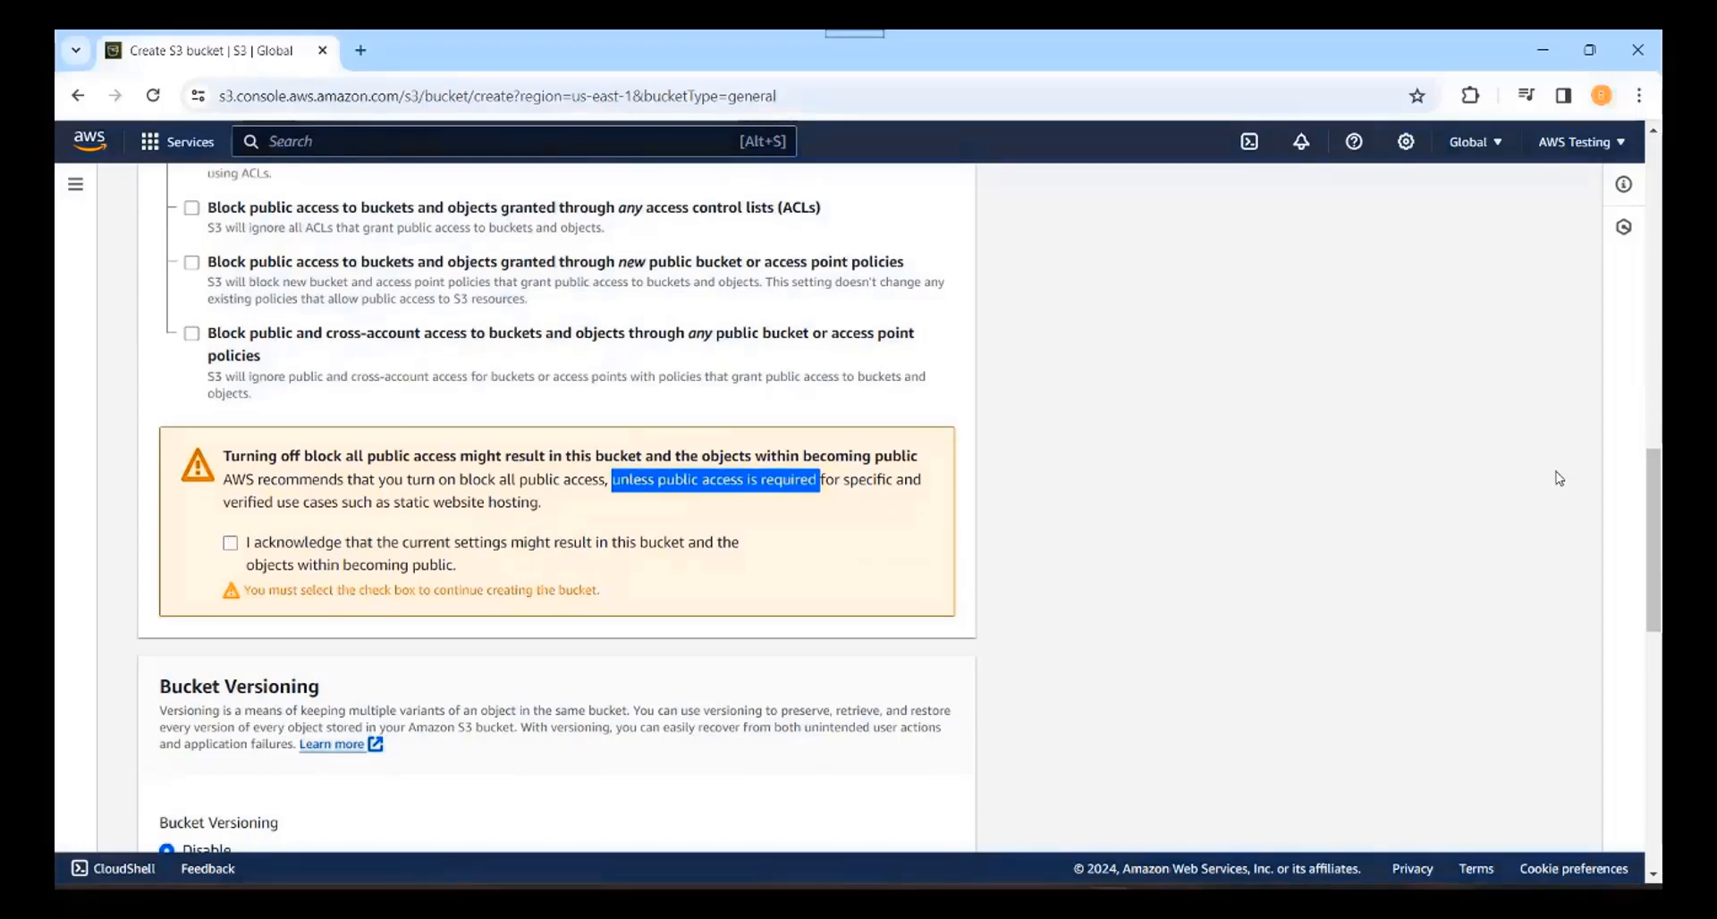
pyautogui.click(1653, 131)
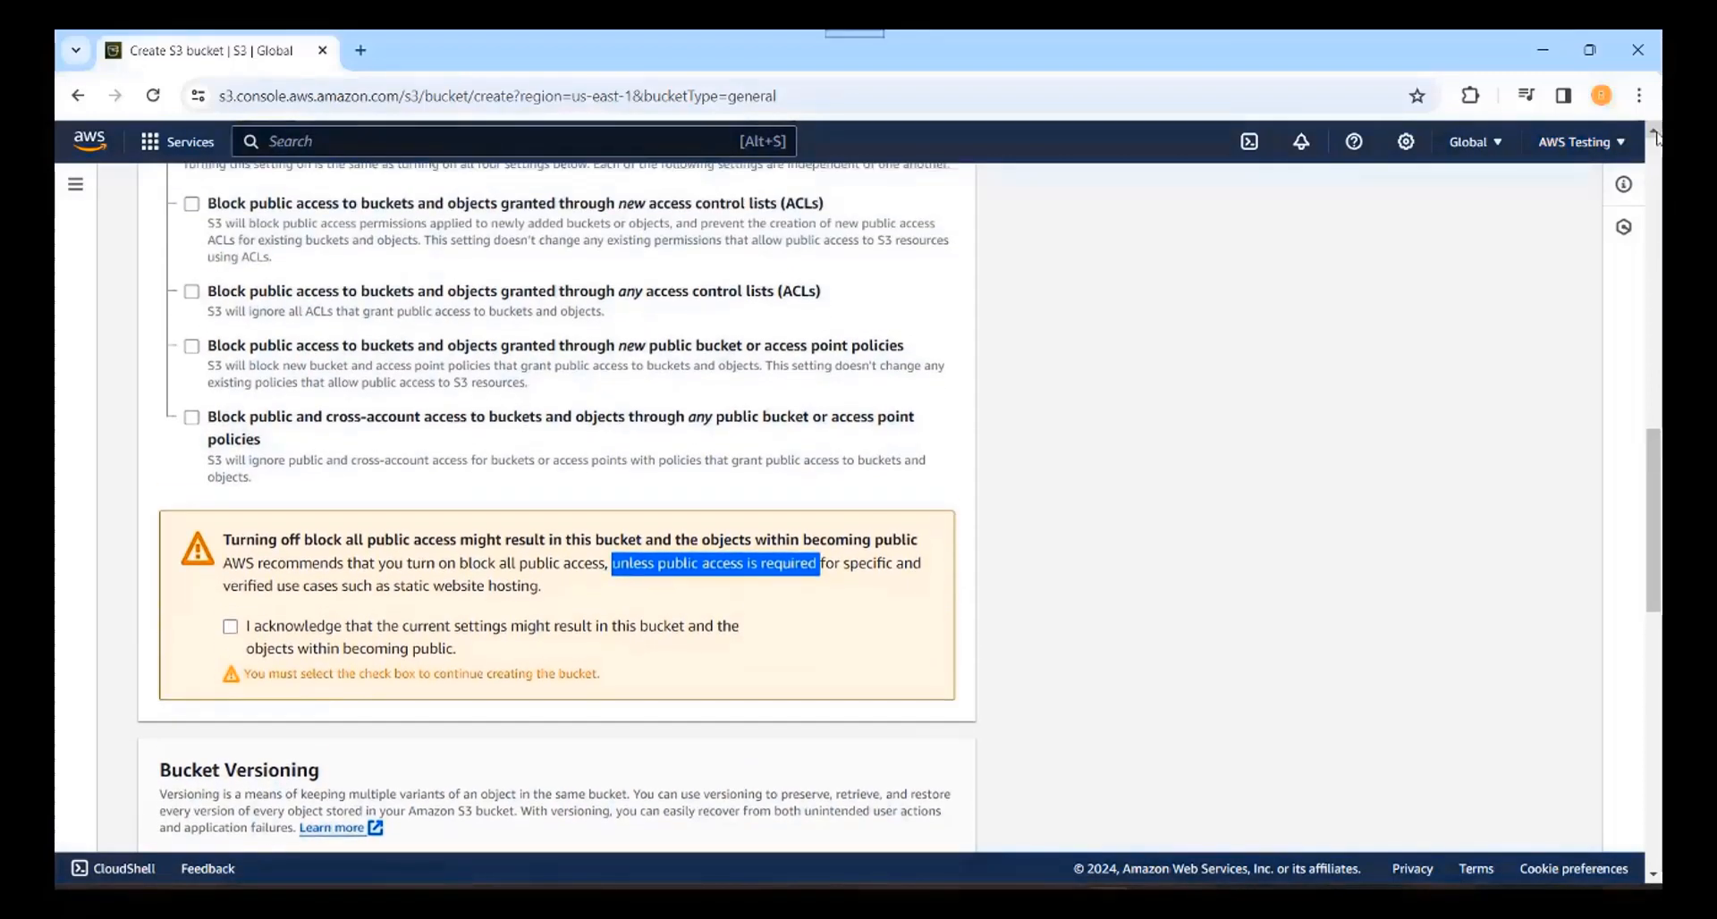
pyautogui.click(1654, 132)
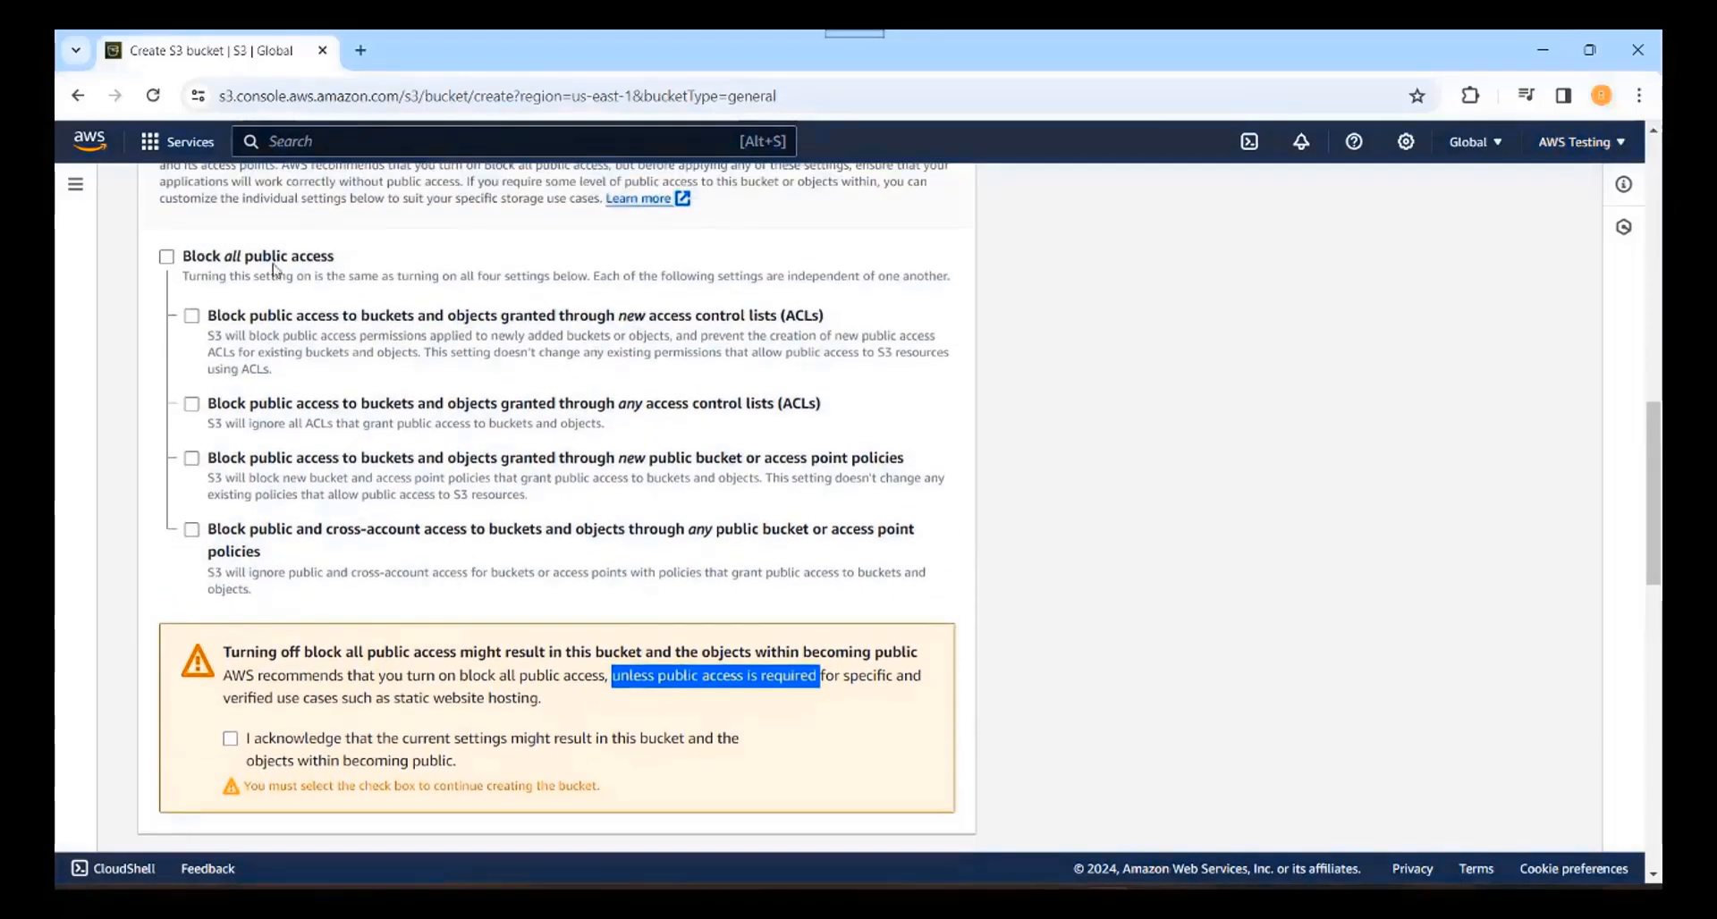
pyautogui.click(166, 258)
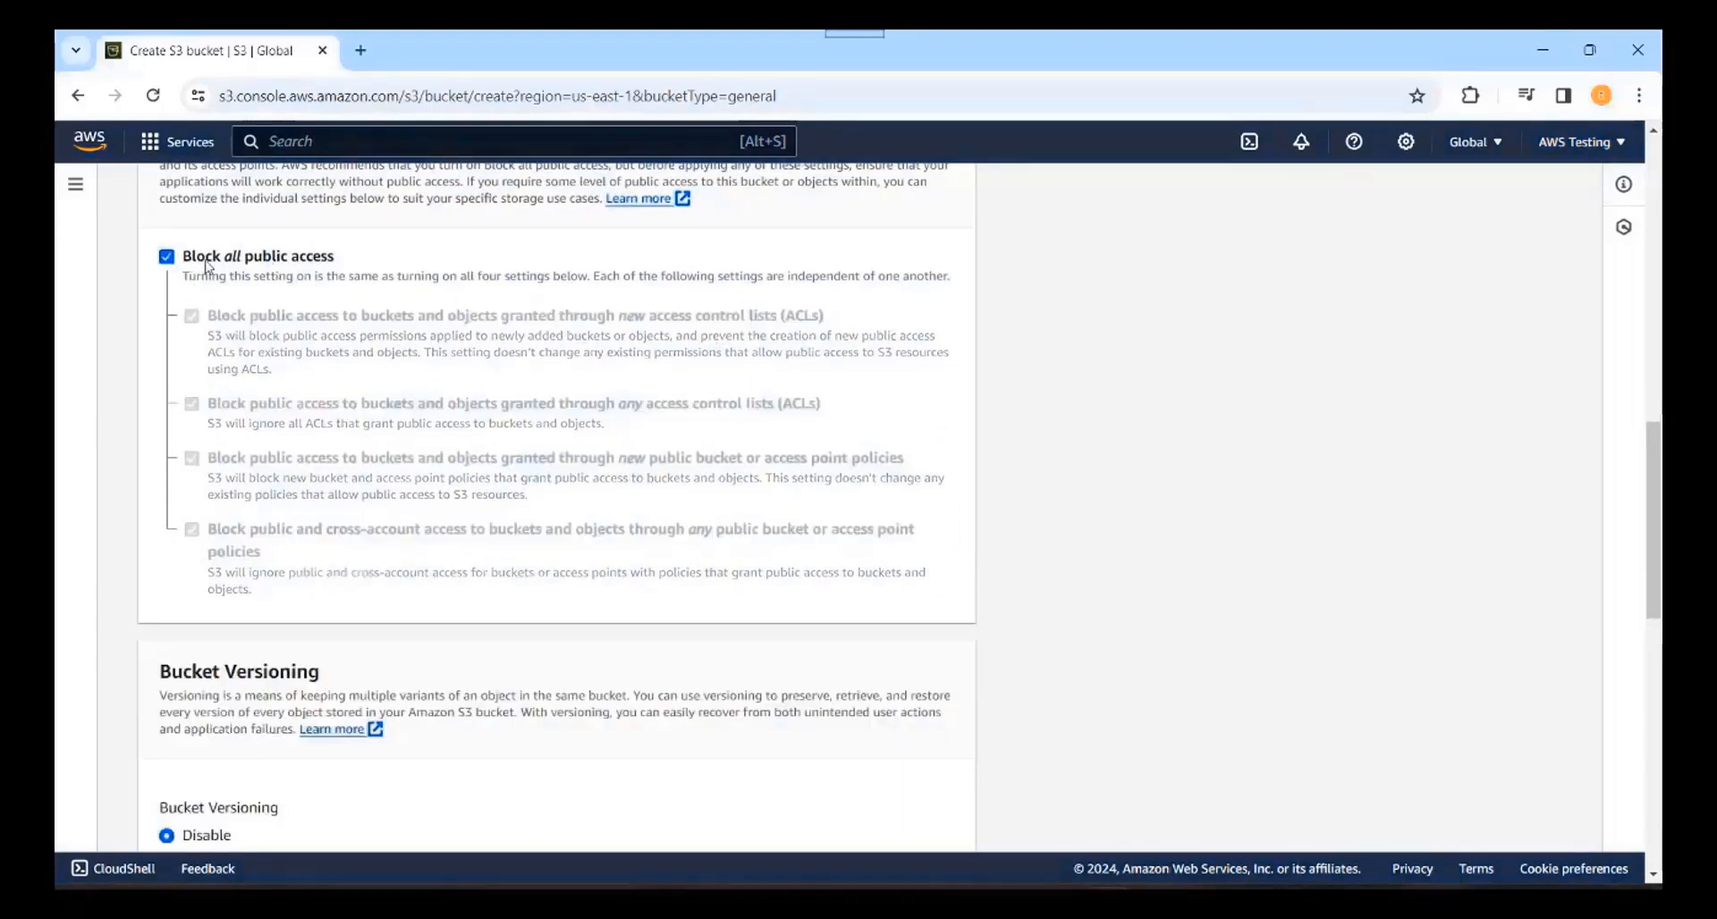
pyautogui.click(1653, 875)
# Step: Add tag key environment with value test, discarding an extra empty tag row
pyautogui.scroll(-4, 1655, 881)
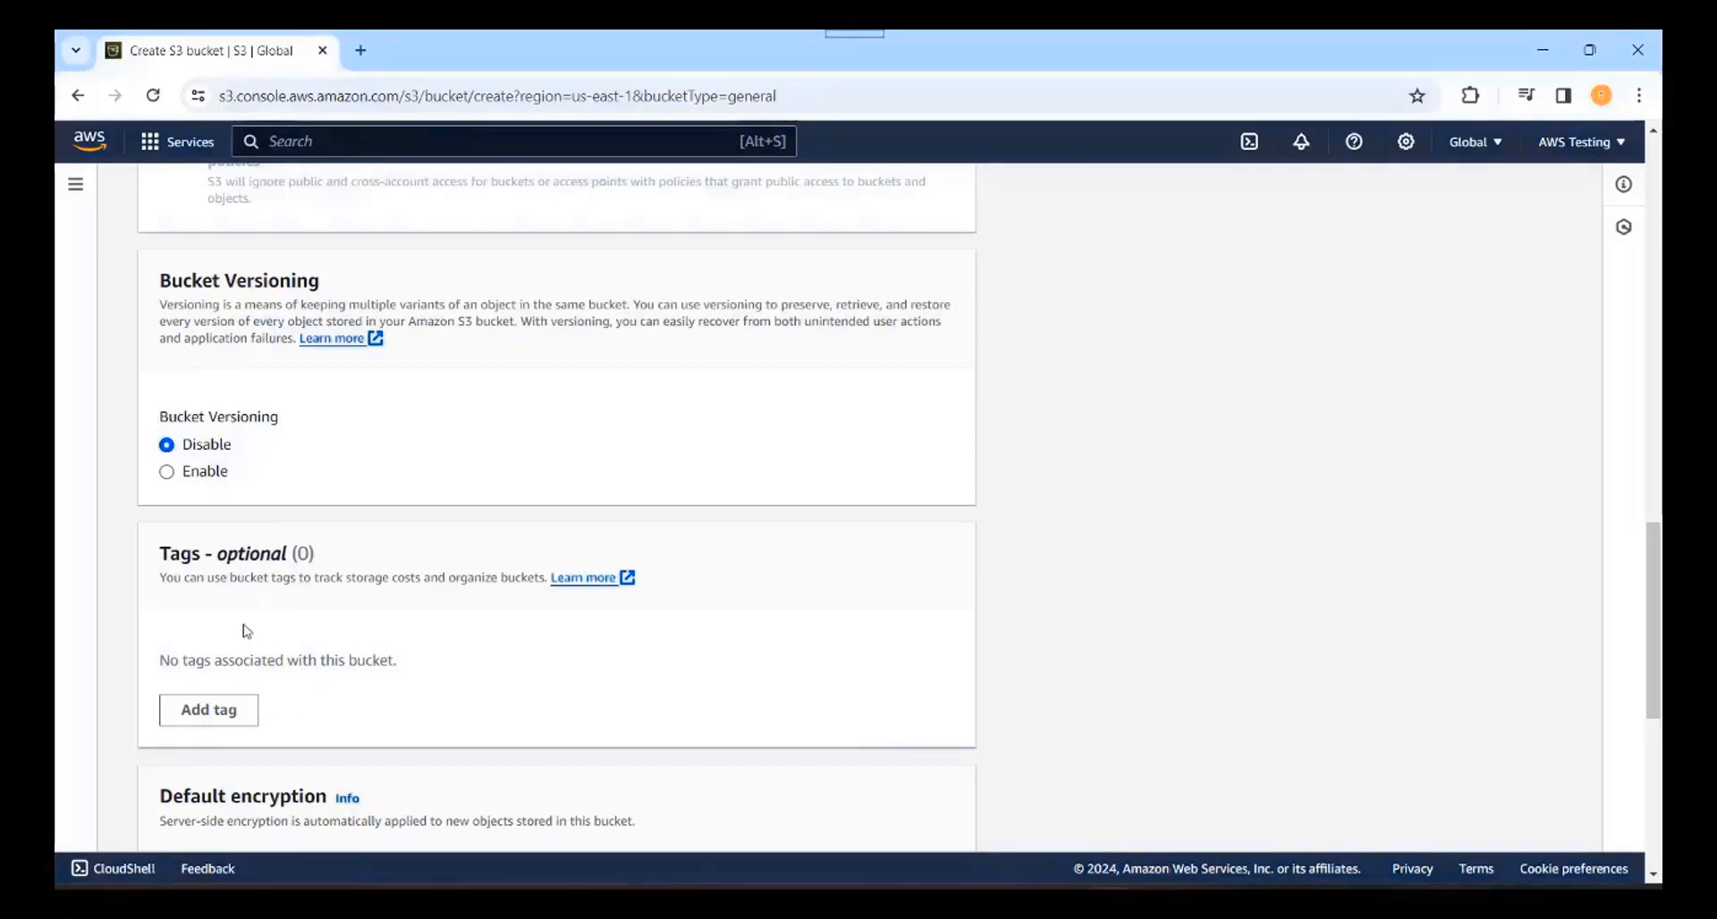
pyautogui.moveTo(159, 578); pyautogui.dragTo(546, 581)
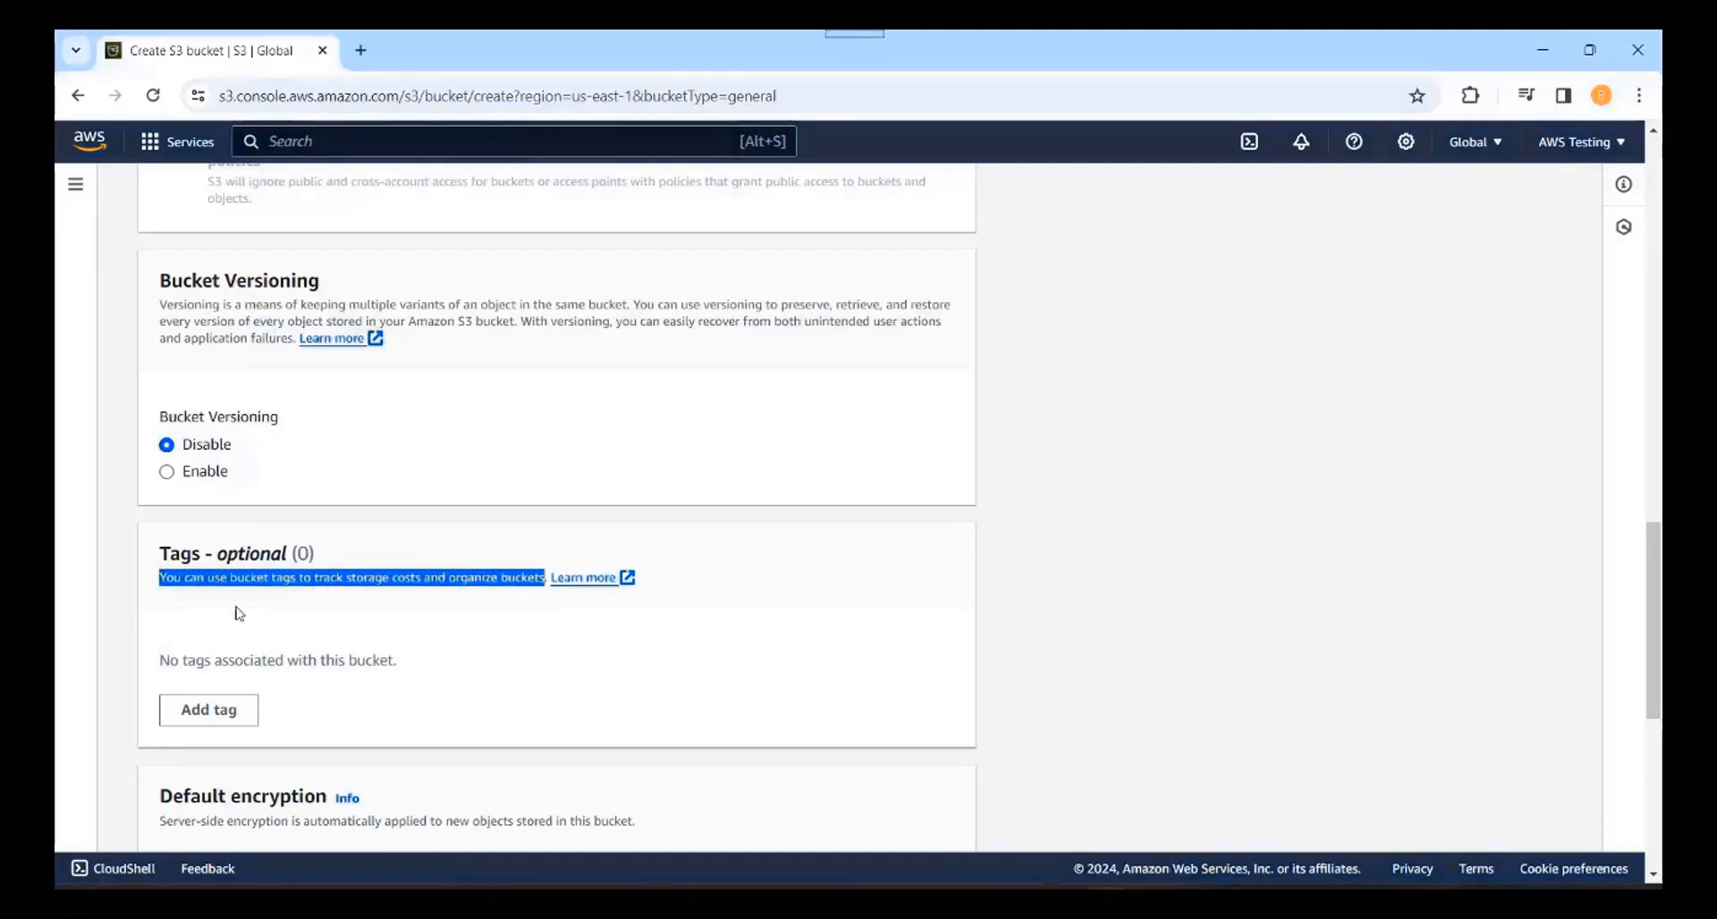
pyautogui.click(431, 706)
pyautogui.click(234, 709)
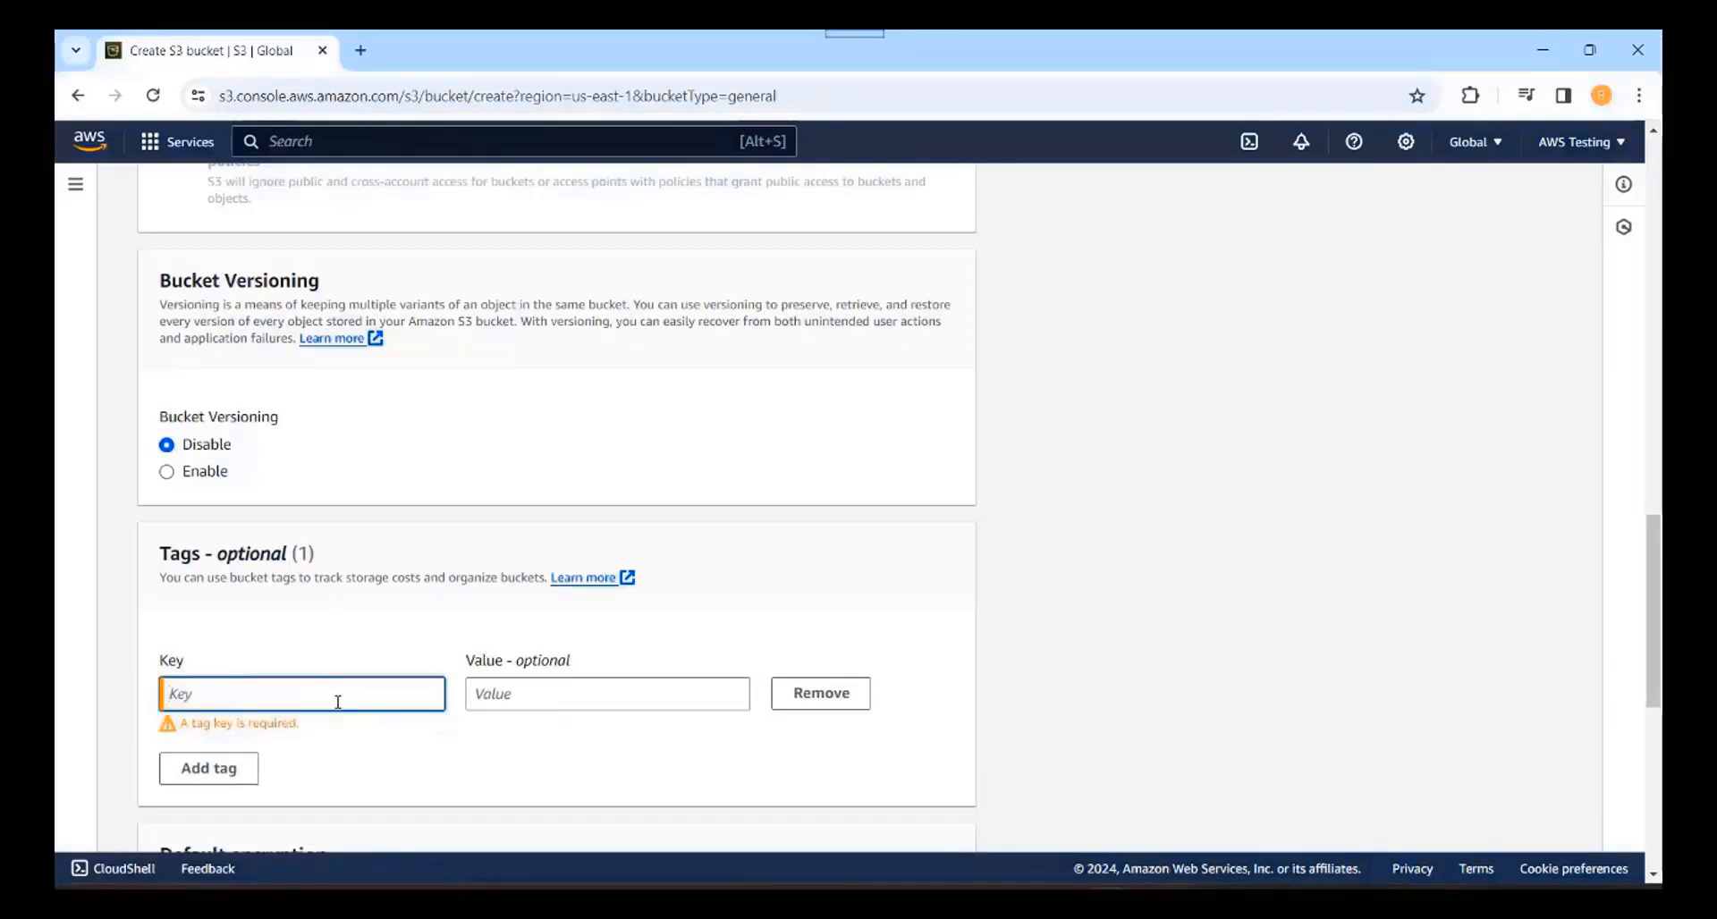
pyautogui.write('environmen')
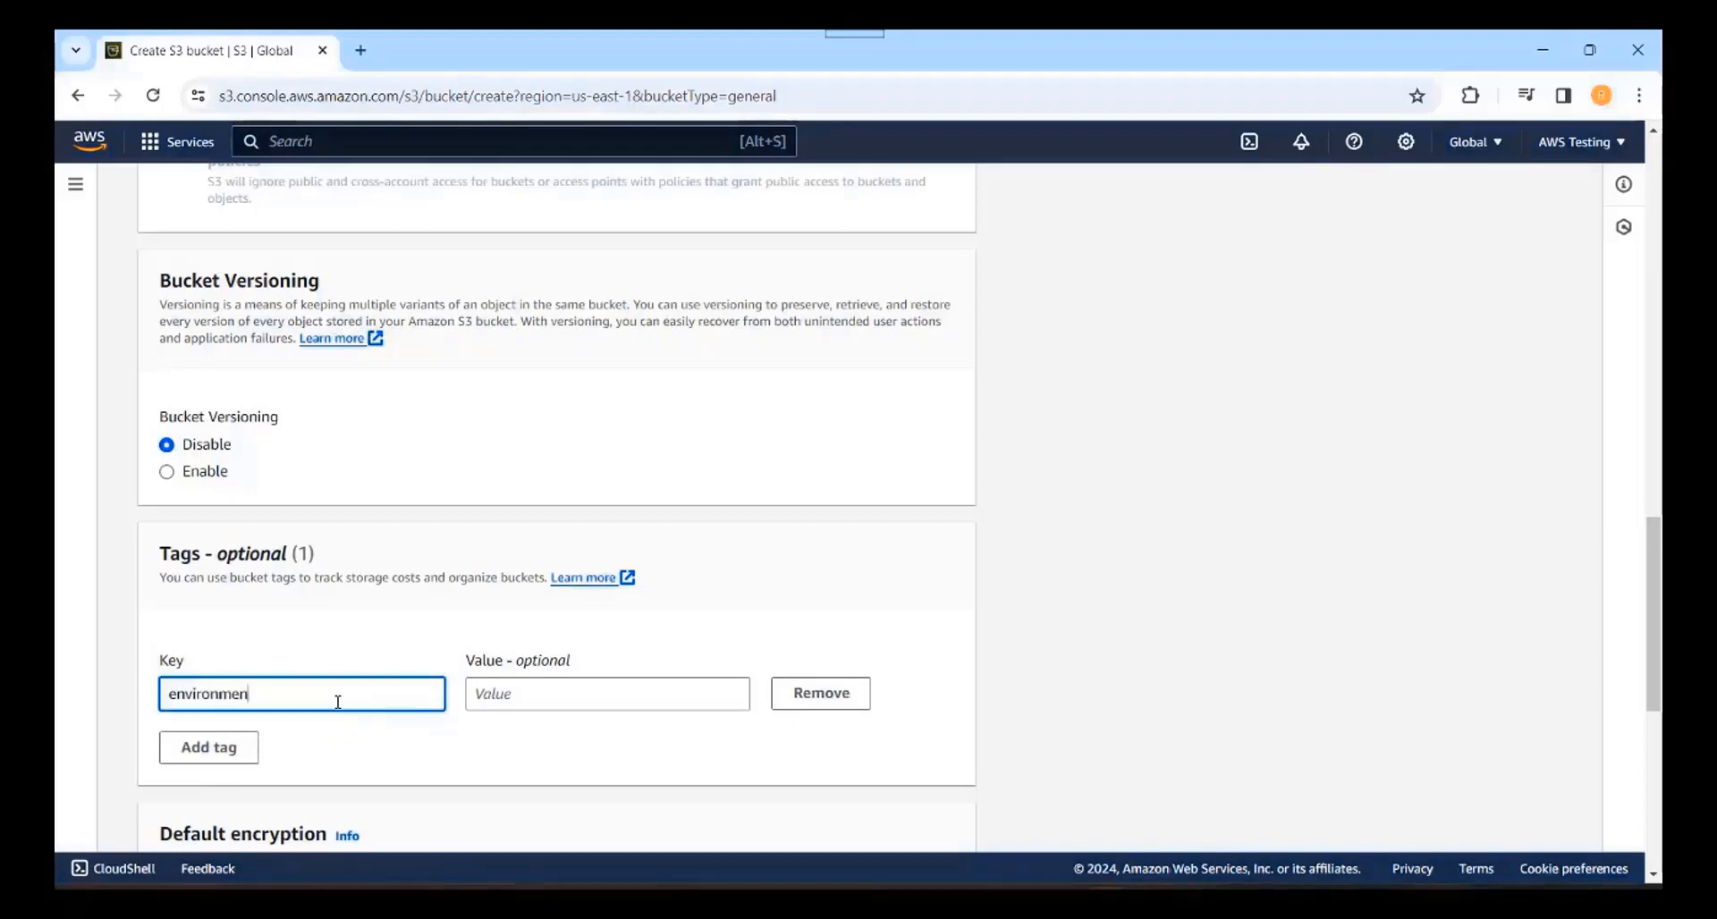
pyautogui.write('t')
pyautogui.click(588, 701)
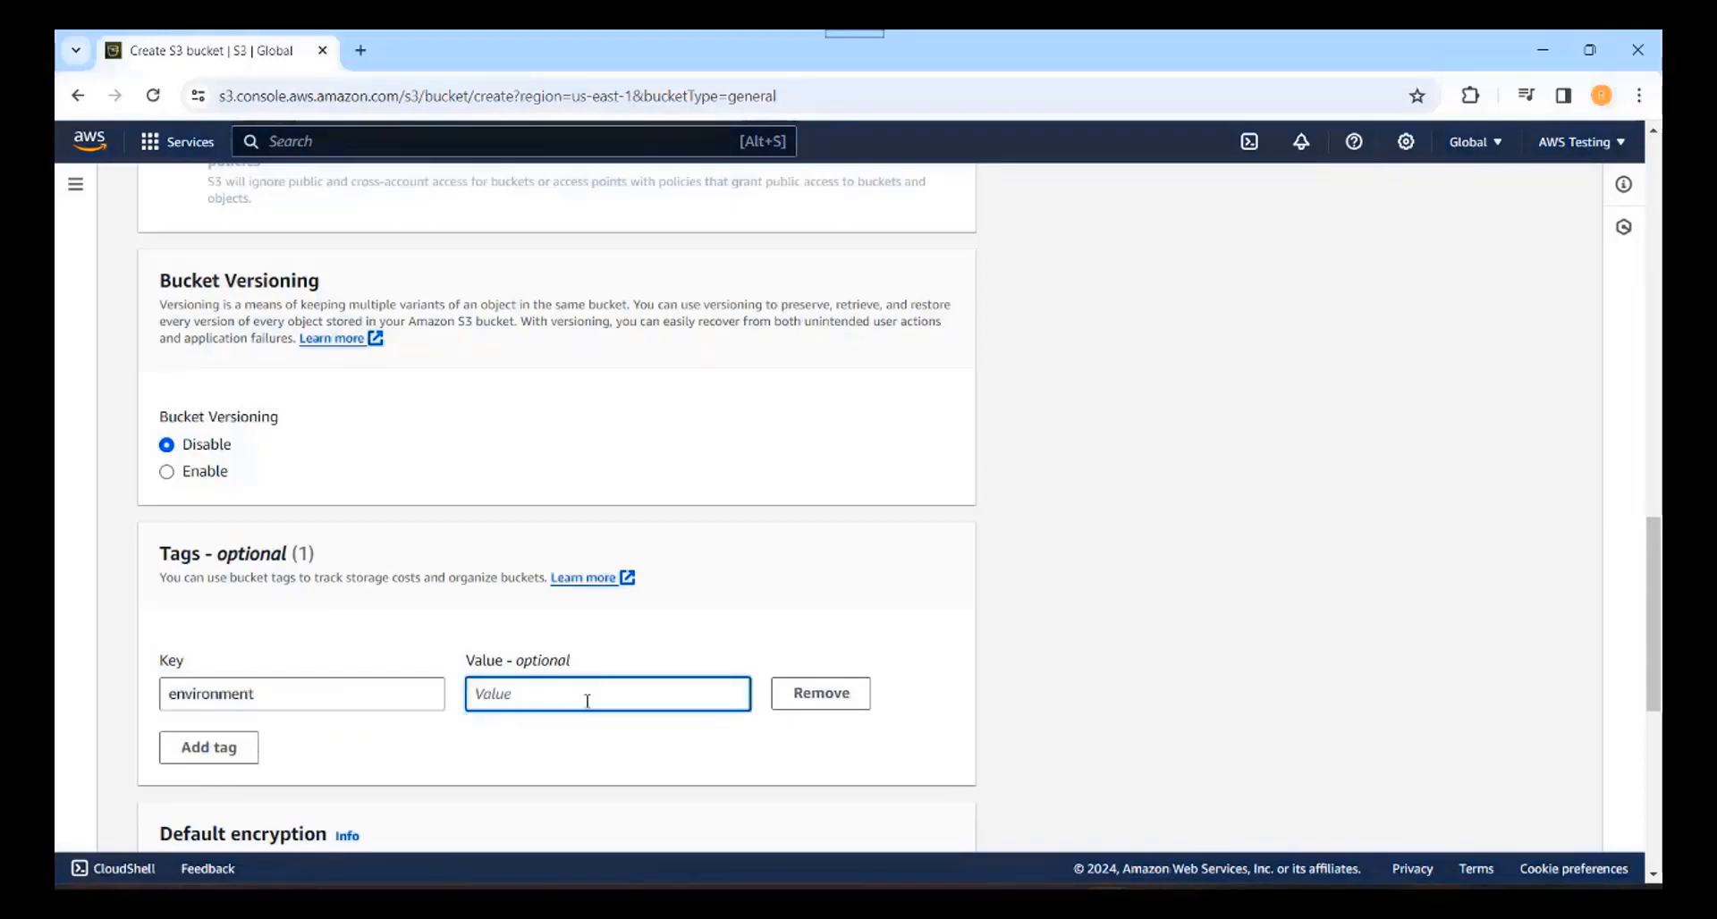
pyautogui.write('test')
pyautogui.click(875, 718)
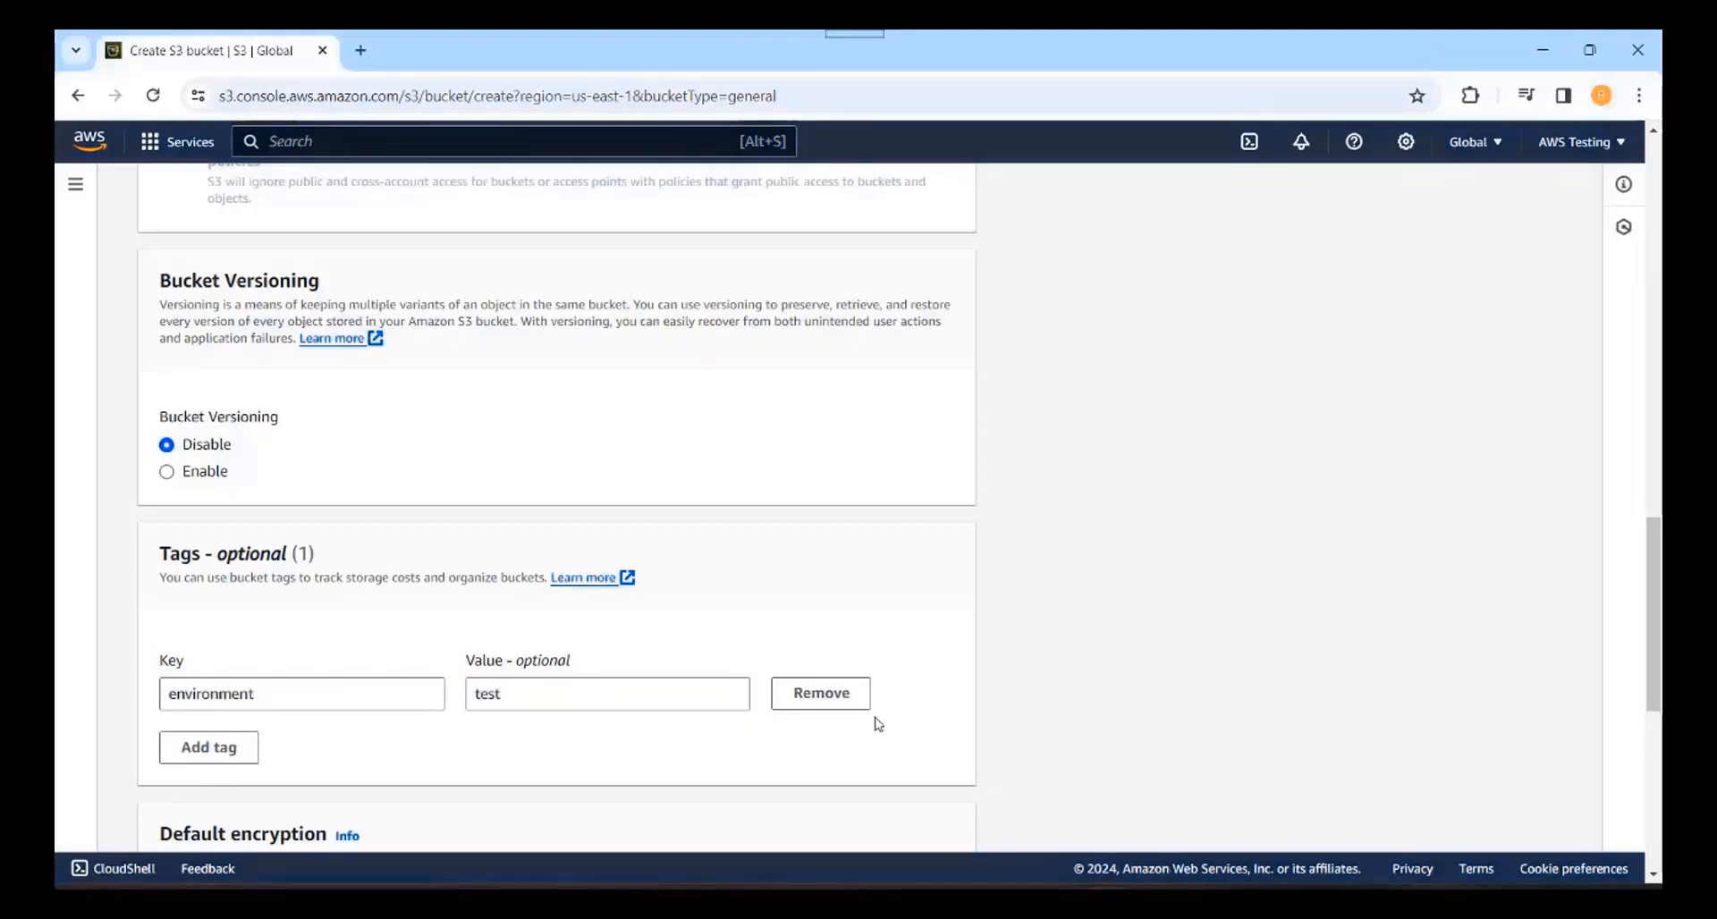
pyautogui.click(227, 767)
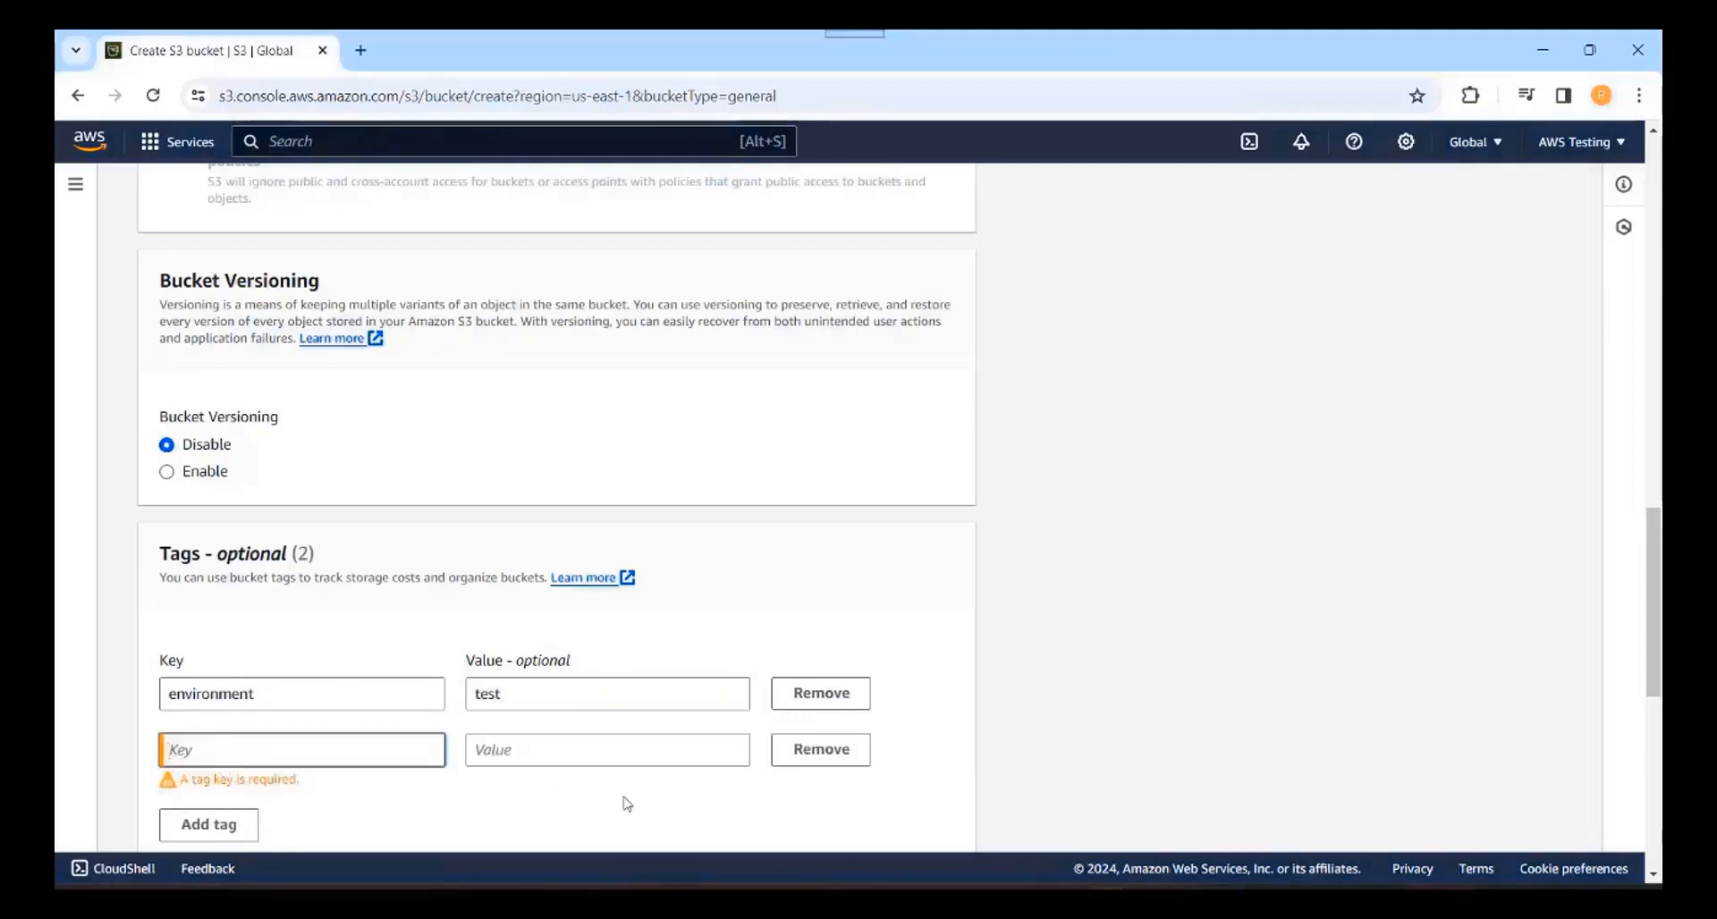
pyautogui.click(817, 751)
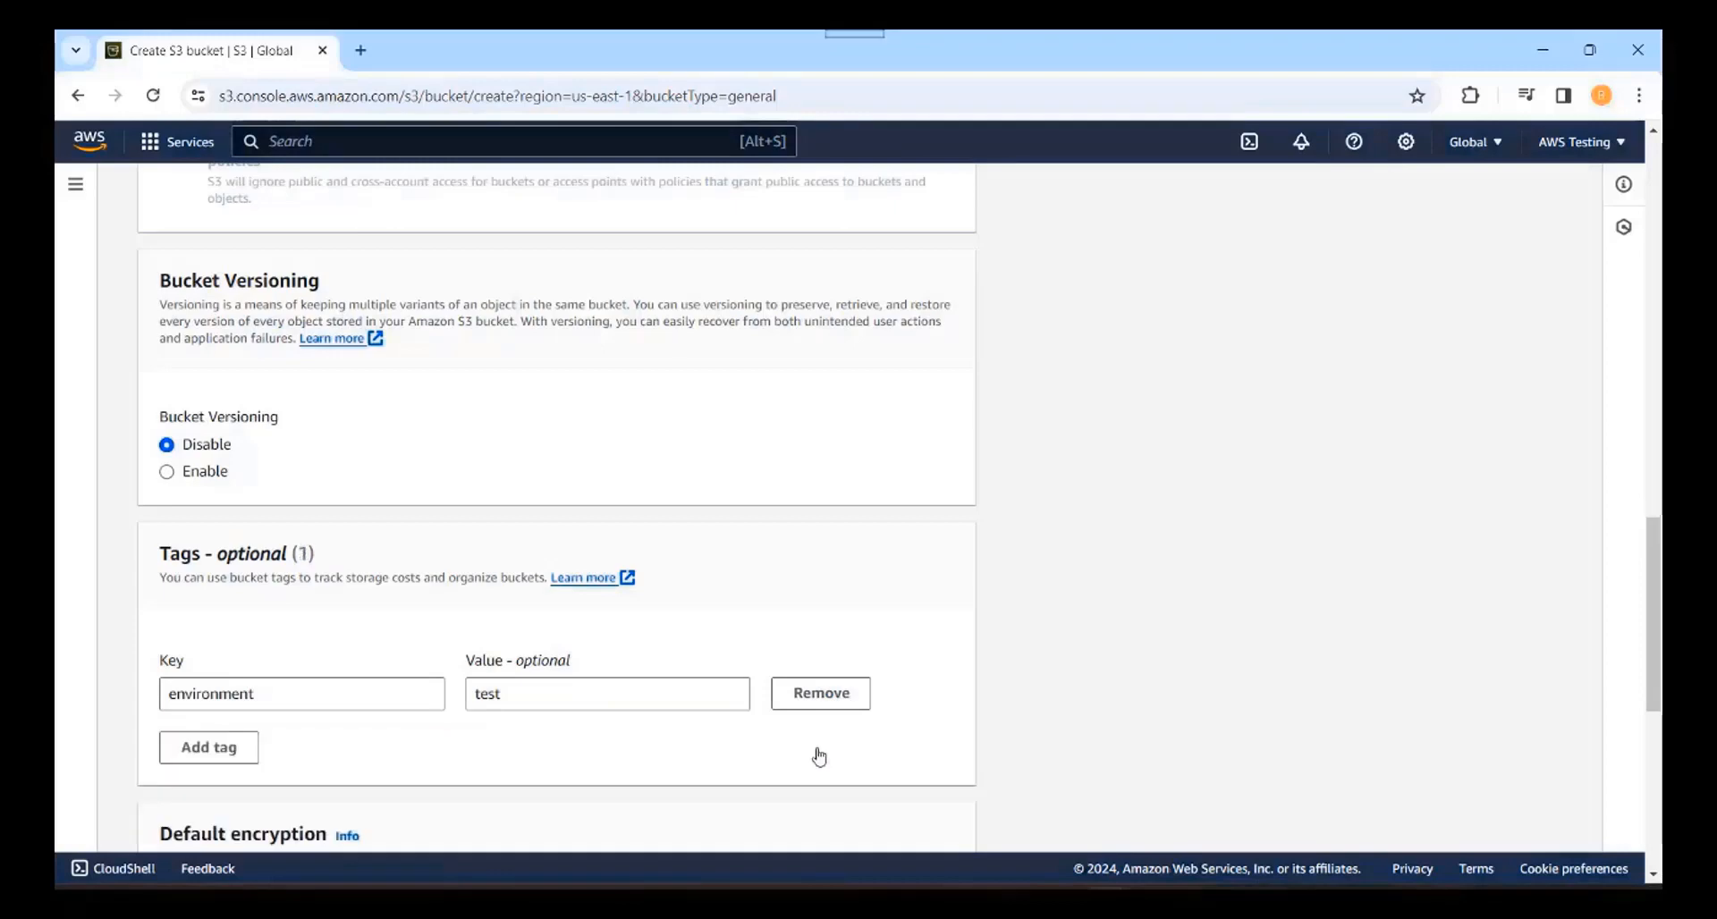
pyautogui.scroll(-6, 1654, 880)
pyautogui.scroll(-2, 1654, 881)
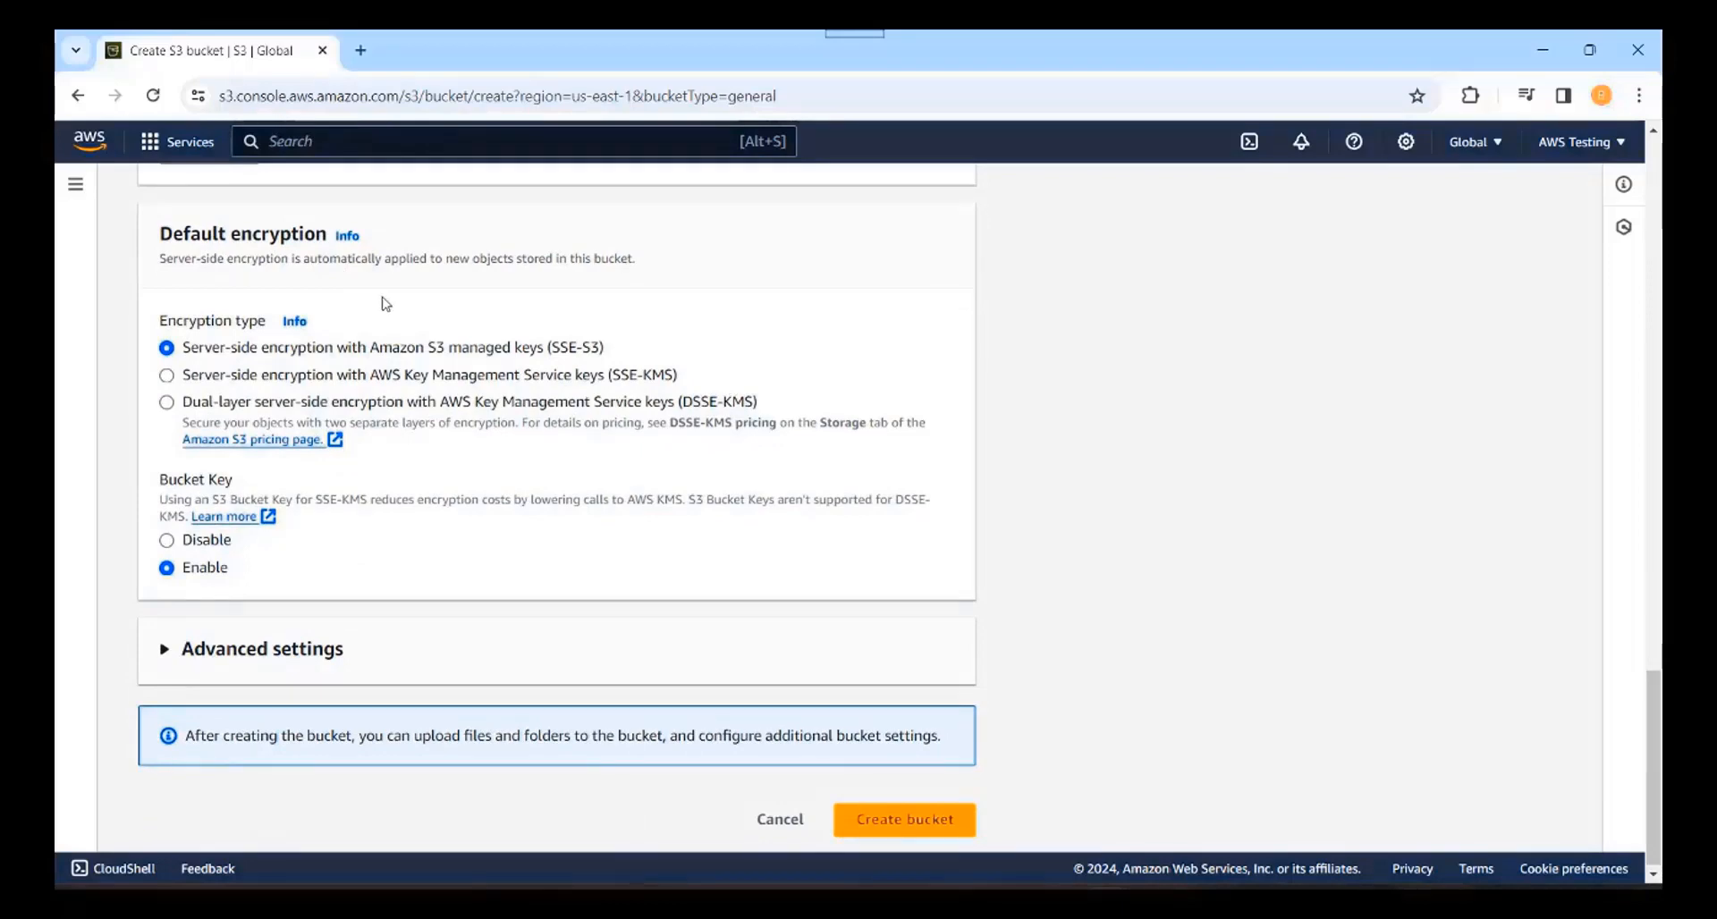
pyautogui.moveTo(160, 258); pyautogui.dragTo(626, 261)
pyautogui.click(644, 260)
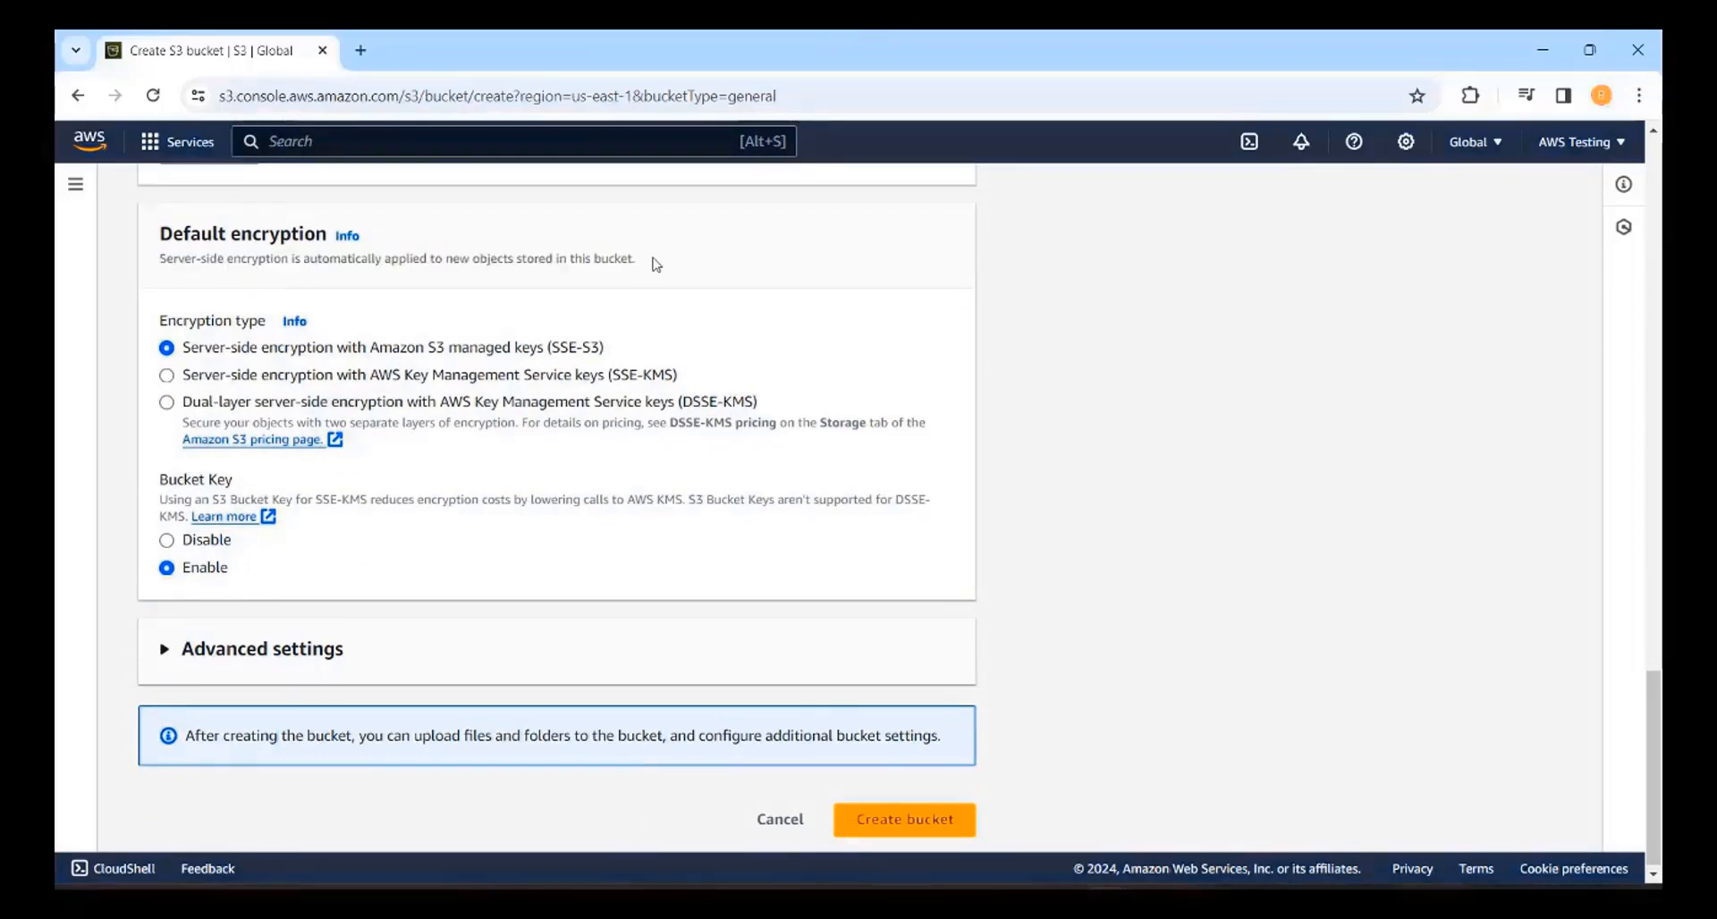
pyautogui.tripleClick(640, 264)
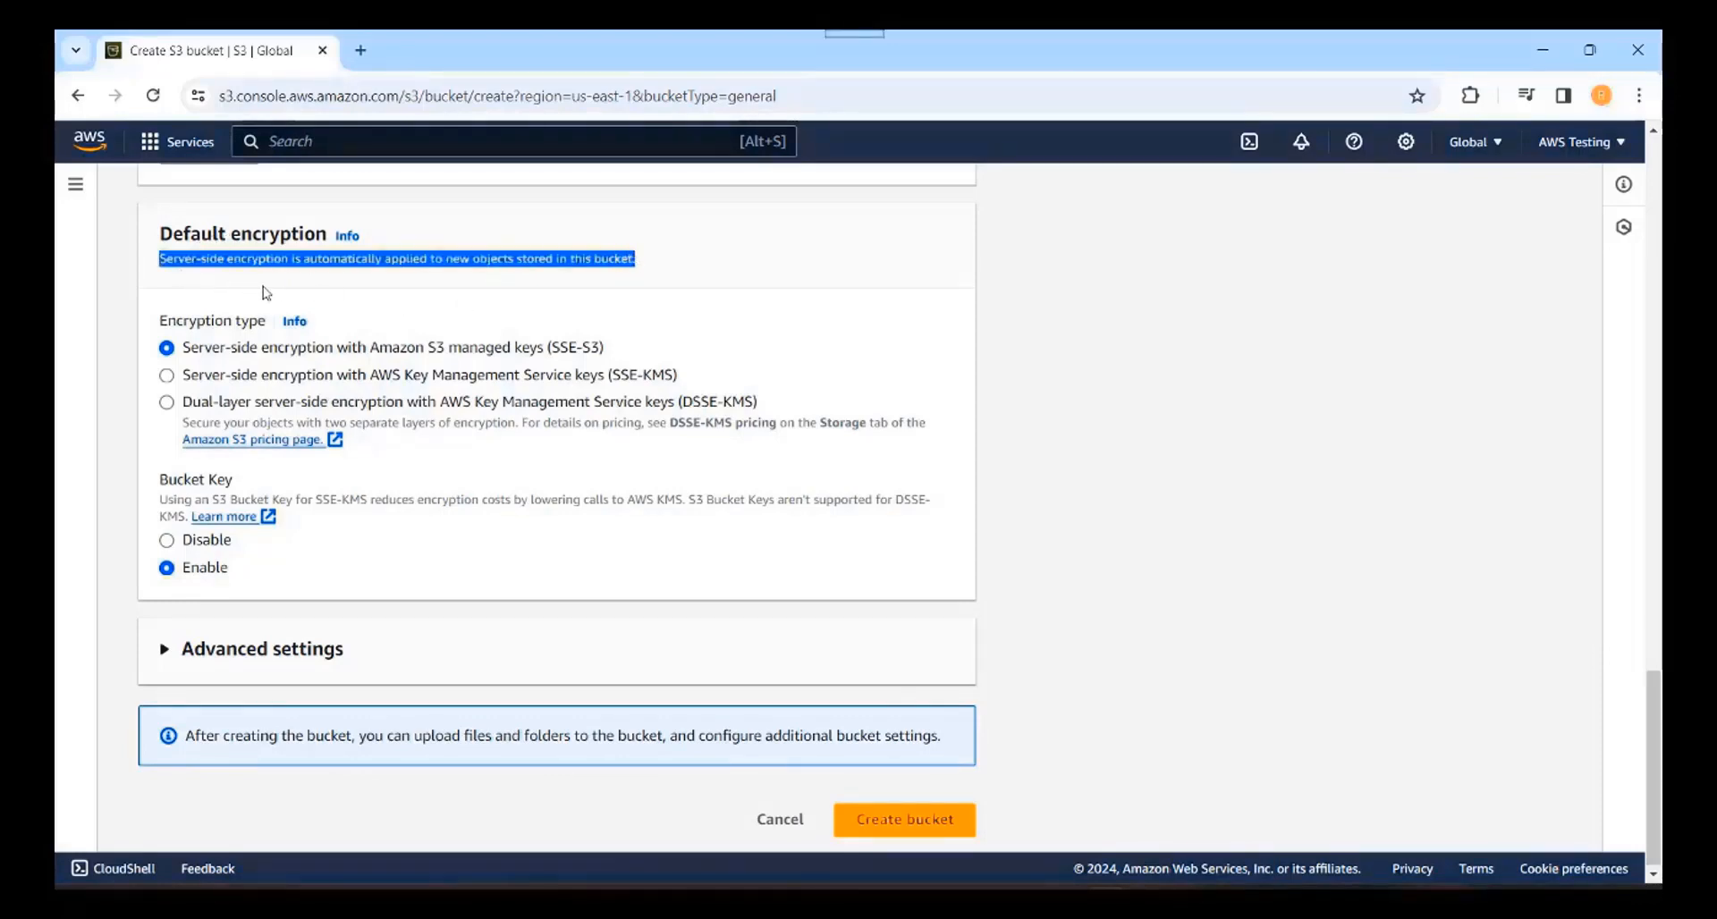
pyautogui.click(171, 357)
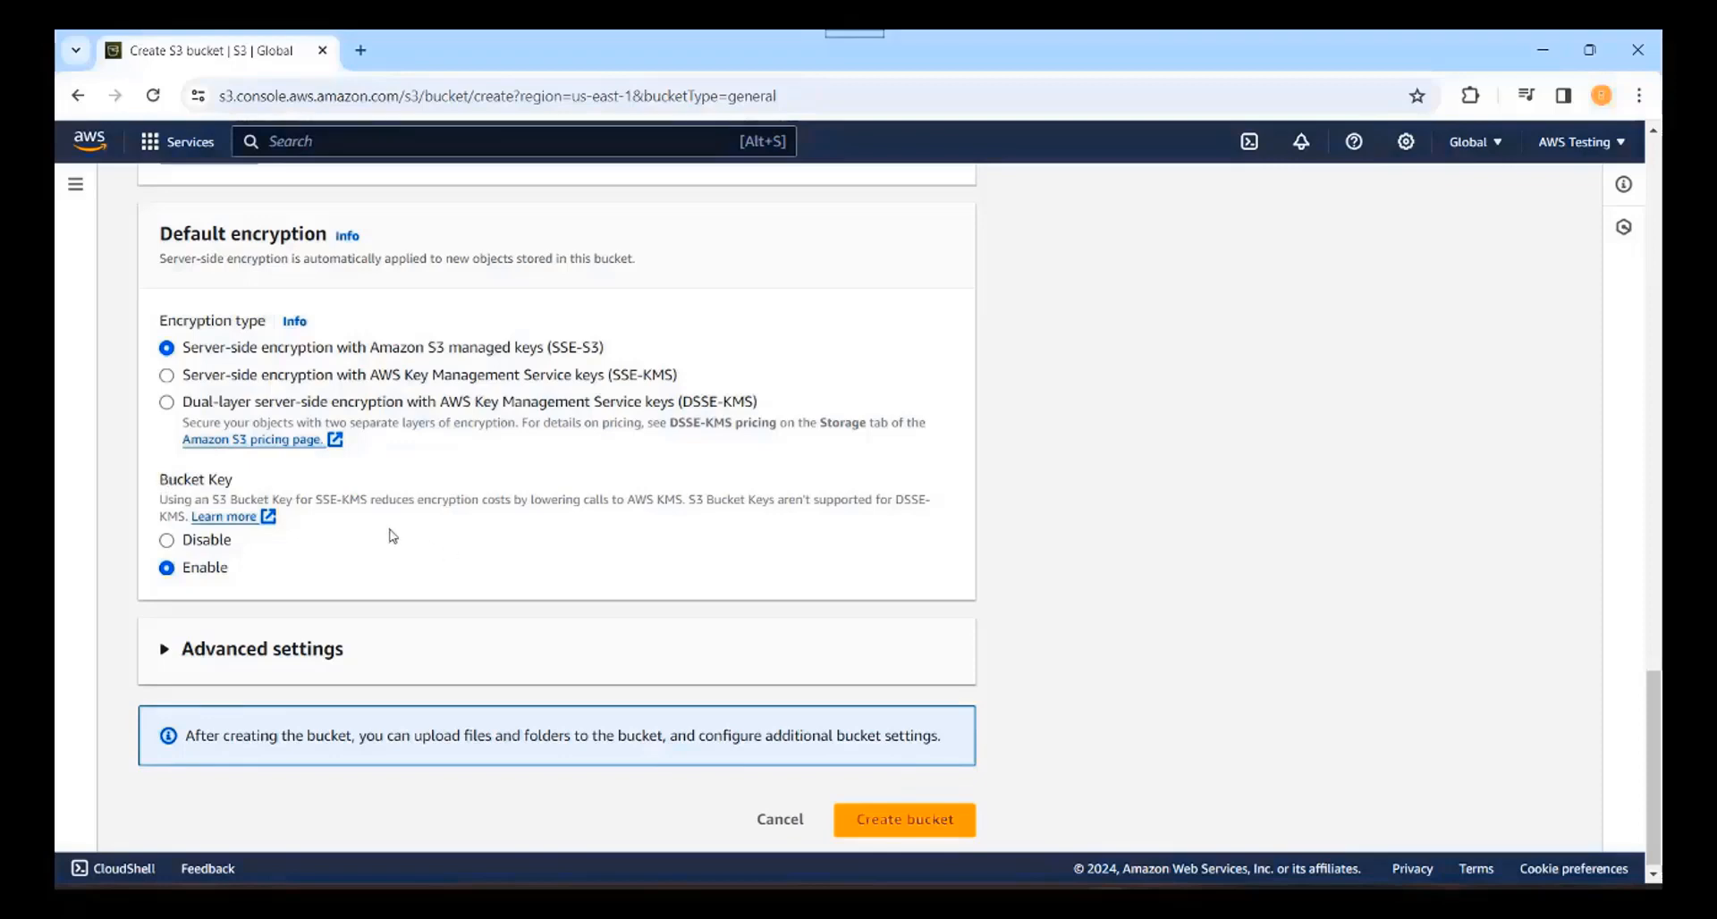
pyautogui.click(235, 518)
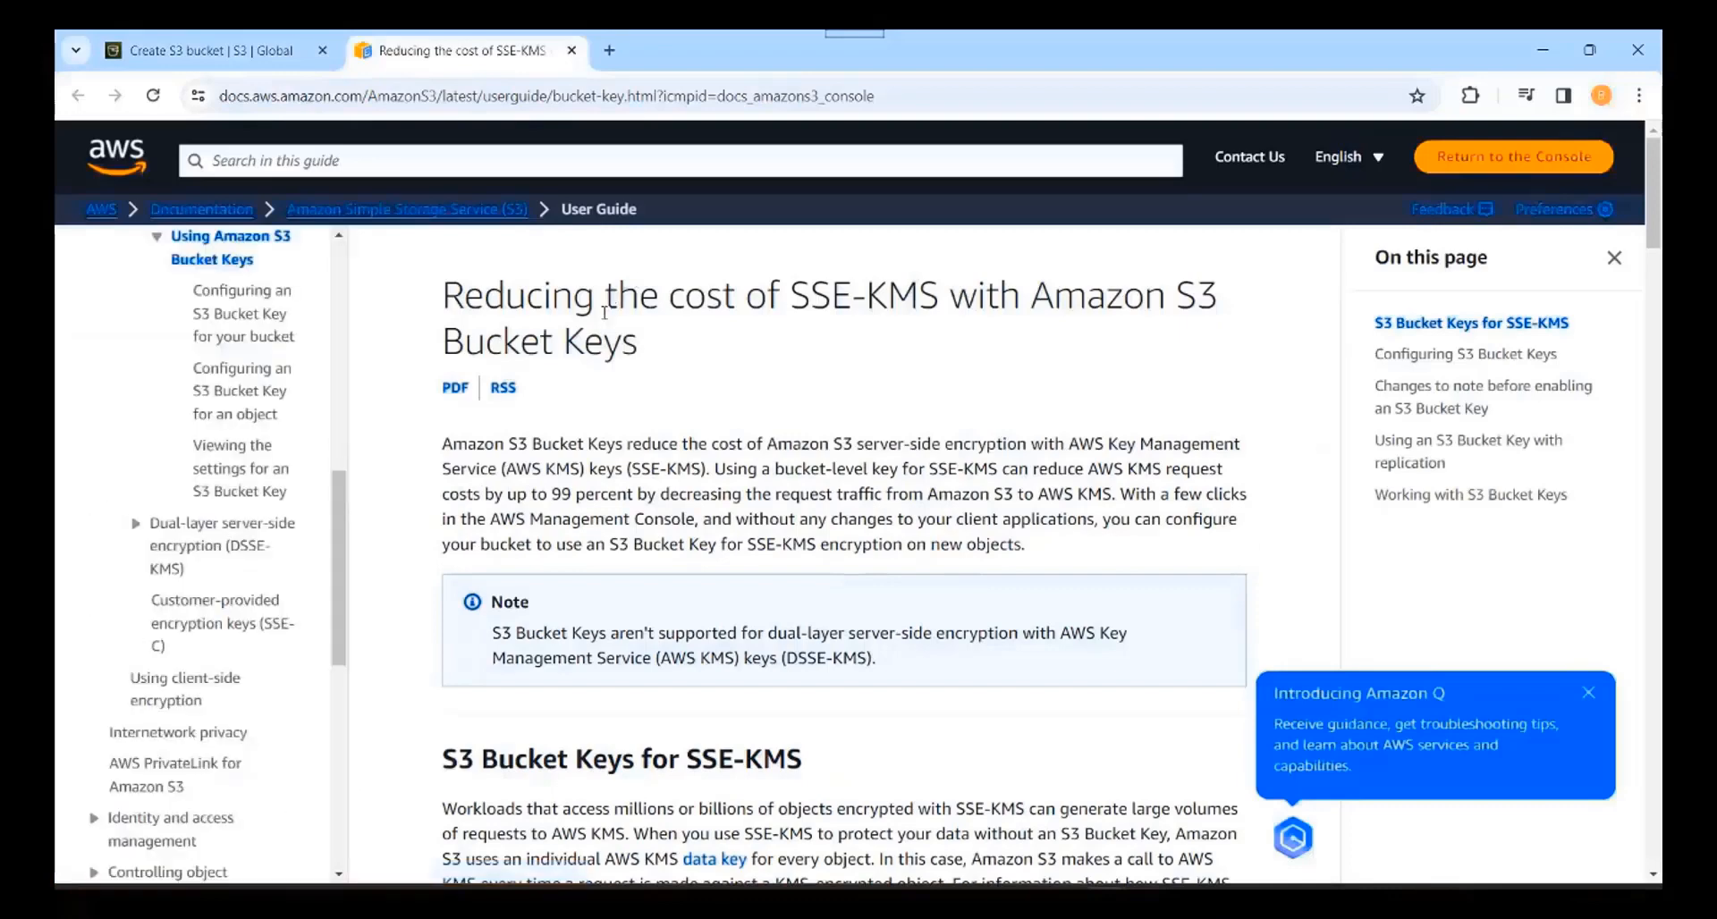
pyautogui.click(571, 51)
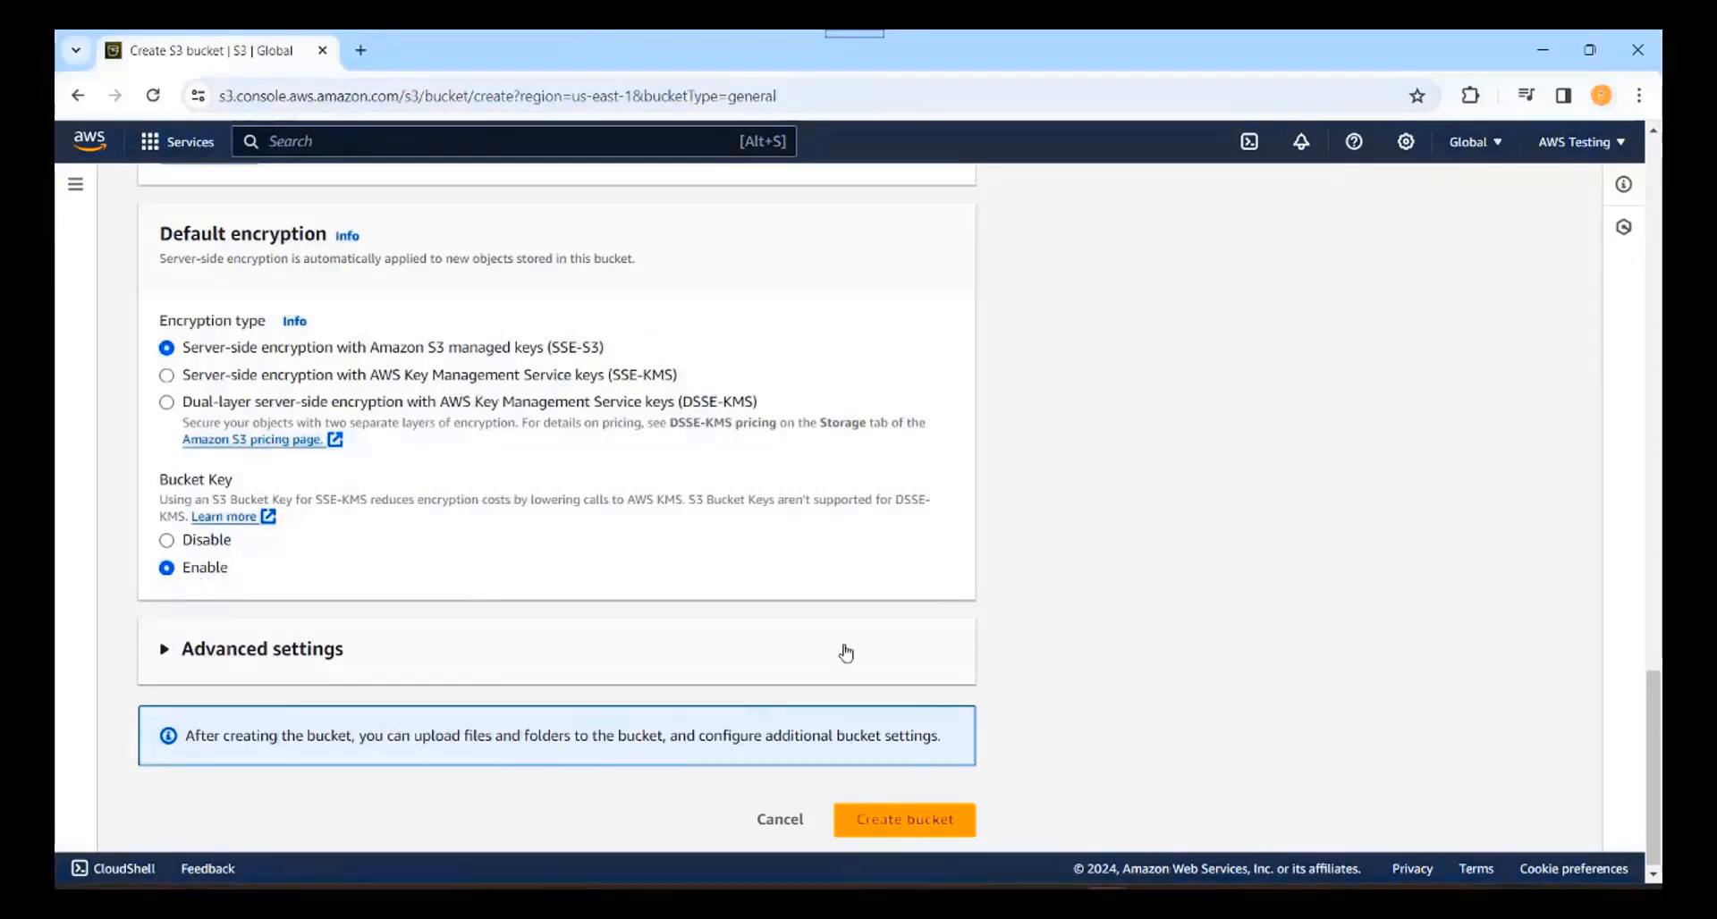
# Step: Expand Advanced settings and read the Object Lock notes, keeping Object Lock at Disable
pyautogui.click(163, 664)
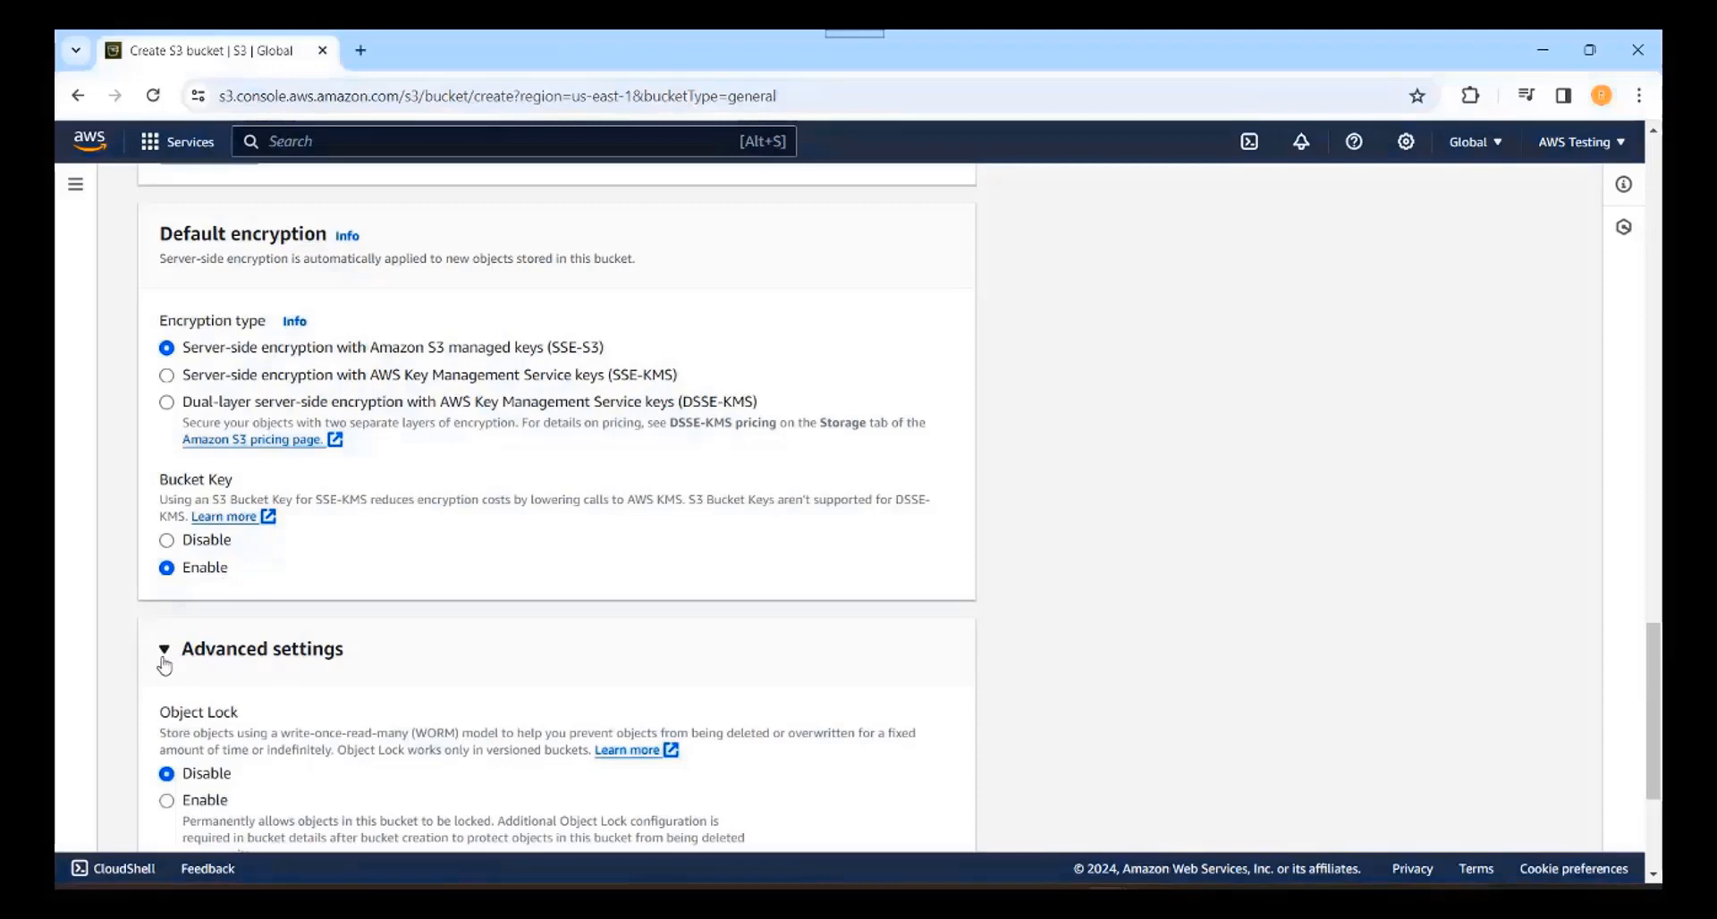
pyautogui.click(1655, 876)
pyautogui.scroll(-3, 1655, 881)
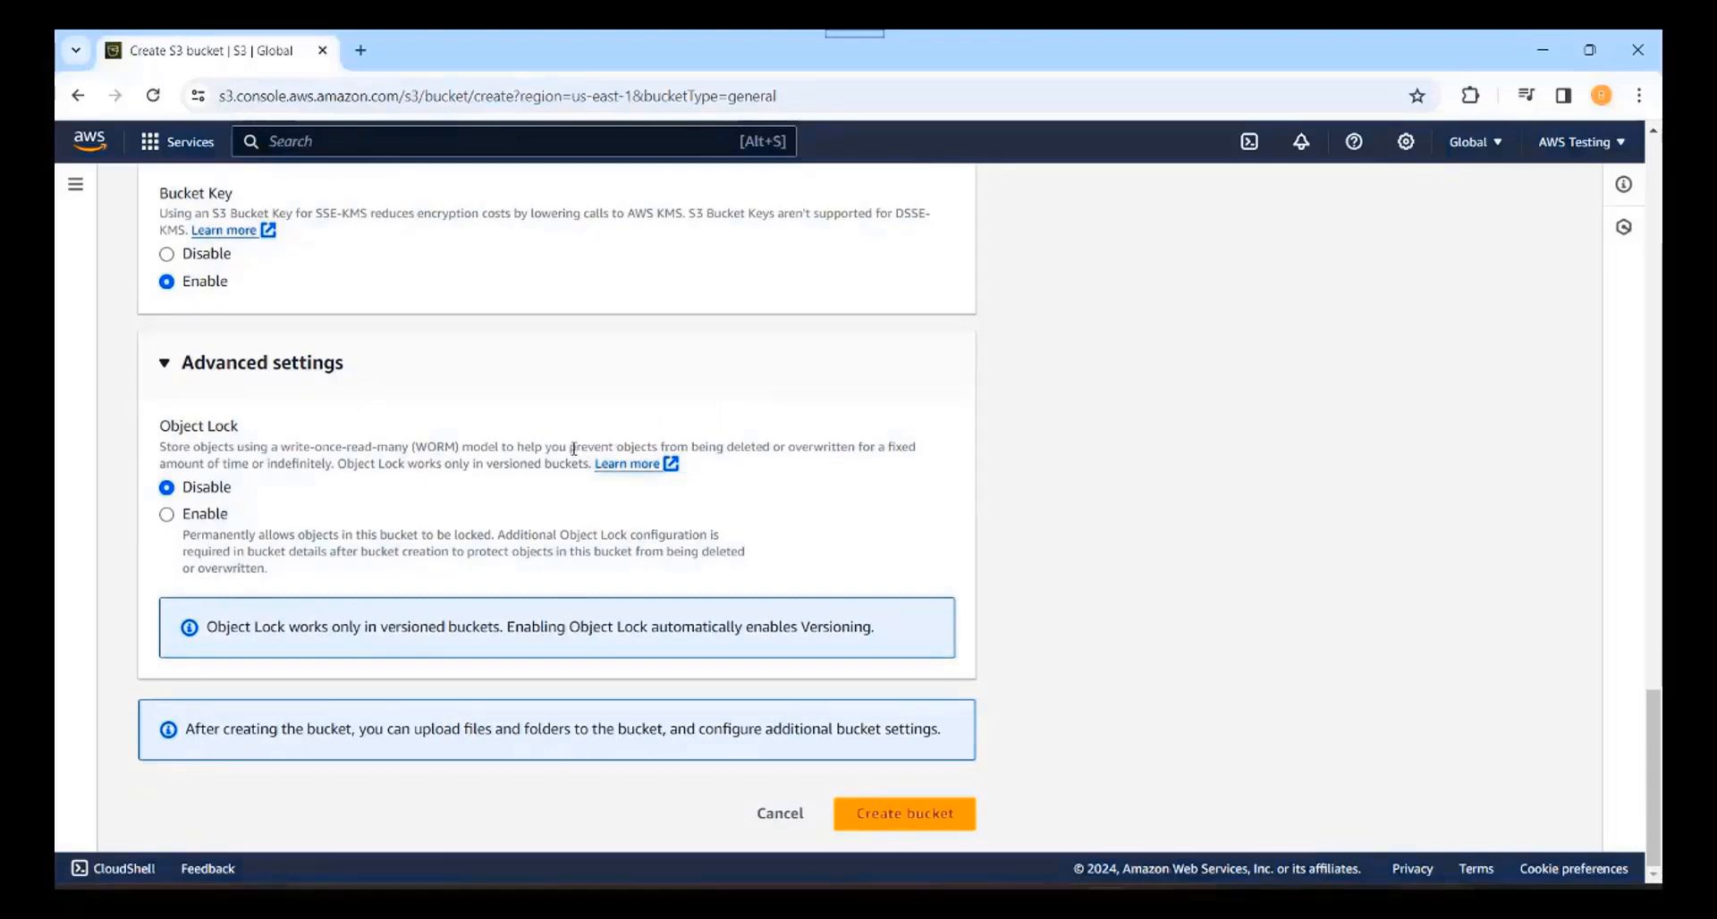
pyautogui.moveTo(573, 448); pyautogui.dragTo(868, 451)
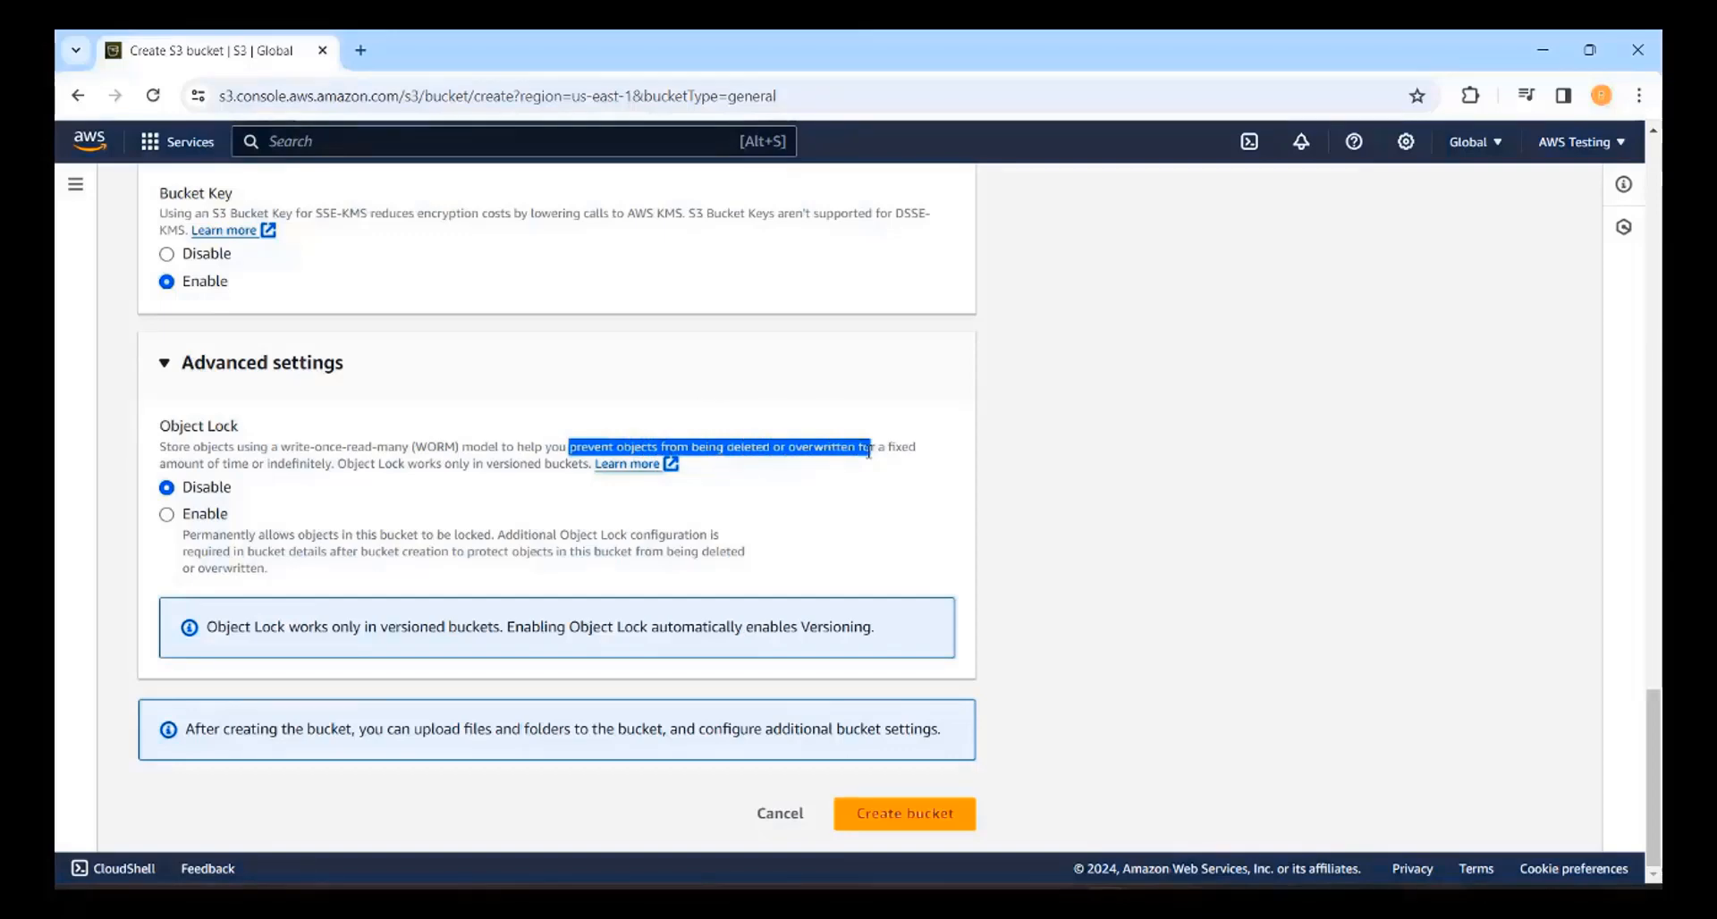
pyautogui.moveTo(869, 451); pyautogui.dragTo(338, 464)
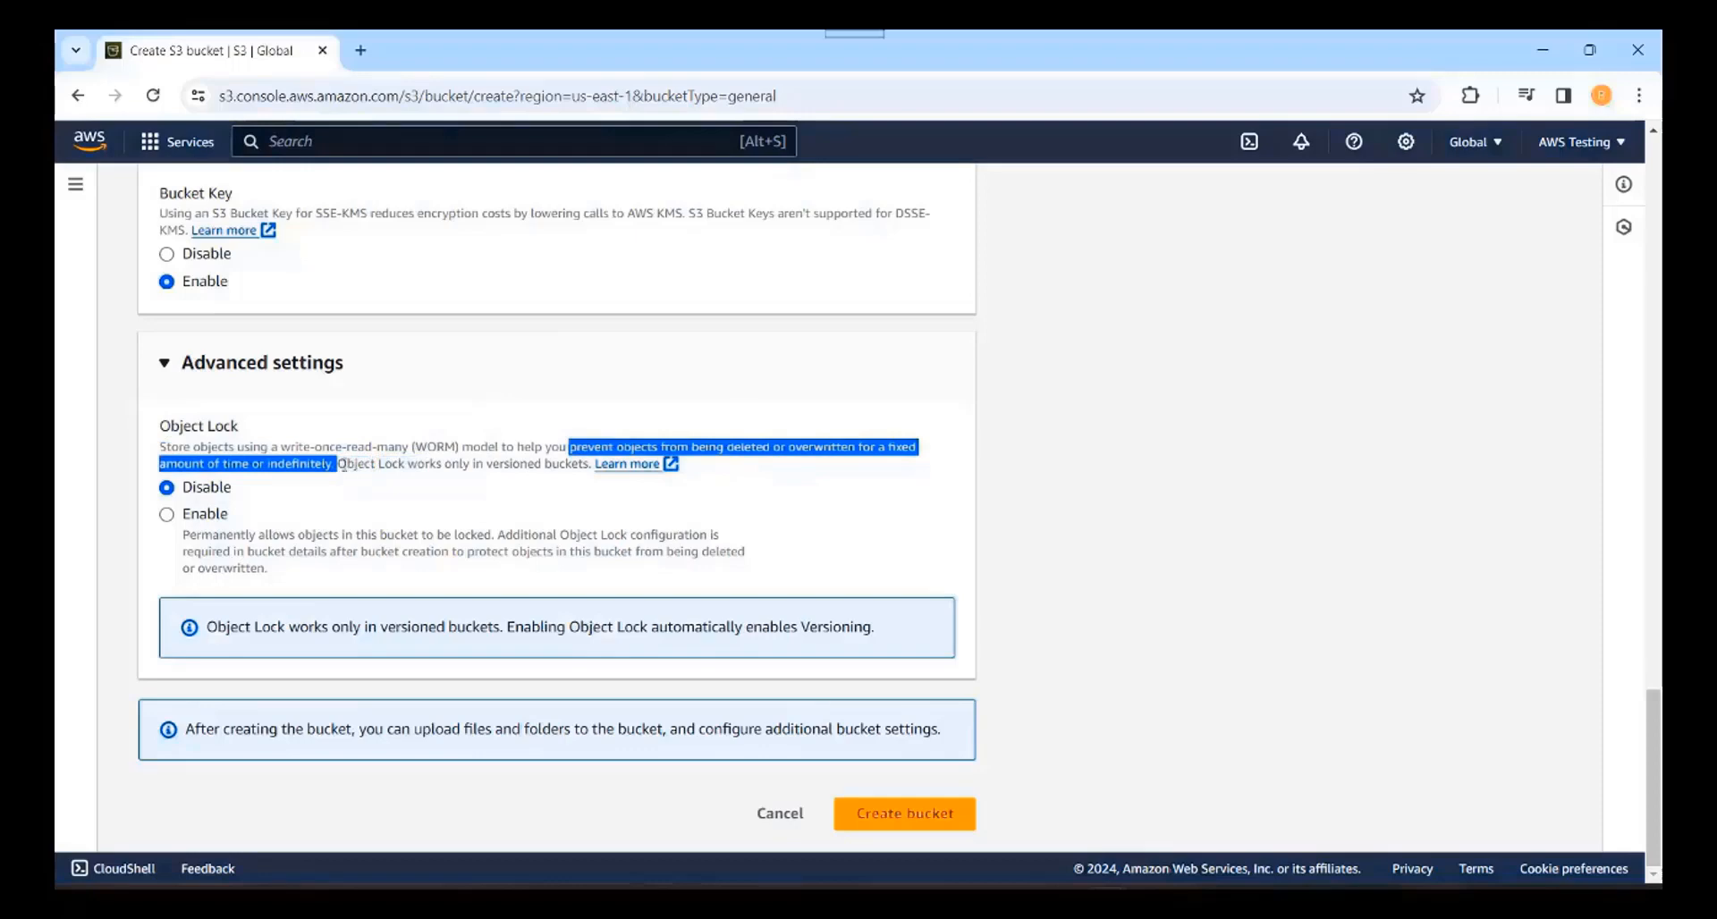
pyautogui.click(342, 465)
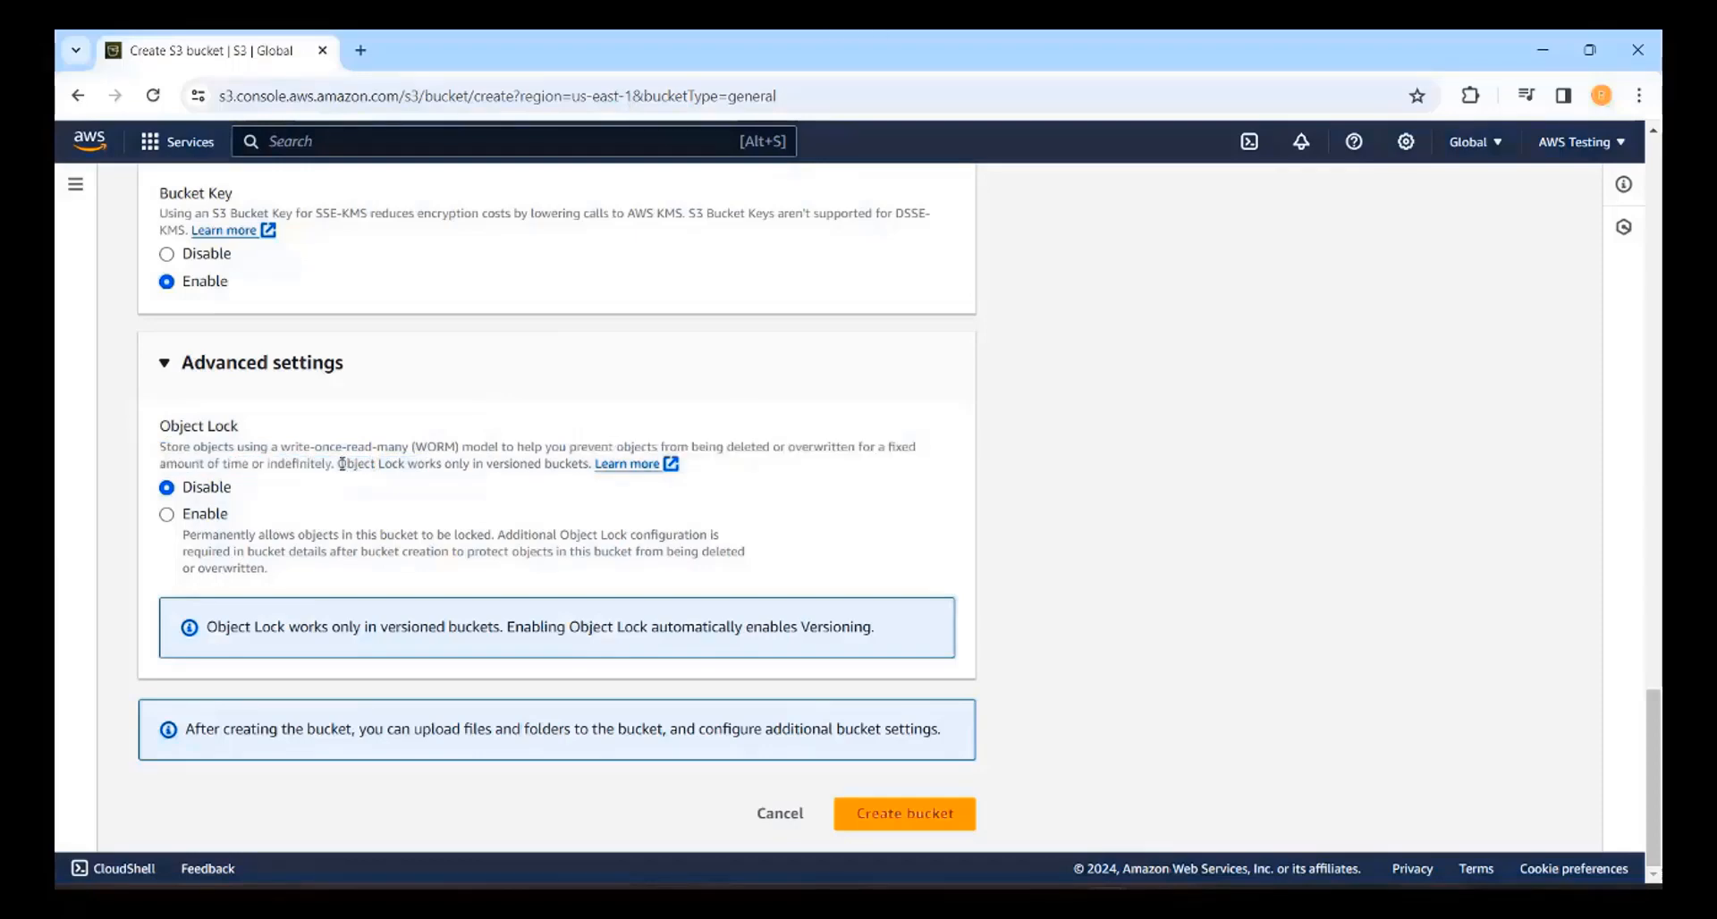
pyautogui.moveTo(343, 464); pyautogui.dragTo(598, 467)
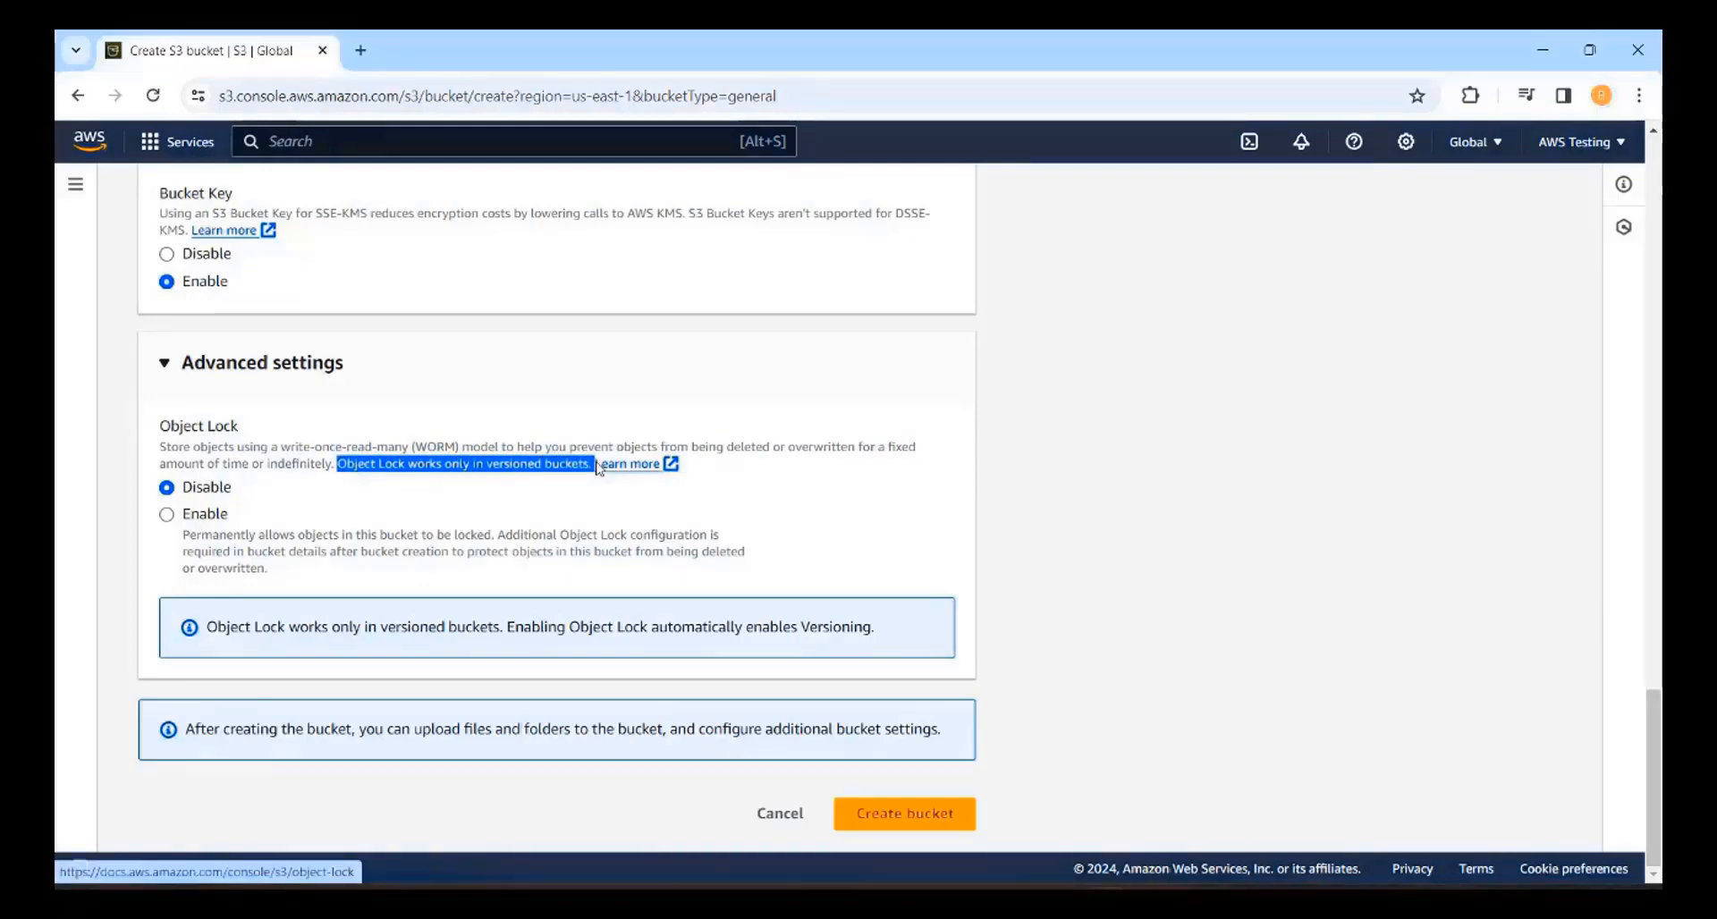
pyautogui.click(332, 529)
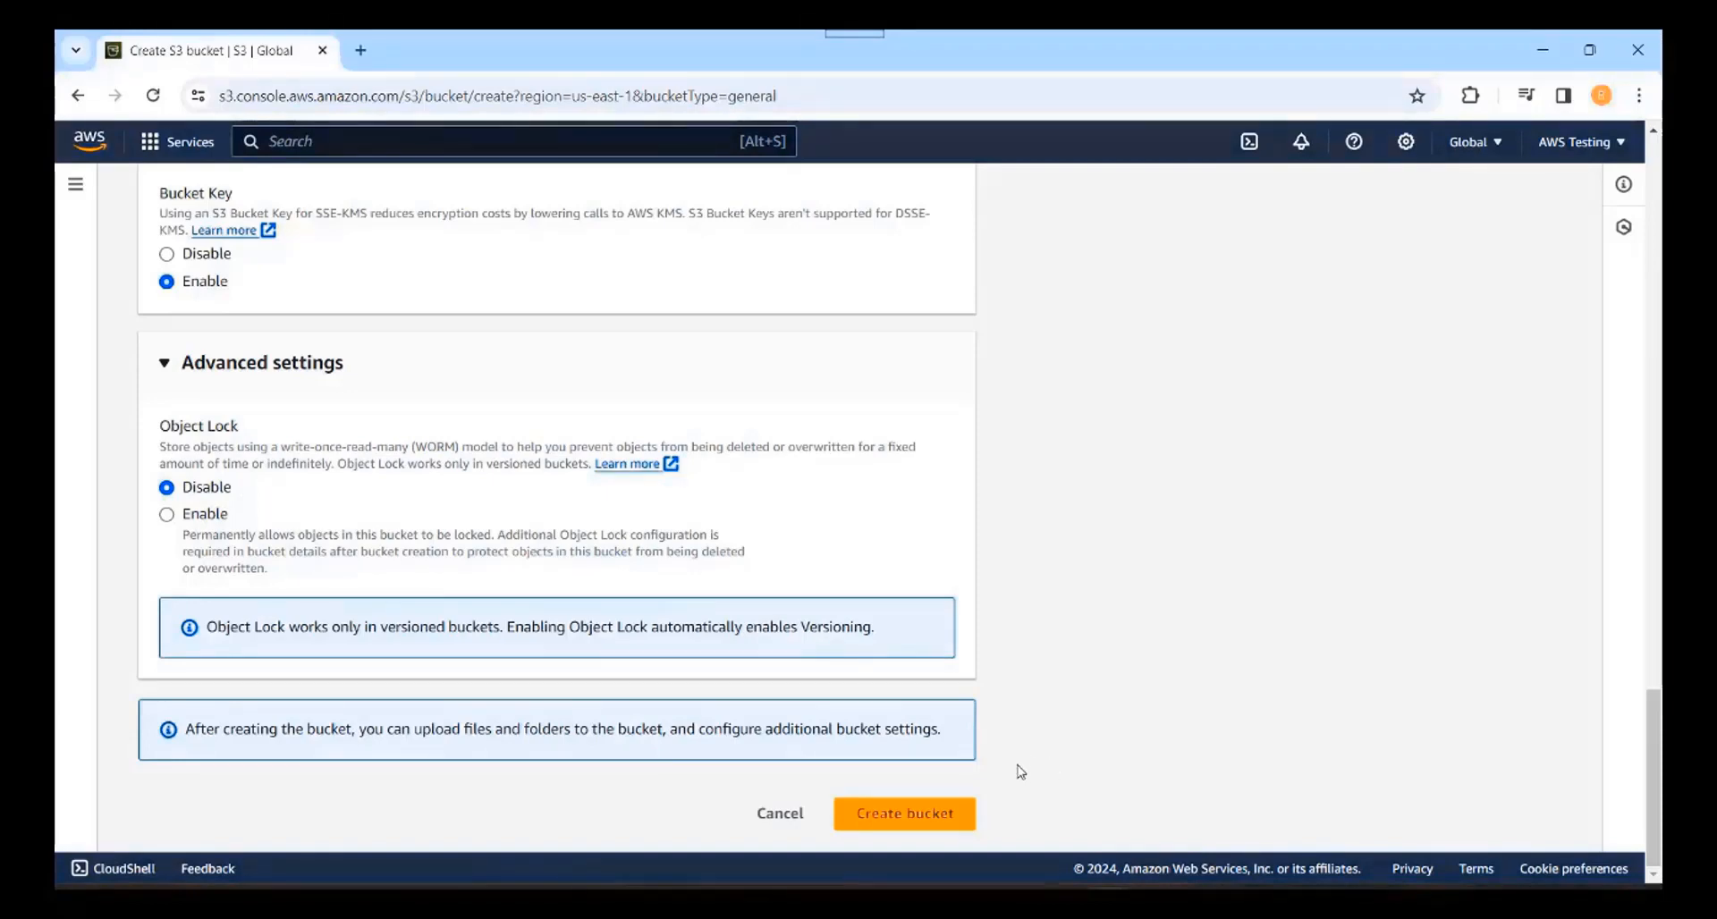
# Step: Create bucket.aws.testing, view its empty details, and return to the Buckets list
pyautogui.click(894, 827)
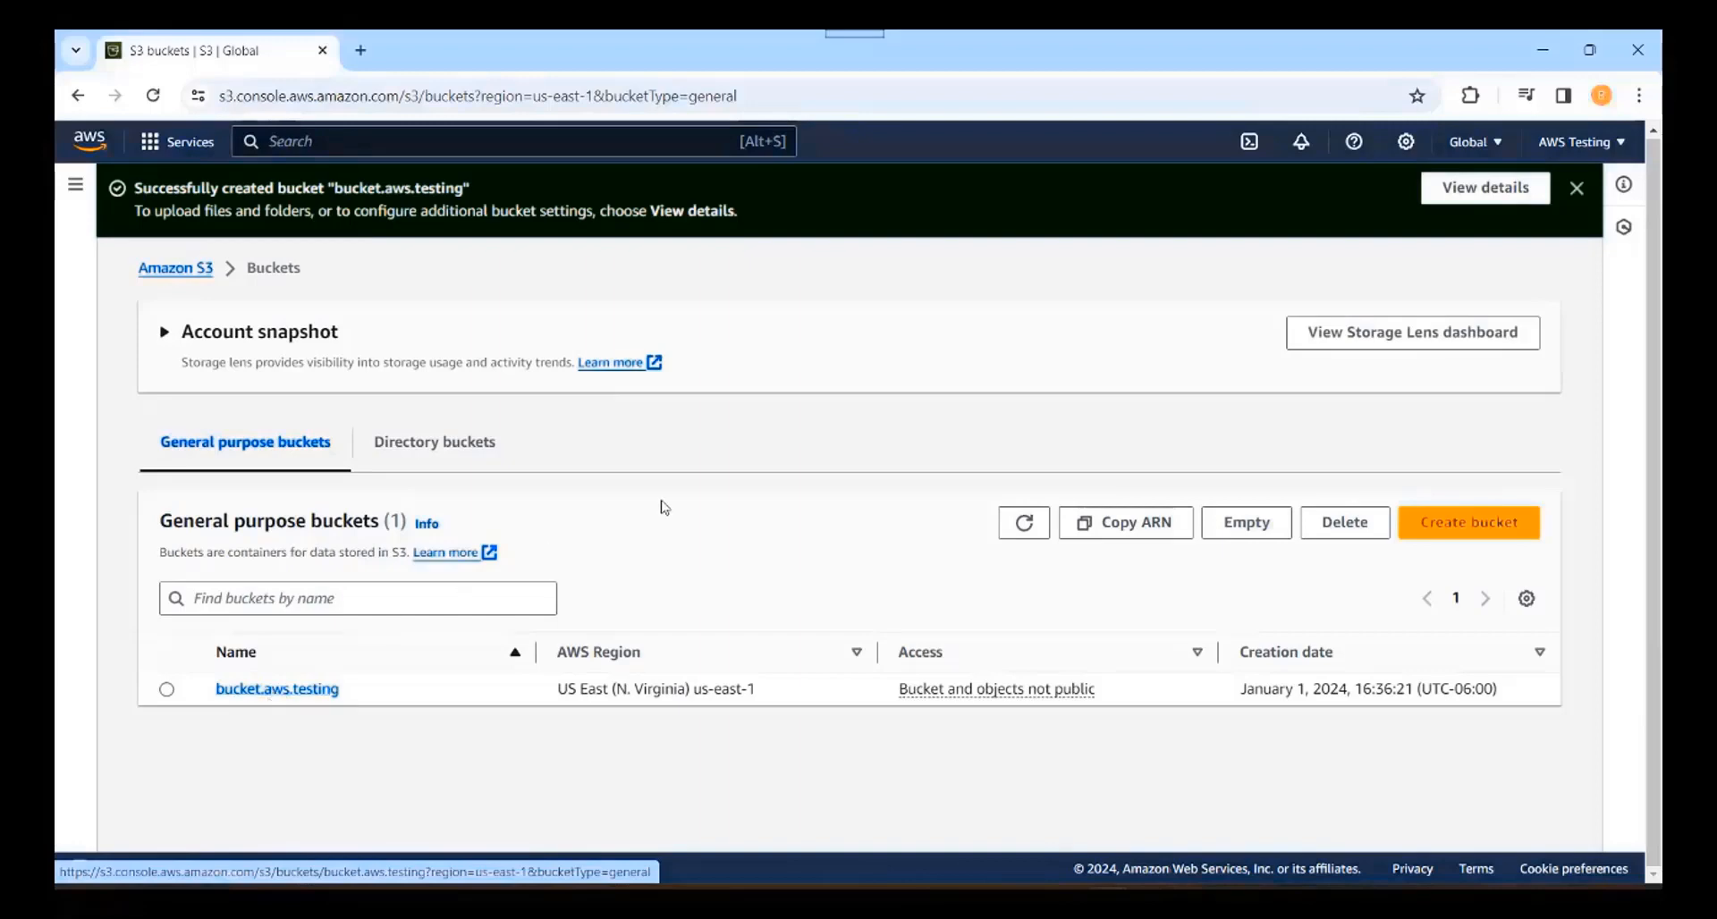
pyautogui.click(1475, 199)
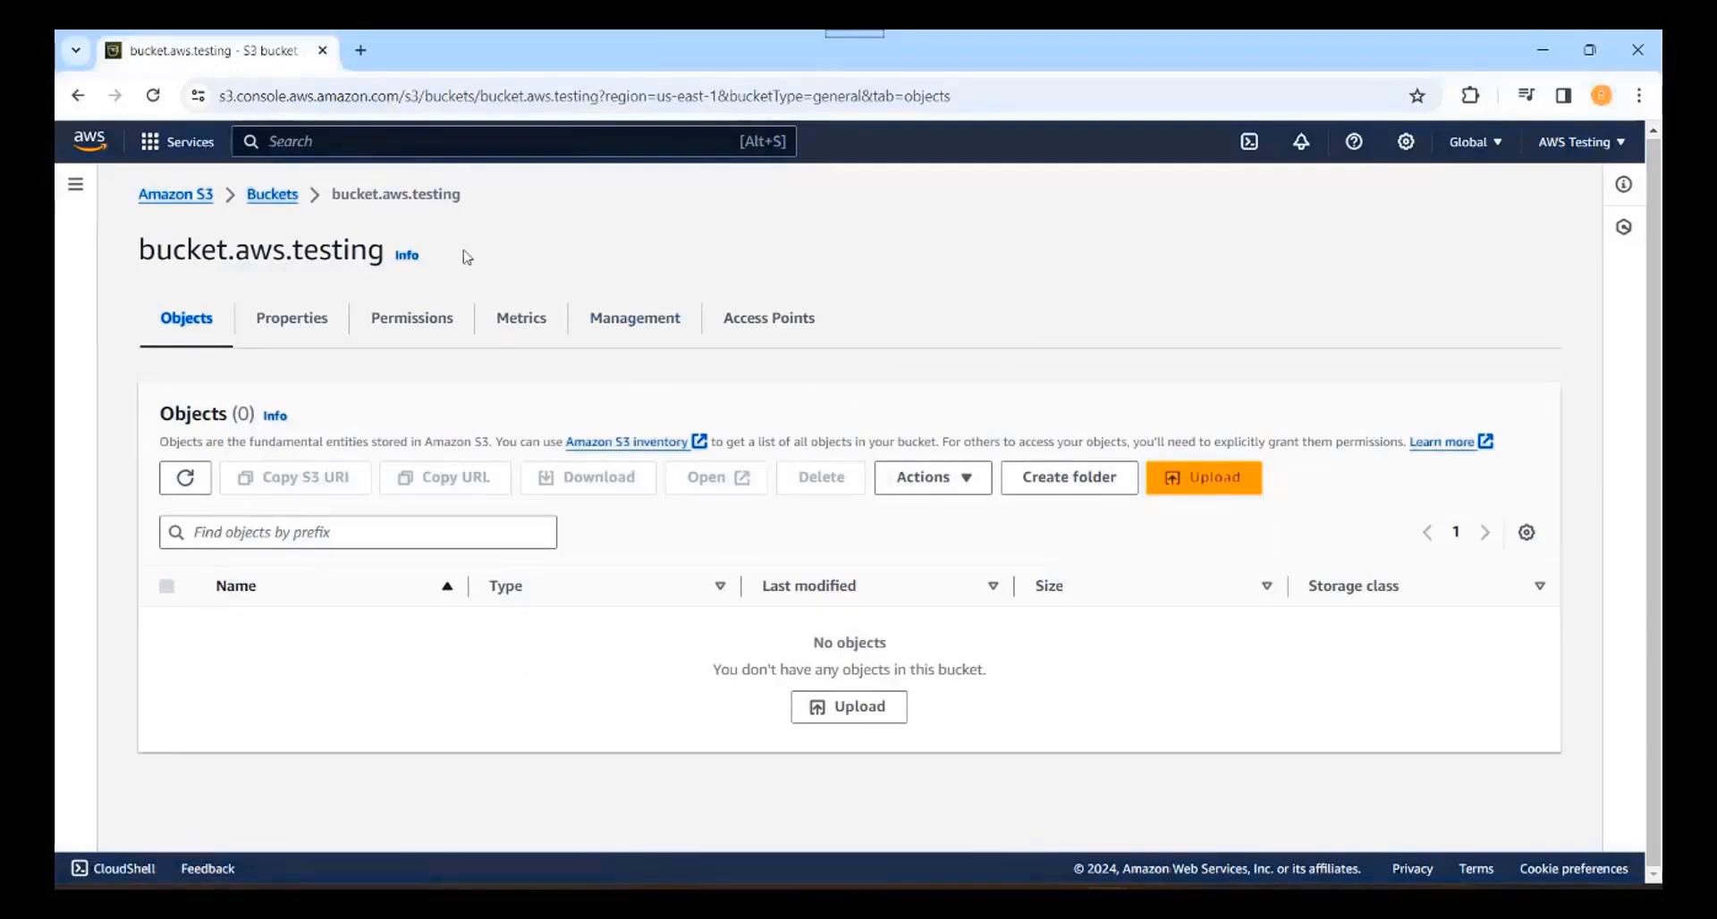
pyautogui.click(269, 205)
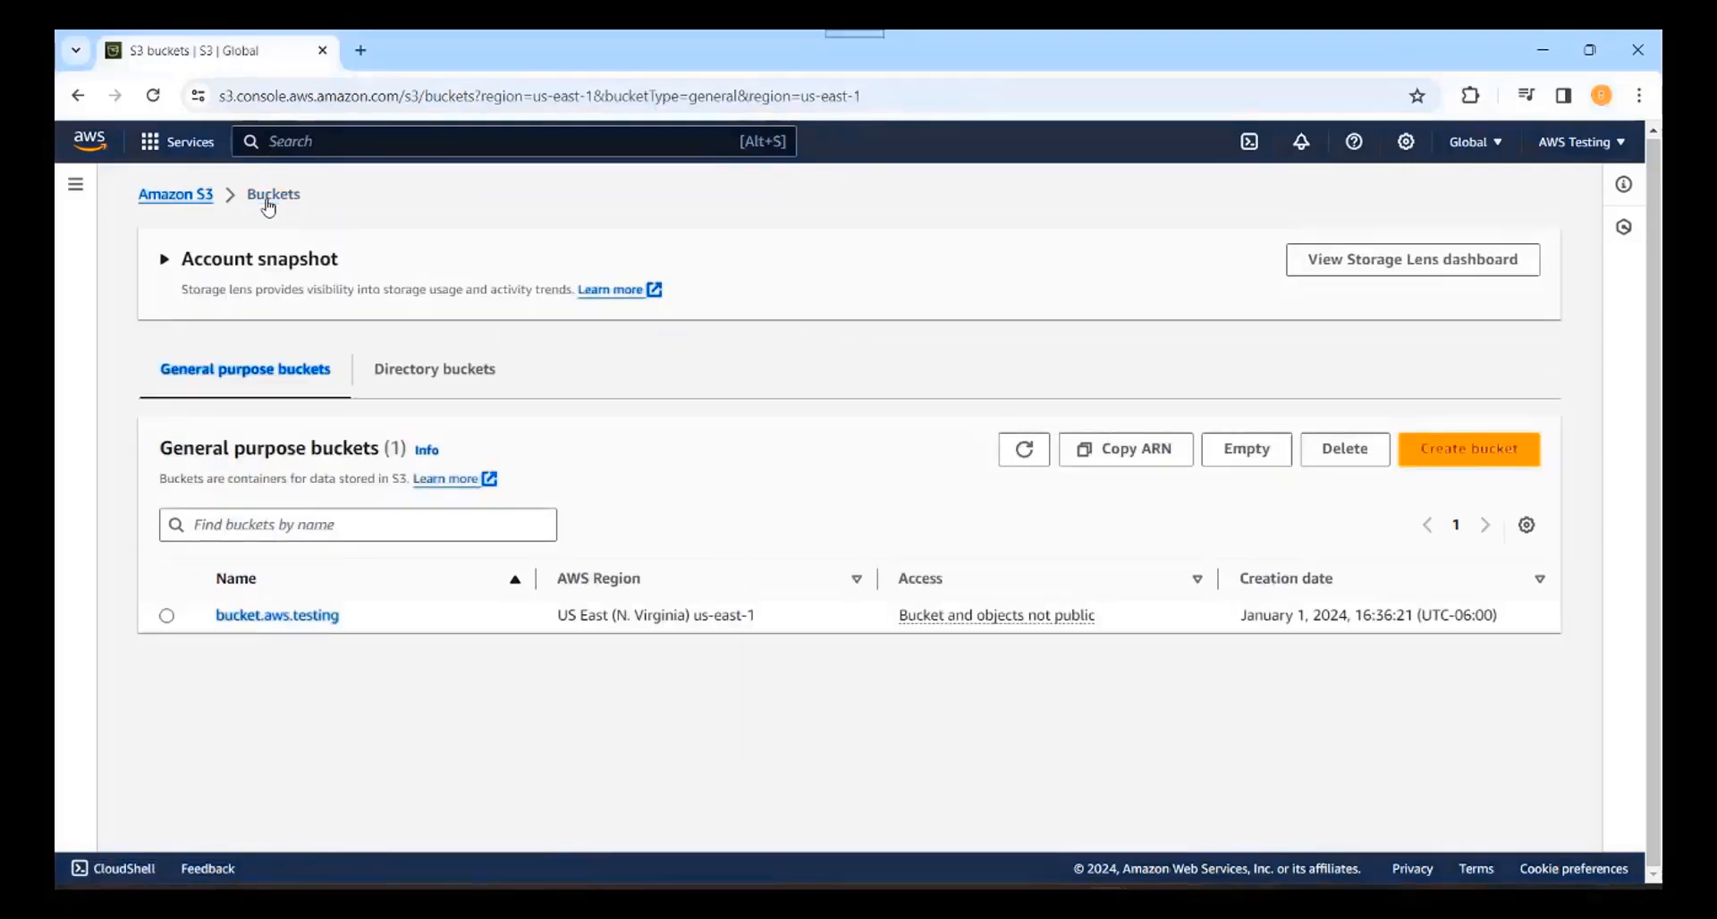
# Step: Reach the S3 console through Services > Storage and open bucket.aws.testing's Objects page
pyautogui.click(178, 199)
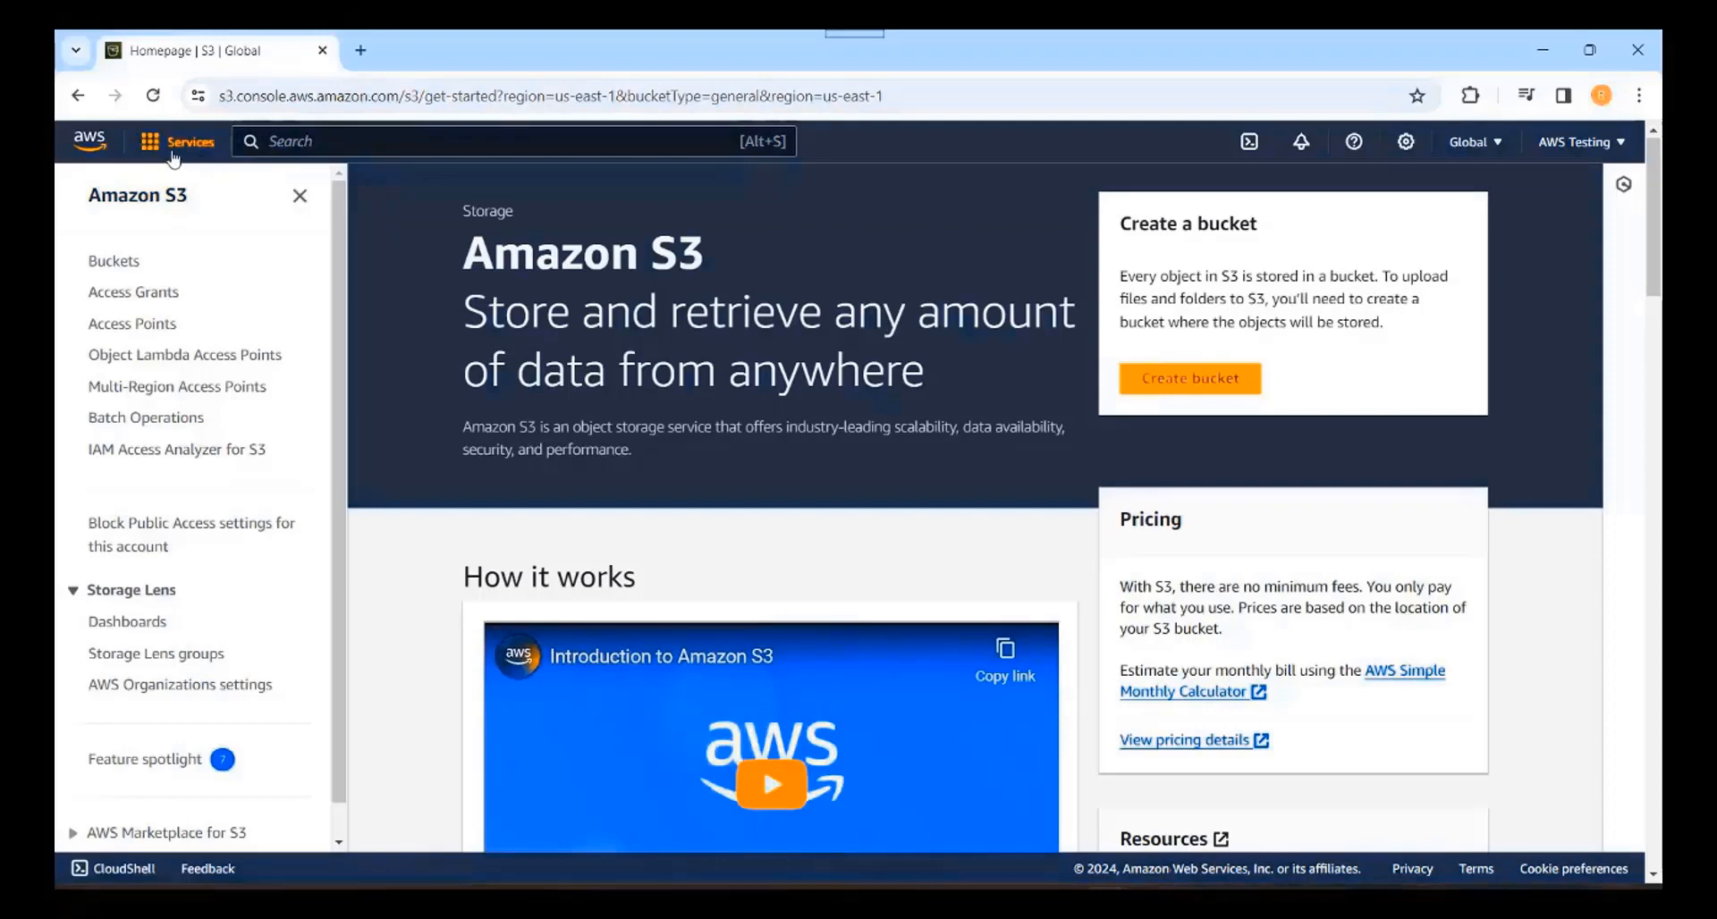
pyautogui.click(173, 155)
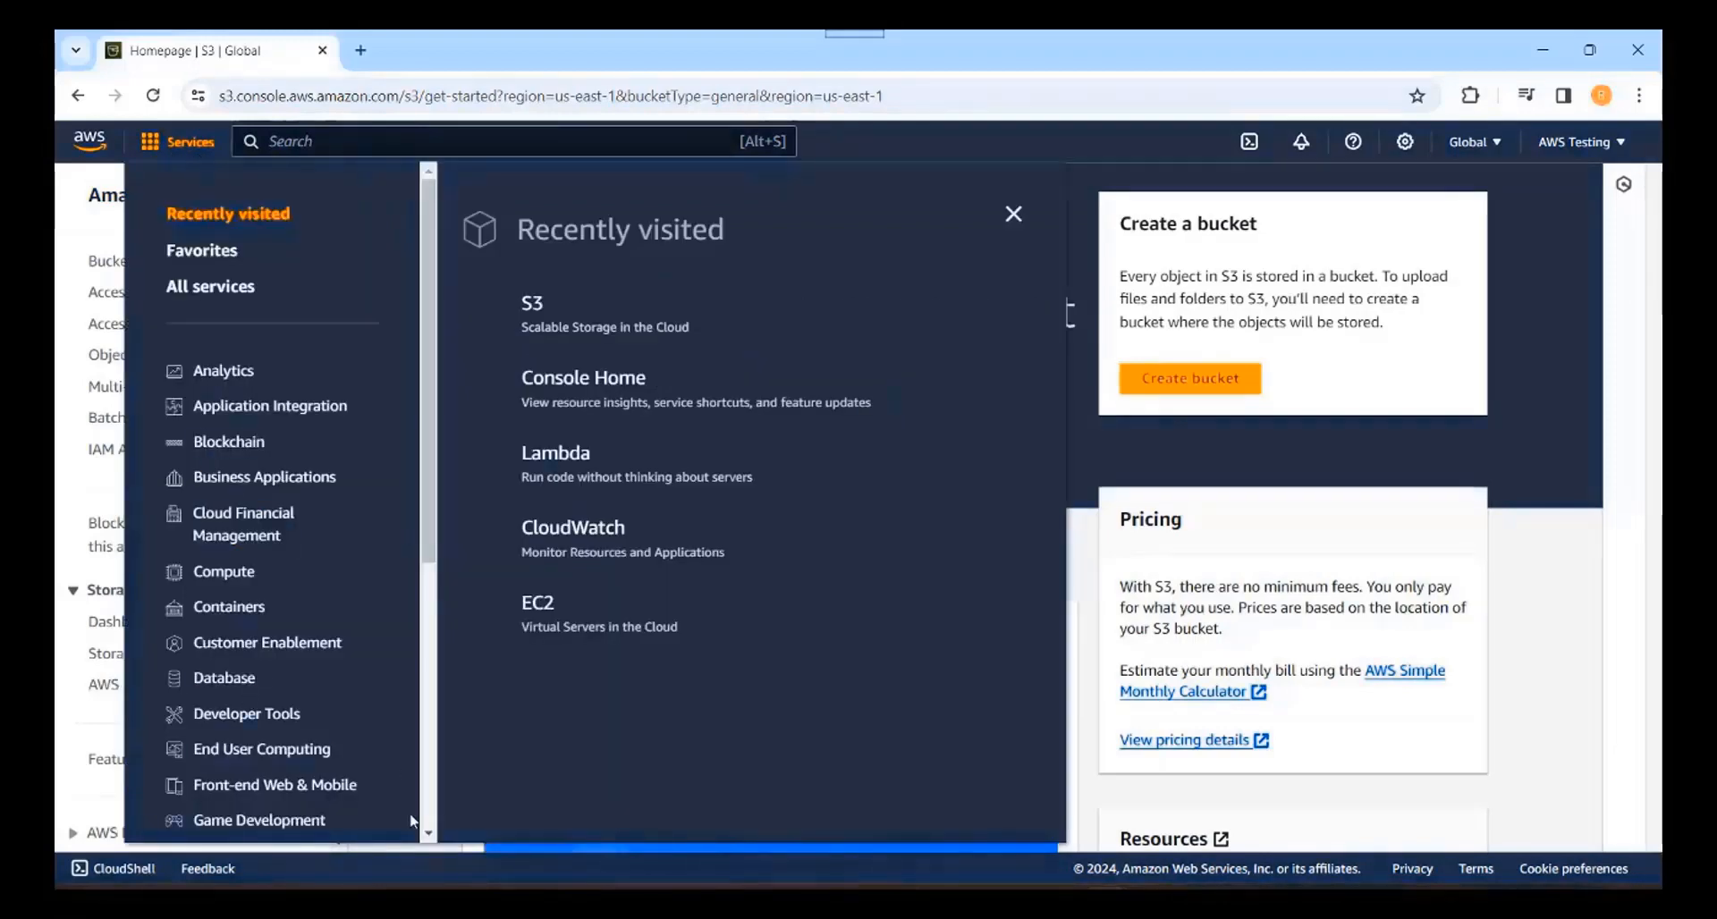
pyautogui.scroll(-5, 413, 820)
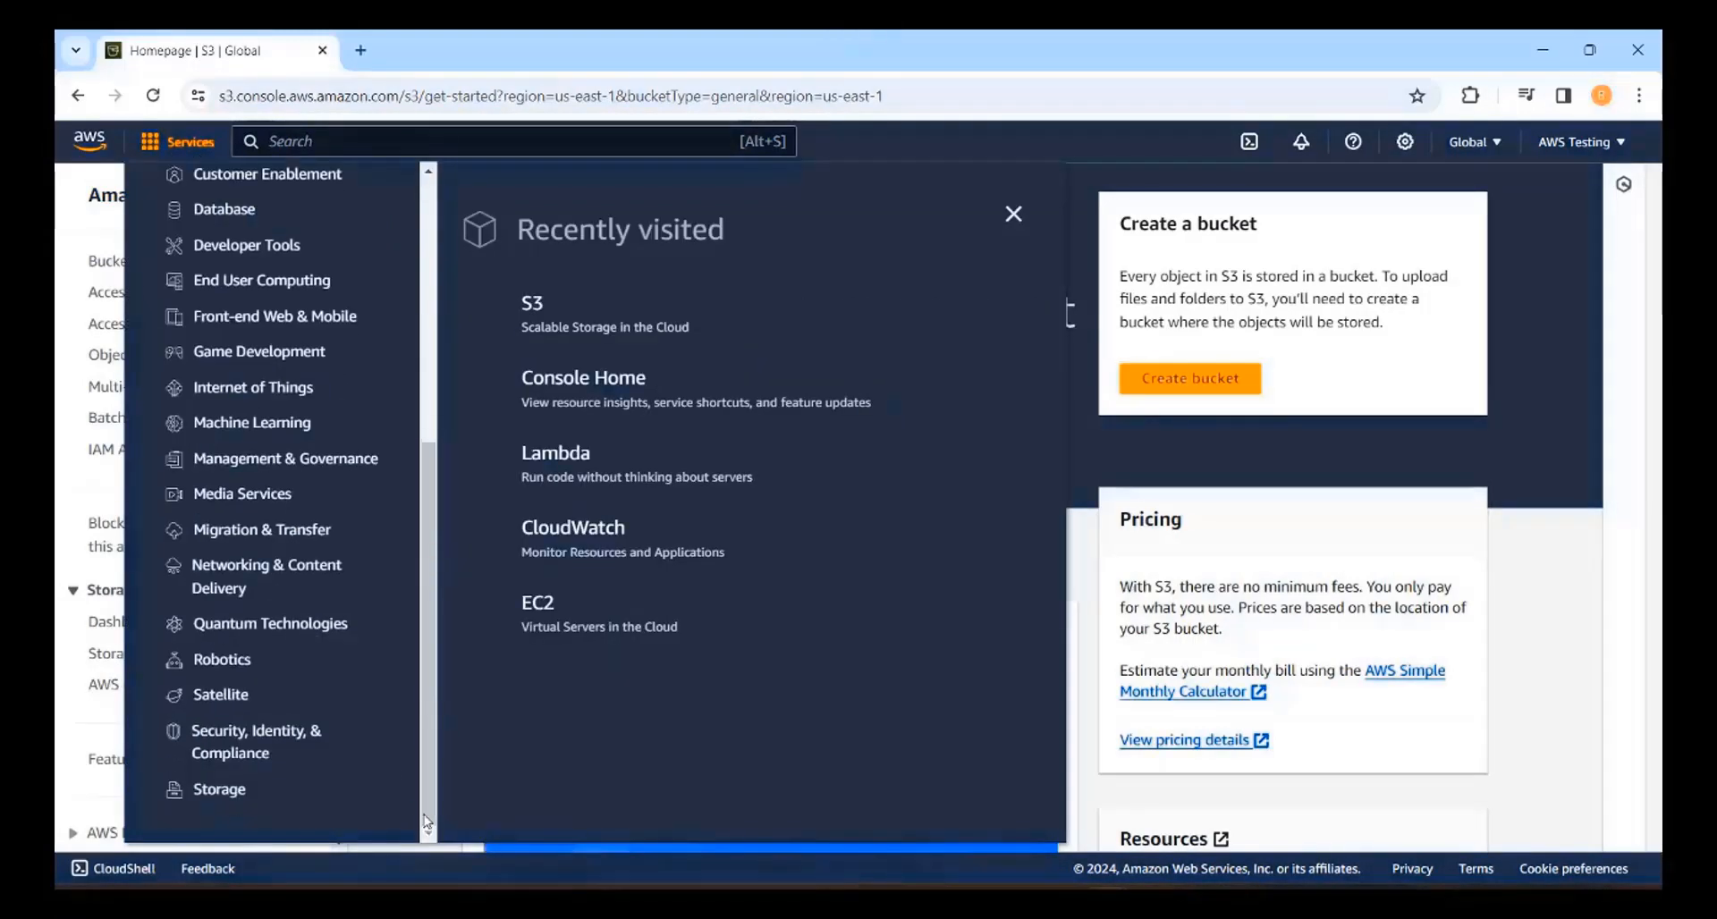
pyautogui.click(204, 799)
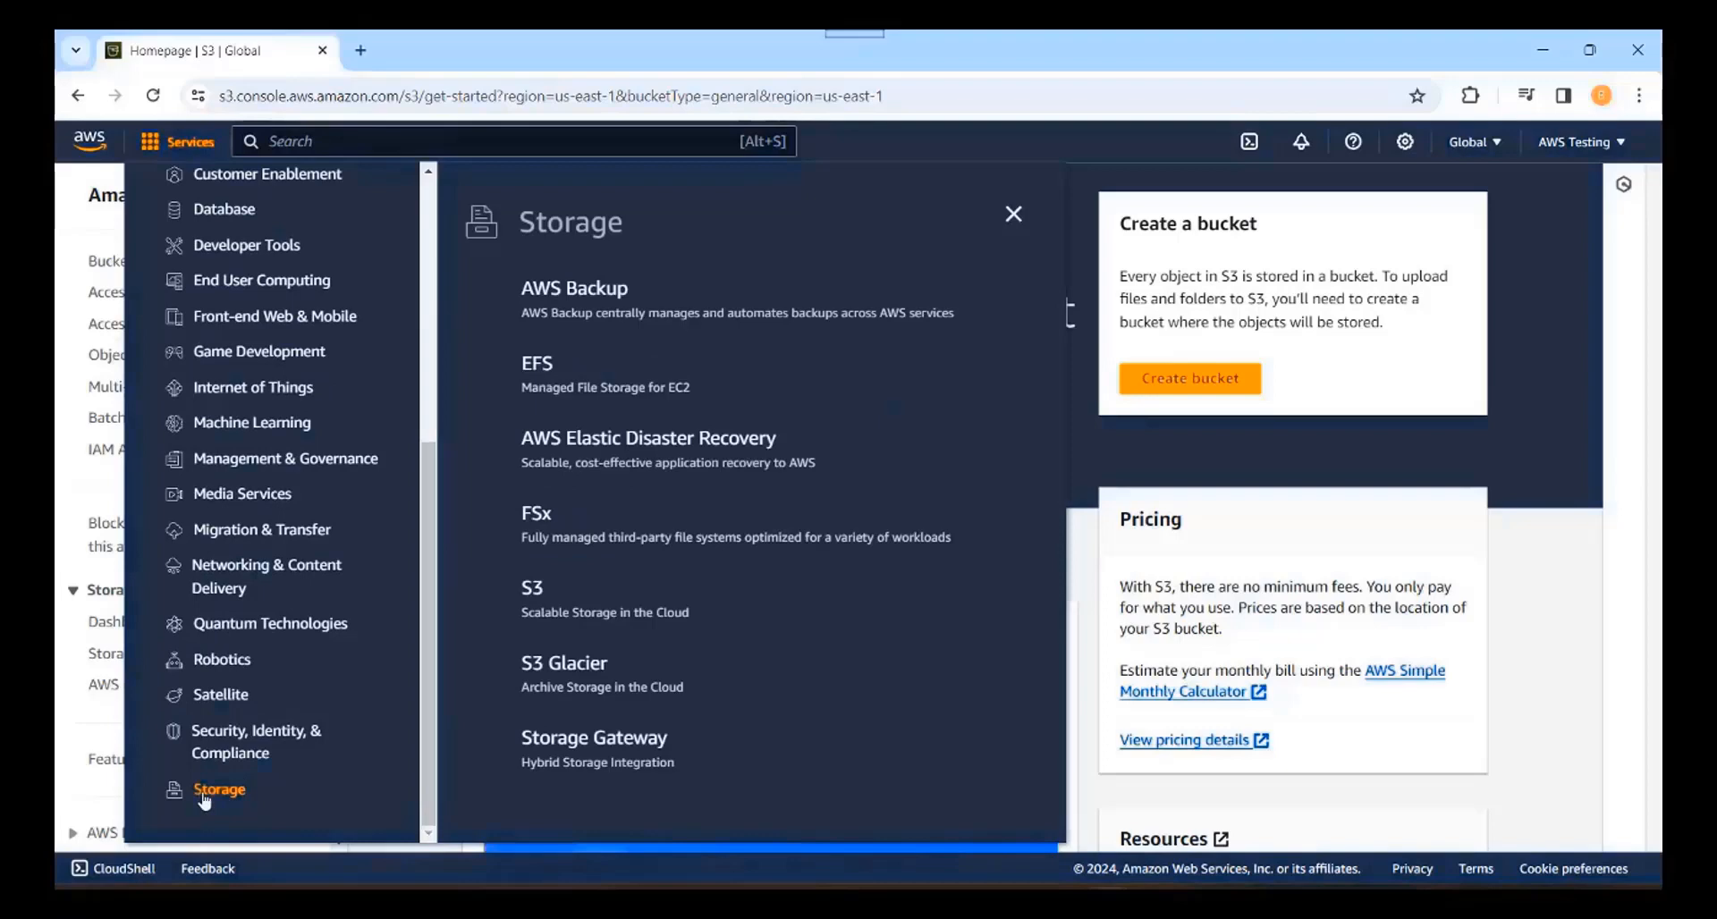
pyautogui.click(533, 592)
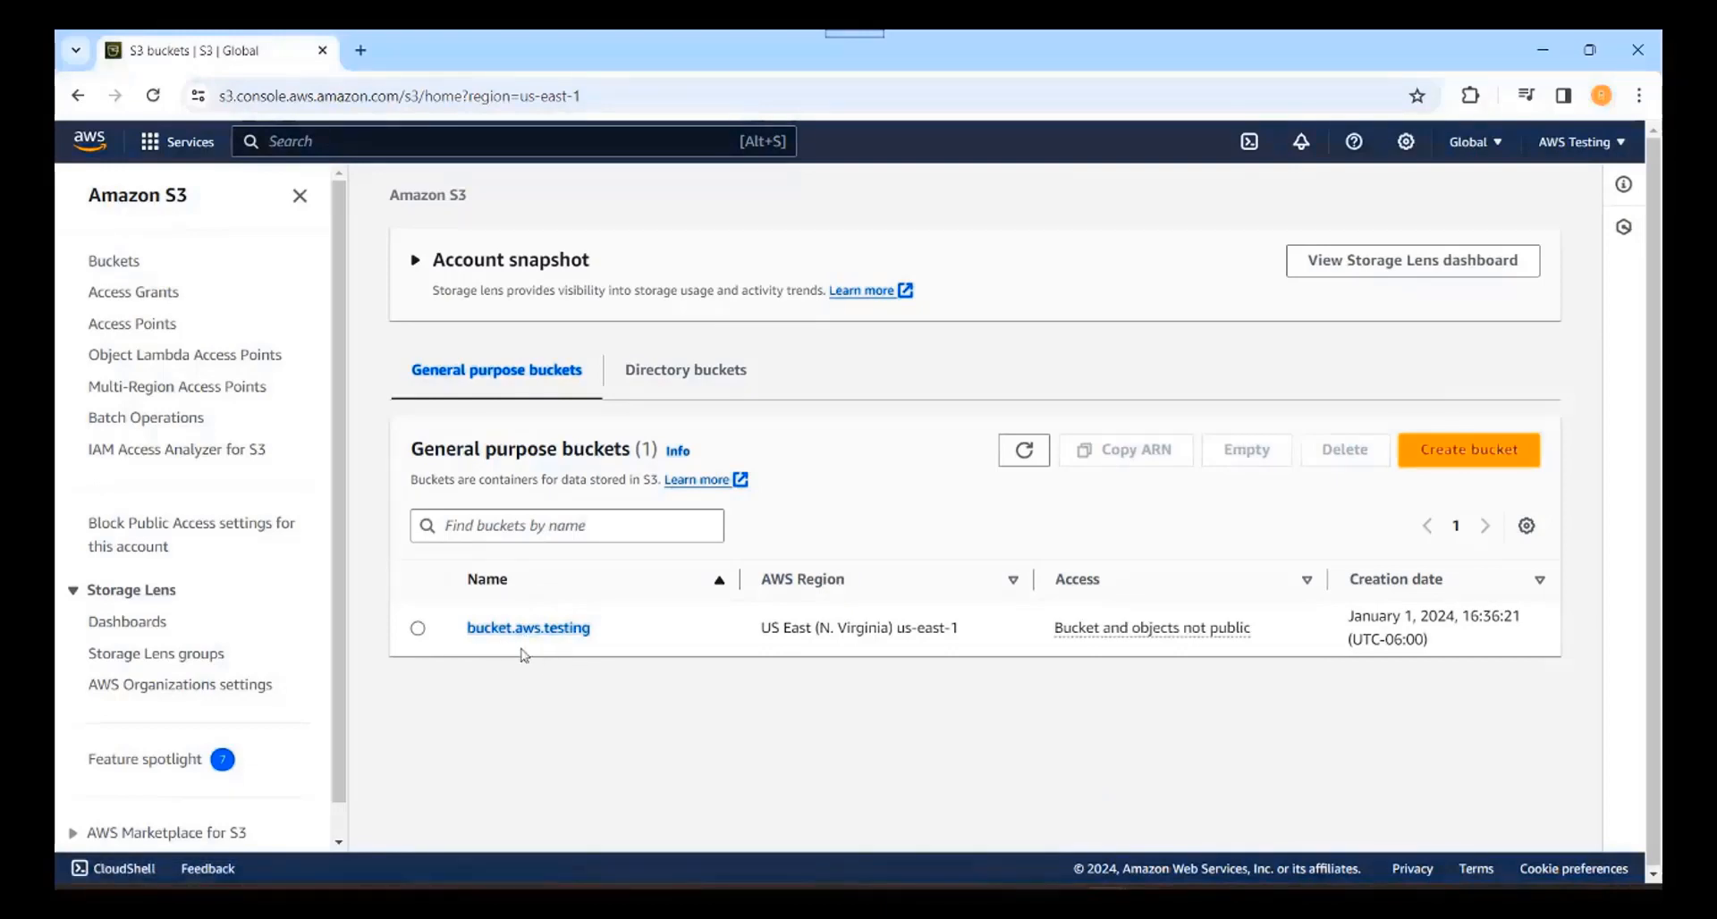
pyautogui.click(418, 627)
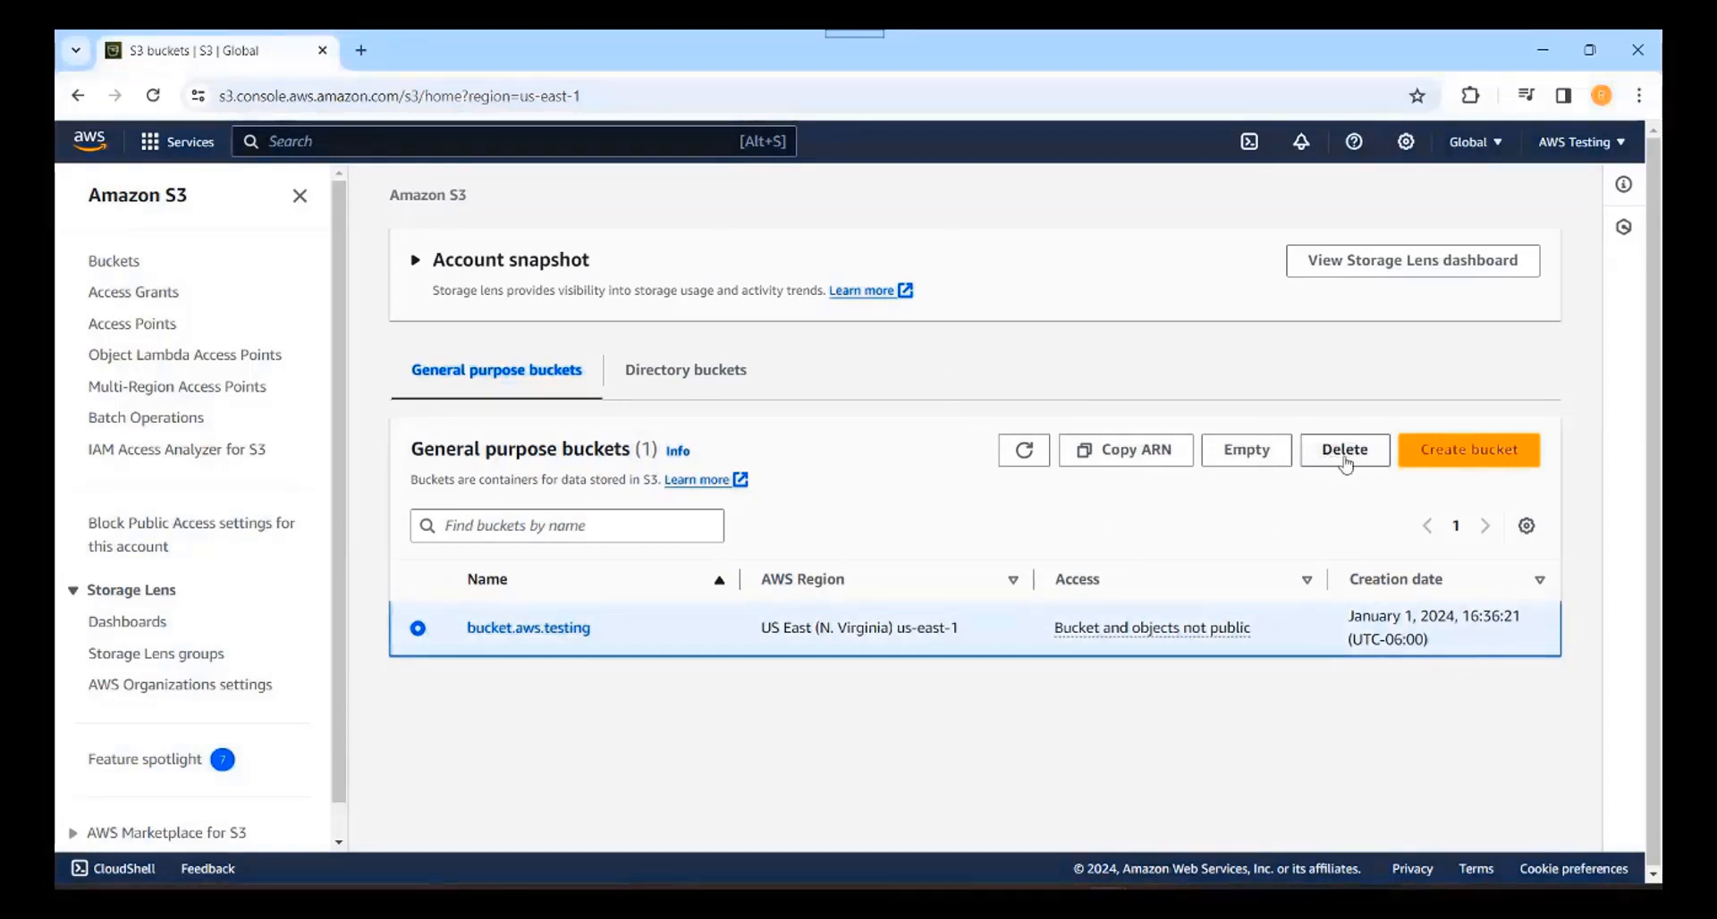
pyautogui.click(526, 628)
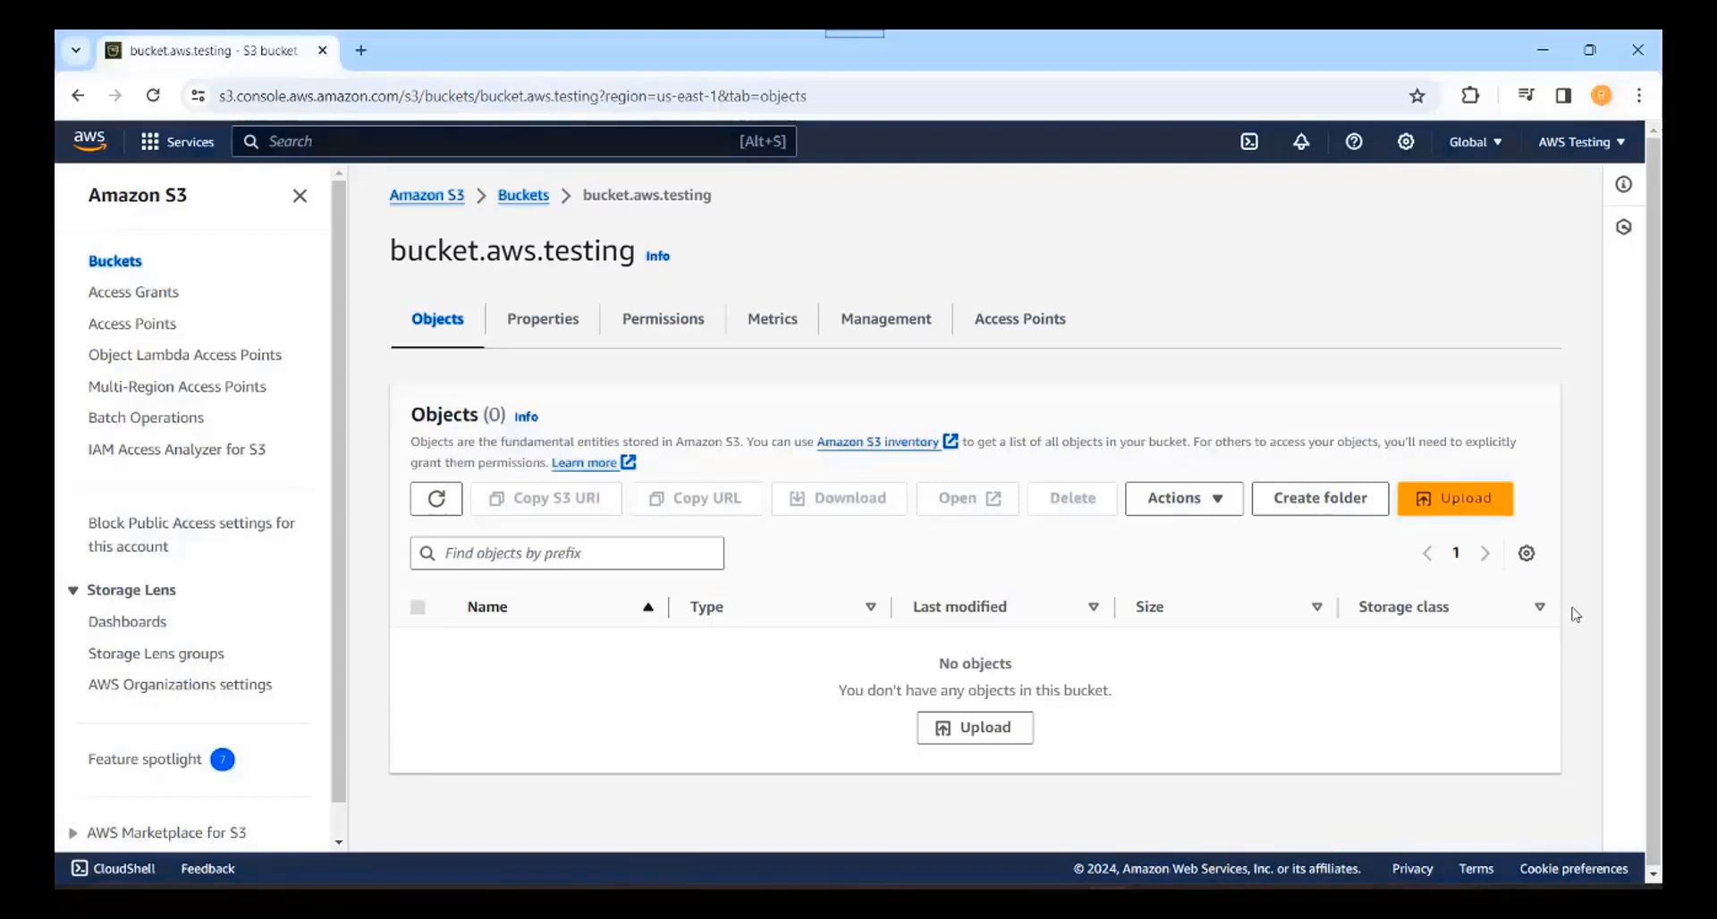
# Step: Add the testS3bucket1.jpg image to the bucket.aws.testing upload list
pyautogui.click(1472, 506)
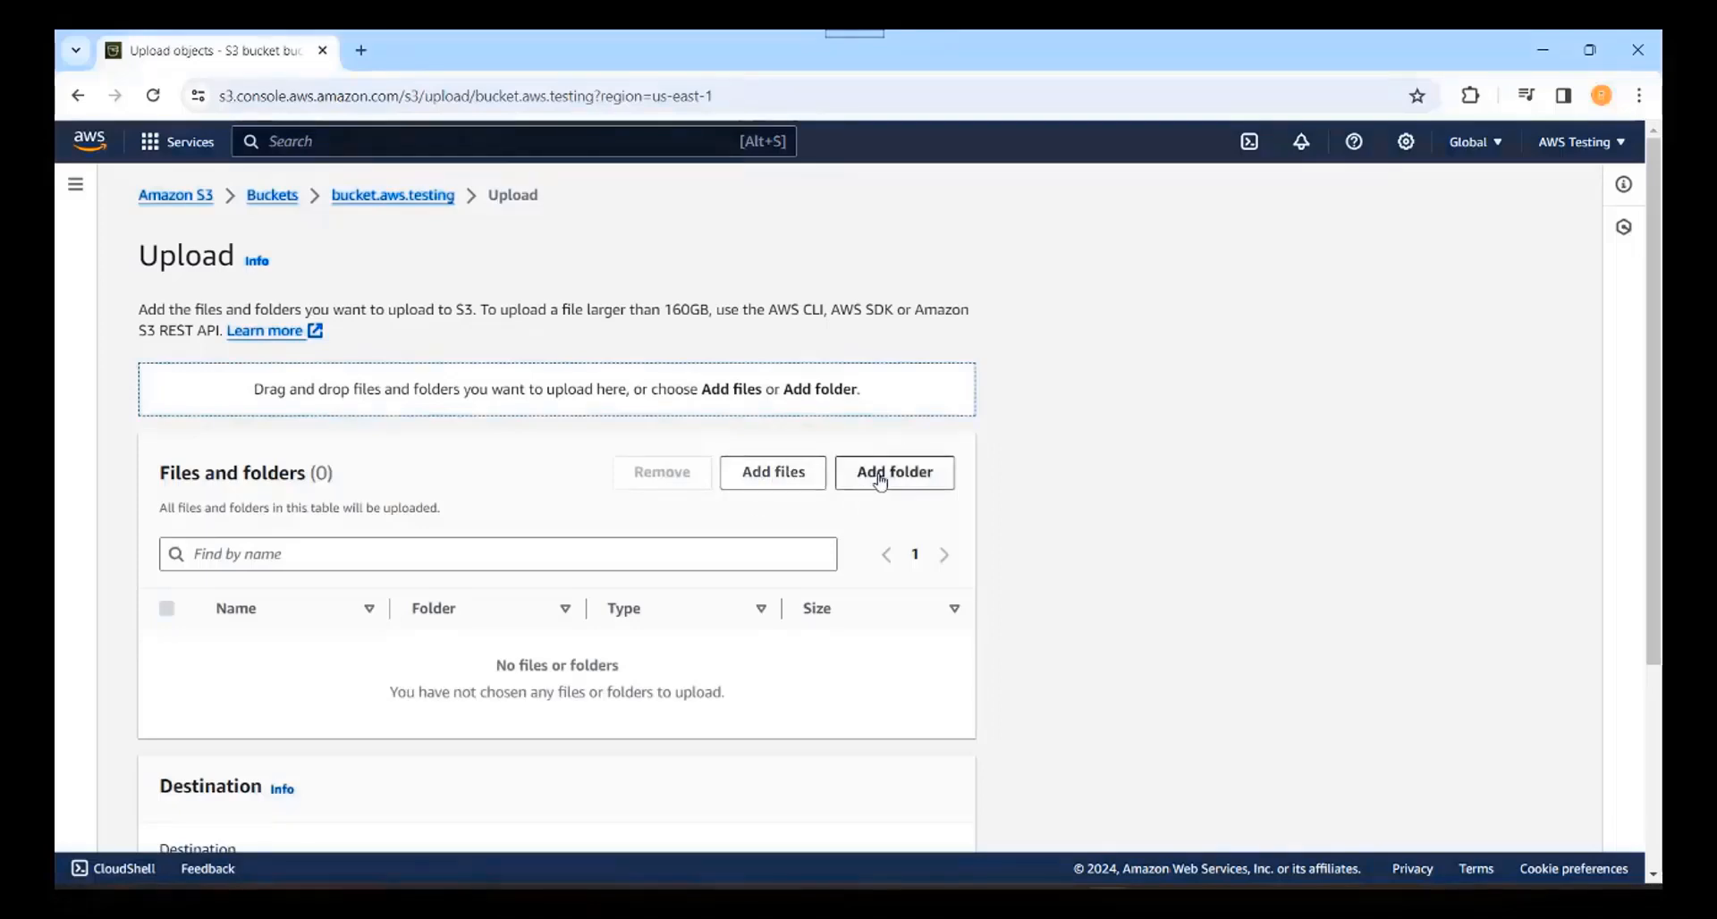
pyautogui.click(781, 481)
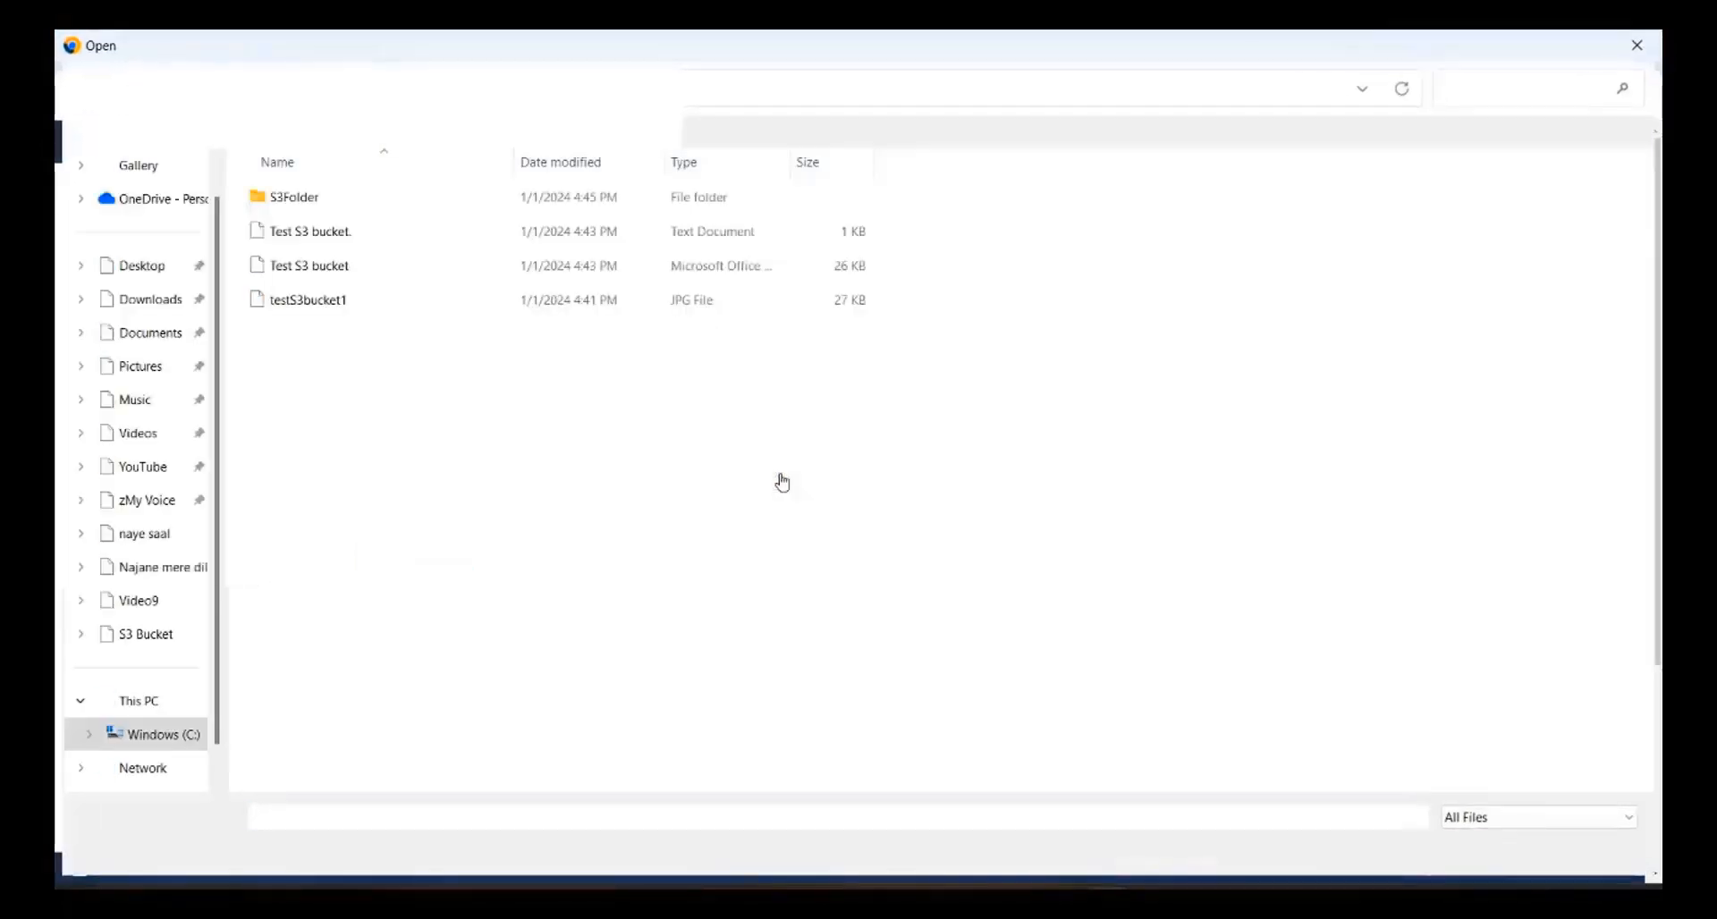
pyautogui.click(334, 302)
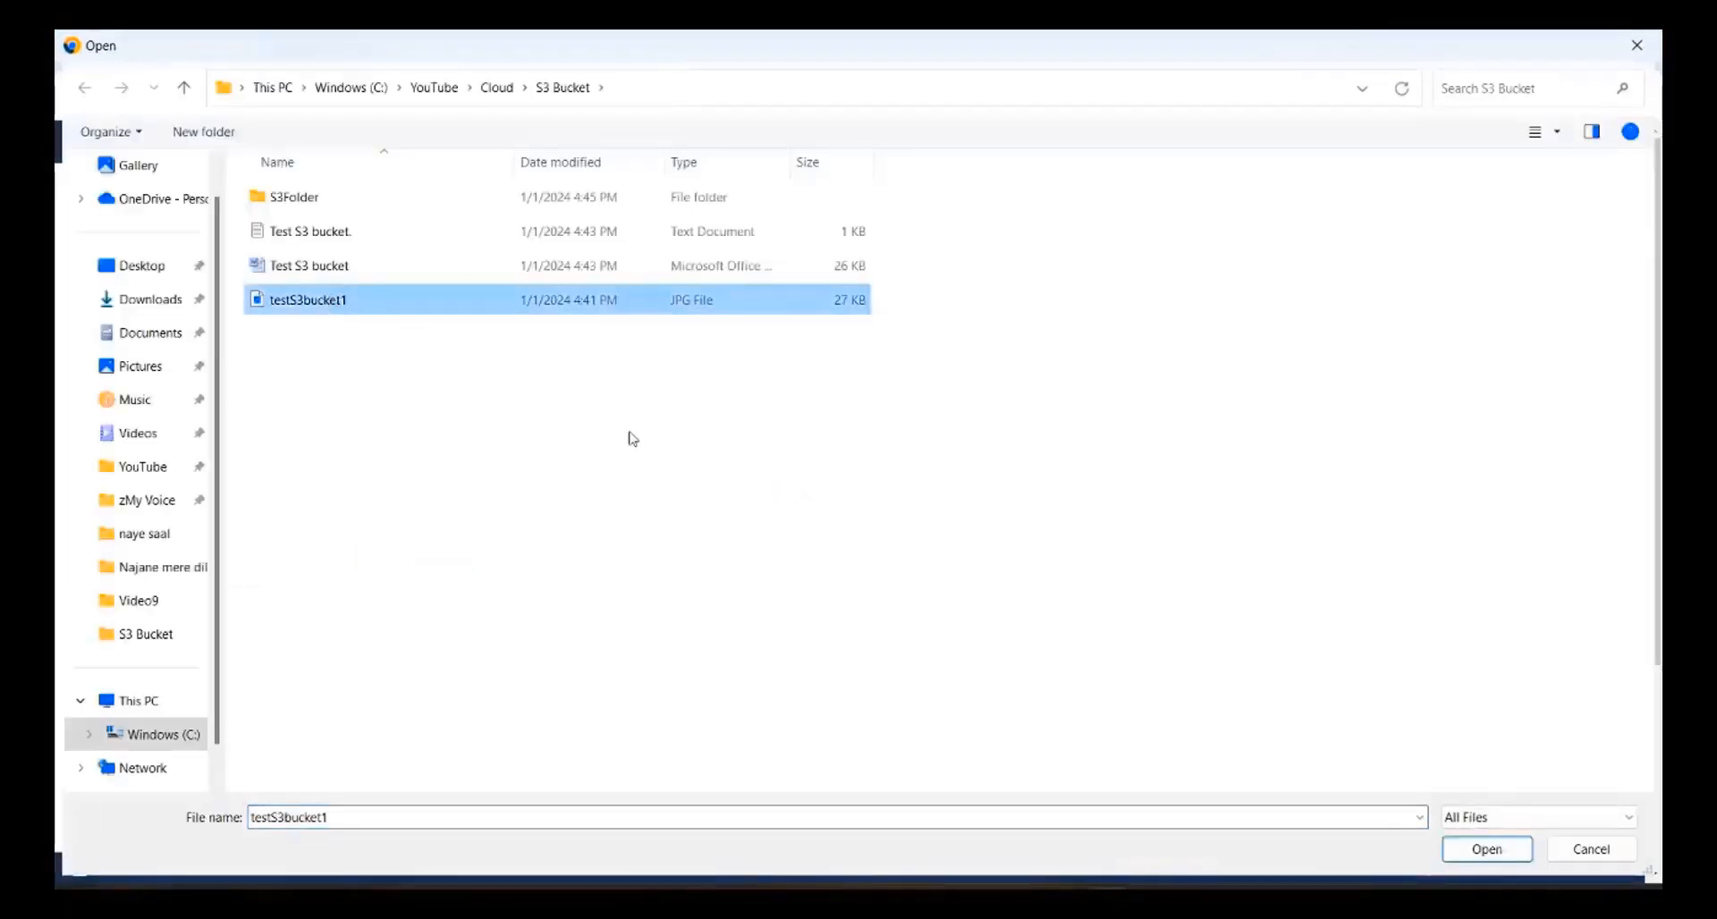
pyautogui.click(1487, 849)
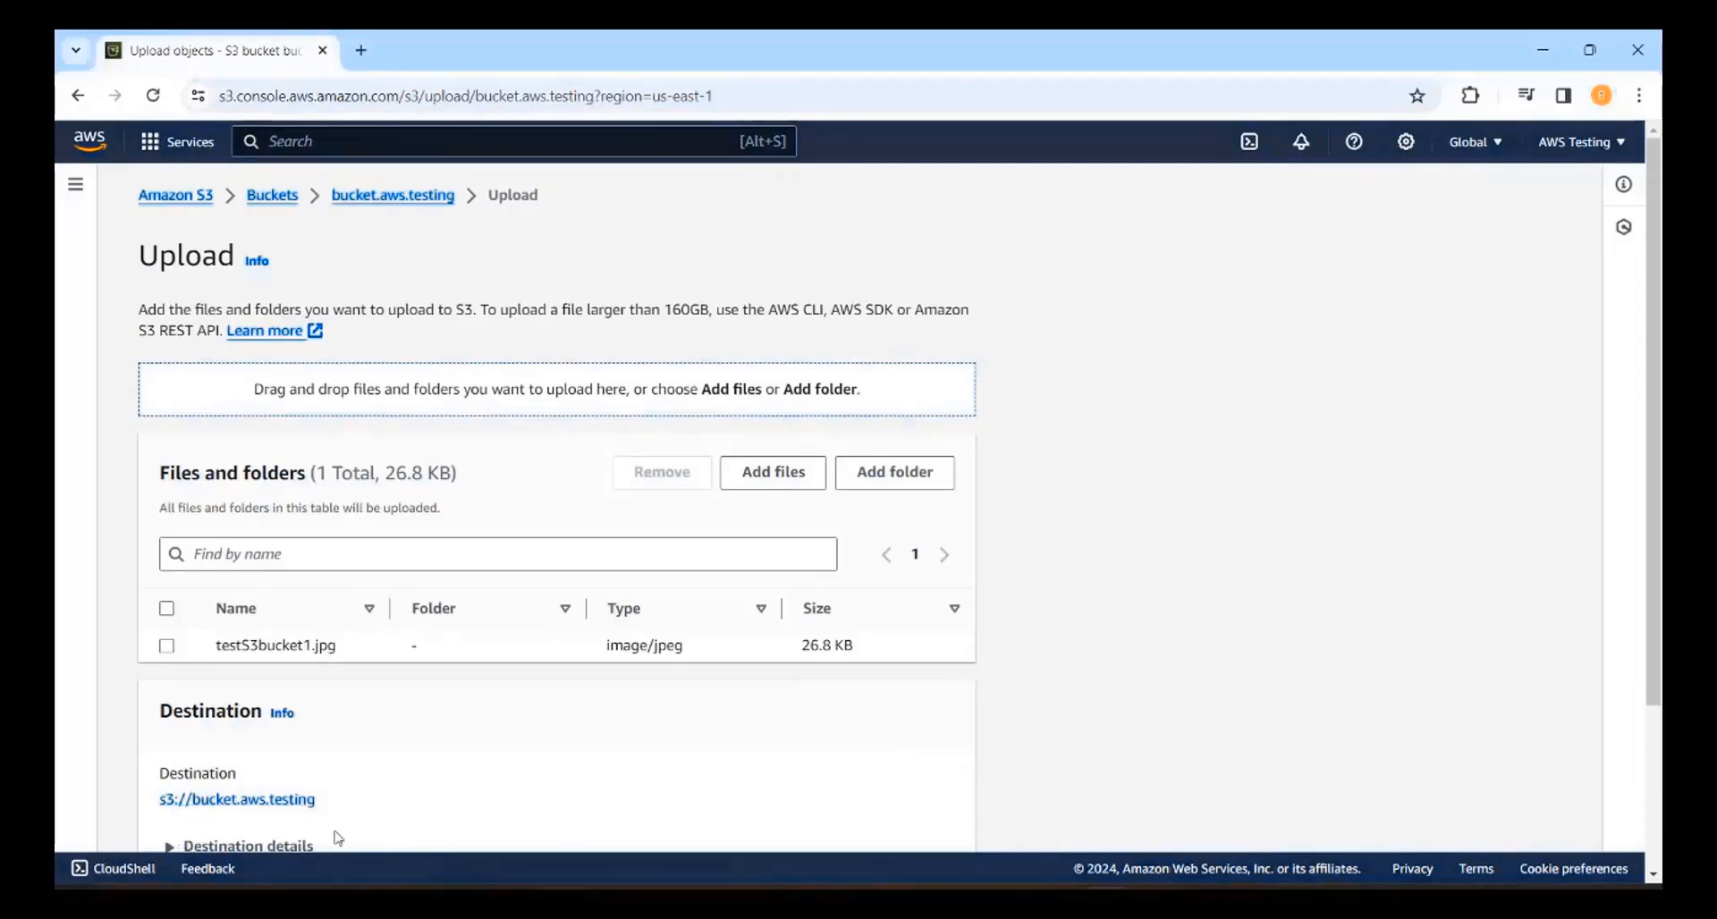
# Step: Choose the S3Folder folder as an additional upload
pyautogui.click(892, 474)
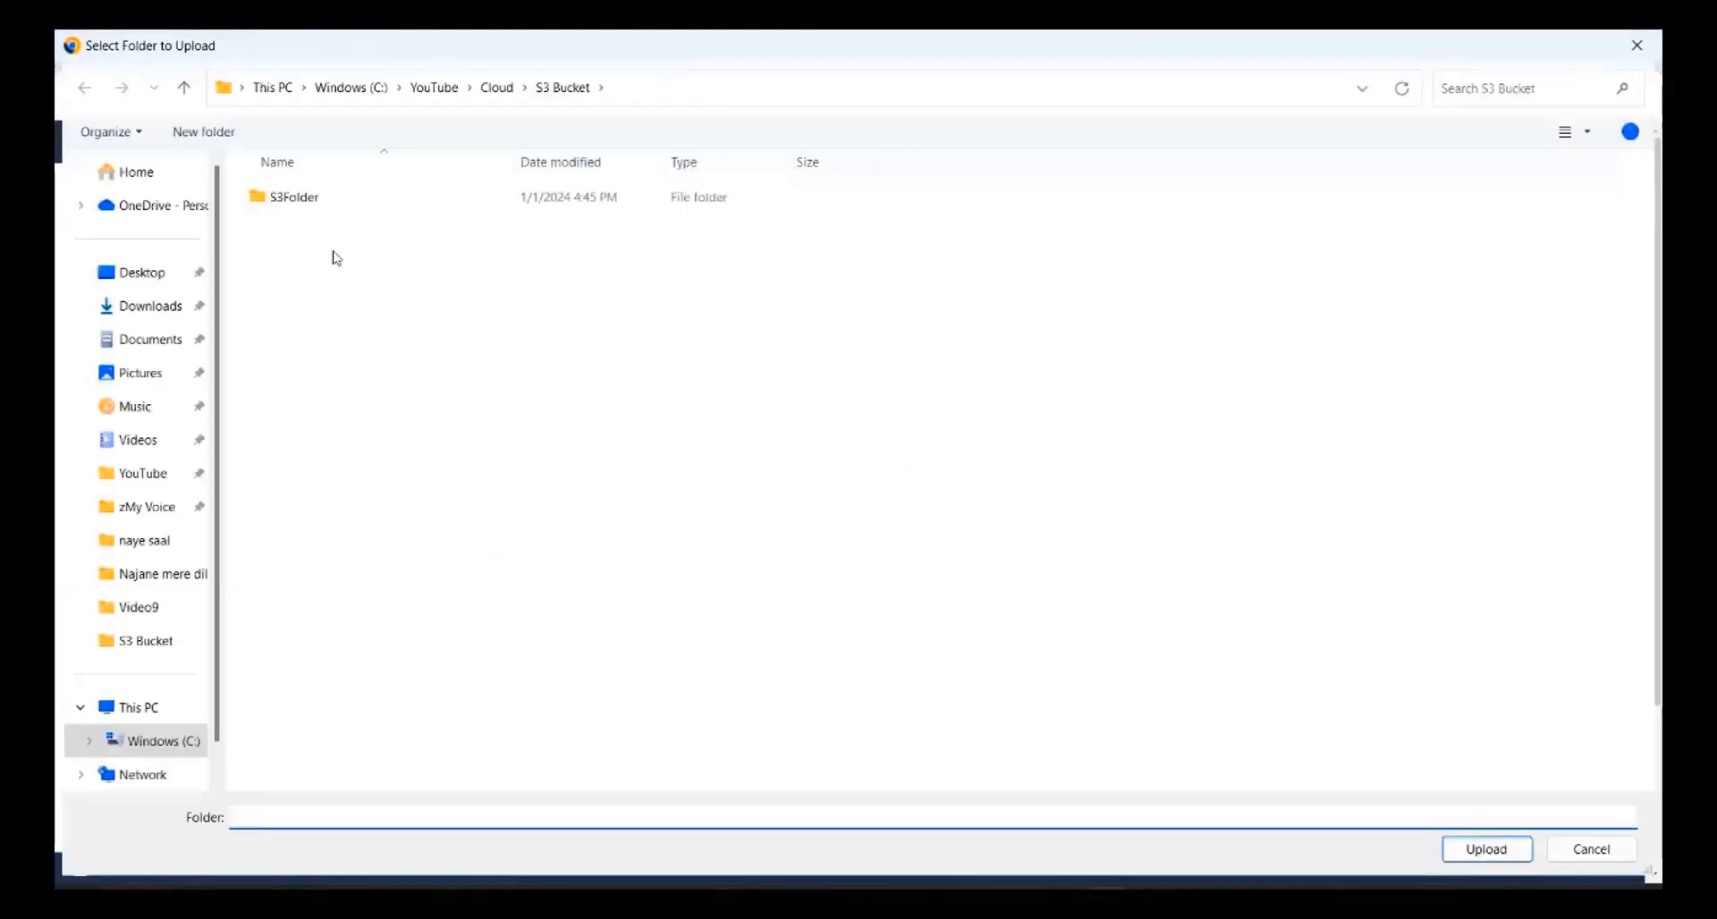
pyautogui.click(291, 202)
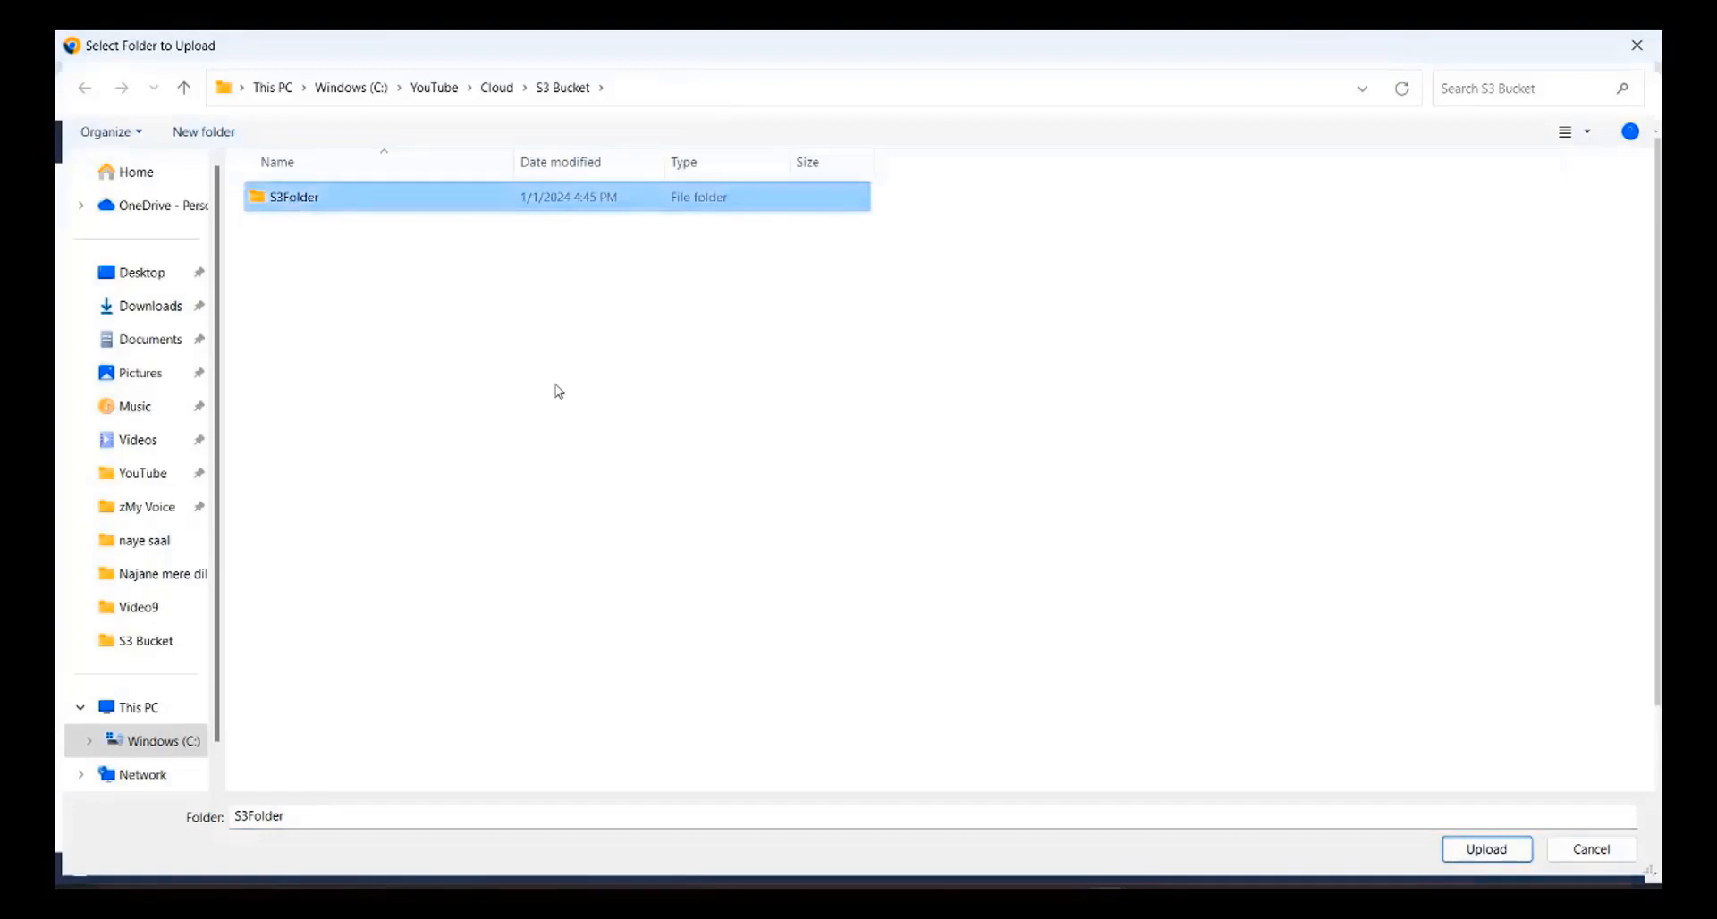
pyautogui.click(1494, 849)
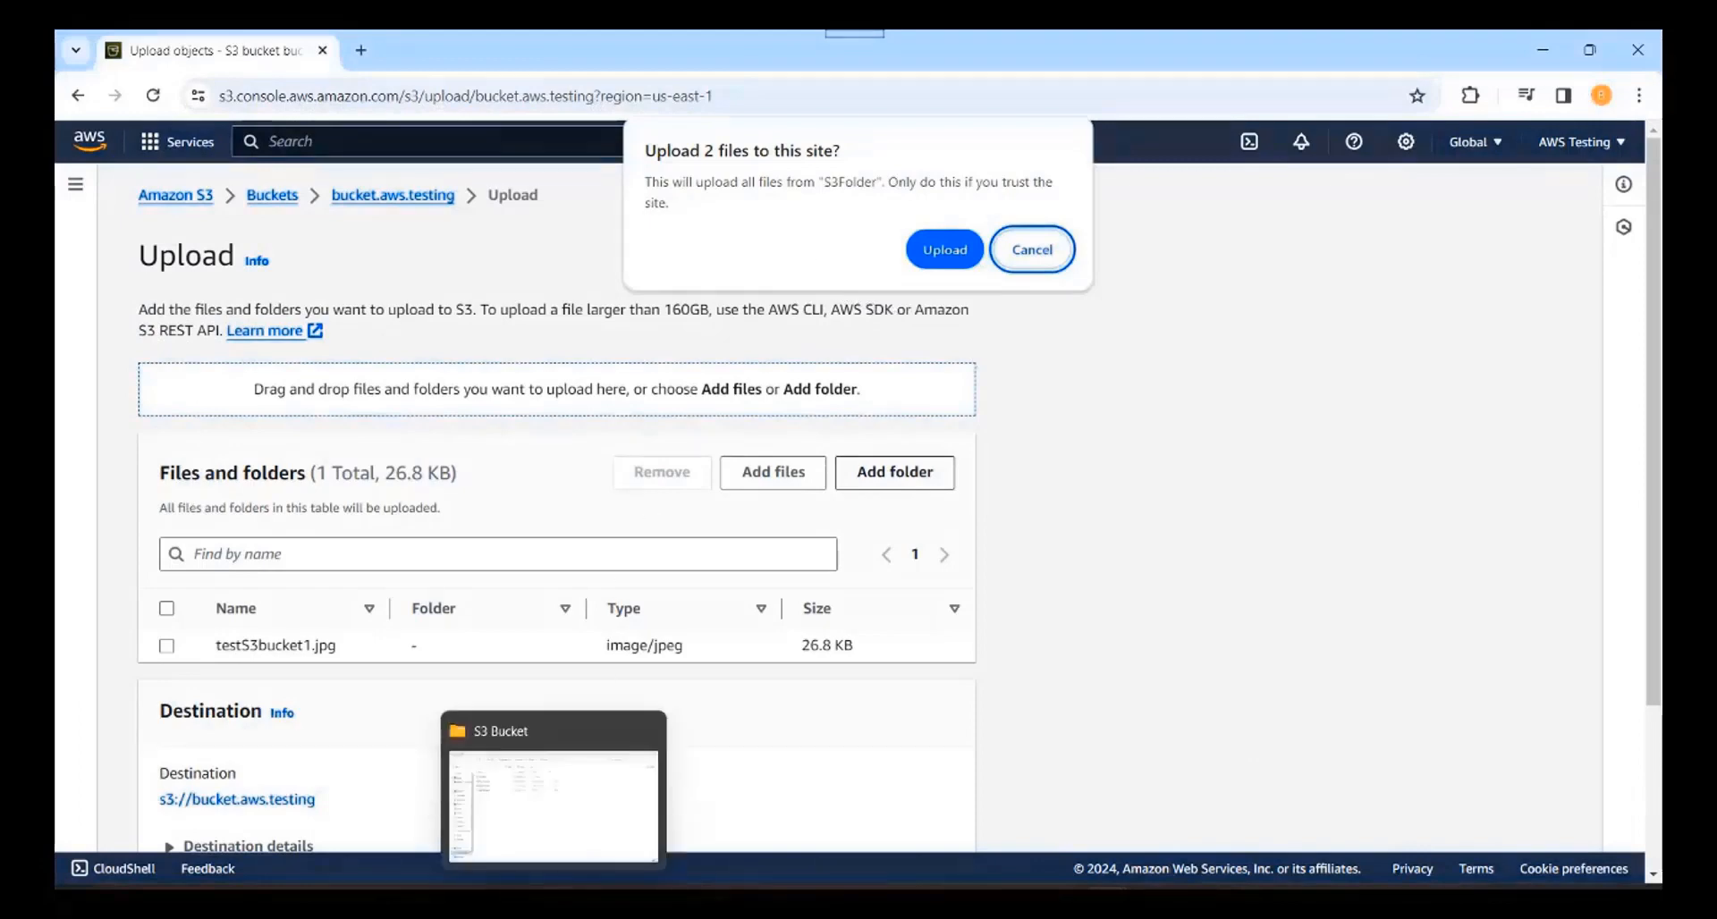
# Step: Check S3Folder's files and confirm uploading them, queuing 3 files totalling 258.8 KB
pyautogui.click(553, 900)
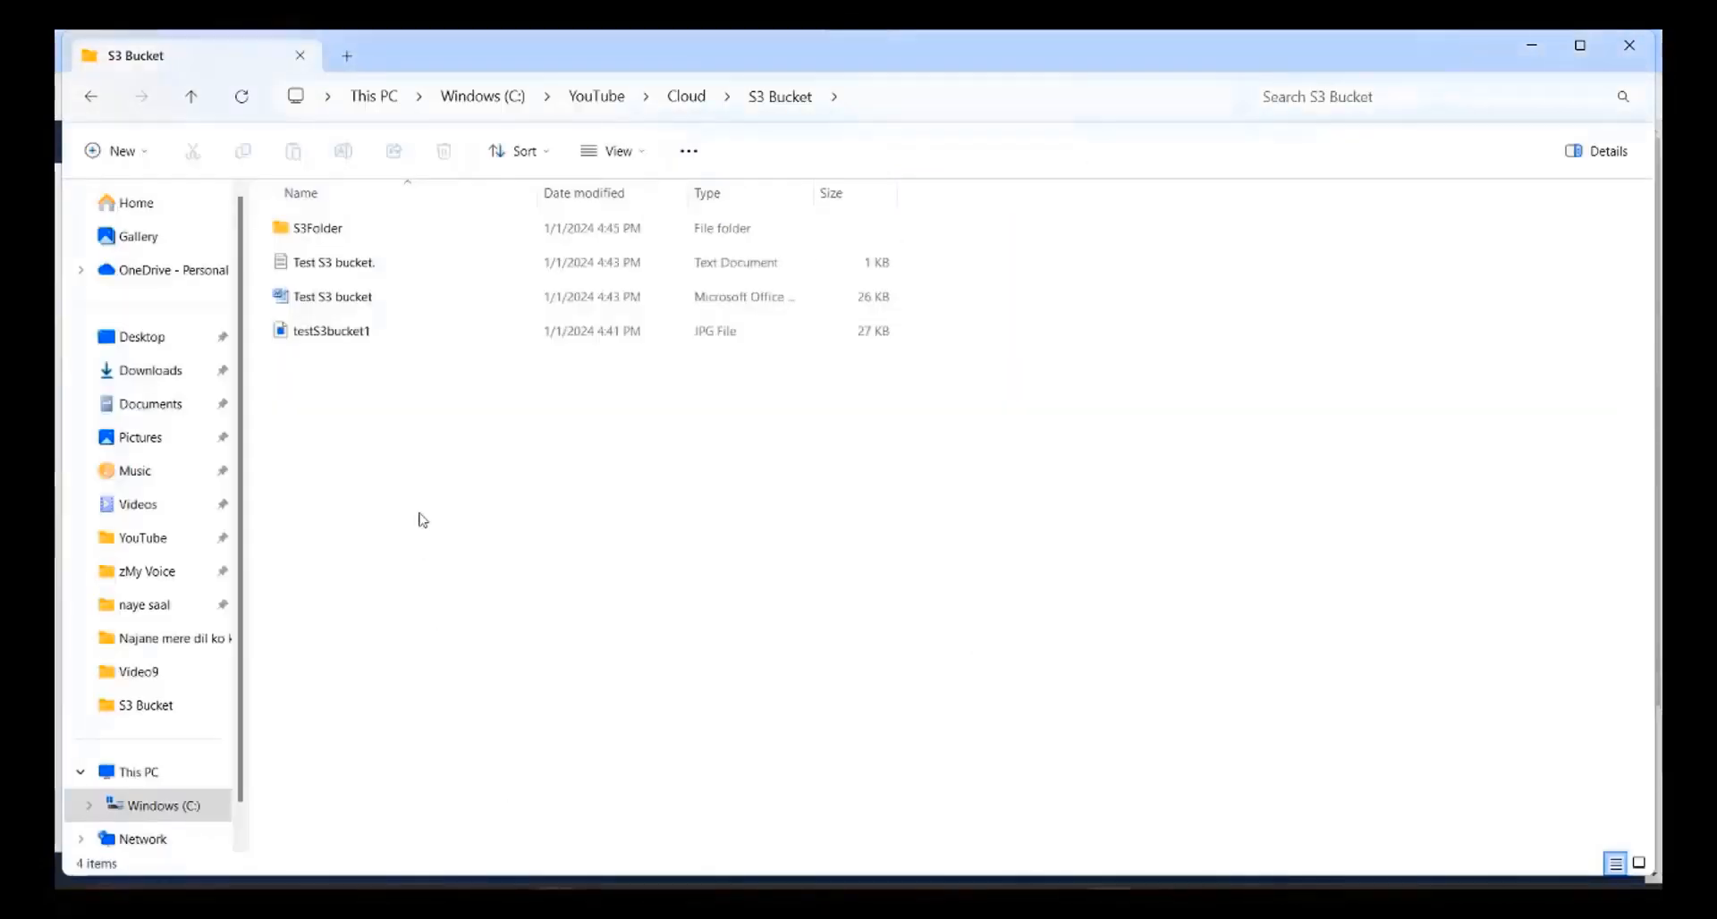
pyautogui.doubleClick(305, 234)
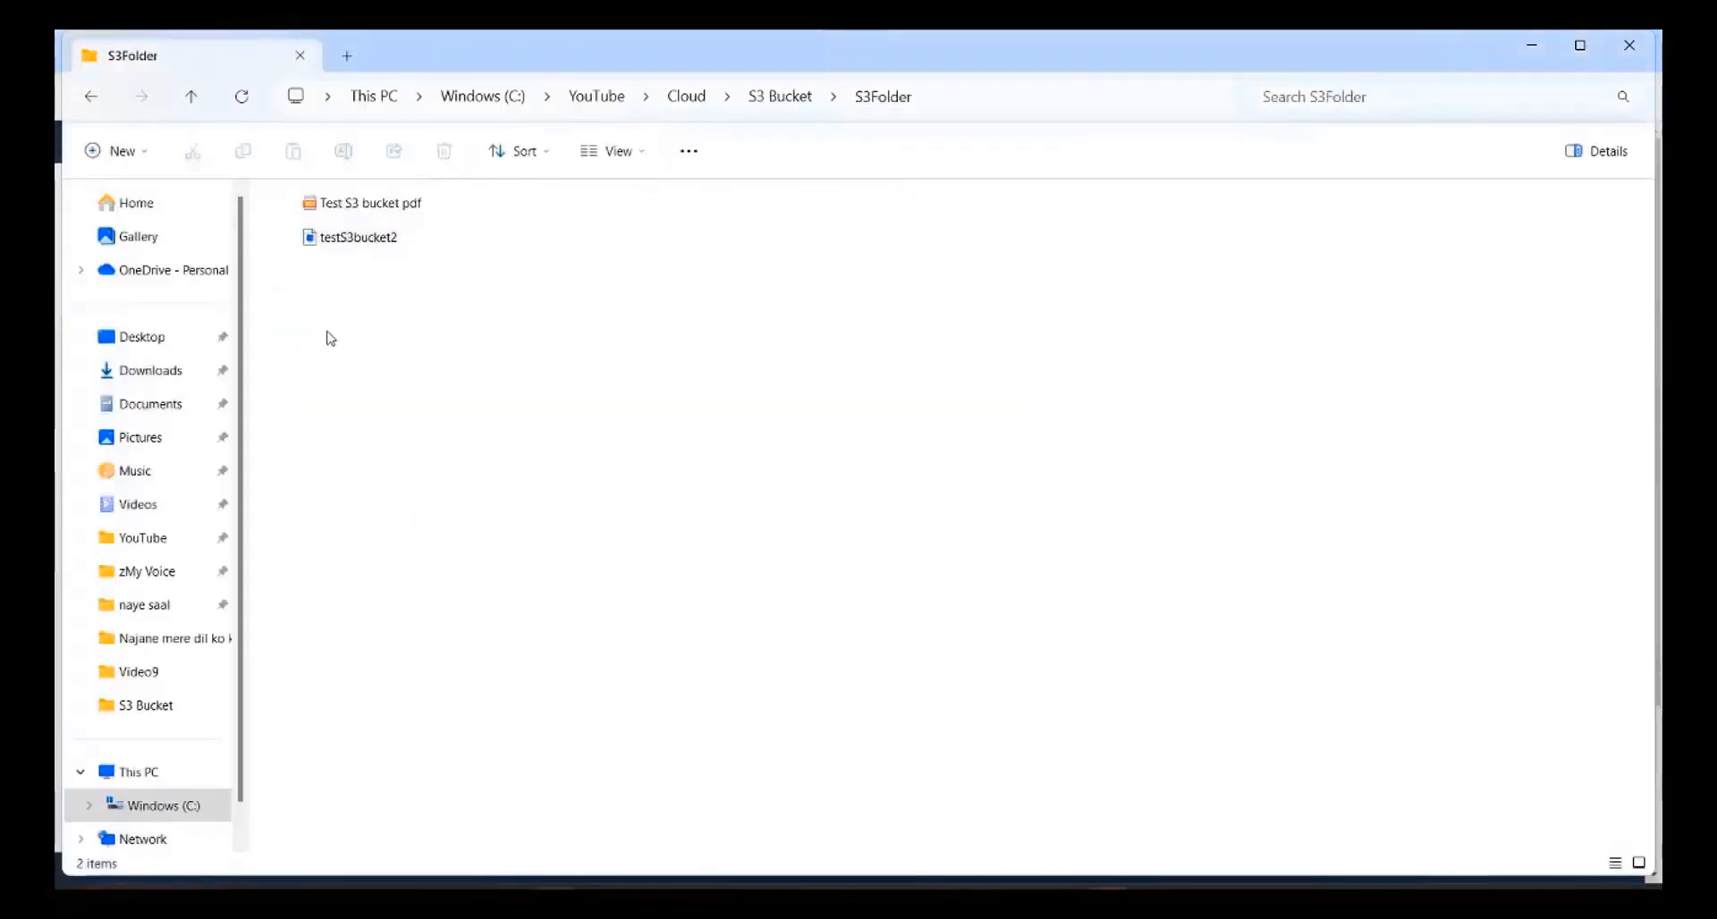
pyautogui.click(790, 96)
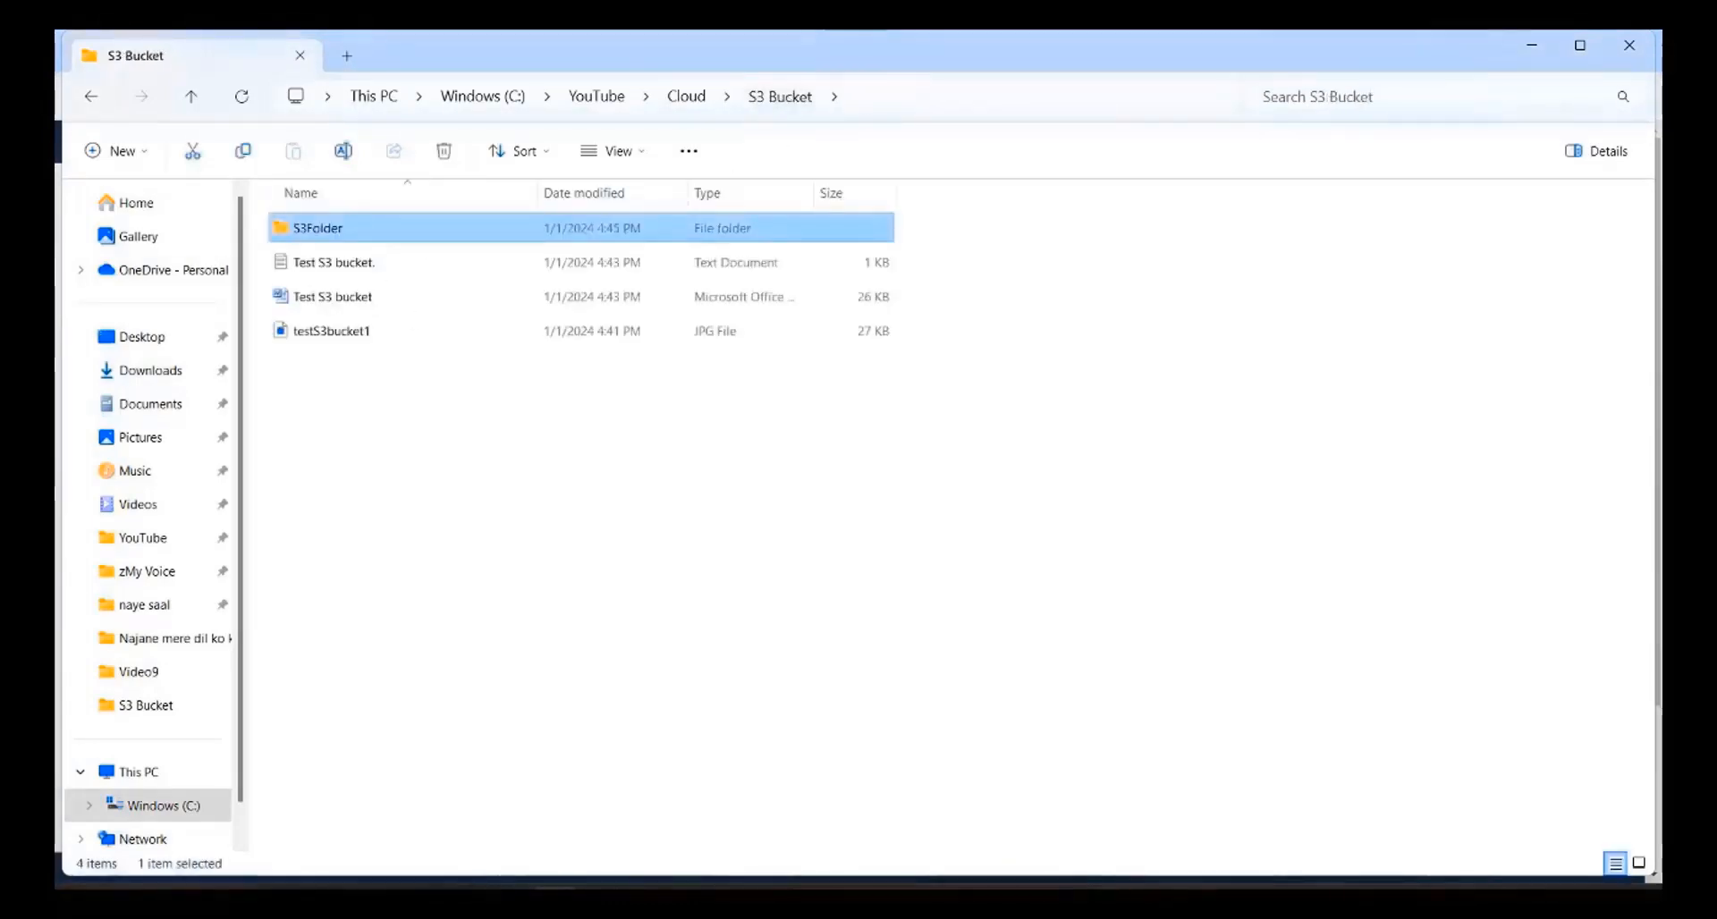
pyautogui.click(1114, 836)
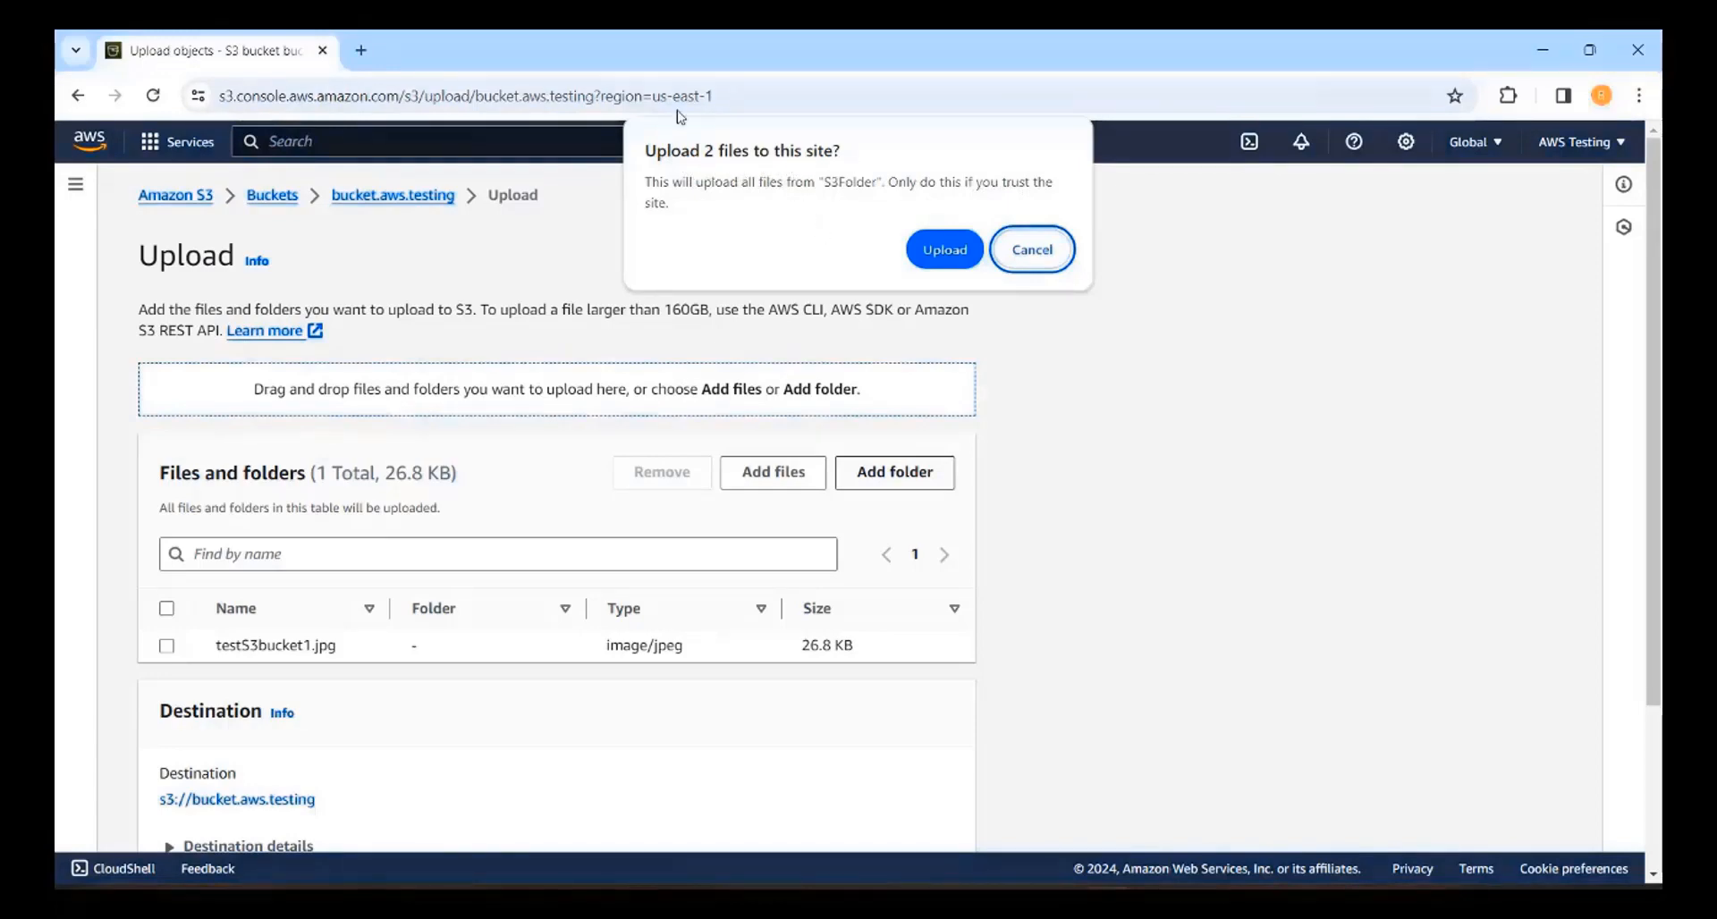
pyautogui.click(933, 255)
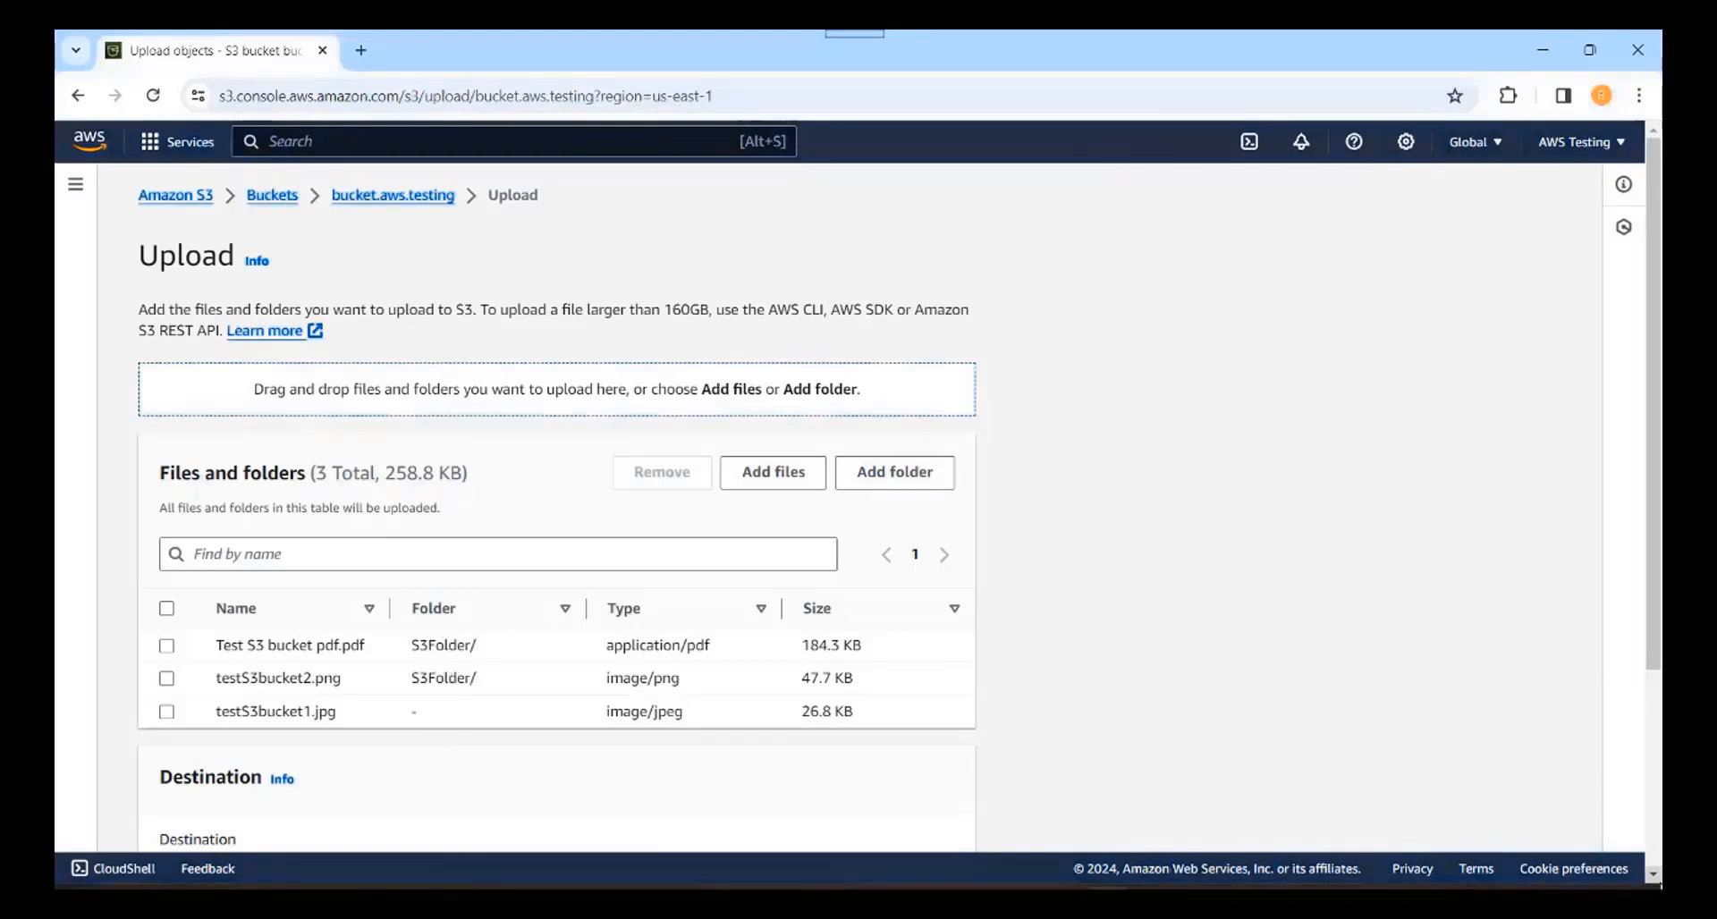
pyautogui.click(1654, 878)
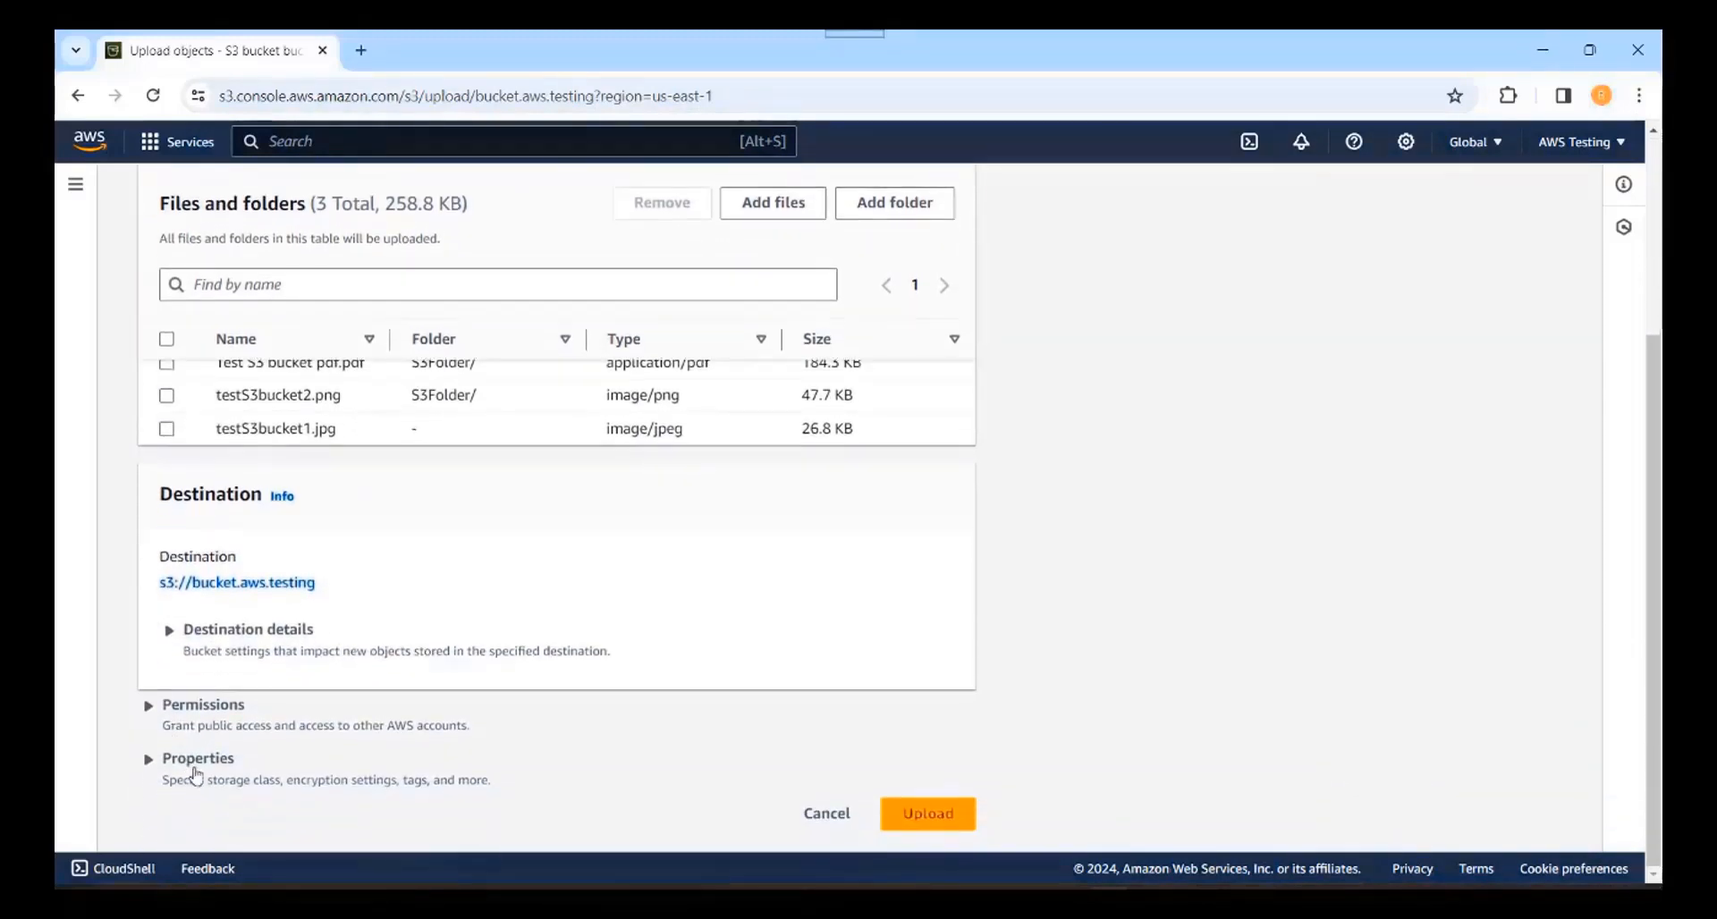
pyautogui.click(149, 767)
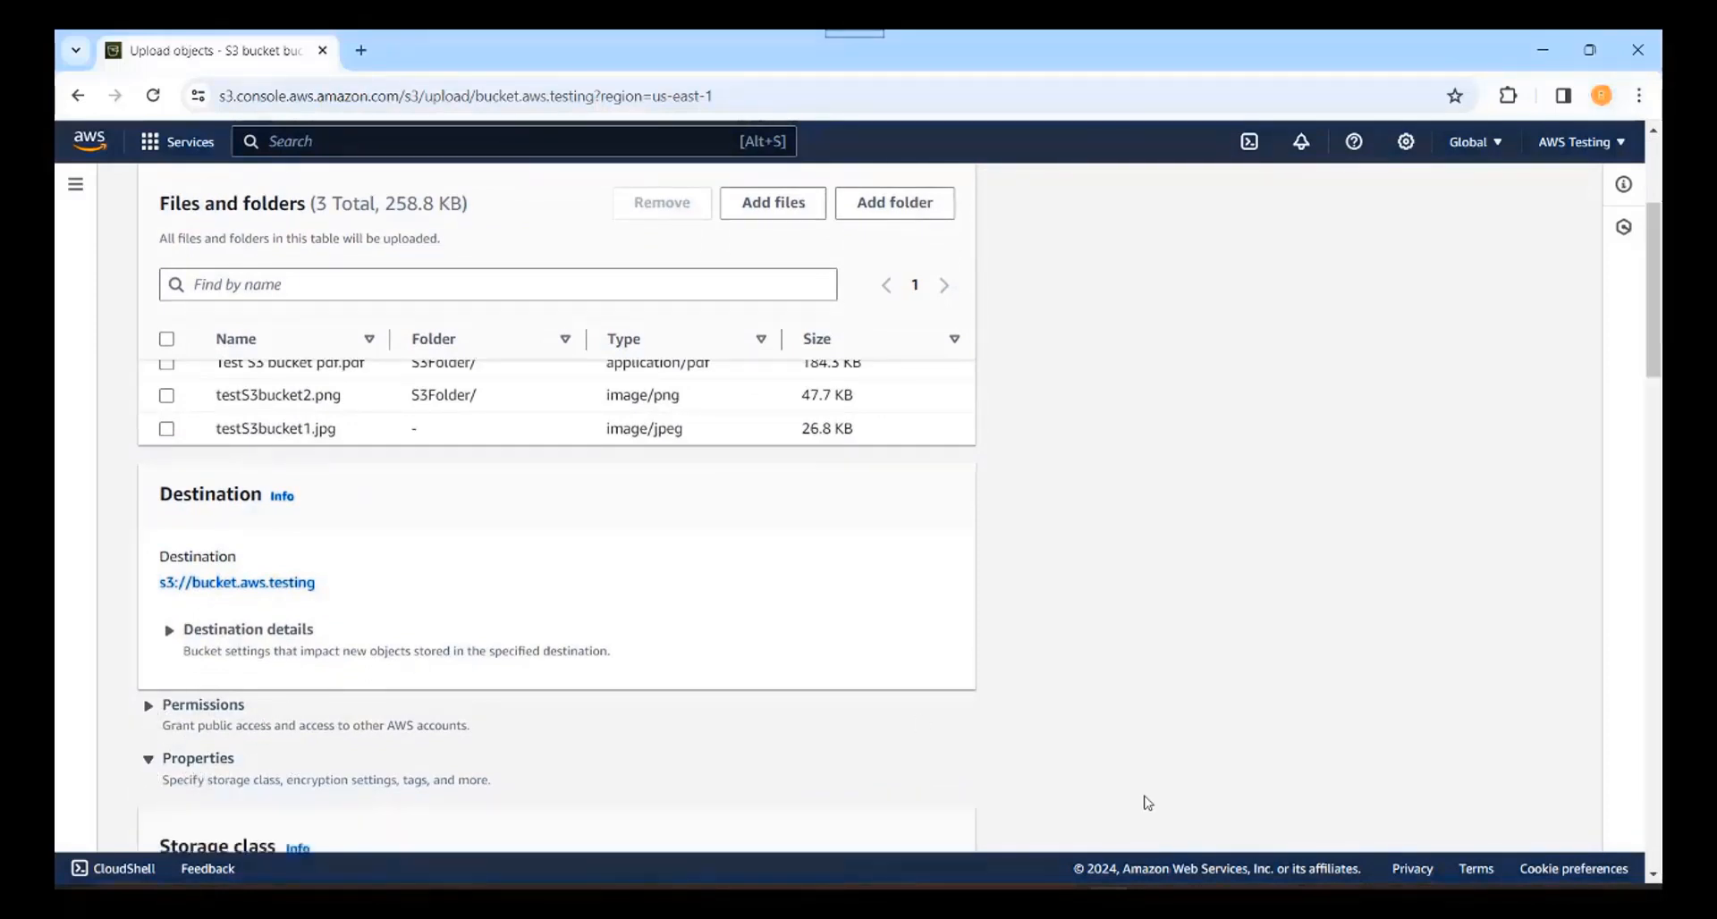
pyautogui.scroll(-5, 1652, 878)
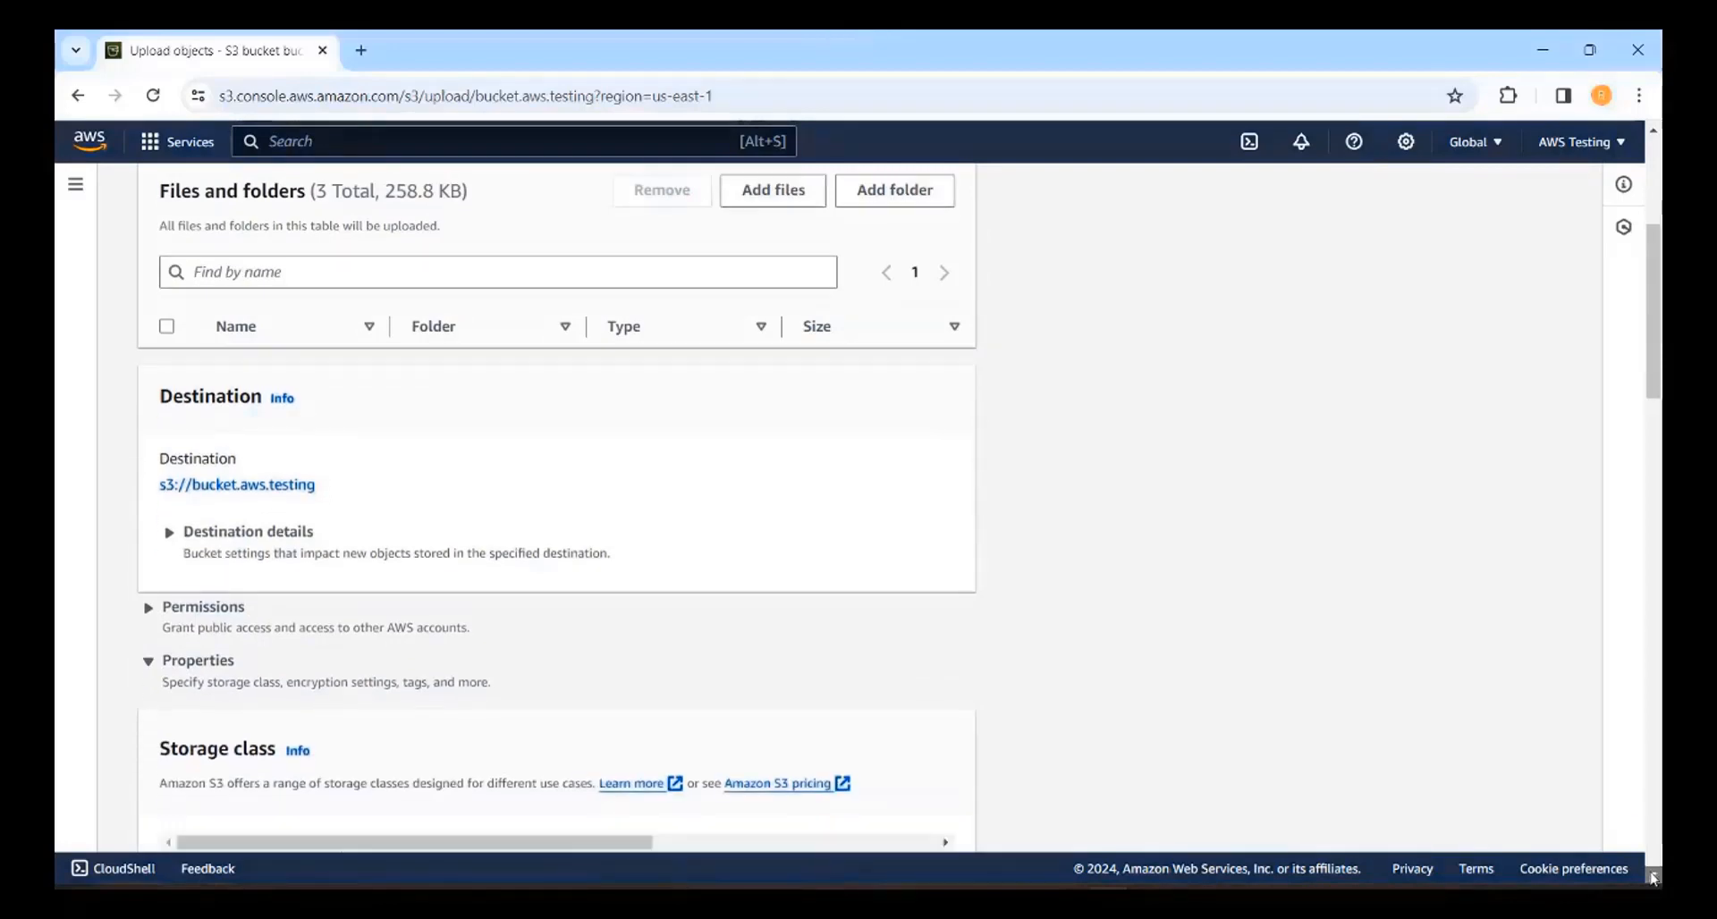
pyautogui.click(1651, 878)
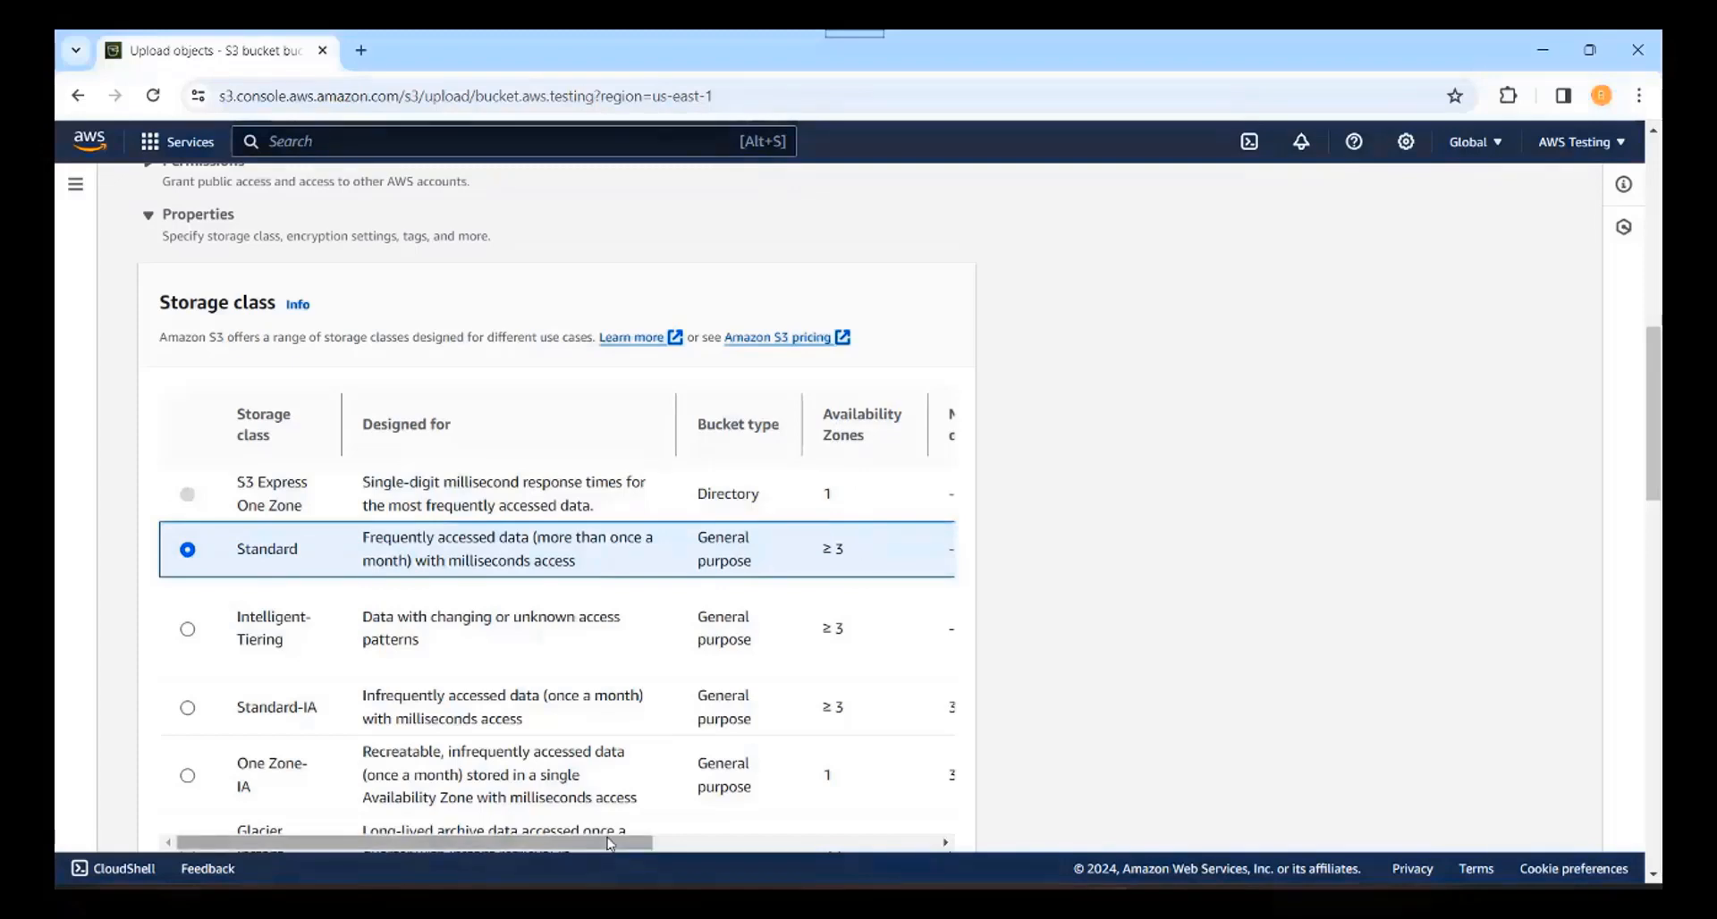
pyautogui.moveTo(611, 843)
pyautogui.mouseDown()
pyautogui.moveTo(933, 845)
pyautogui.moveTo(517, 850)
pyautogui.mouseUp()
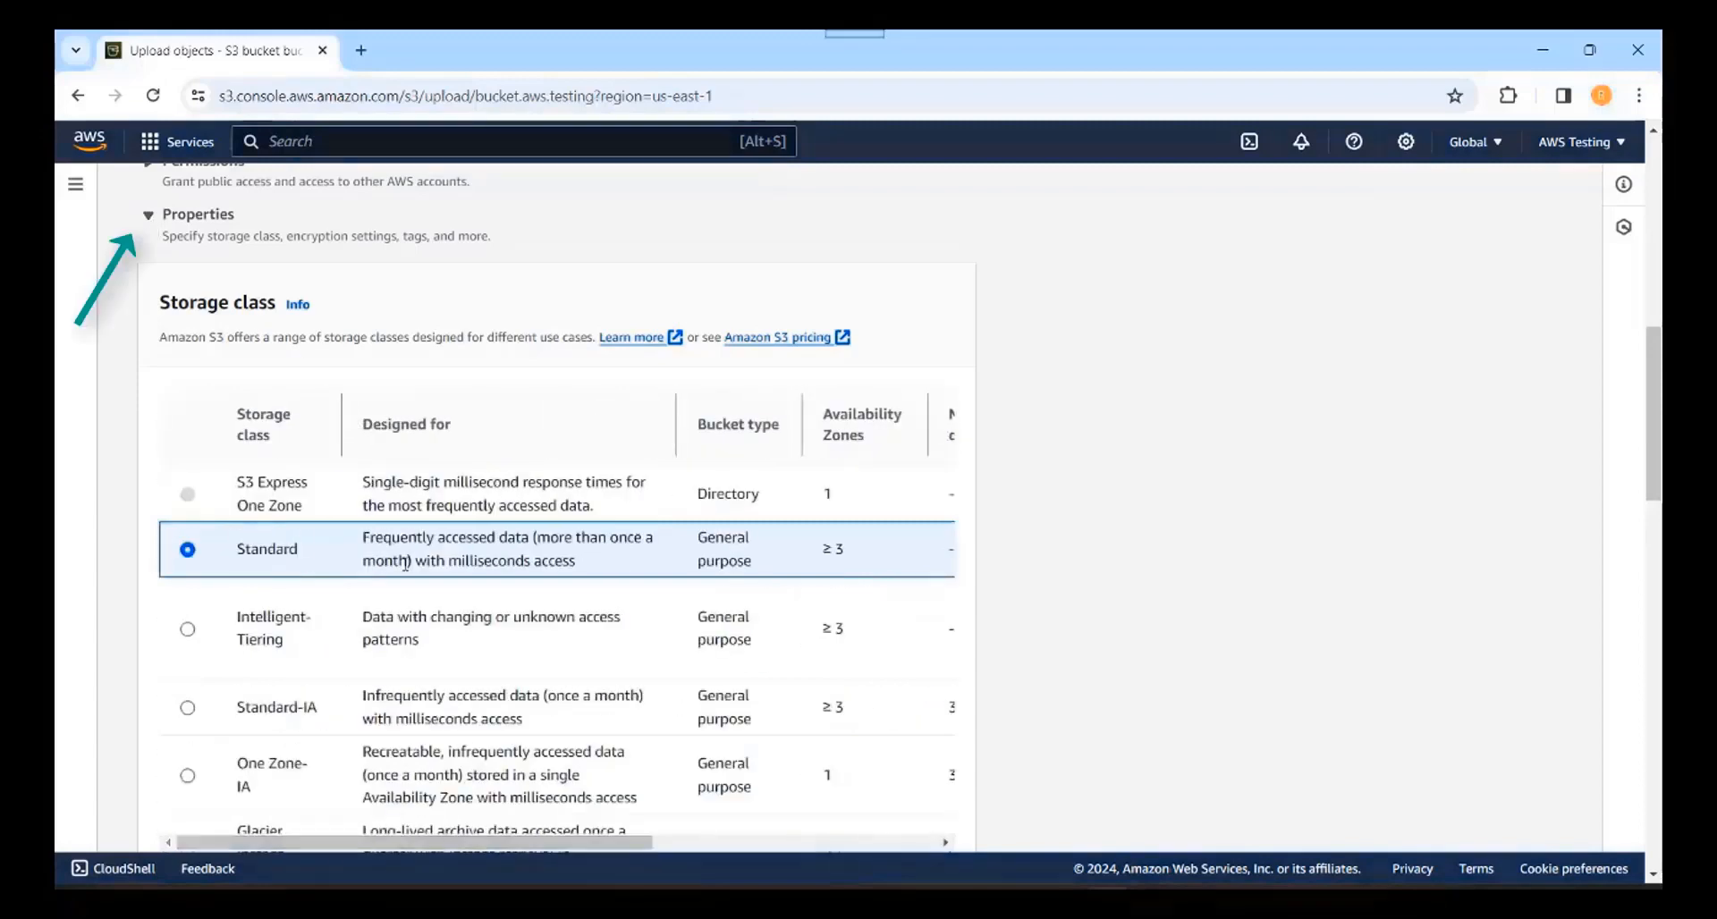
pyautogui.click(152, 219)
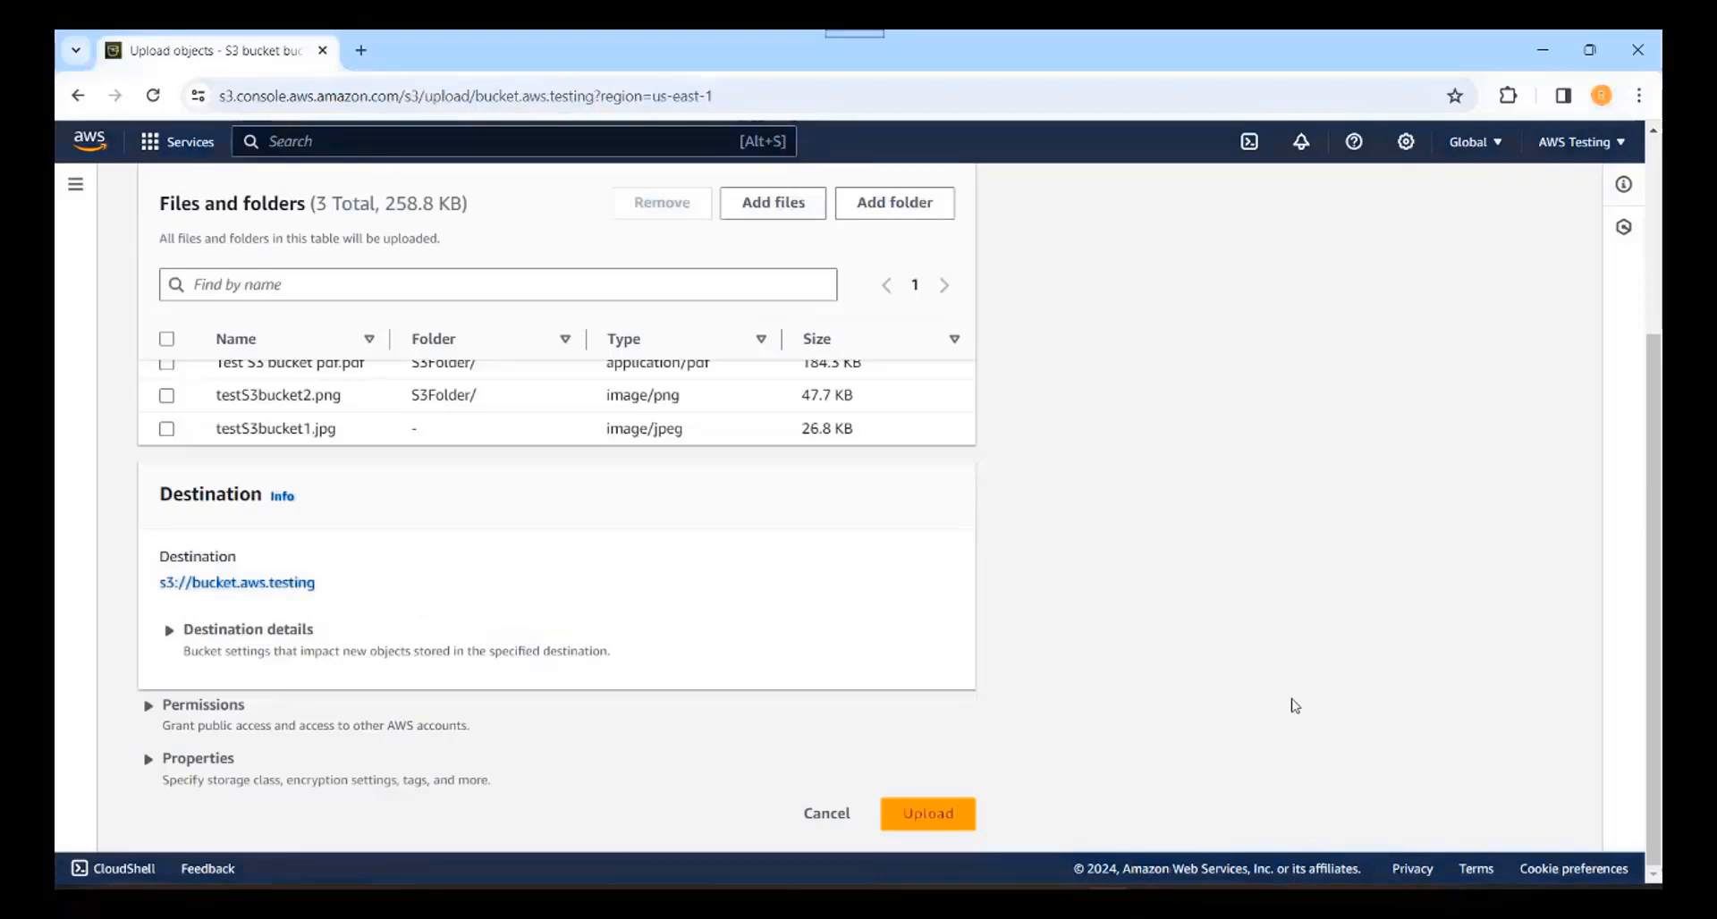
# Step: Upload the three files, then verify testS3bucket1.jpg and S3Folder/ contents in bucket.aws.testing
pyautogui.click(930, 814)
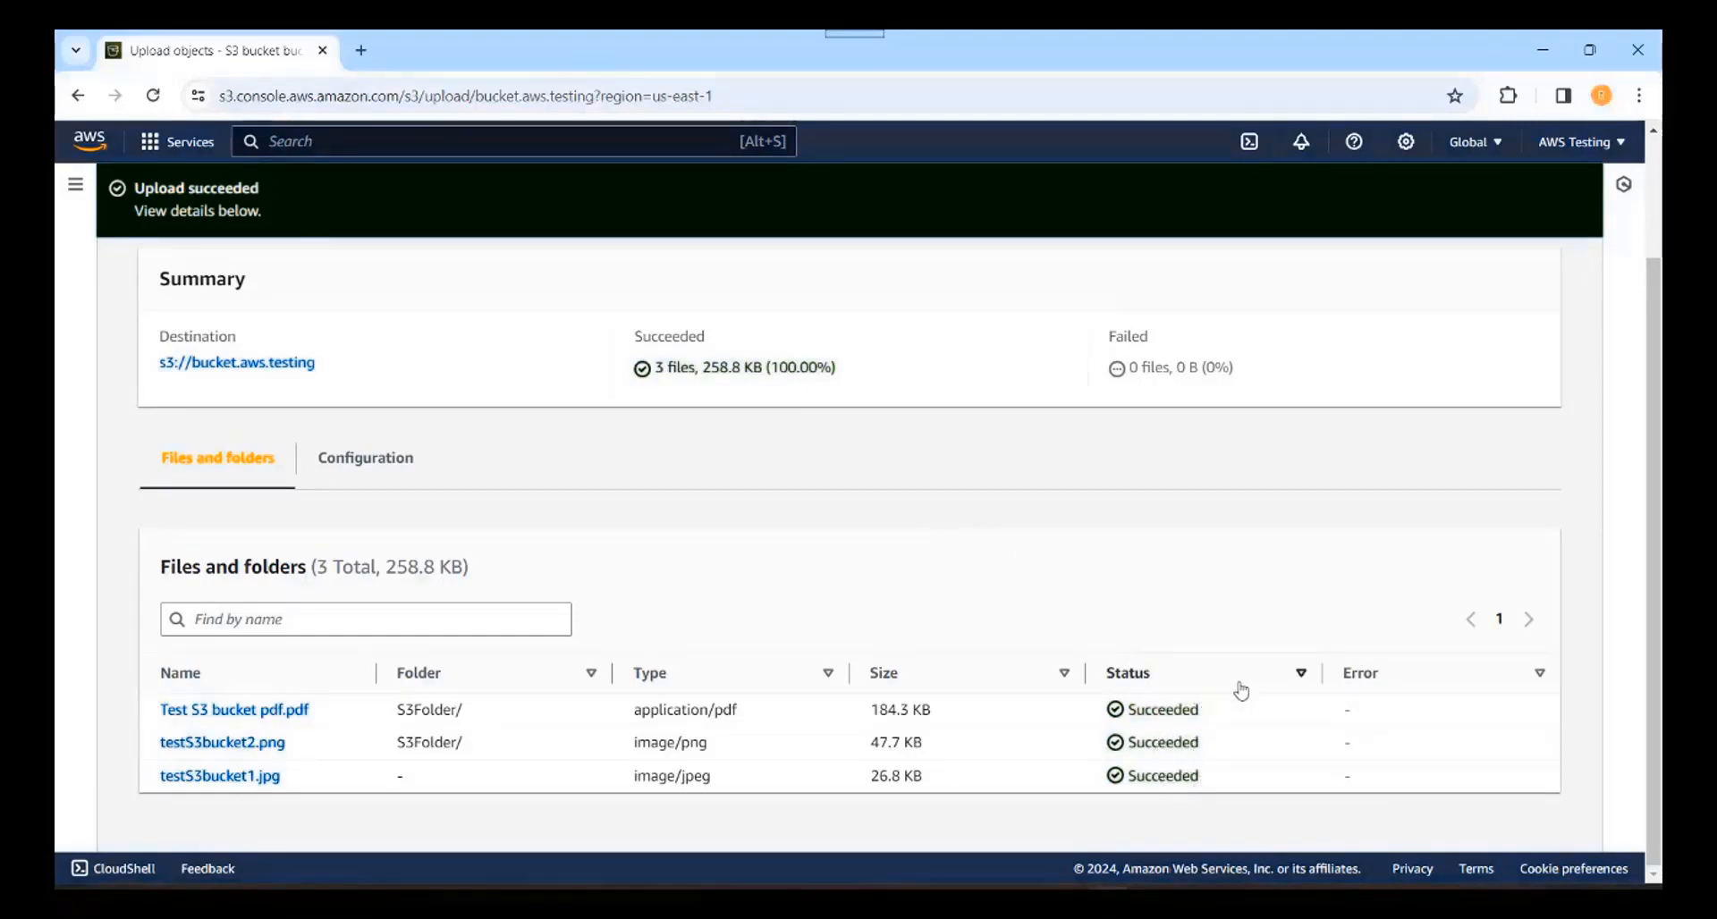
pyautogui.scroll(2, 1655, 139)
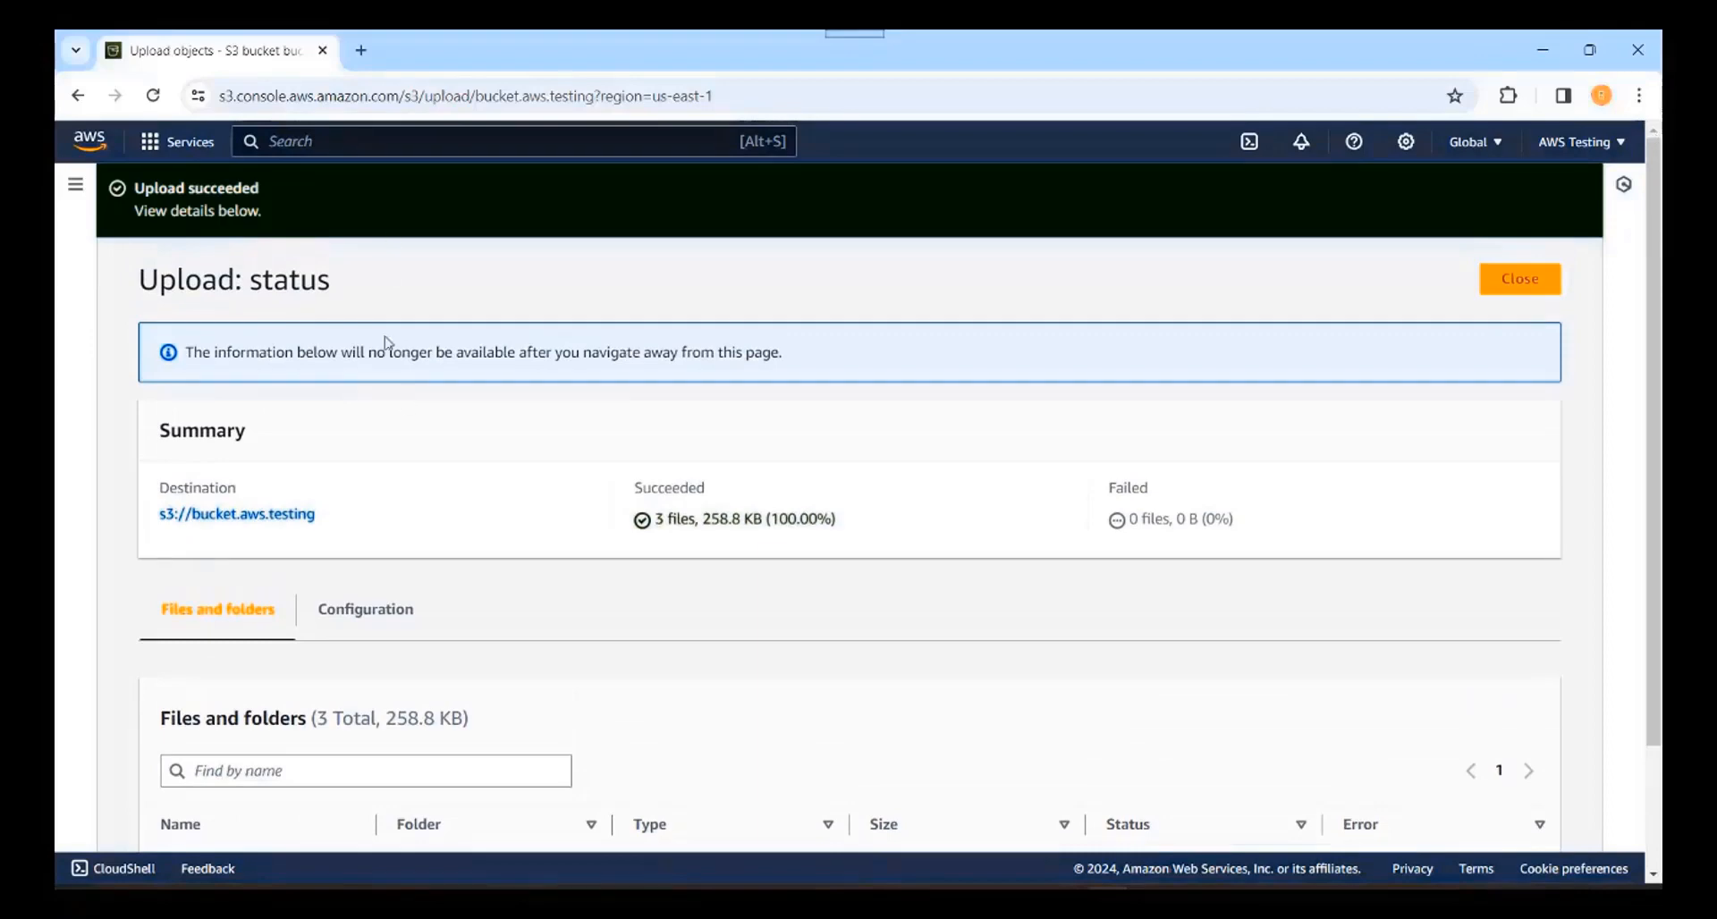
pyautogui.click(254, 529)
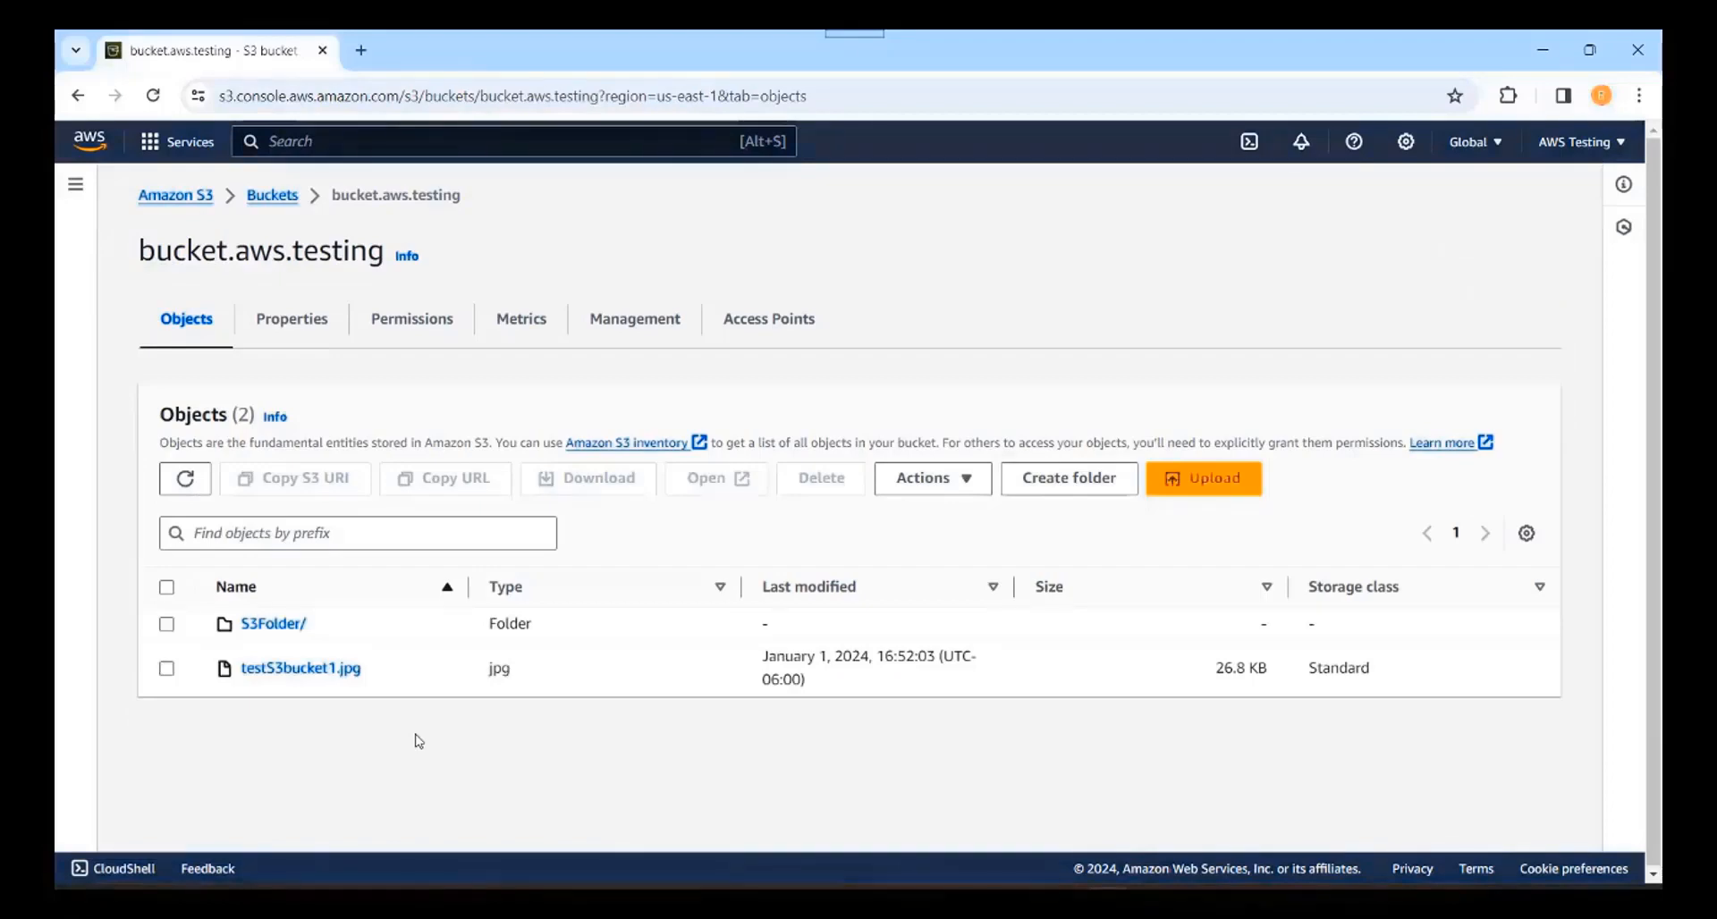
pyautogui.click(283, 627)
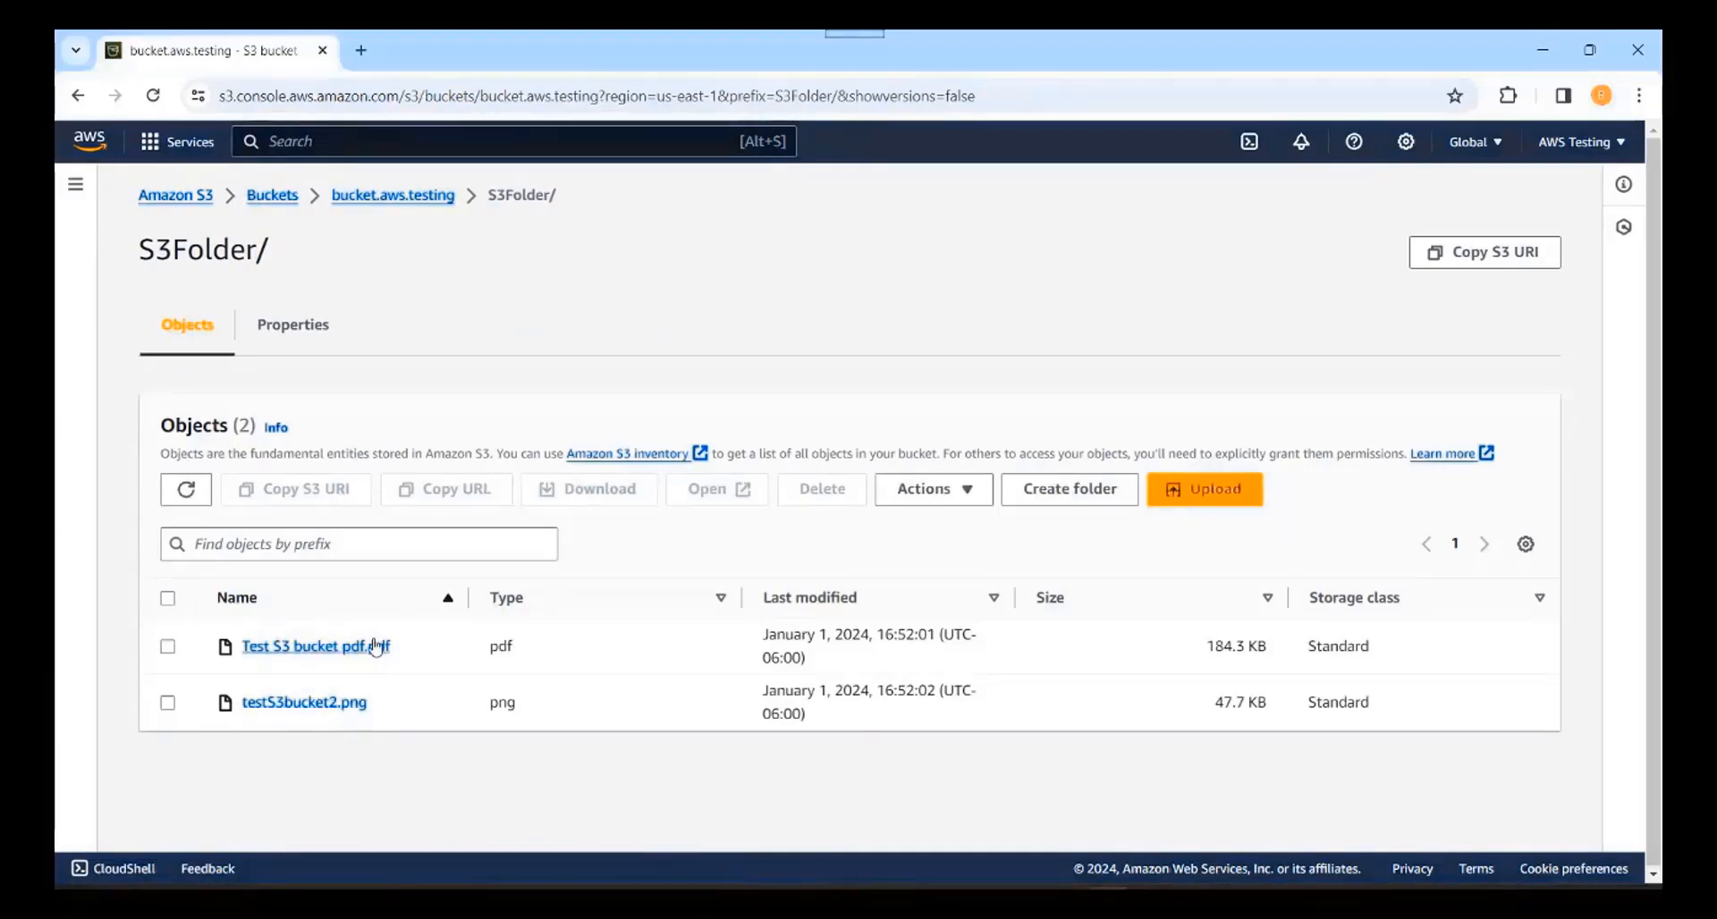
pyautogui.click(412, 211)
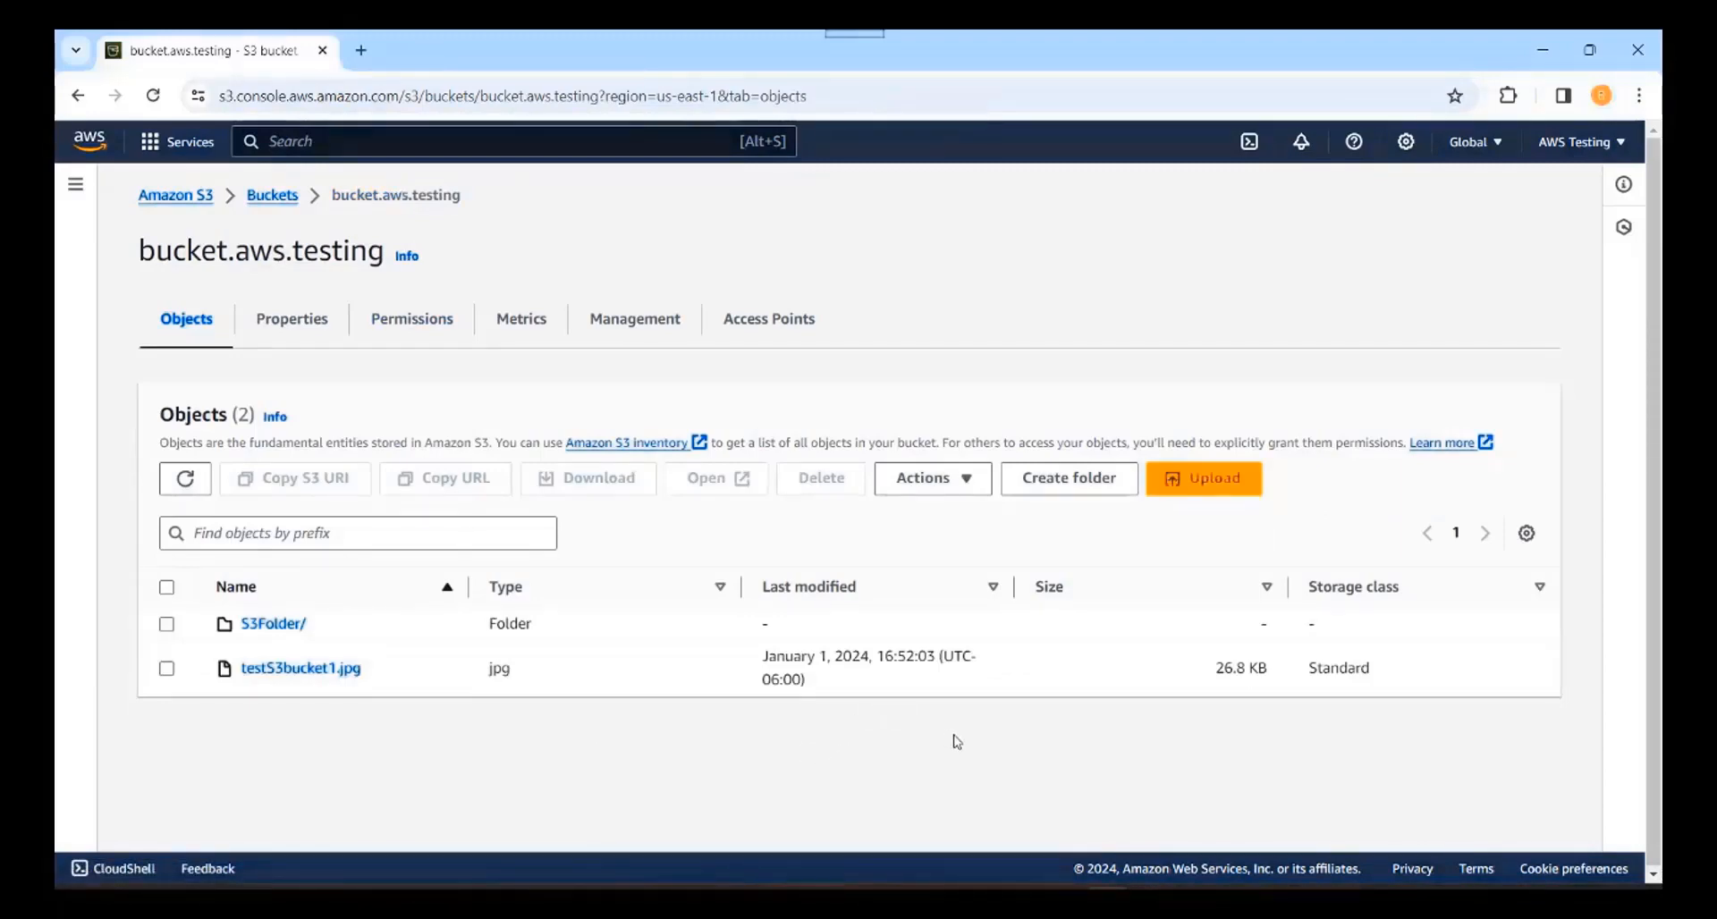
# Step: Create a folder named awsfolder in bucket.aws.testing and open it
pyautogui.click(1067, 480)
pyautogui.write('a')
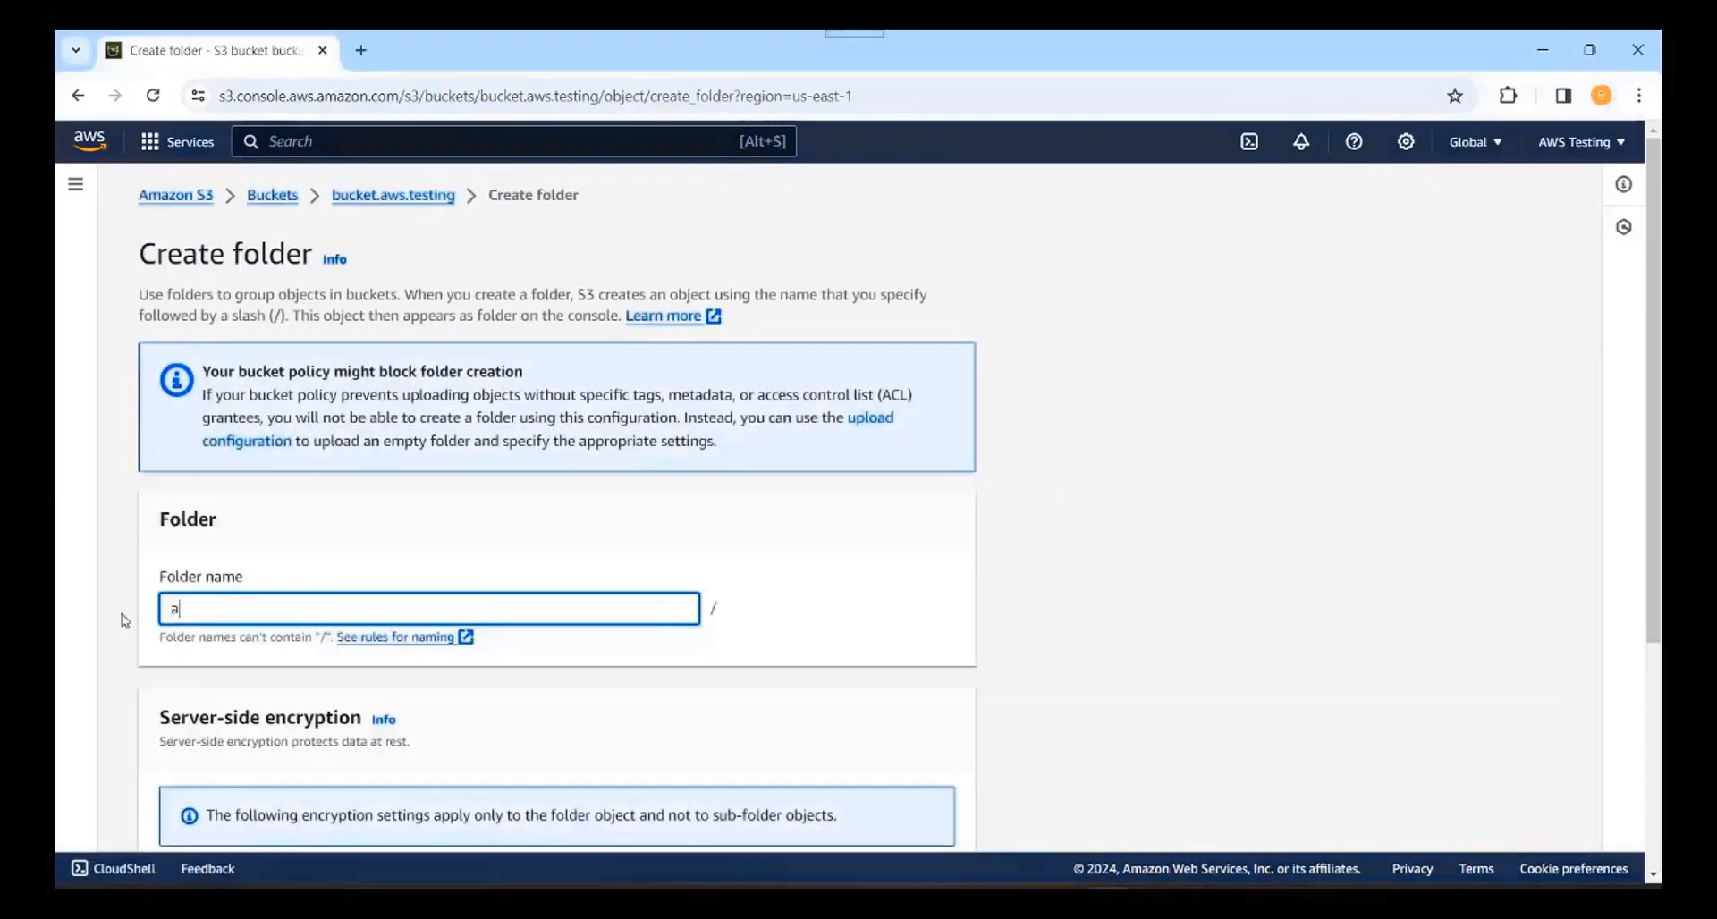
pyautogui.write('wsfolder')
pyautogui.scroll(-4, 1654, 881)
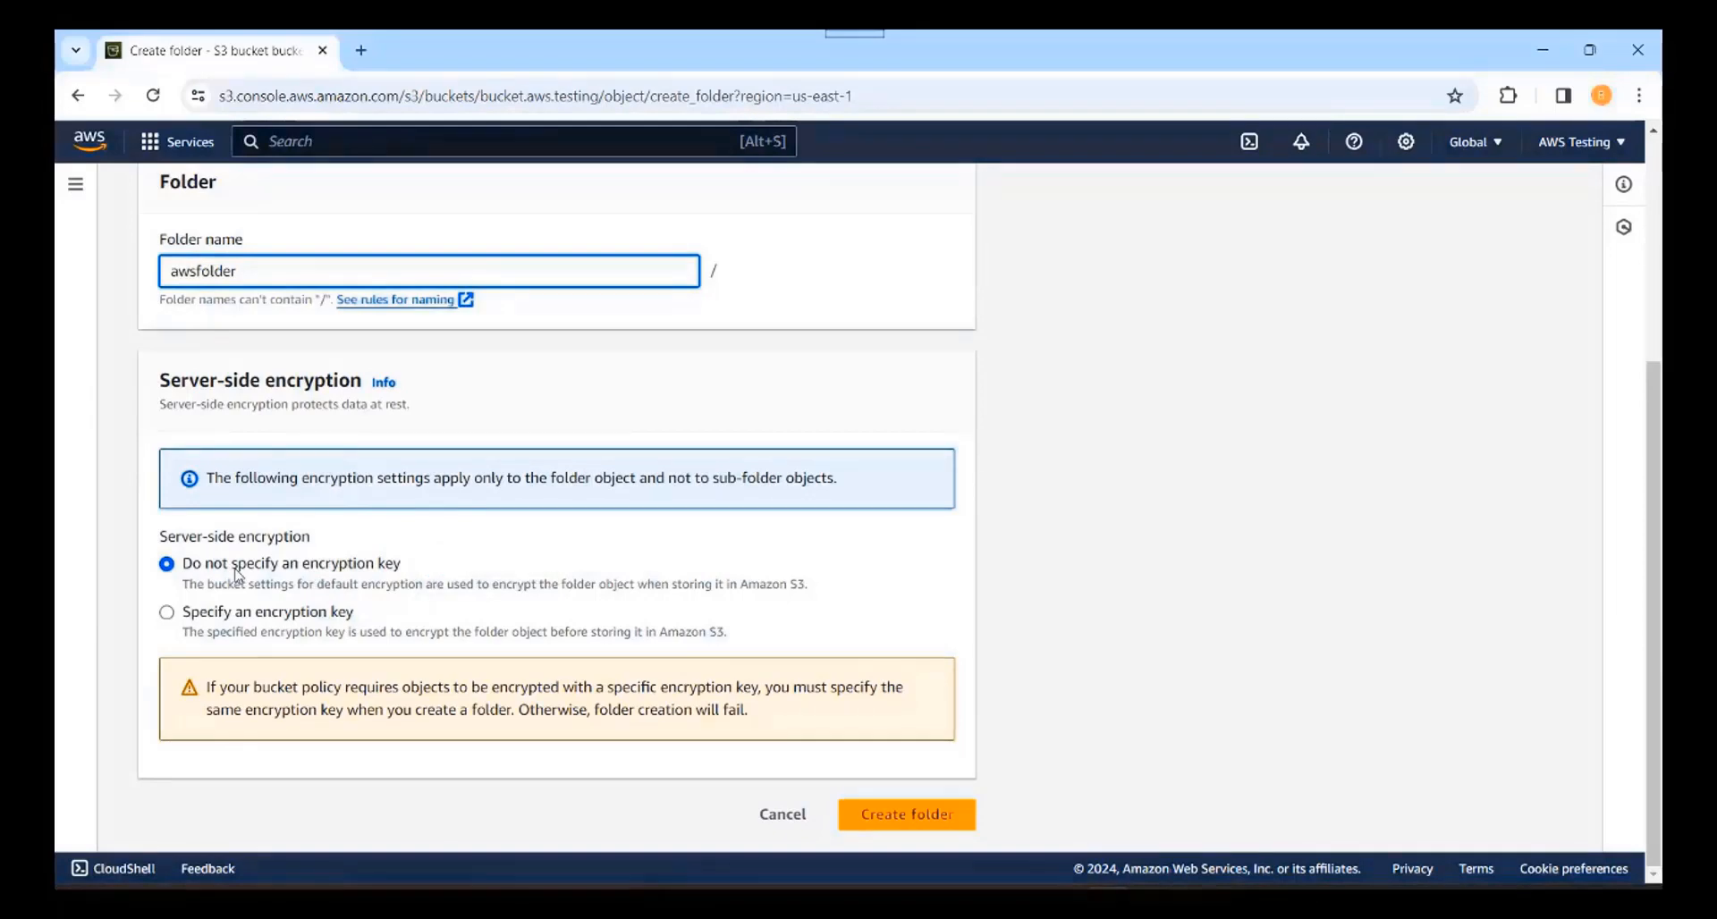
pyautogui.click(901, 828)
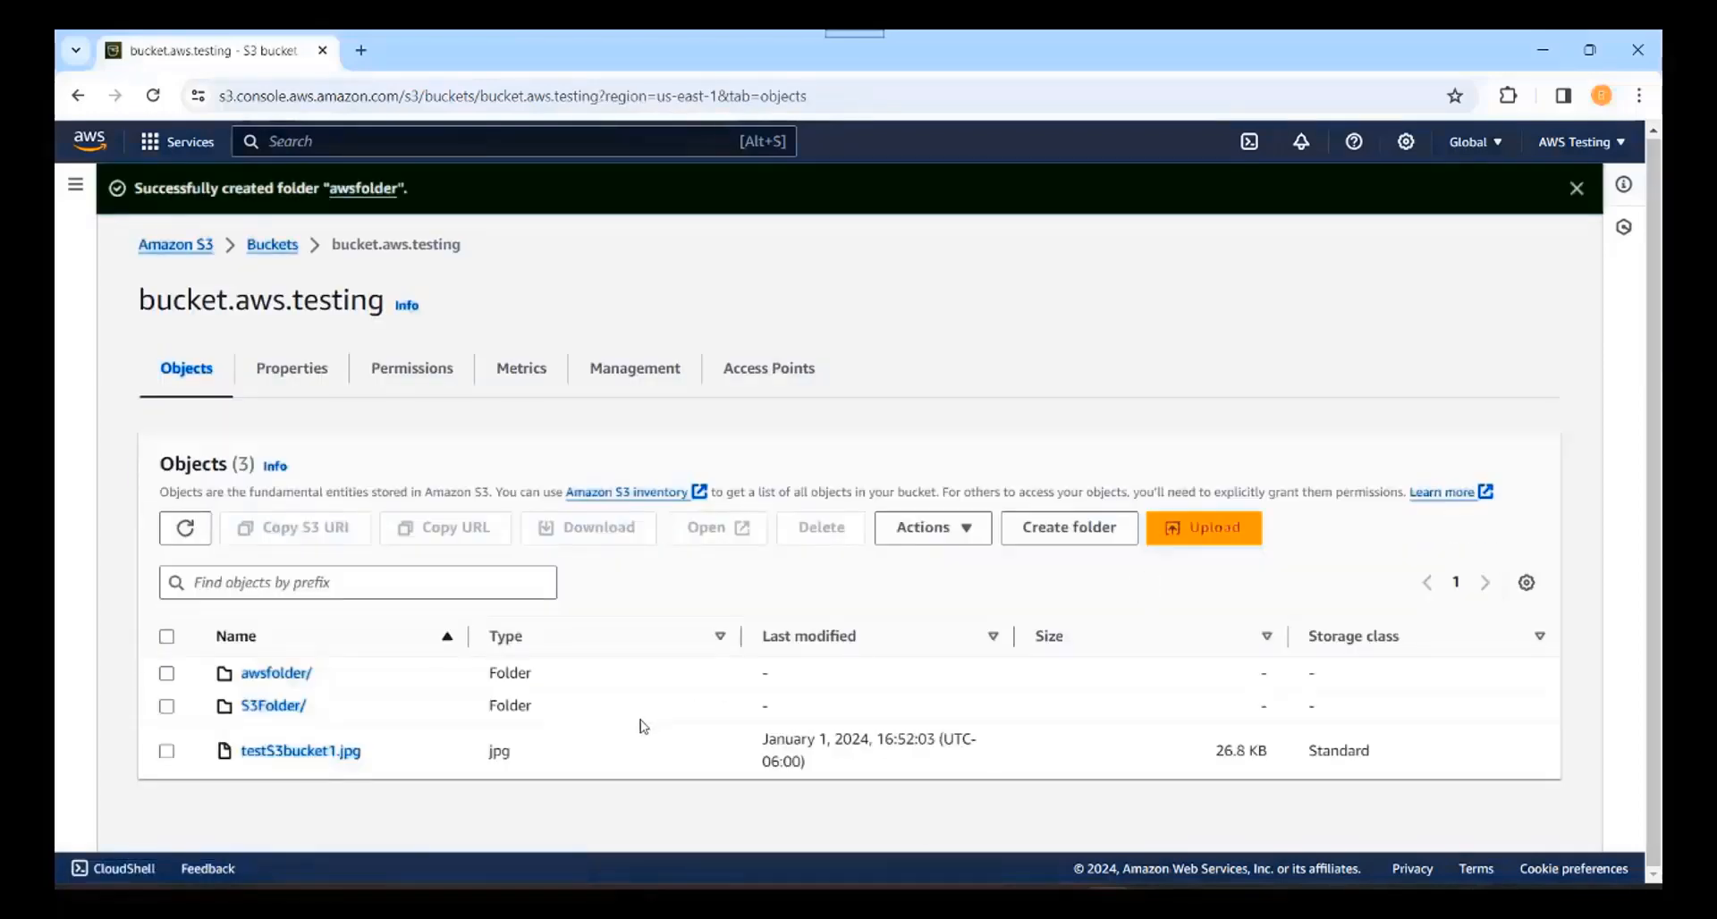
pyautogui.click(286, 675)
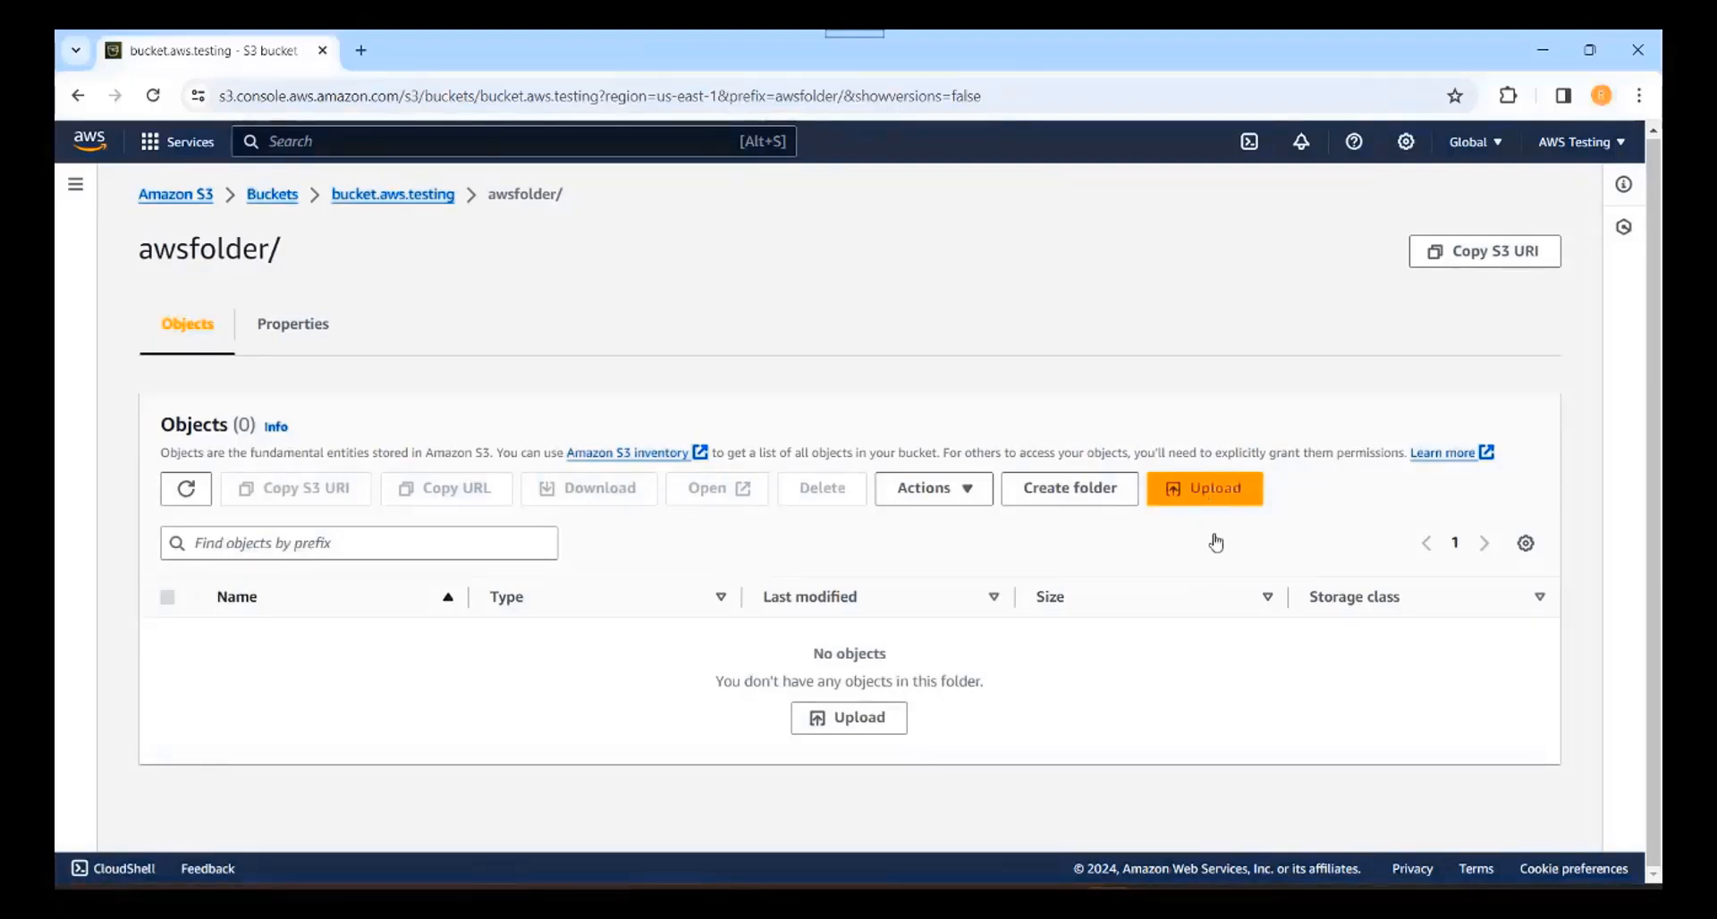
# Step: Upload Test S3 bucket..txt and Test S3 bucket.doc (25.5 KB) into awsfolder
pyautogui.click(1207, 497)
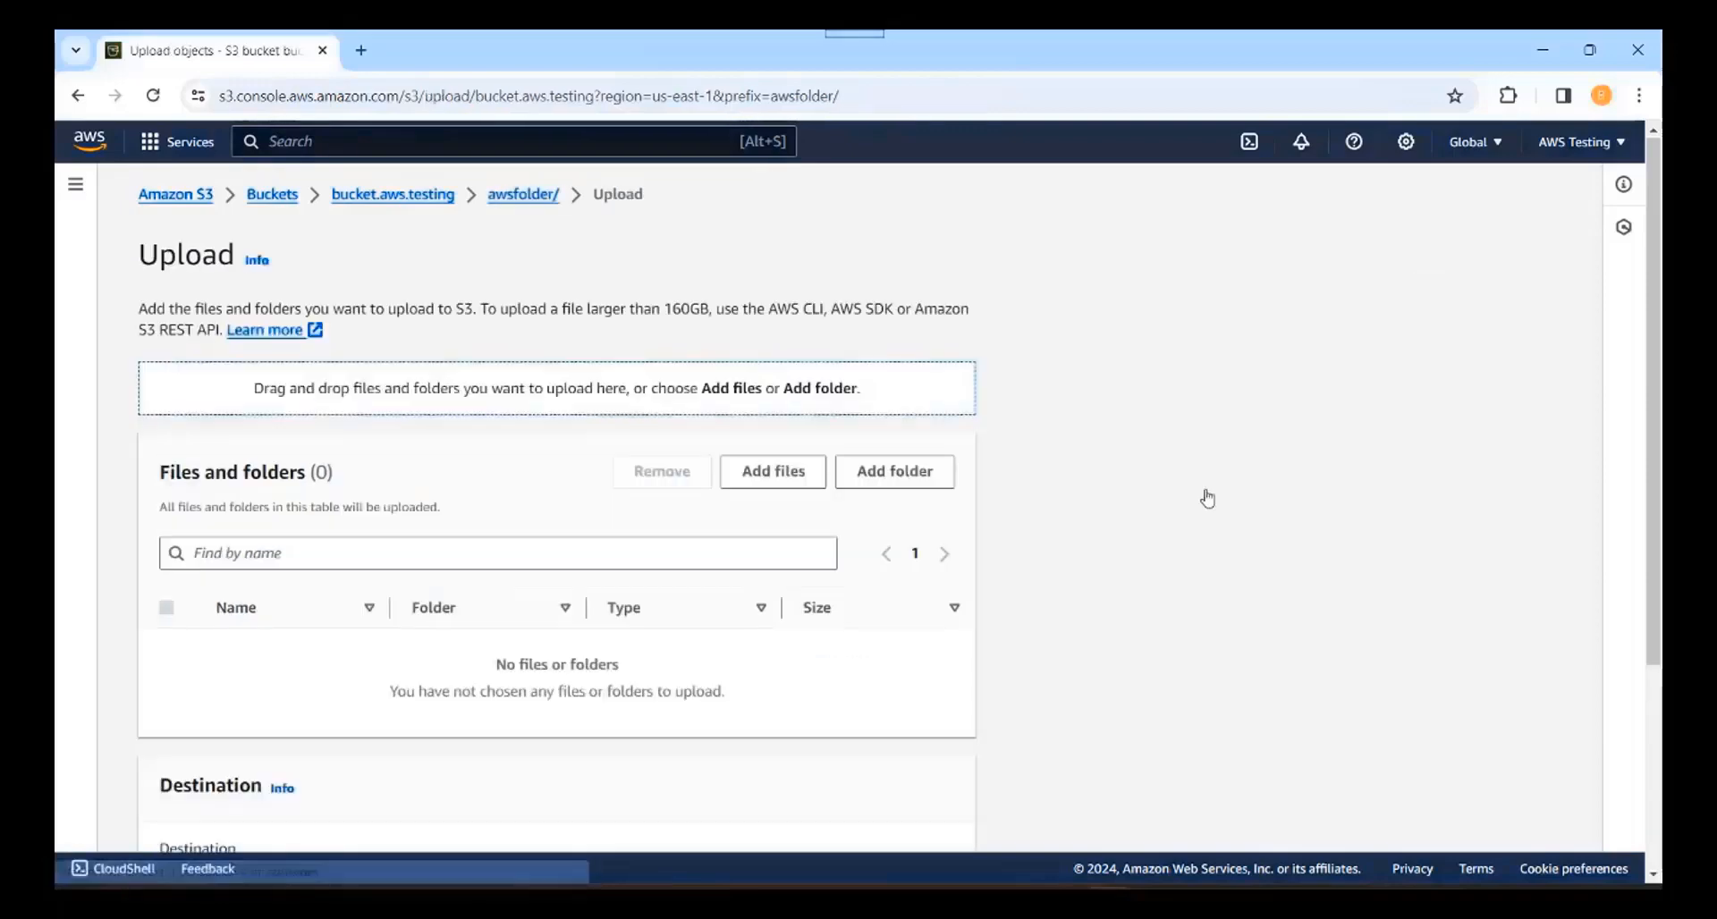
pyautogui.click(764, 481)
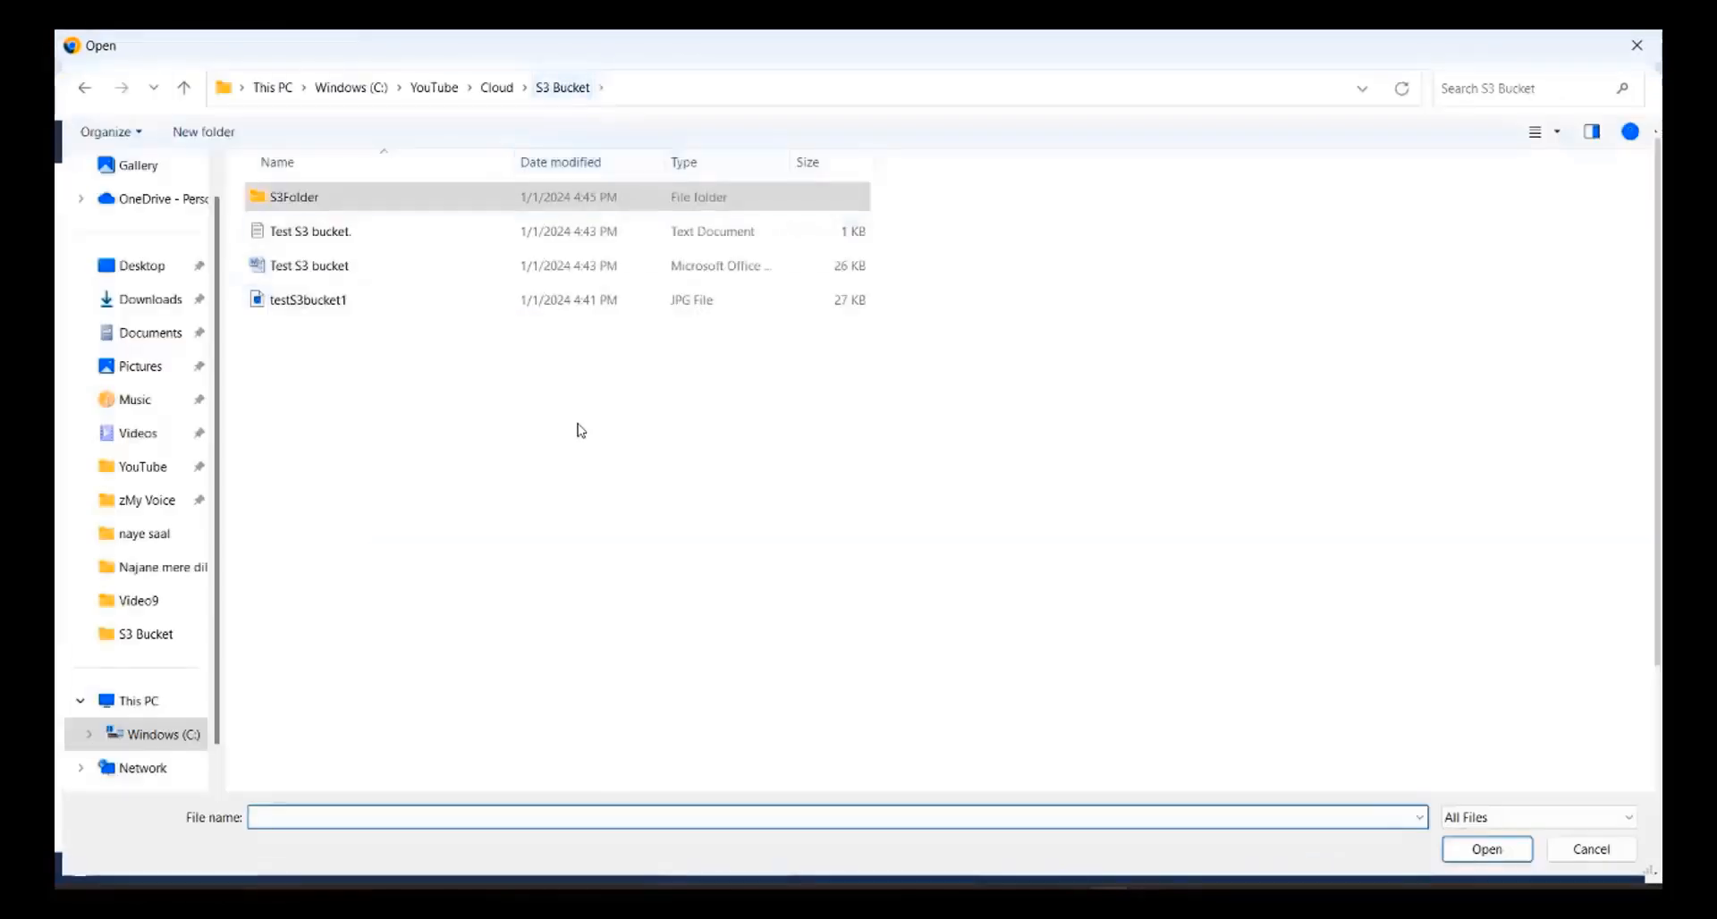
pyautogui.click(340, 248)
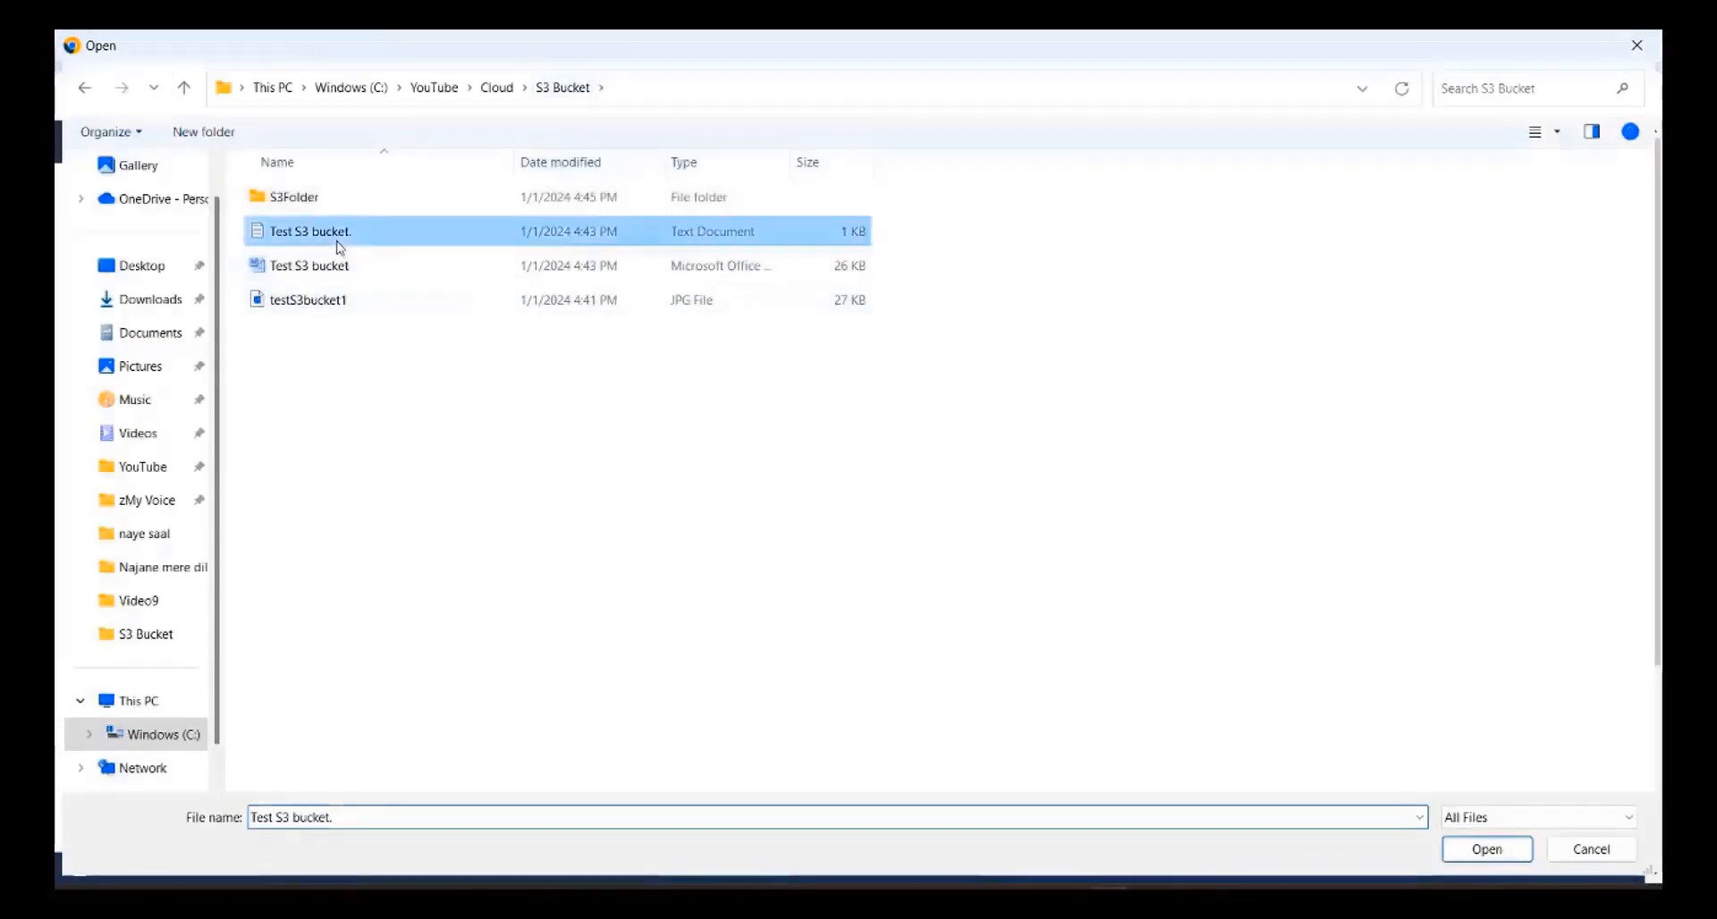
pyautogui.keyDown('ctrl'); pyautogui.click(338, 271); pyautogui.keyUp('ctrl')
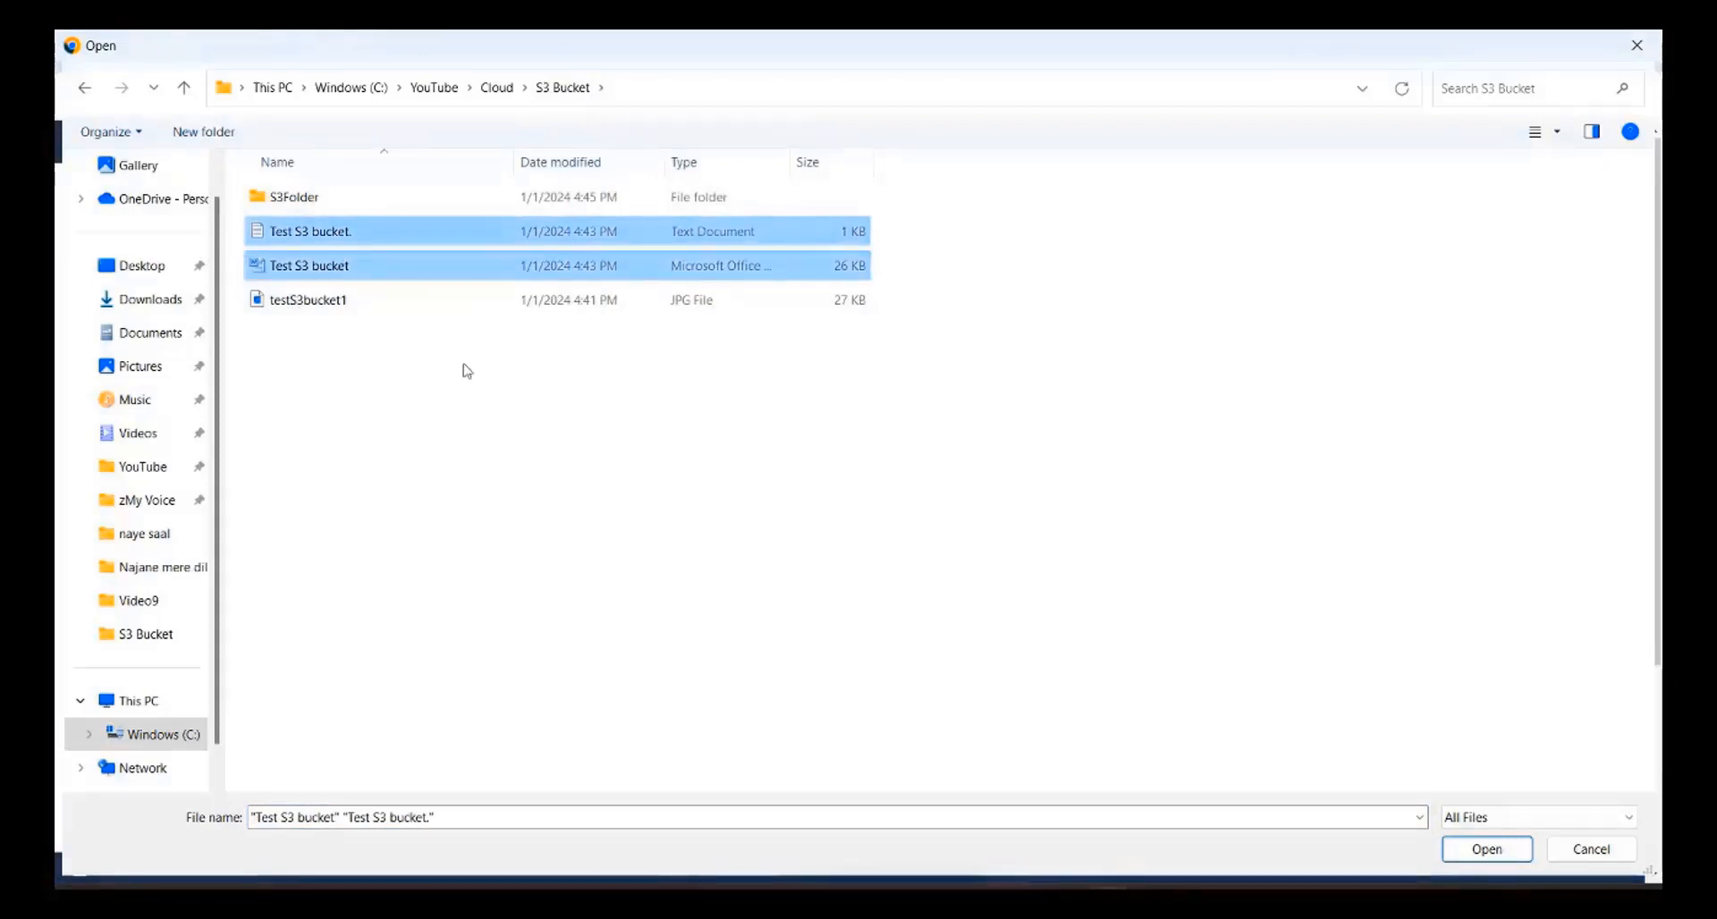
pyautogui.click(1487, 849)
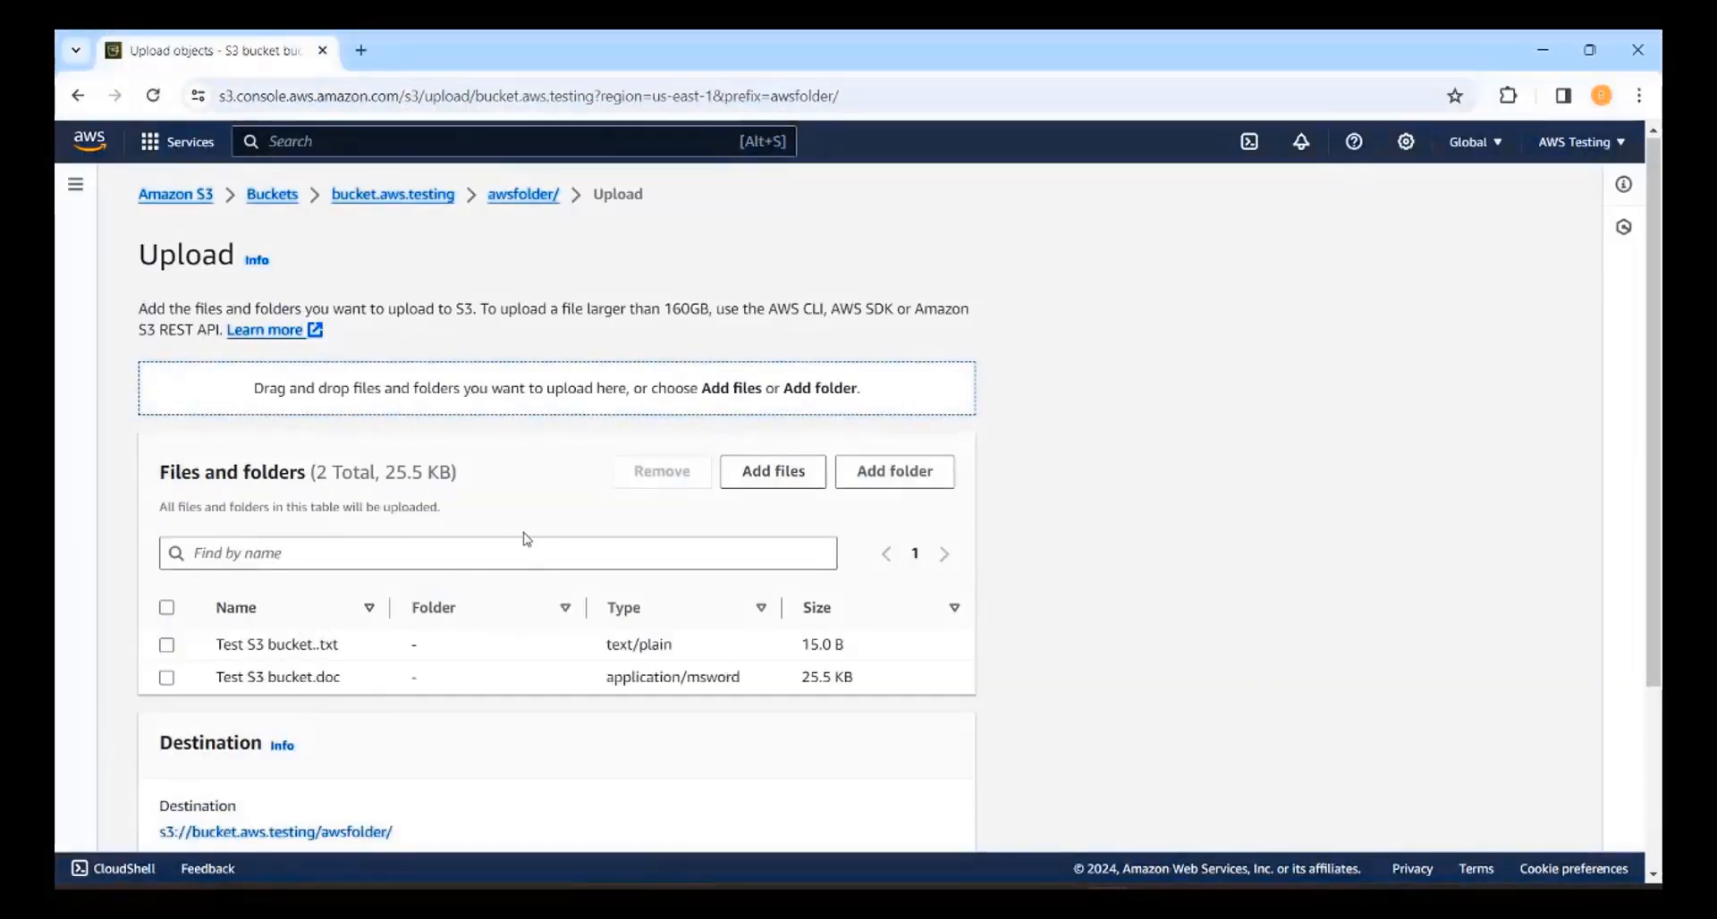
pyautogui.click(1653, 875)
pyautogui.scroll(-2, 1196, 783)
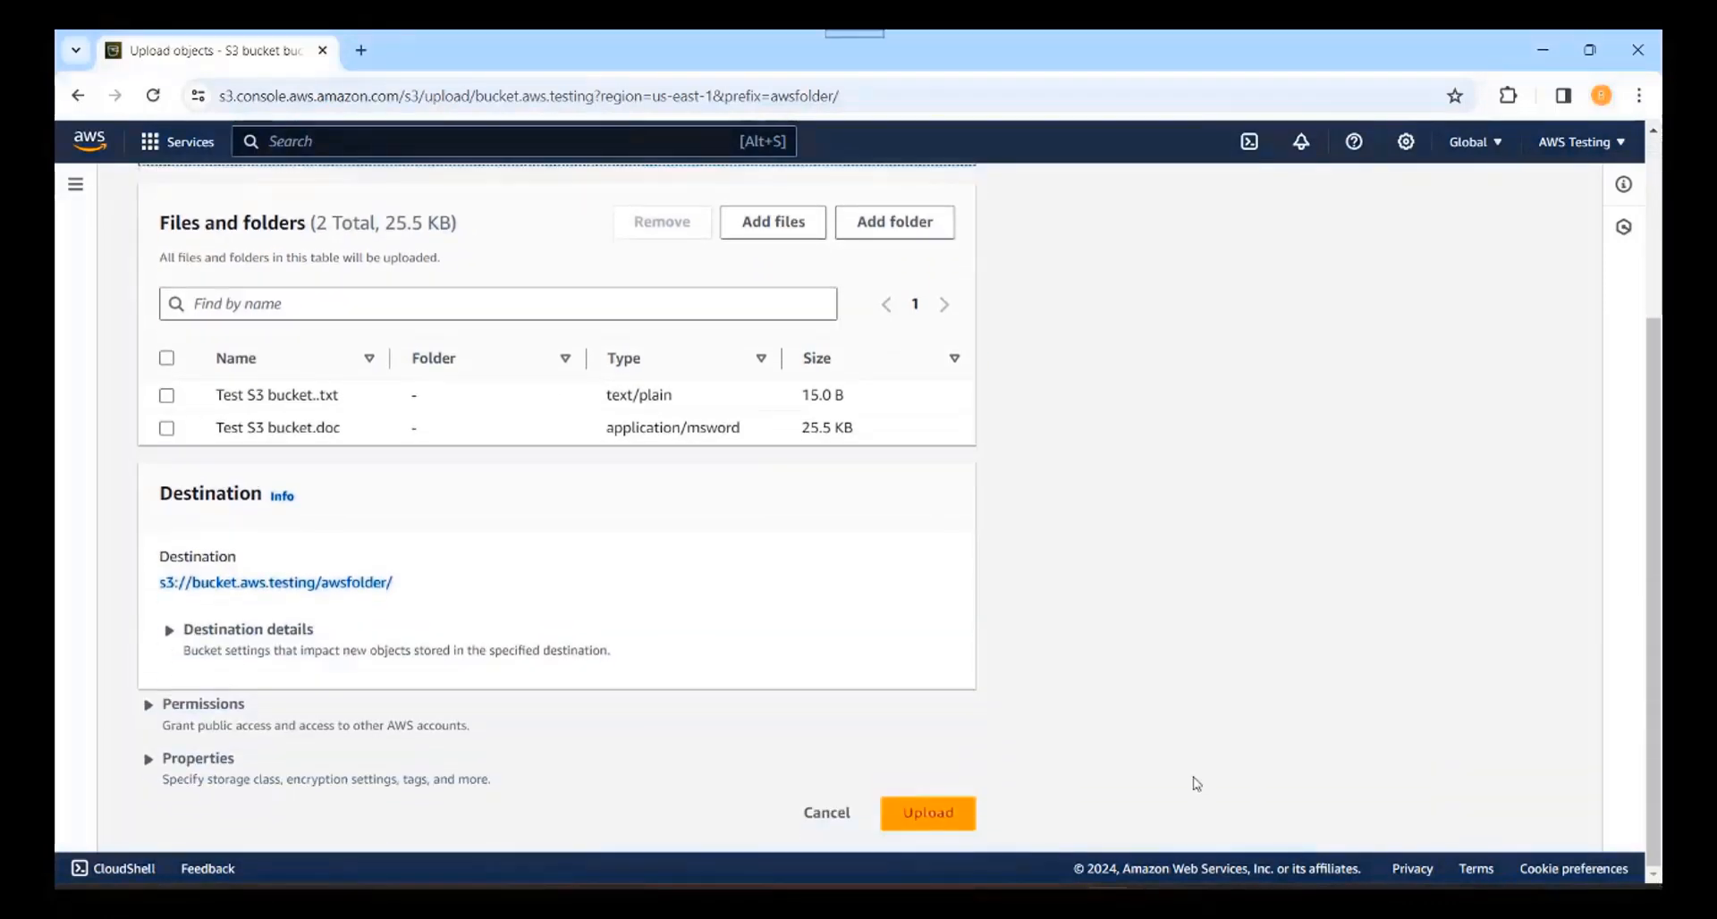
pyautogui.click(930, 818)
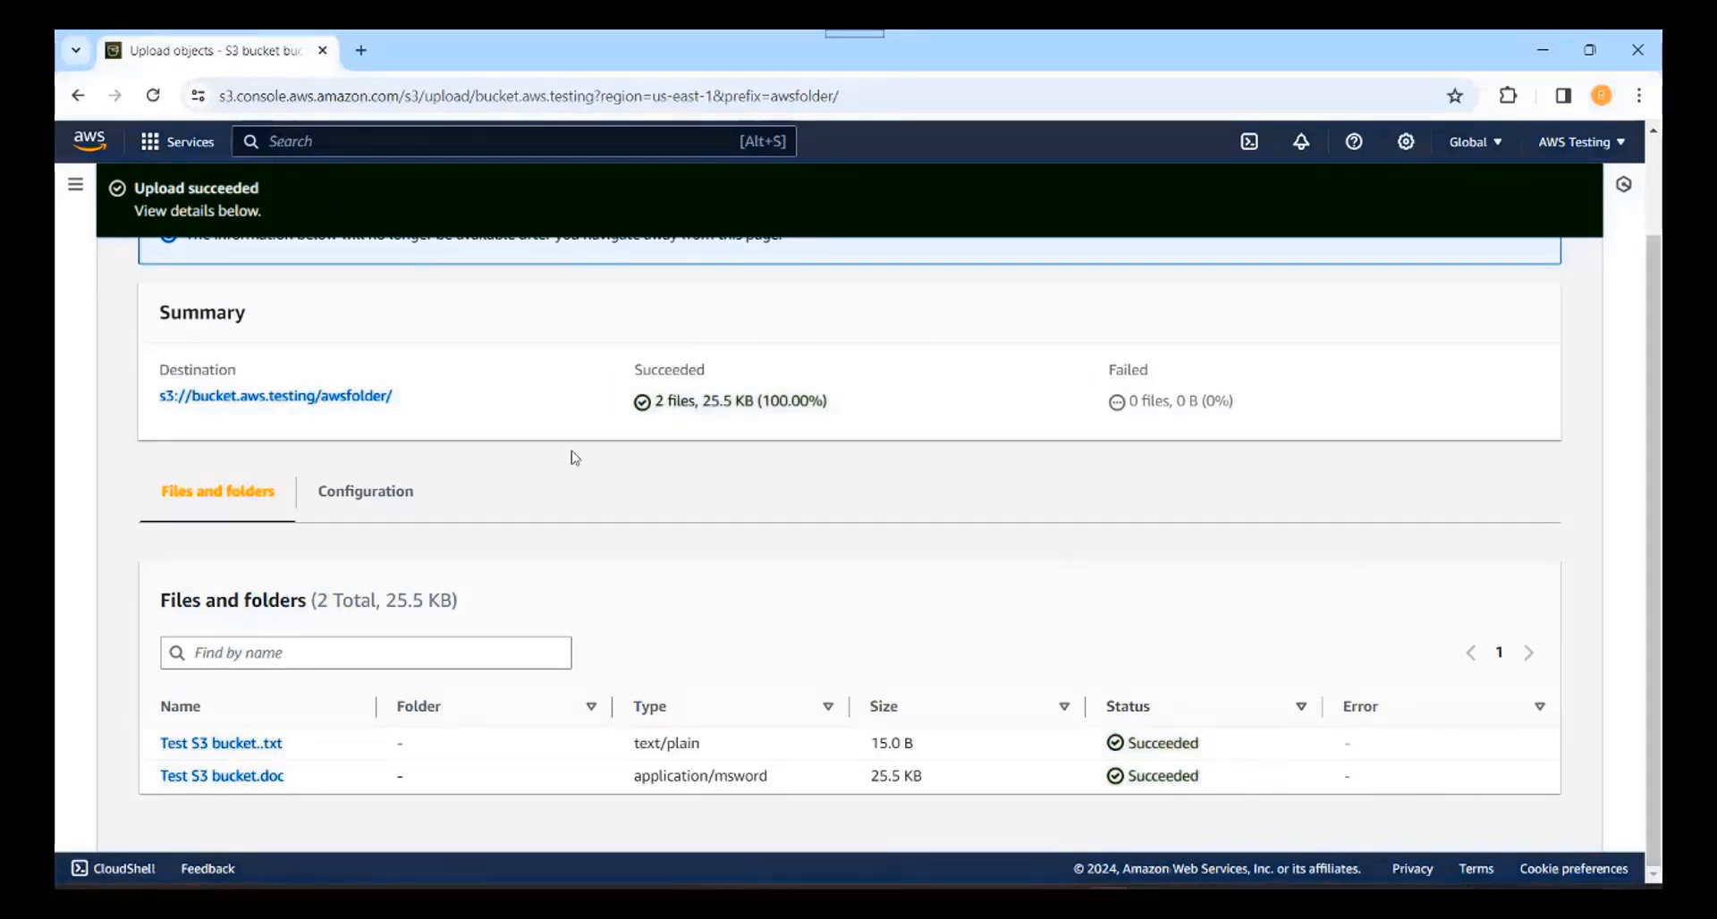
# Step: Inspect awsfolder/ and S3Folder/ contents, ending at the bucket.aws.testing root with 3 objects
pyautogui.click(228, 400)
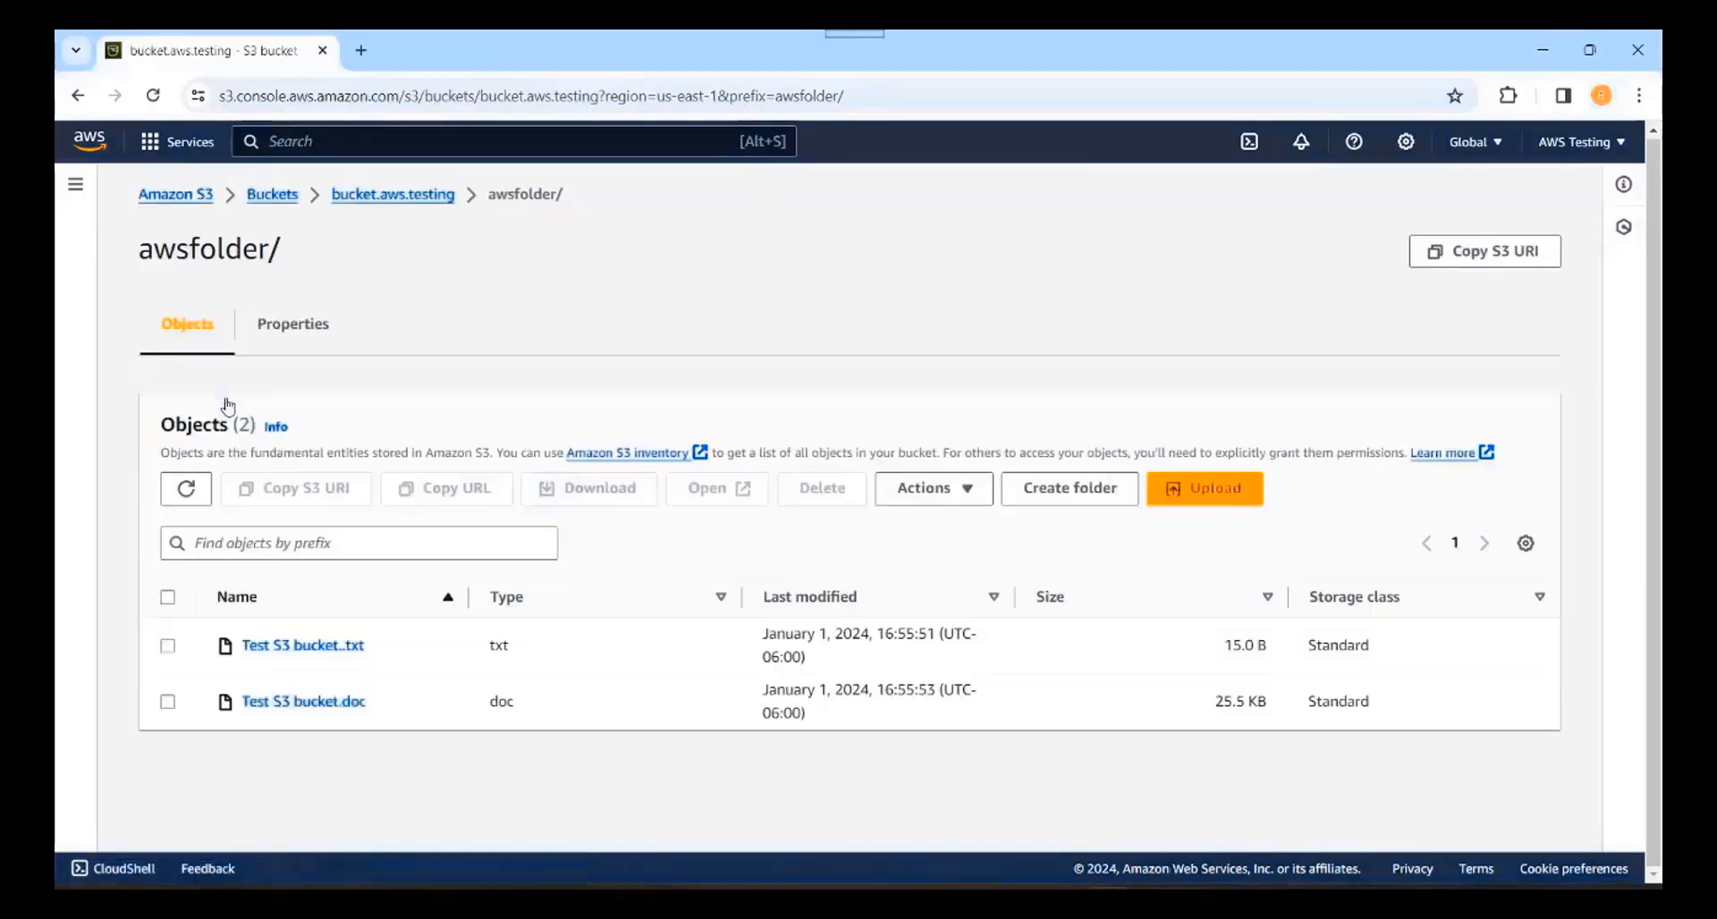
pyautogui.click(374, 195)
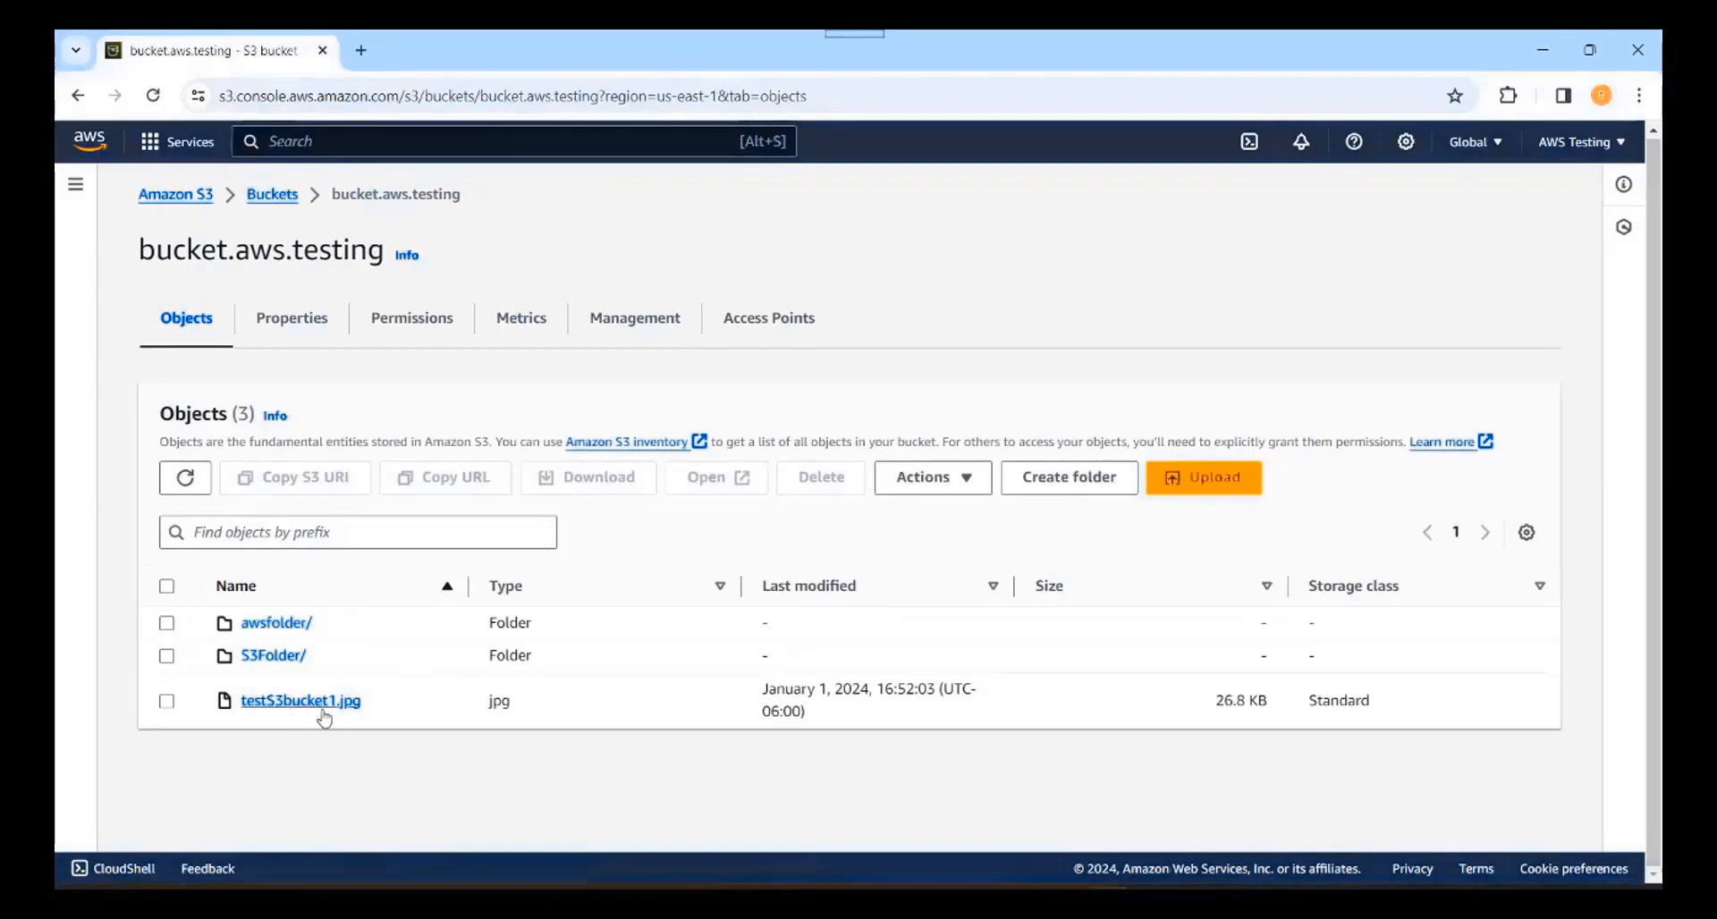
pyautogui.click(277, 624)
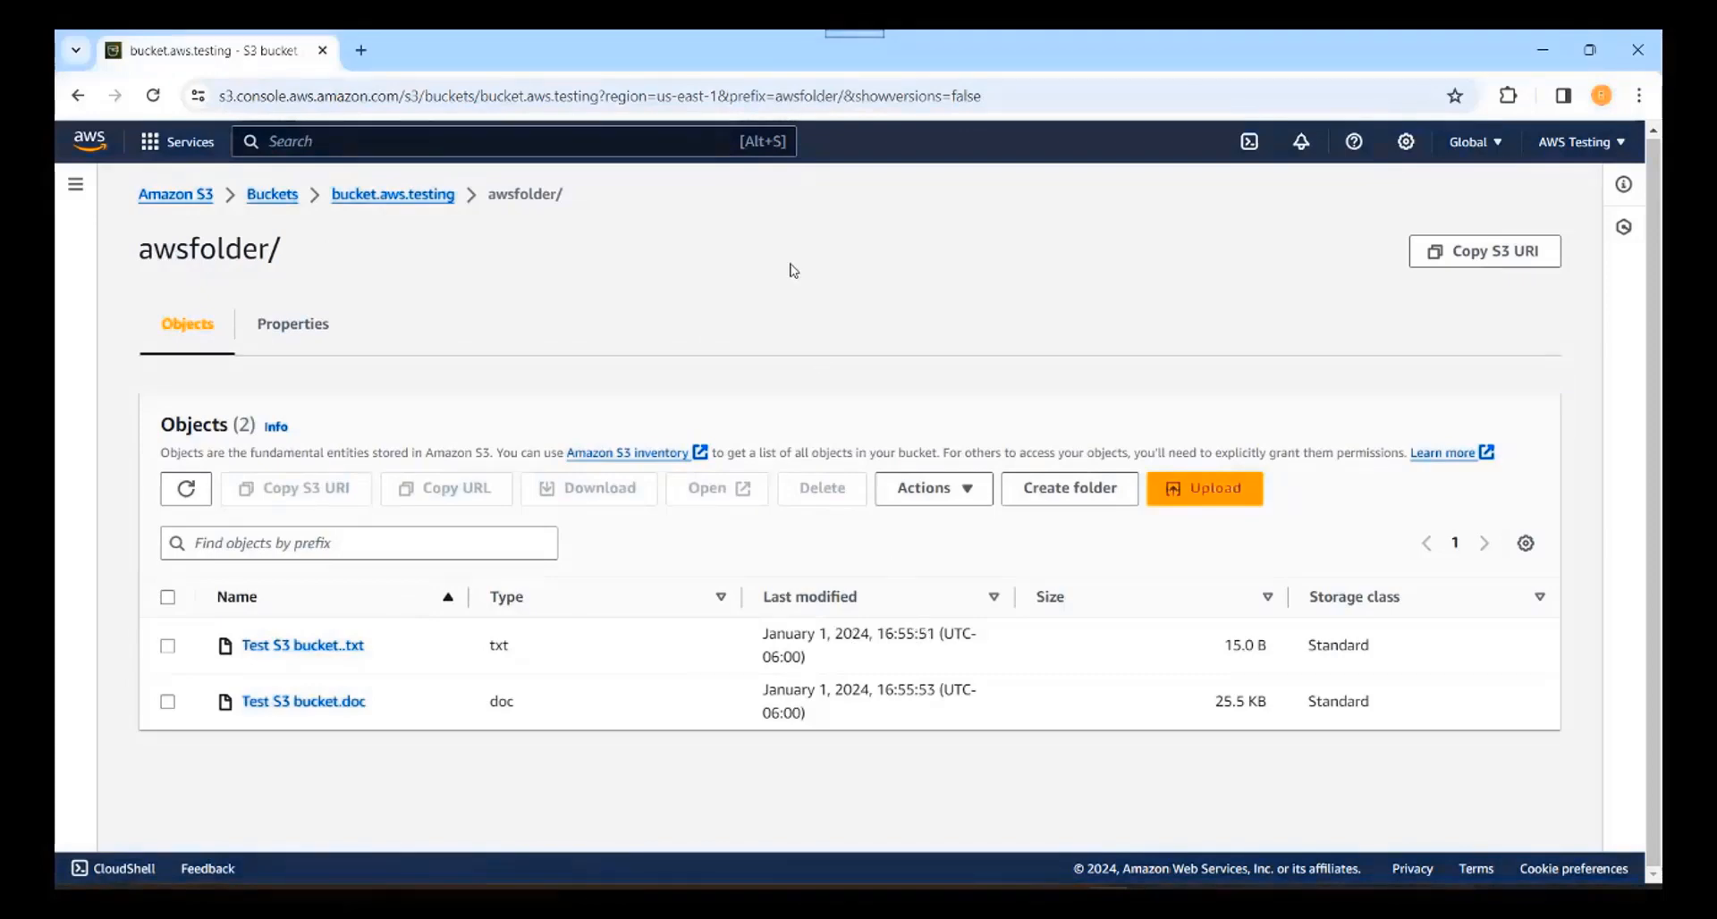
pyautogui.click(379, 198)
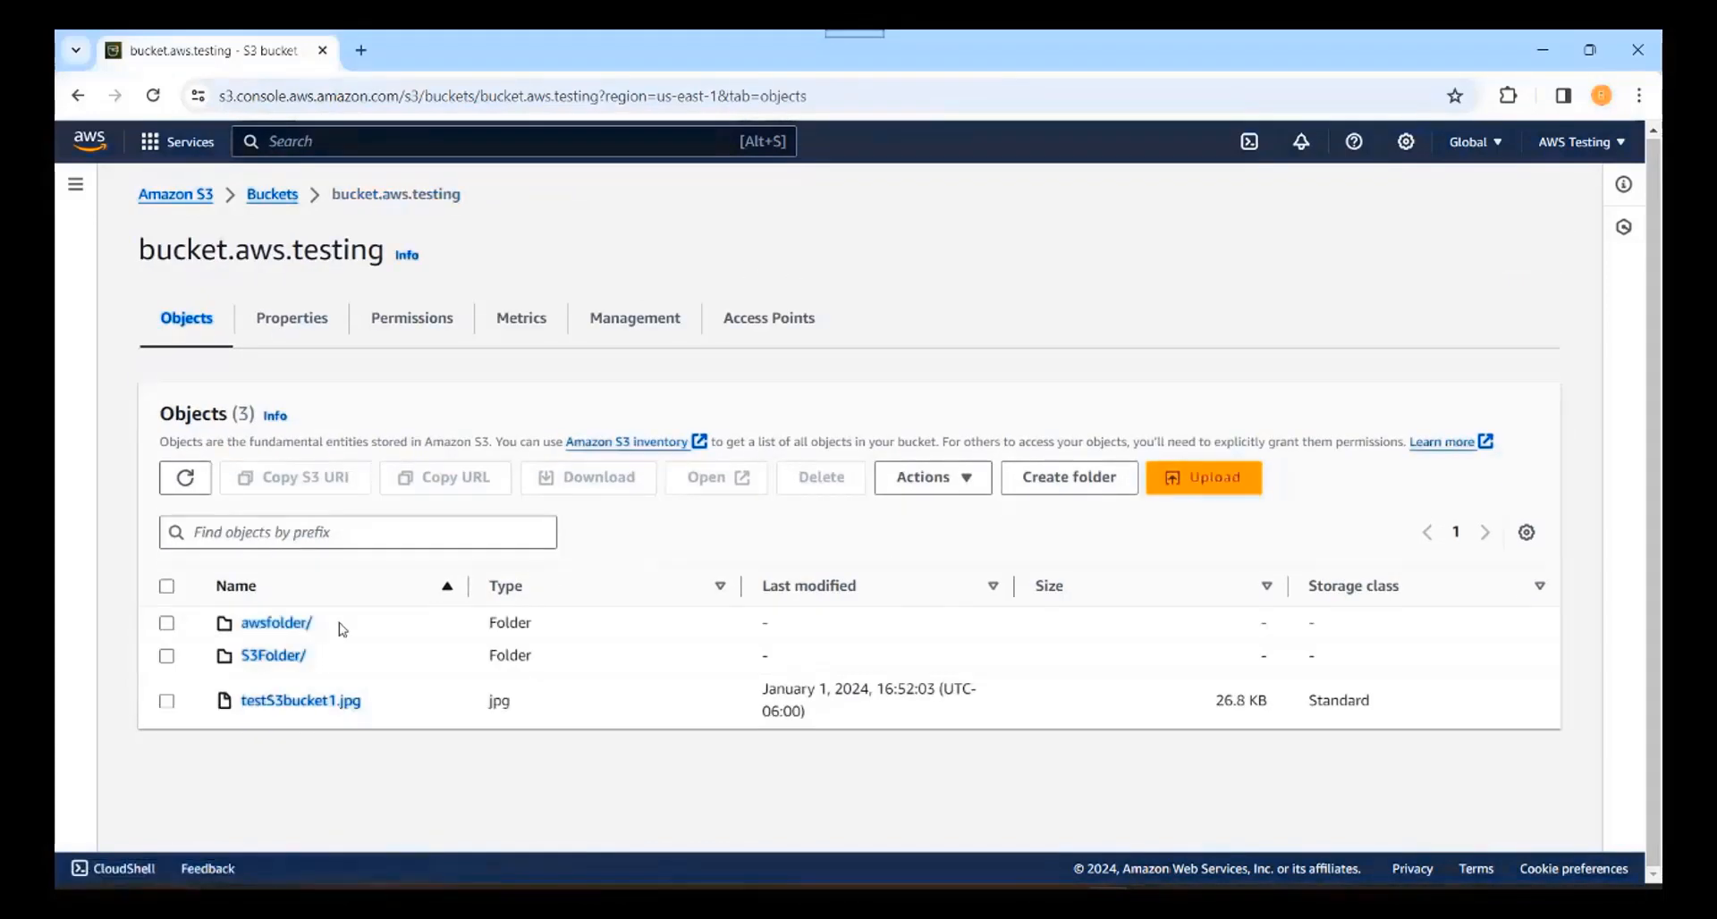
pyautogui.click(273, 658)
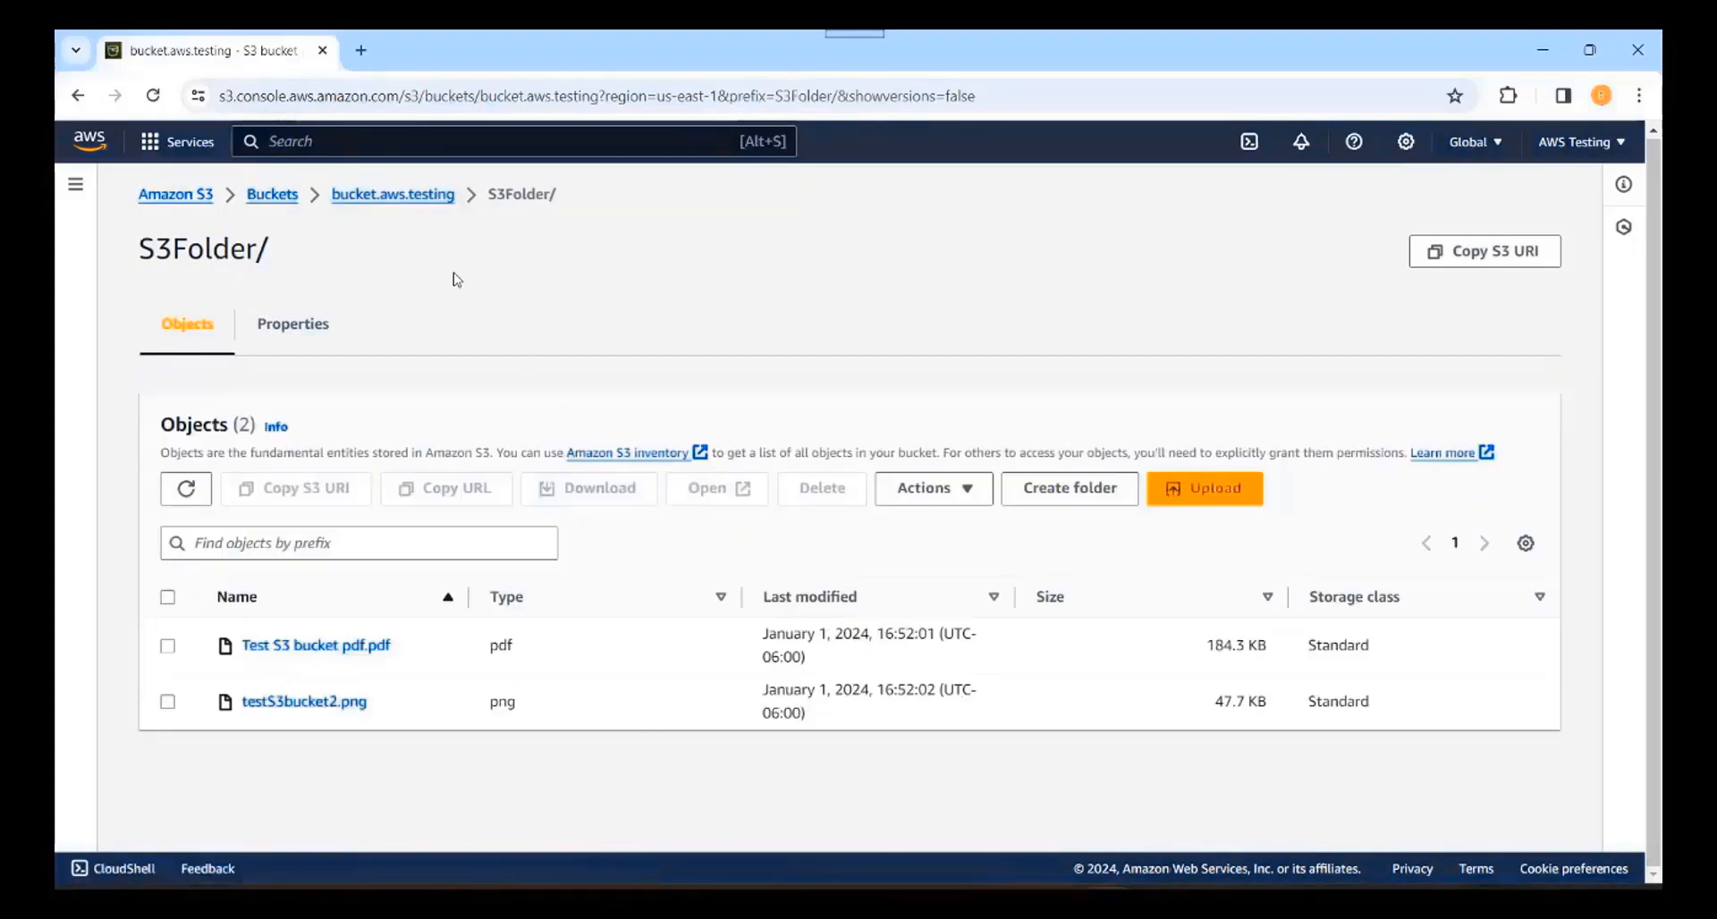
pyautogui.click(391, 200)
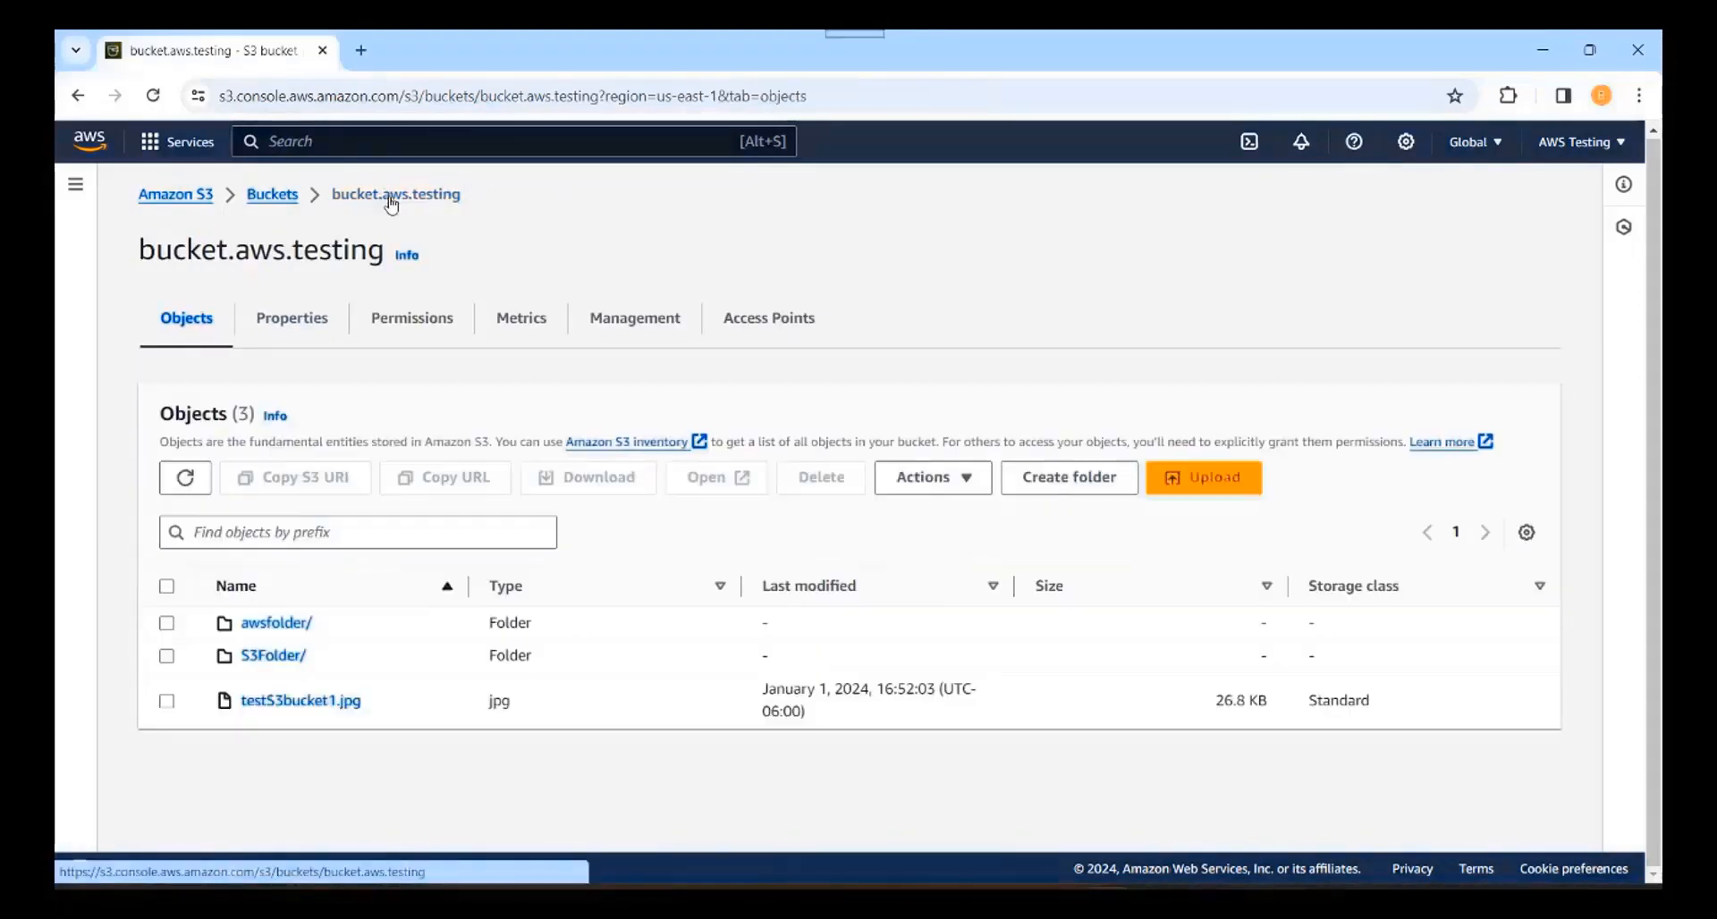
pyautogui.click(304, 701)
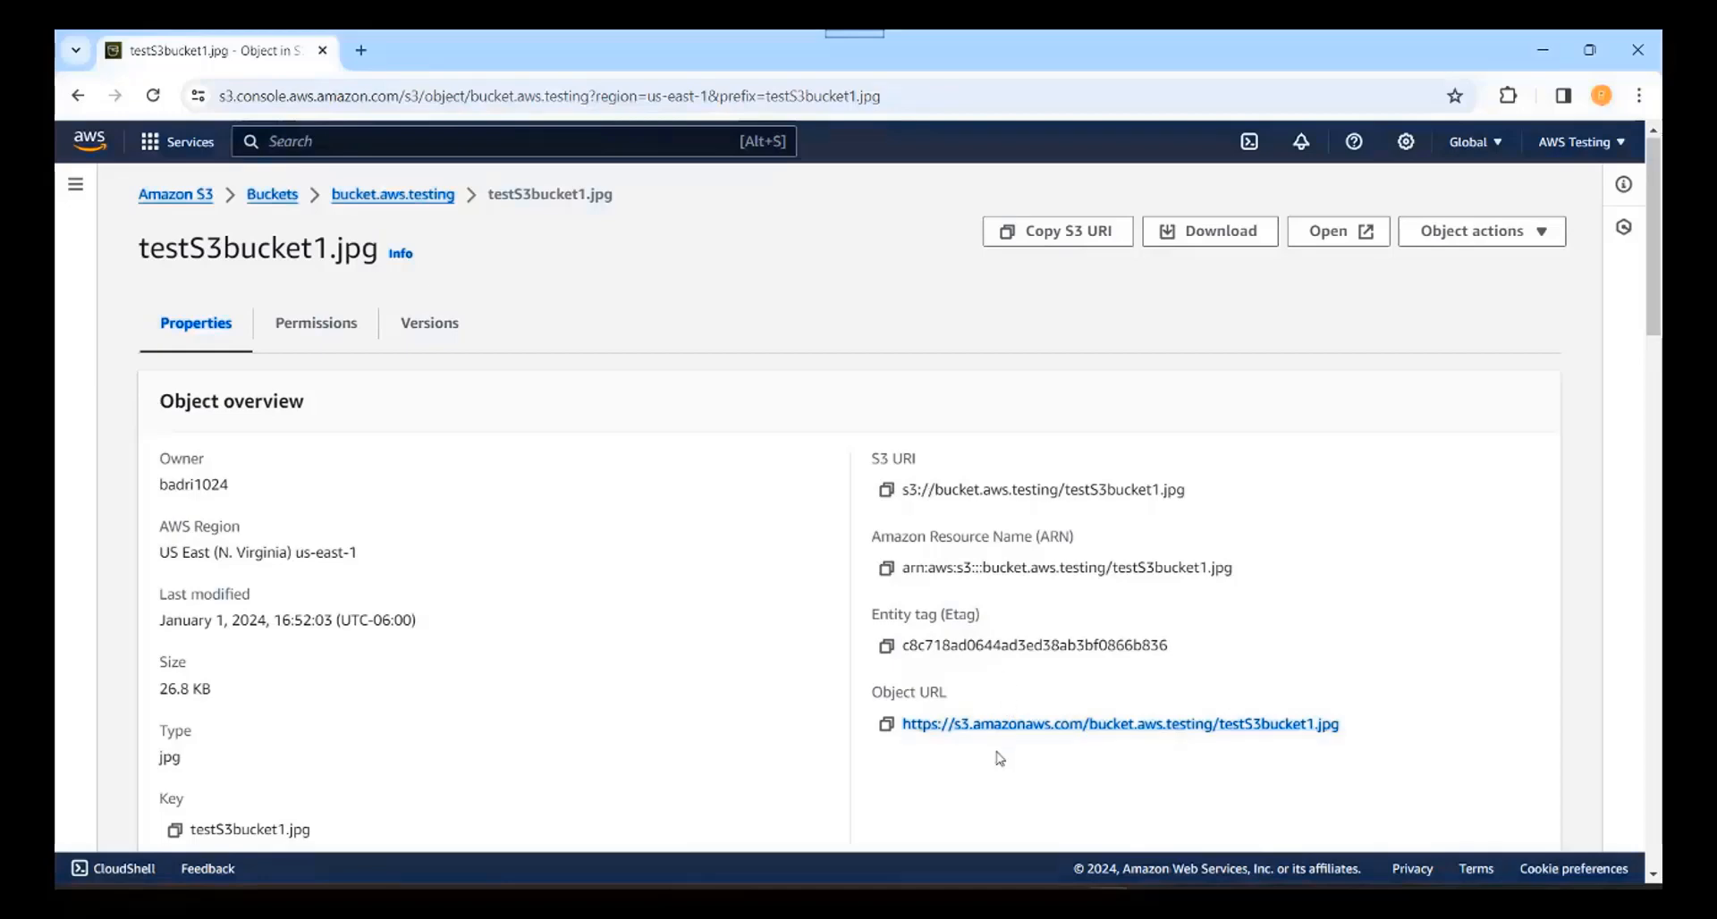
pyautogui.moveTo(864, 701); pyautogui.dragTo(953, 698)
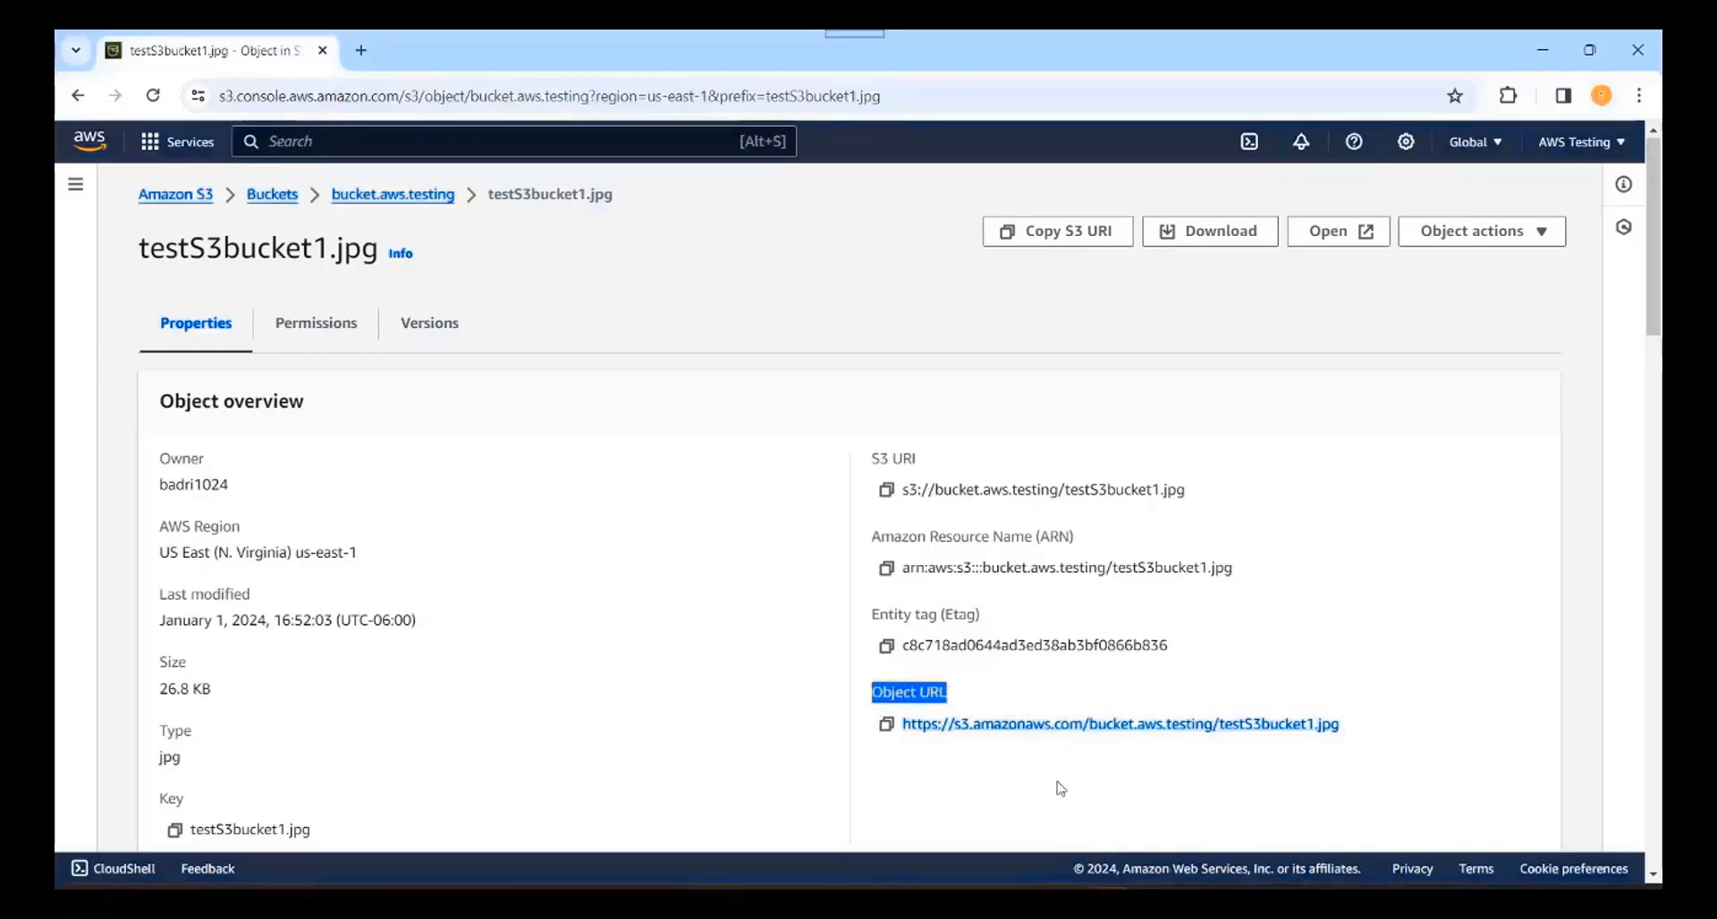
pyautogui.click(1062, 726)
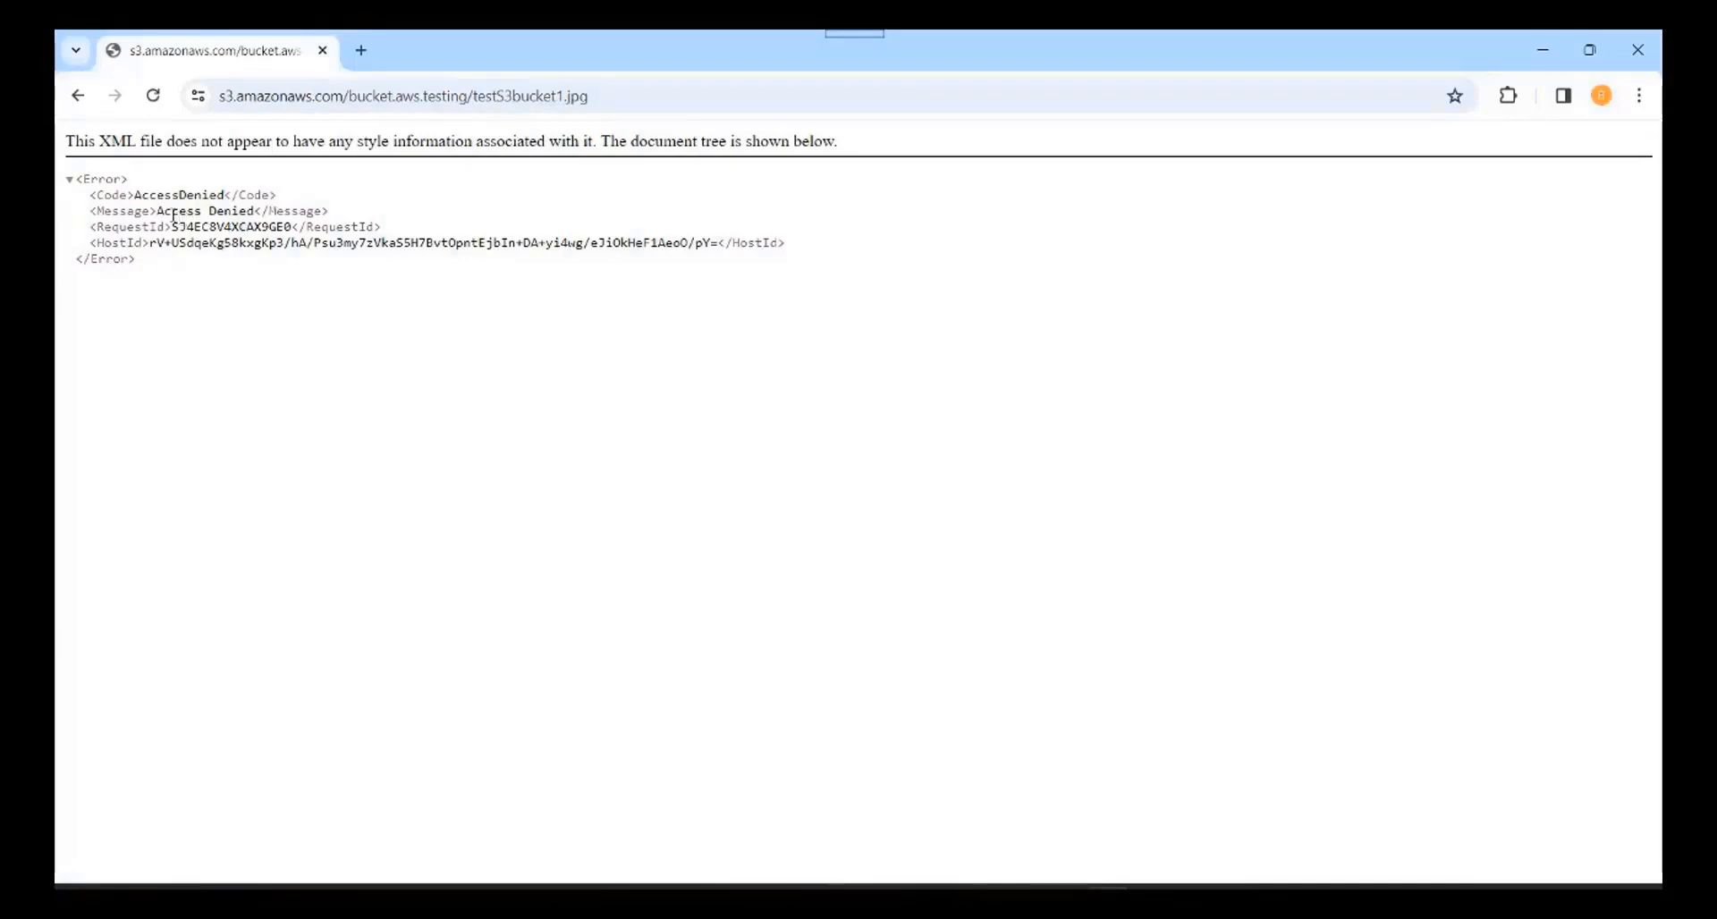
pyautogui.moveTo(141, 194); pyautogui.dragTo(223, 195)
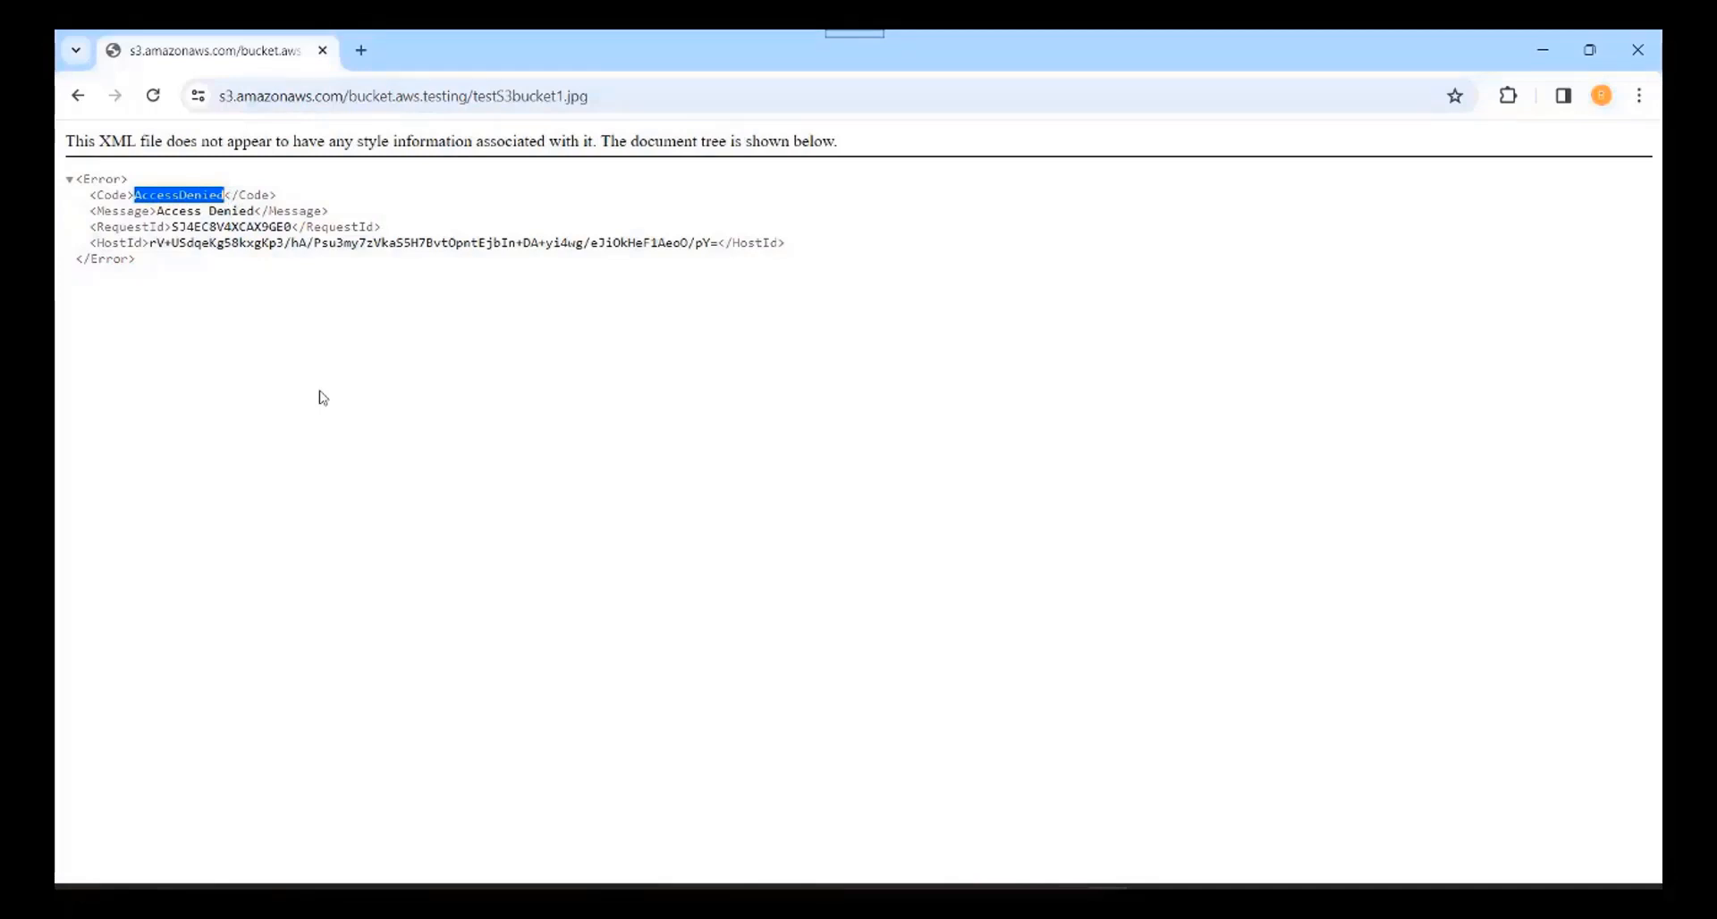
pyautogui.click(514, 512)
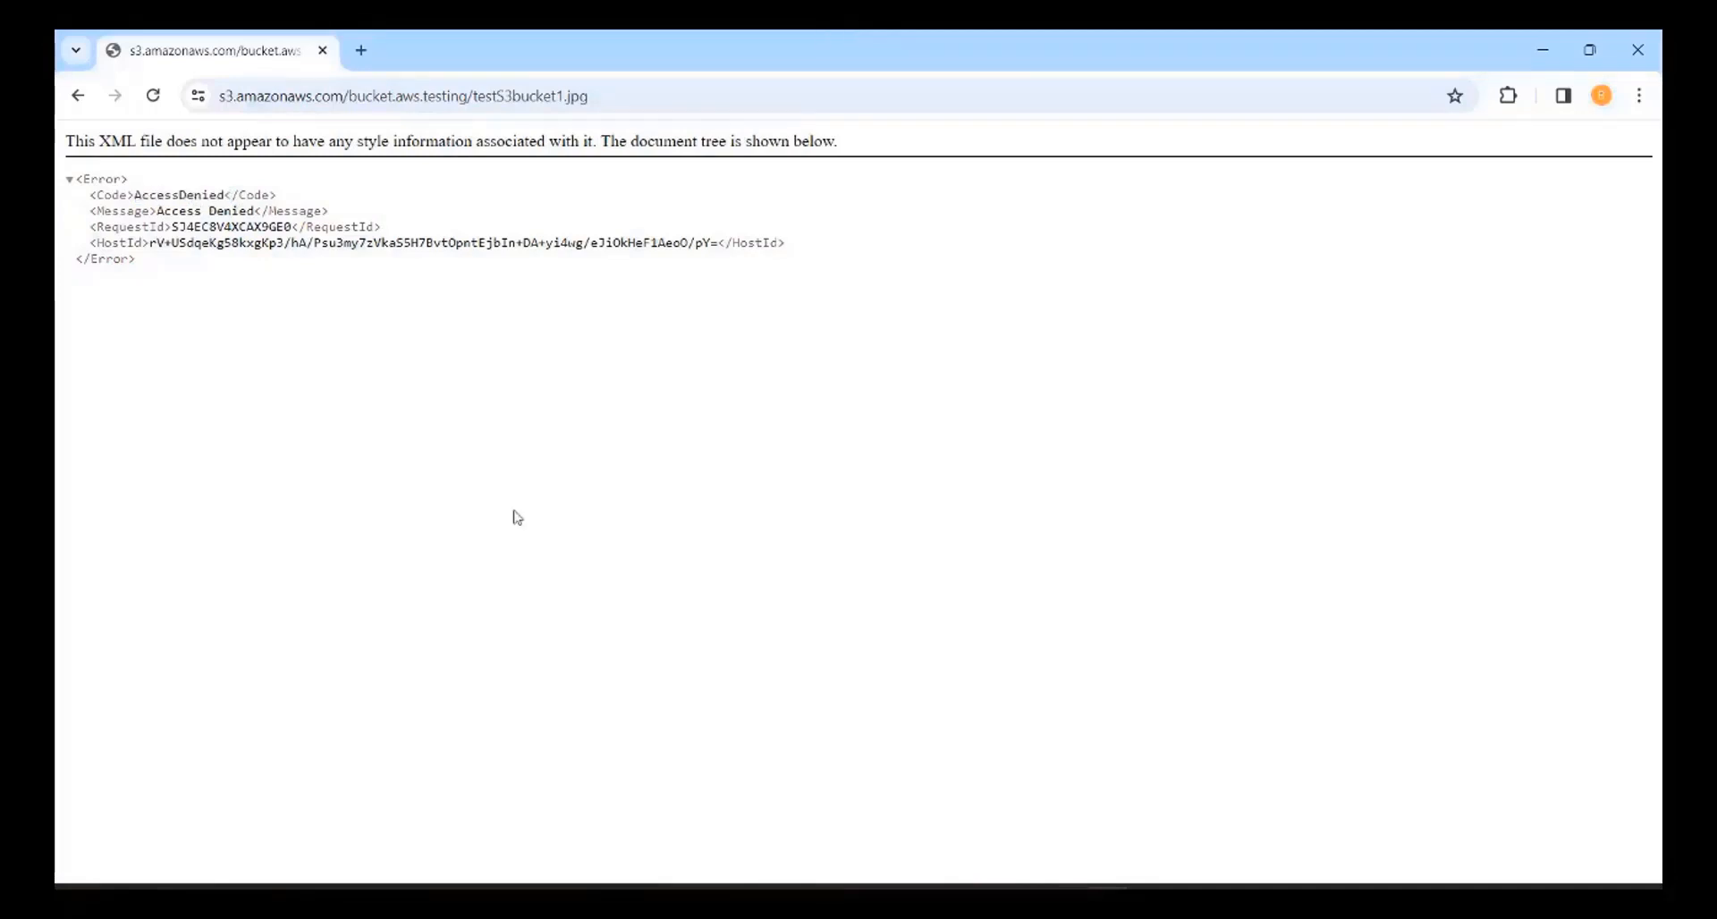
pyautogui.click(87, 99)
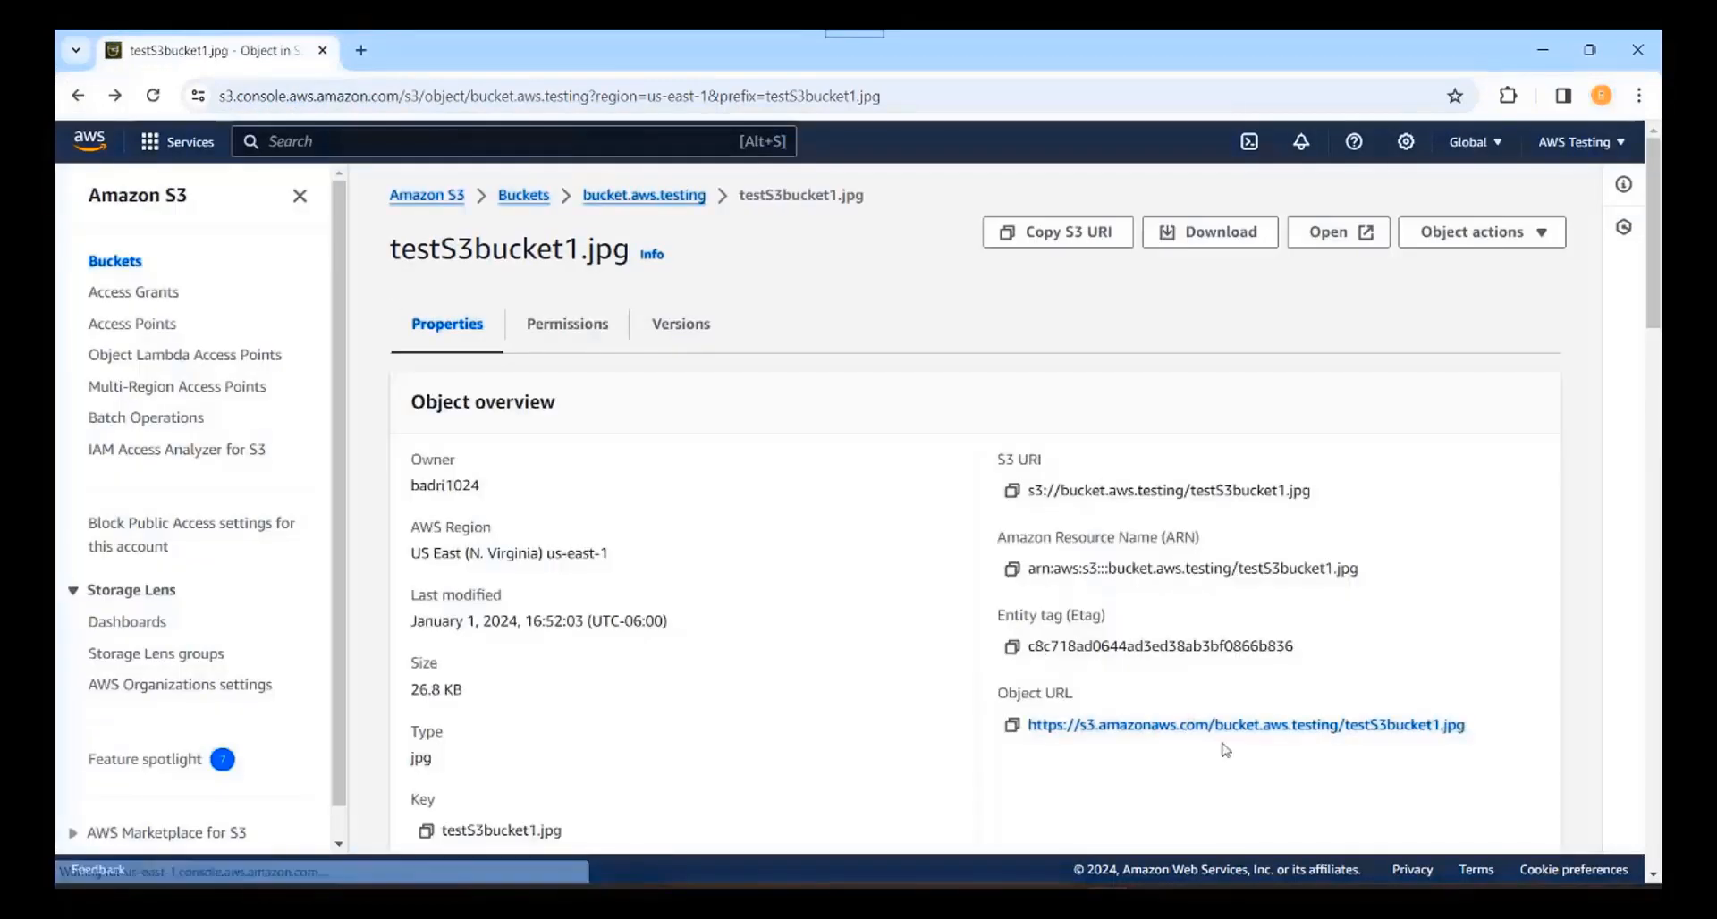
# Step: Load testS3bucket1.jpg's object URL in a new tab, which returns AccessDenied
pyautogui.click(1010, 725)
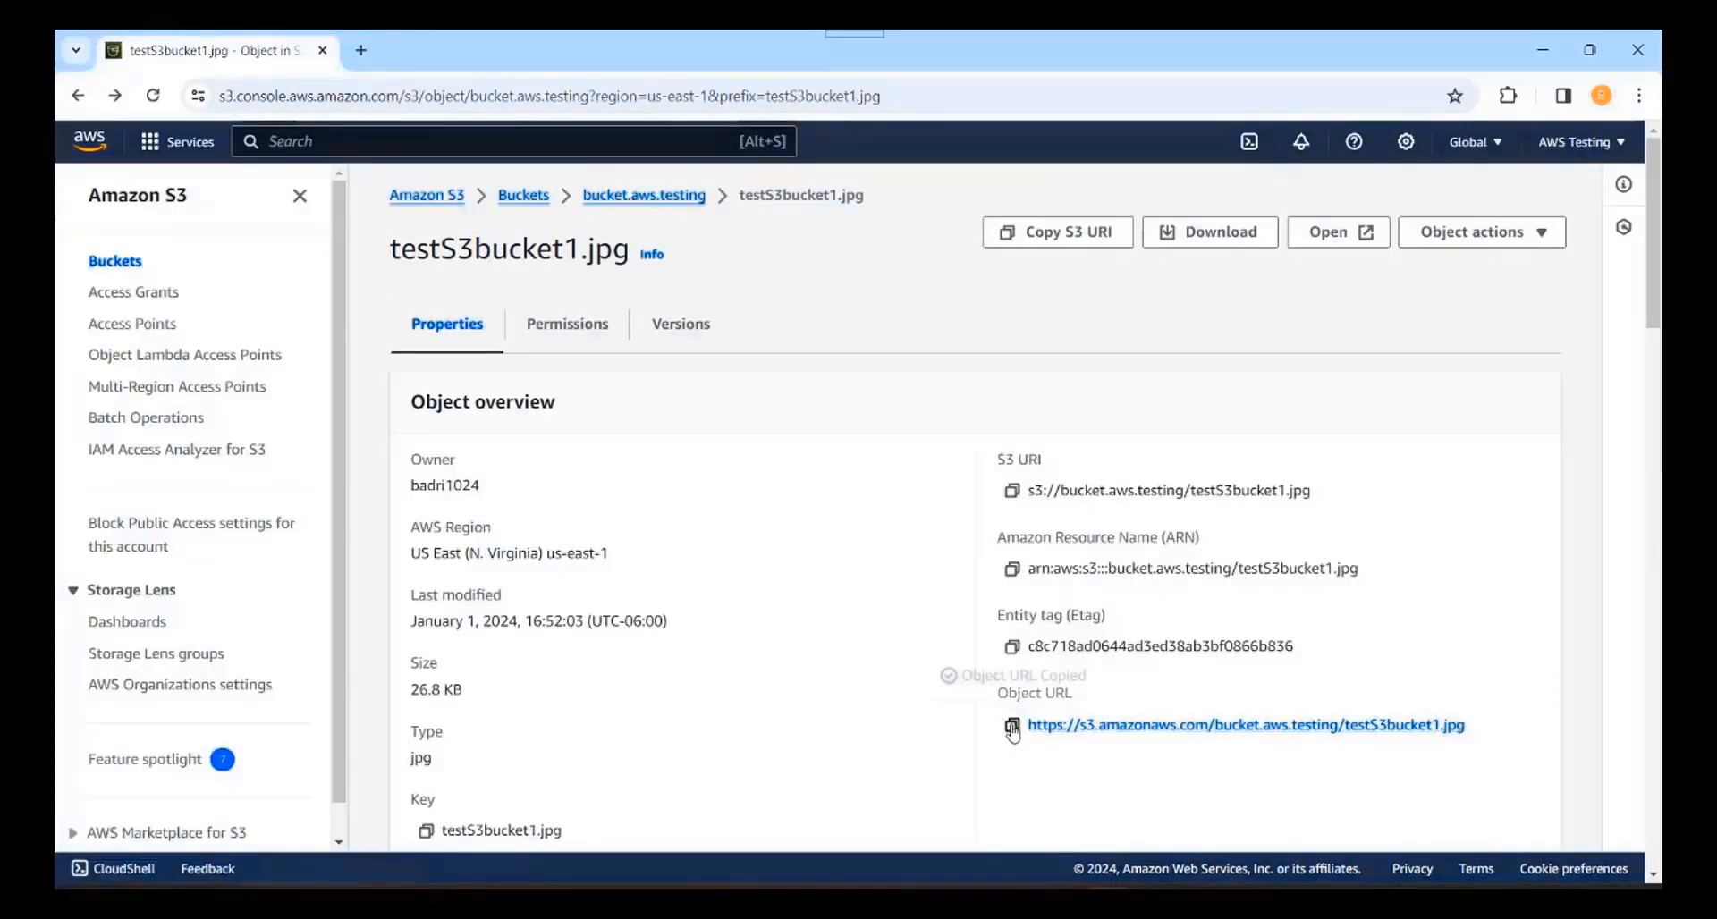
pyautogui.click(361, 49)
pyautogui.rightClick(396, 91)
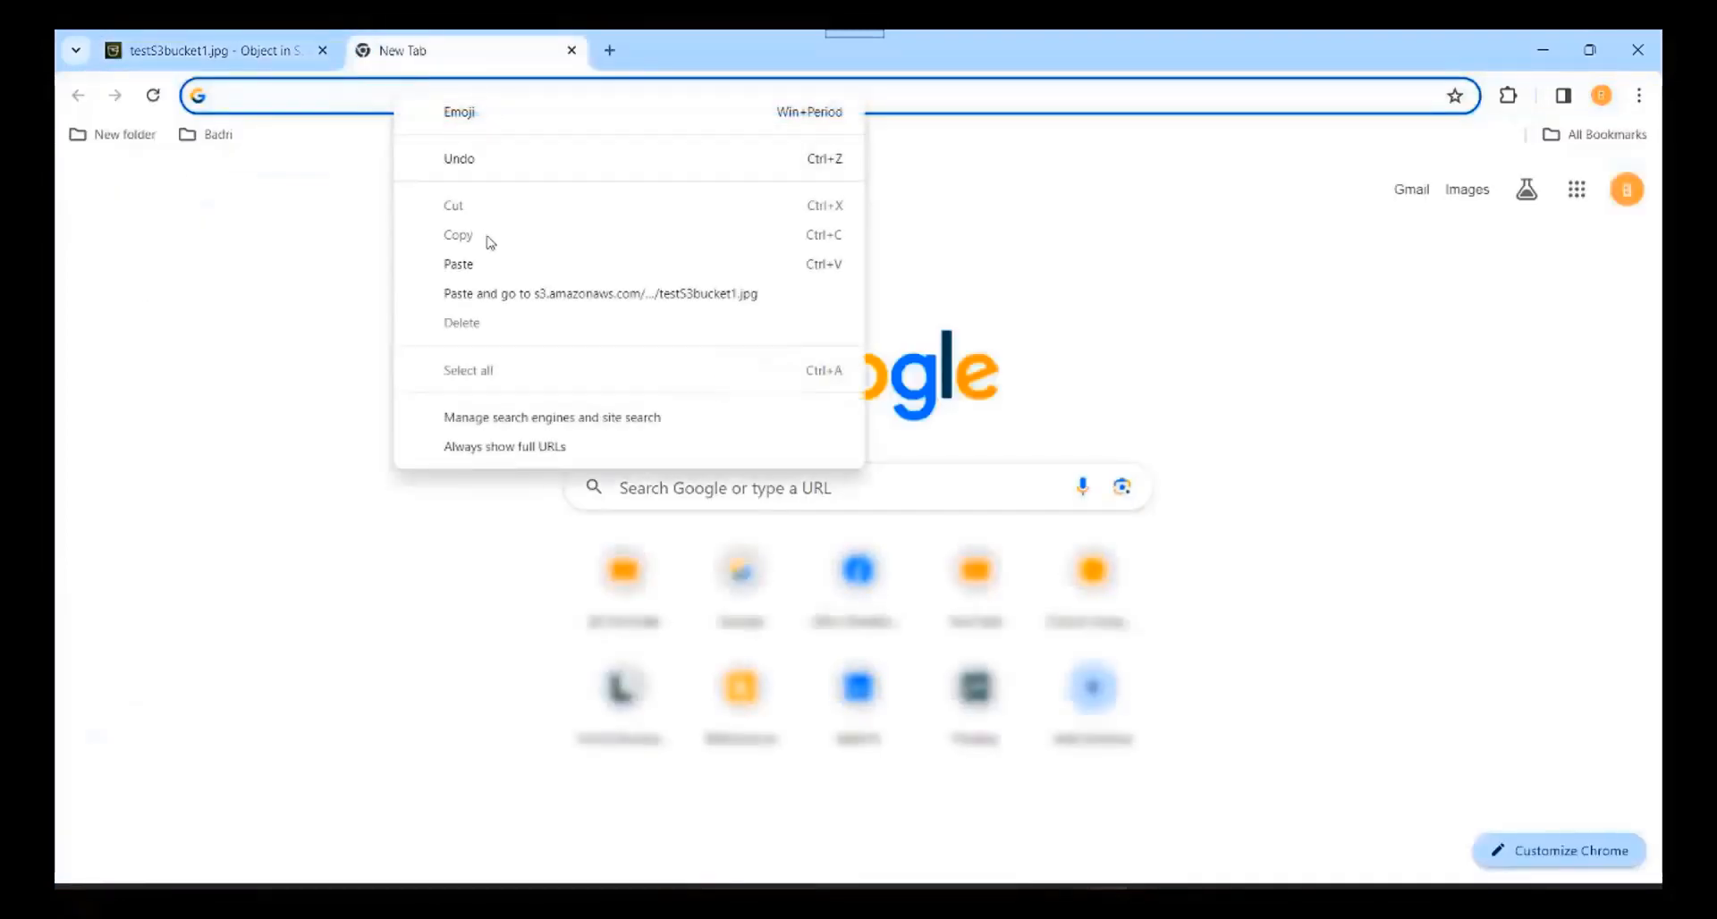
pyautogui.click(526, 295)
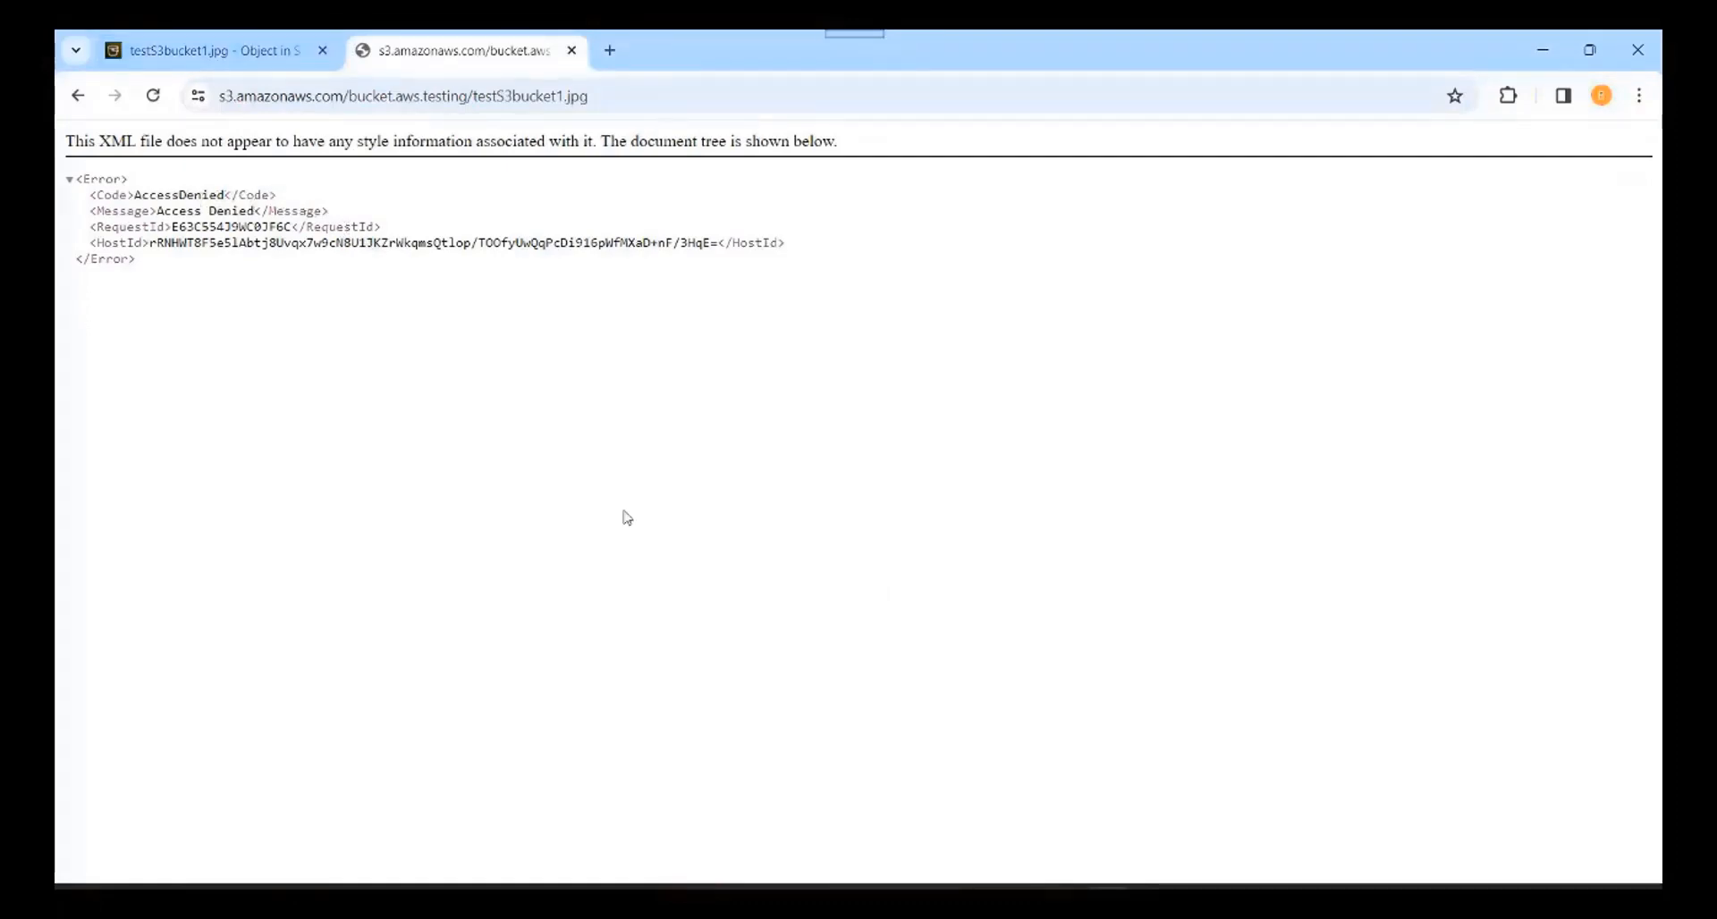
pyautogui.click(225, 53)
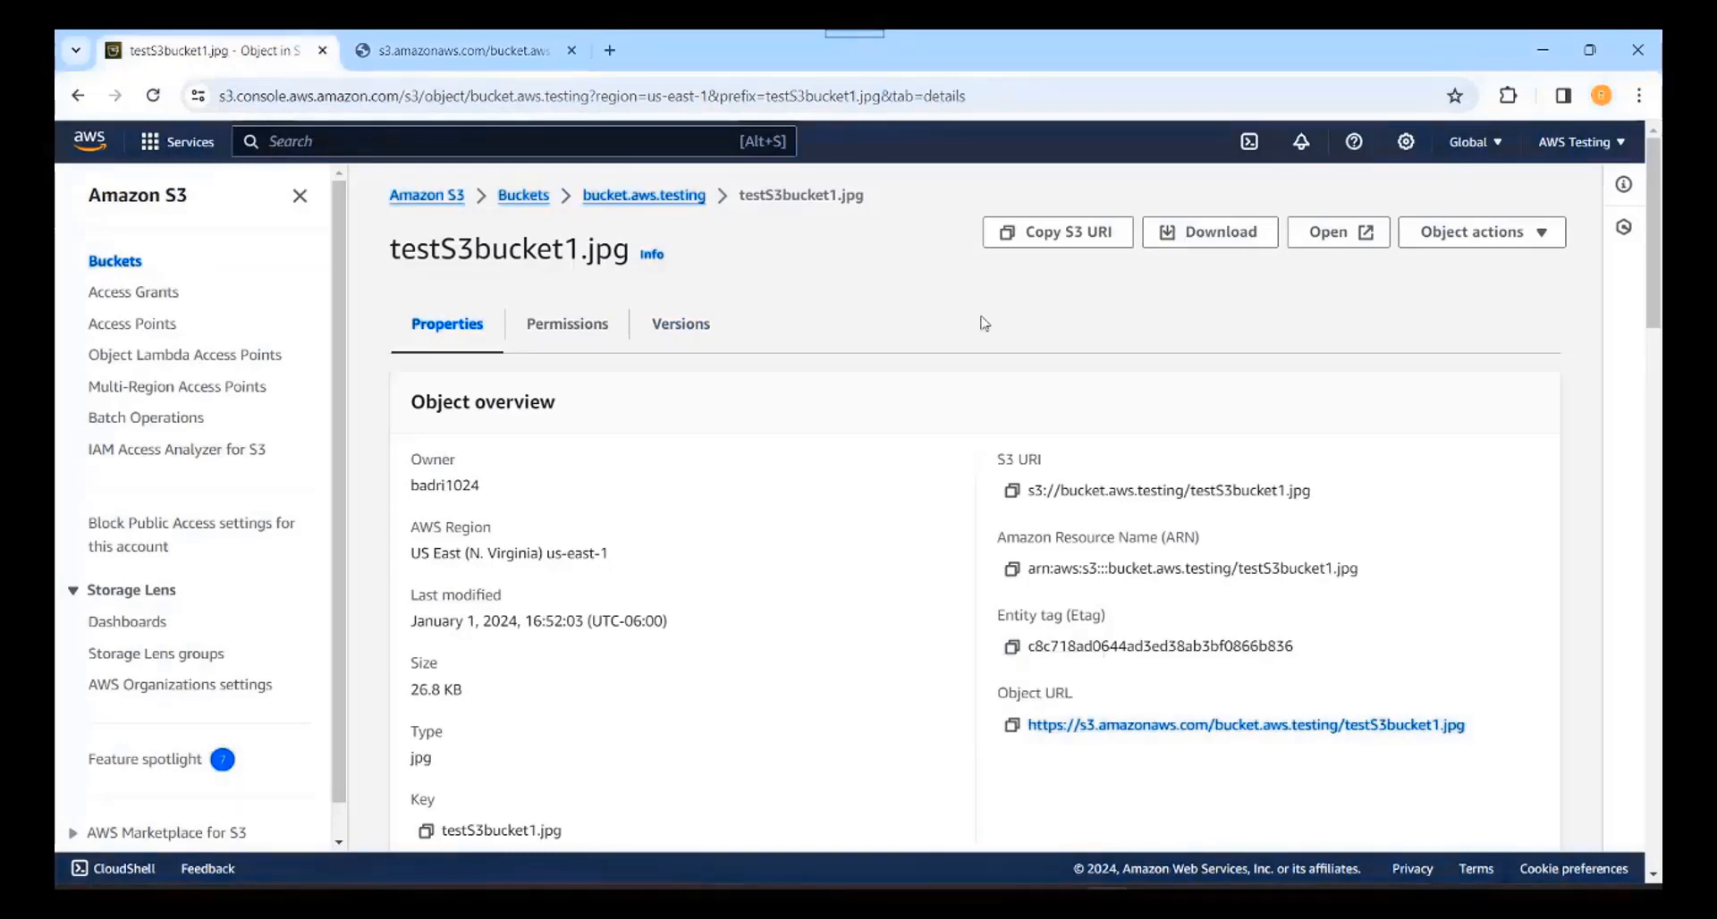
# Step: Preview testS3bucket1.jpg, then download the 26.8 KB file and view it in Photos
pyautogui.click(1329, 236)
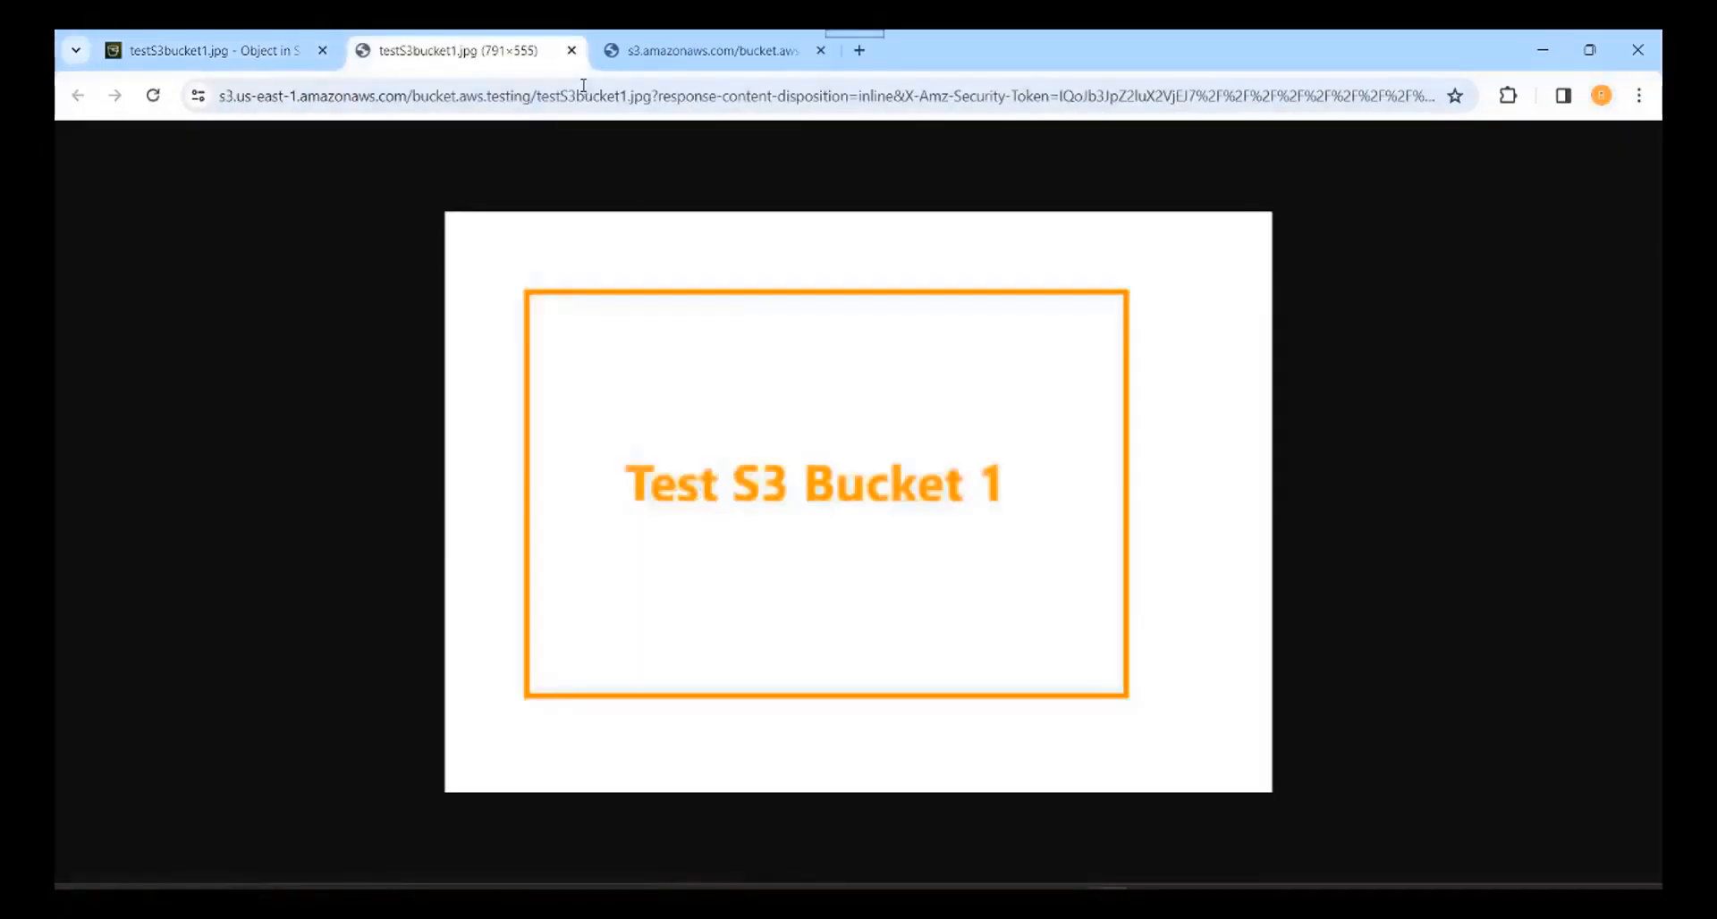
pyautogui.click(571, 50)
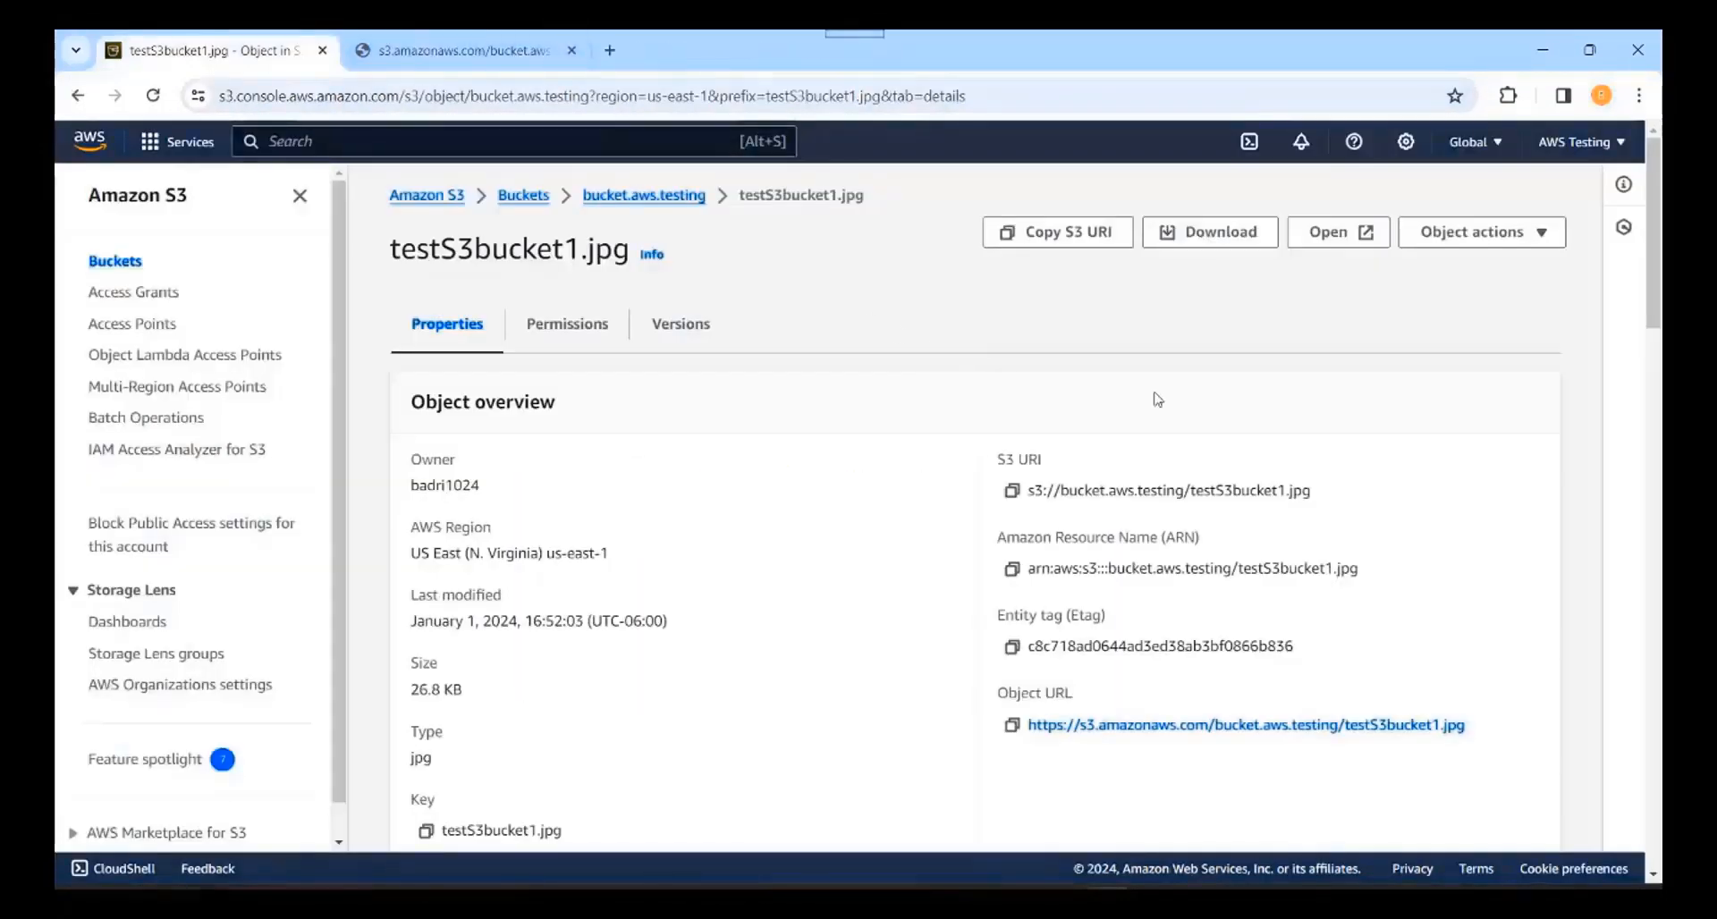
pyautogui.click(1213, 236)
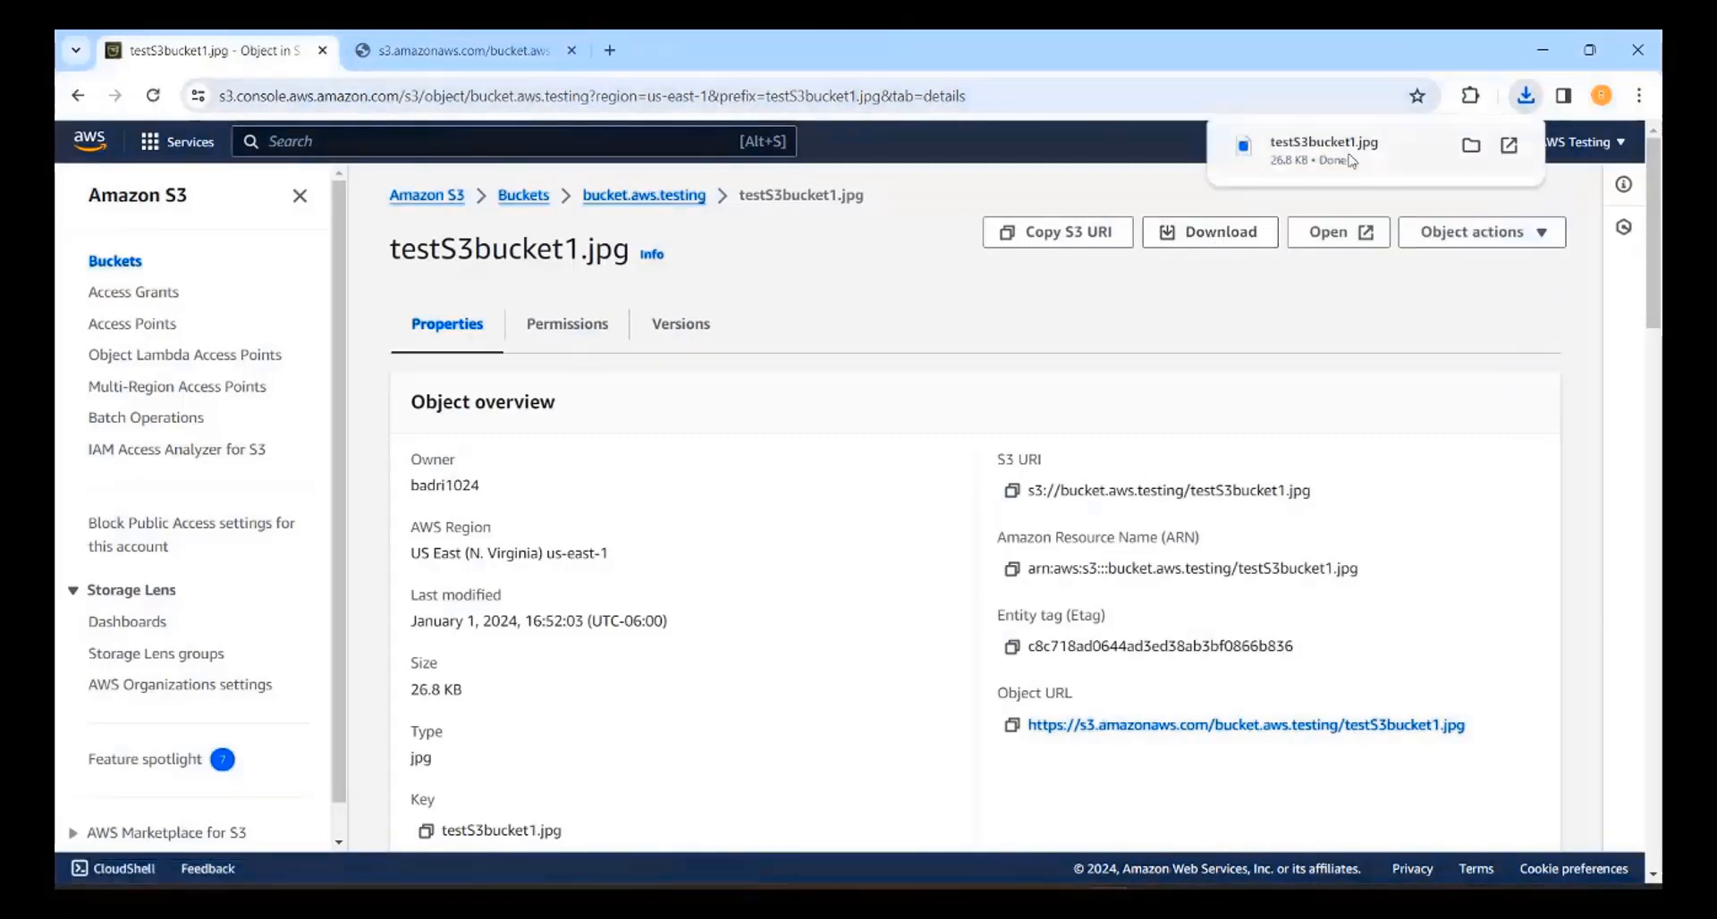
pyautogui.click(1323, 151)
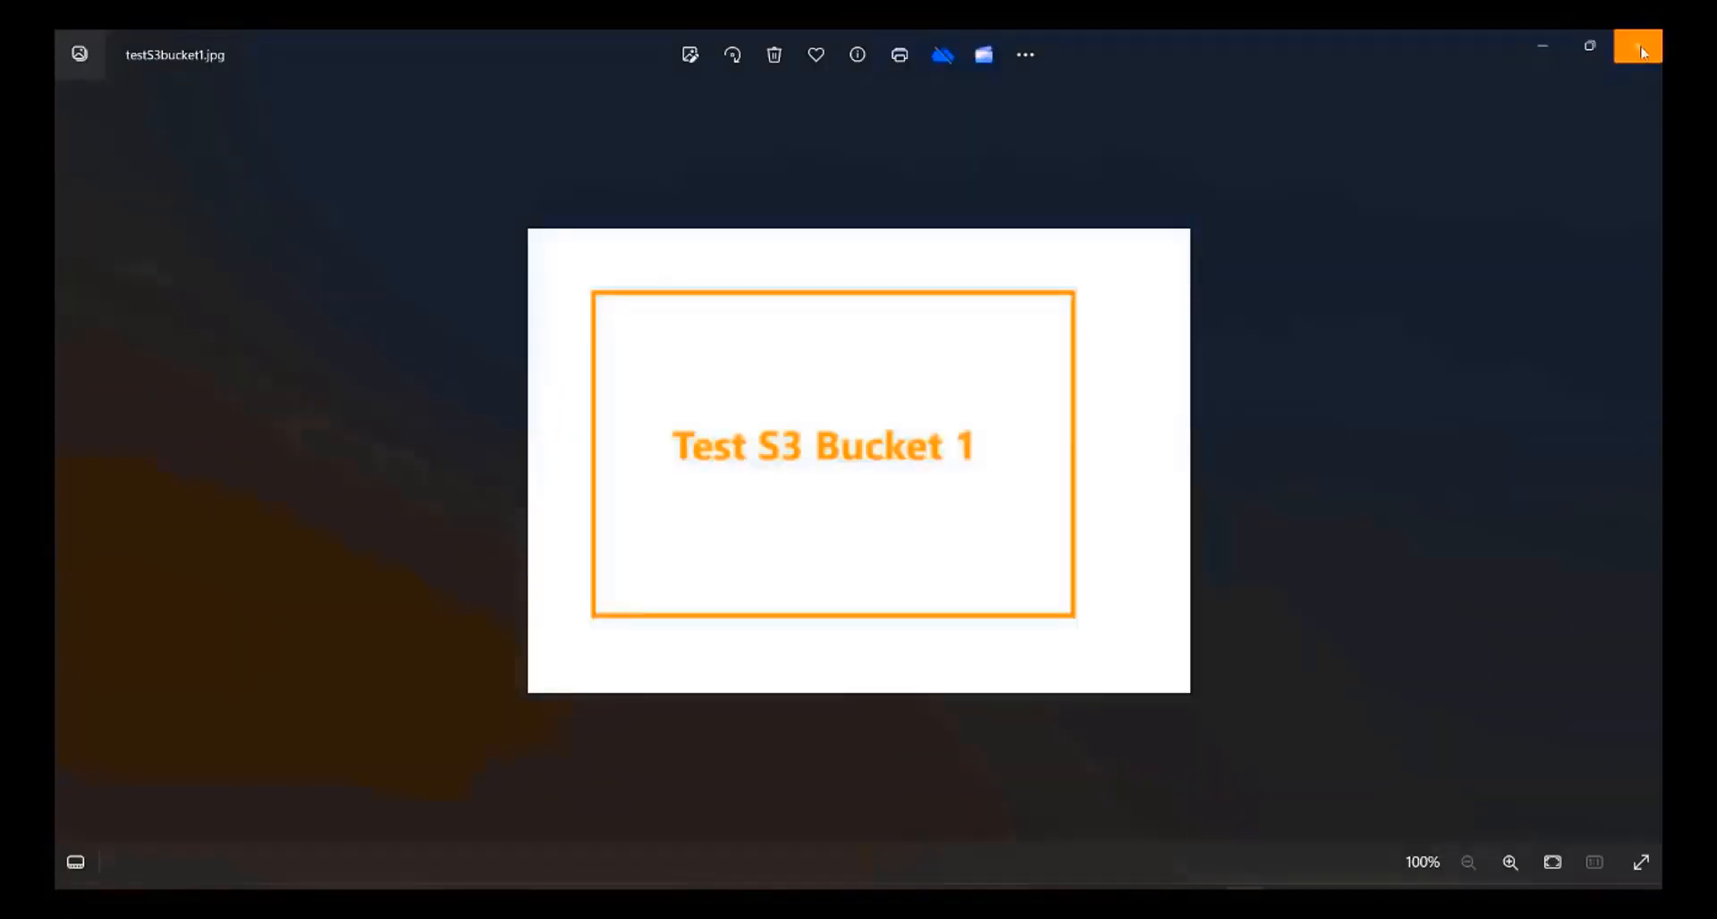
pyautogui.click(1641, 53)
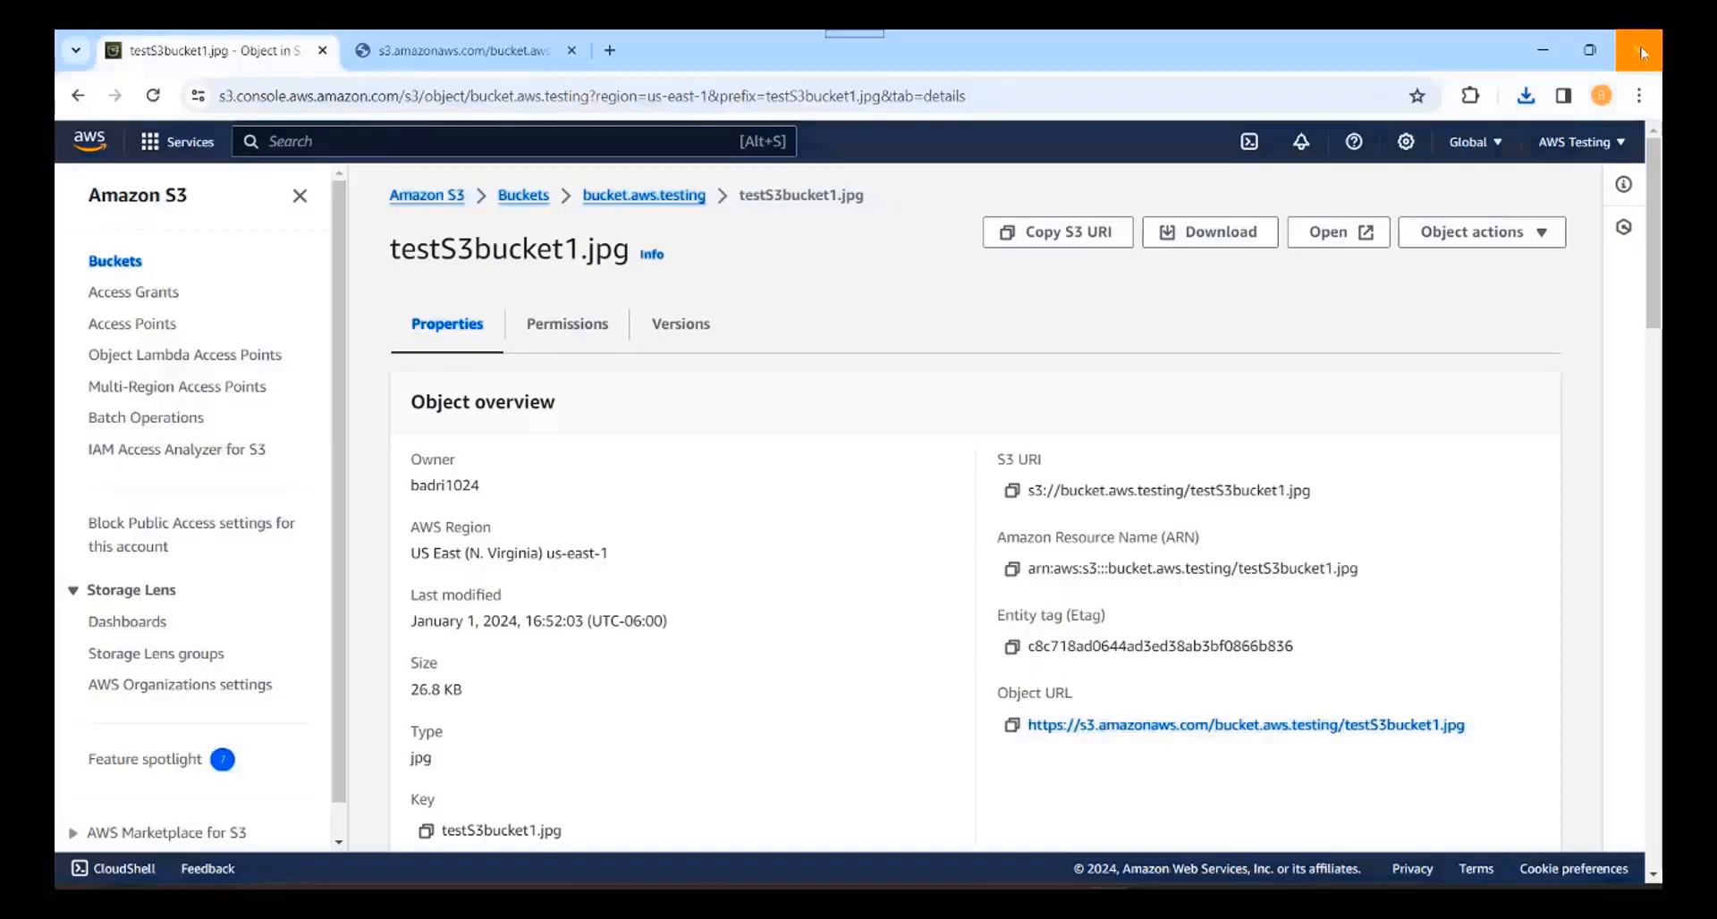
# Step: Check testS3bucket1.jpg's permissions, then copy its object URL from the bucket.aws.testing list
pyautogui.click(569, 327)
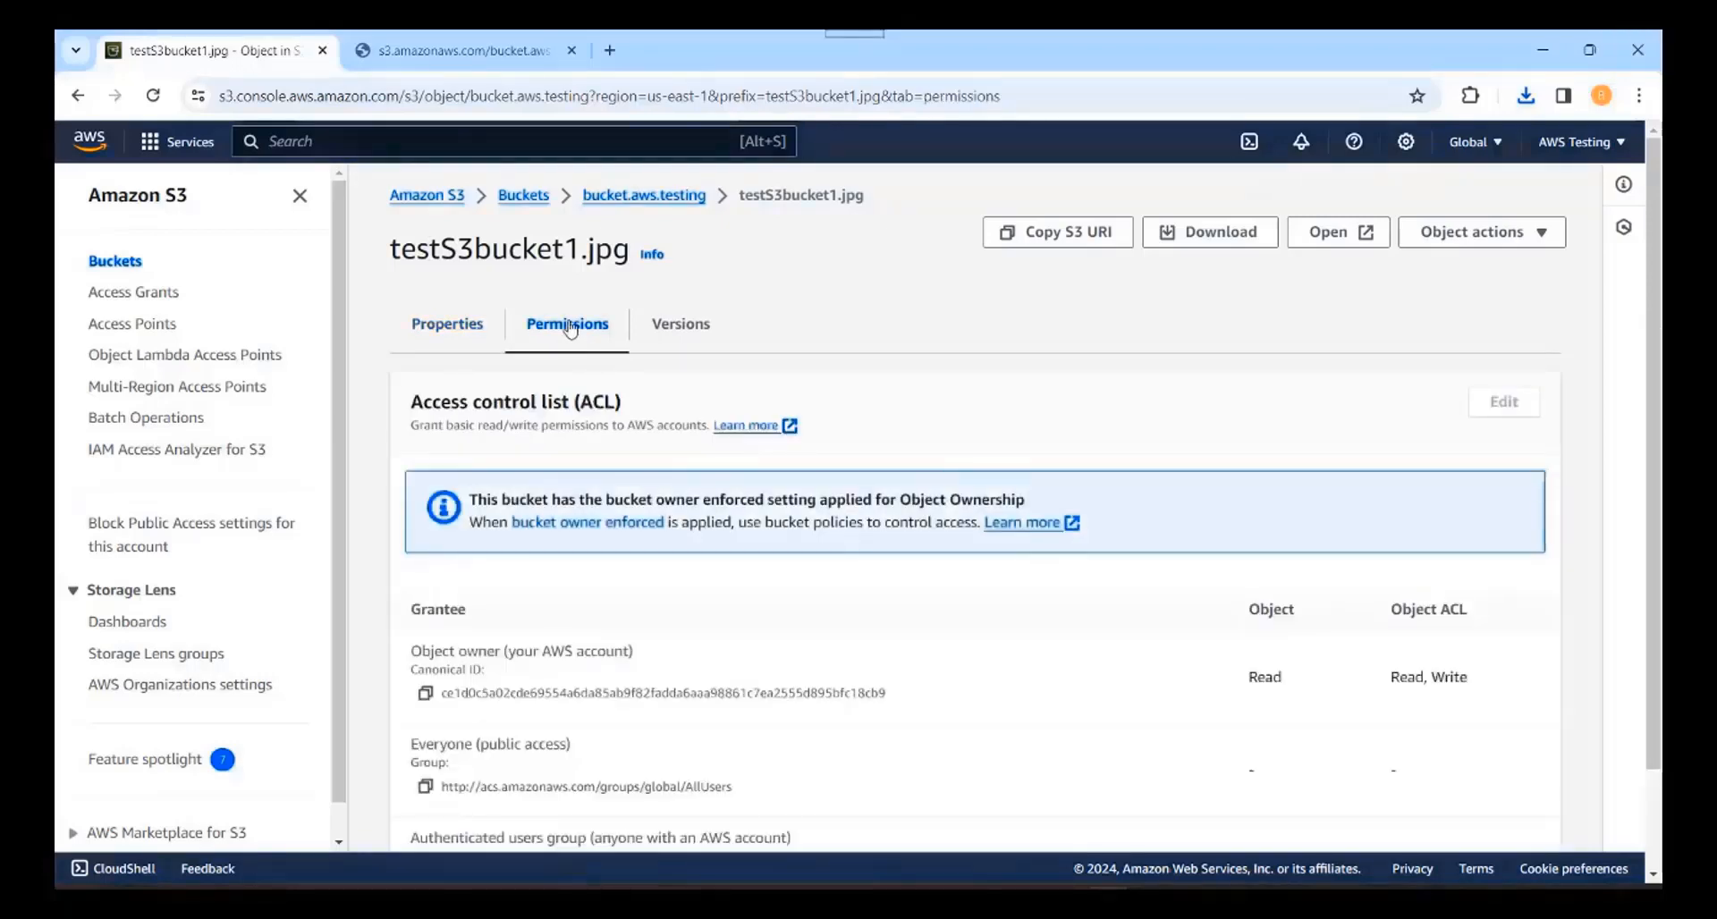
pyautogui.click(634, 197)
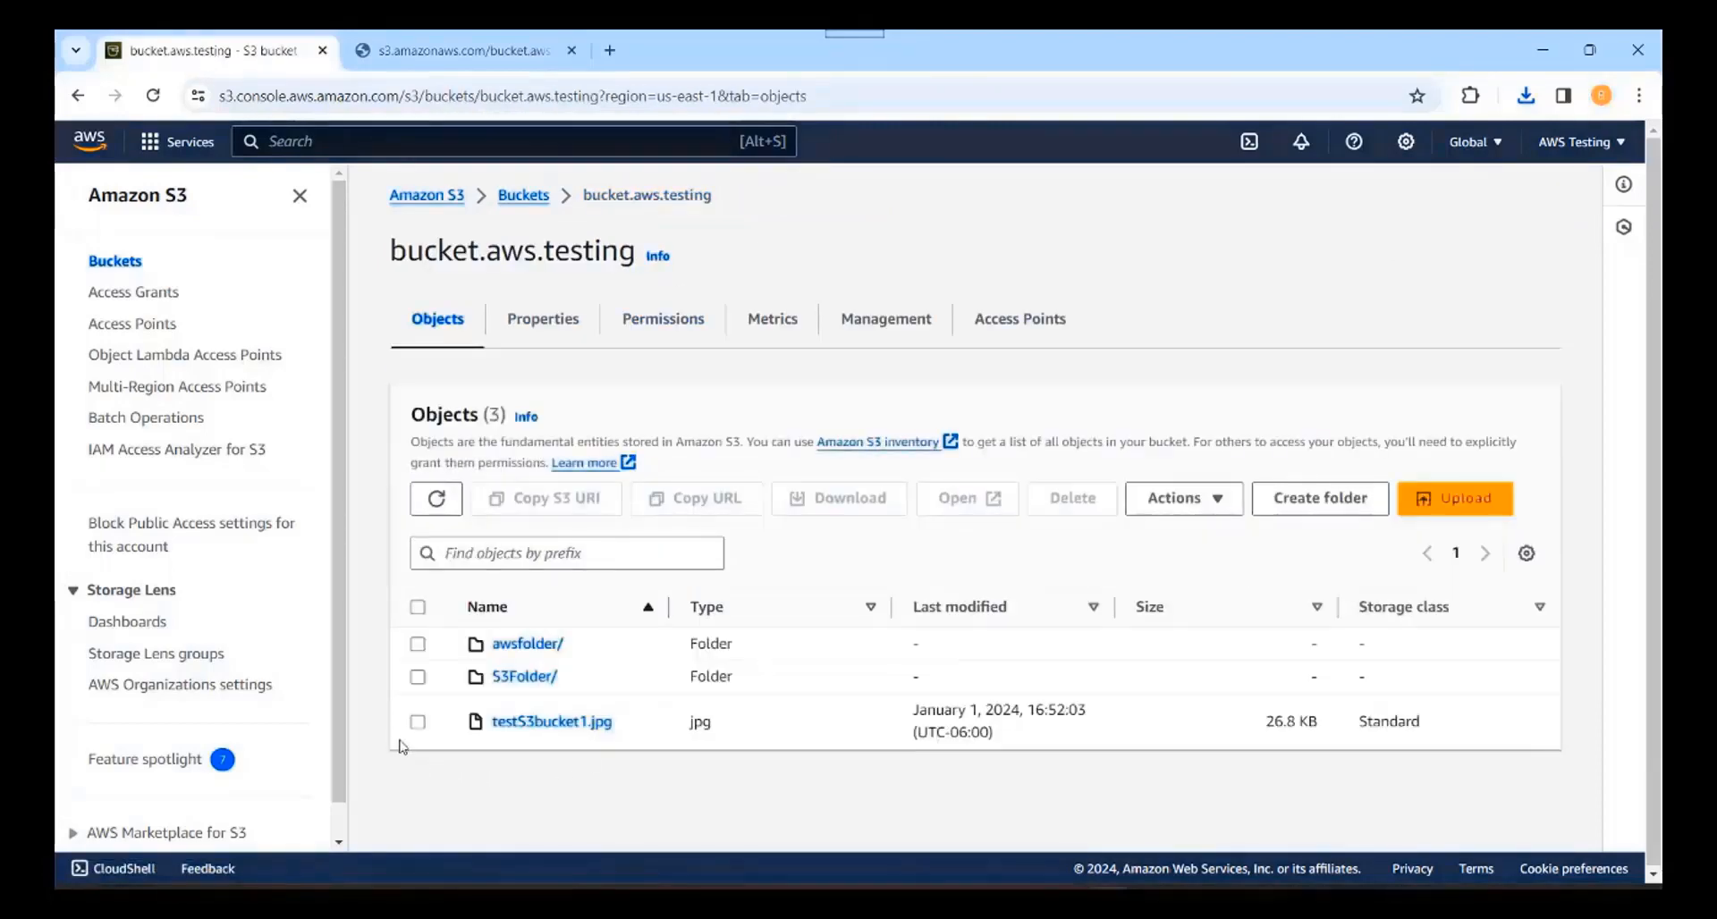
pyautogui.click(418, 722)
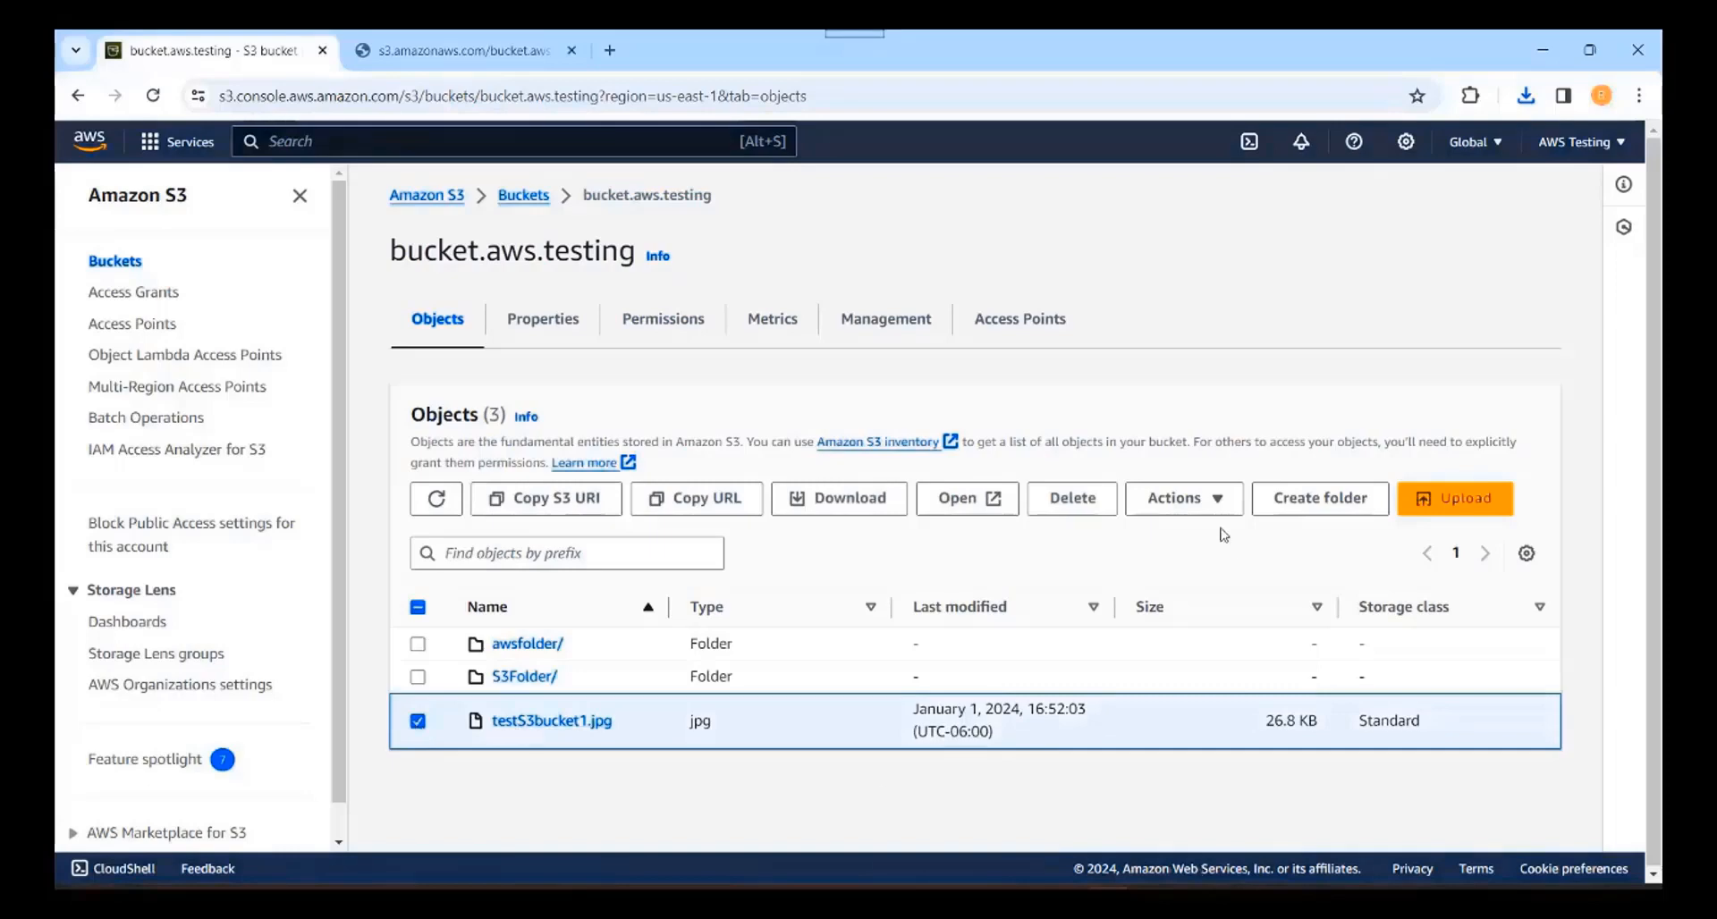
pyautogui.click(1207, 498)
pyautogui.scroll(-2, 1269, 653)
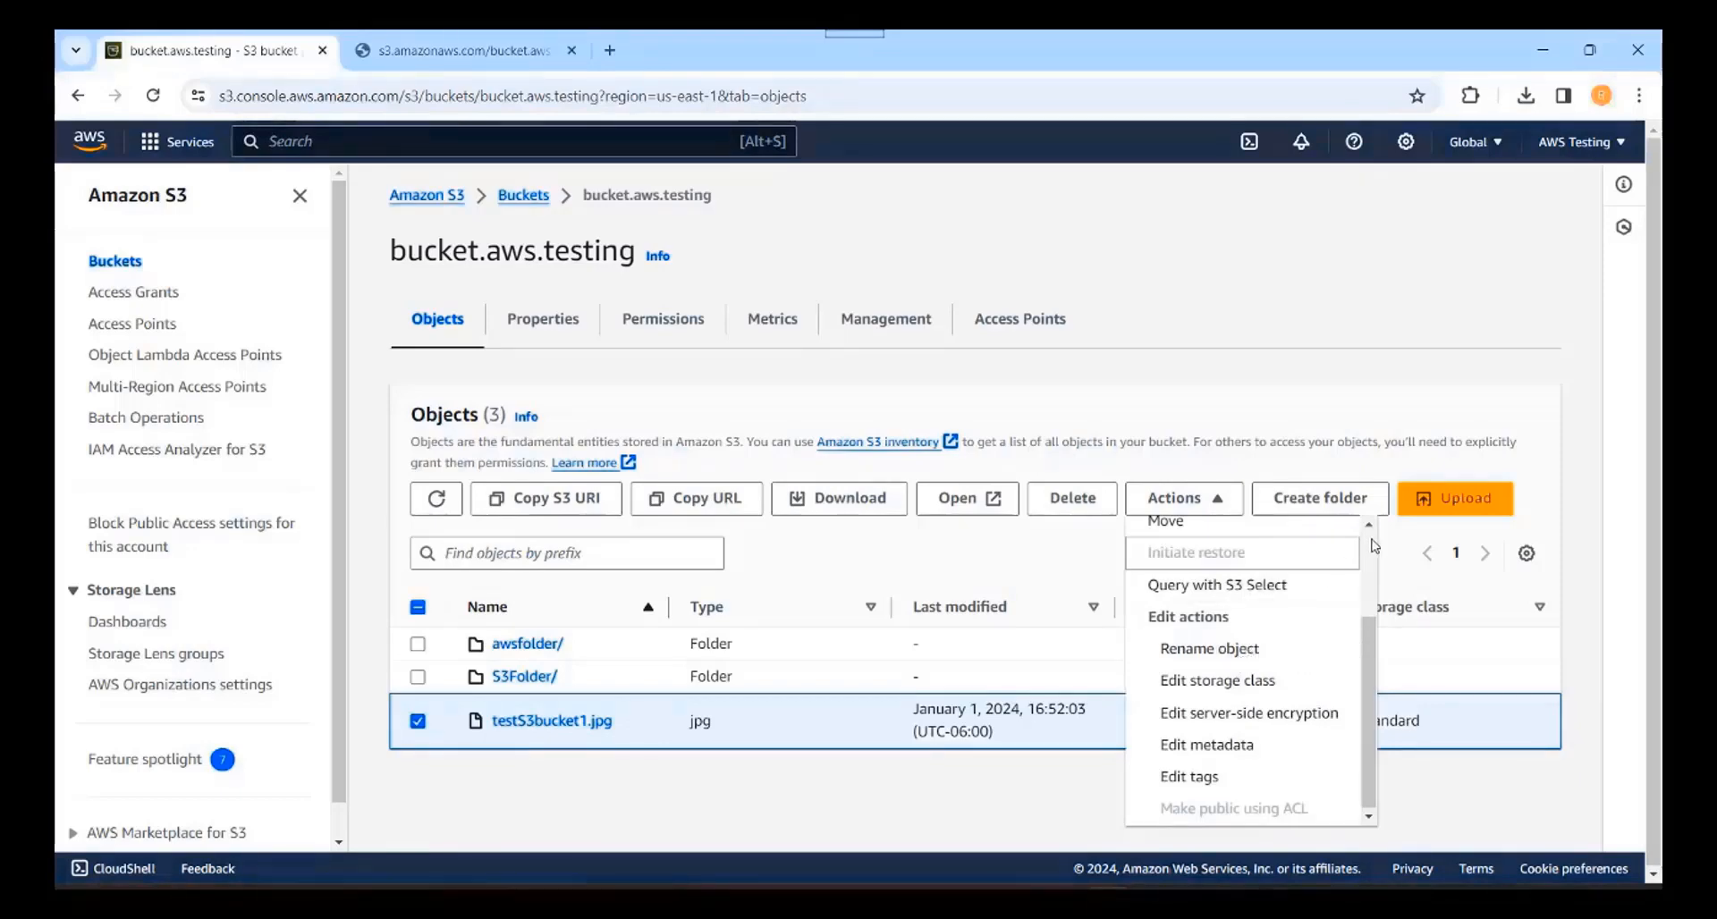
pyautogui.scroll(2, 1374, 545)
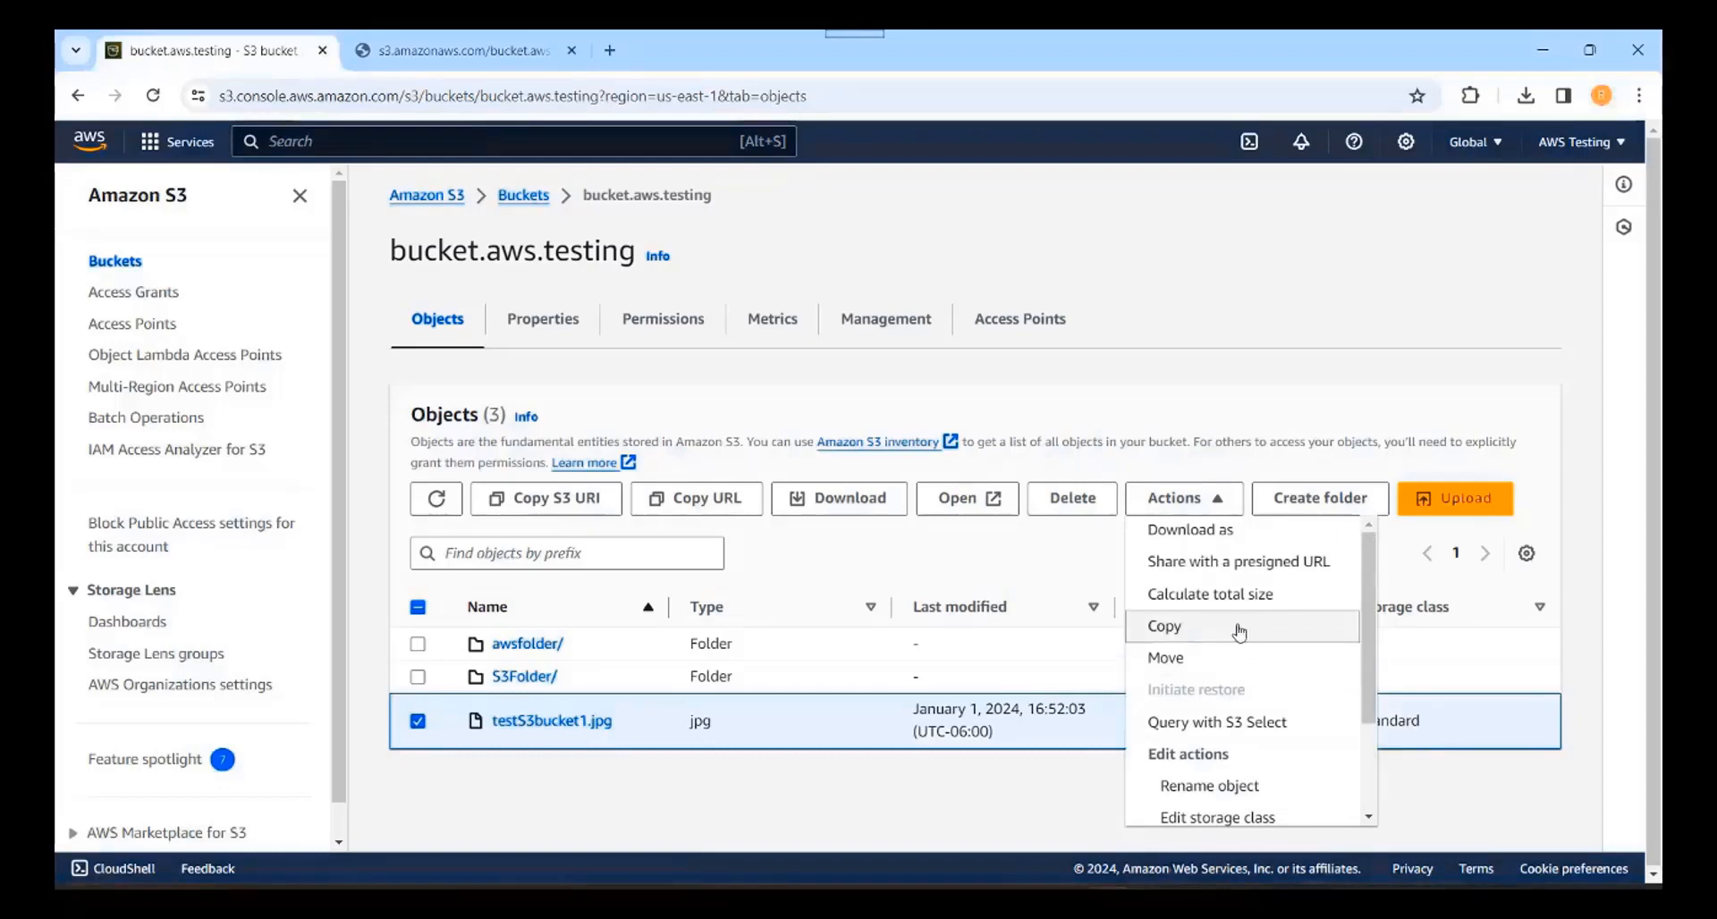
pyautogui.click(1437, 797)
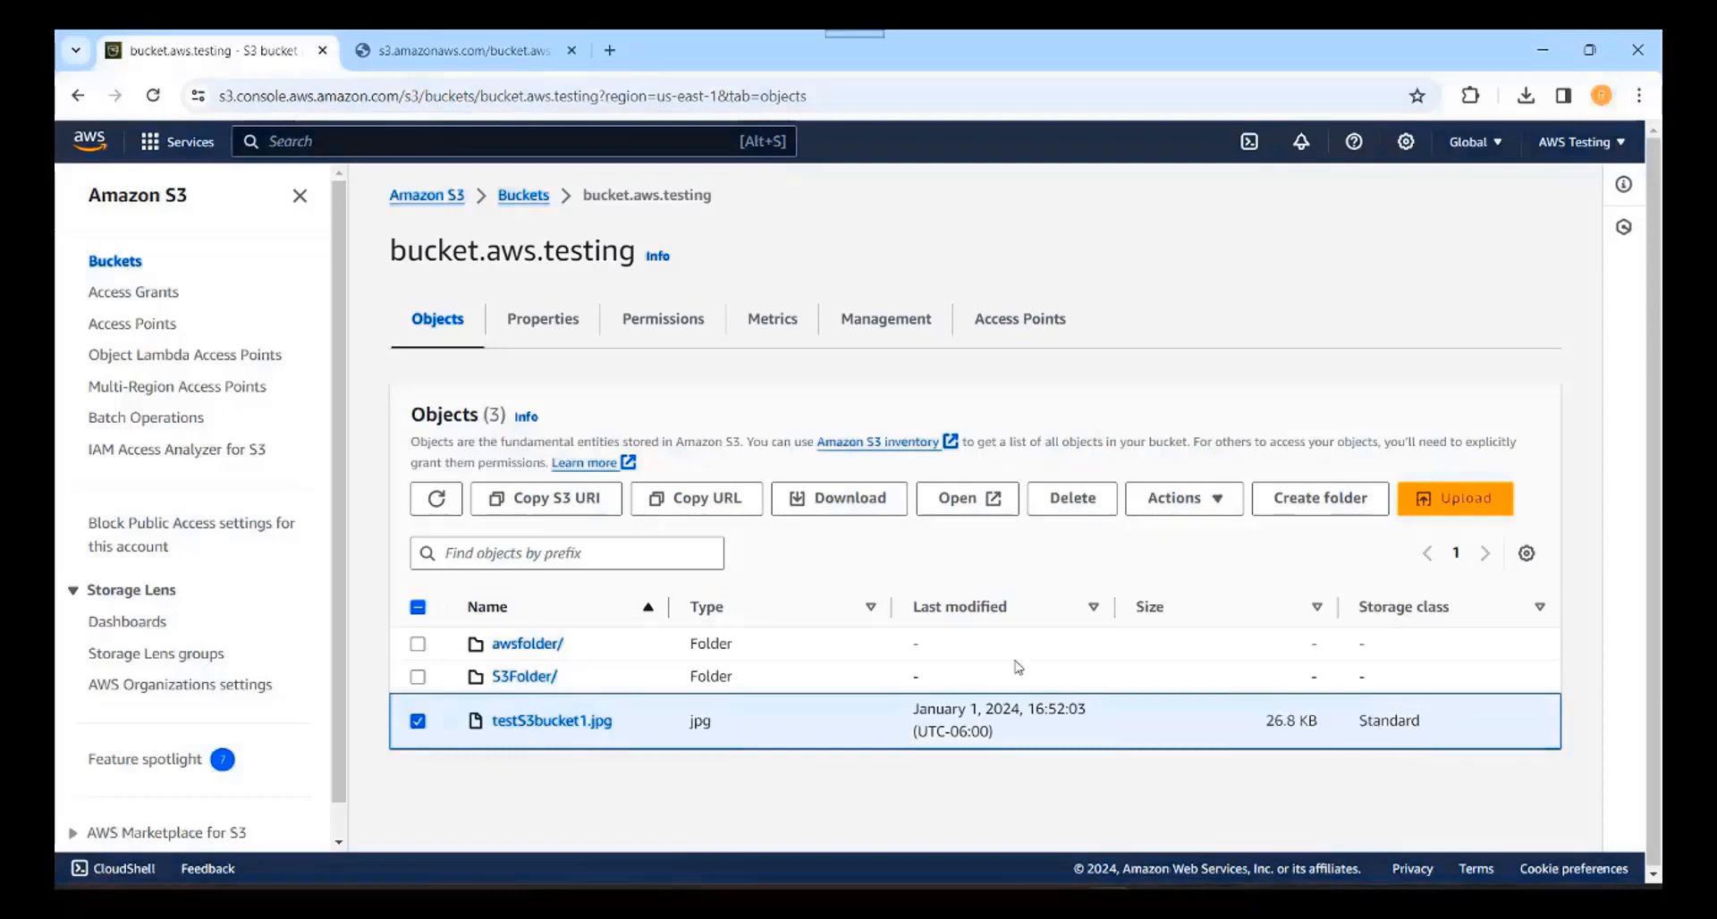
pyautogui.click(727, 500)
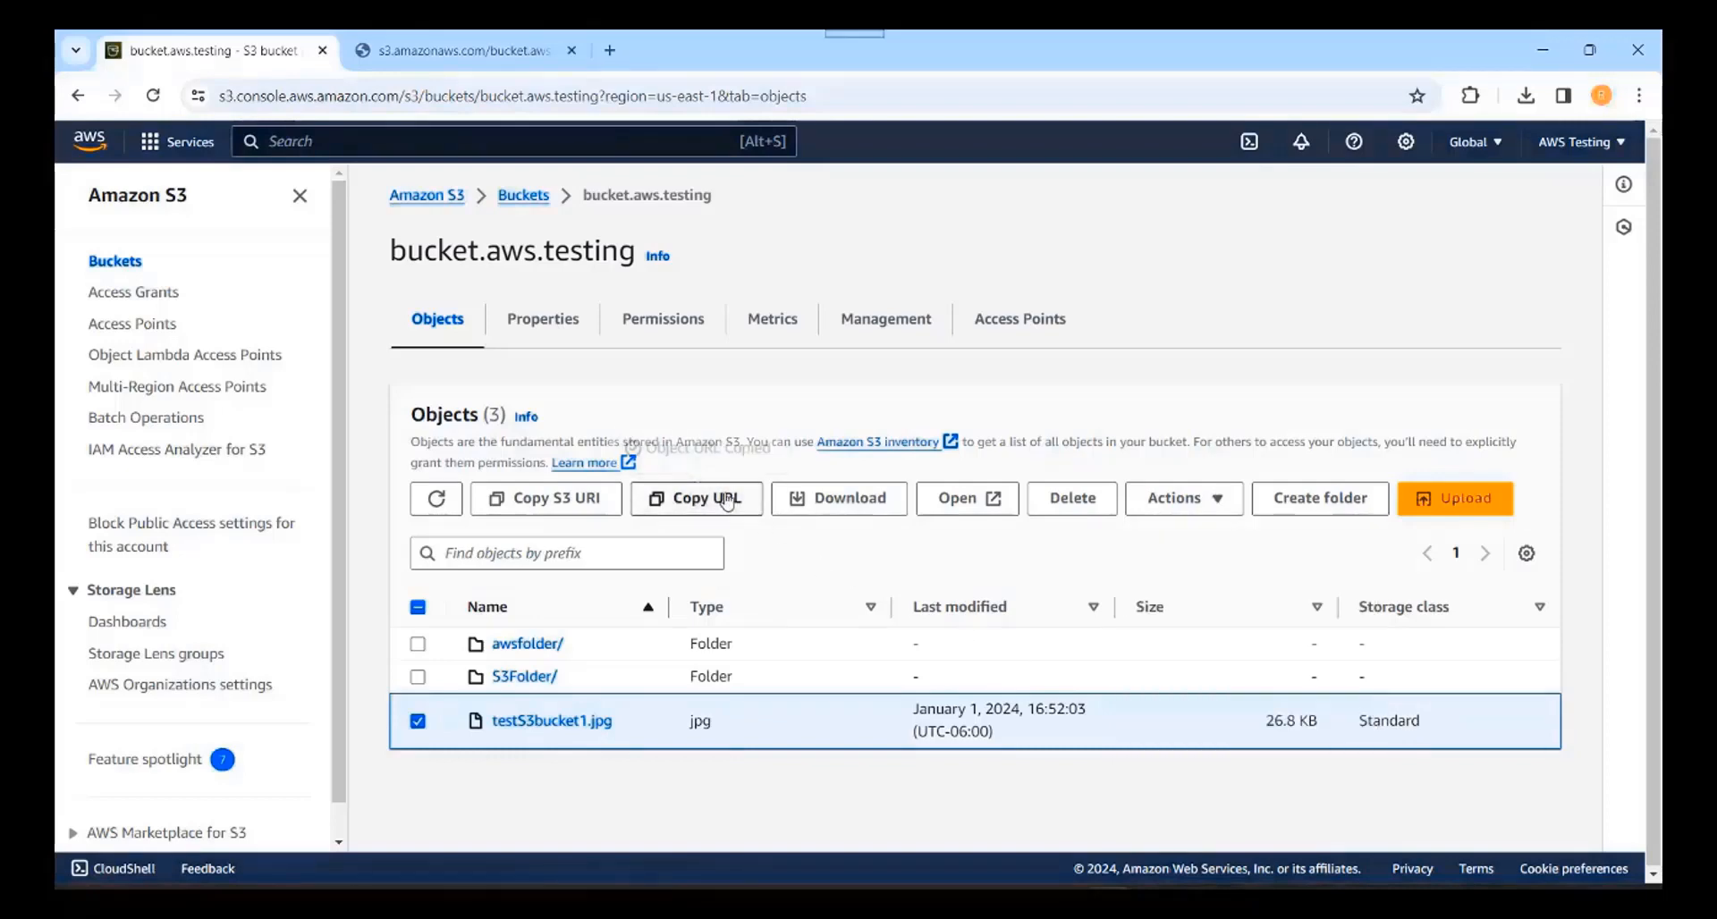
pyautogui.click(609, 50)
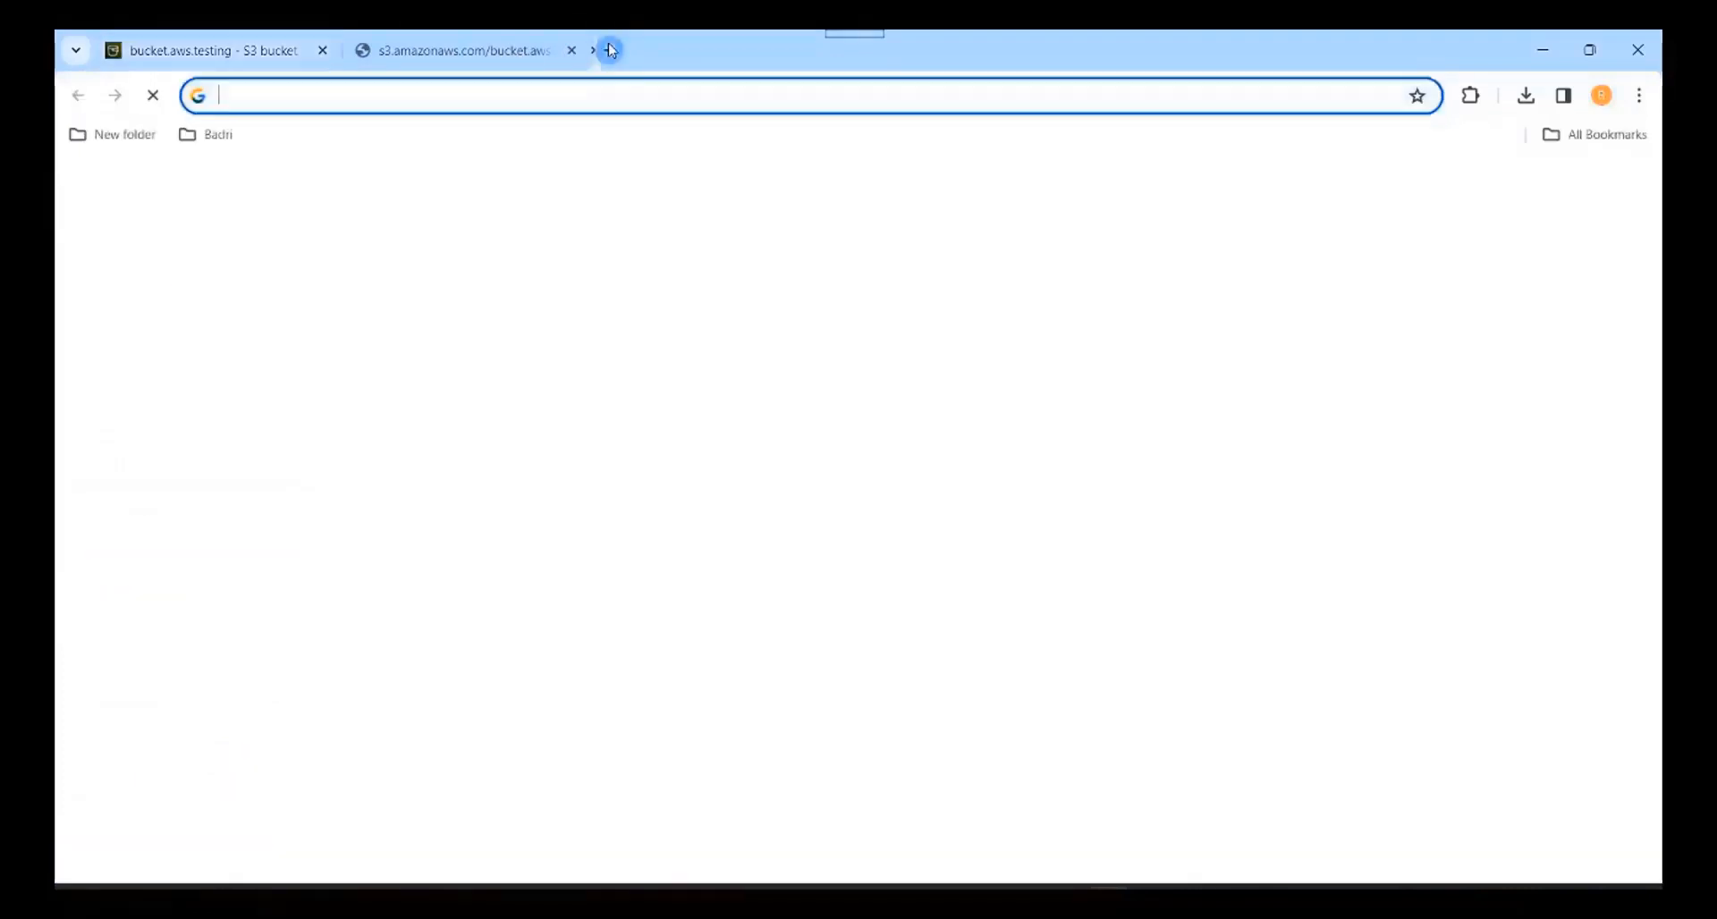
# Step: Load the copied object URL in a third tab, which returns AccessDenied, then go back to the S3 console tab
pyautogui.rightClick(637, 87)
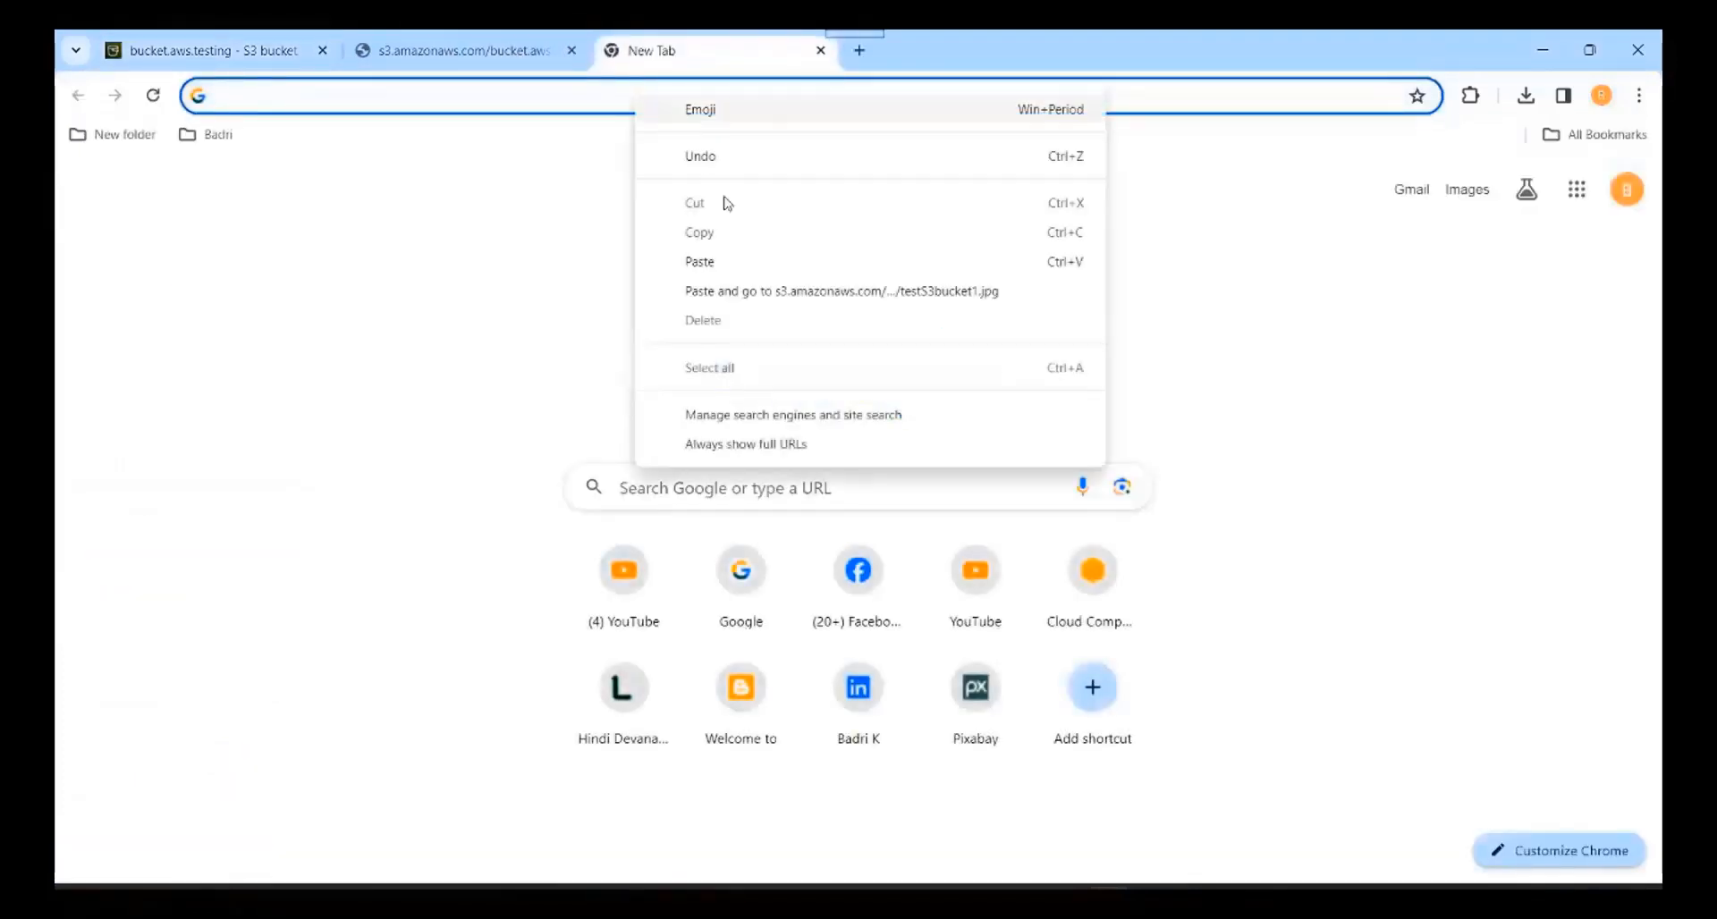
pyautogui.click(804, 291)
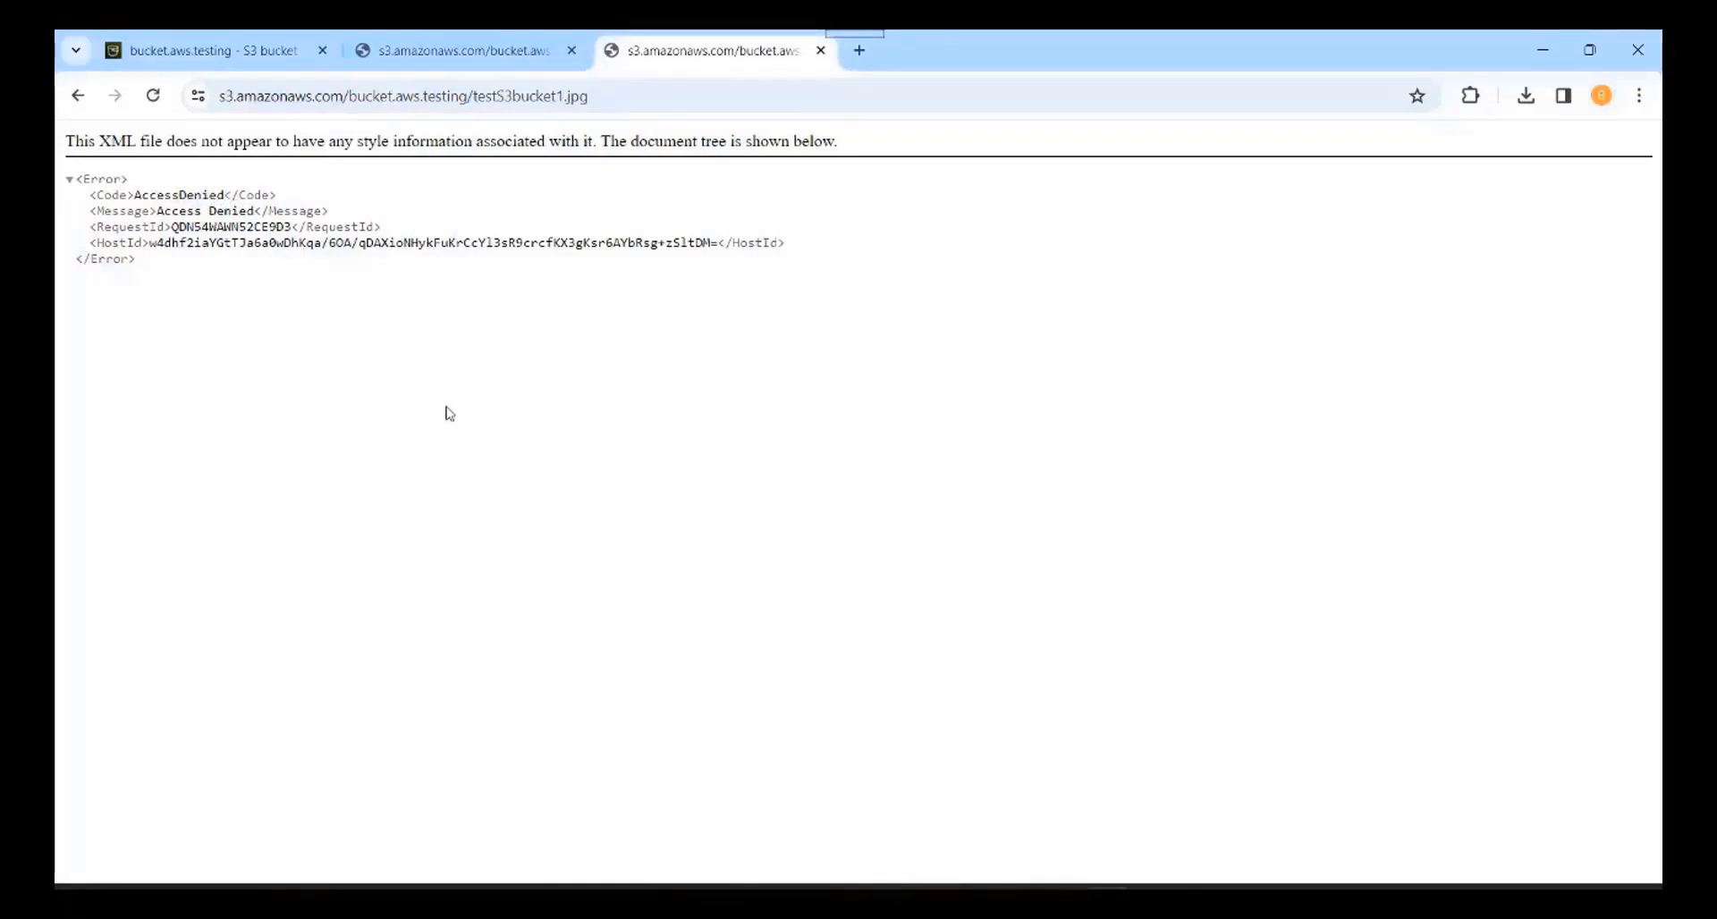
pyautogui.click(205, 50)
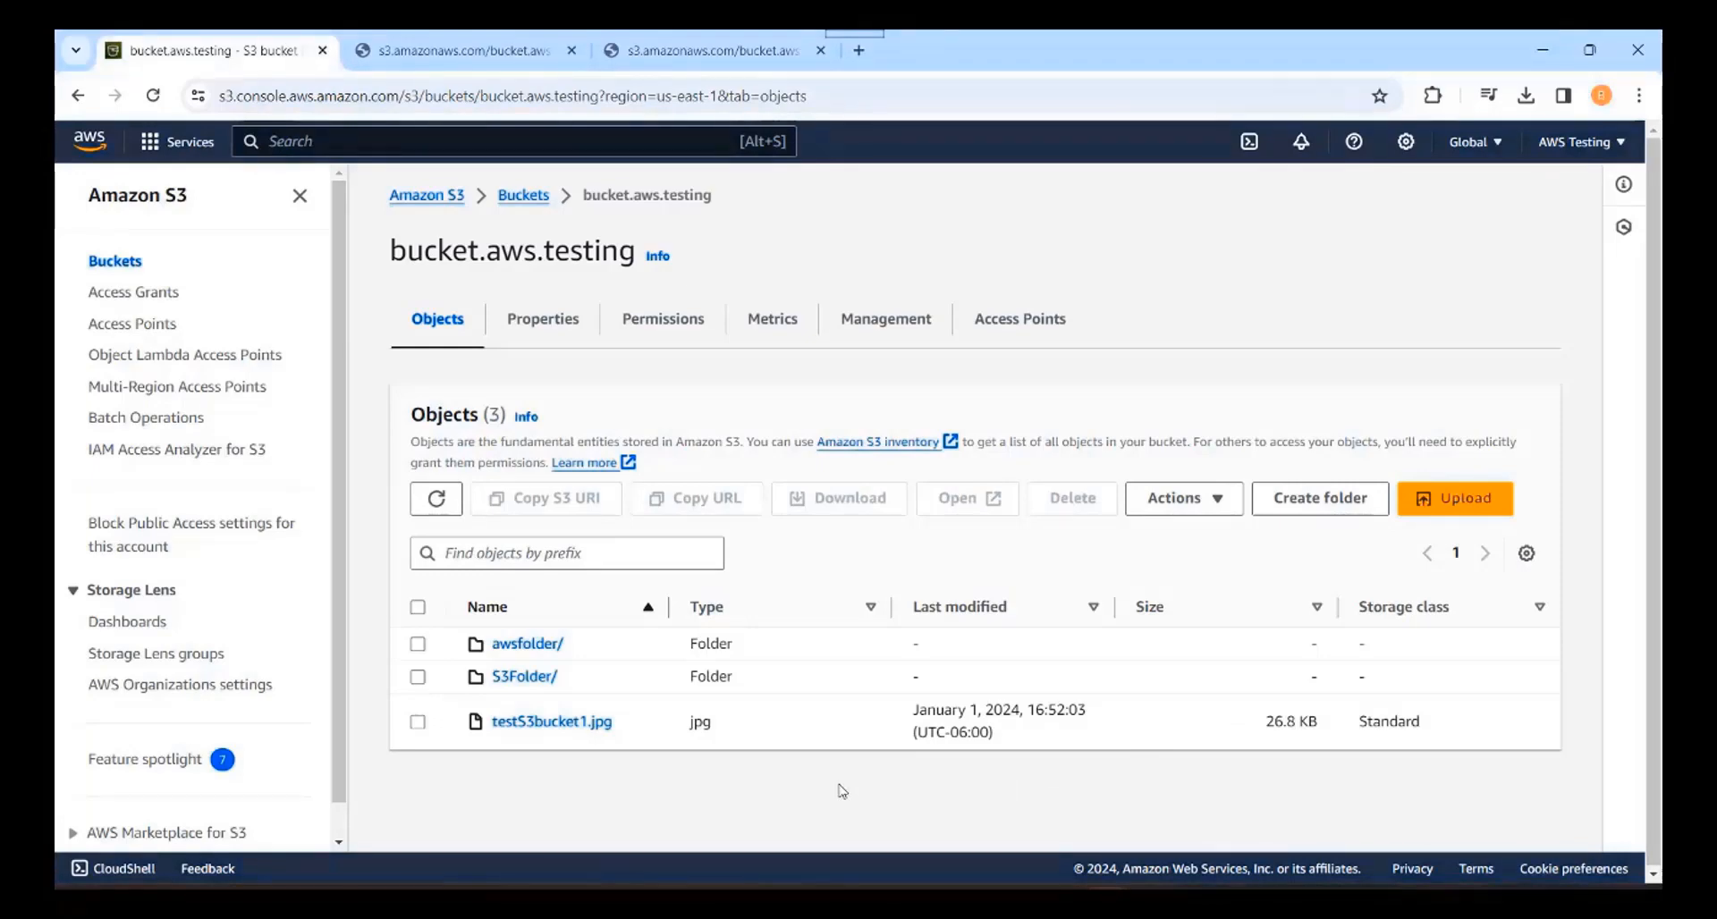
# Step: Review bucket.aws.testing's Permissions: Block all public access is On and no bucket policy is set
pyautogui.click(663, 326)
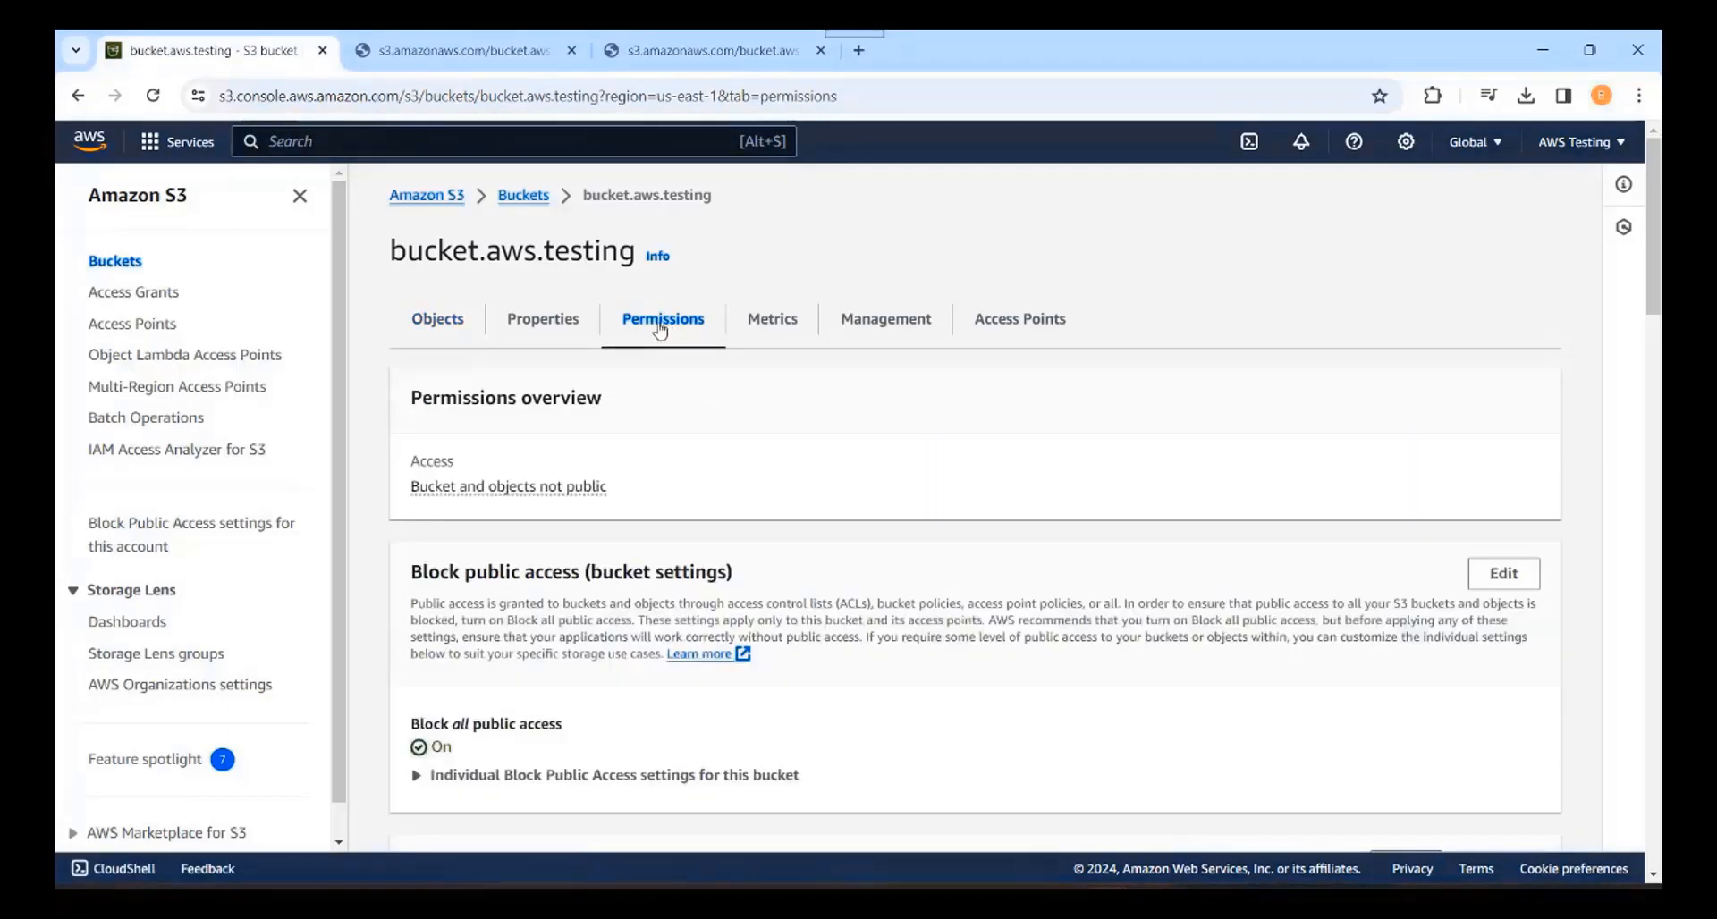
pyautogui.click(442, 329)
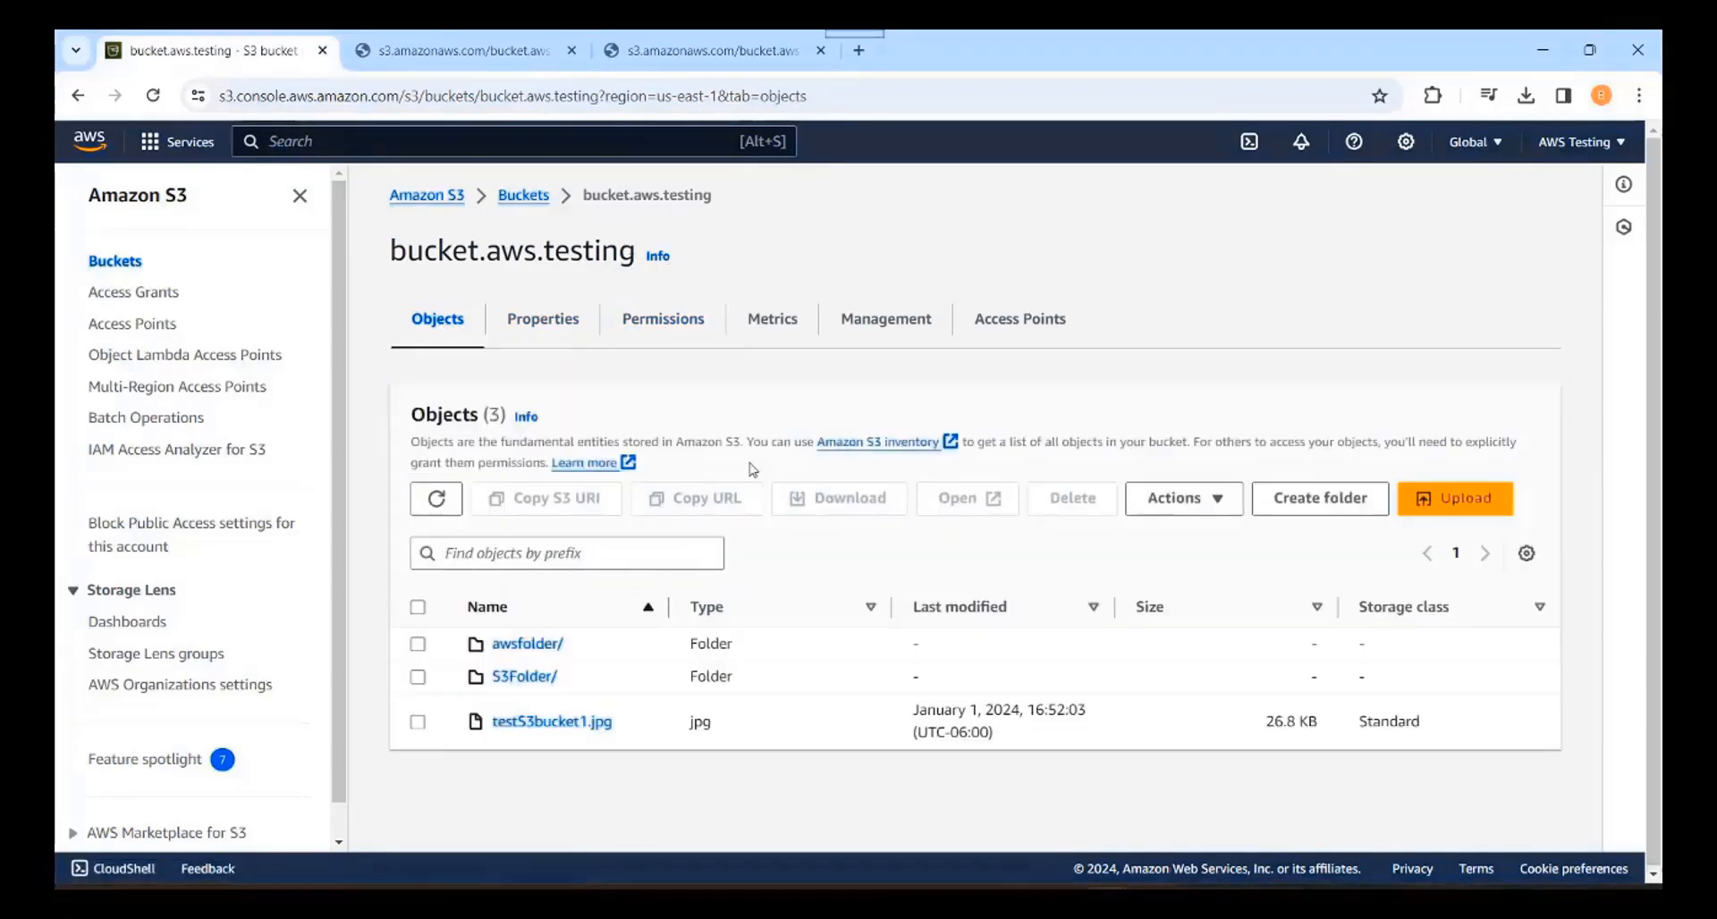
pyautogui.click(658, 329)
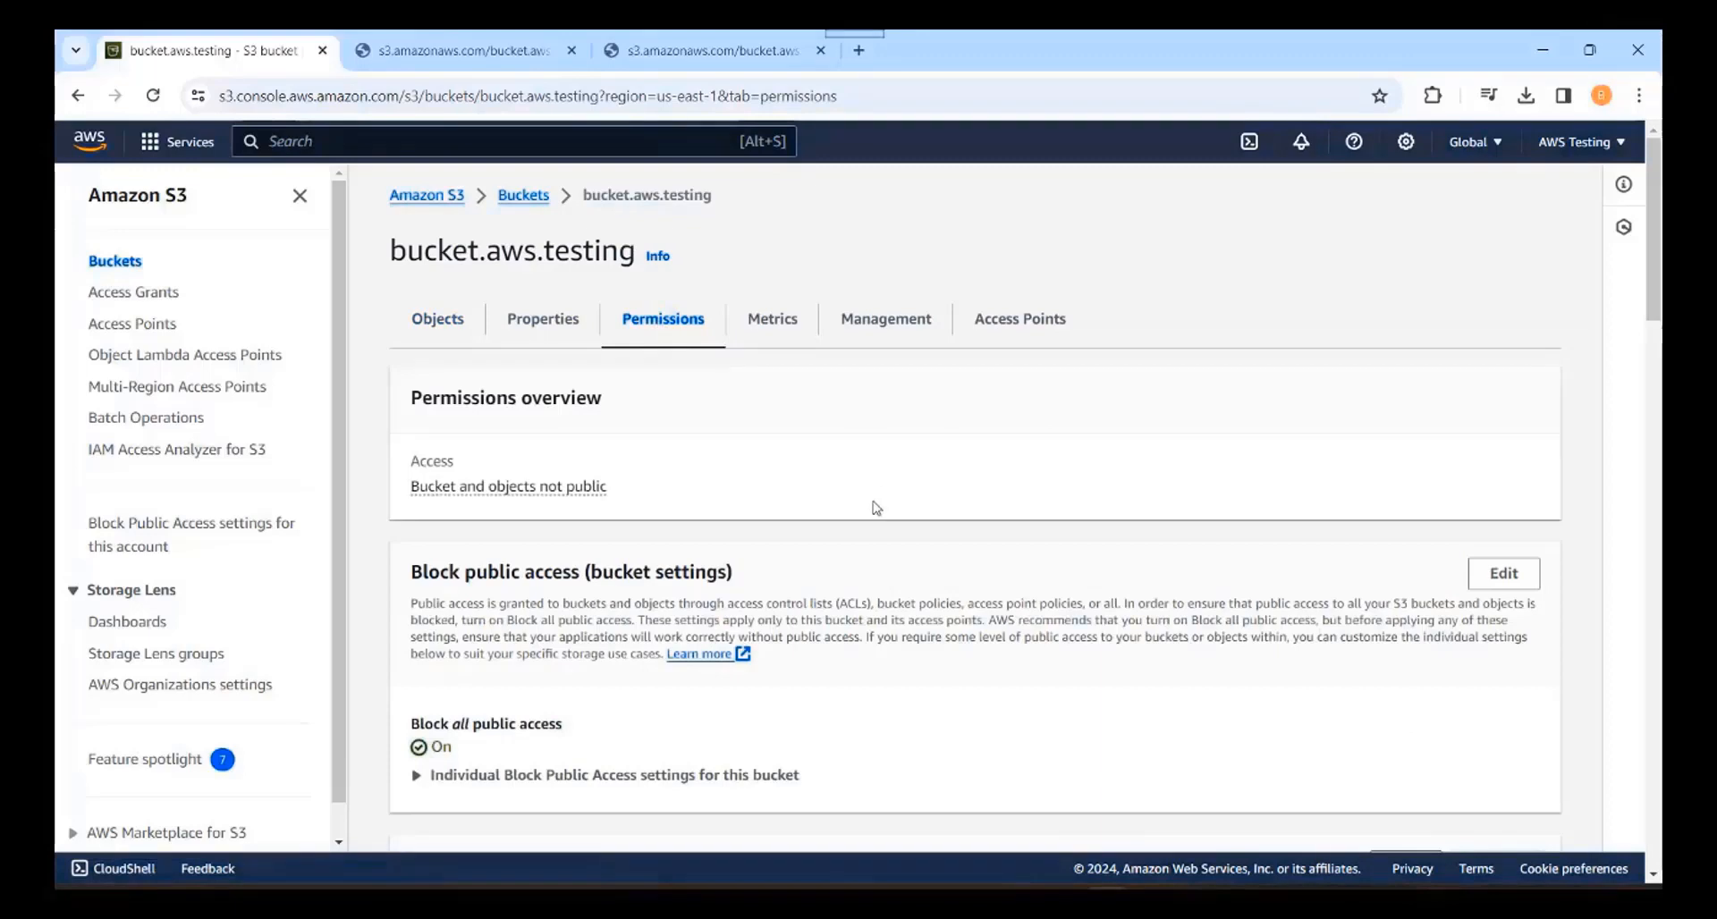
pyautogui.scroll(-3, 877, 507)
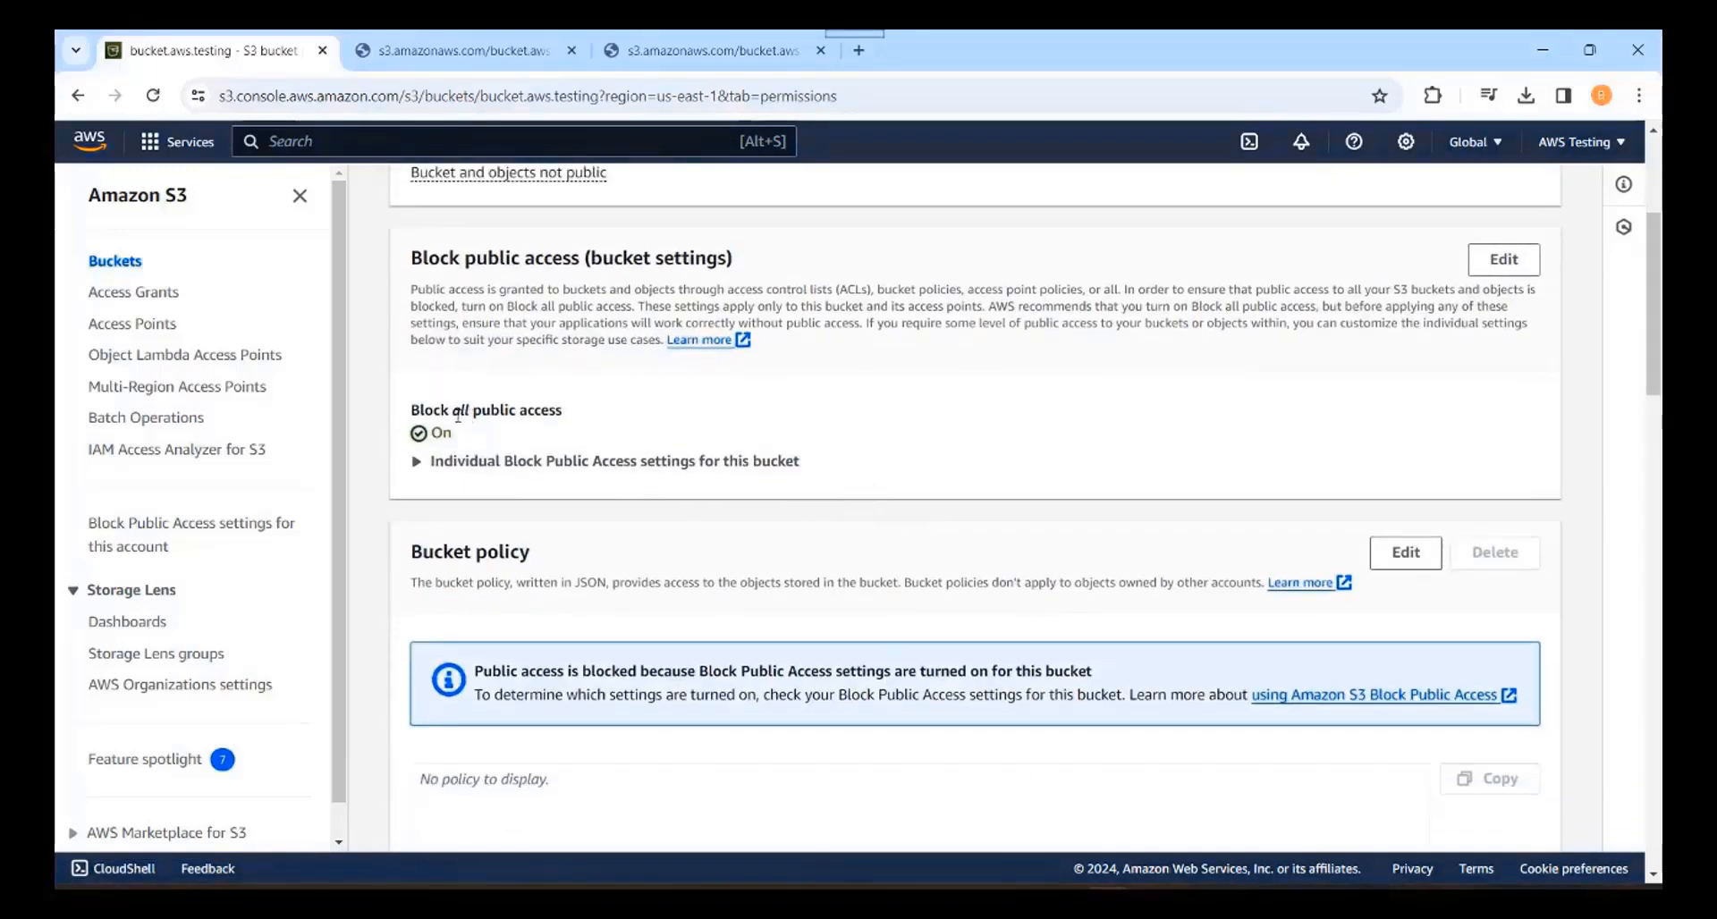
pyautogui.moveTo(589, 415); pyautogui.dragTo(408, 411)
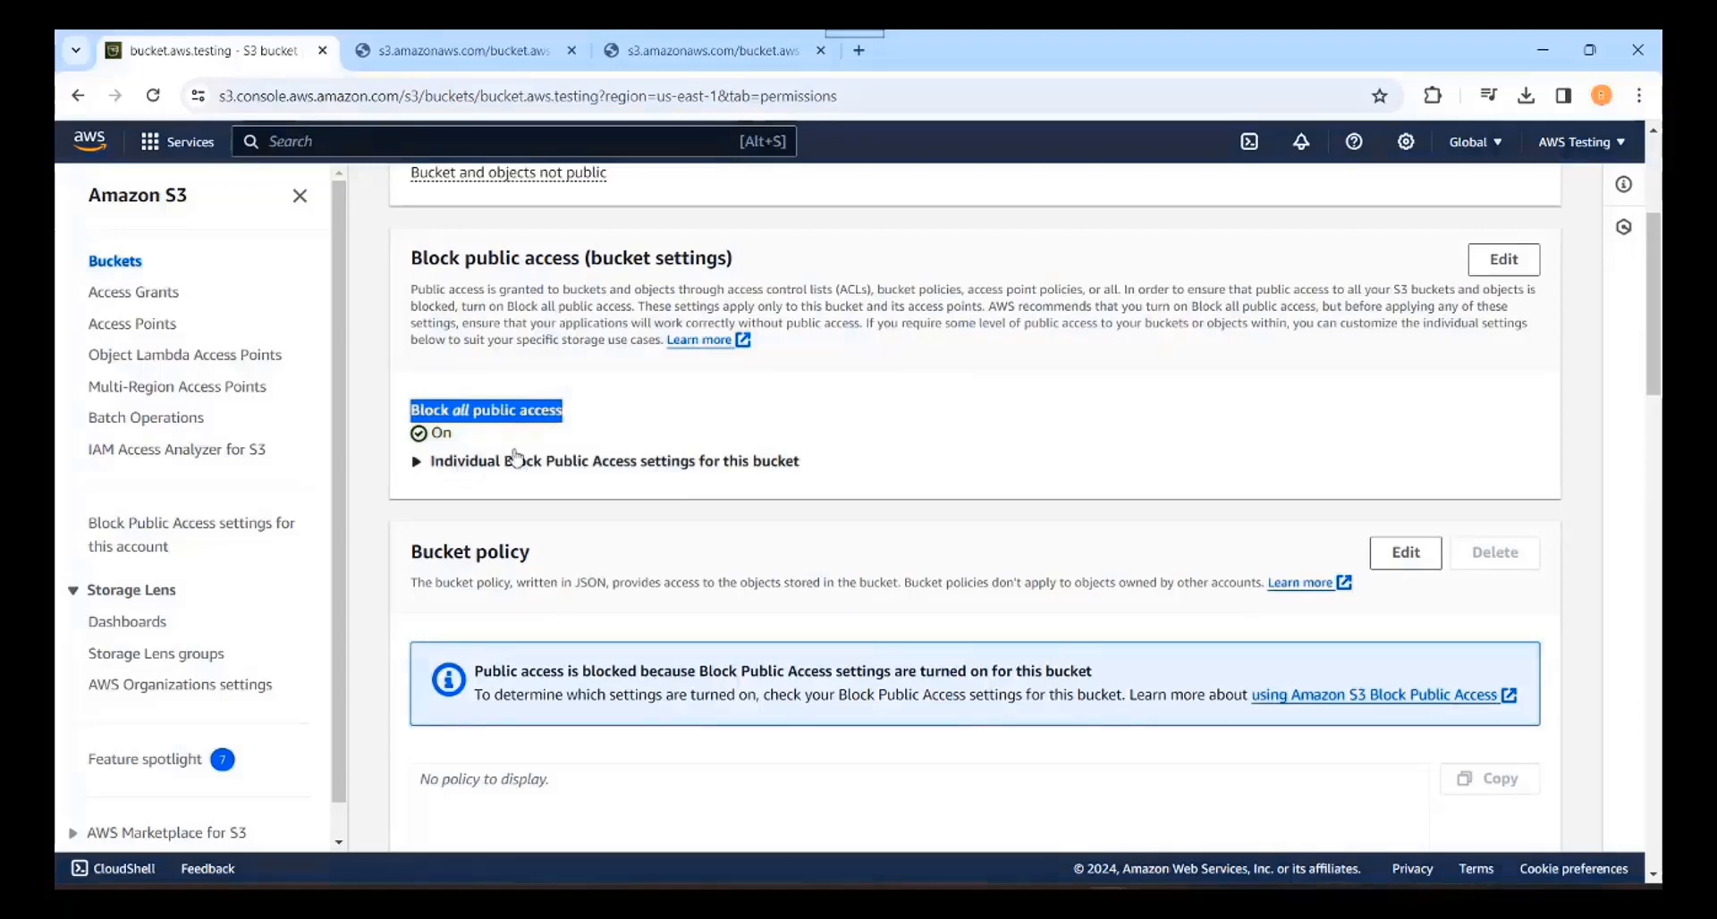
pyautogui.click(846, 433)
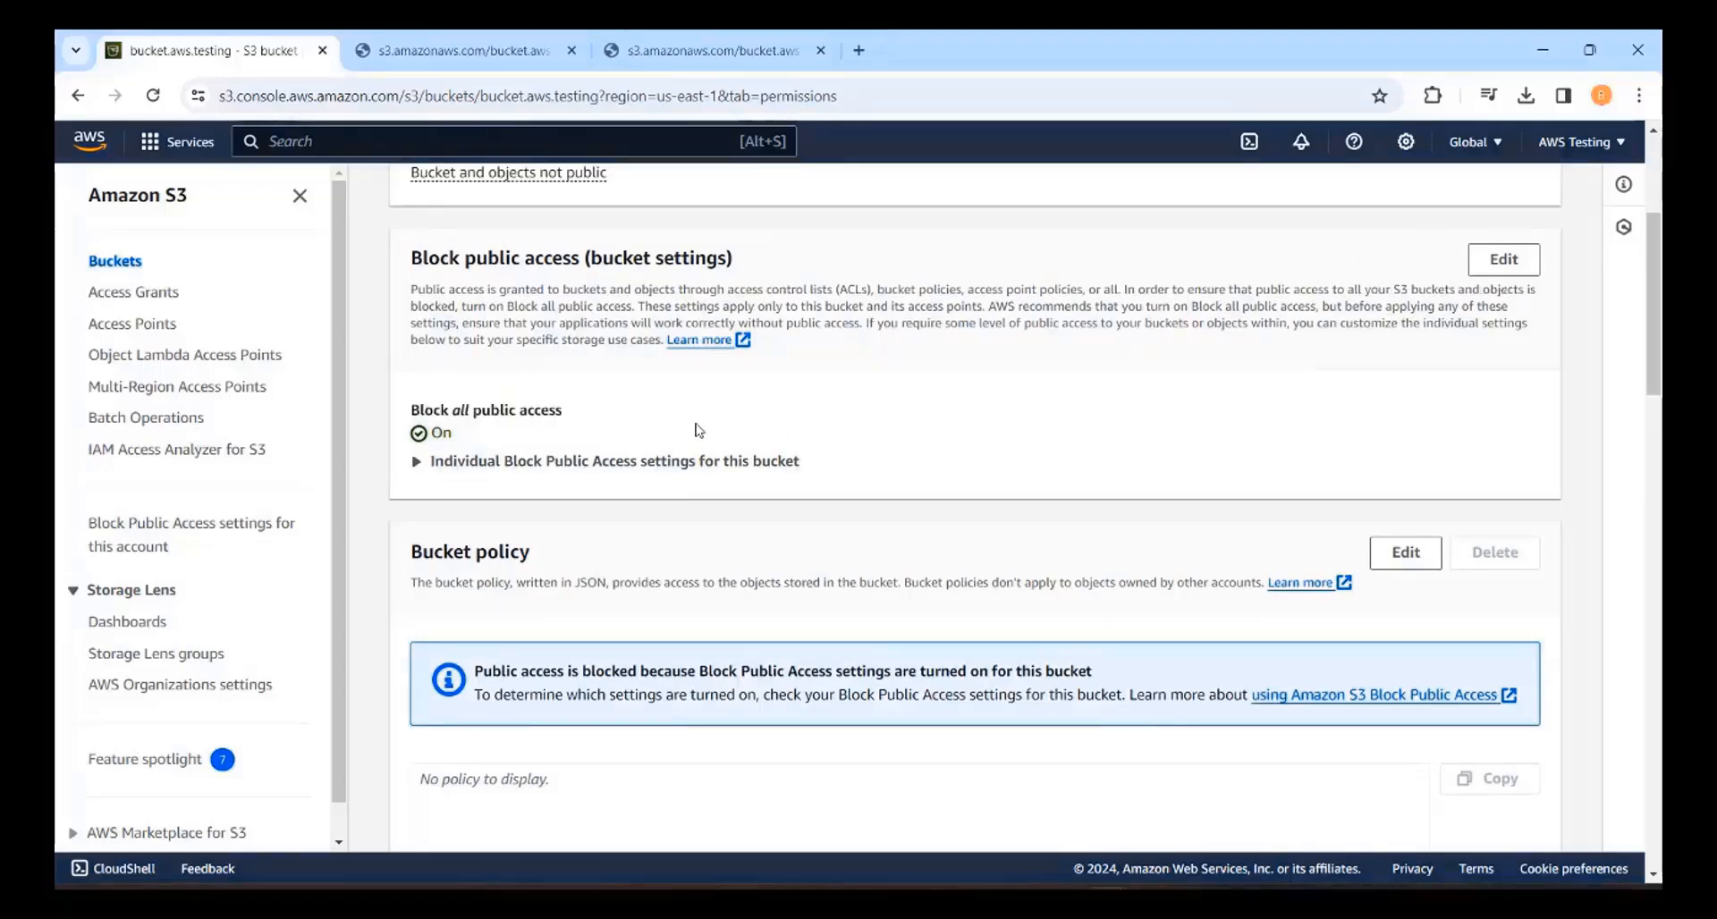
# Step: Uncheck Block all public access for bucket.aws.testing and save, typing 'confirm' to approve
pyautogui.click(1490, 261)
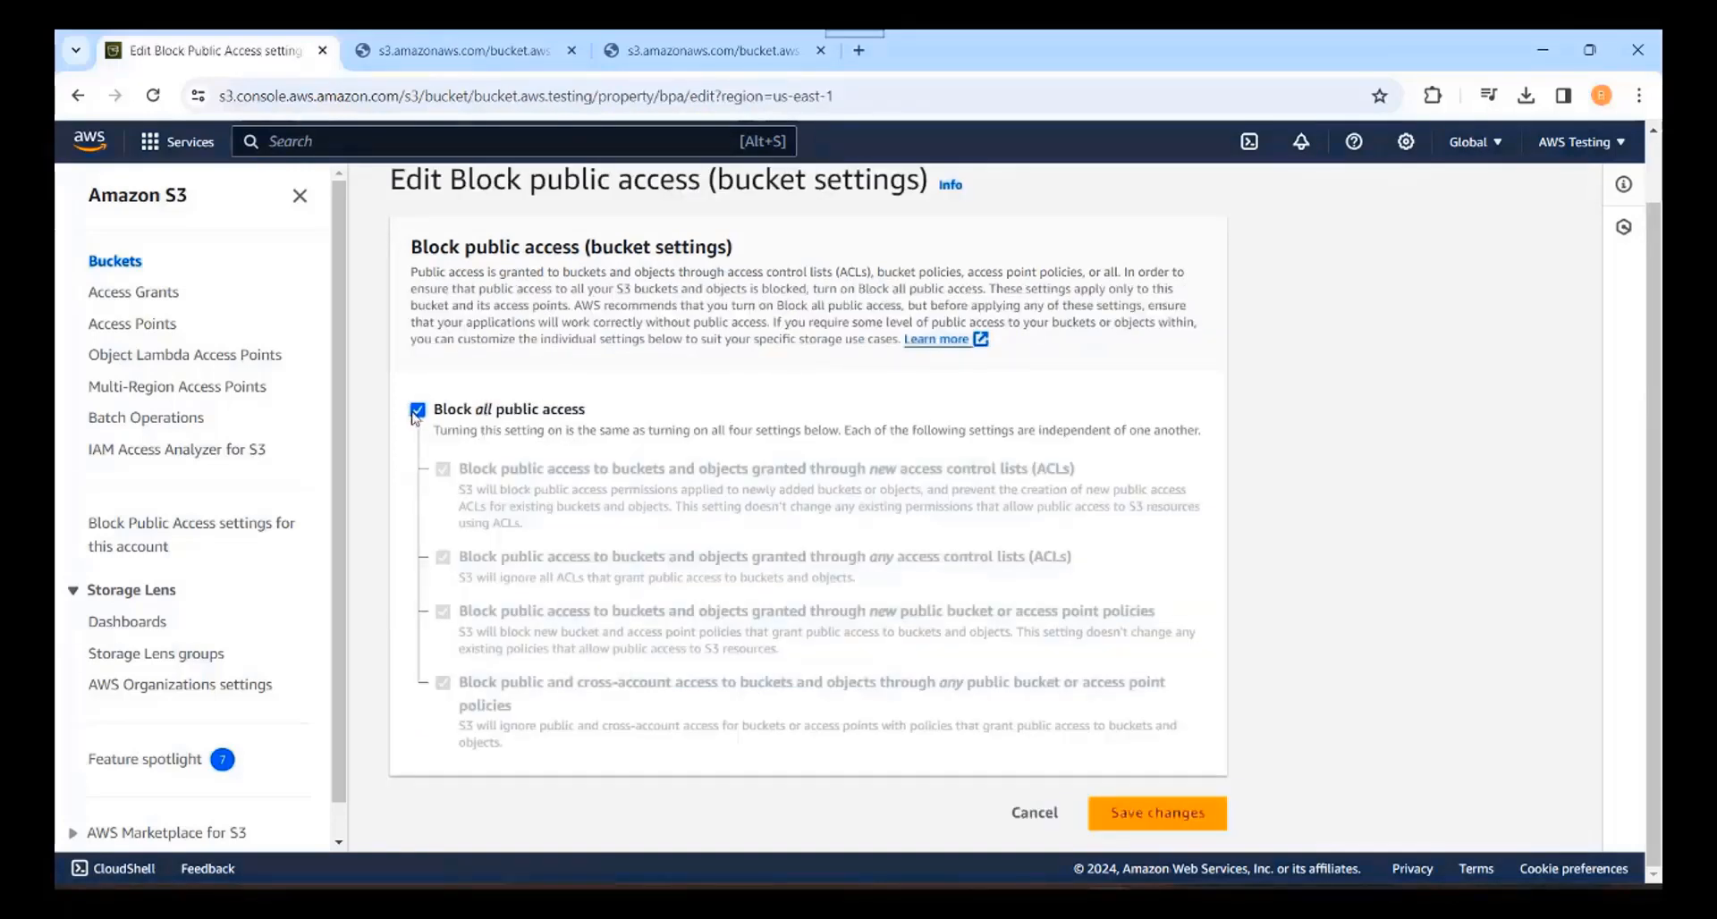
pyautogui.click(417, 411)
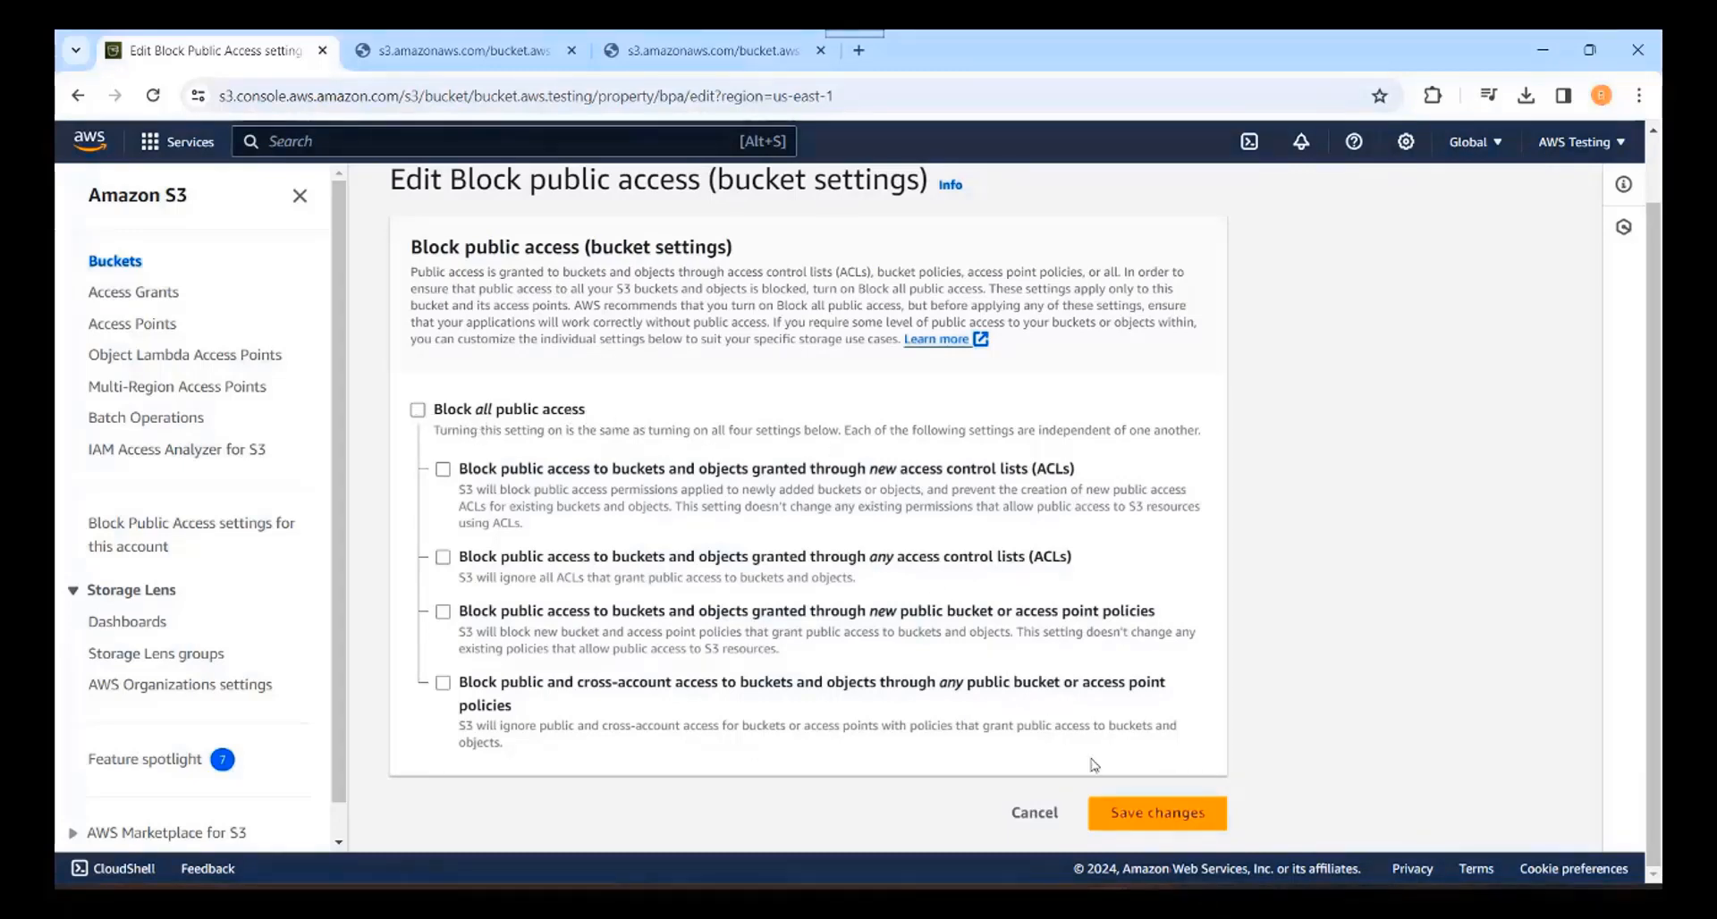
pyautogui.click(1158, 816)
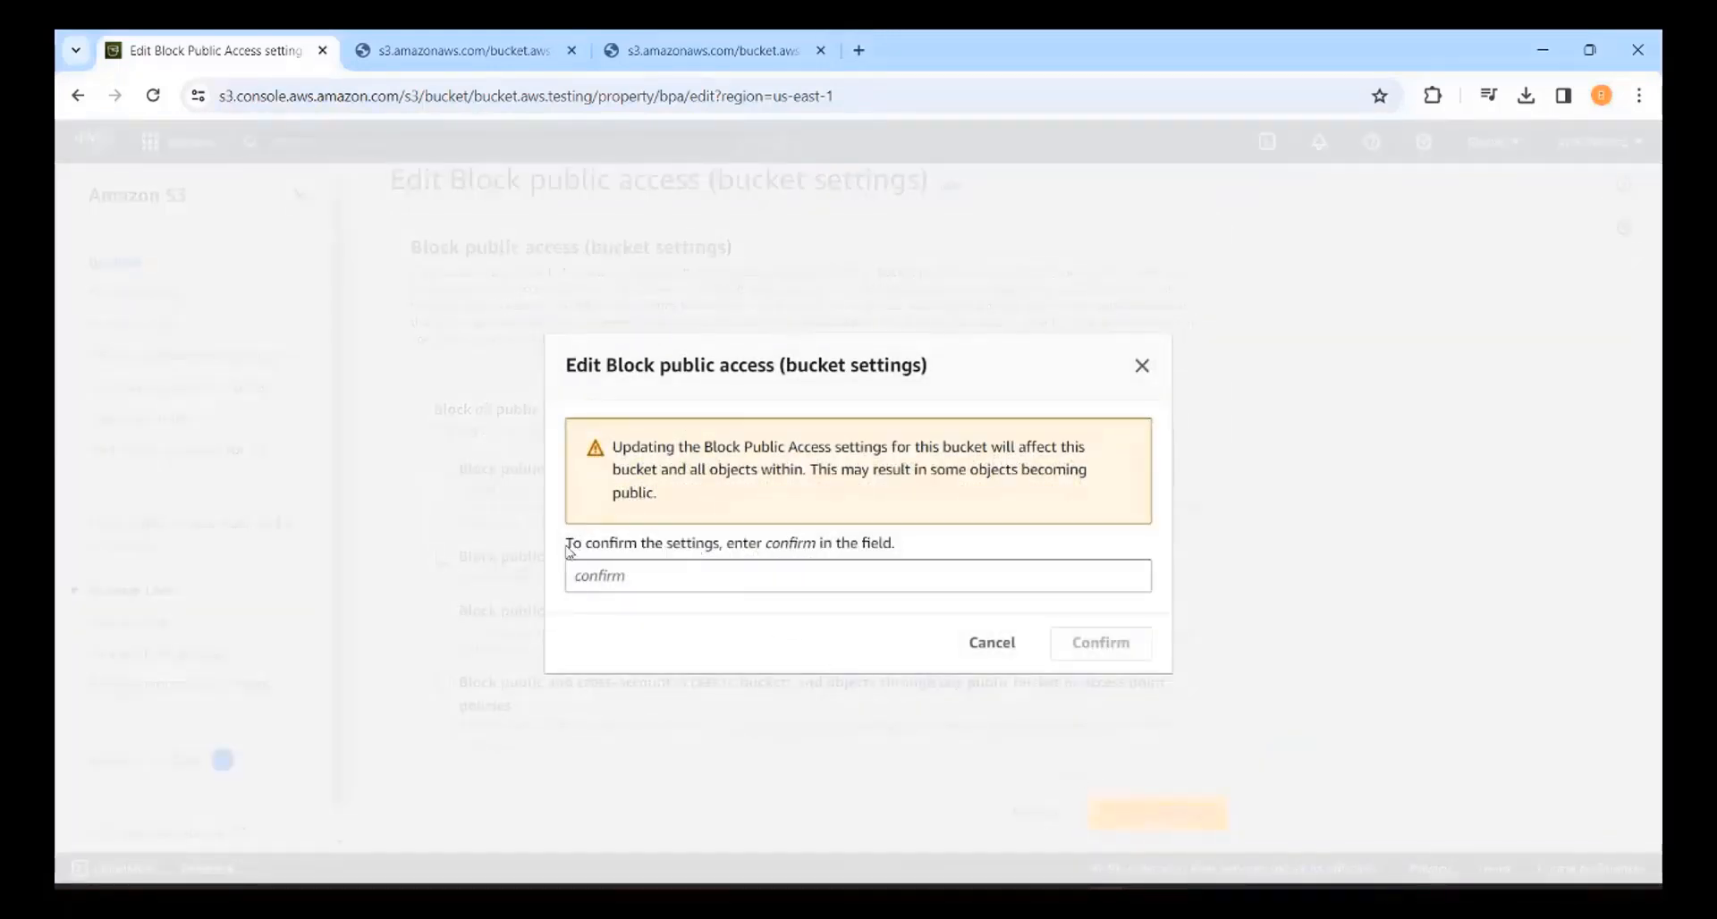
pyautogui.moveTo(567, 549); pyautogui.dragTo(915, 554)
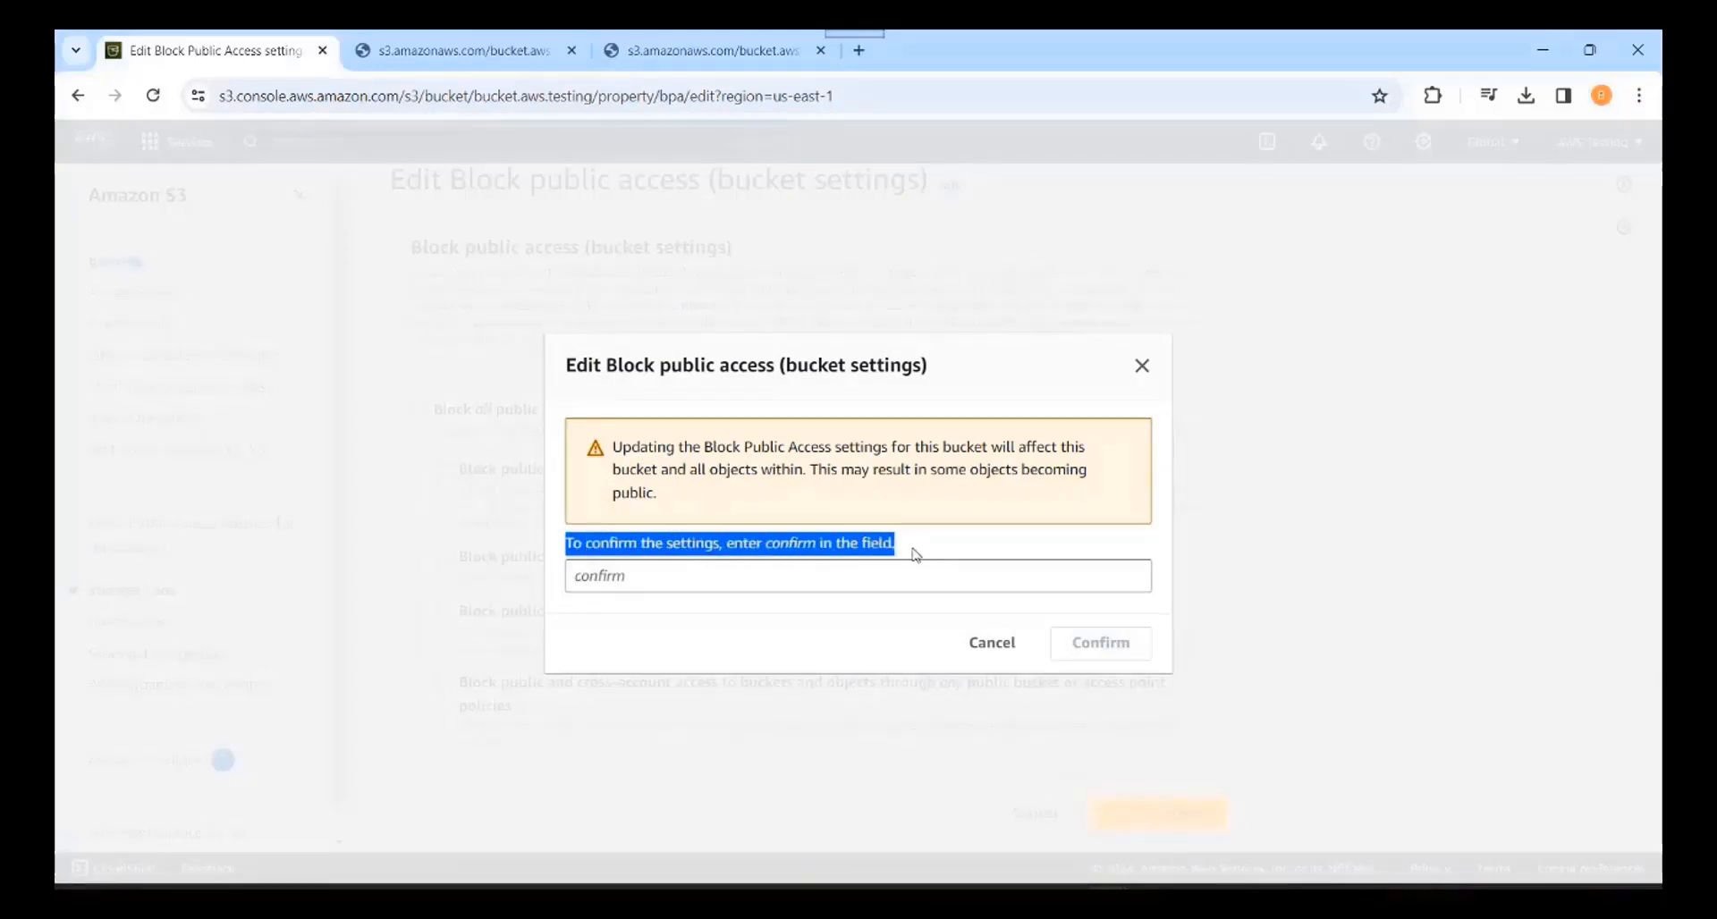
pyautogui.click(625, 577)
pyautogui.write('confirm')
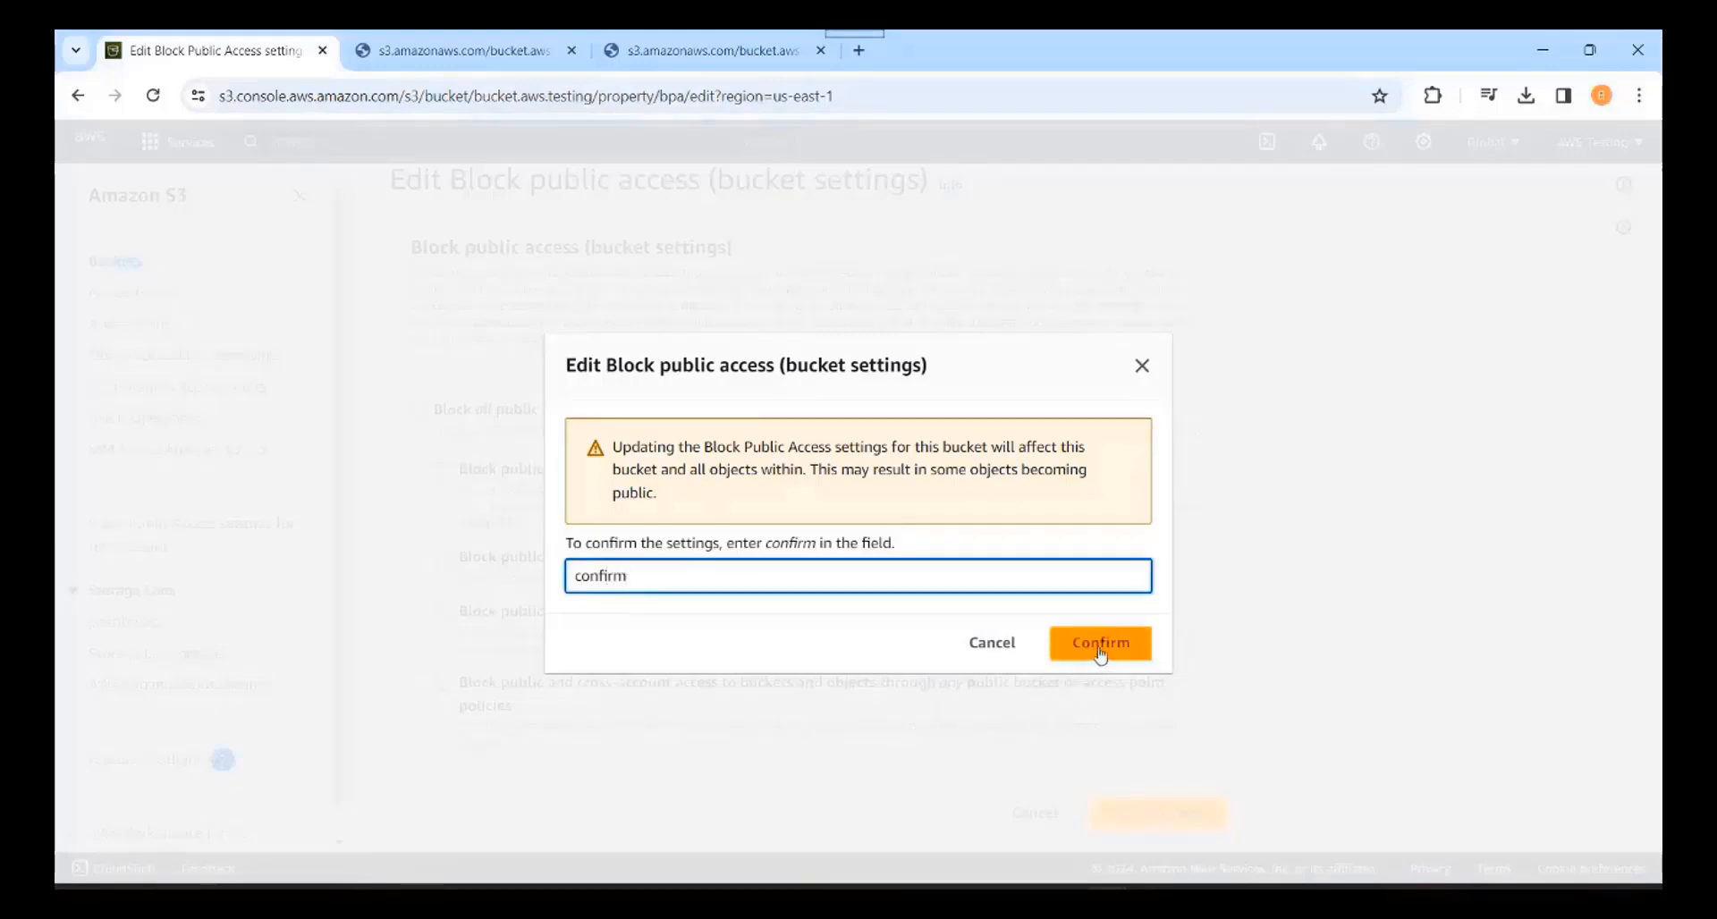
pyautogui.click(1100, 643)
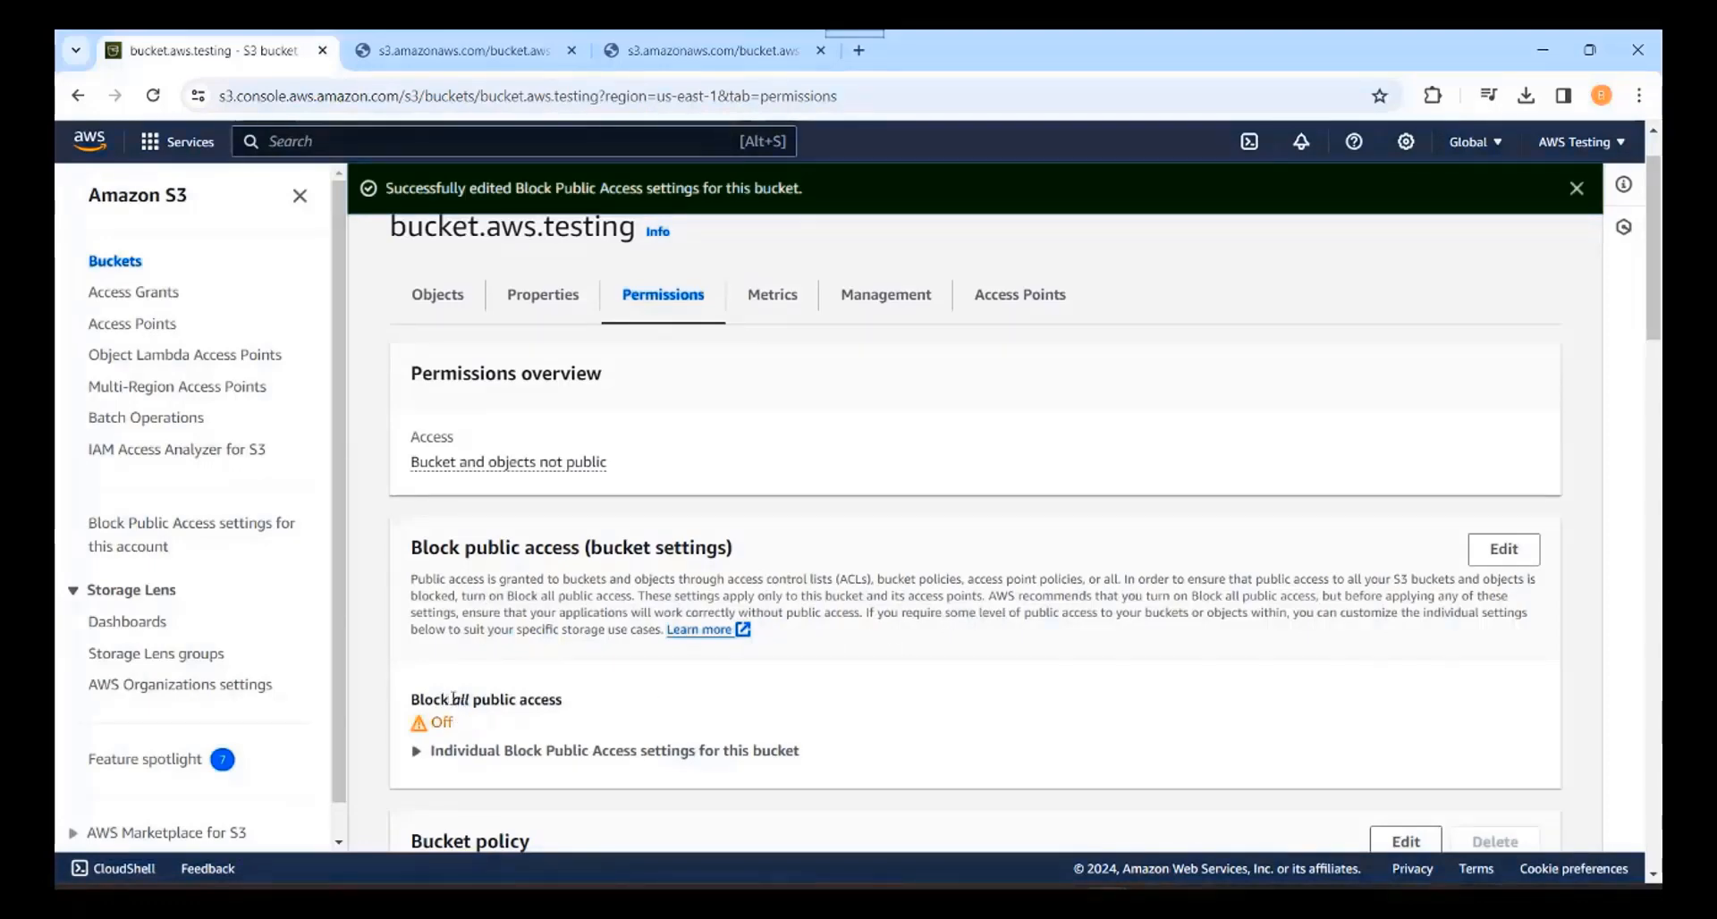
pyautogui.moveTo(451, 701); pyautogui.dragTo(569, 701)
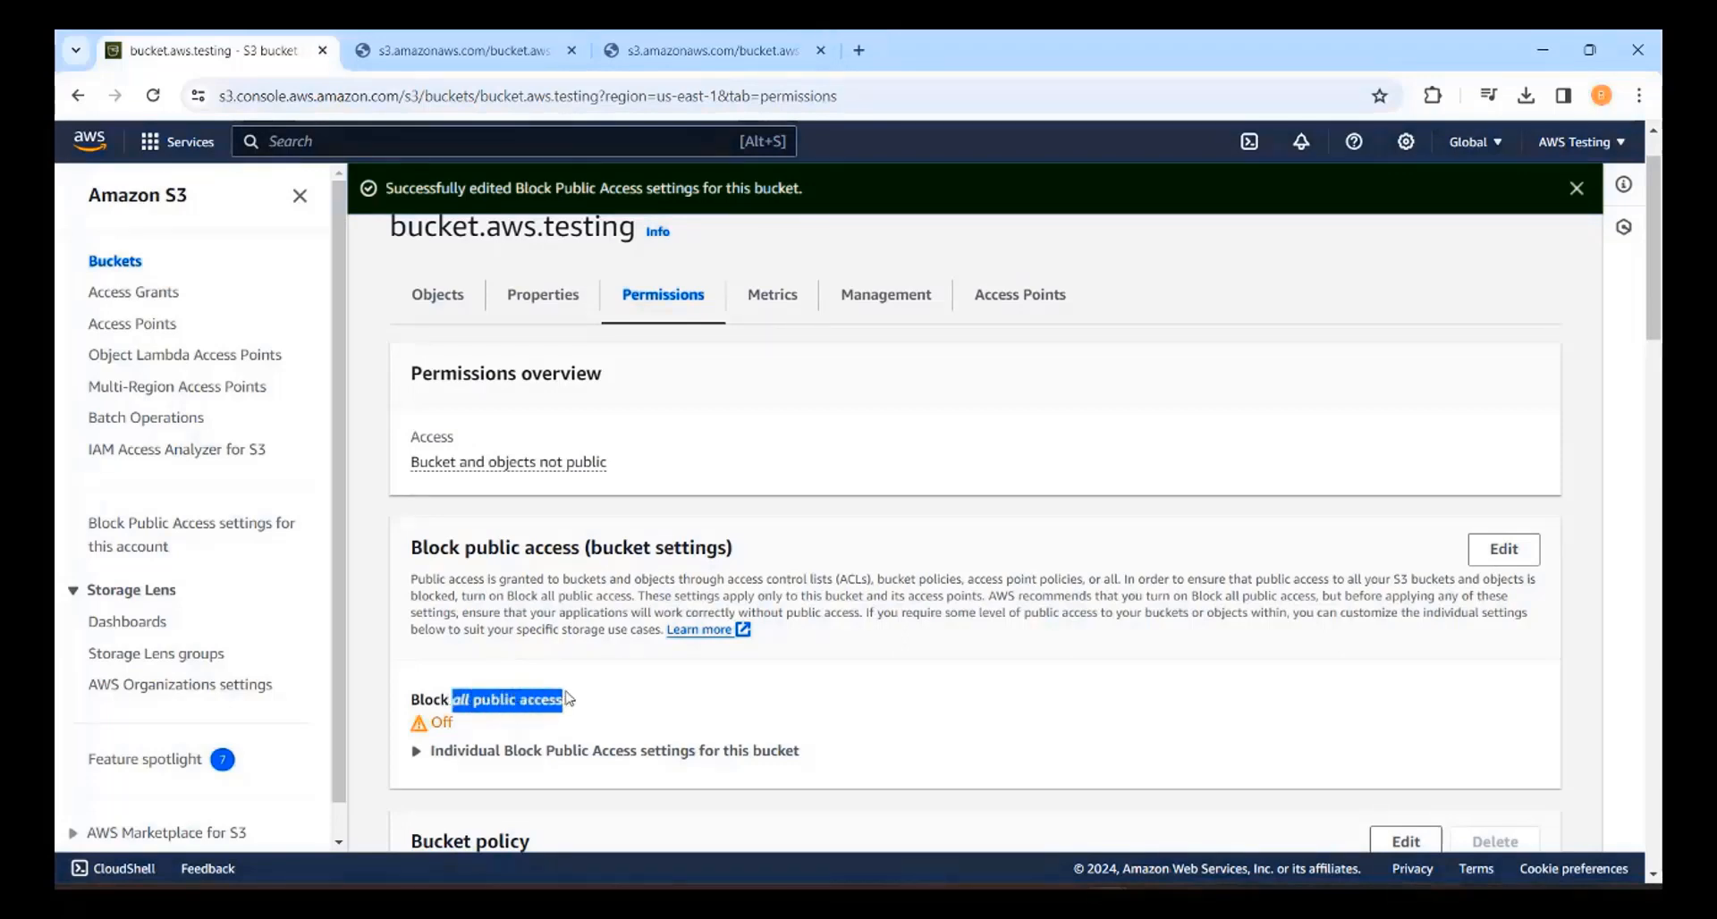
pyautogui.scroll(-3, 922, 684)
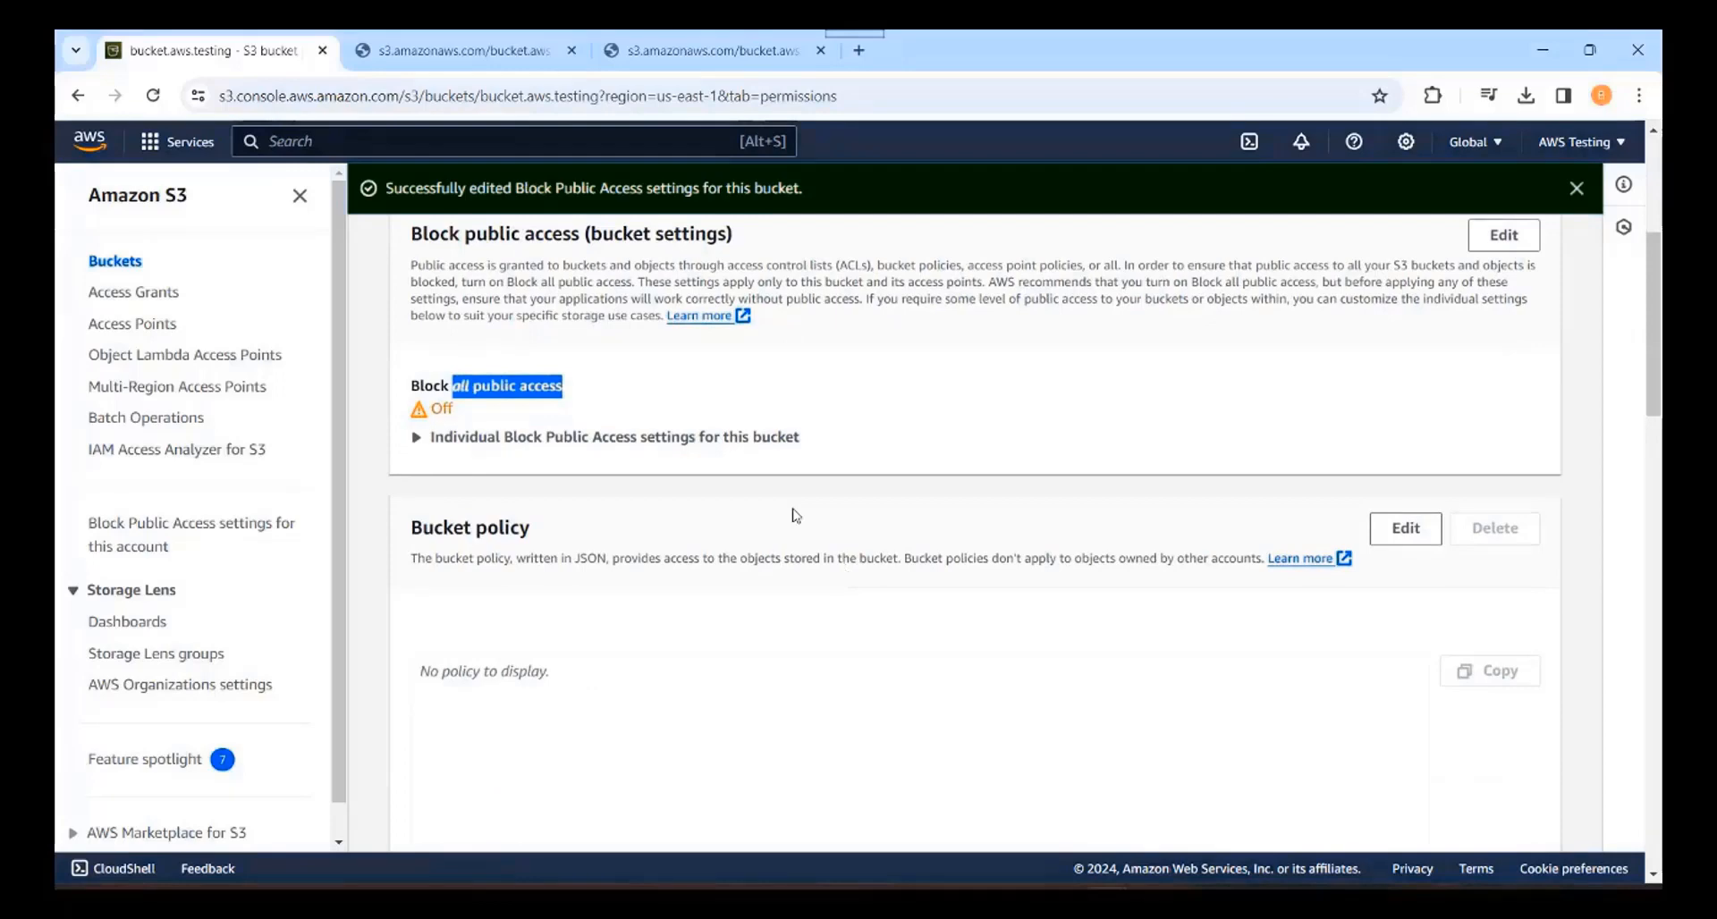
pyautogui.scroll(-2, 794, 515)
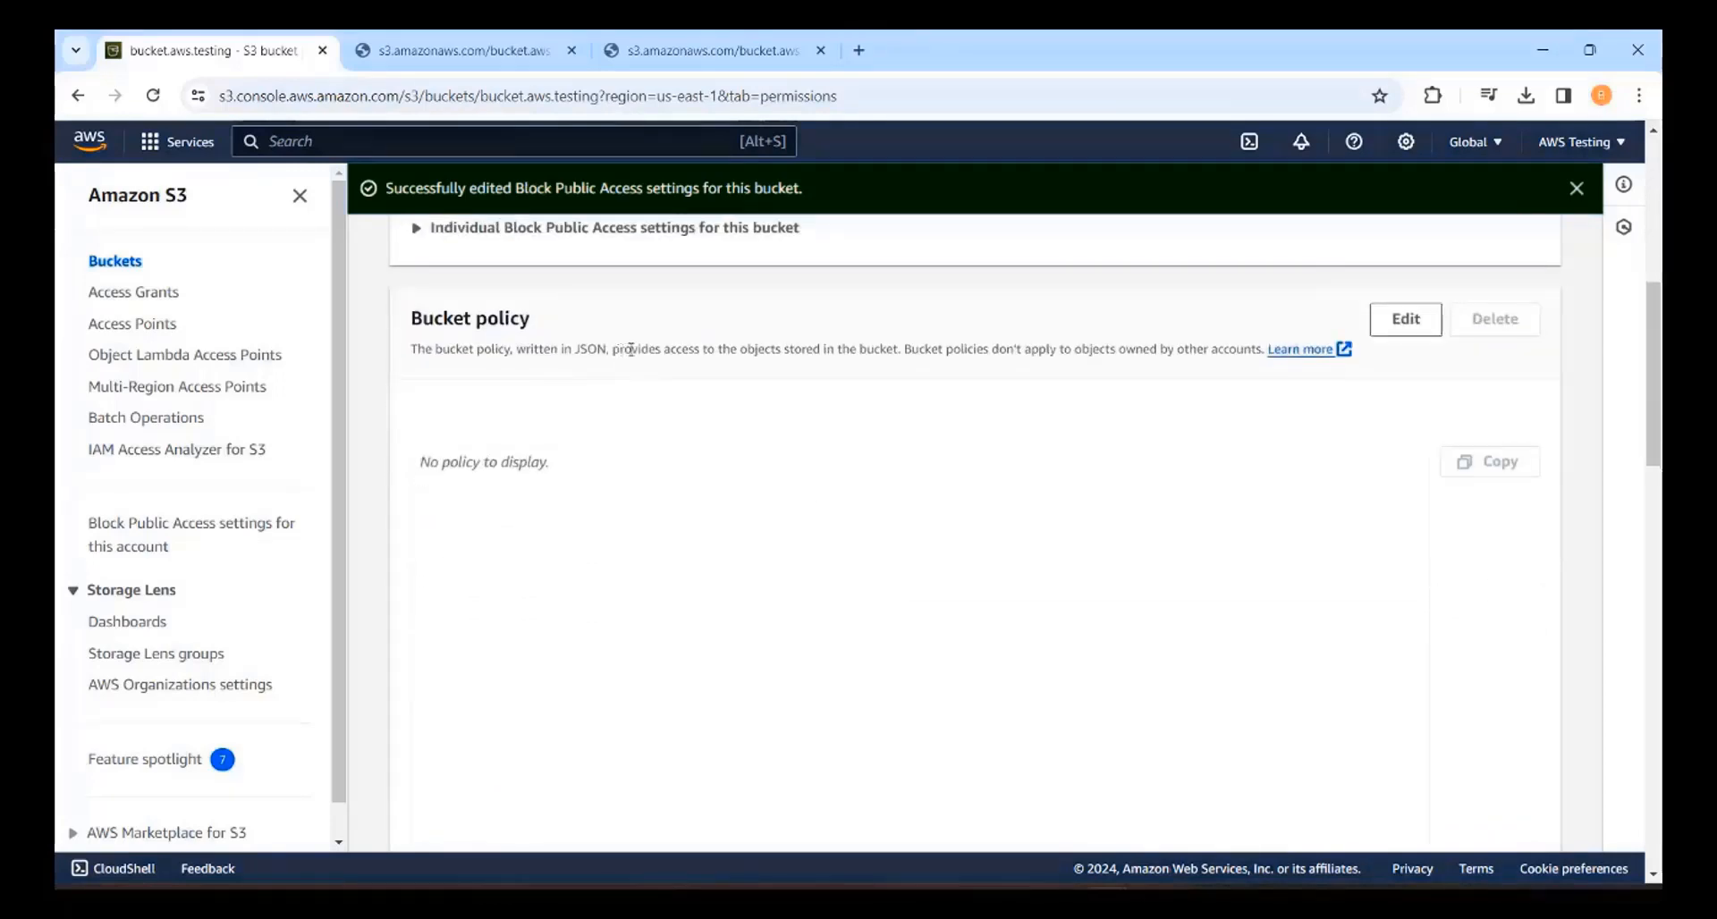
pyautogui.moveTo(620, 348); pyautogui.dragTo(903, 349)
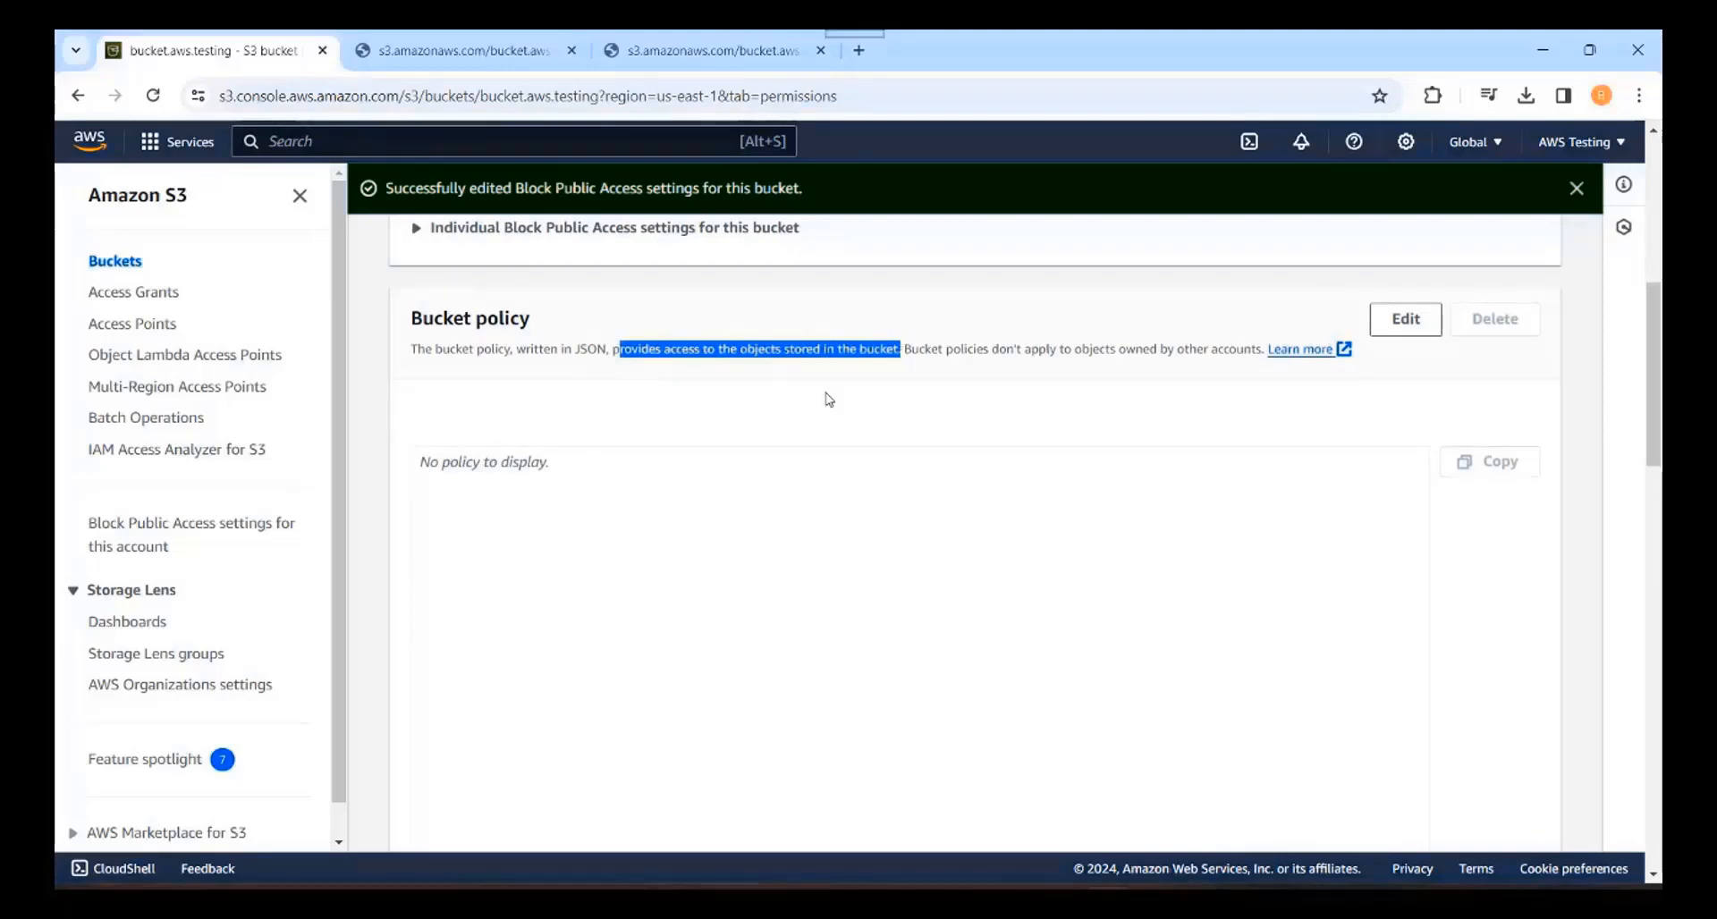
pyautogui.doubleClick(591, 349)
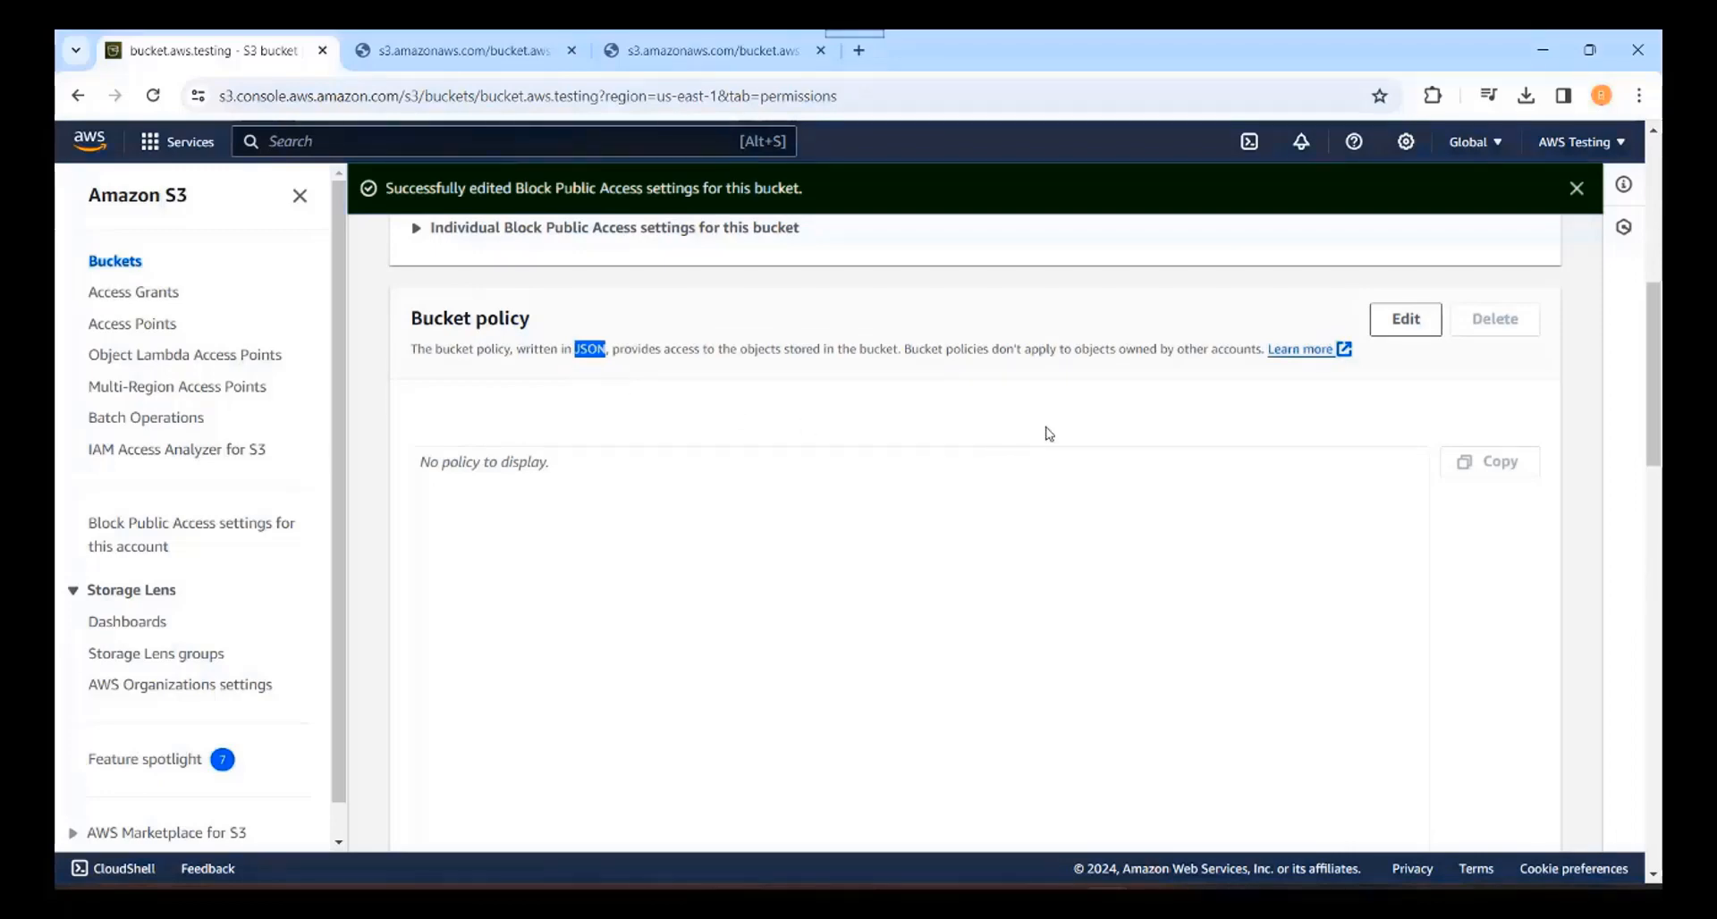
pyautogui.moveTo(910, 349); pyautogui.dragTo(1272, 356)
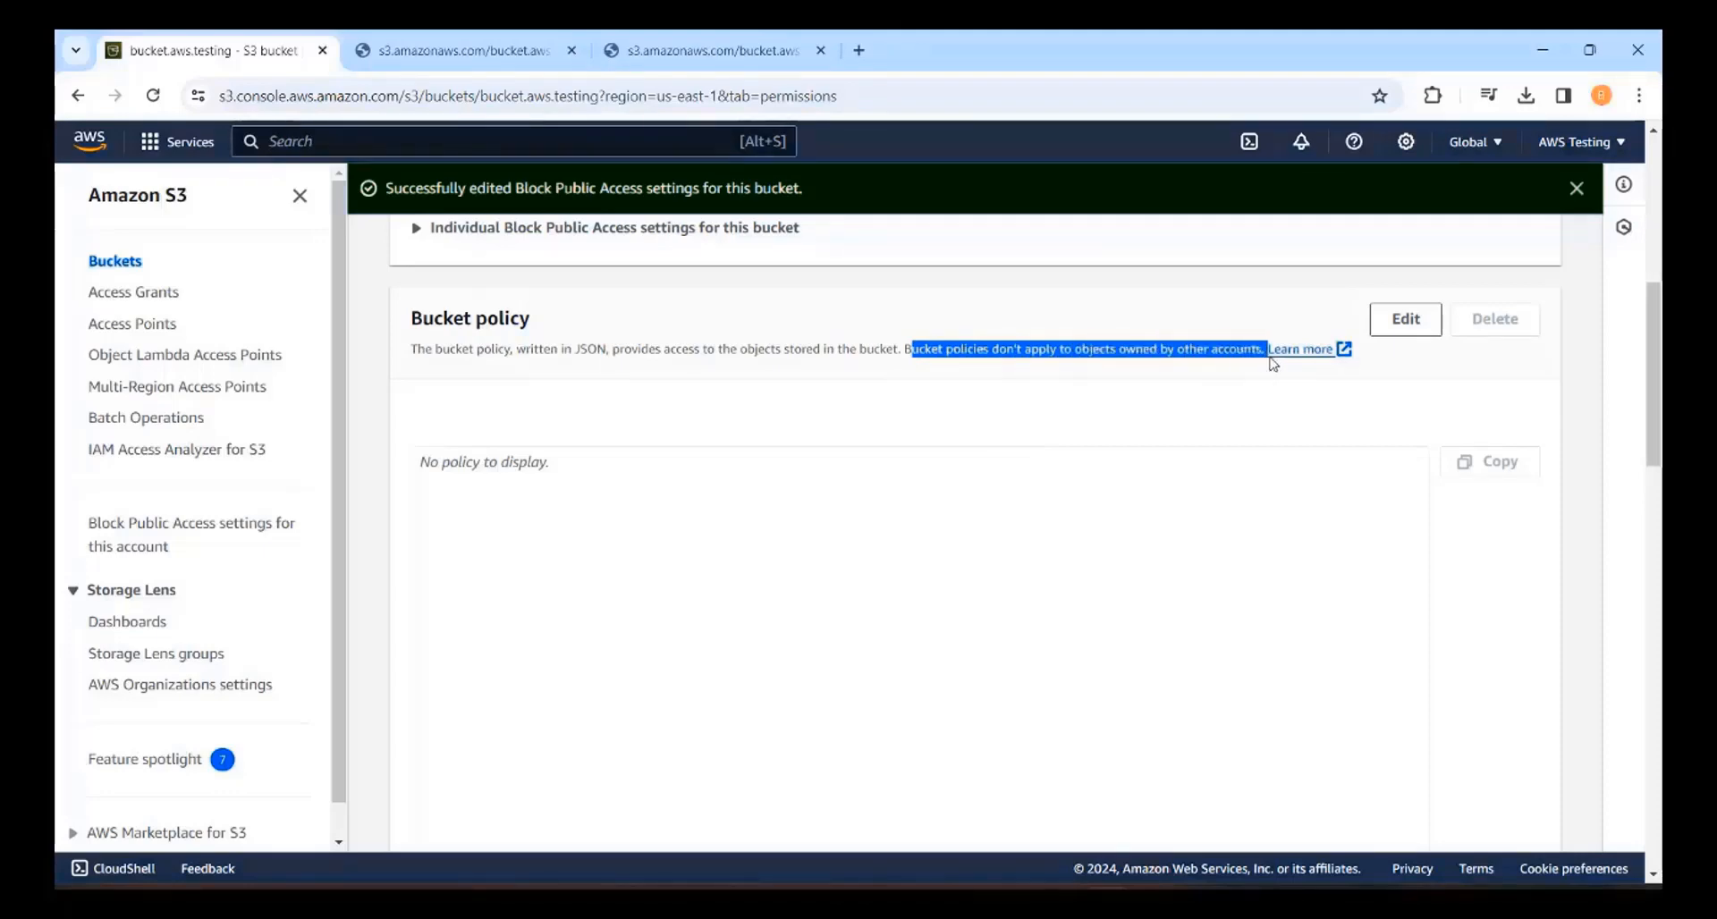
pyautogui.click(382, 478)
pyautogui.scroll(-6, 382, 478)
pyautogui.scroll(-2, 382, 478)
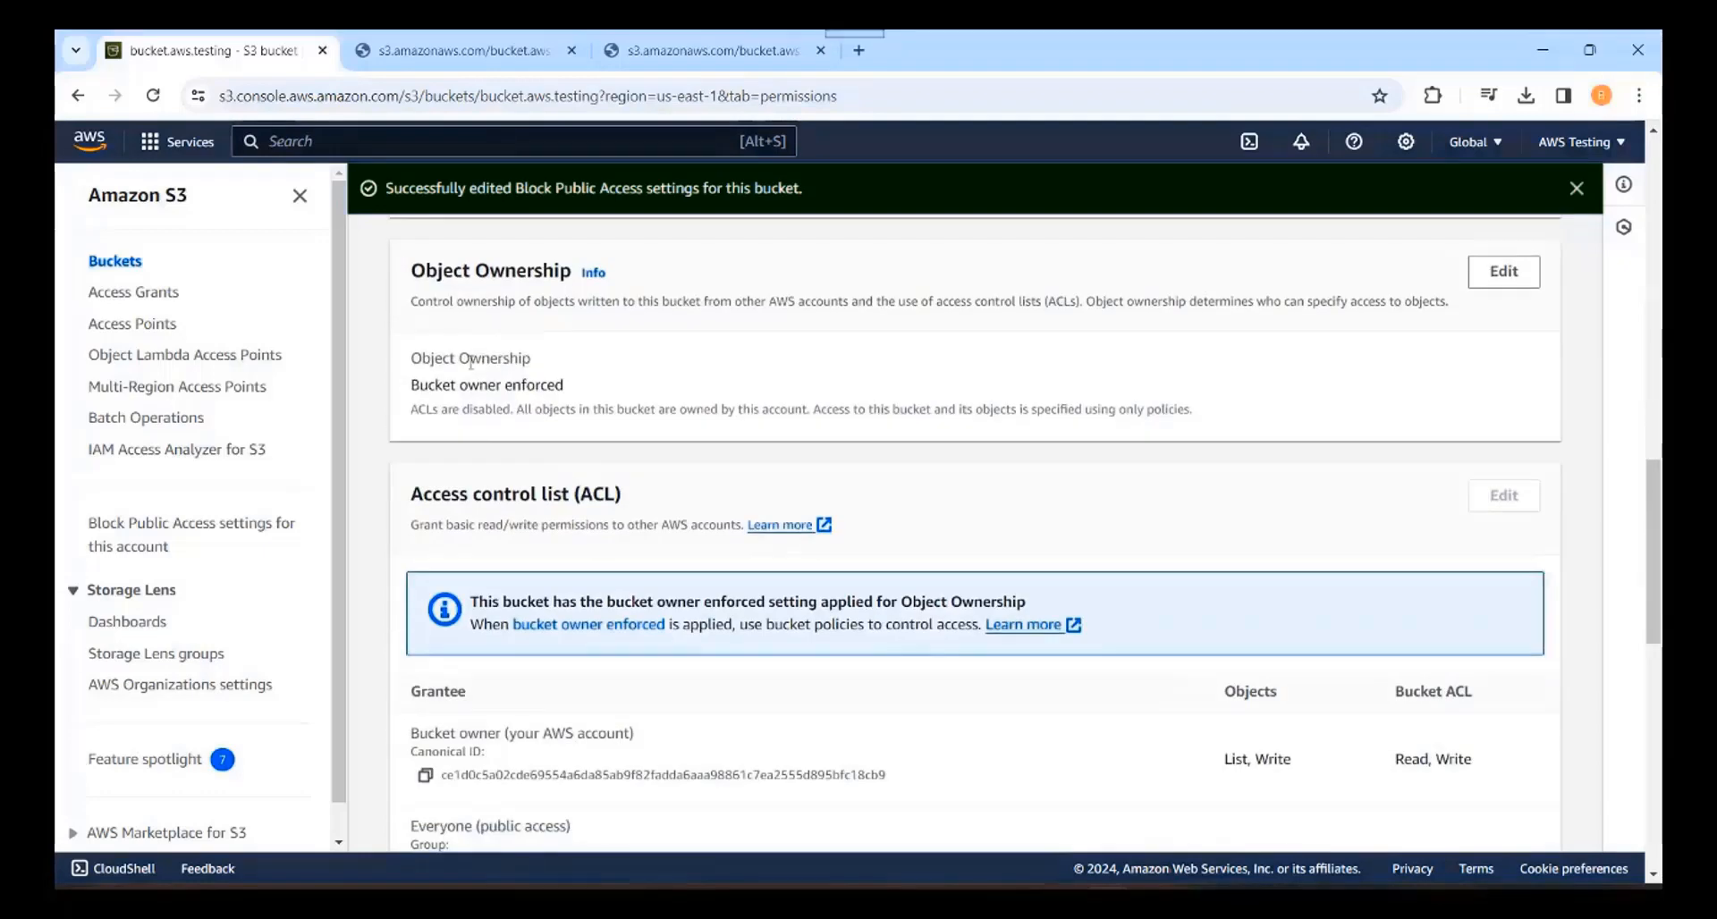
pyautogui.scroll(1, 727, 351)
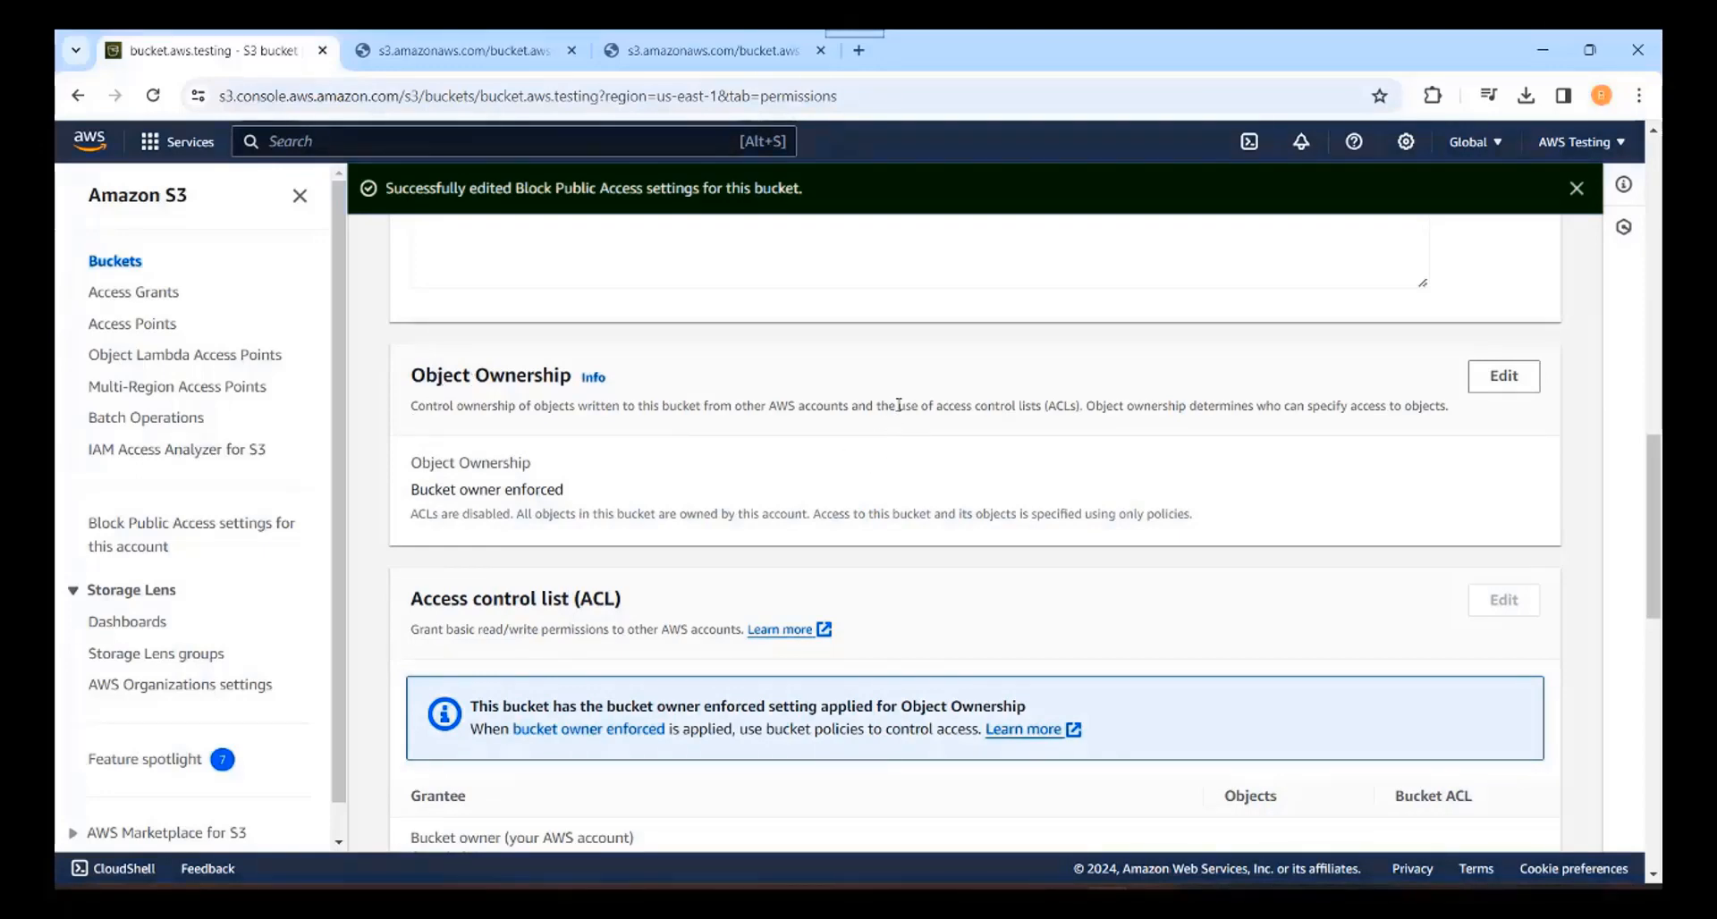
pyautogui.moveTo(899, 405); pyautogui.dragTo(1080, 409)
pyautogui.click(1127, 440)
pyautogui.moveTo(1085, 405); pyautogui.dragTo(1453, 414)
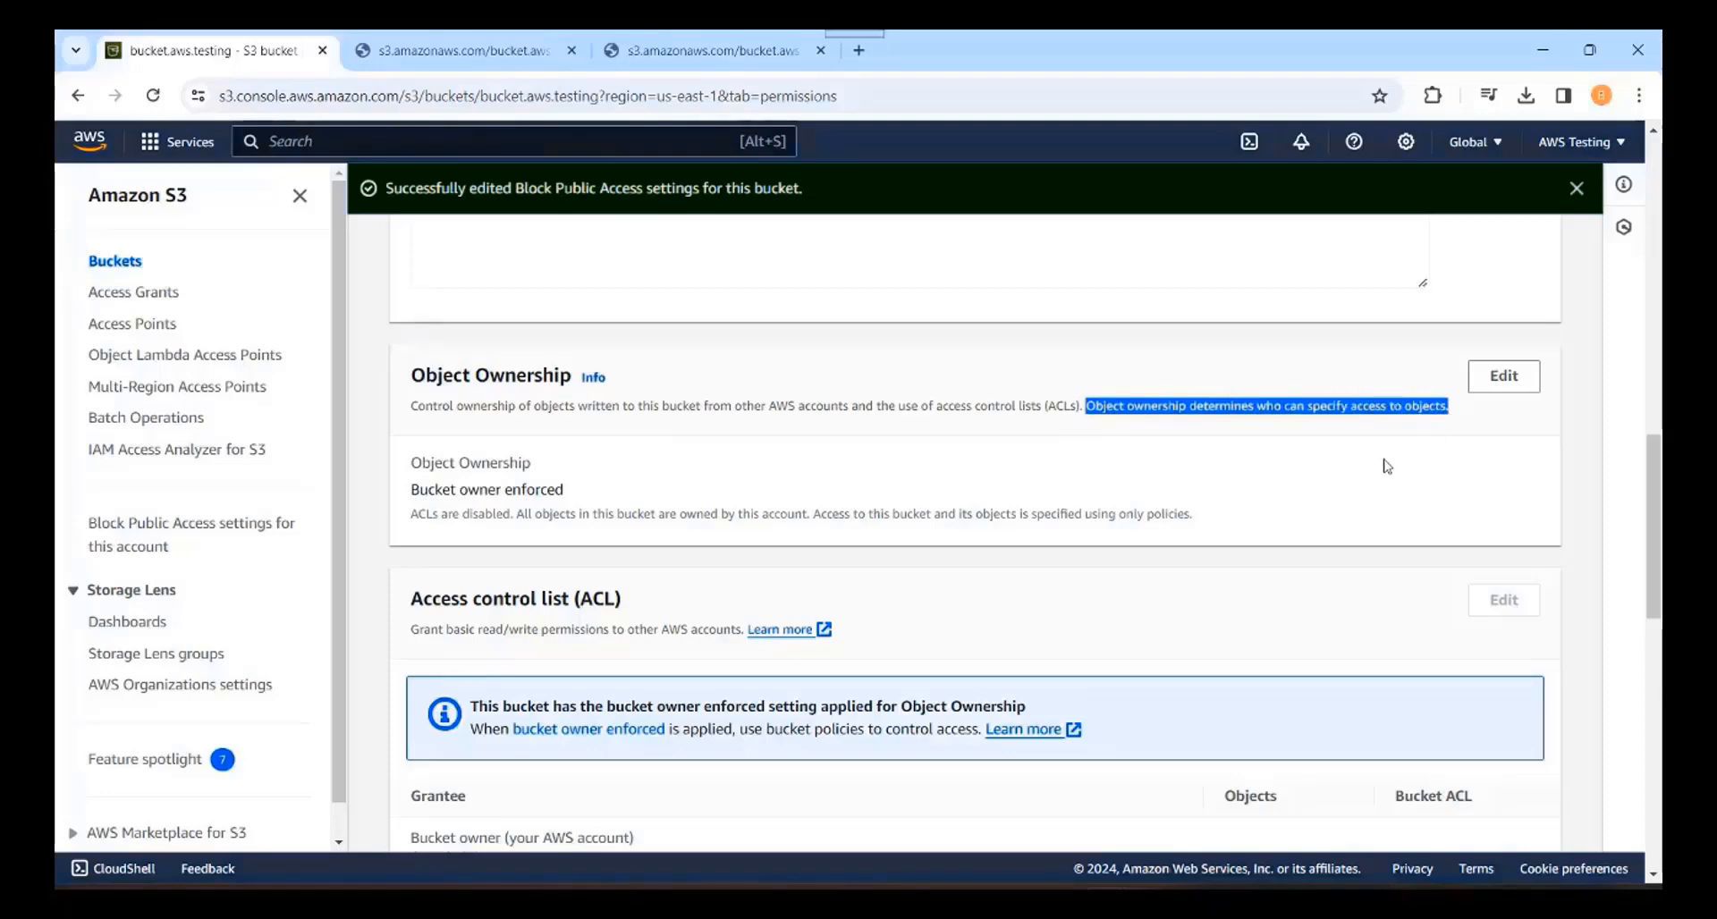
# Step: In Object Ownership, switch to ACLs enabled and acknowledge that ACLs will be restored
pyautogui.click(1516, 379)
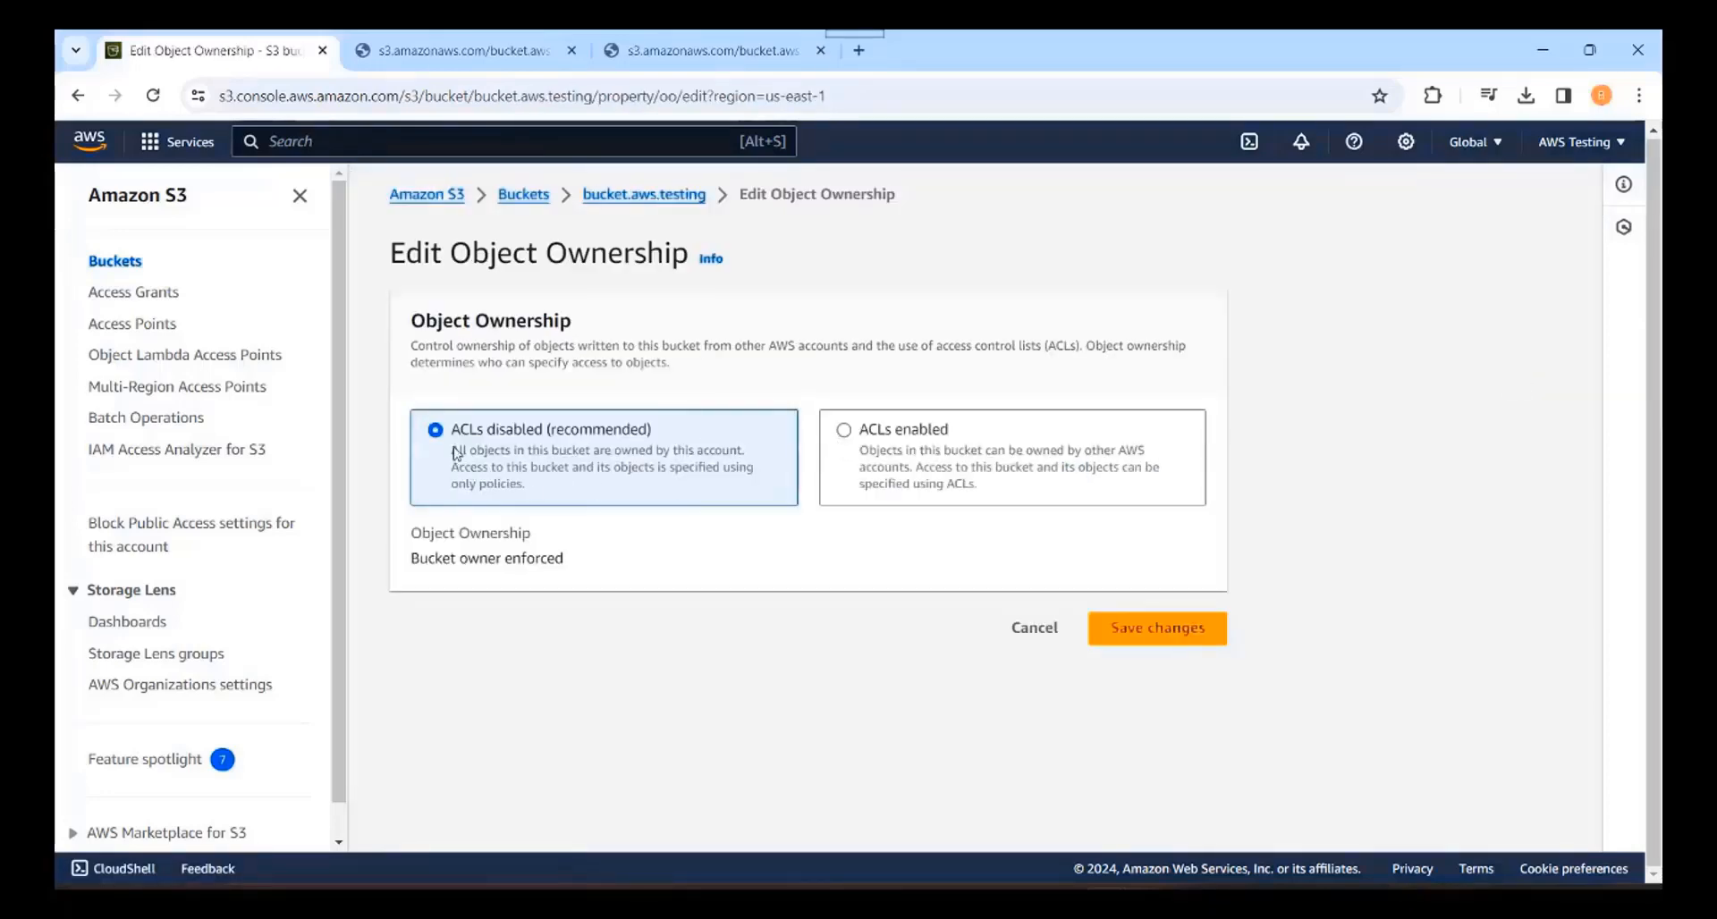
pyautogui.moveTo(451, 458); pyautogui.dragTo(763, 456)
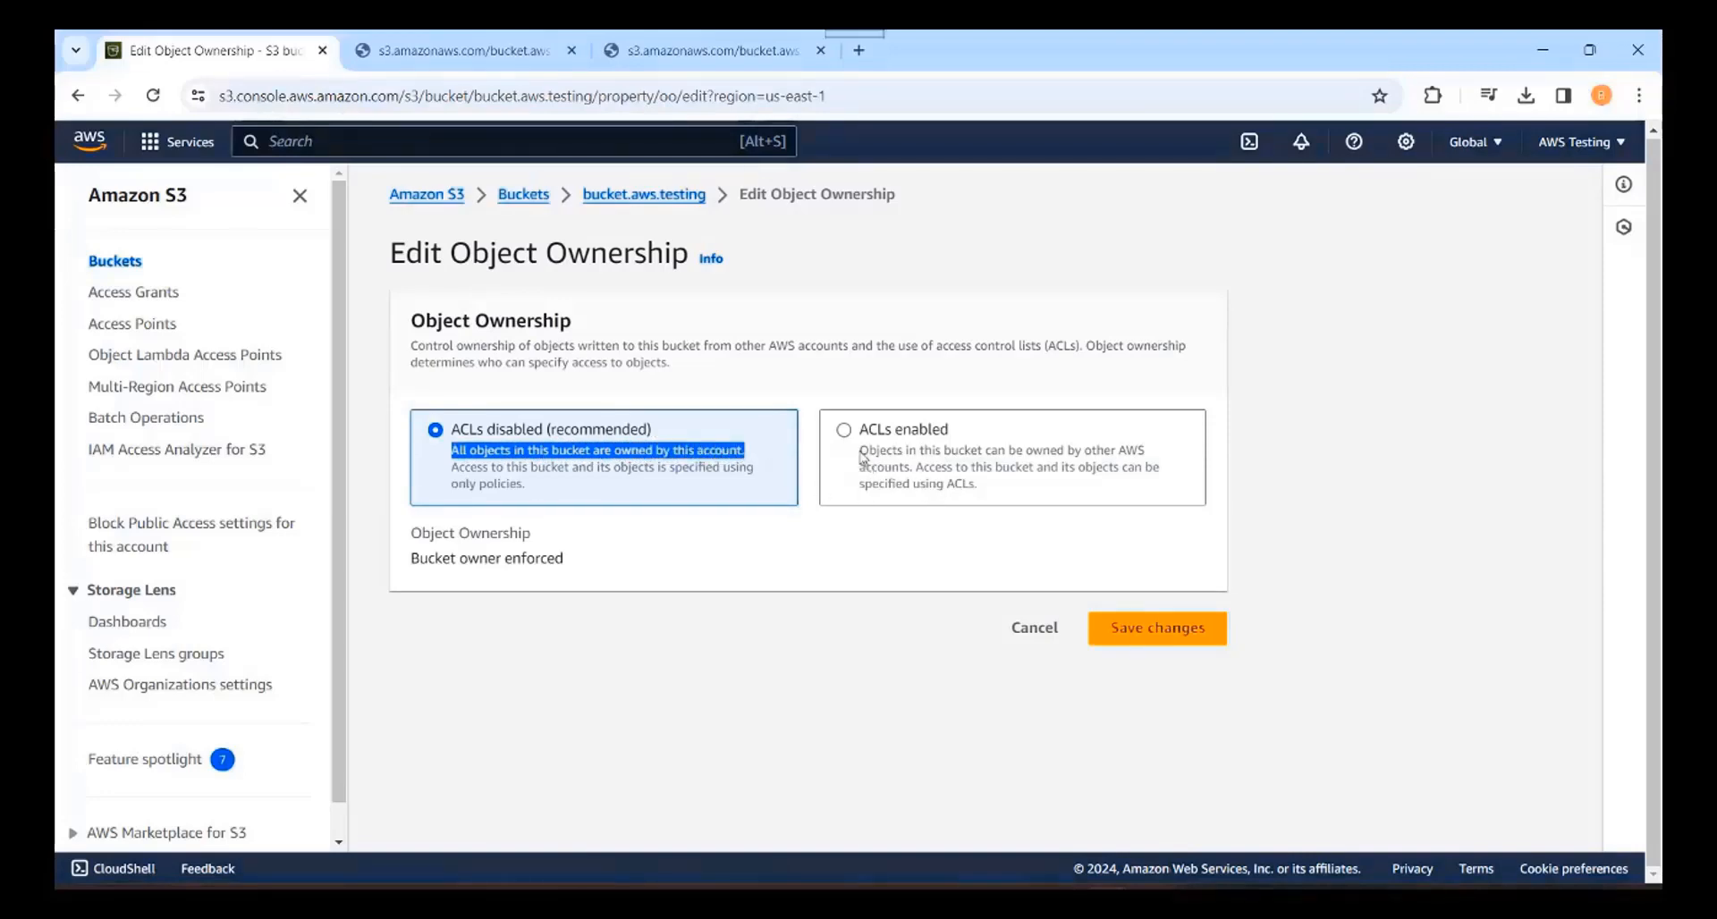
pyautogui.moveTo(860, 449); pyautogui.dragTo(862, 443)
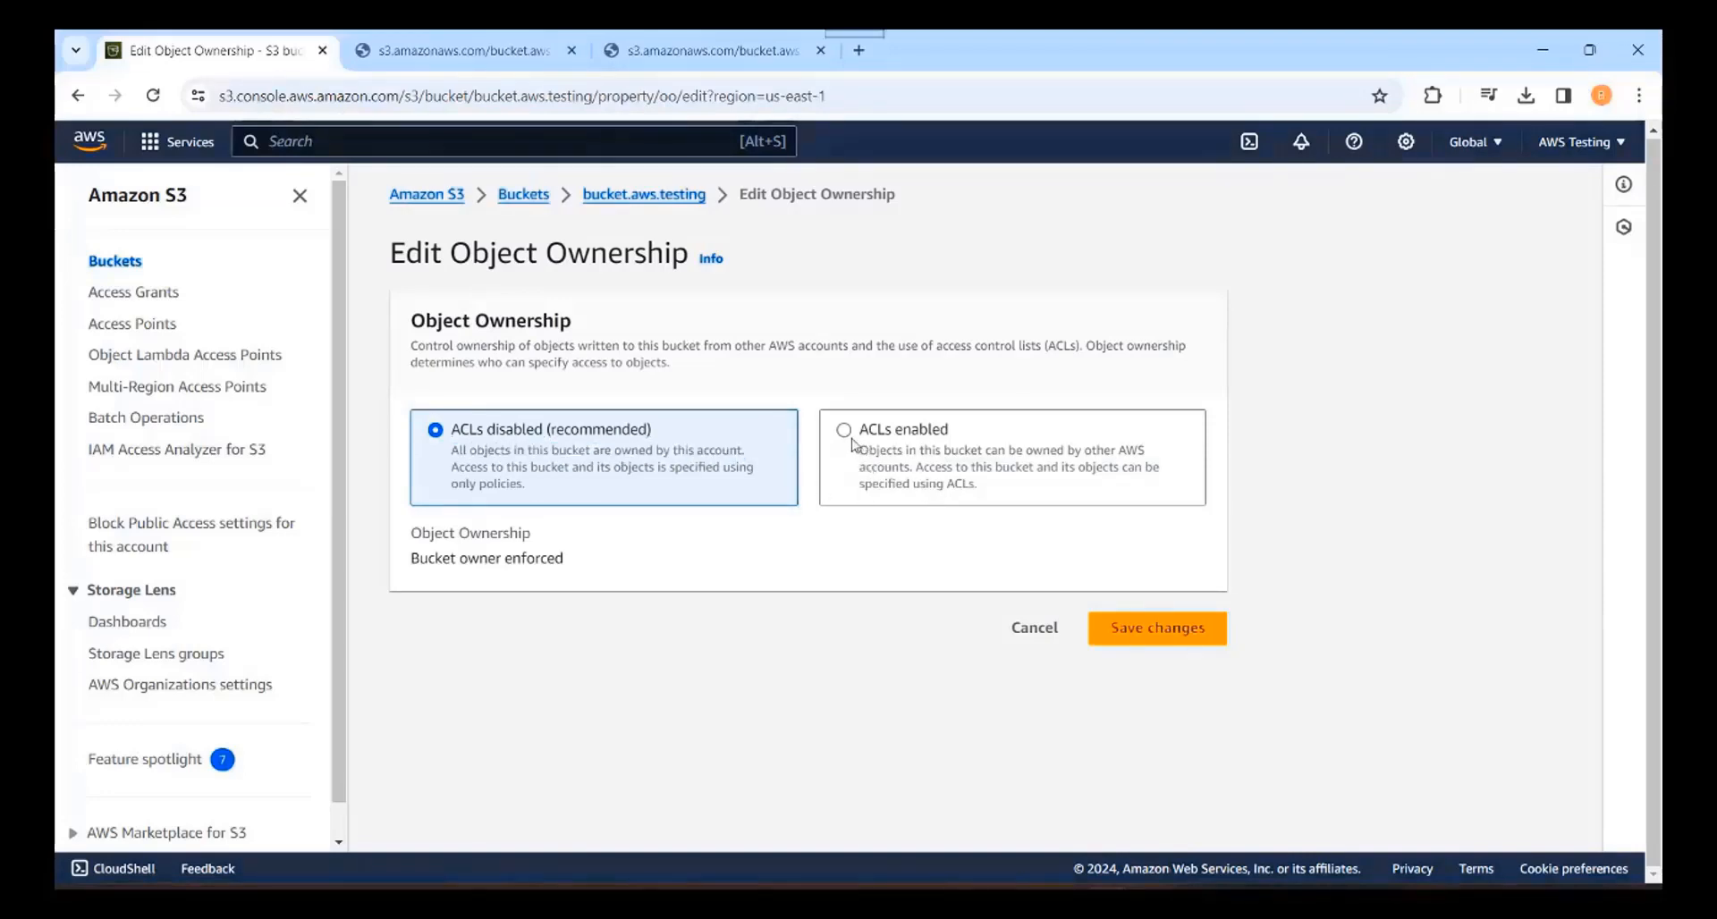
pyautogui.click(845, 434)
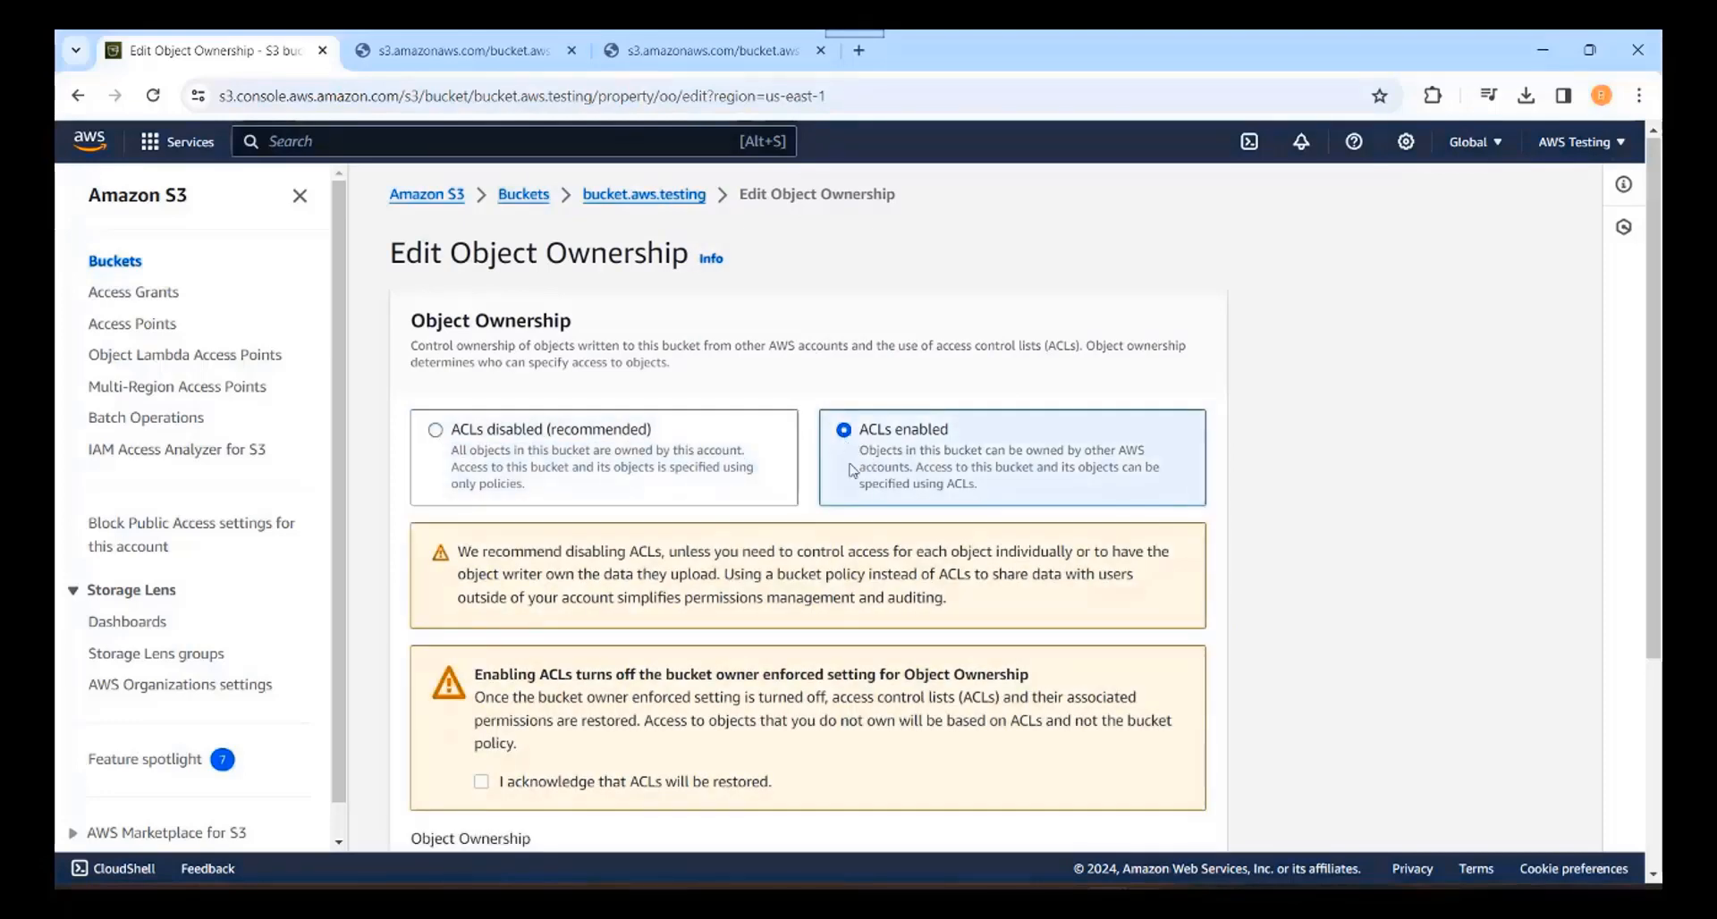
pyautogui.moveTo(860, 450); pyautogui.dragTo(921, 473)
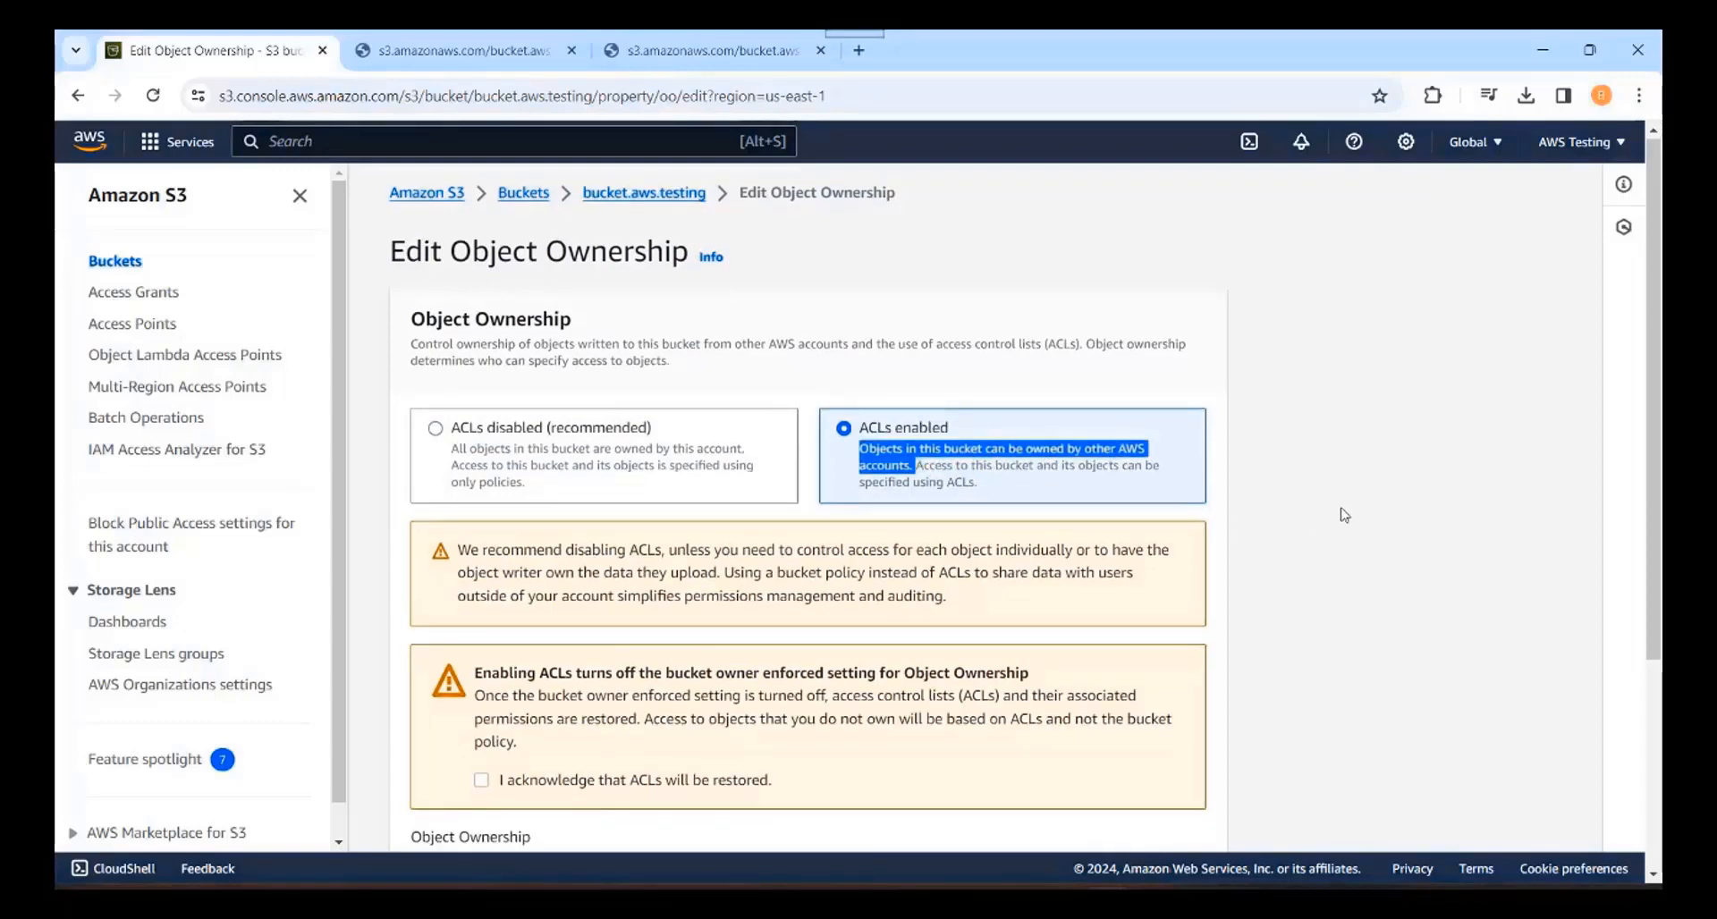
pyautogui.scroll(-2, 1343, 515)
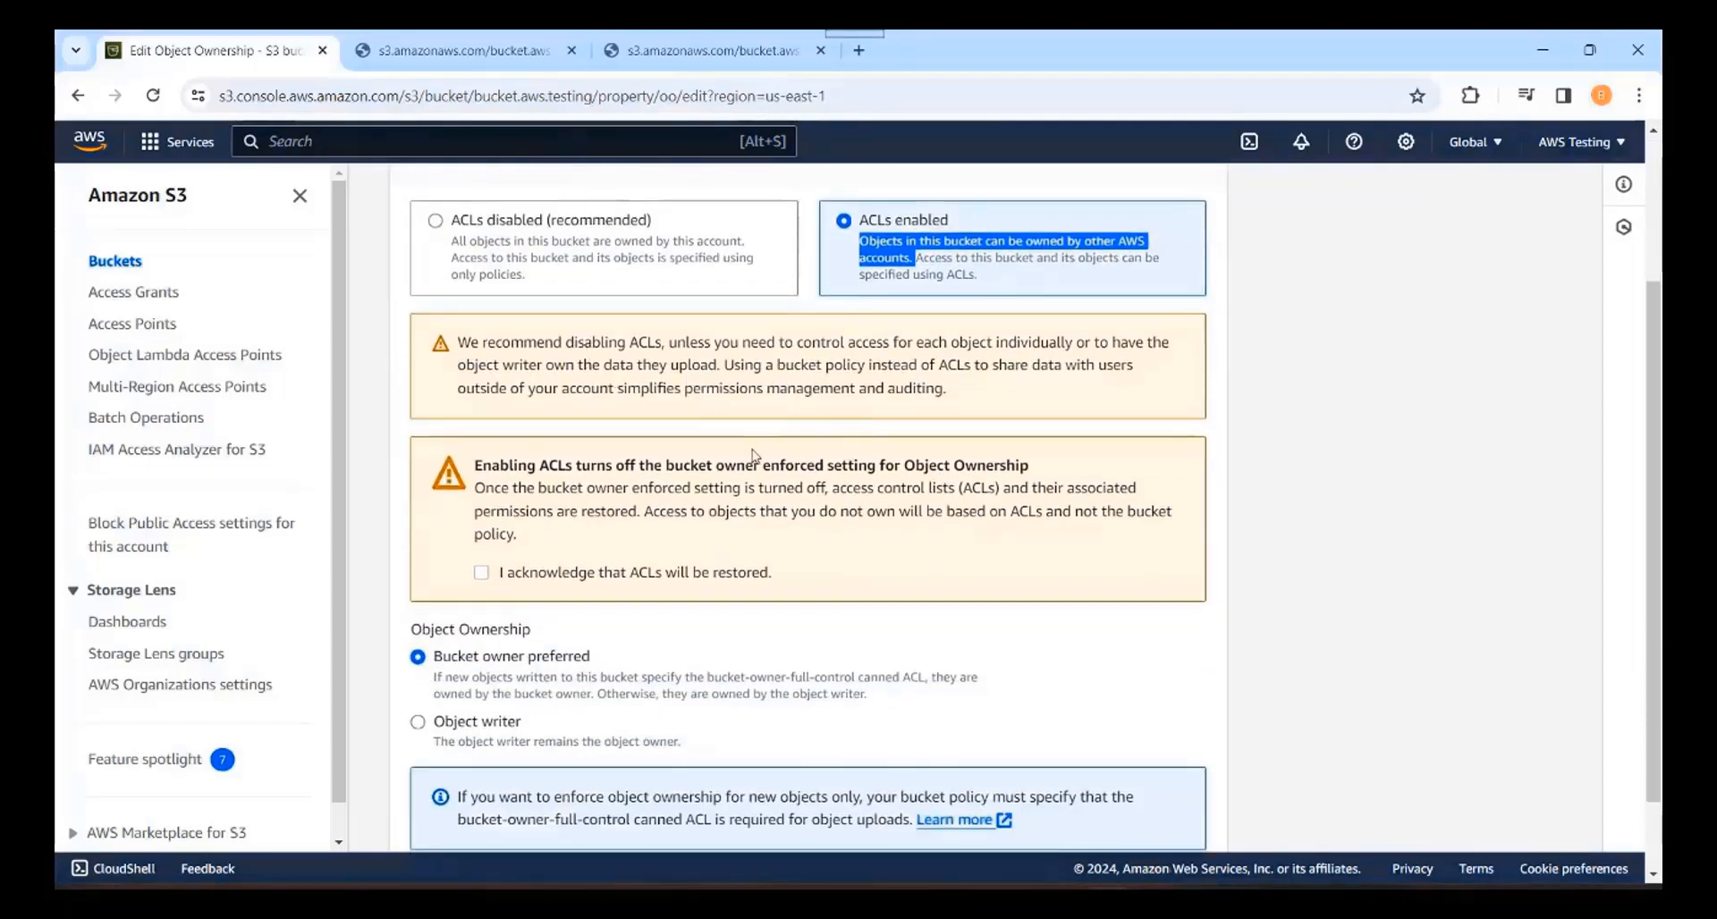
pyautogui.click(481, 573)
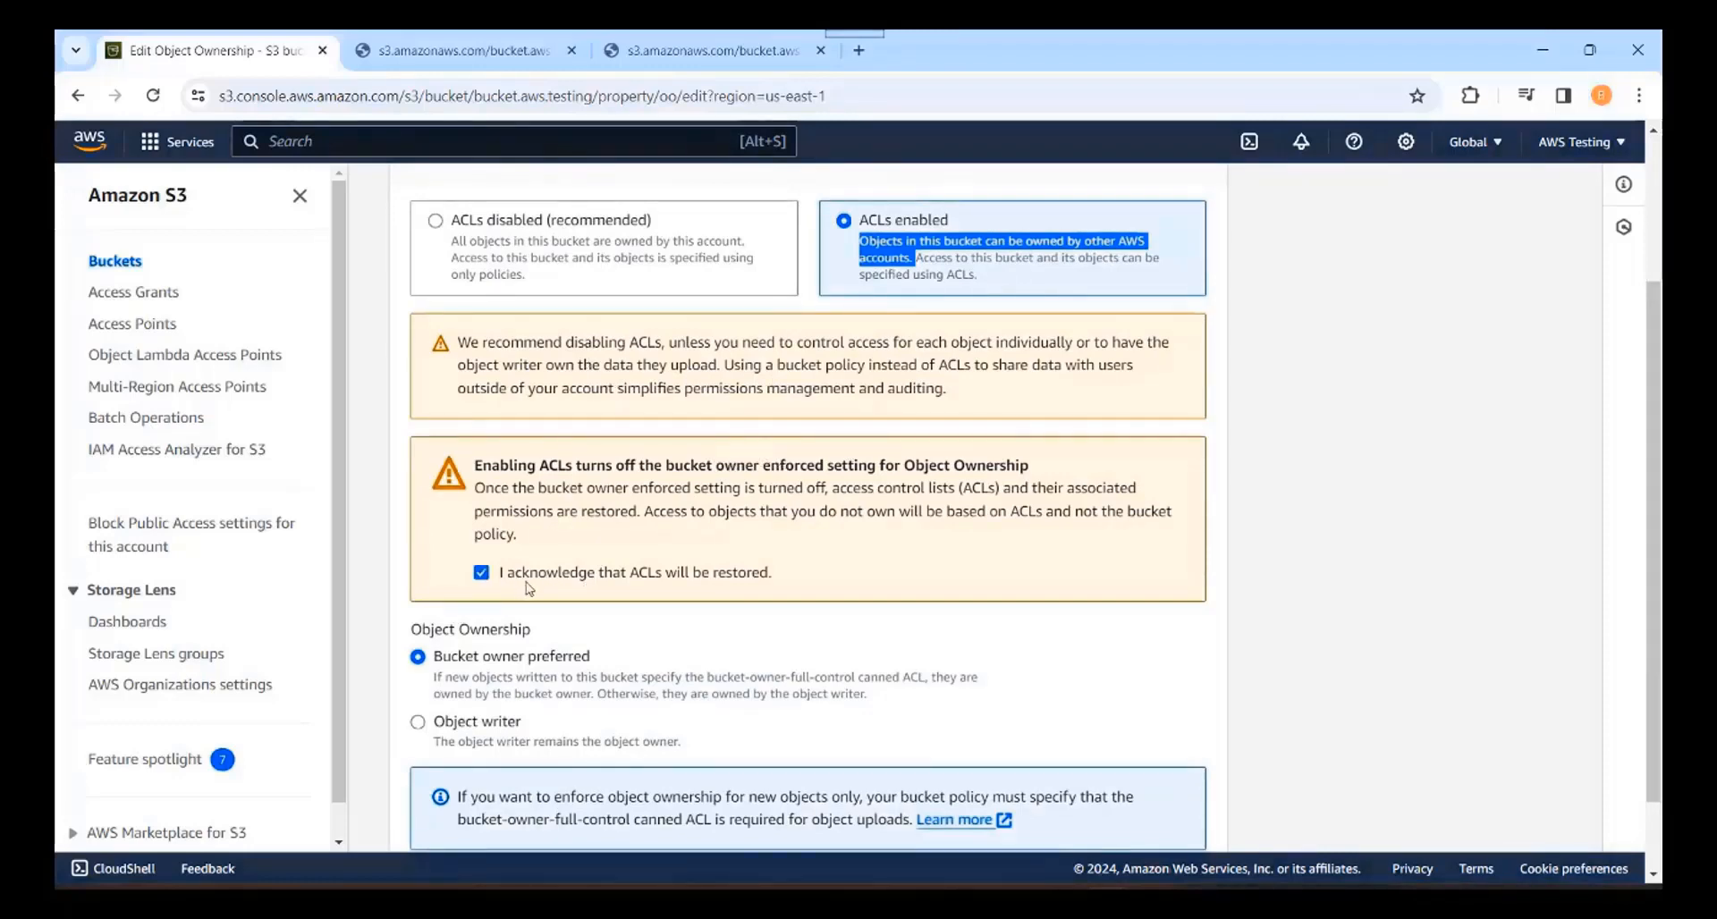
# Step: Choose Bucket owner preferred, re-tick the acknowledgement, and save the Object Ownership changes
pyautogui.scroll(-1, 1082, 532)
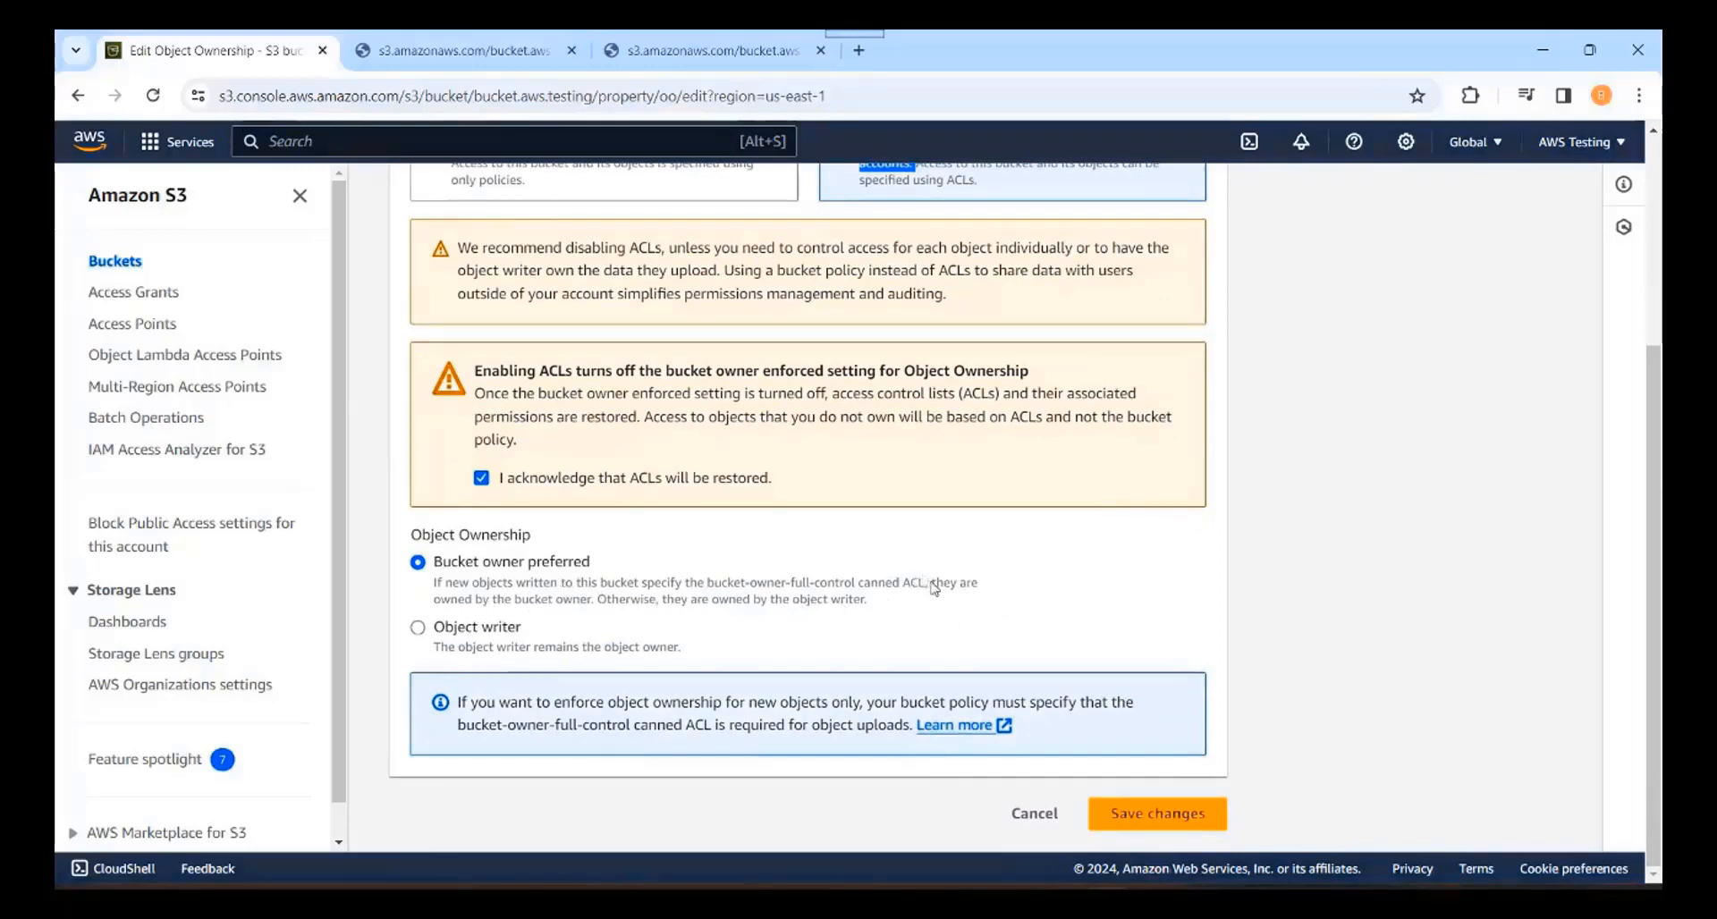
pyautogui.moveTo(933, 586); pyautogui.dragTo(600, 607)
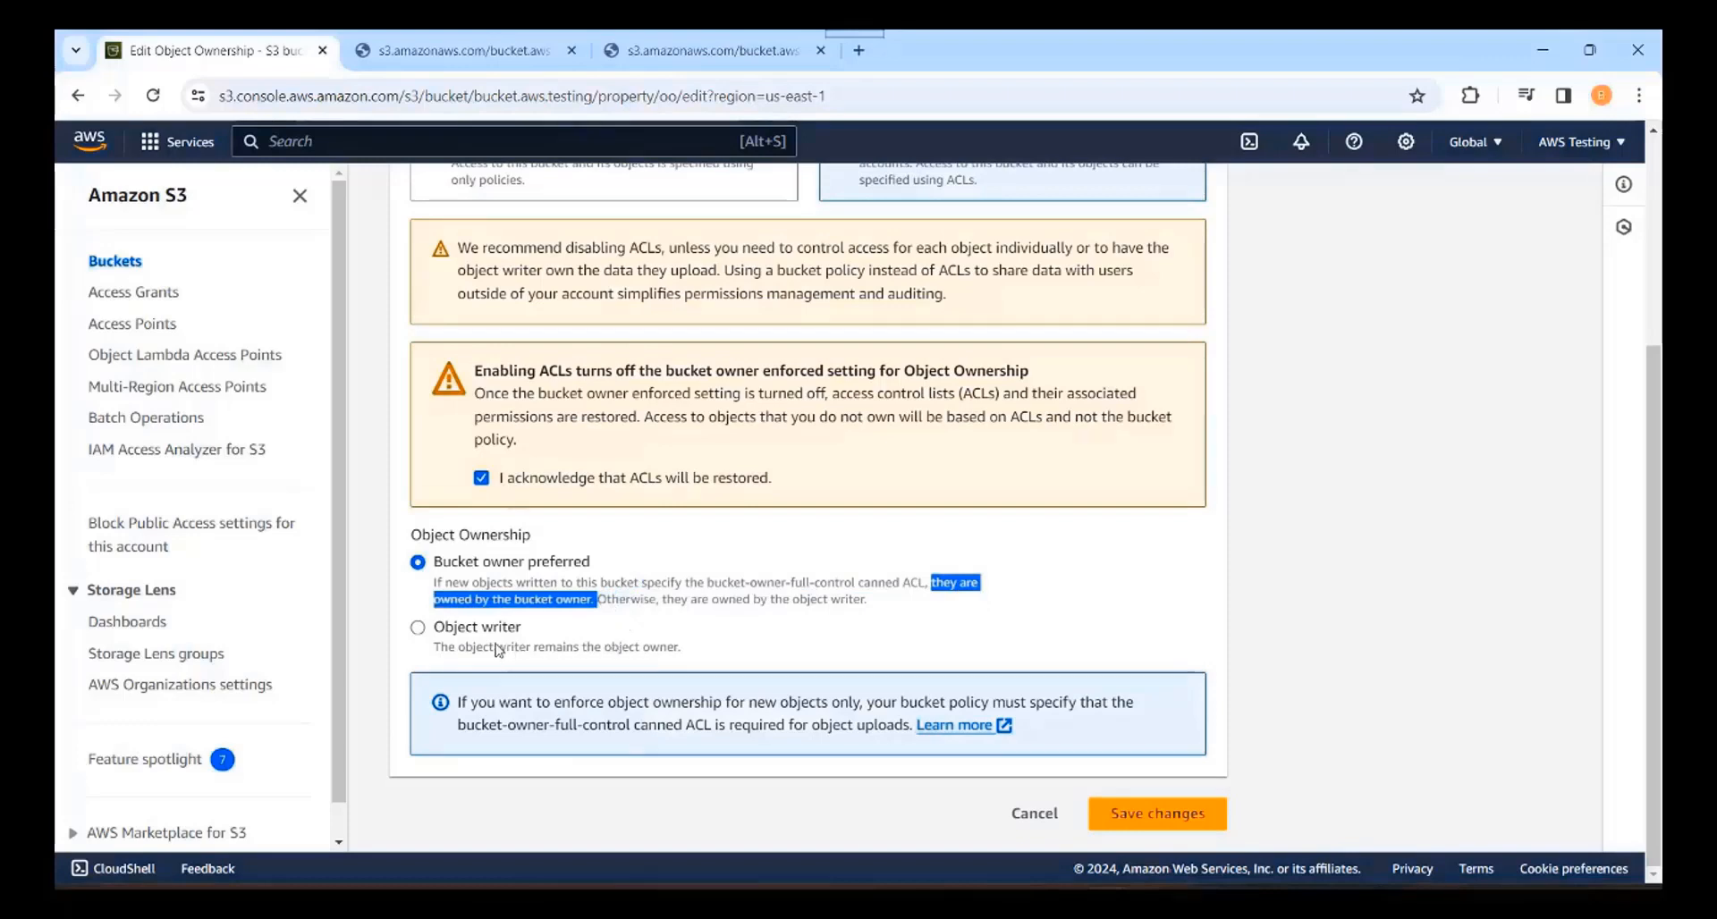
pyautogui.moveTo(433, 646); pyautogui.dragTo(687, 650)
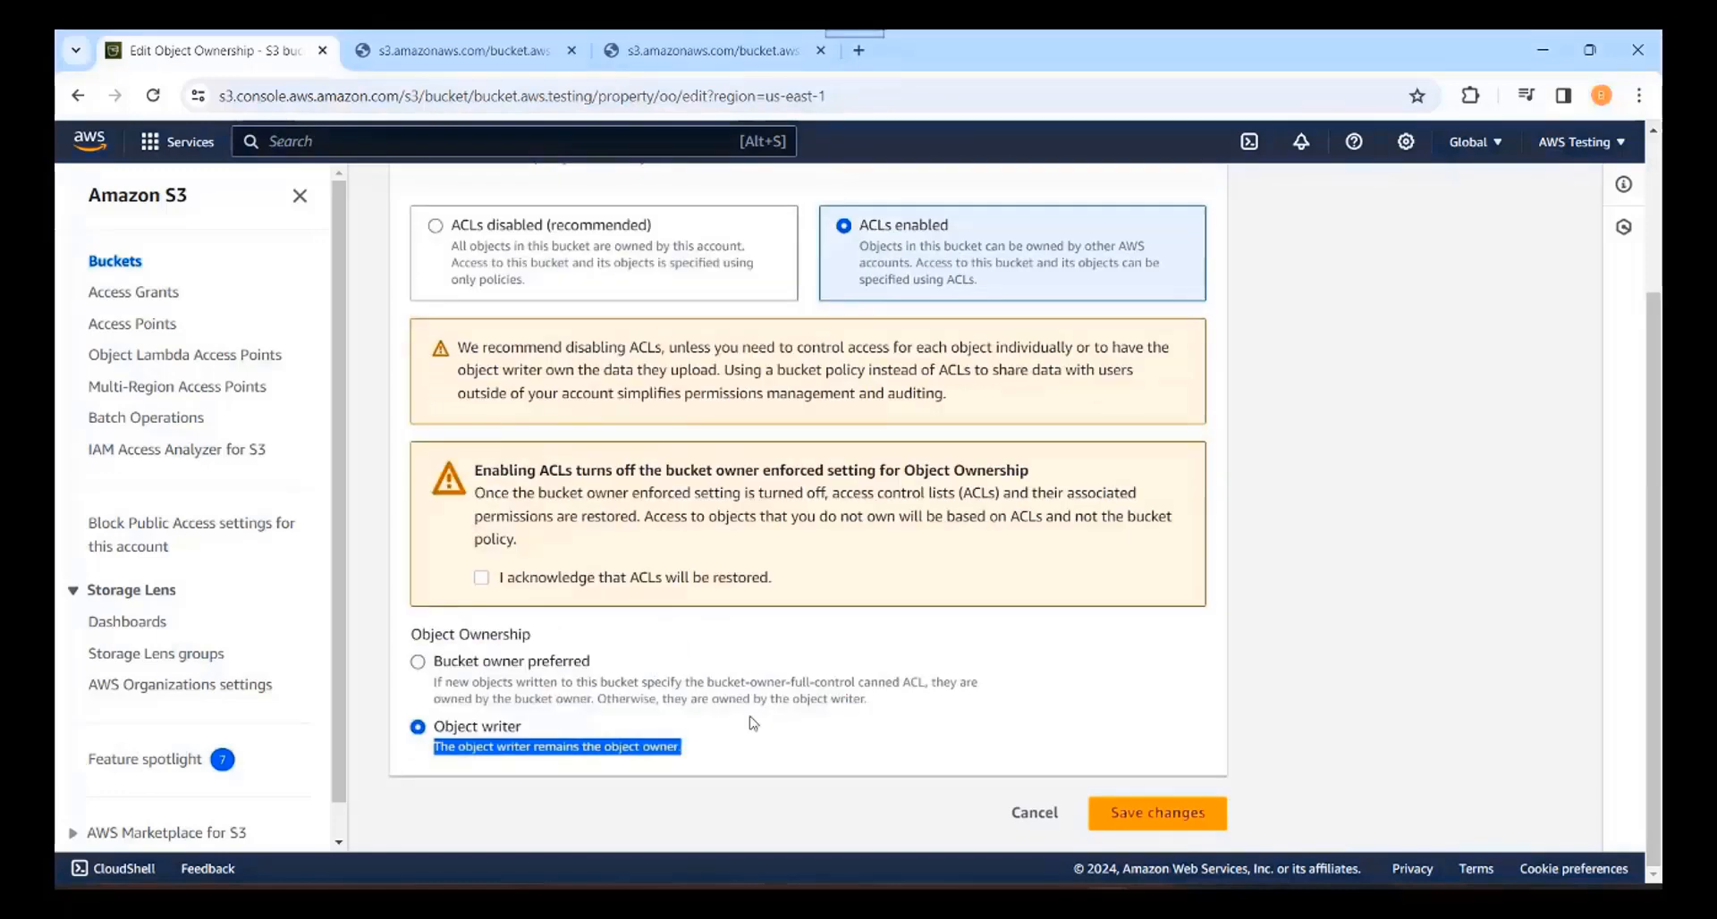
pyautogui.click(419, 663)
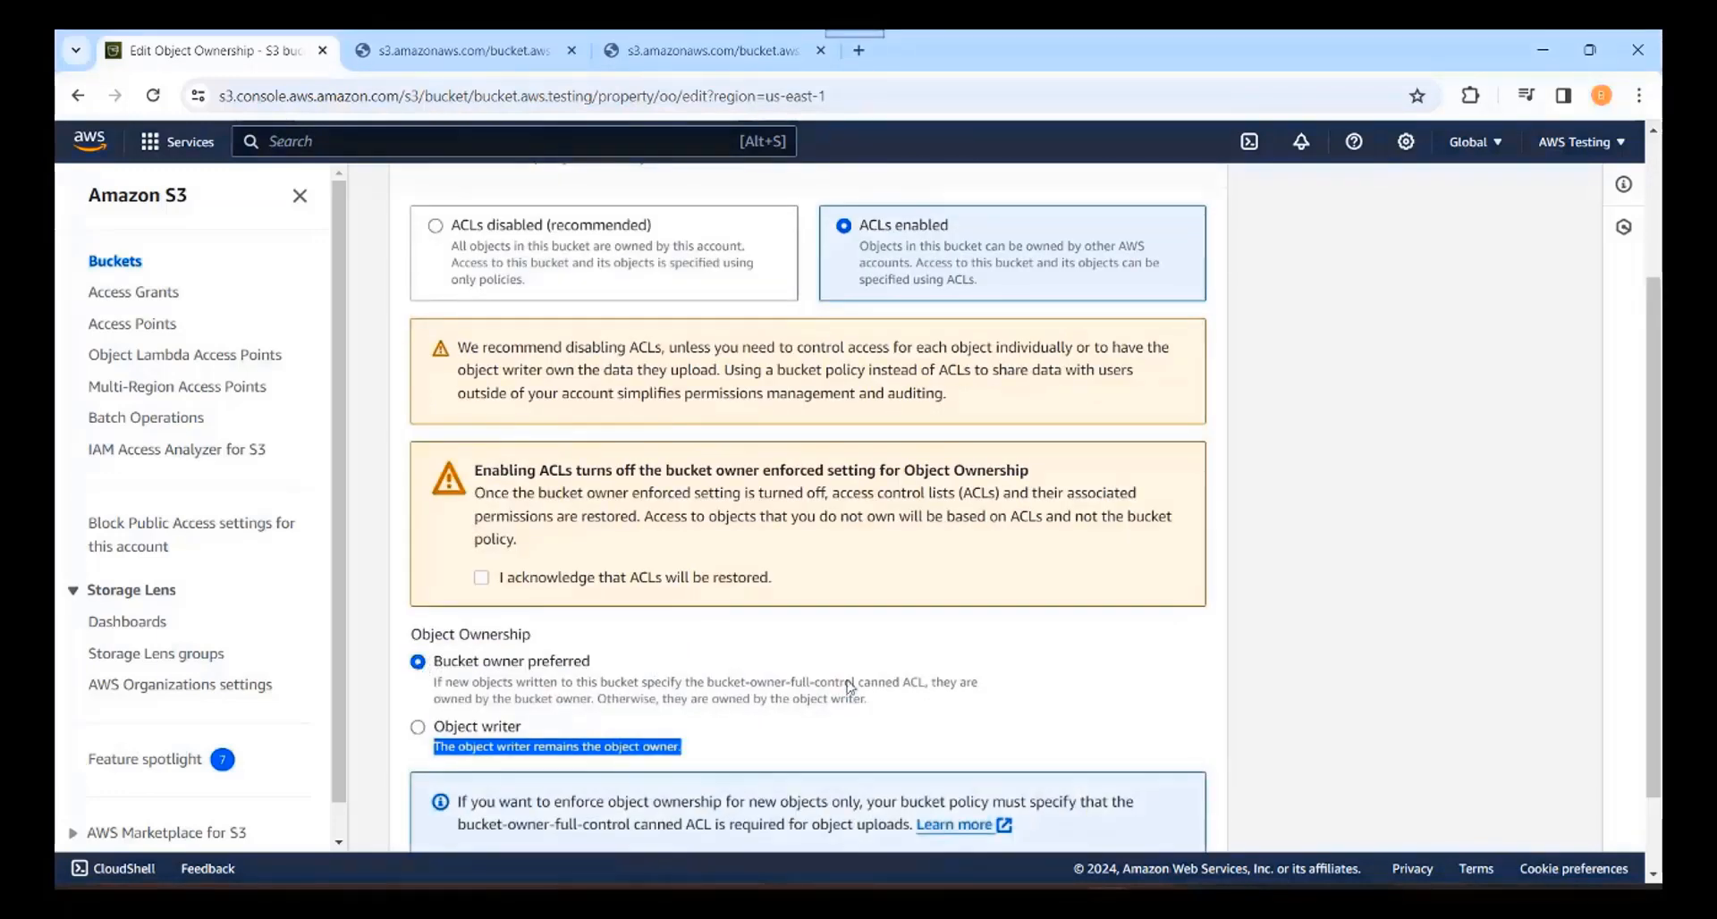
pyautogui.scroll(-2, 1228, 662)
pyautogui.click(1149, 821)
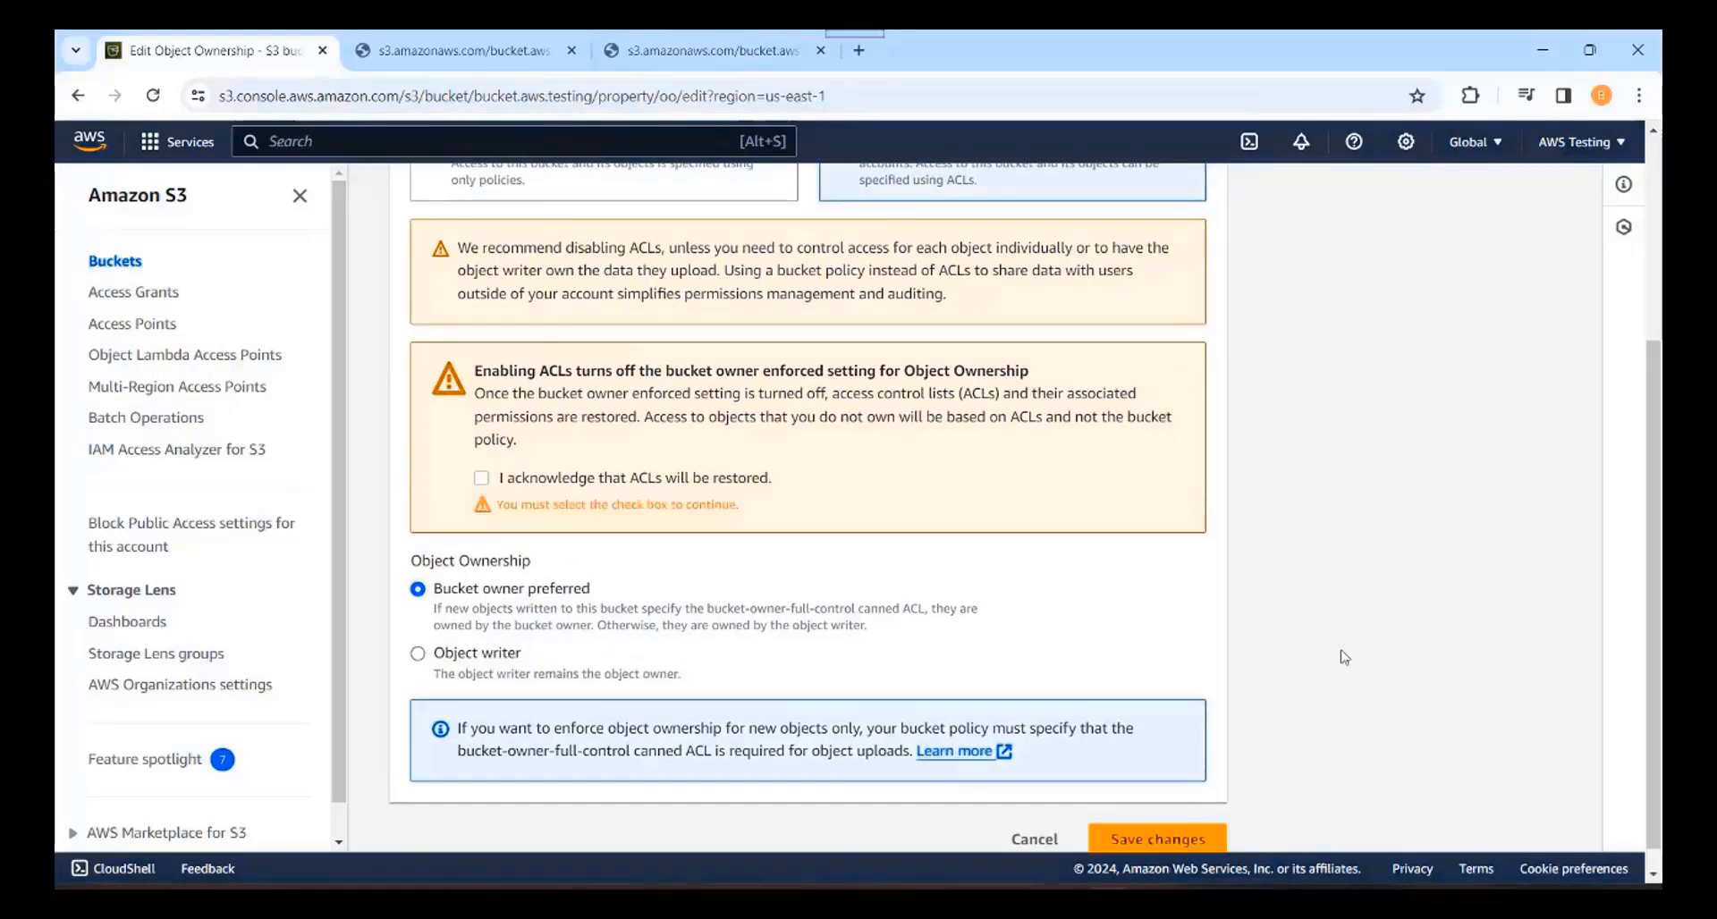
pyautogui.click(480, 479)
pyautogui.click(1176, 812)
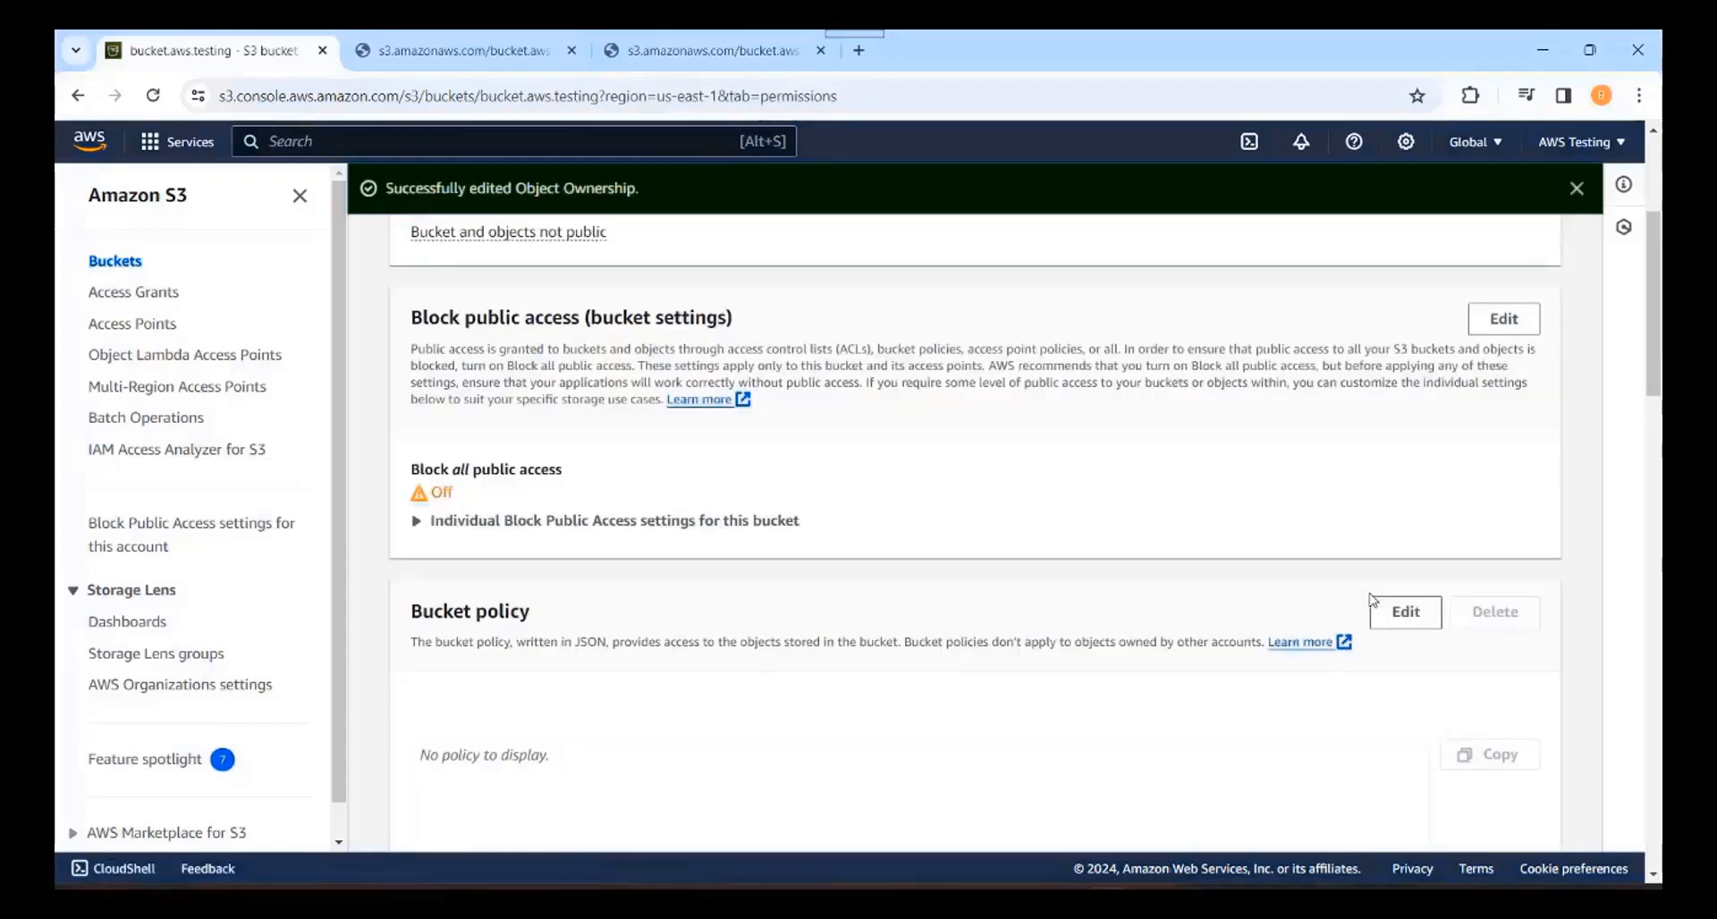
# Step: Return through the Buckets list to bucket.aws.testing's Objects list
pyautogui.scroll(4, 674, 400)
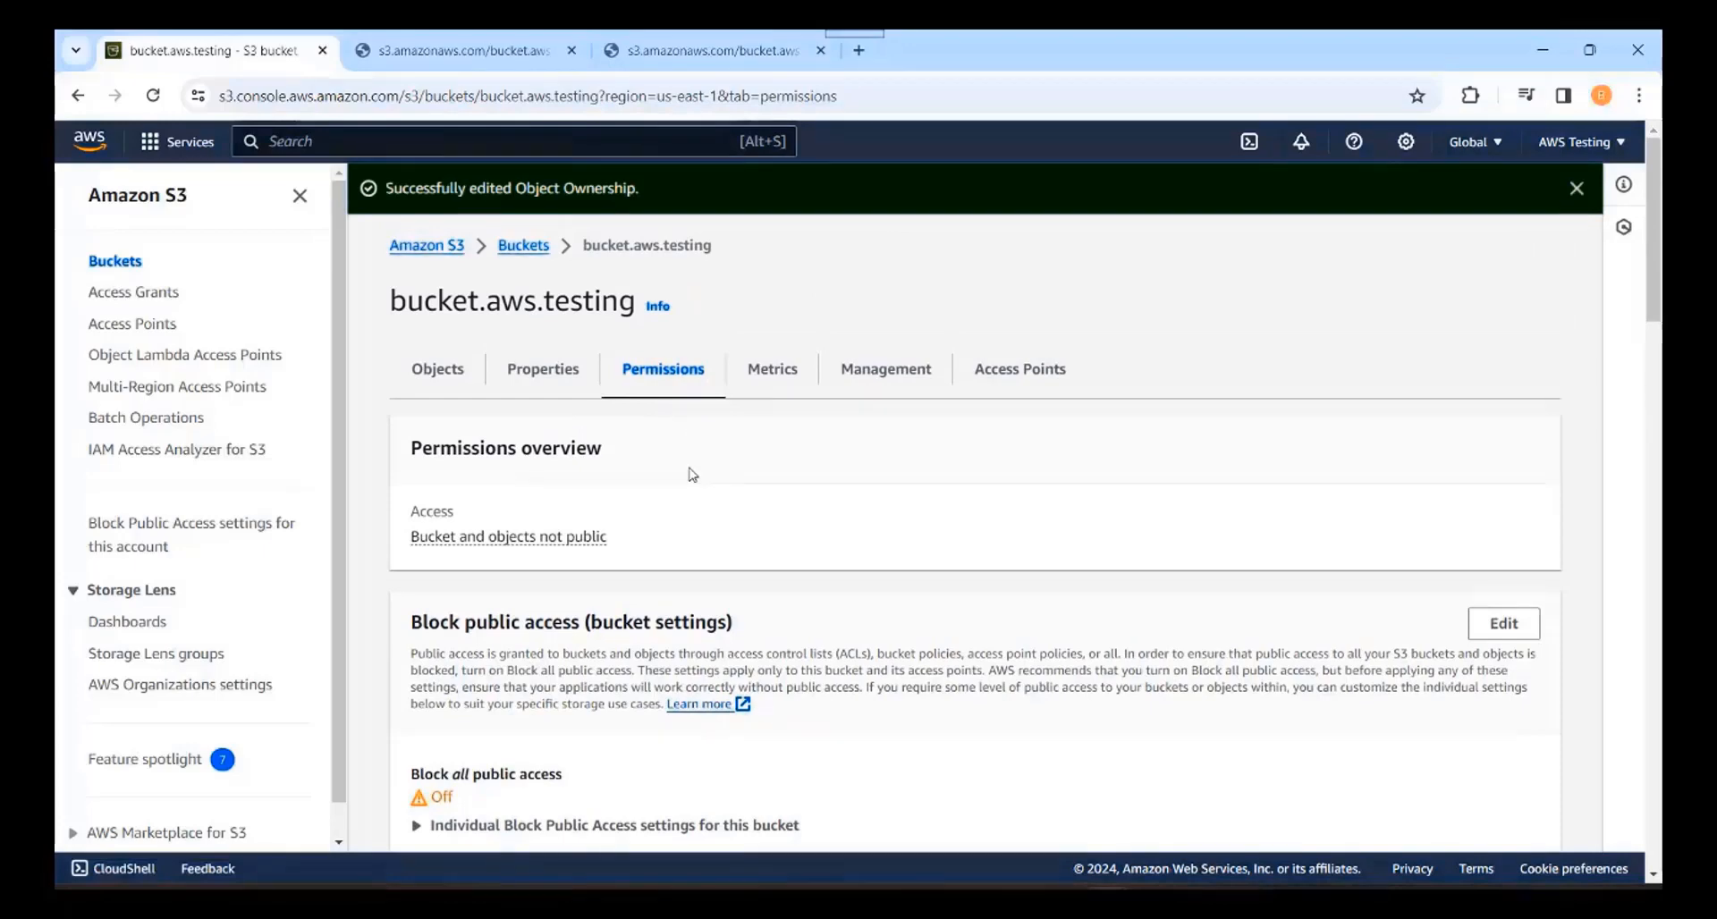
pyautogui.click(528, 249)
pyautogui.click(541, 637)
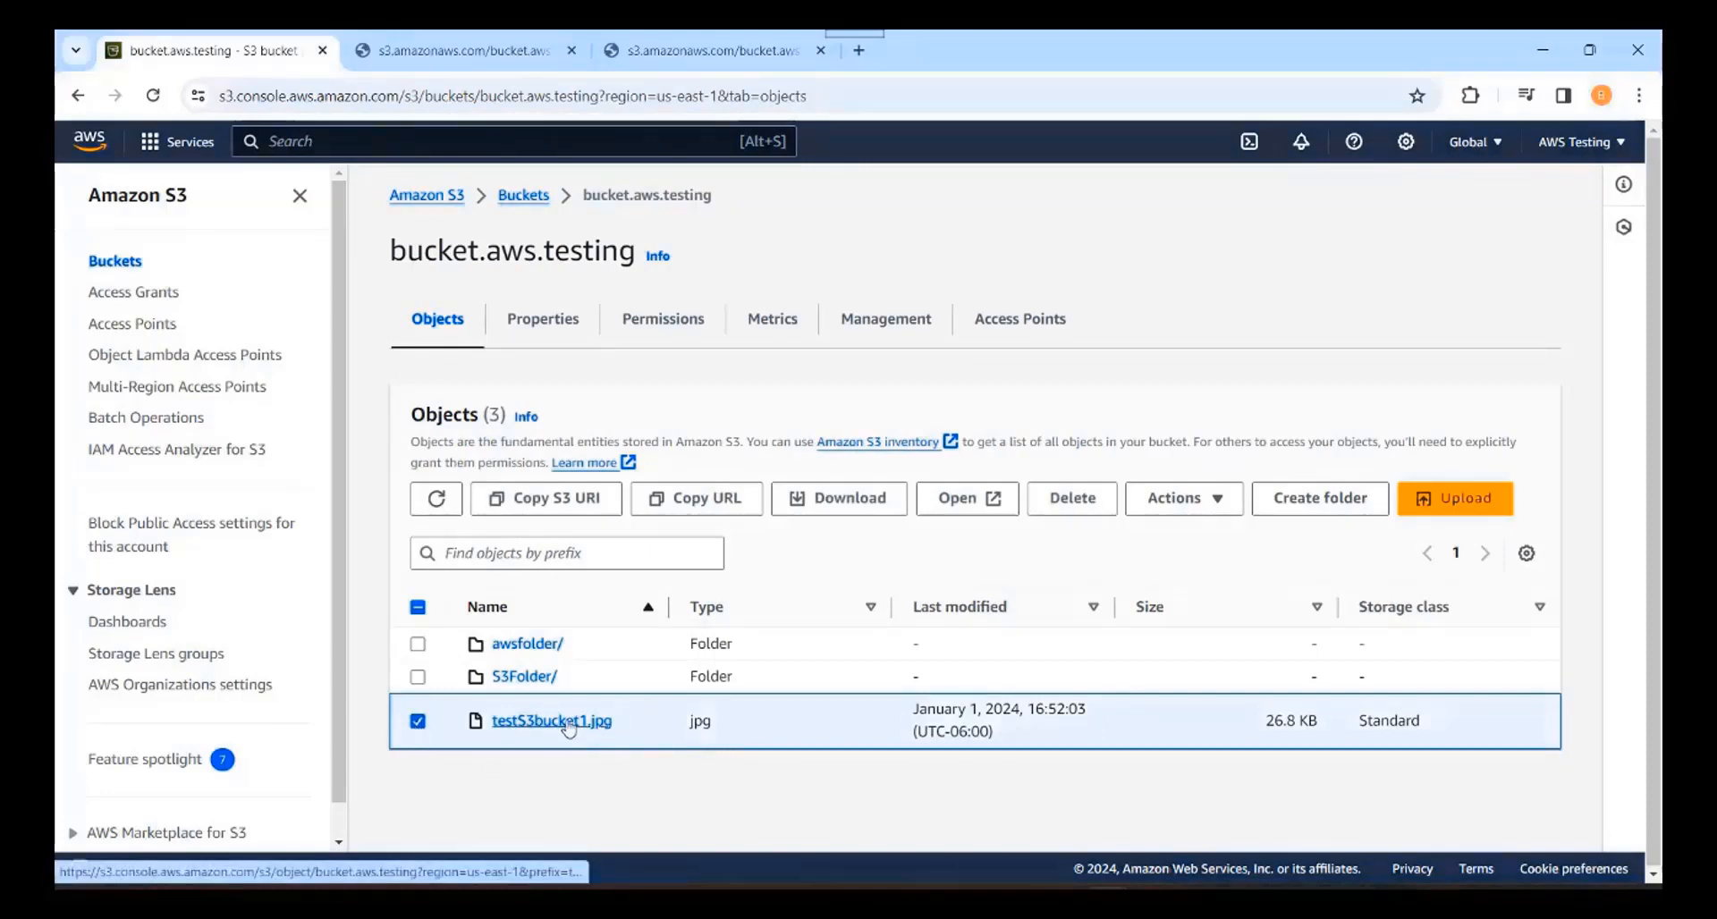
# Step: Close the two extra tabs, copy testS3bucket1.jpg's object URL, and open a new blank tab
pyautogui.click(574, 51)
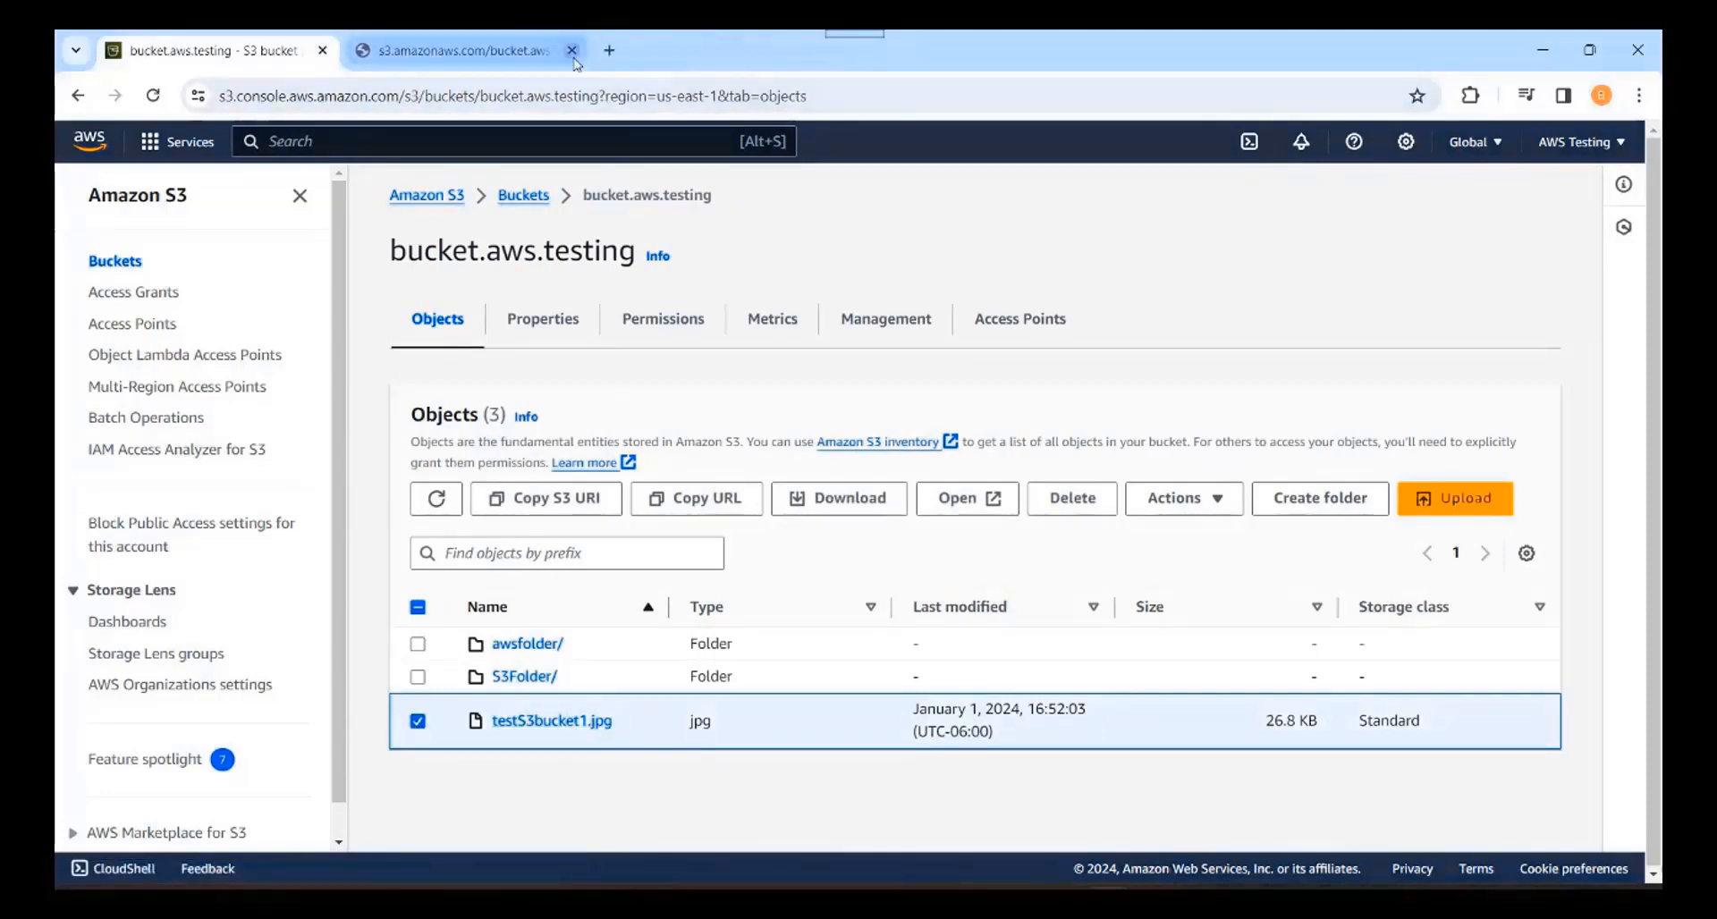
pyautogui.click(573, 52)
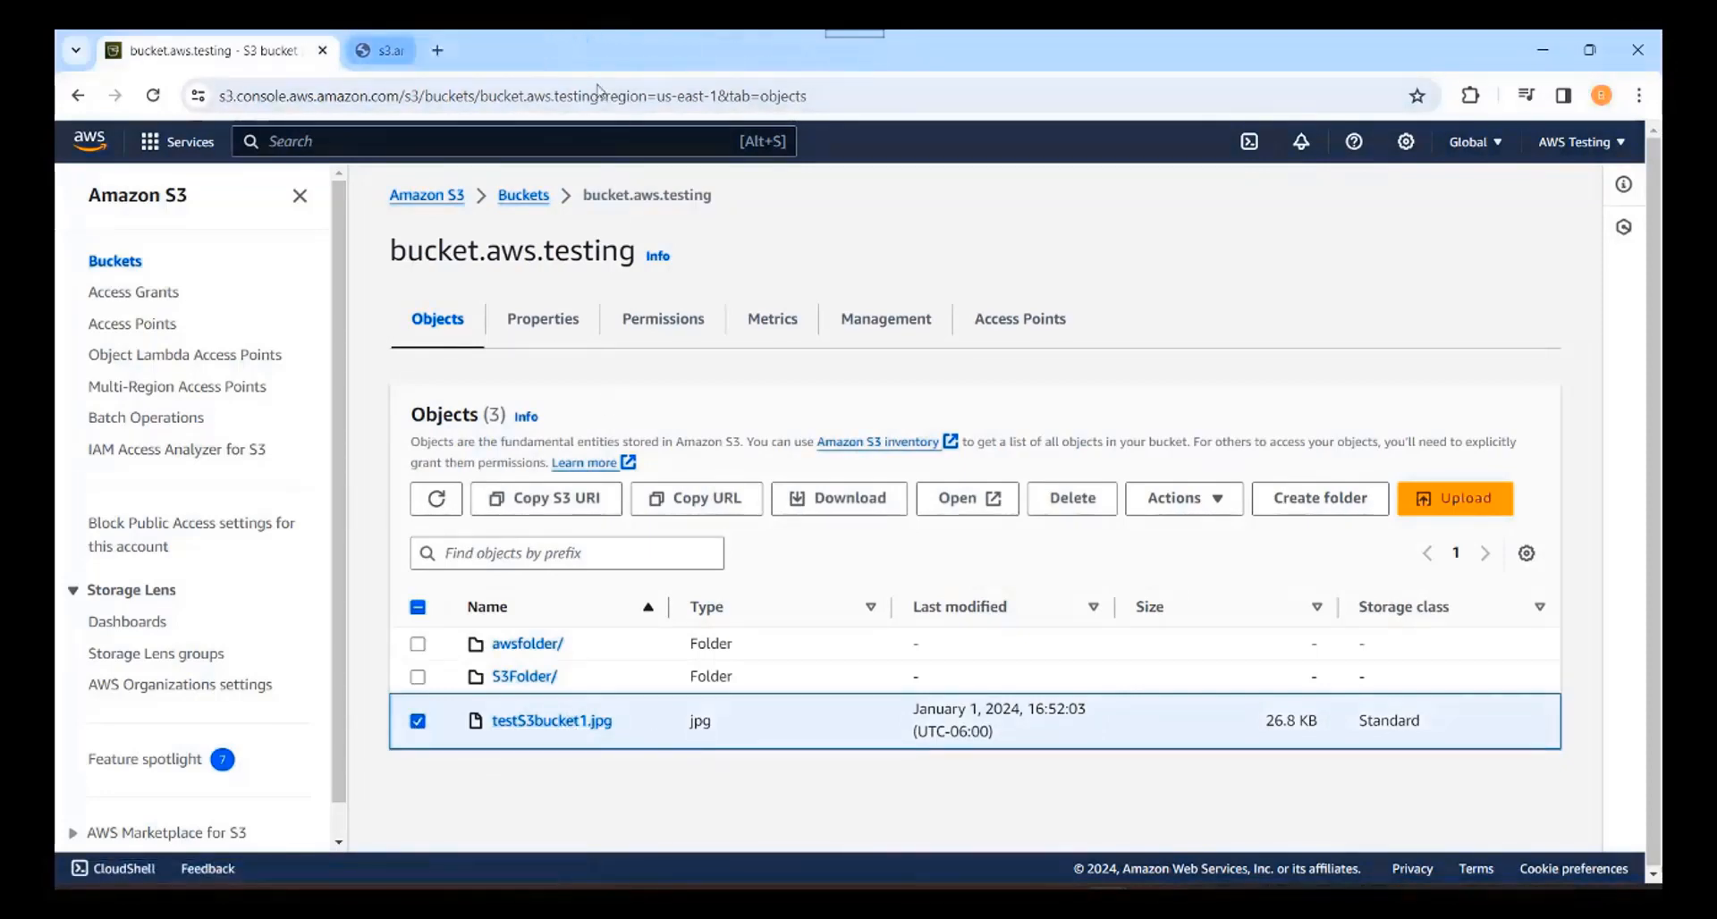
pyautogui.click(550, 720)
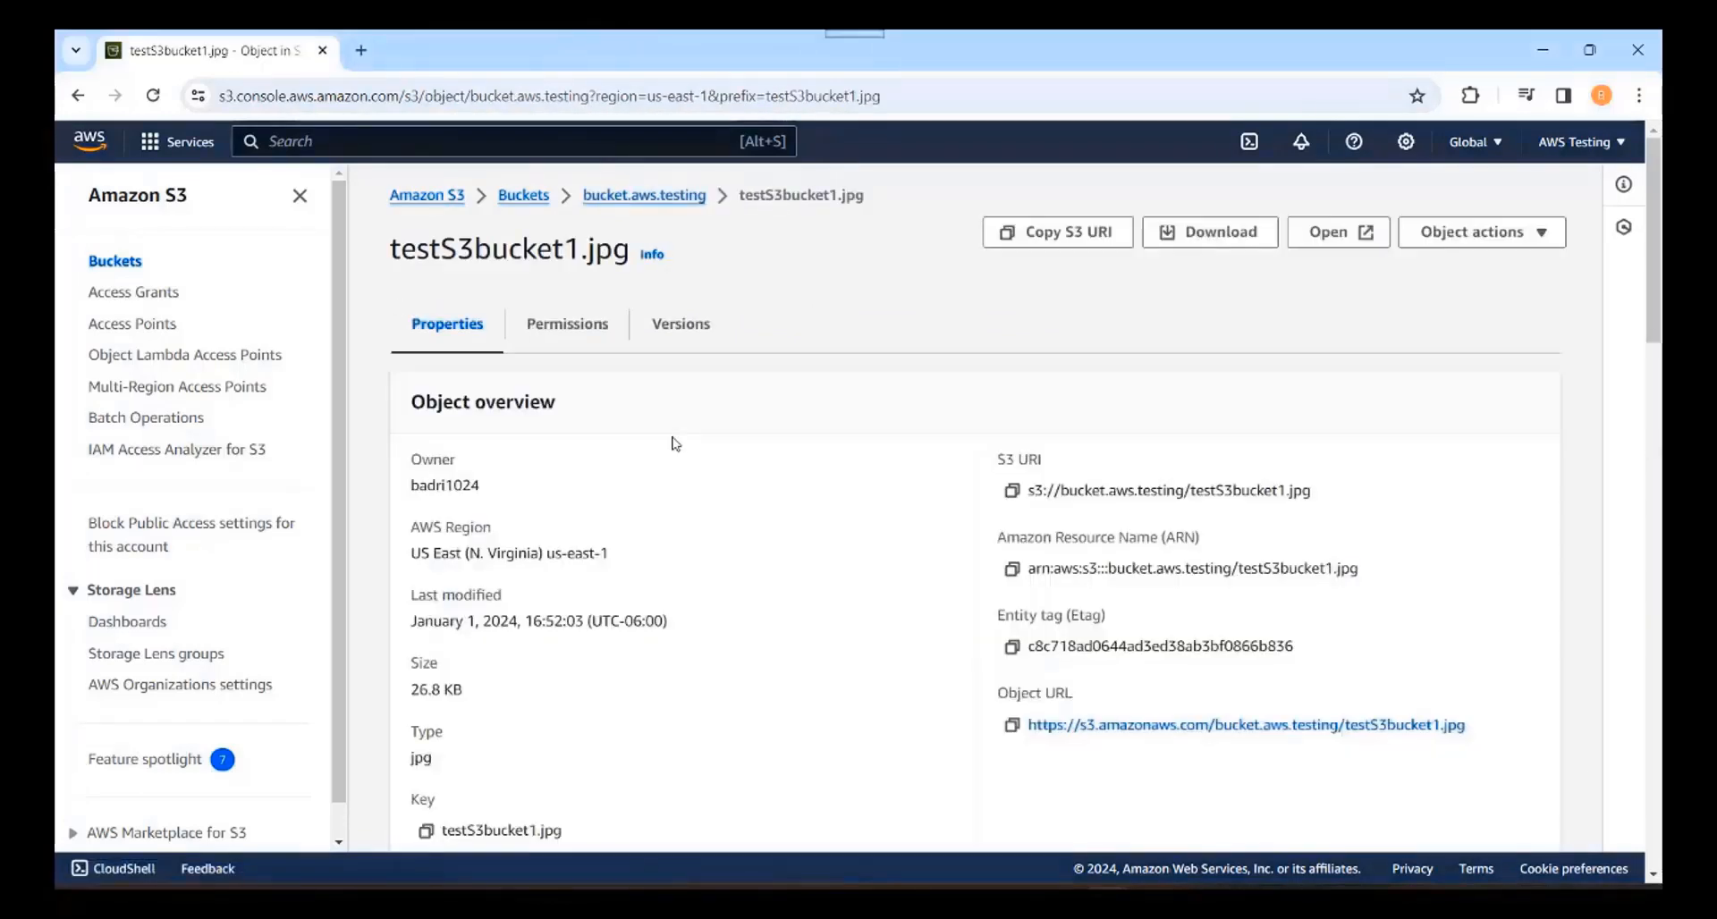
pyautogui.click(1011, 724)
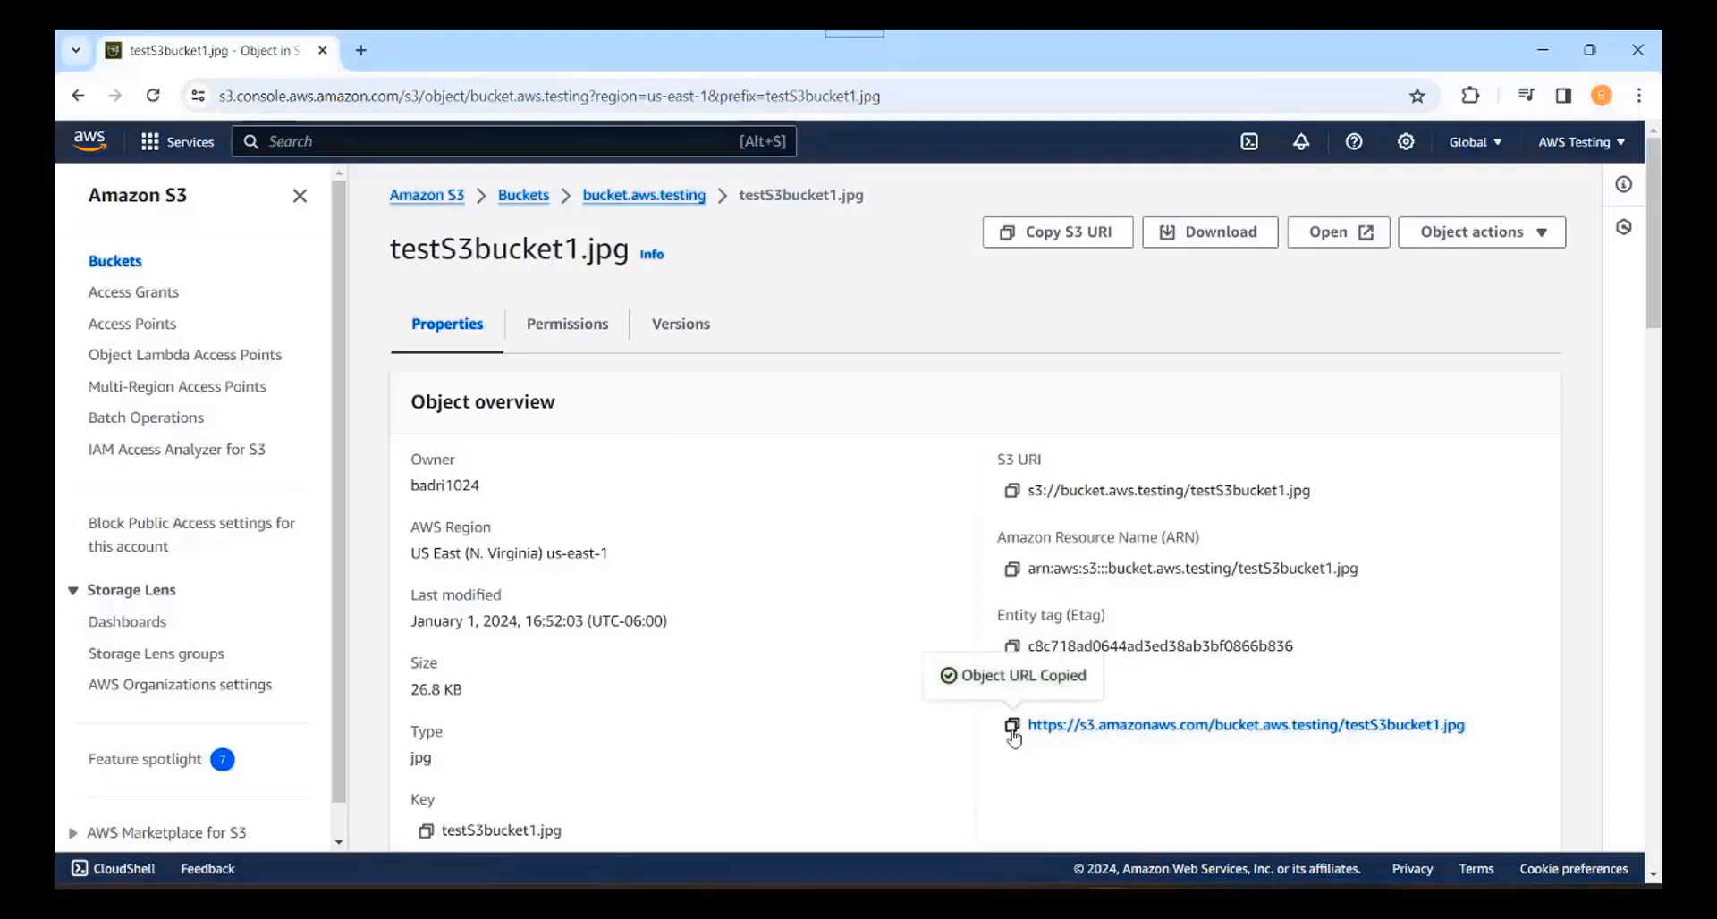
pyautogui.click(361, 50)
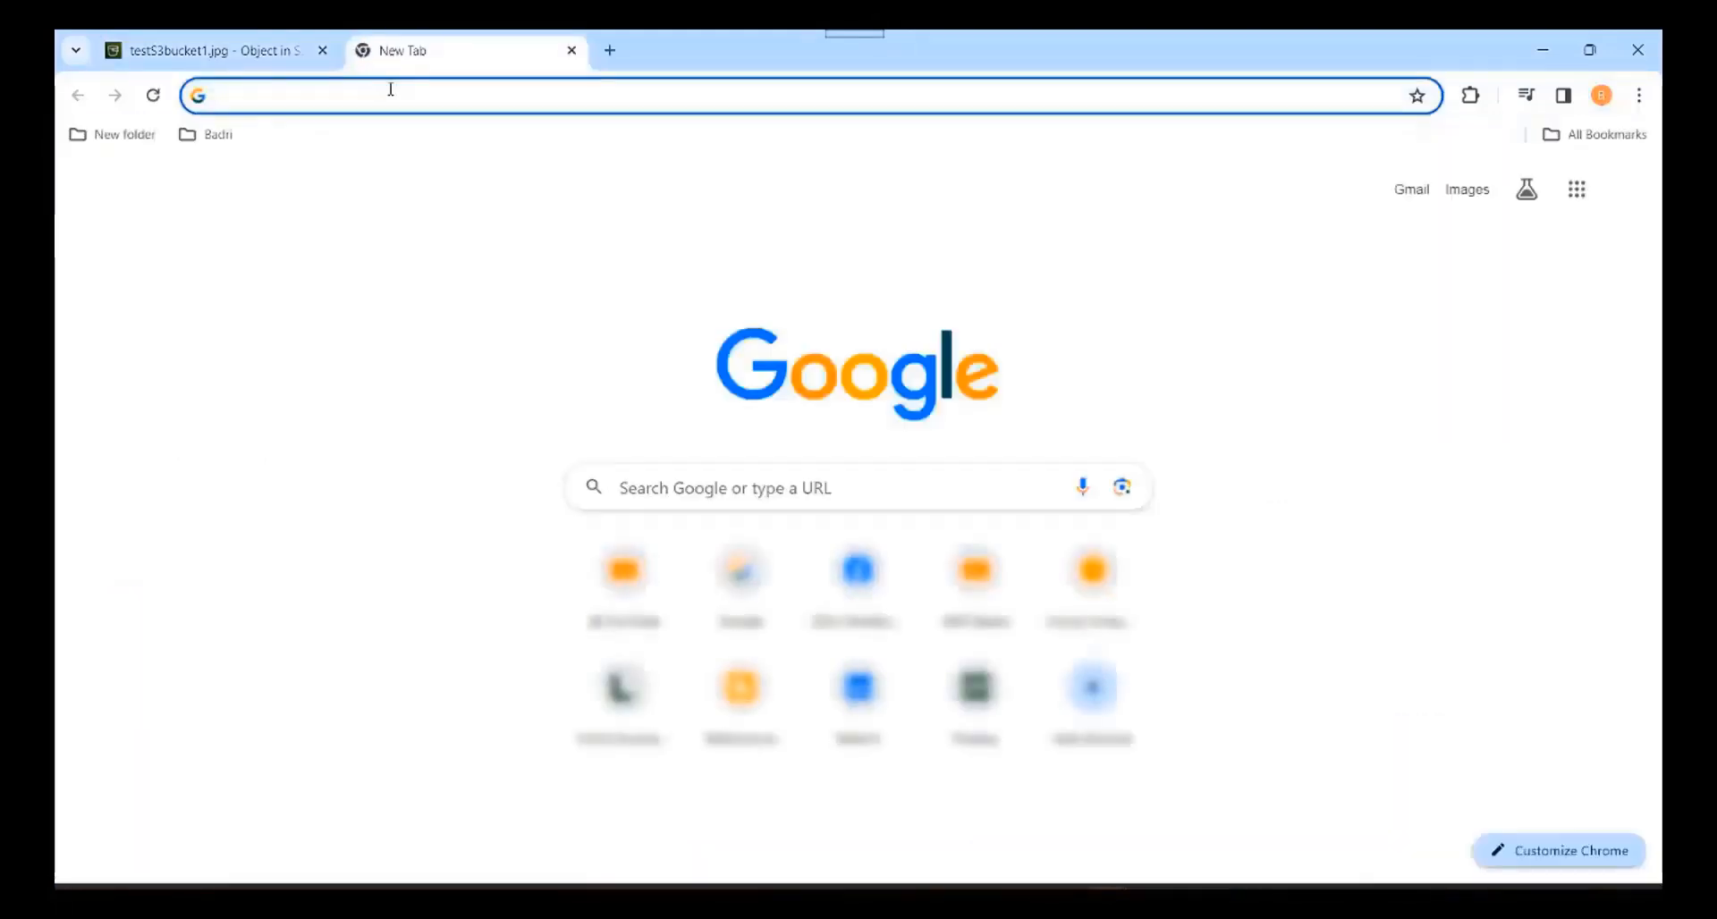
# Step: Load the object URL in the new tab, which shows AccessDenied, then return to the bucket's object list
pyautogui.rightClick(391, 89)
pyautogui.click(481, 295)
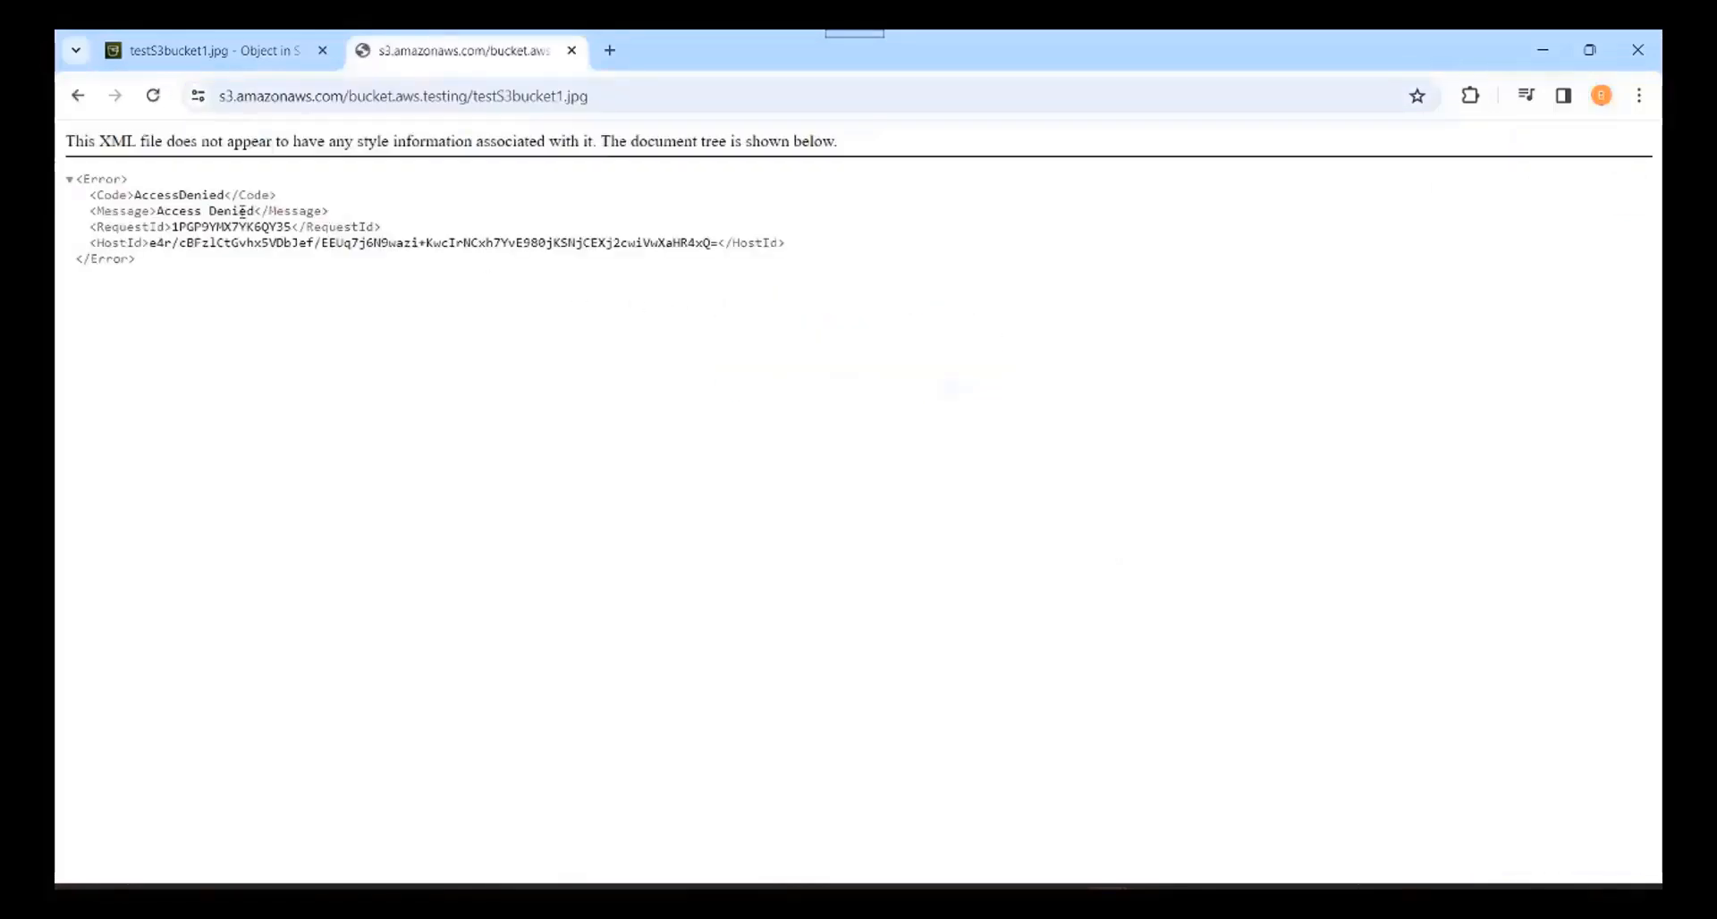
pyautogui.moveTo(131, 194); pyautogui.dragTo(229, 192)
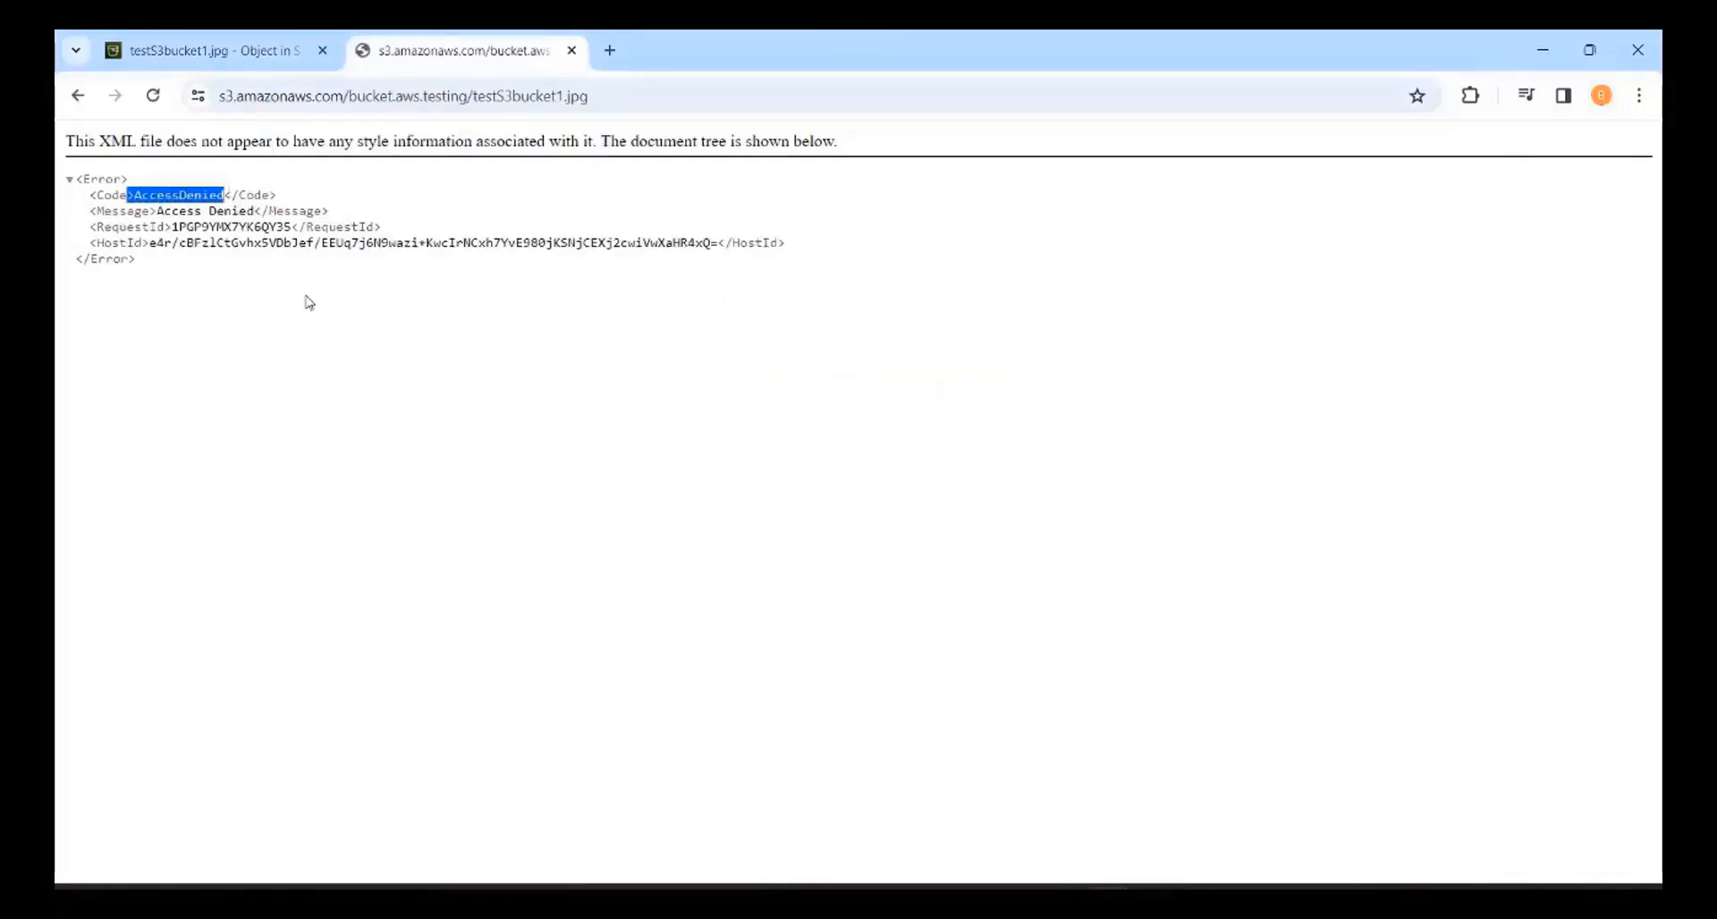
pyautogui.click(214, 50)
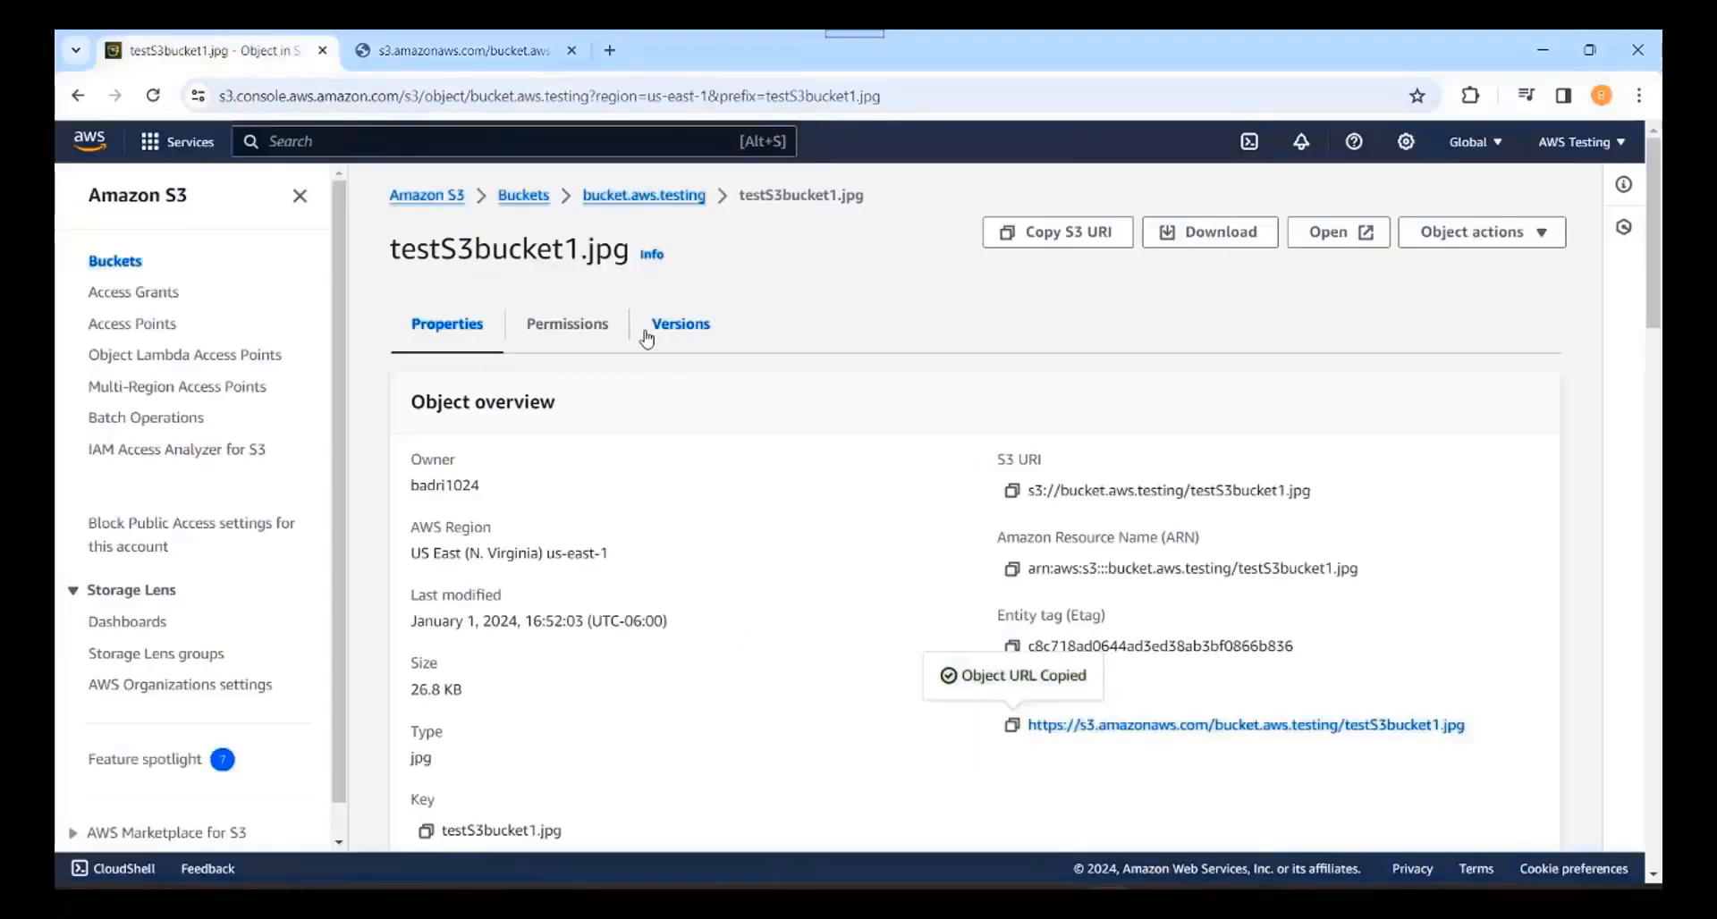
pyautogui.click(651, 197)
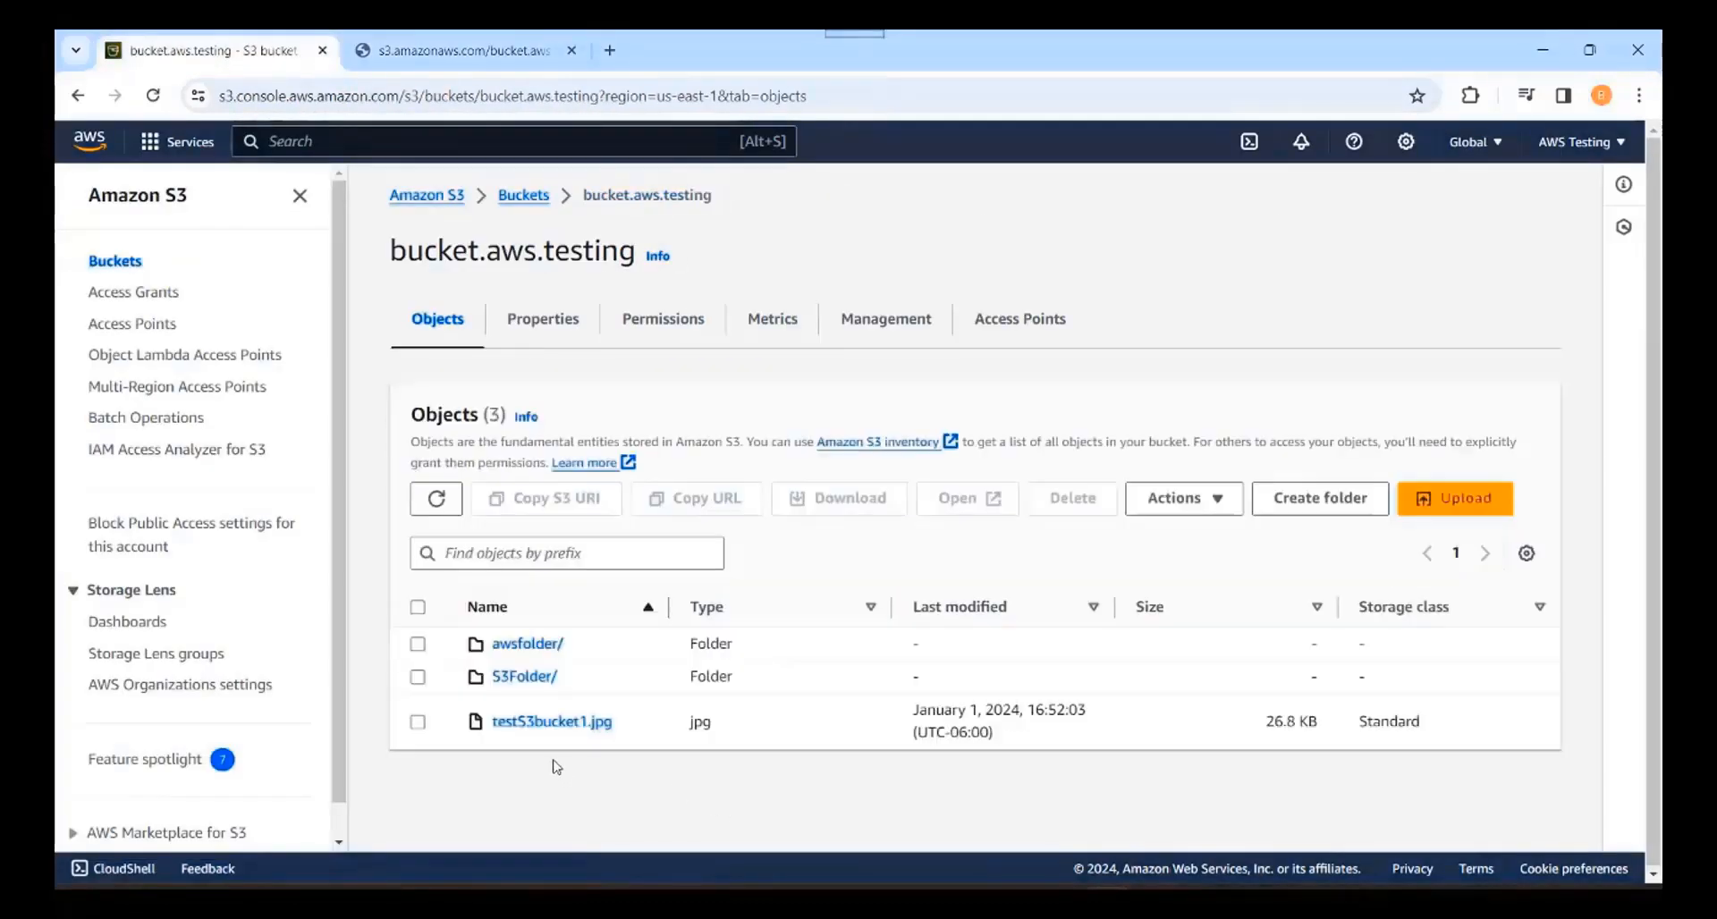
# Step: Make testS3bucket1.jpg public using ACL, then switch back to the AccessDenied tab
pyautogui.click(417, 722)
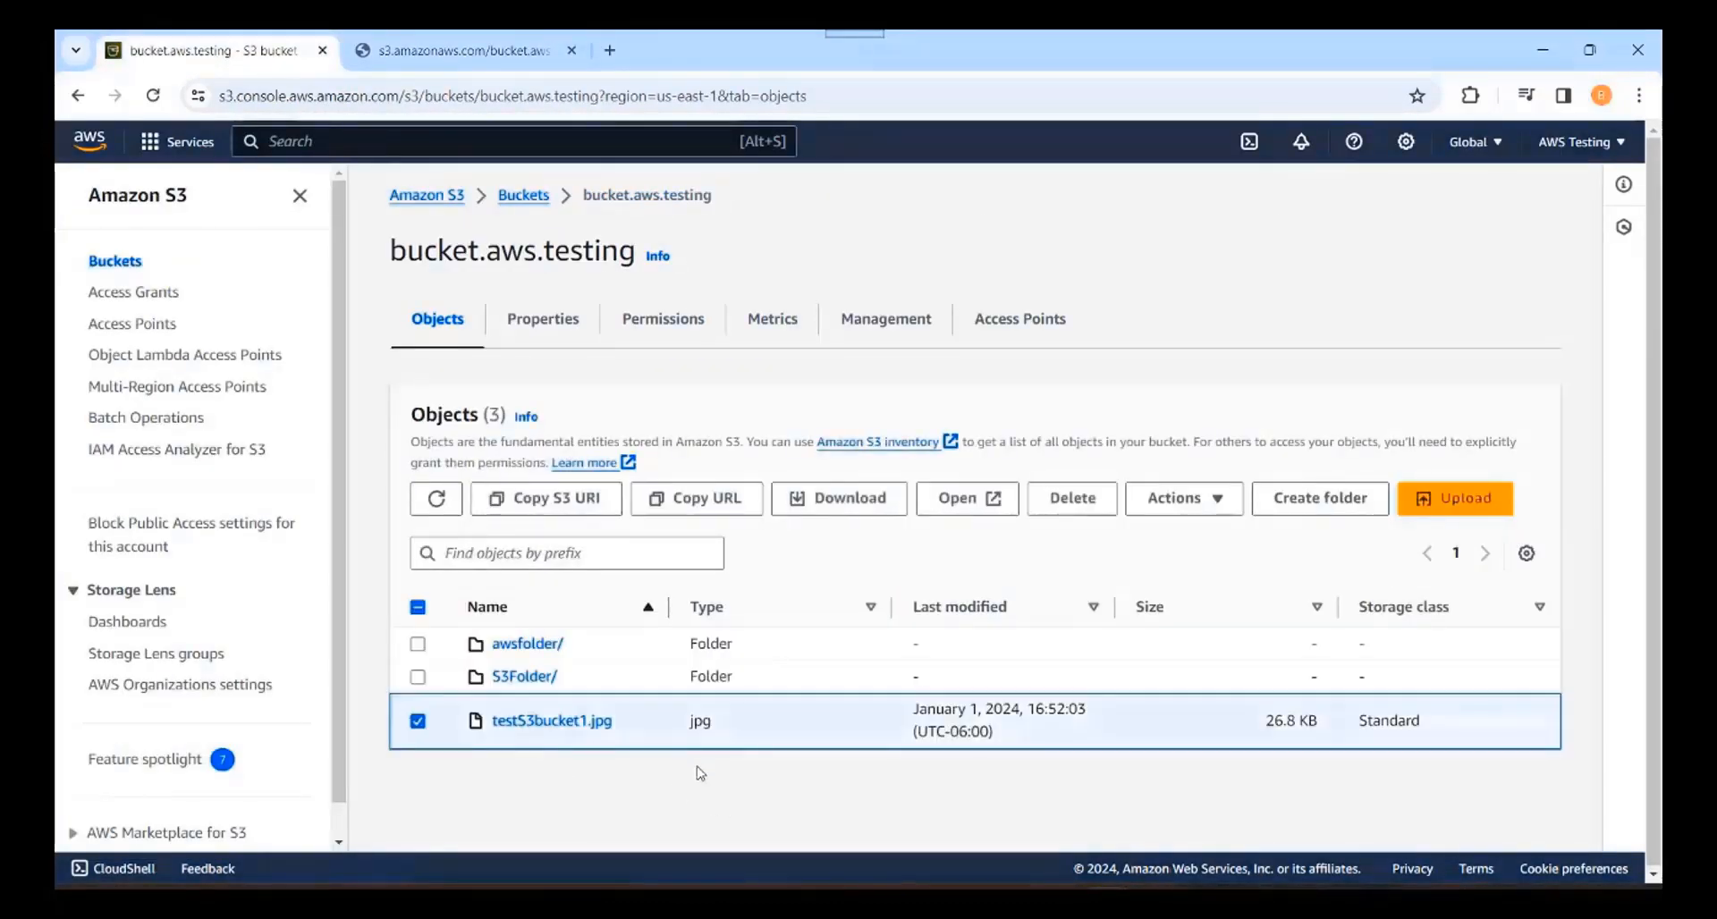
pyautogui.click(1213, 504)
pyautogui.scroll(-2, 1265, 715)
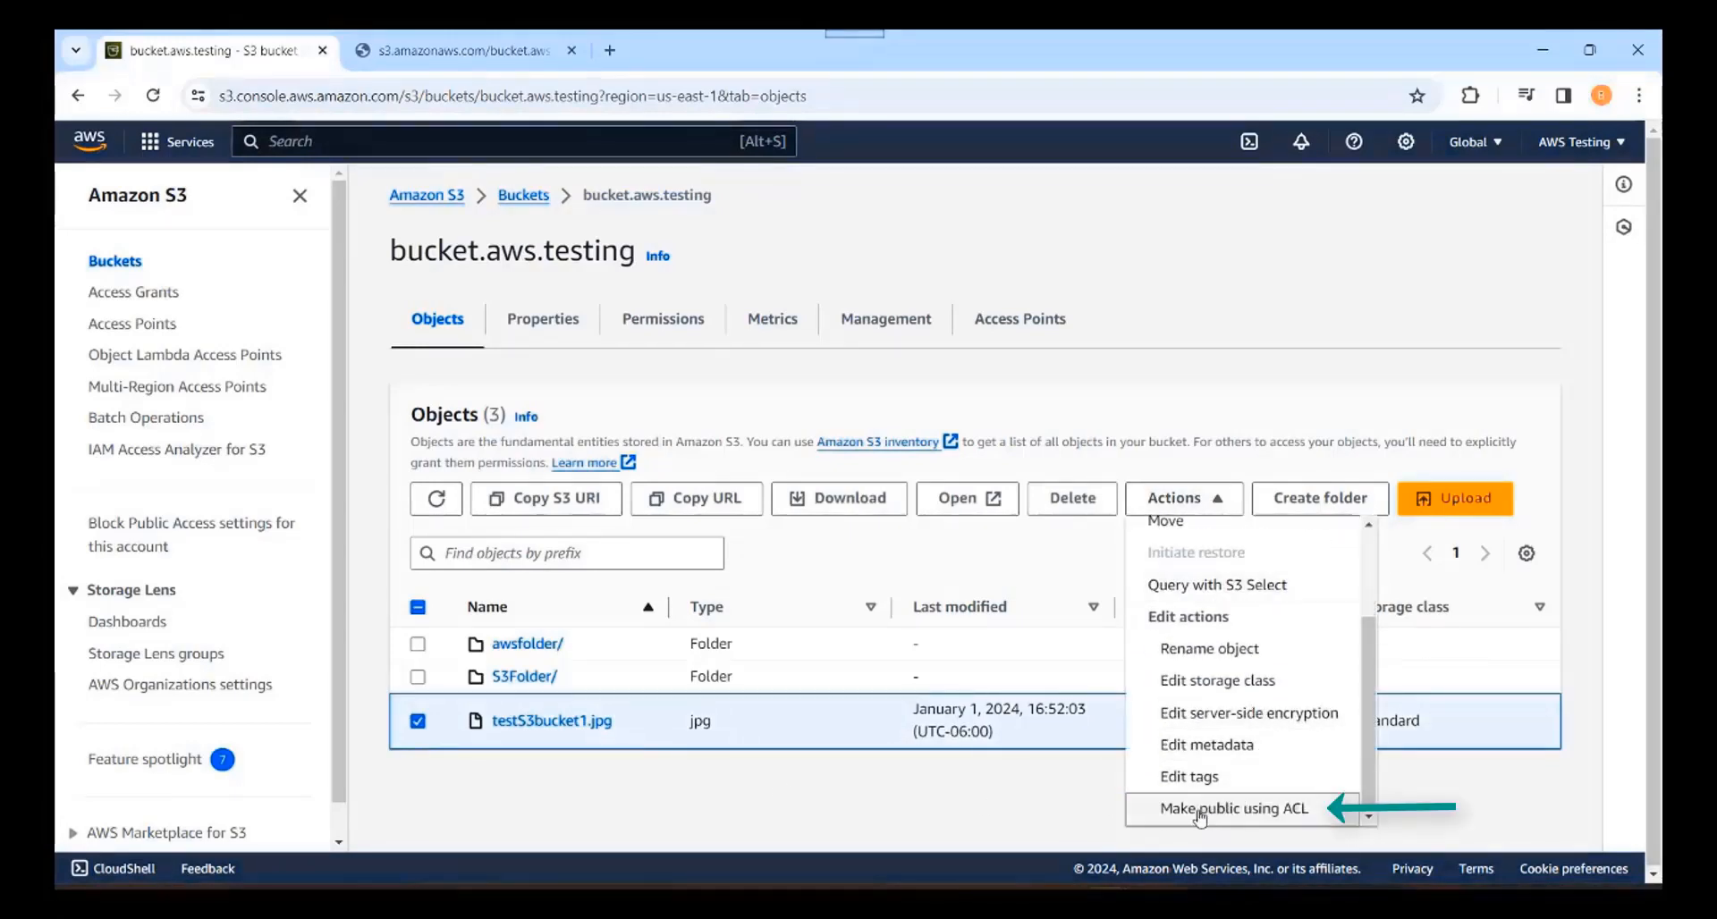
pyautogui.click(1283, 810)
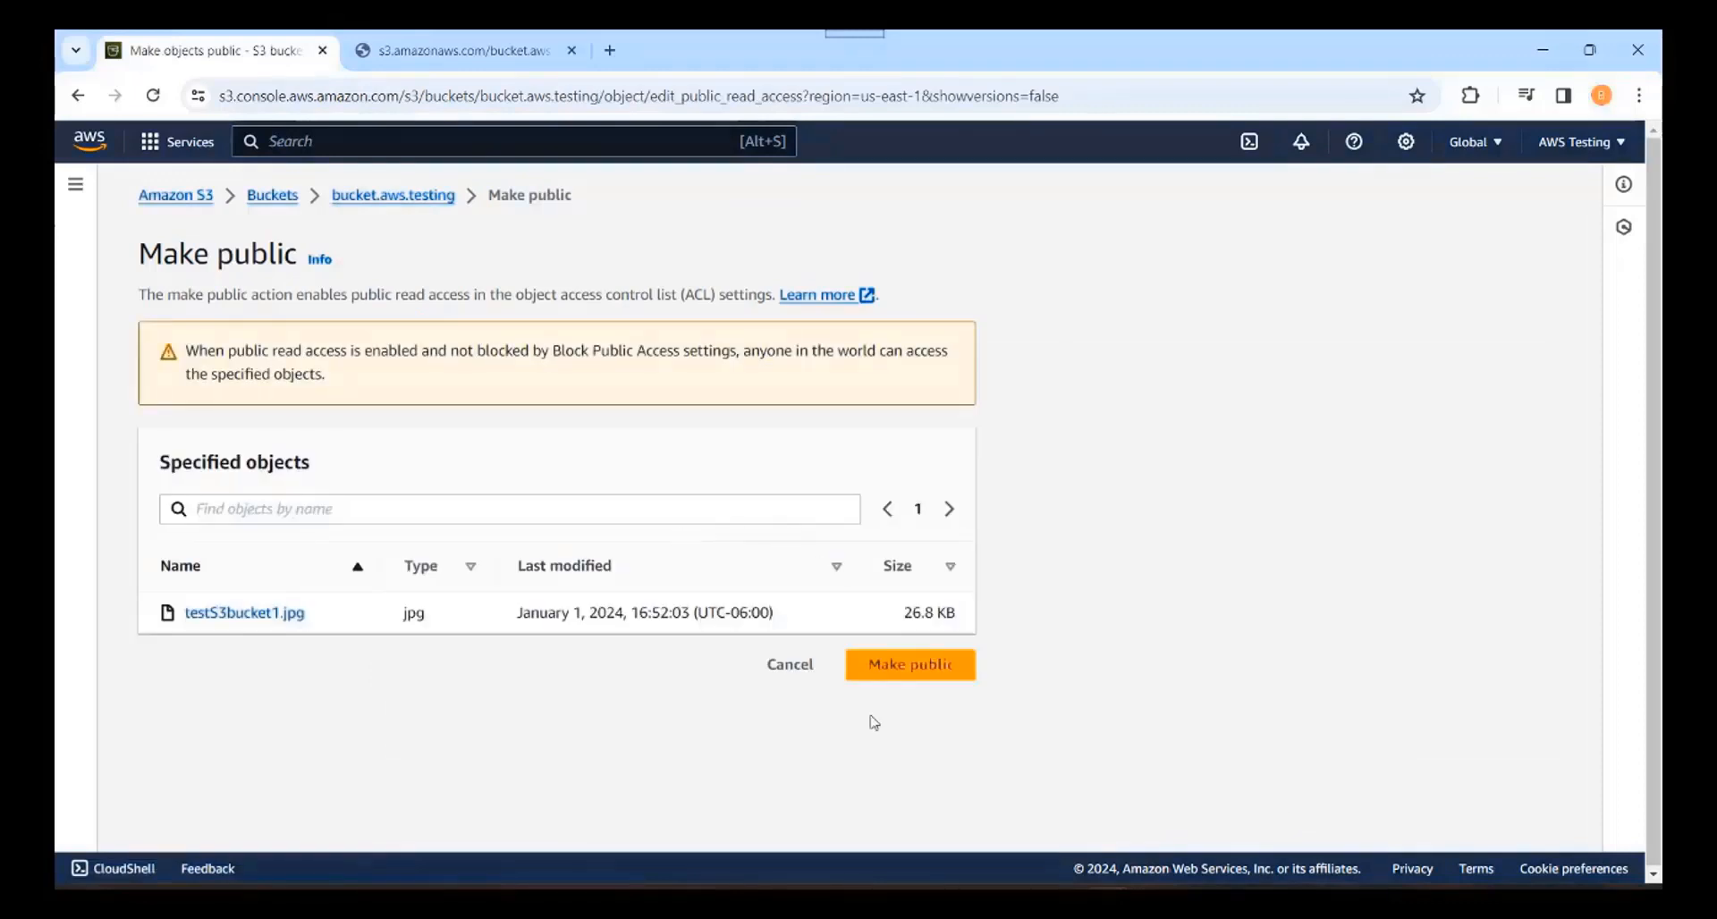
pyautogui.click(912, 666)
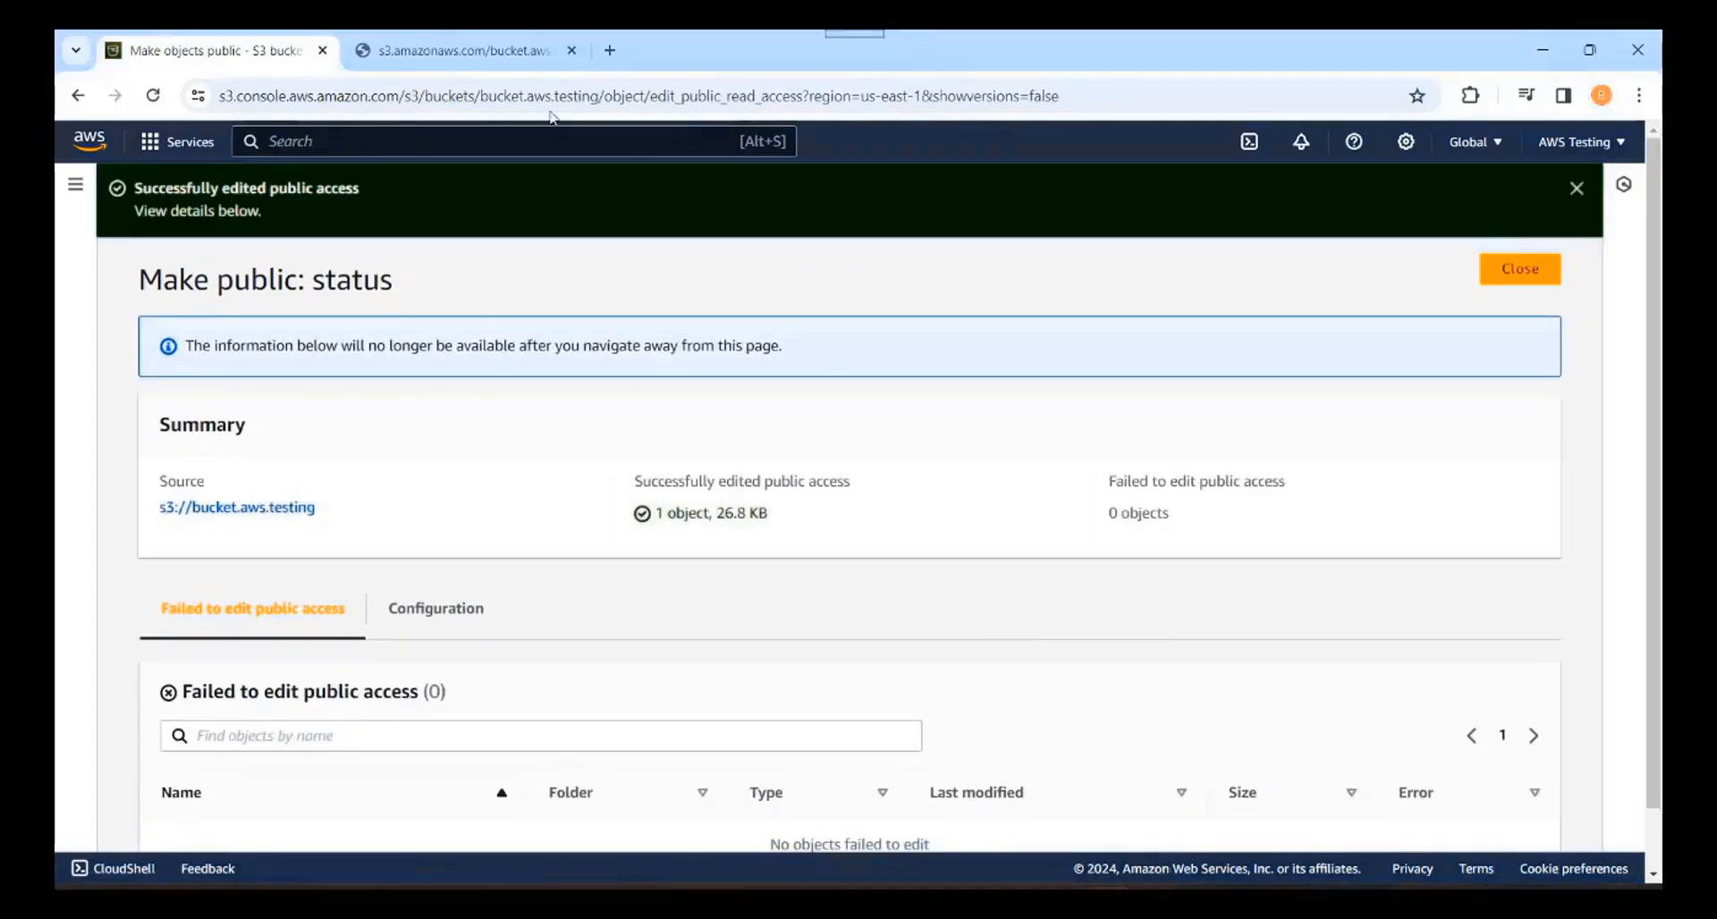
pyautogui.click(474, 51)
# Step: Reload the object URL to see the Test S3 Bucket 1 image, close that tab, and return to bucket.aws.testing
pyautogui.click(374, 355)
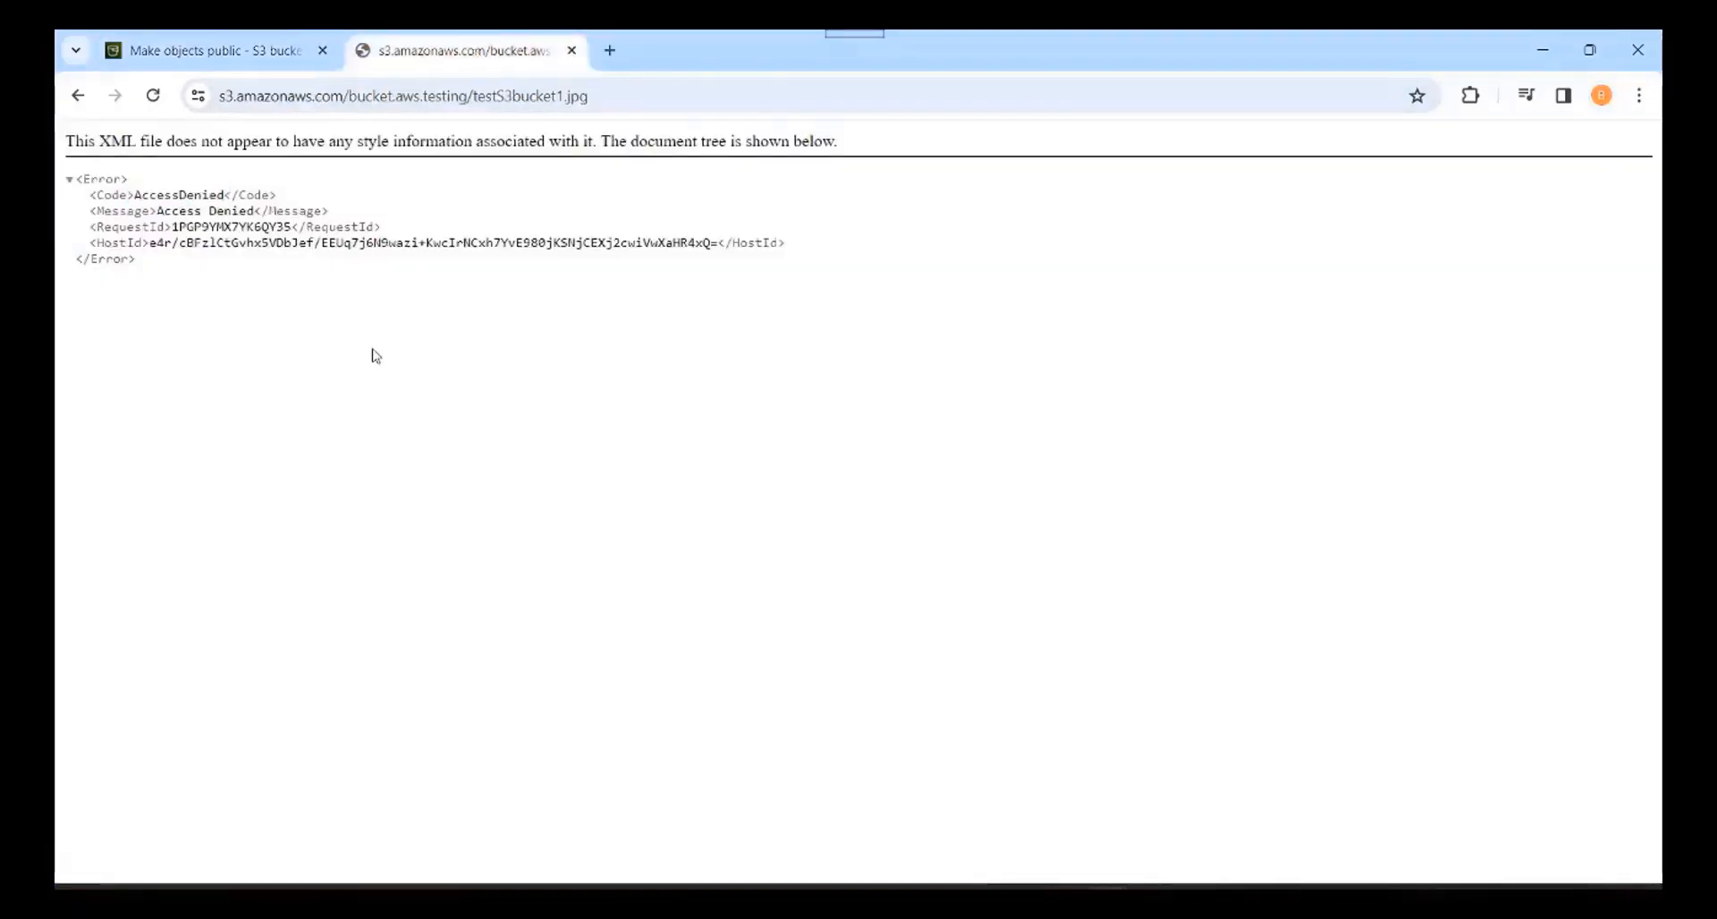
pyautogui.click(154, 96)
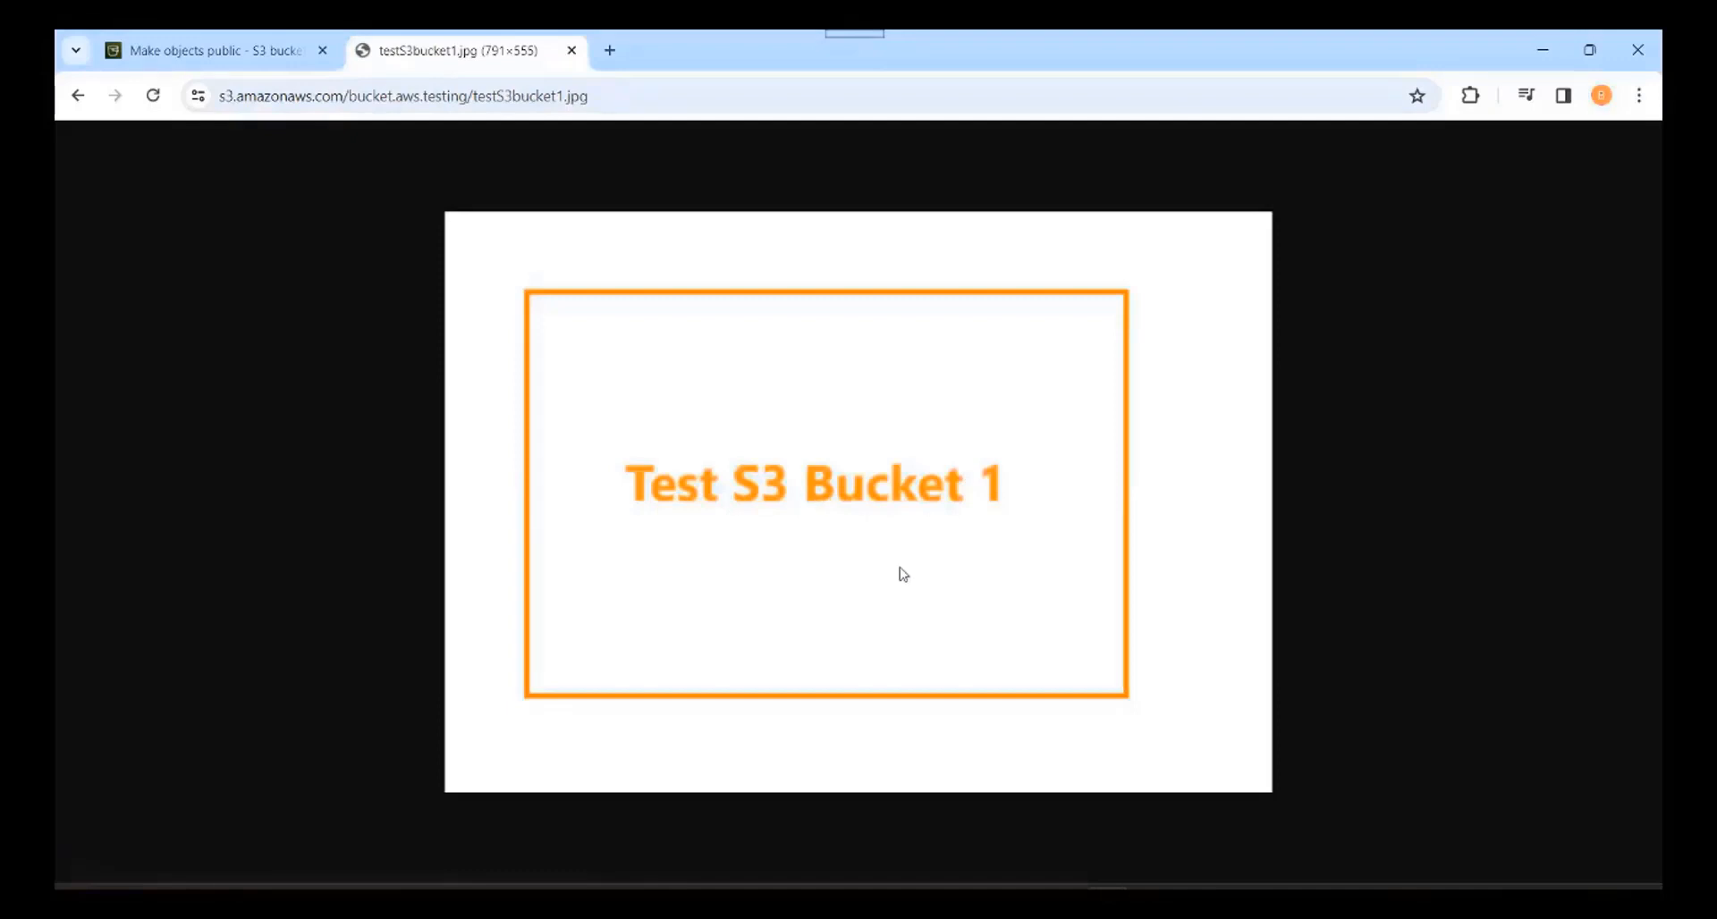
pyautogui.click(572, 51)
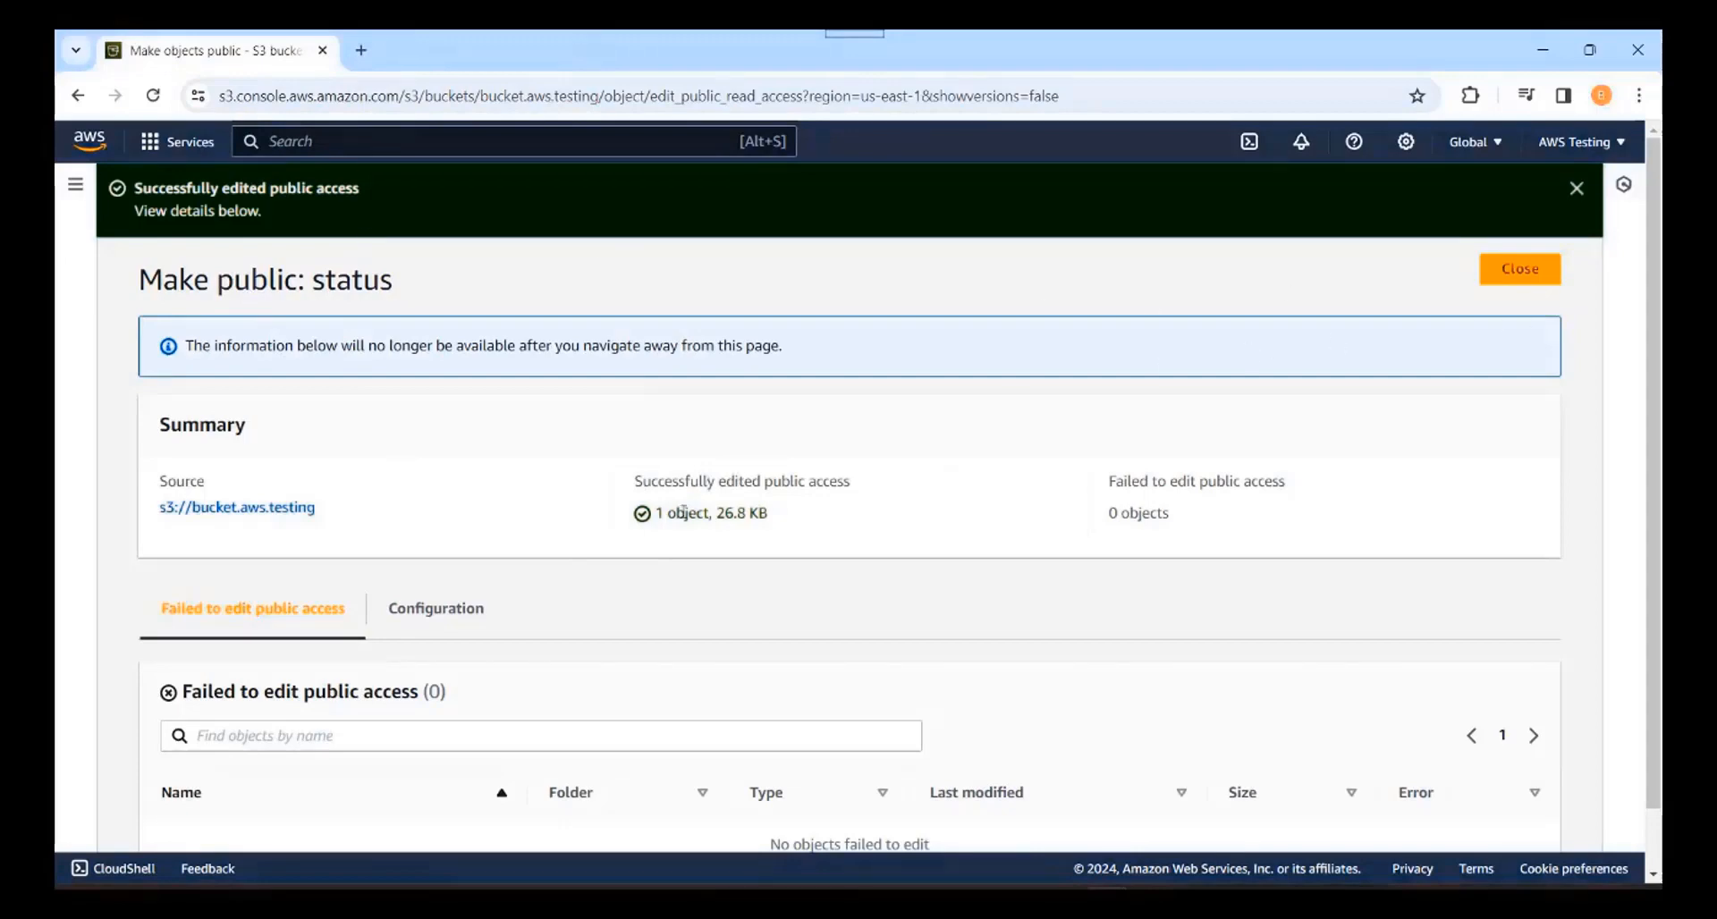
pyautogui.click(263, 515)
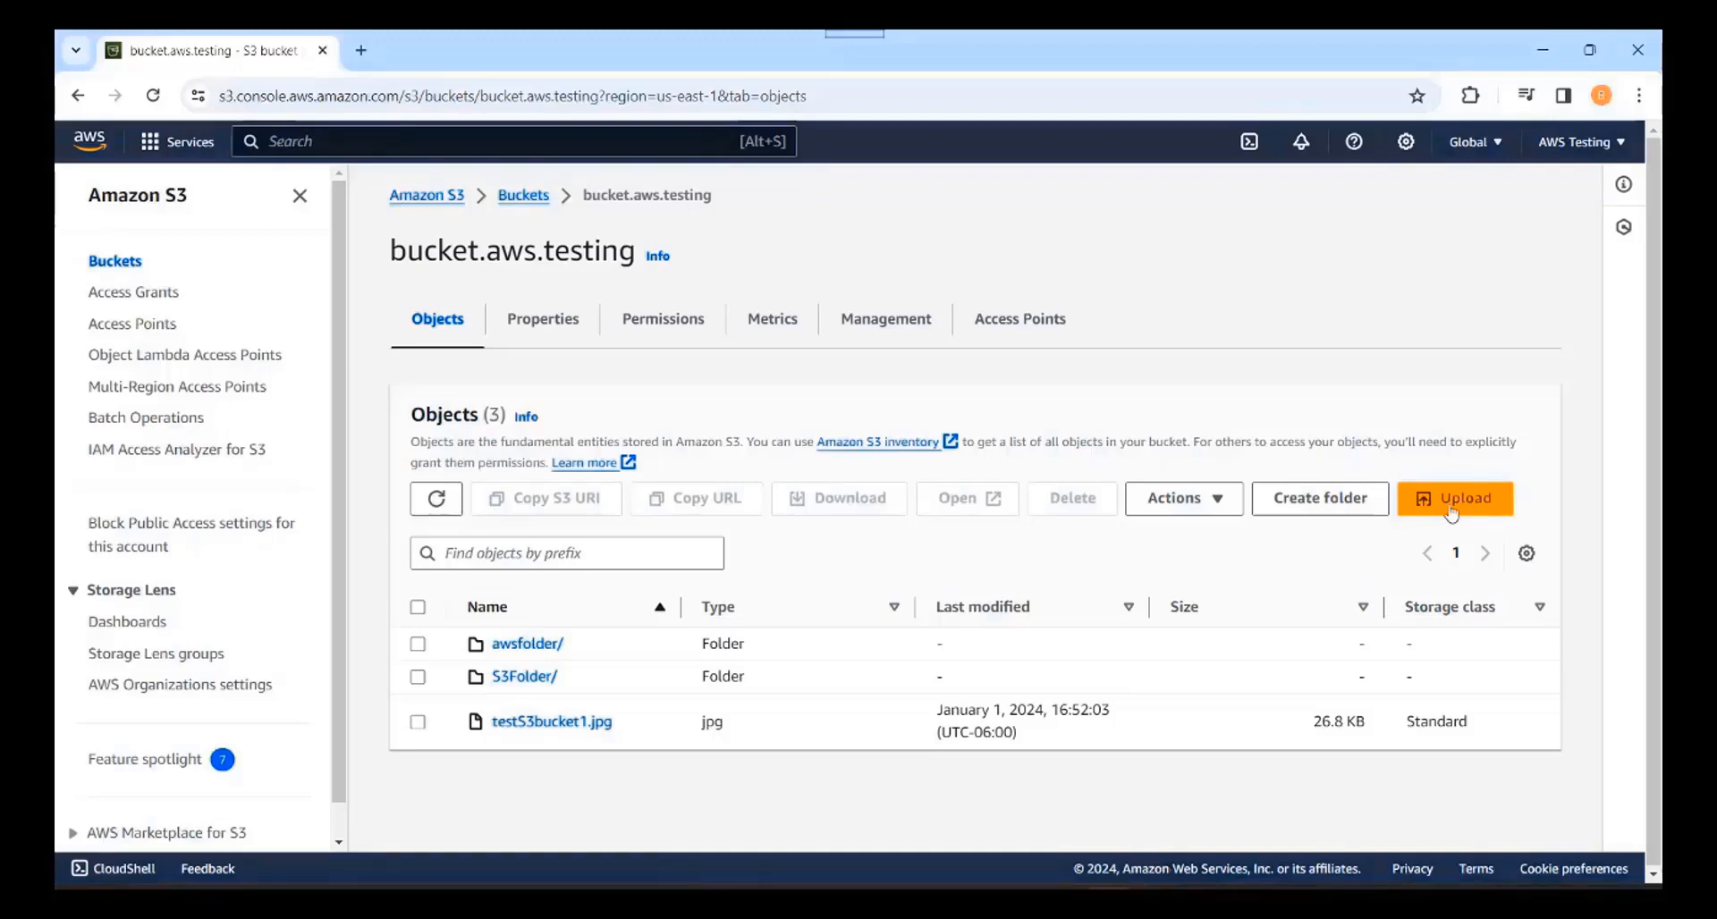
# Step: Upload testS3bucket2.png (47.7 KB) to the bucket.aws.testing root and return to its four-object list
pyautogui.click(1450, 511)
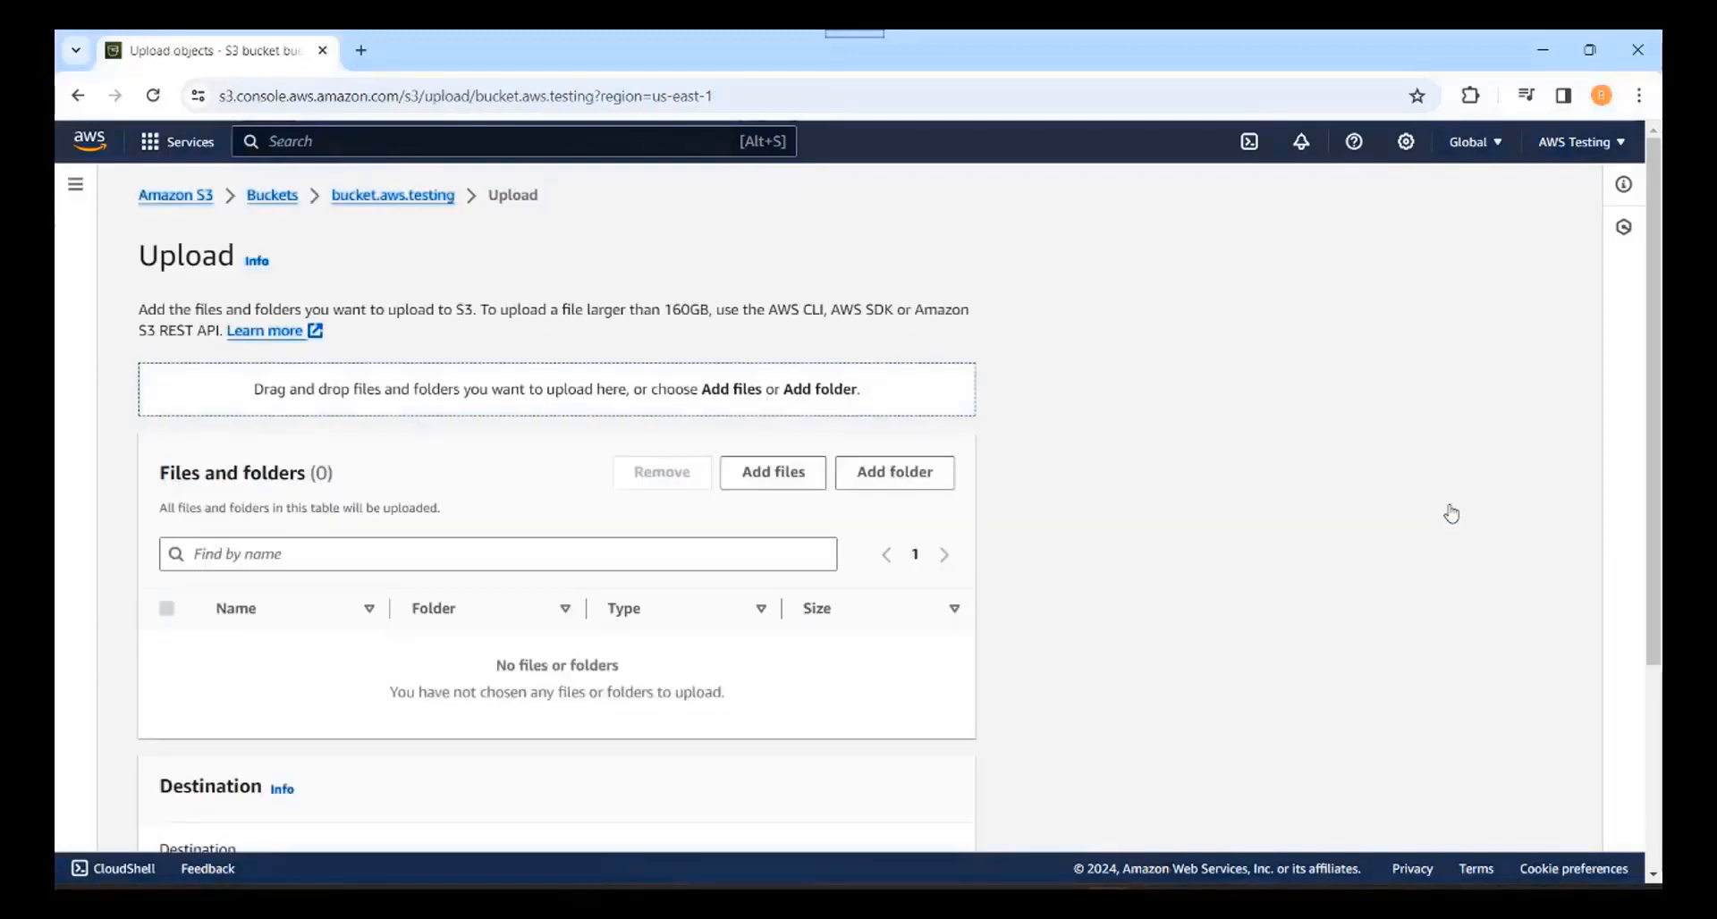
pyautogui.click(804, 481)
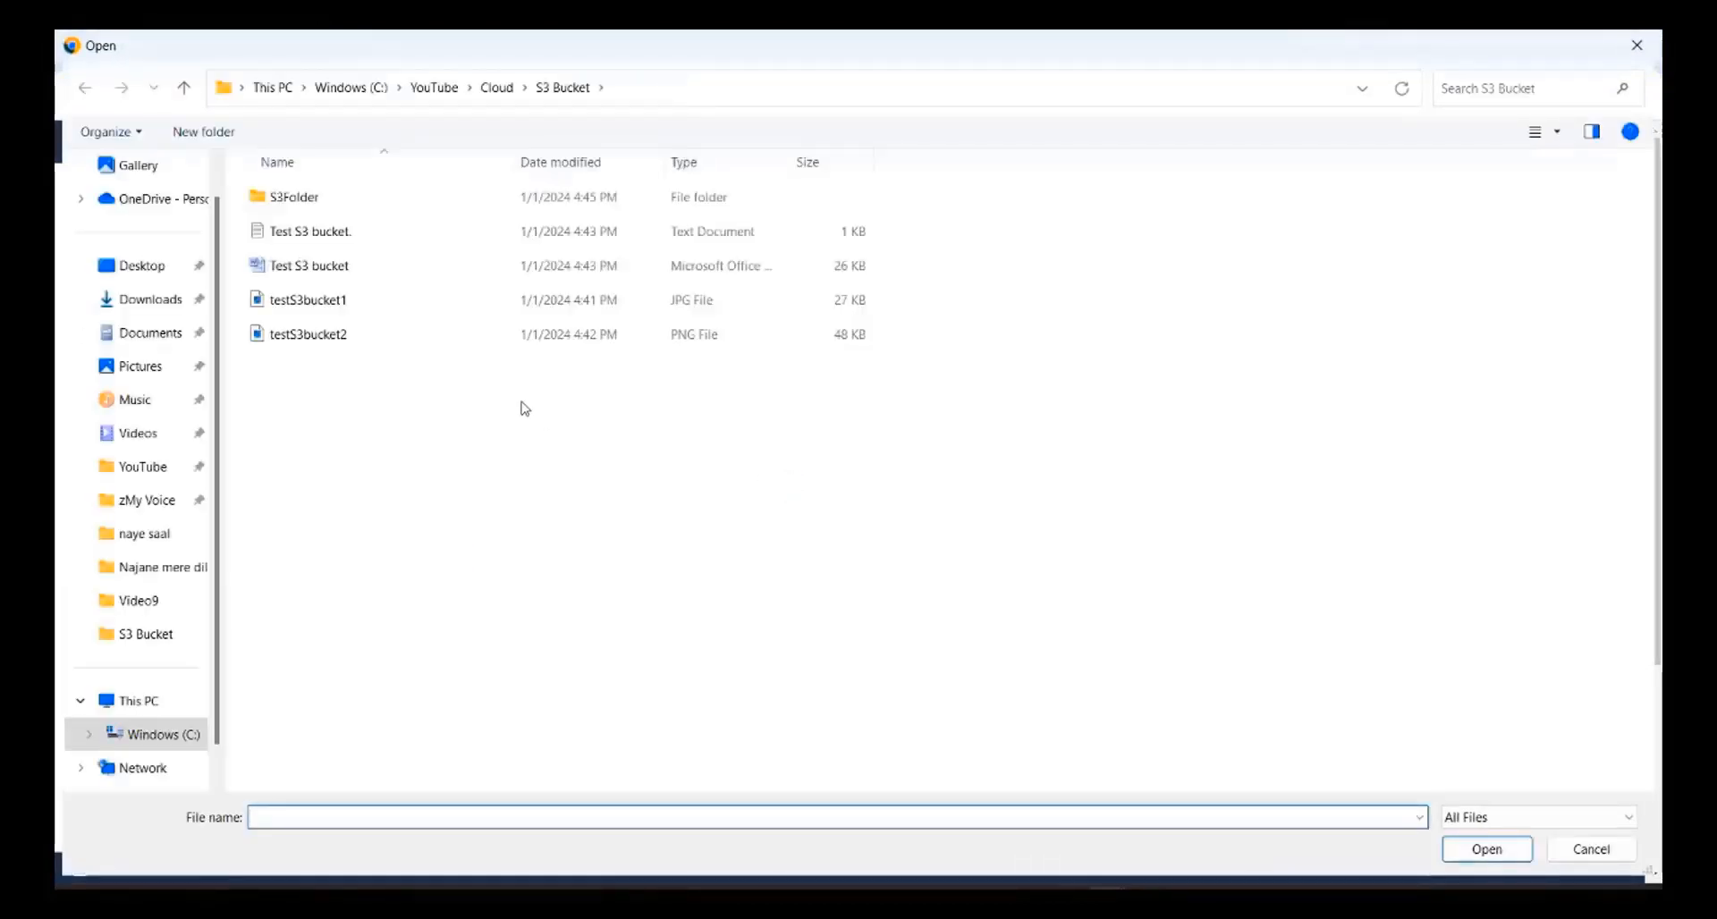
pyautogui.click(324, 341)
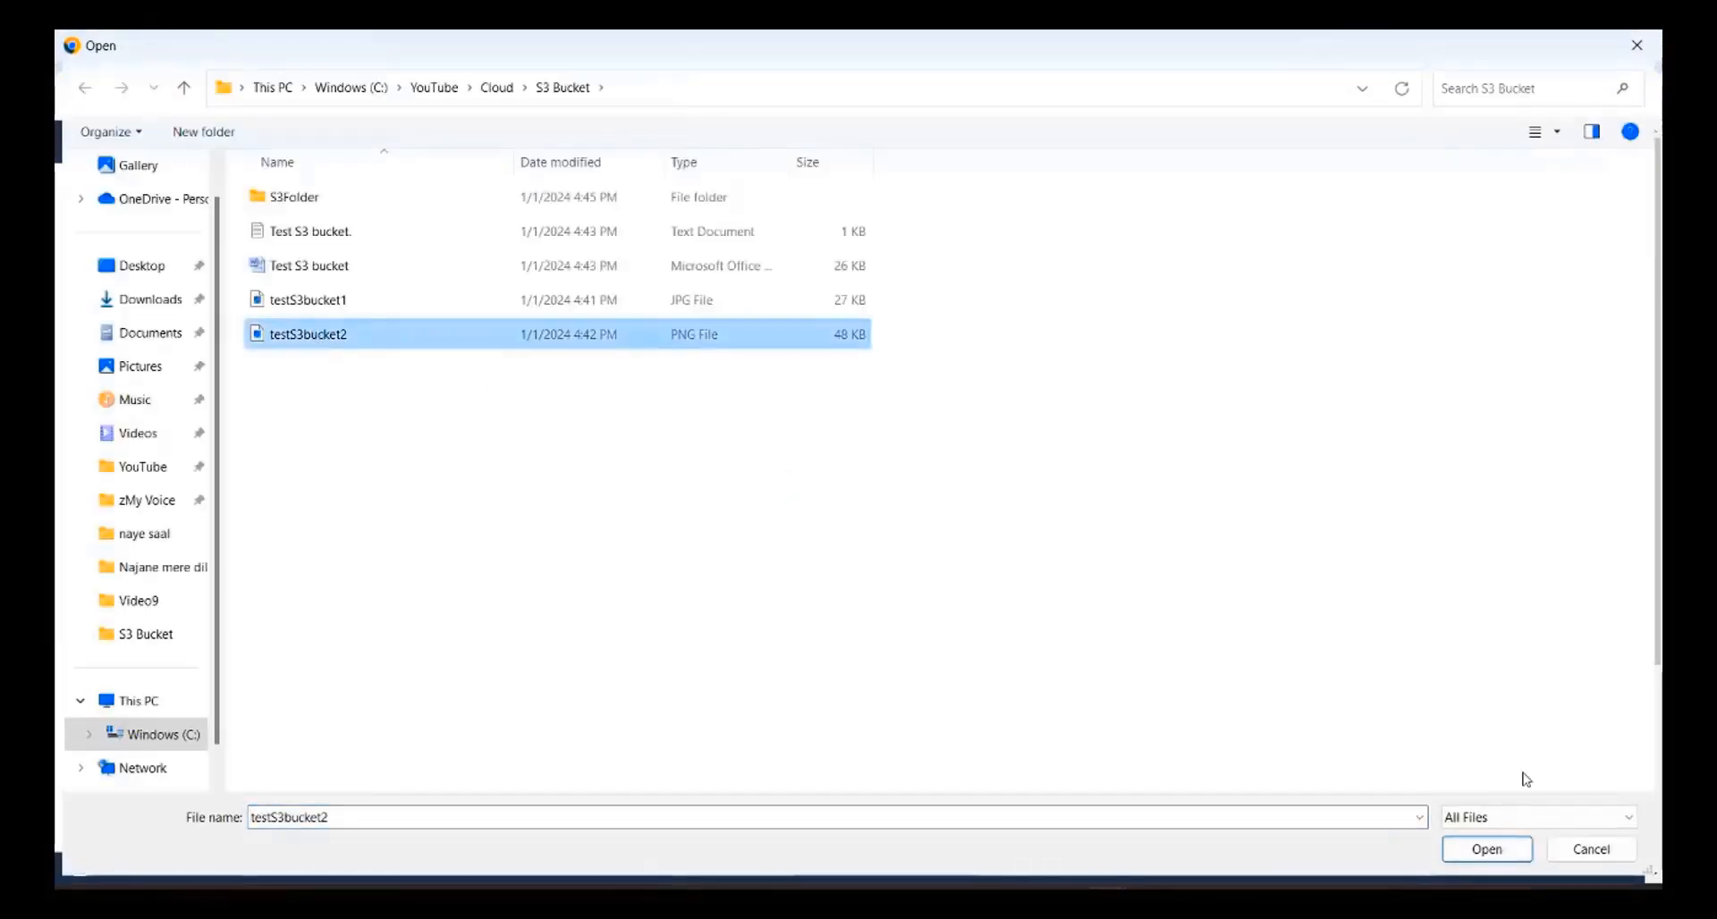
pyautogui.click(1486, 848)
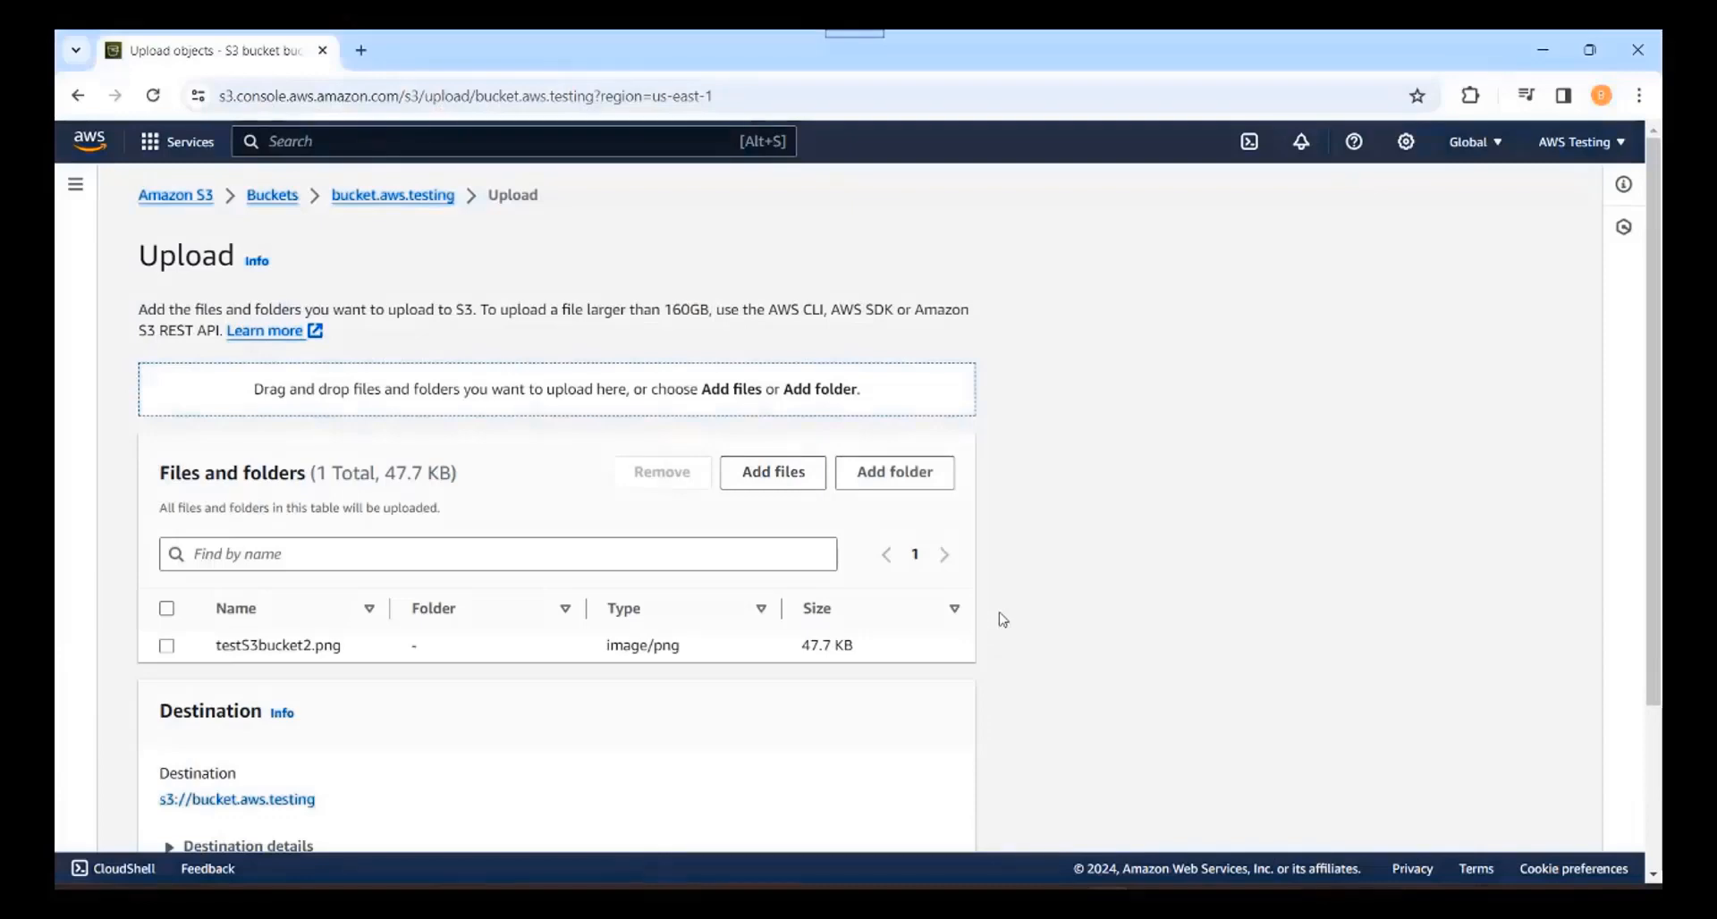
pyautogui.scroll(-3, 1003, 619)
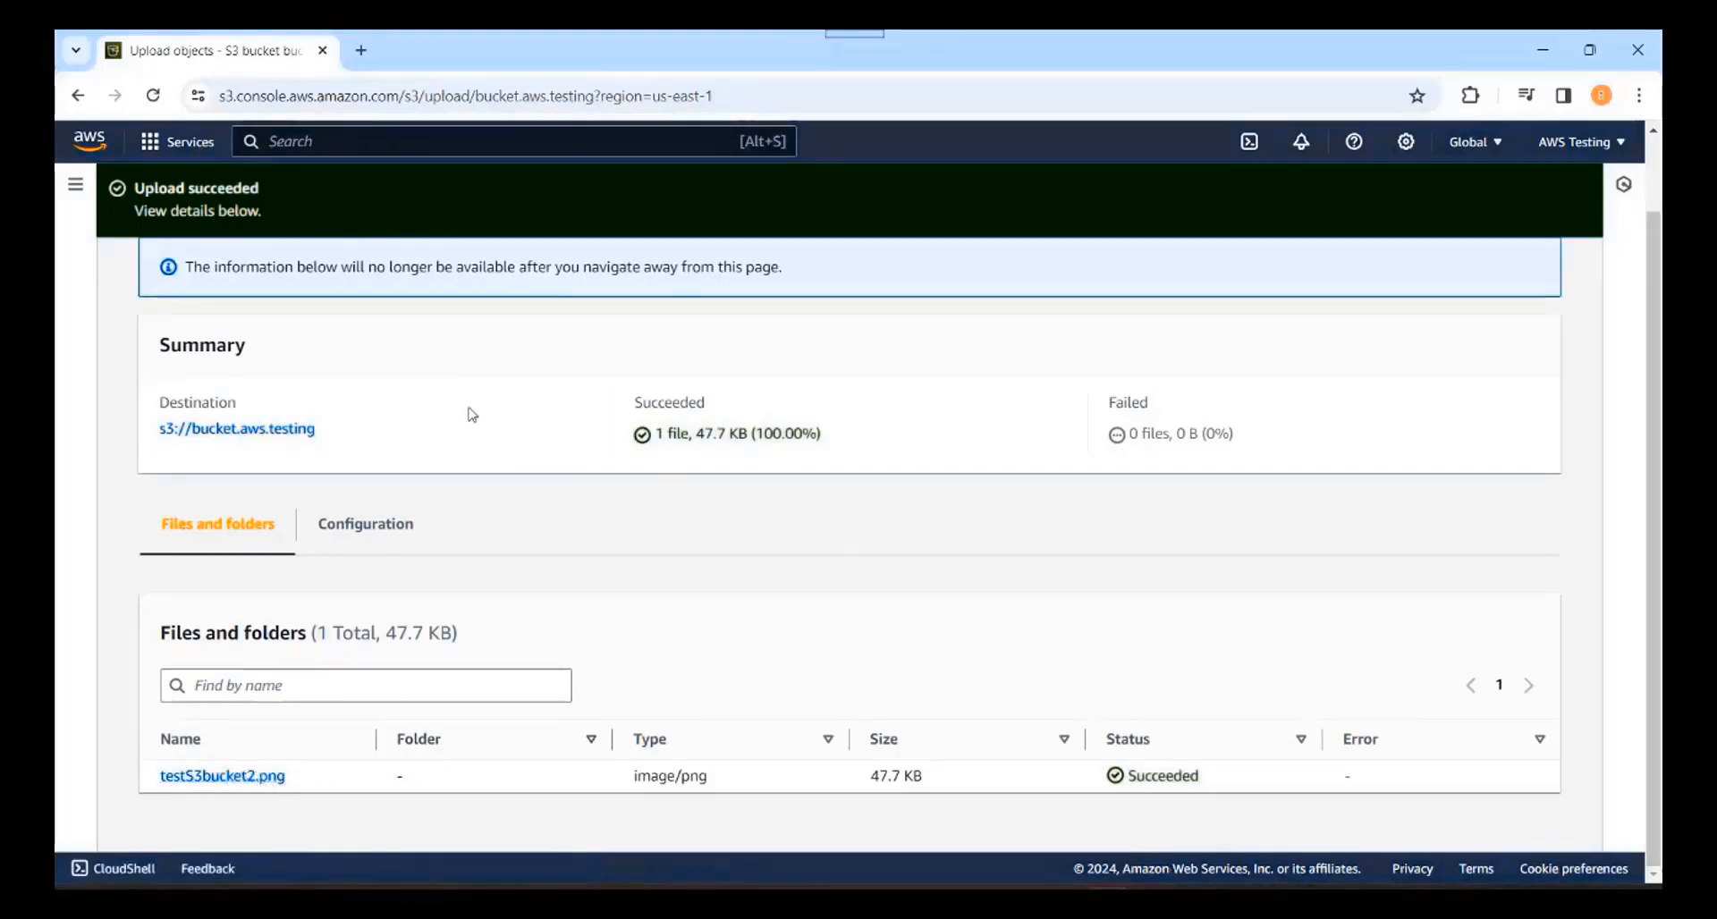
pyautogui.click(237, 429)
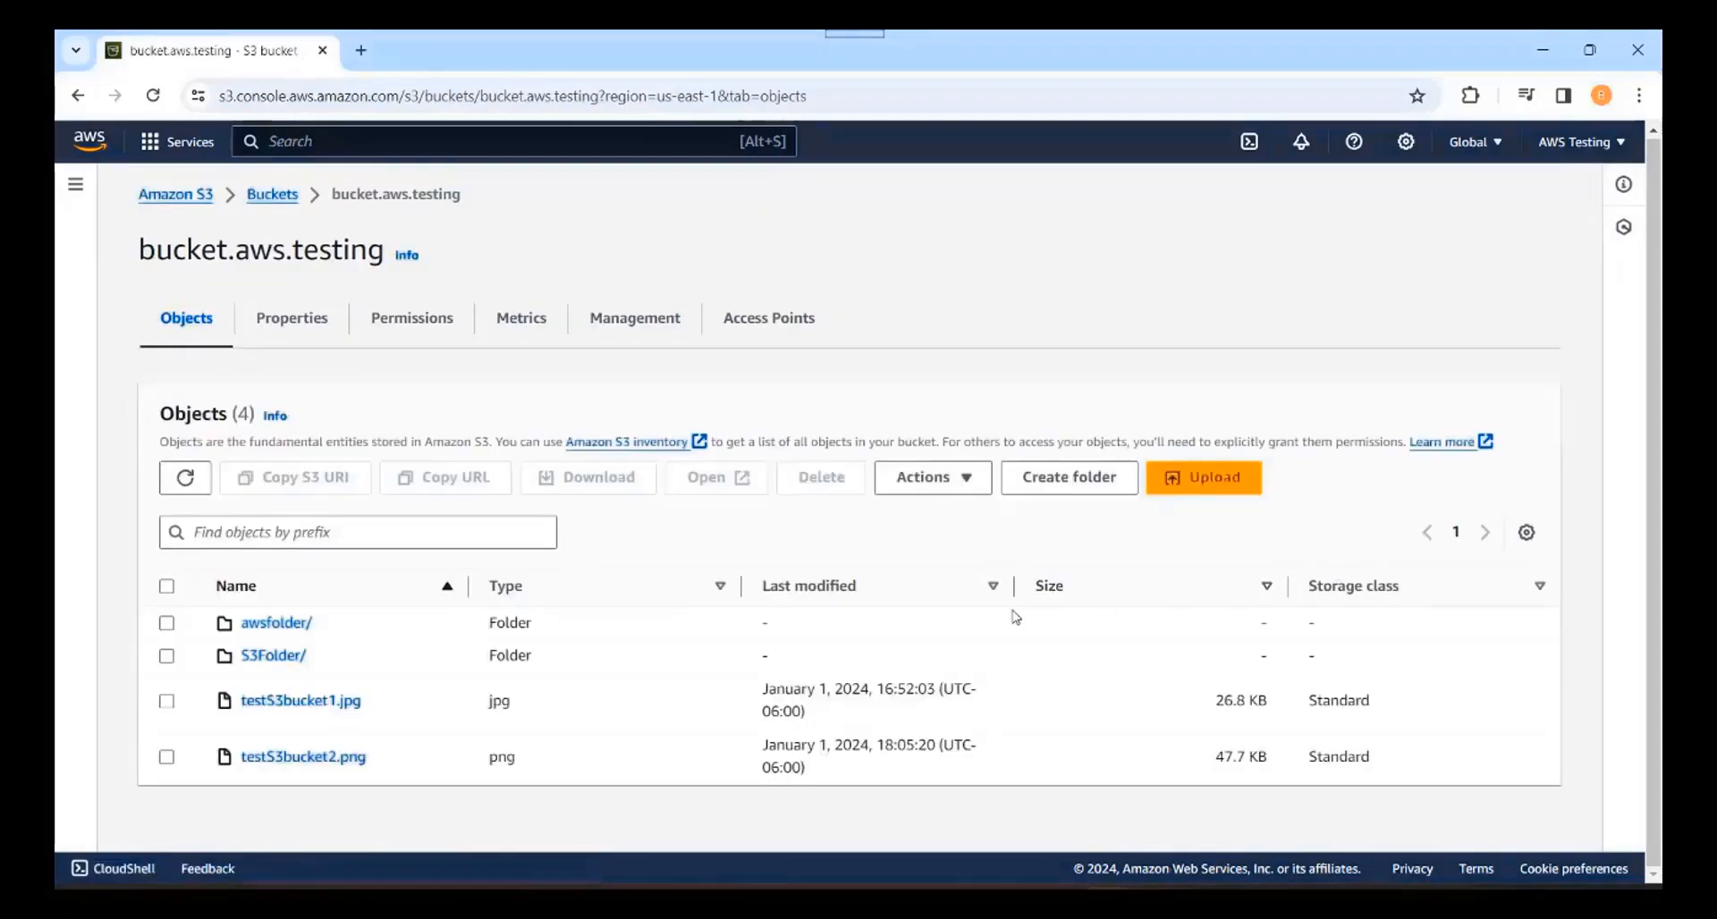
# Step: Open testS3bucket2.png's Object URL in a new tab (AccessDenied), then return to the bucket's object list
pyautogui.click(308, 758)
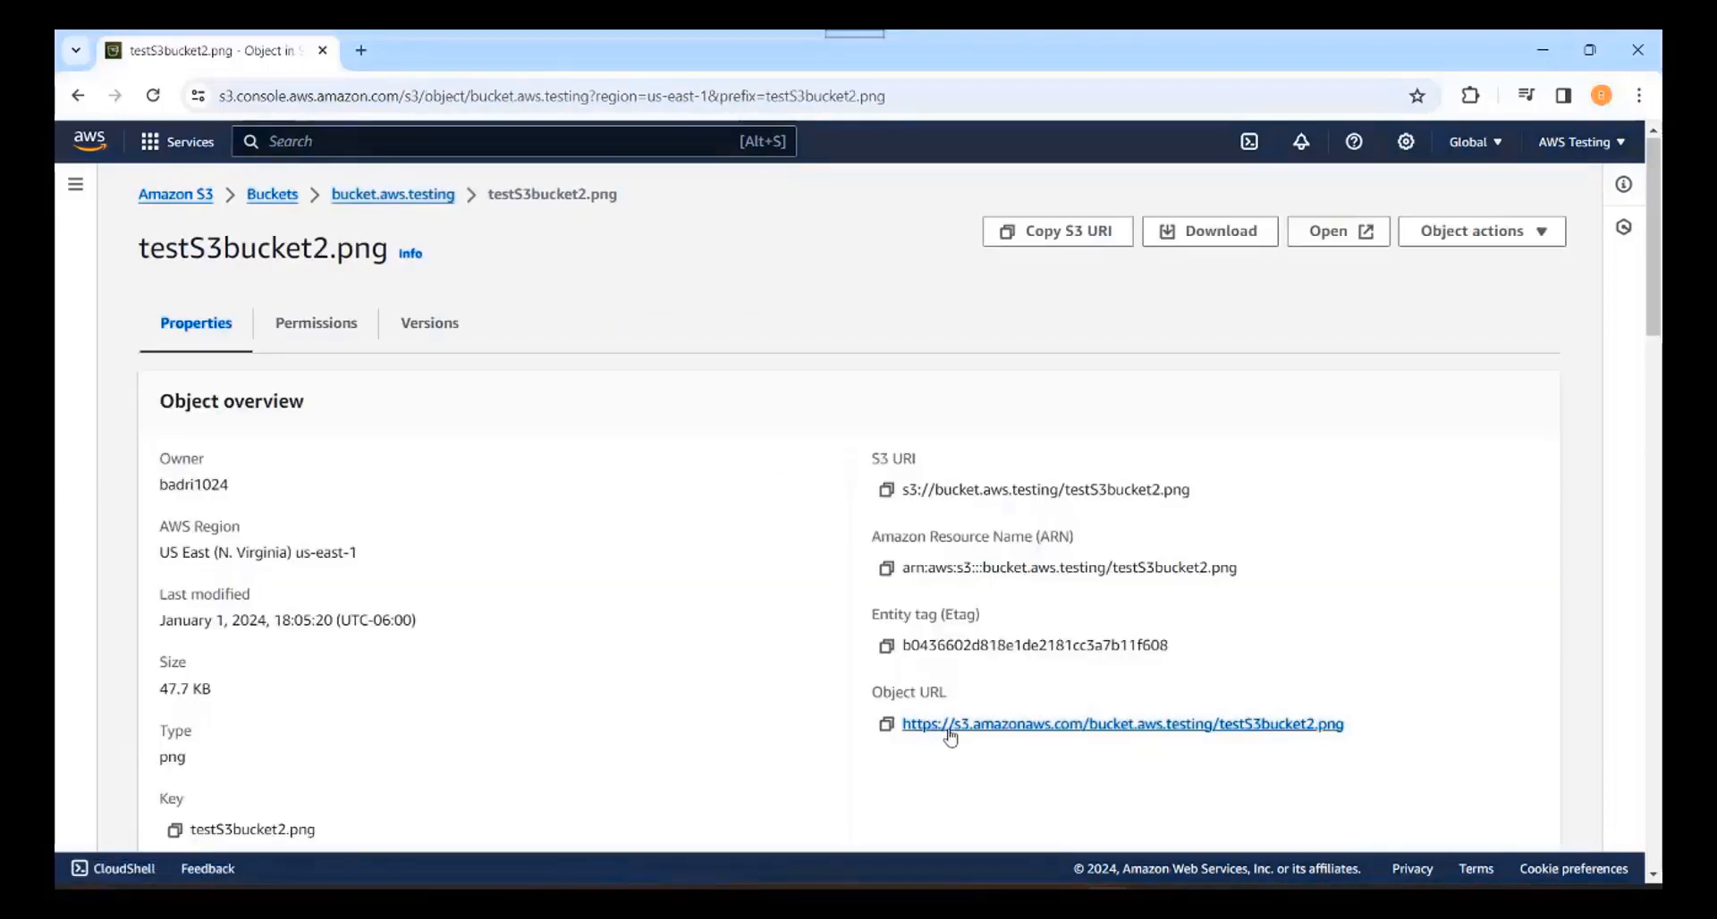
pyautogui.rightClick(969, 731)
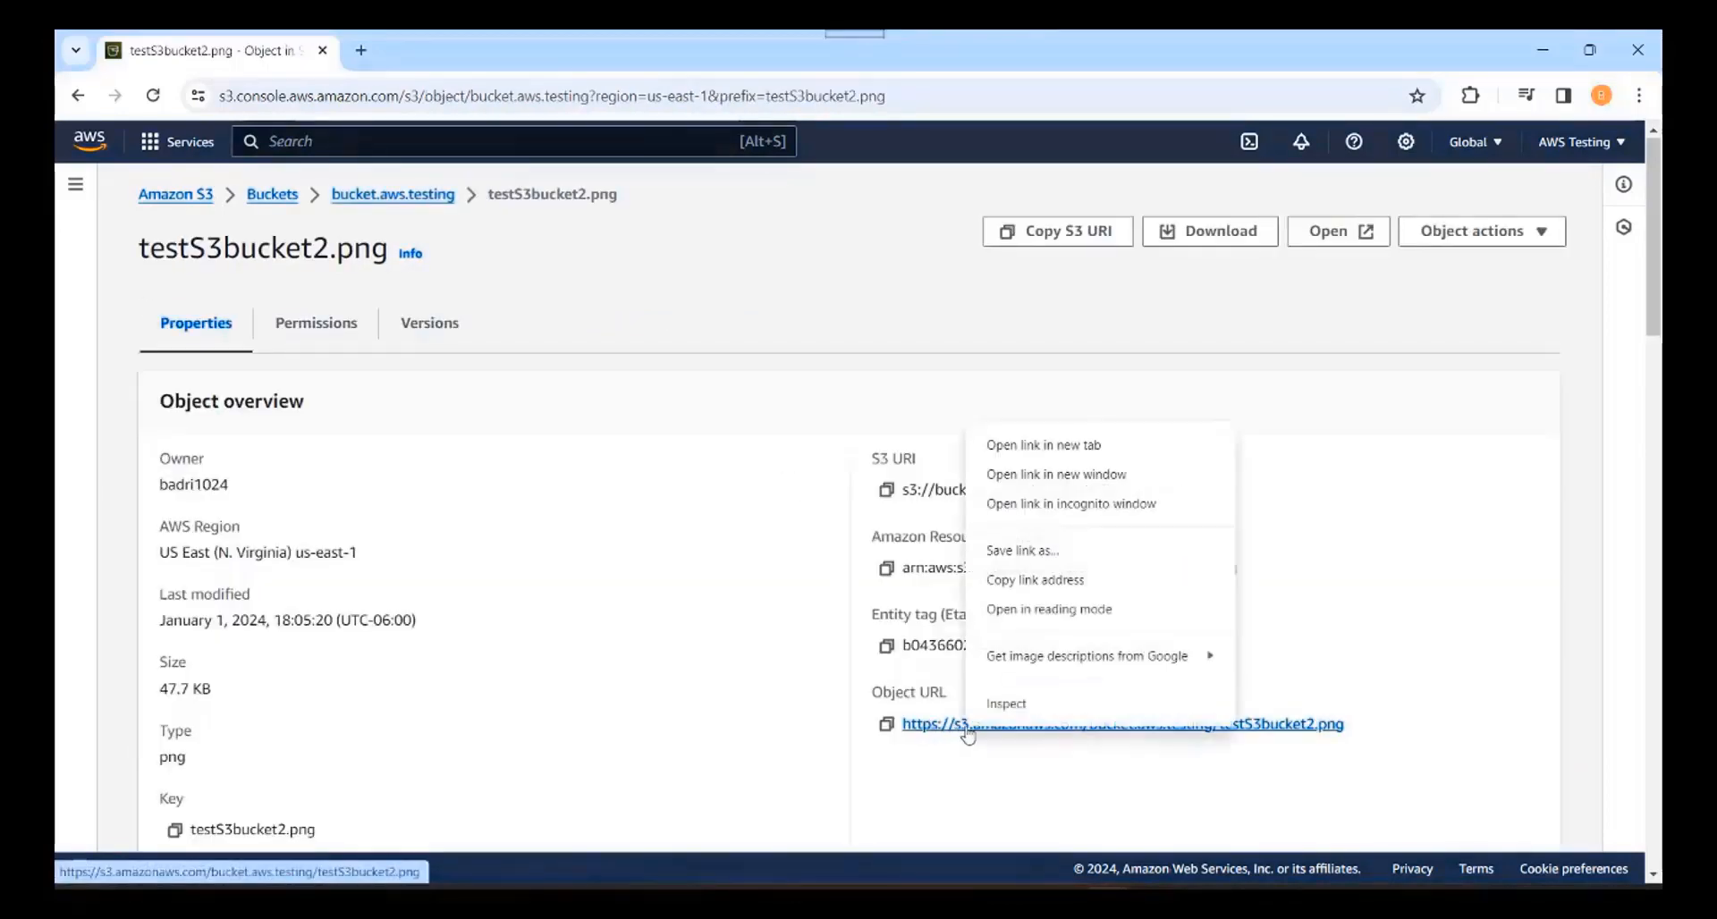
pyautogui.click(1085, 450)
pyautogui.hotkey('ctrl', 'Tab')
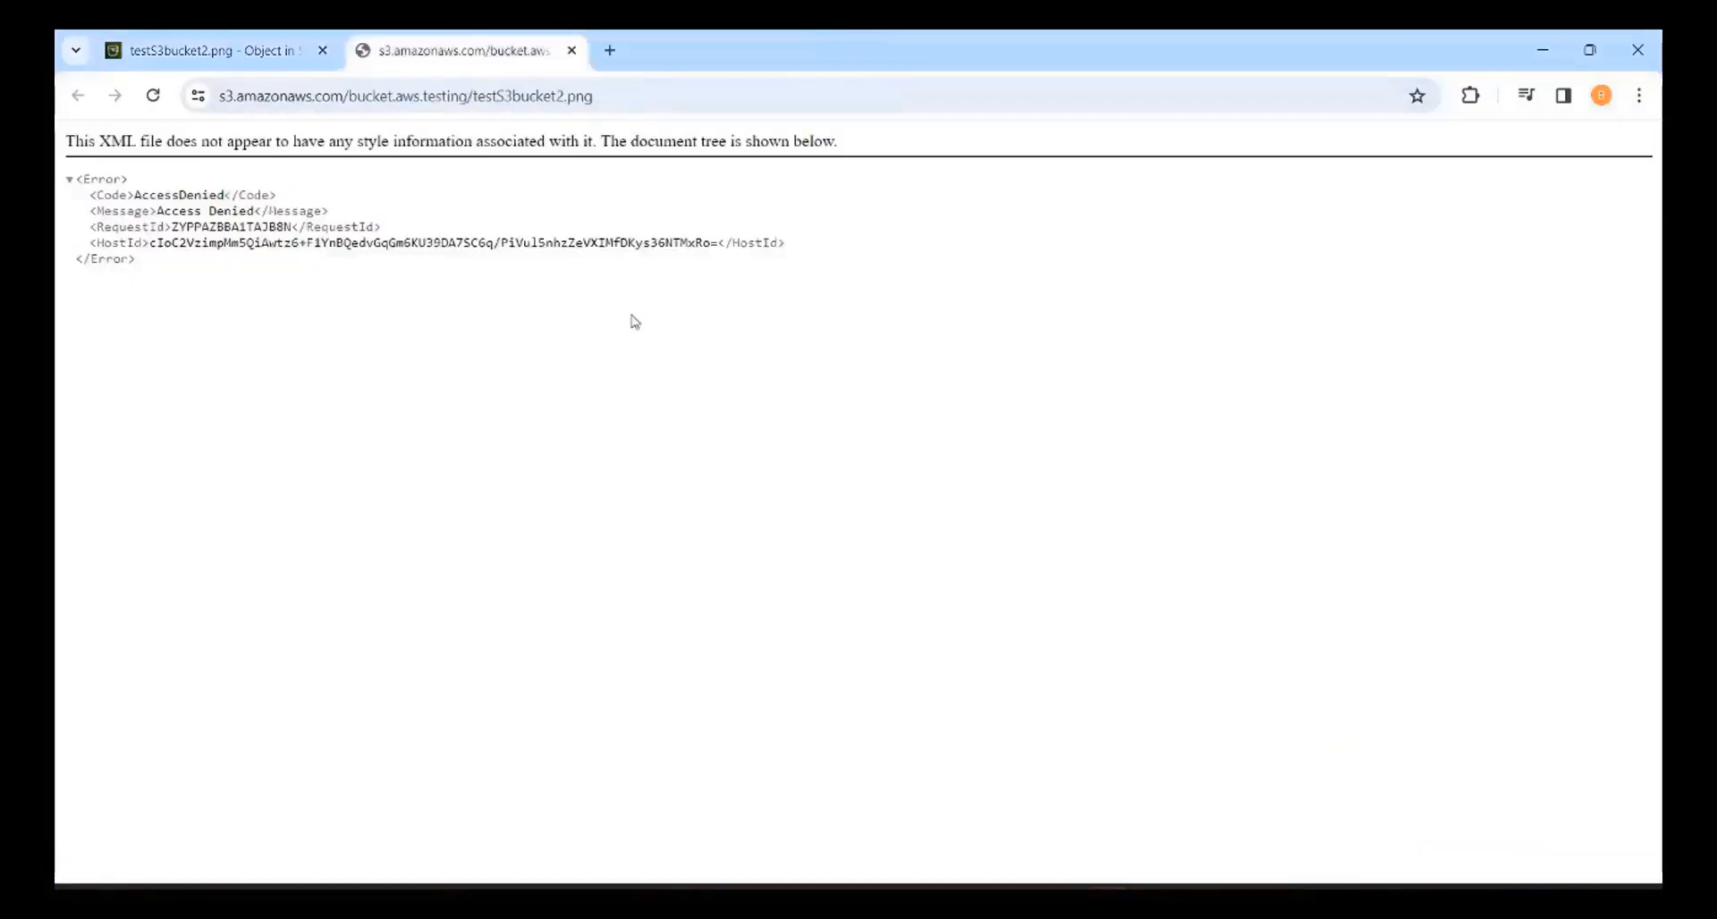
pyautogui.click(261, 52)
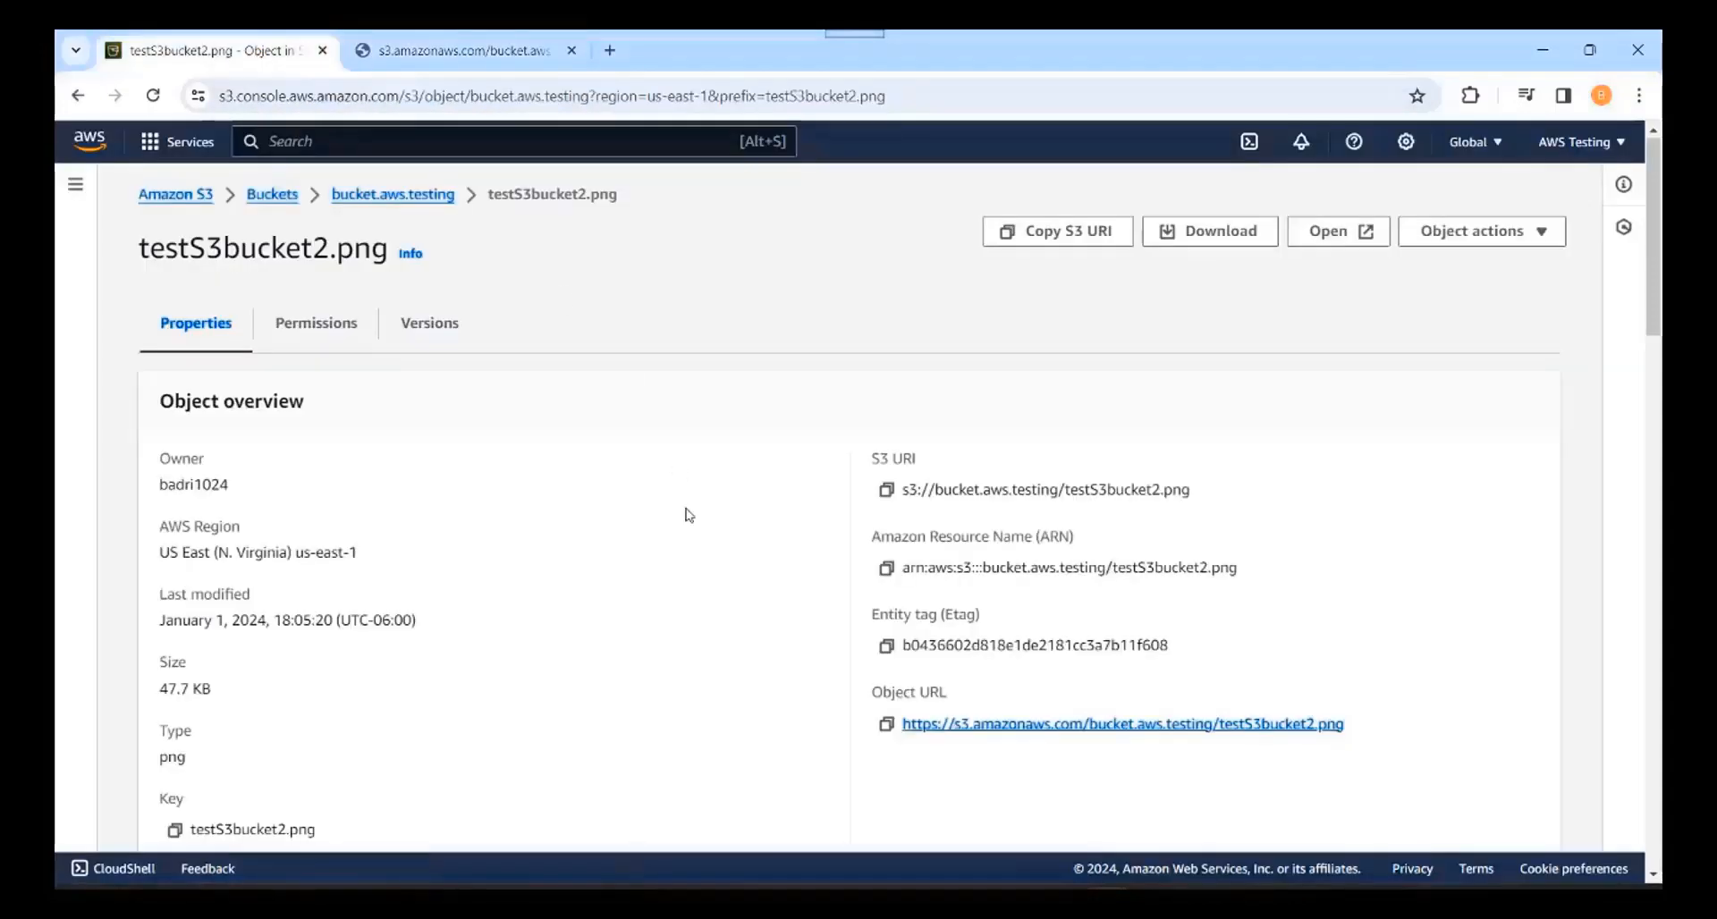
pyautogui.click(394, 195)
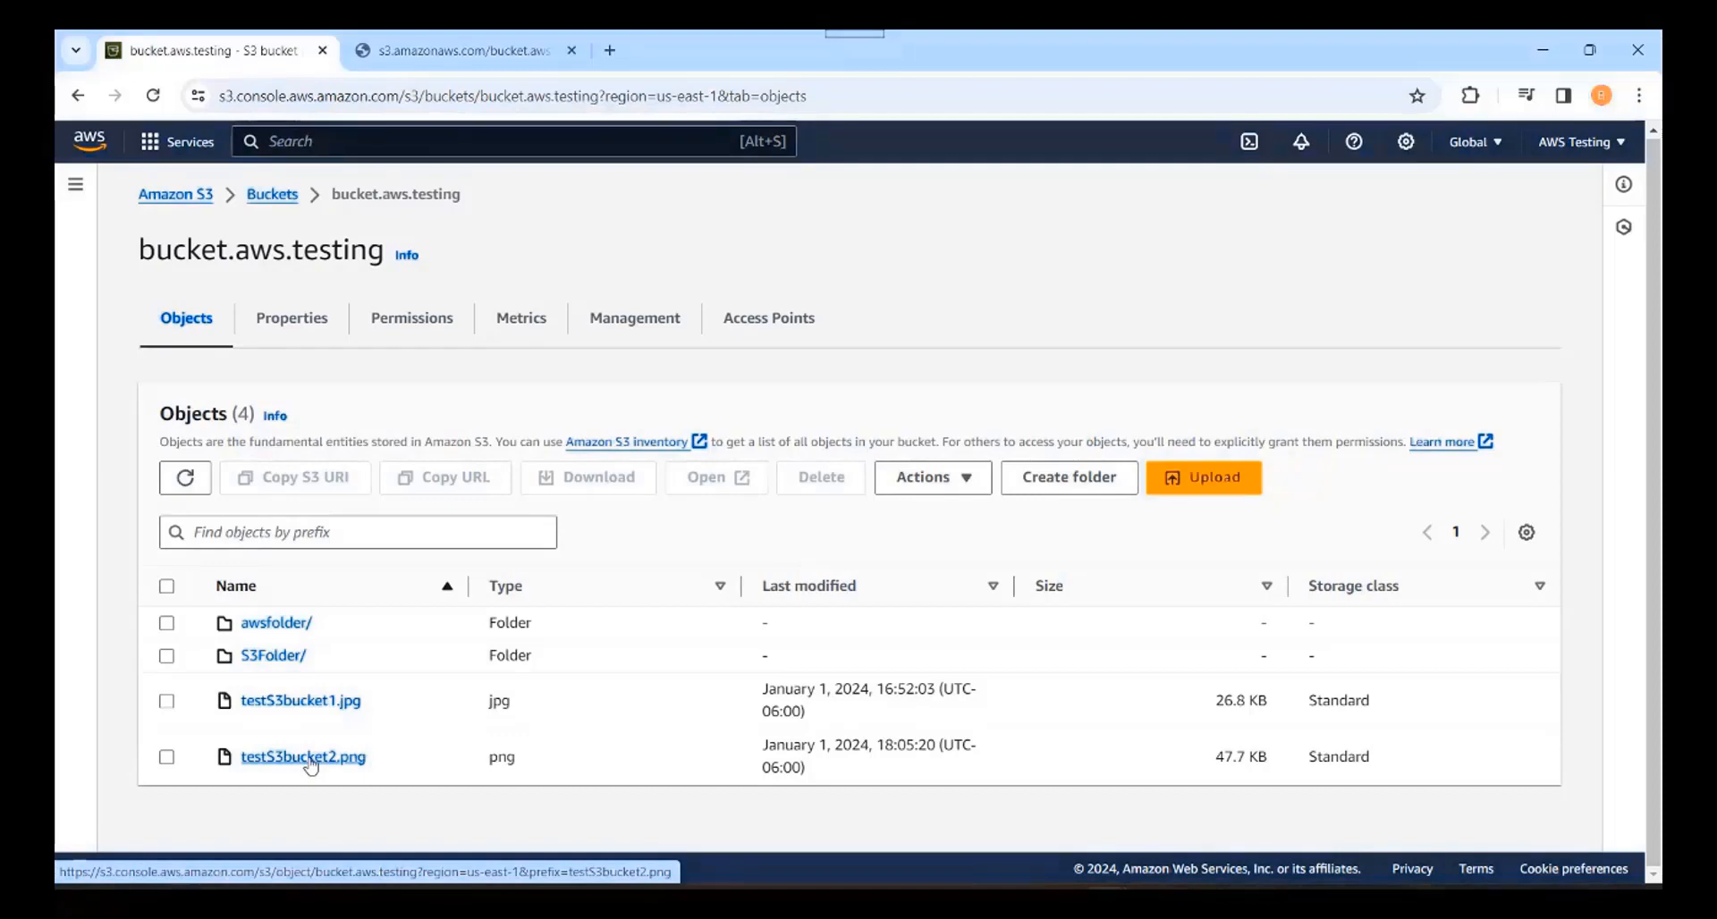
# Step: Make testS3bucket2.png public from the object Actions menu
pyautogui.click(168, 759)
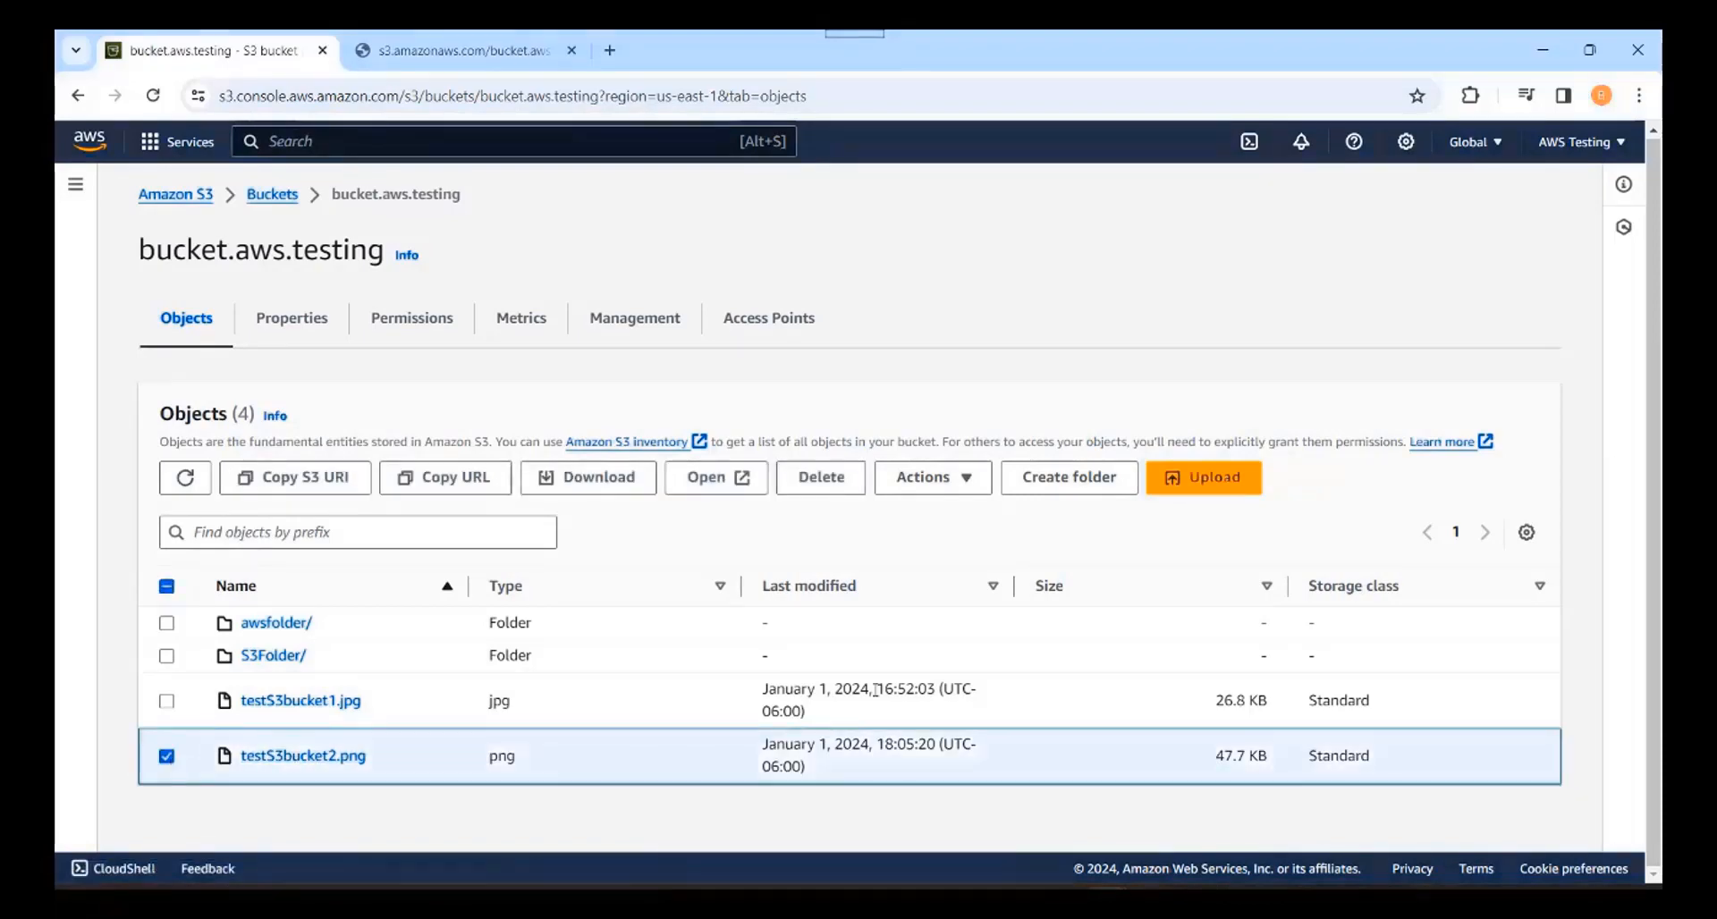
pyautogui.click(966, 481)
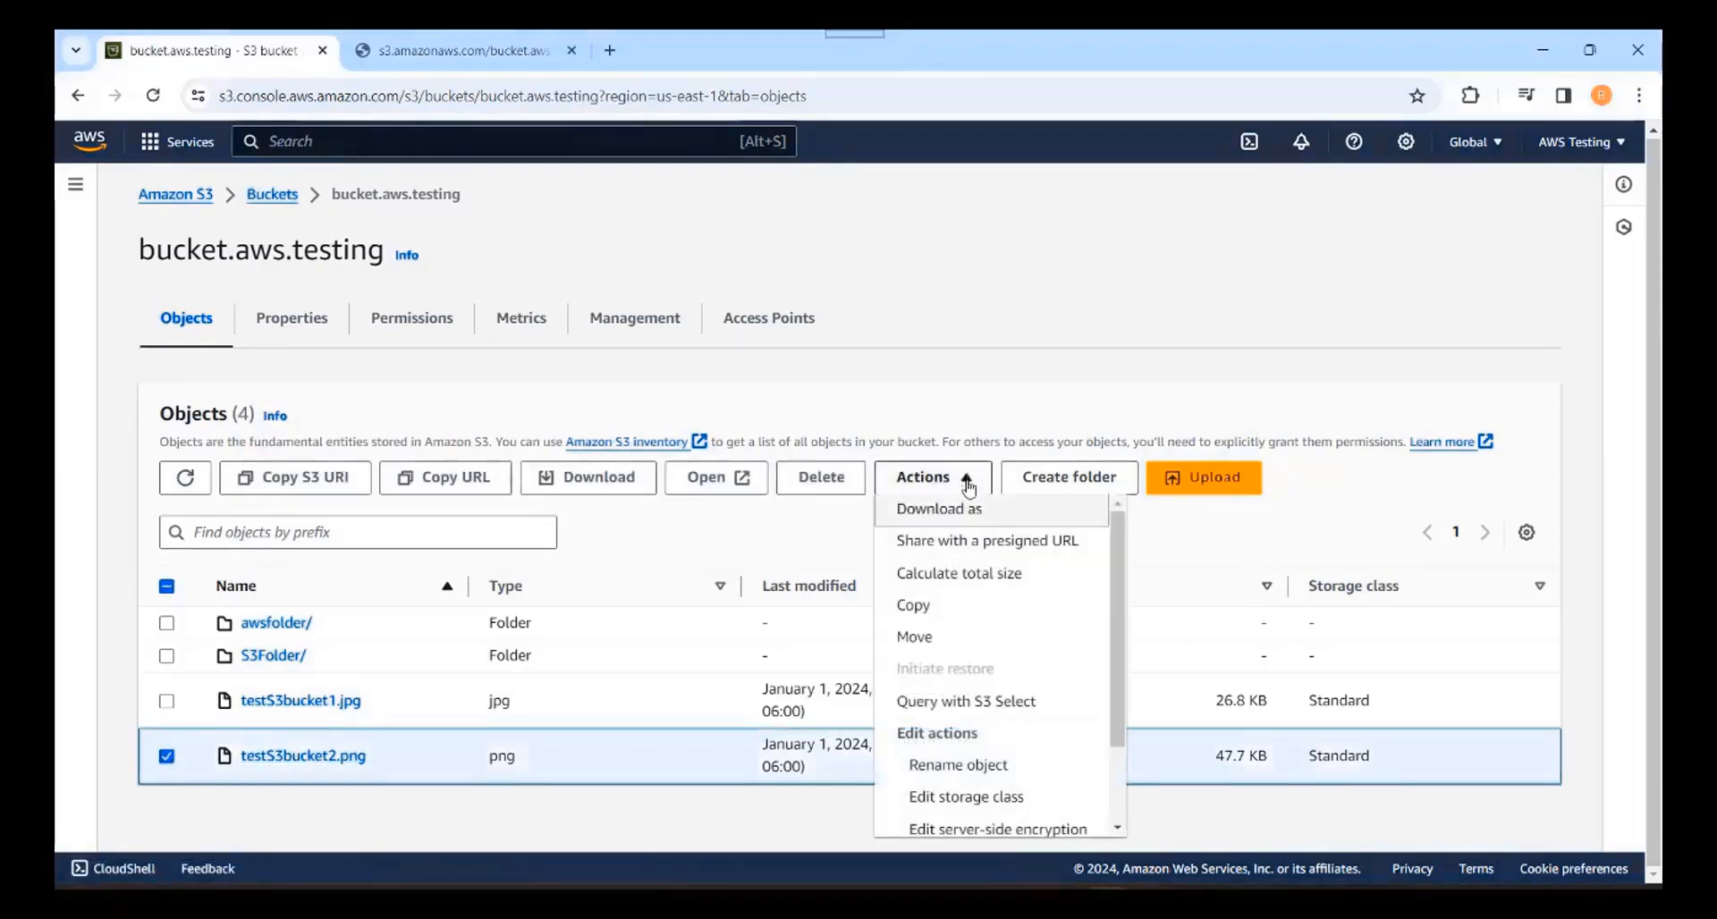
pyautogui.scroll(-2, 993, 787)
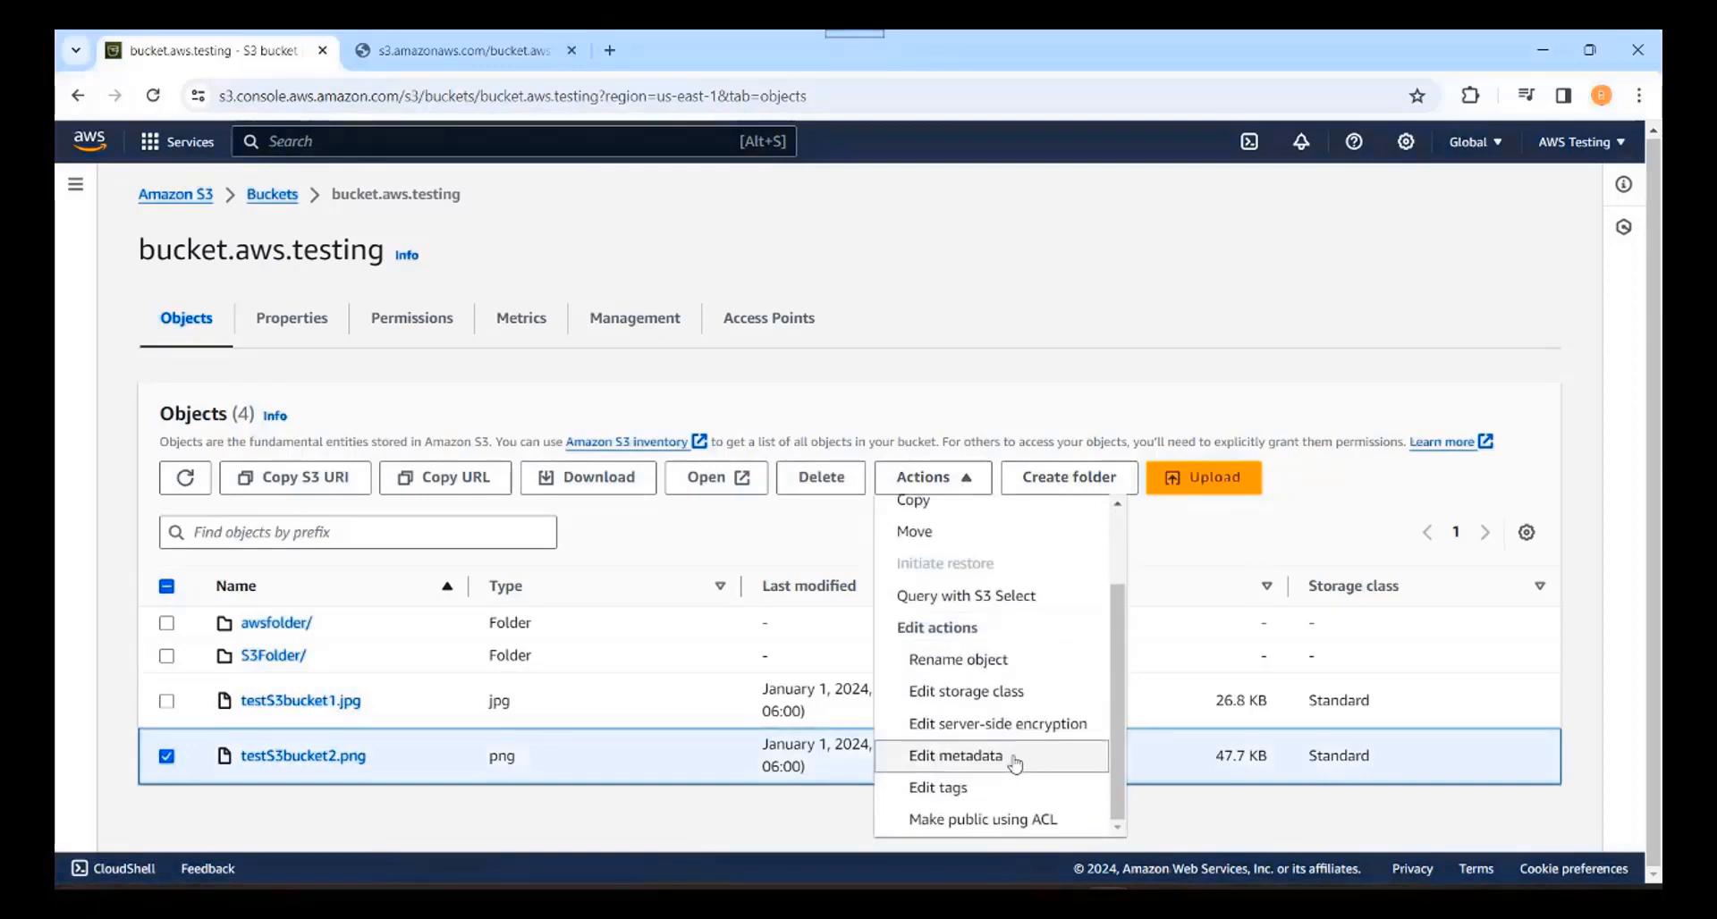
pyautogui.click(971, 827)
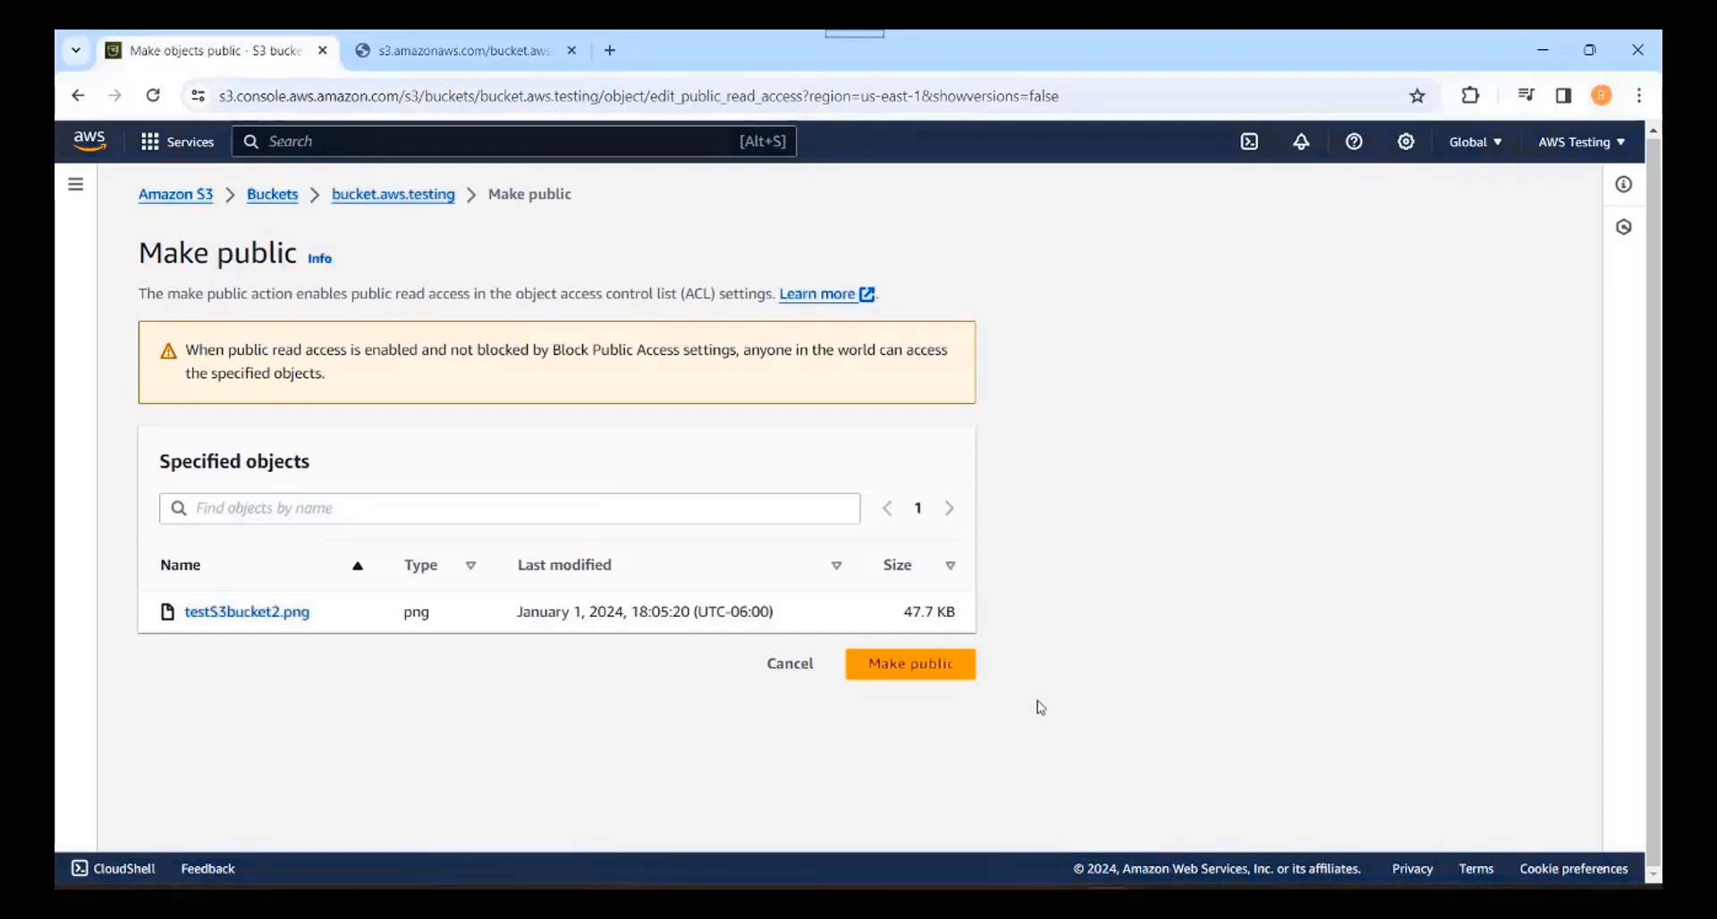
pyautogui.click(911, 671)
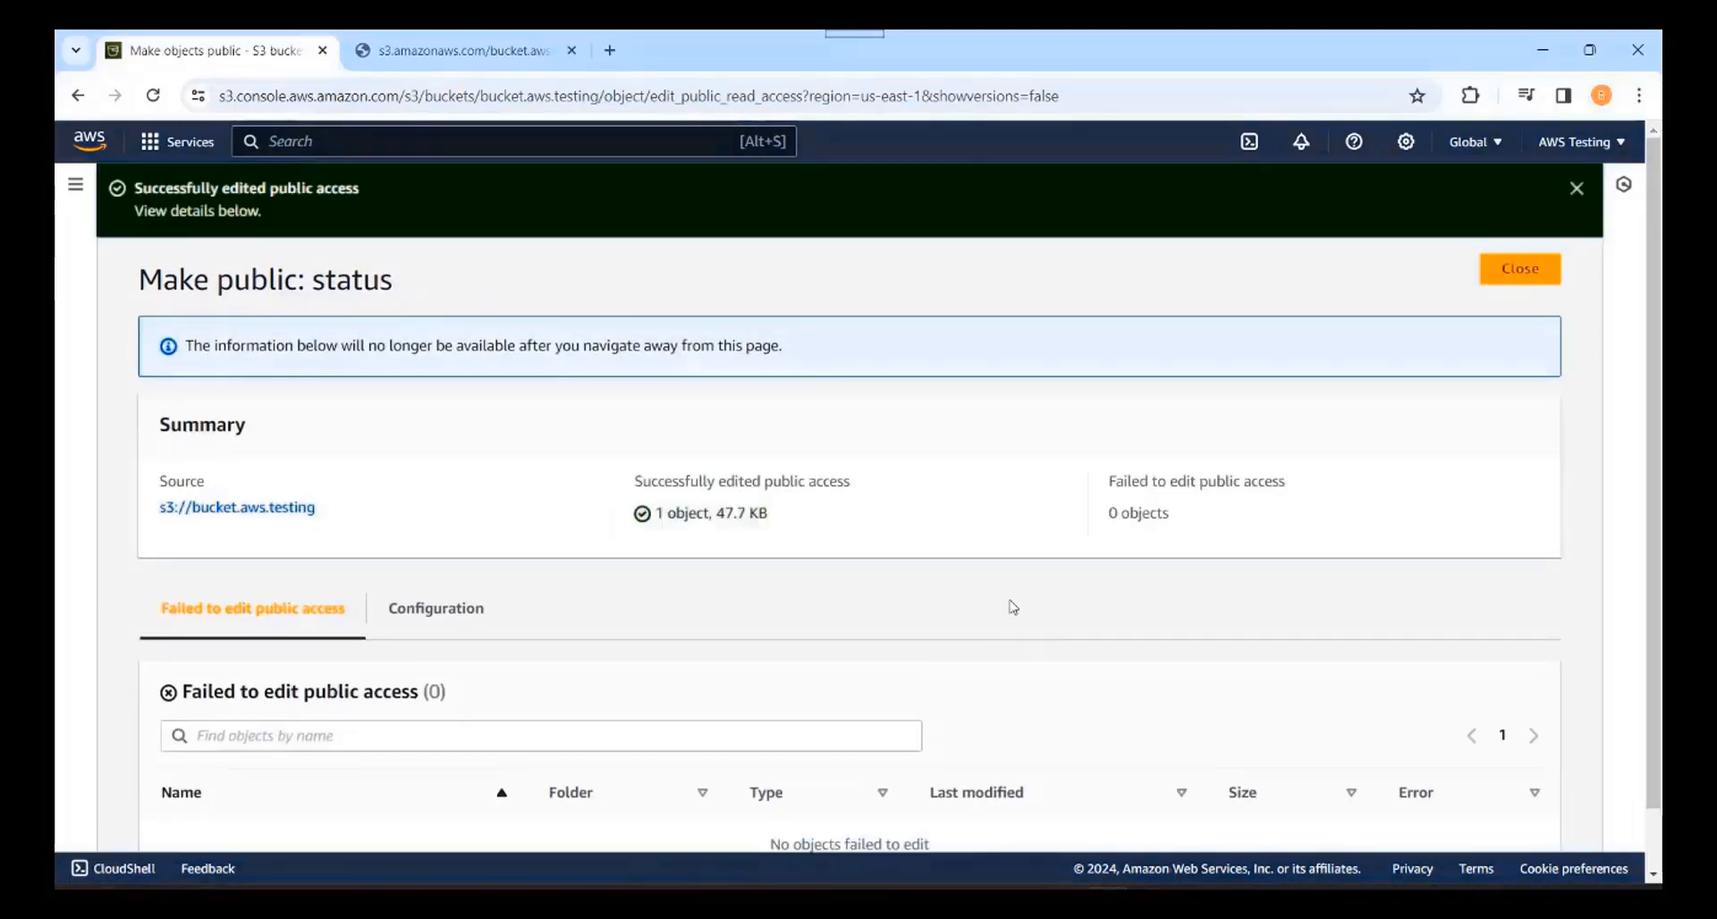
# Step: Reload the image in its public URL tab, close it, and return to bucket.aws.testing's objects
pyautogui.click(460, 50)
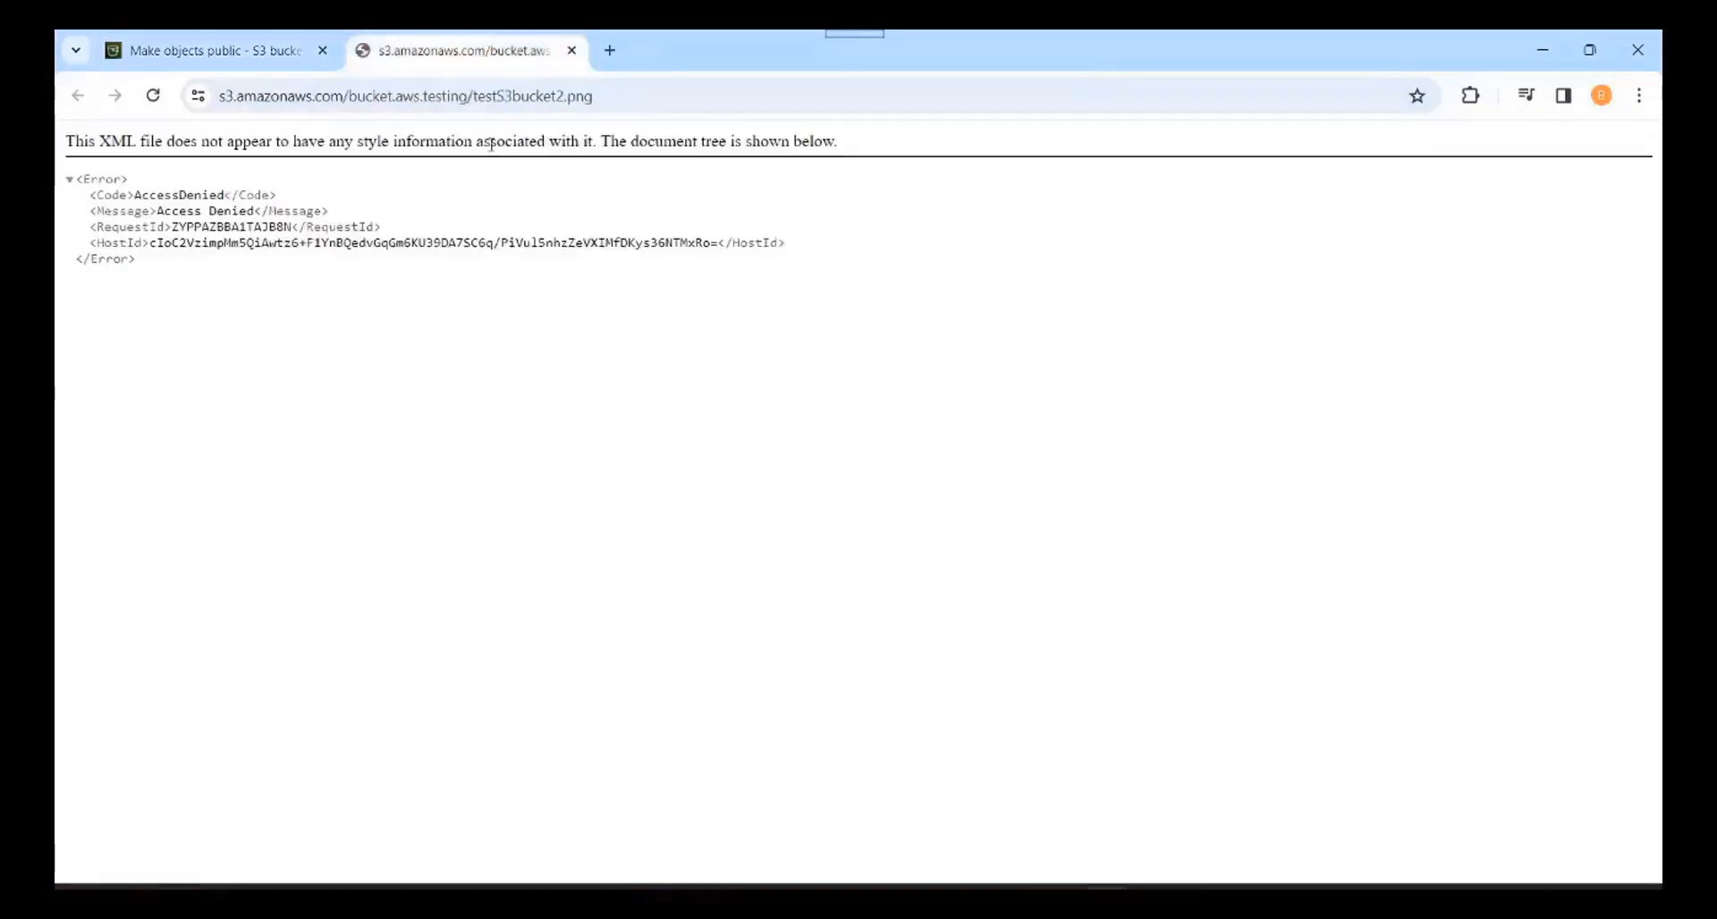
pyautogui.click(152, 97)
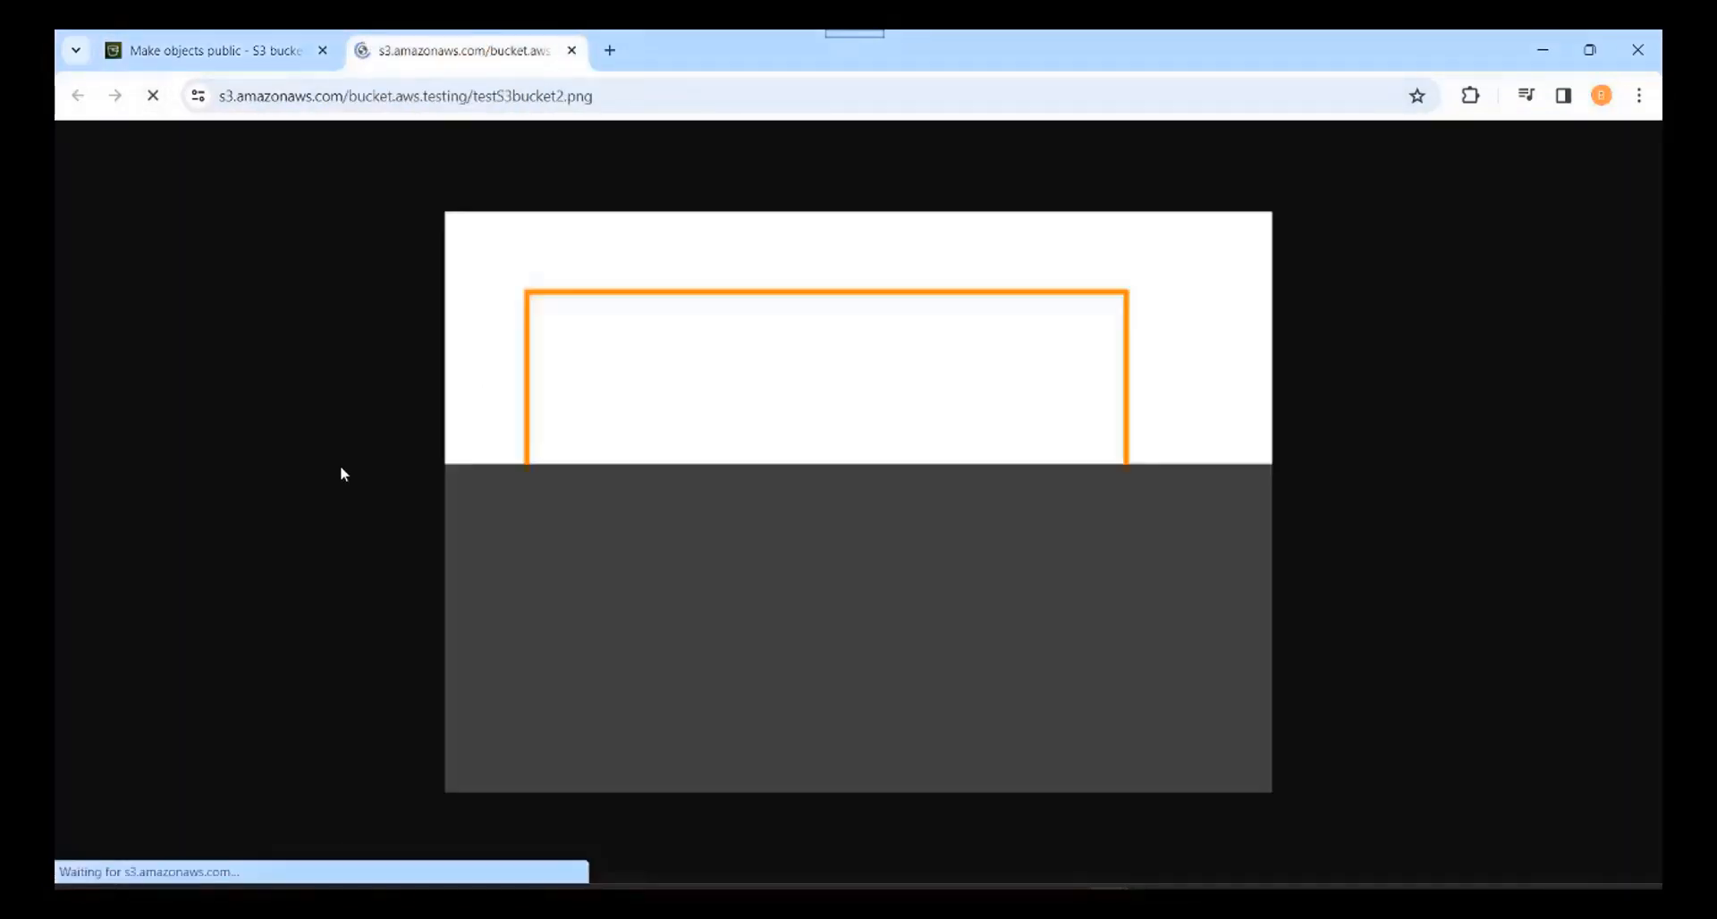
pyautogui.click(571, 51)
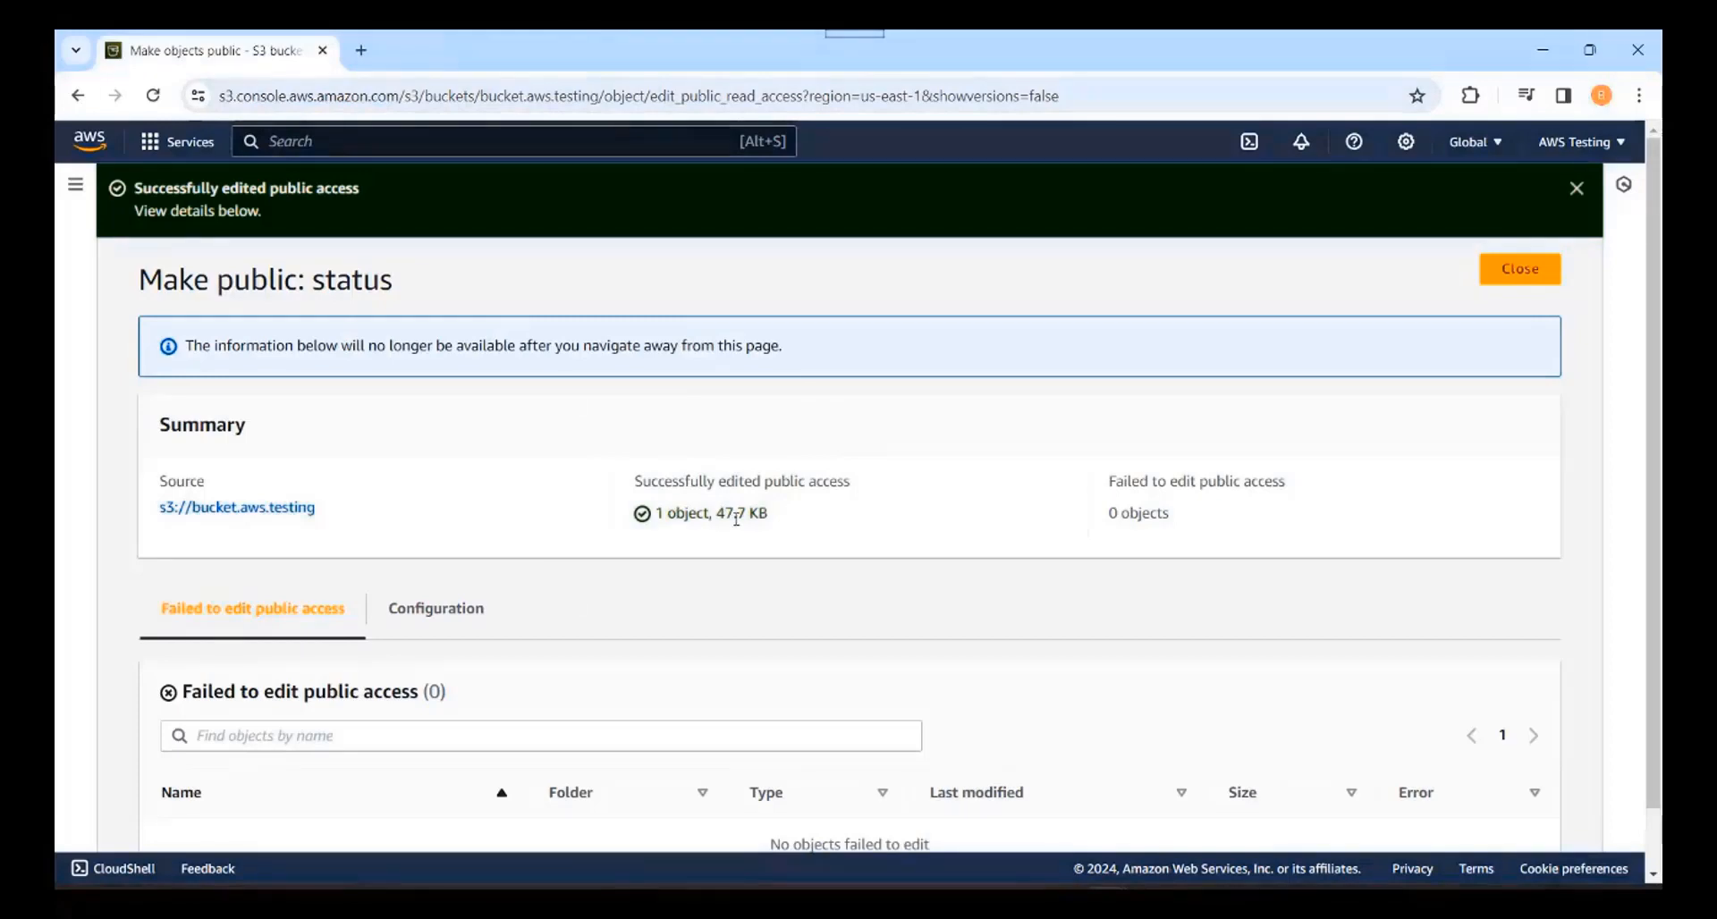
pyautogui.scroll(-1, 679, 606)
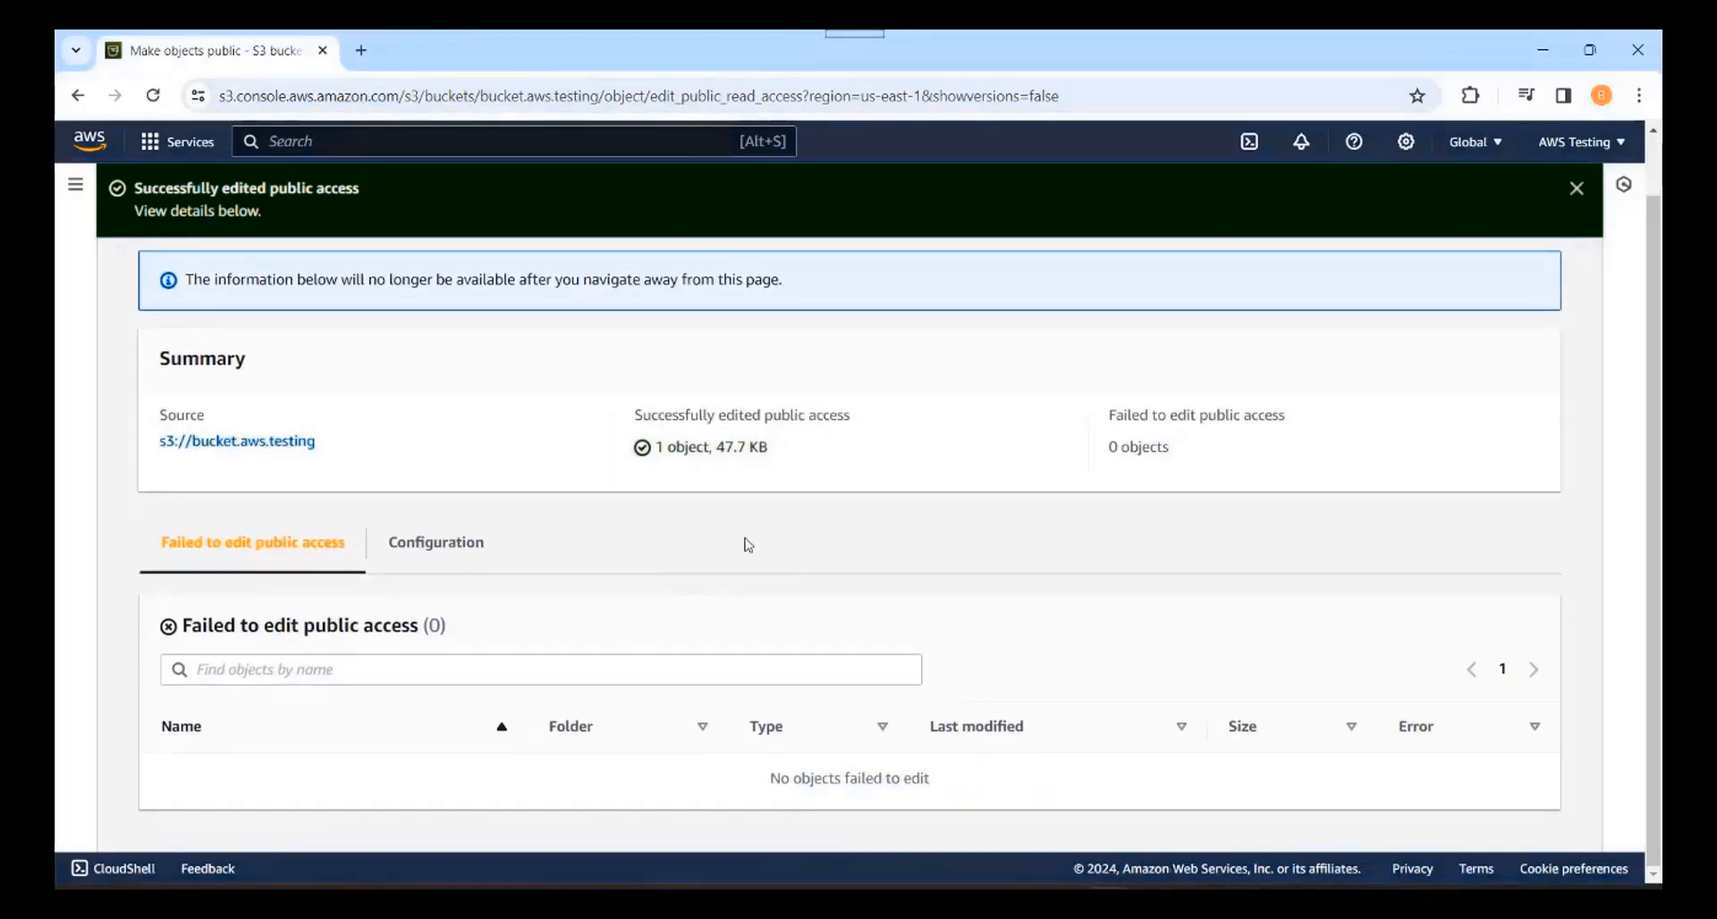
pyautogui.scroll(1, 747, 545)
pyautogui.click(227, 514)
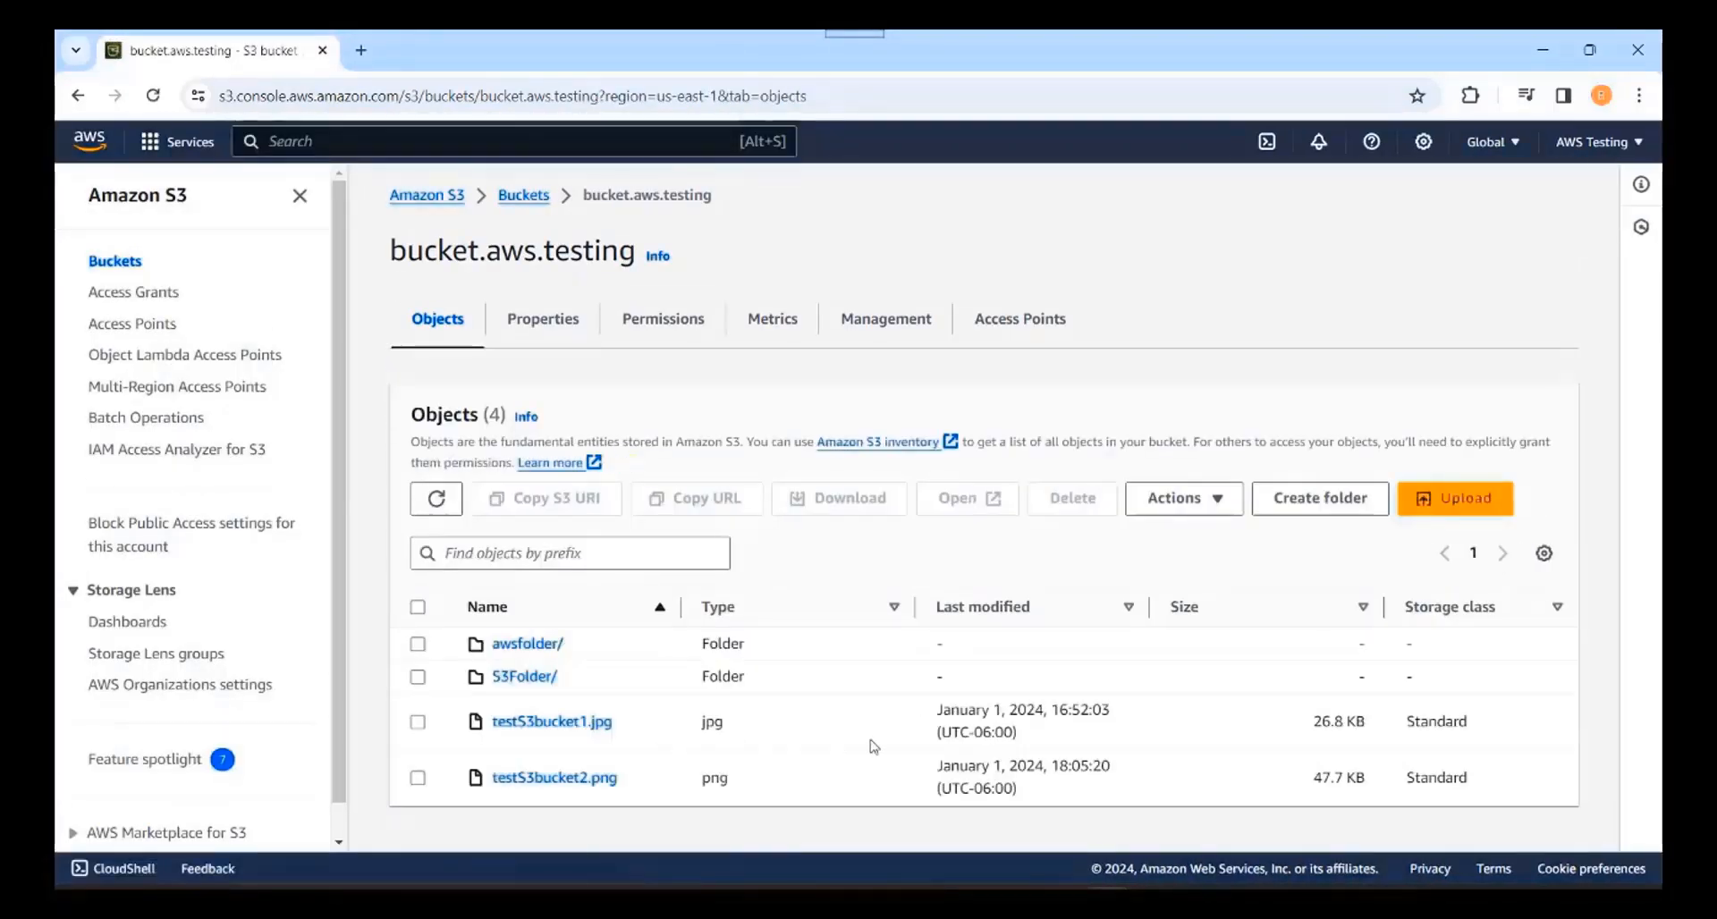
# Step: Permanently delete testS3bucket2.png, confirming with the phrase 'permanently delete', then close the status page
pyautogui.click(417, 778)
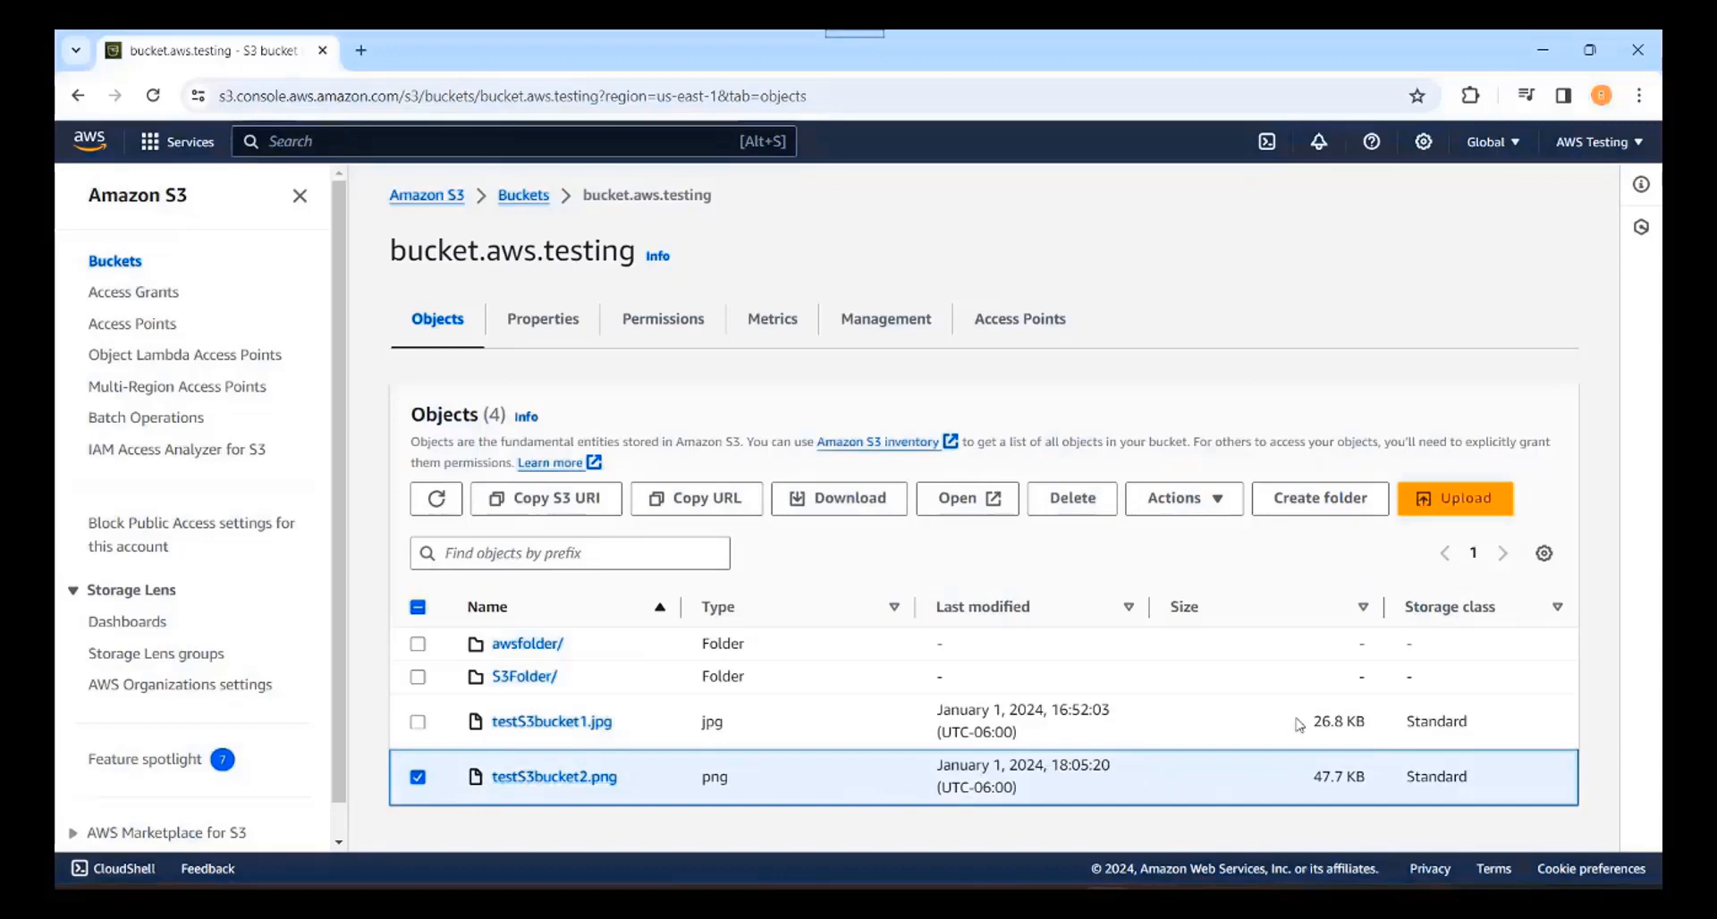
pyautogui.click(1073, 498)
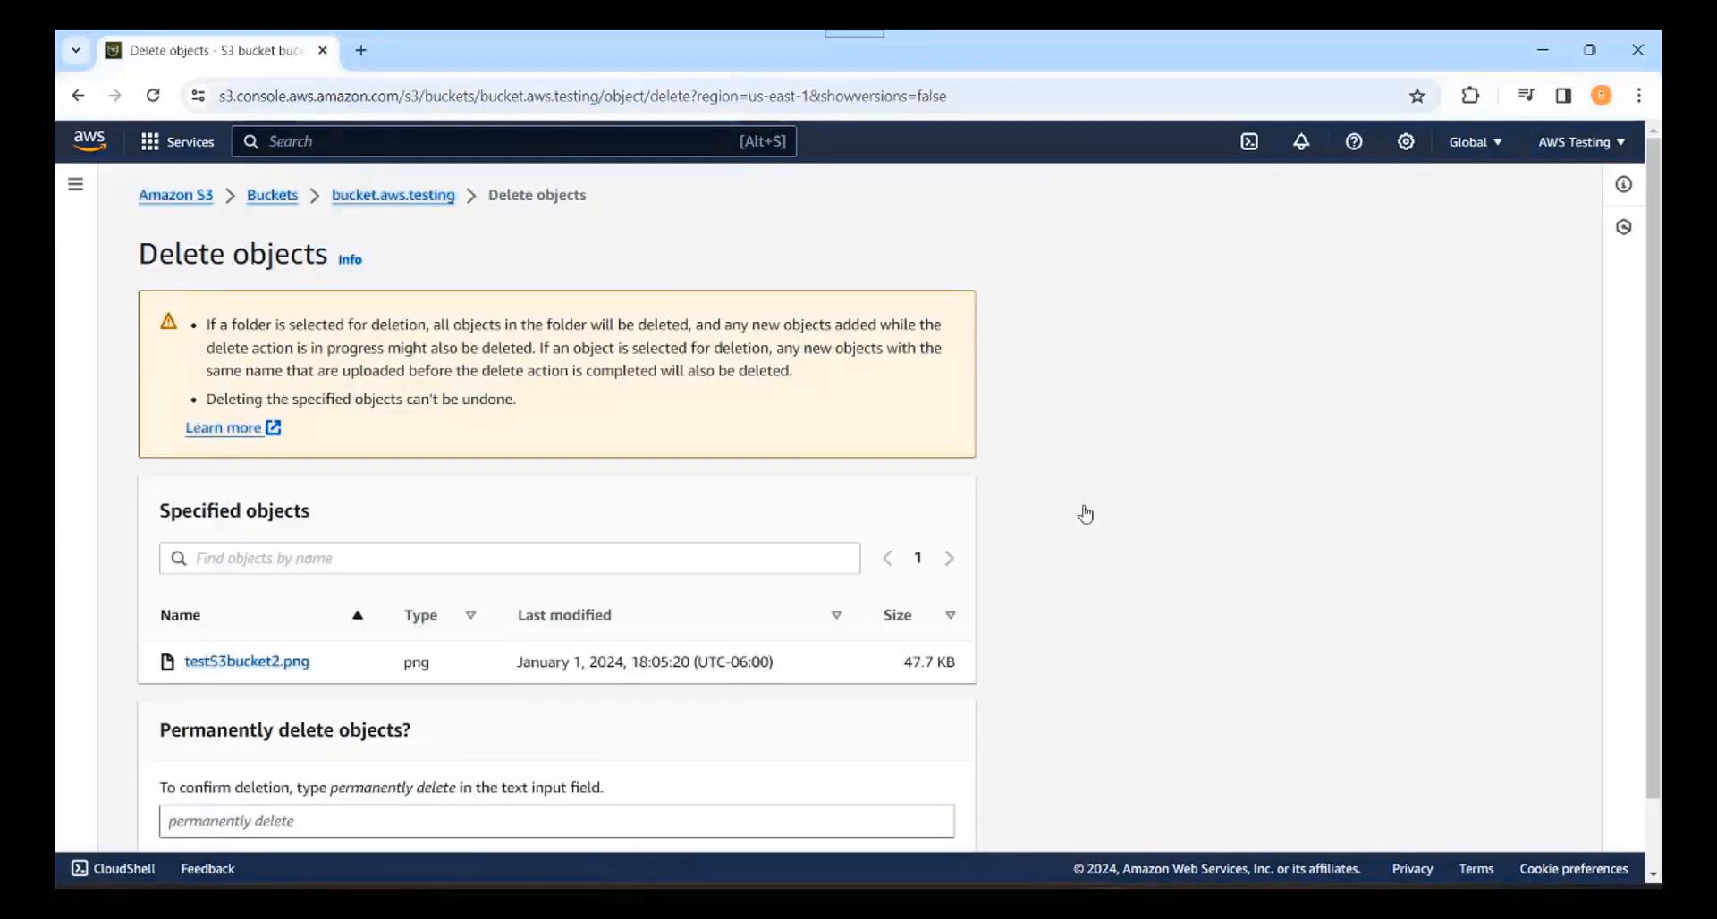
pyautogui.scroll(-1, 1087, 512)
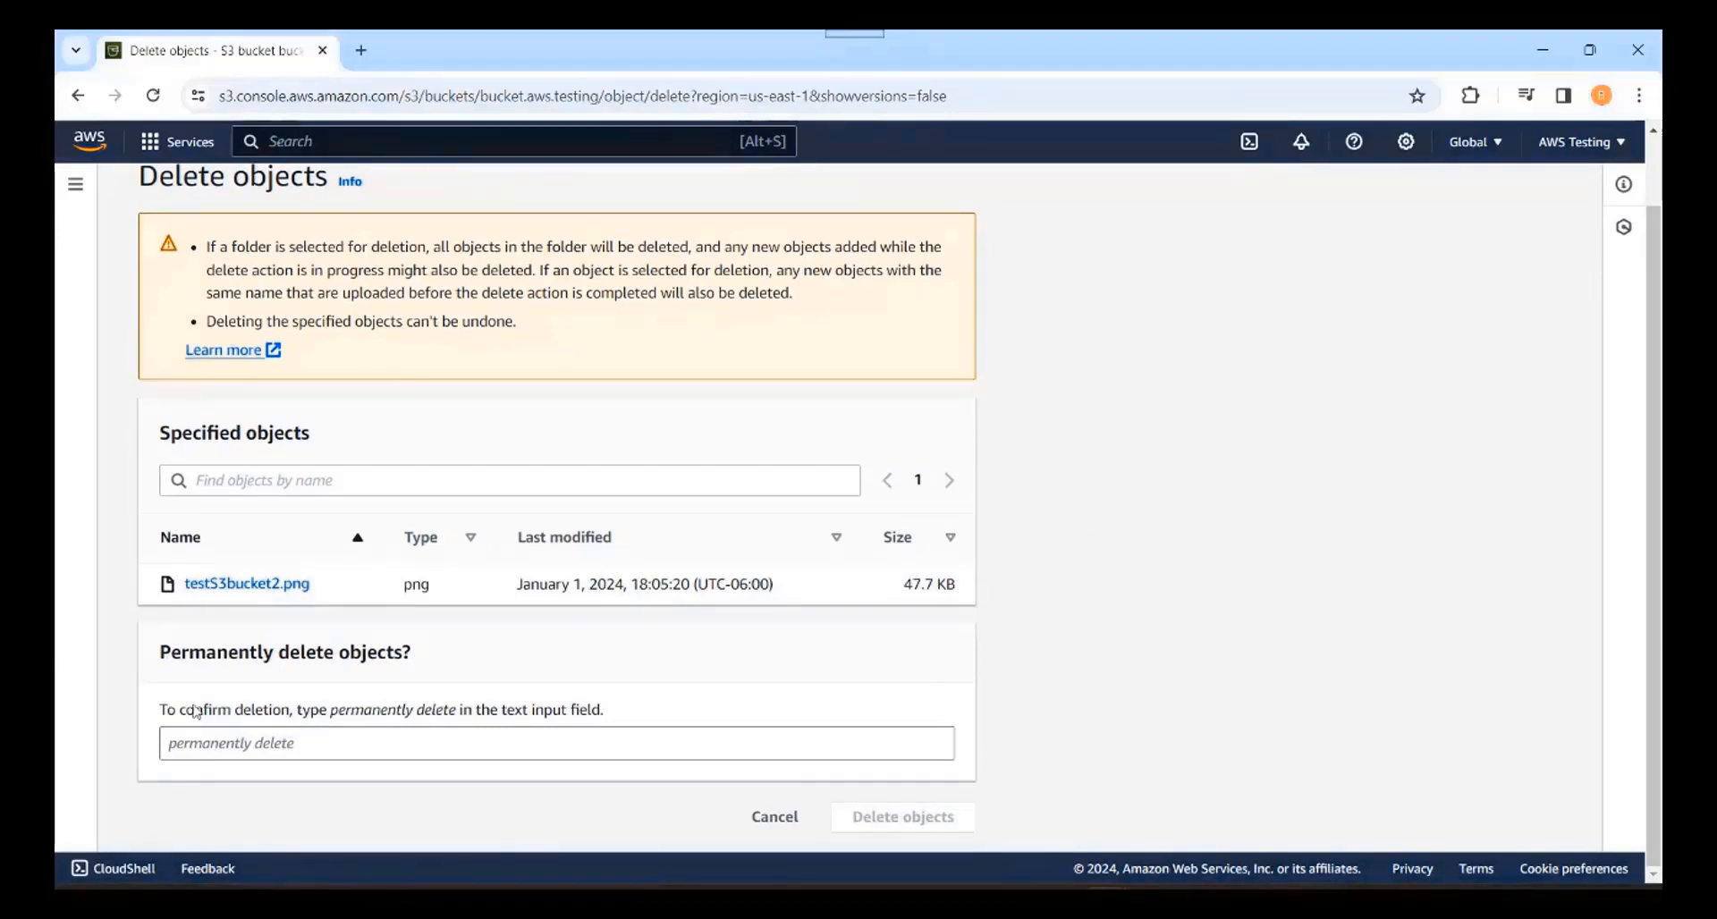
pyautogui.moveTo(164, 715); pyautogui.dragTo(612, 726)
pyautogui.click(414, 727)
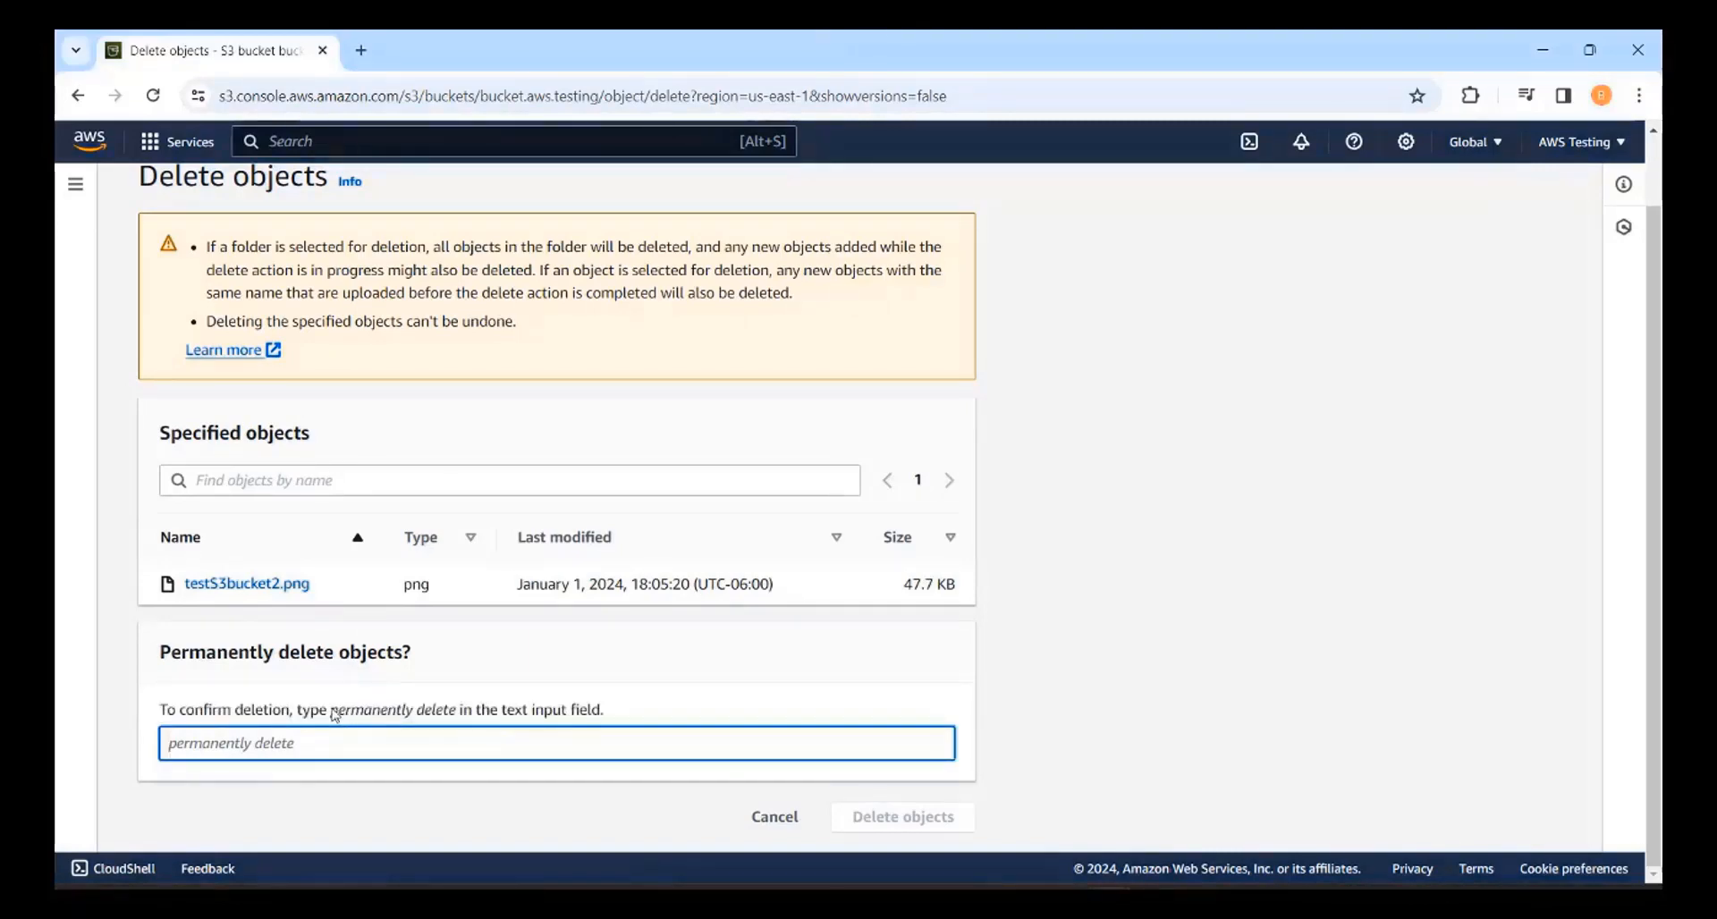
pyautogui.moveTo(331, 718); pyautogui.dragTo(457, 718)
pyautogui.hotkey('ctrl', 'c')
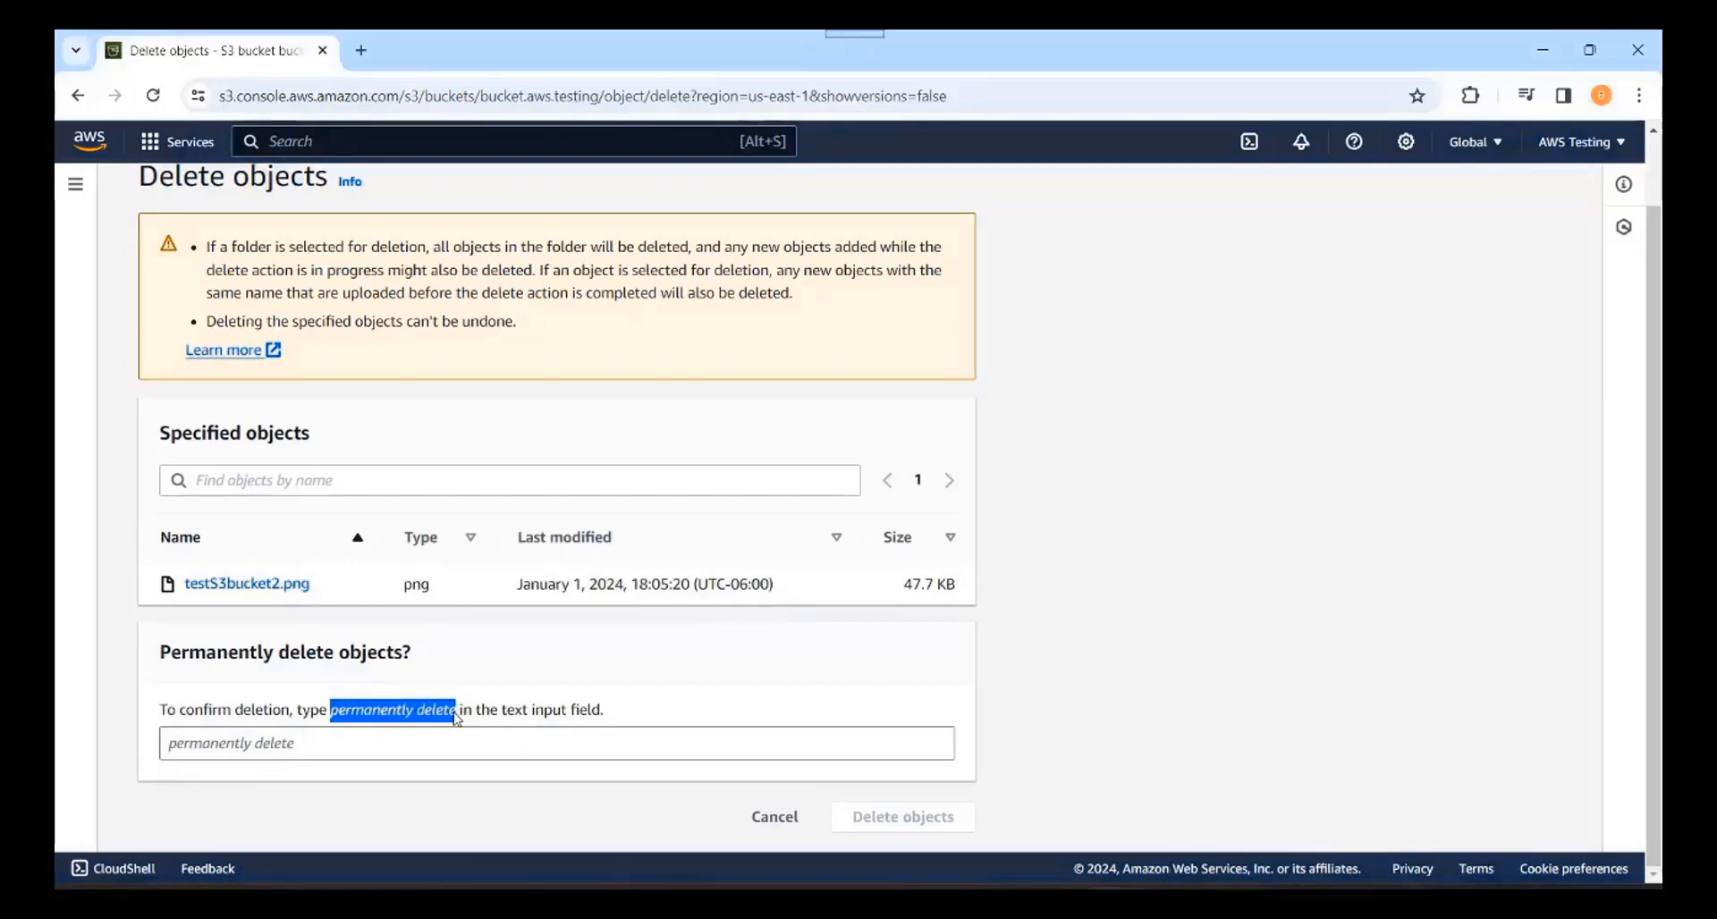
pyautogui.click(258, 747)
pyautogui.hotkey('ctrl', 'v')
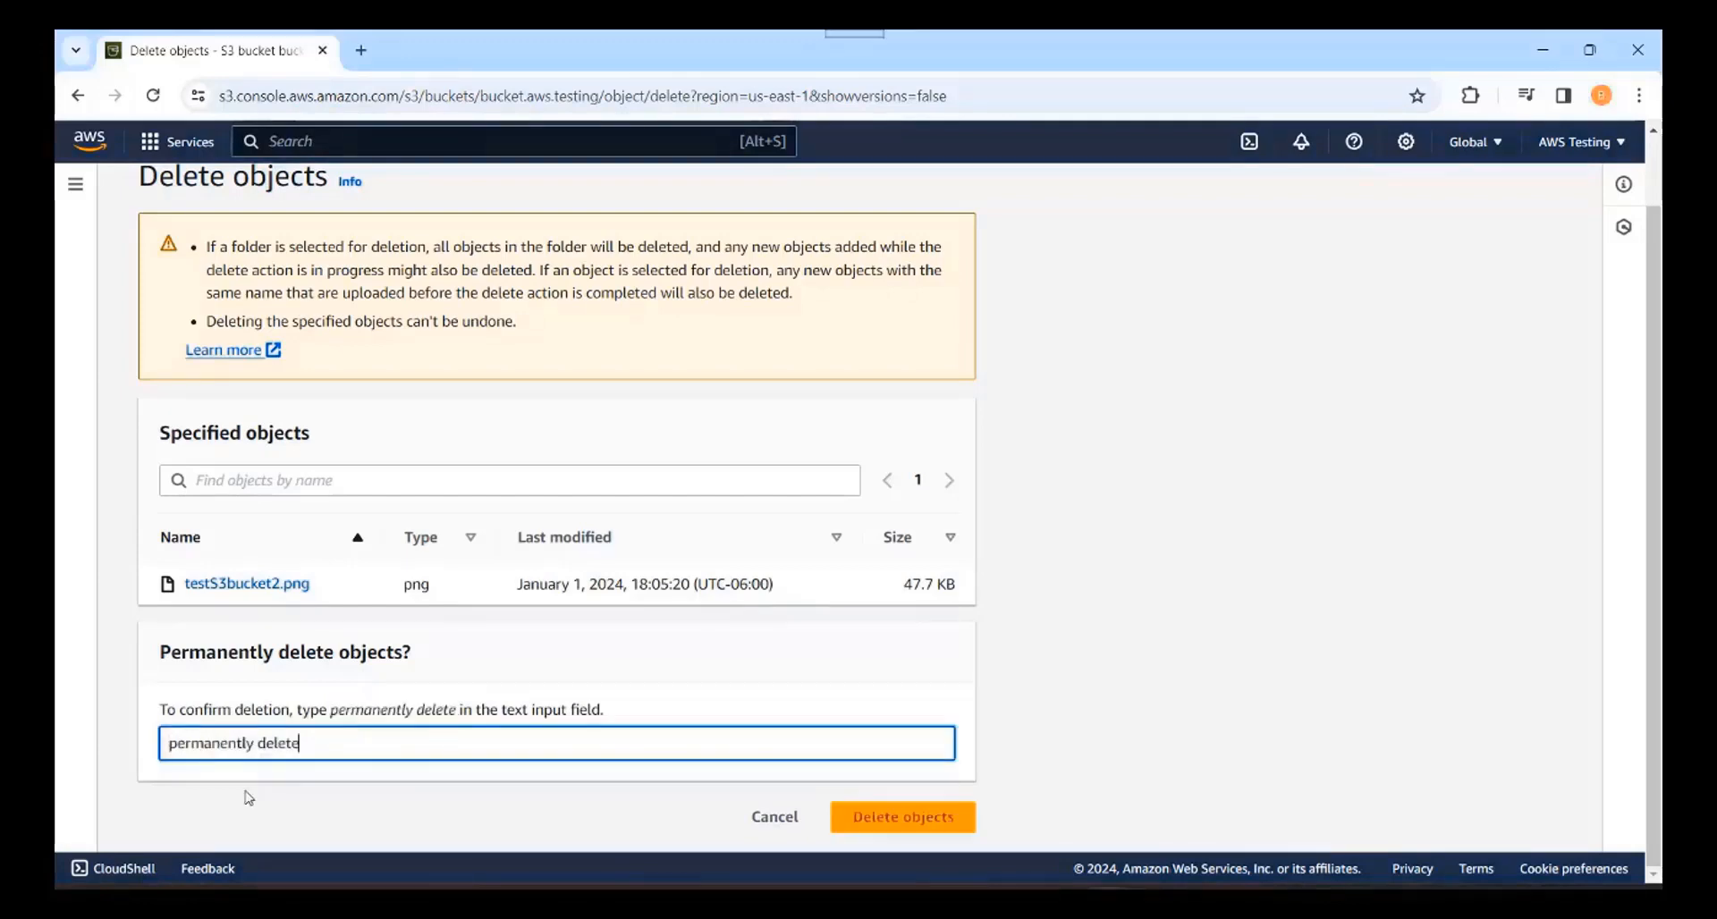
pyautogui.click(906, 823)
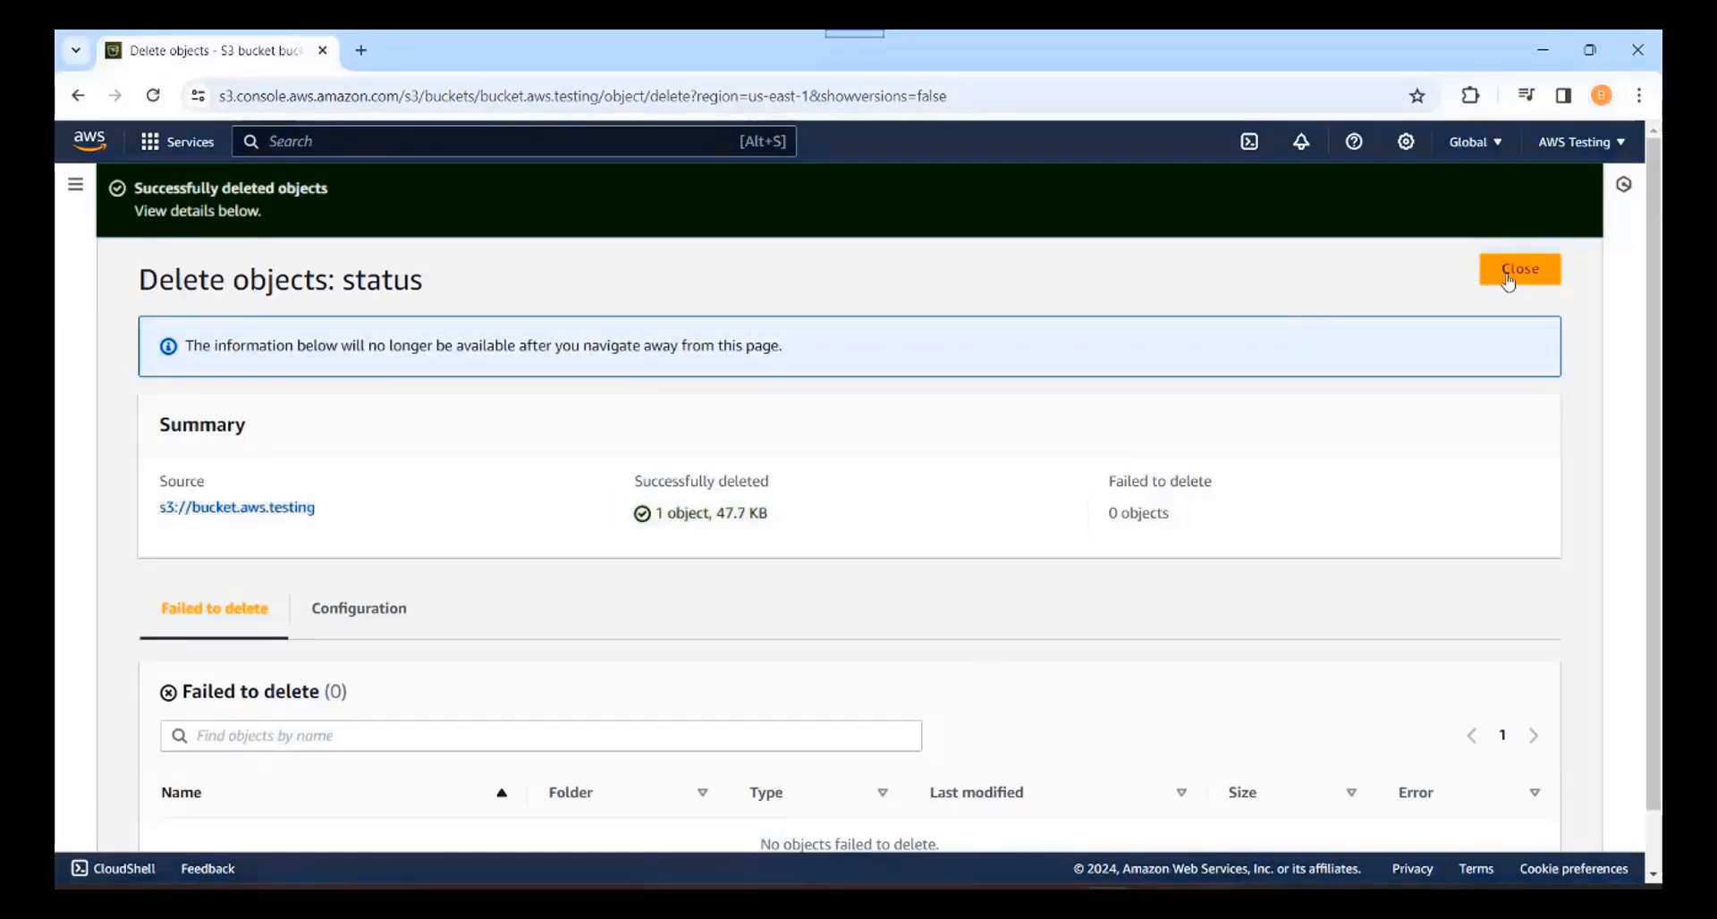
pyautogui.click(1508, 281)
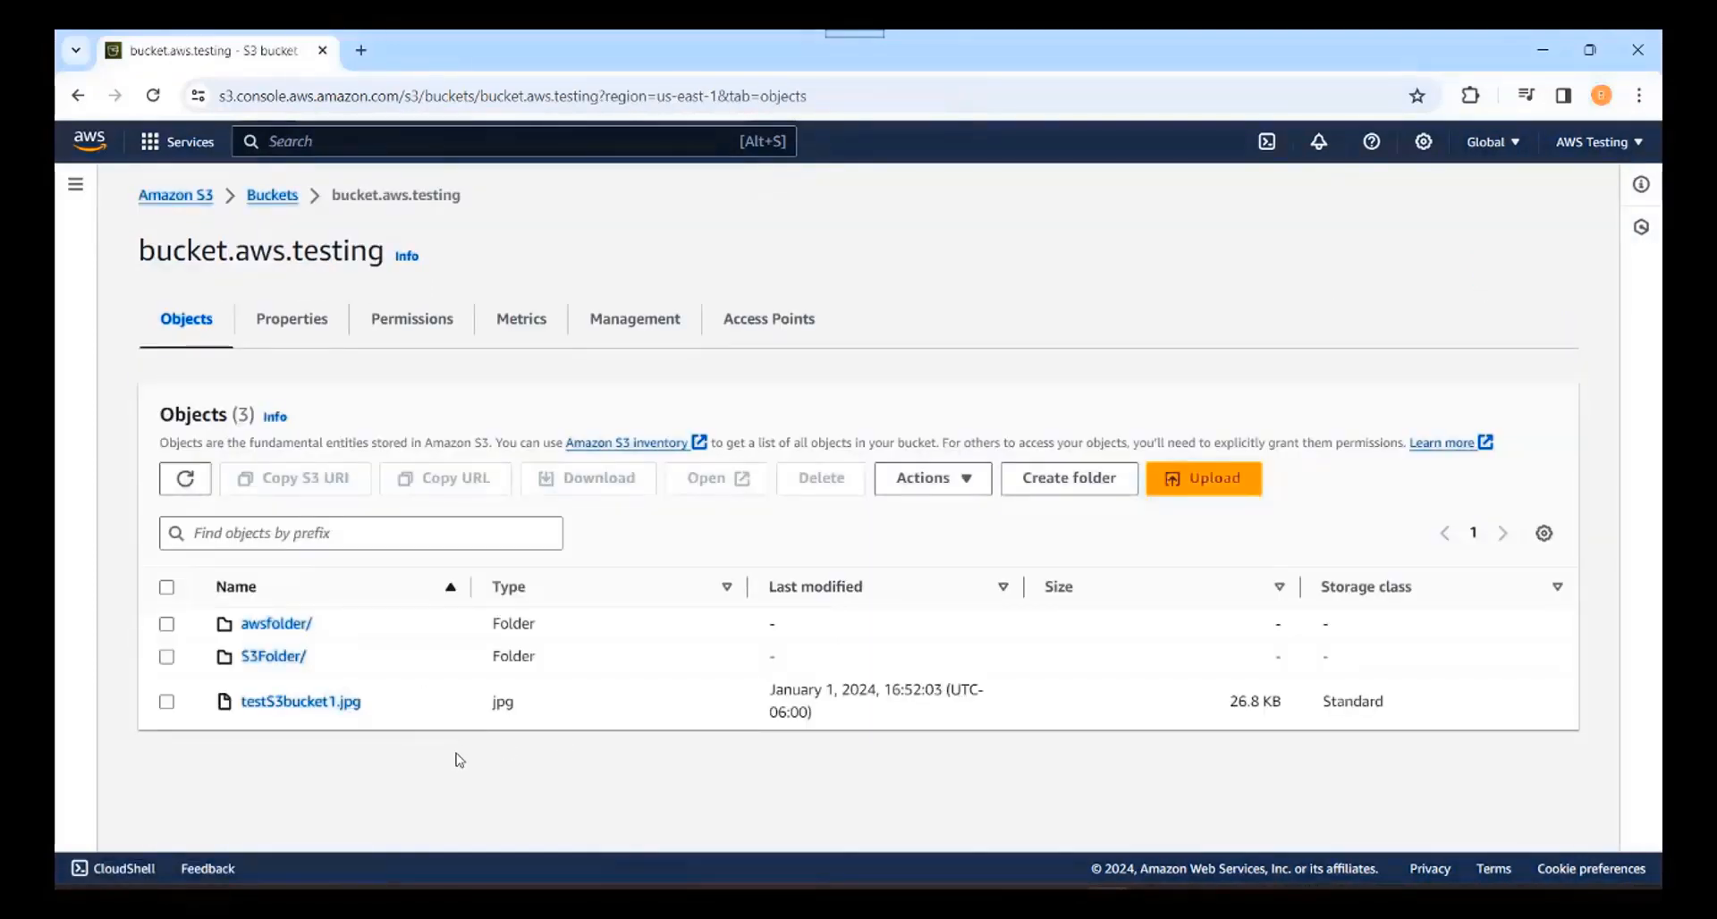
# Step: Delete the S3Folder/ folder and its 2 objects, confirming with 'permanently delete', and return to the bucket
pyautogui.click(166, 657)
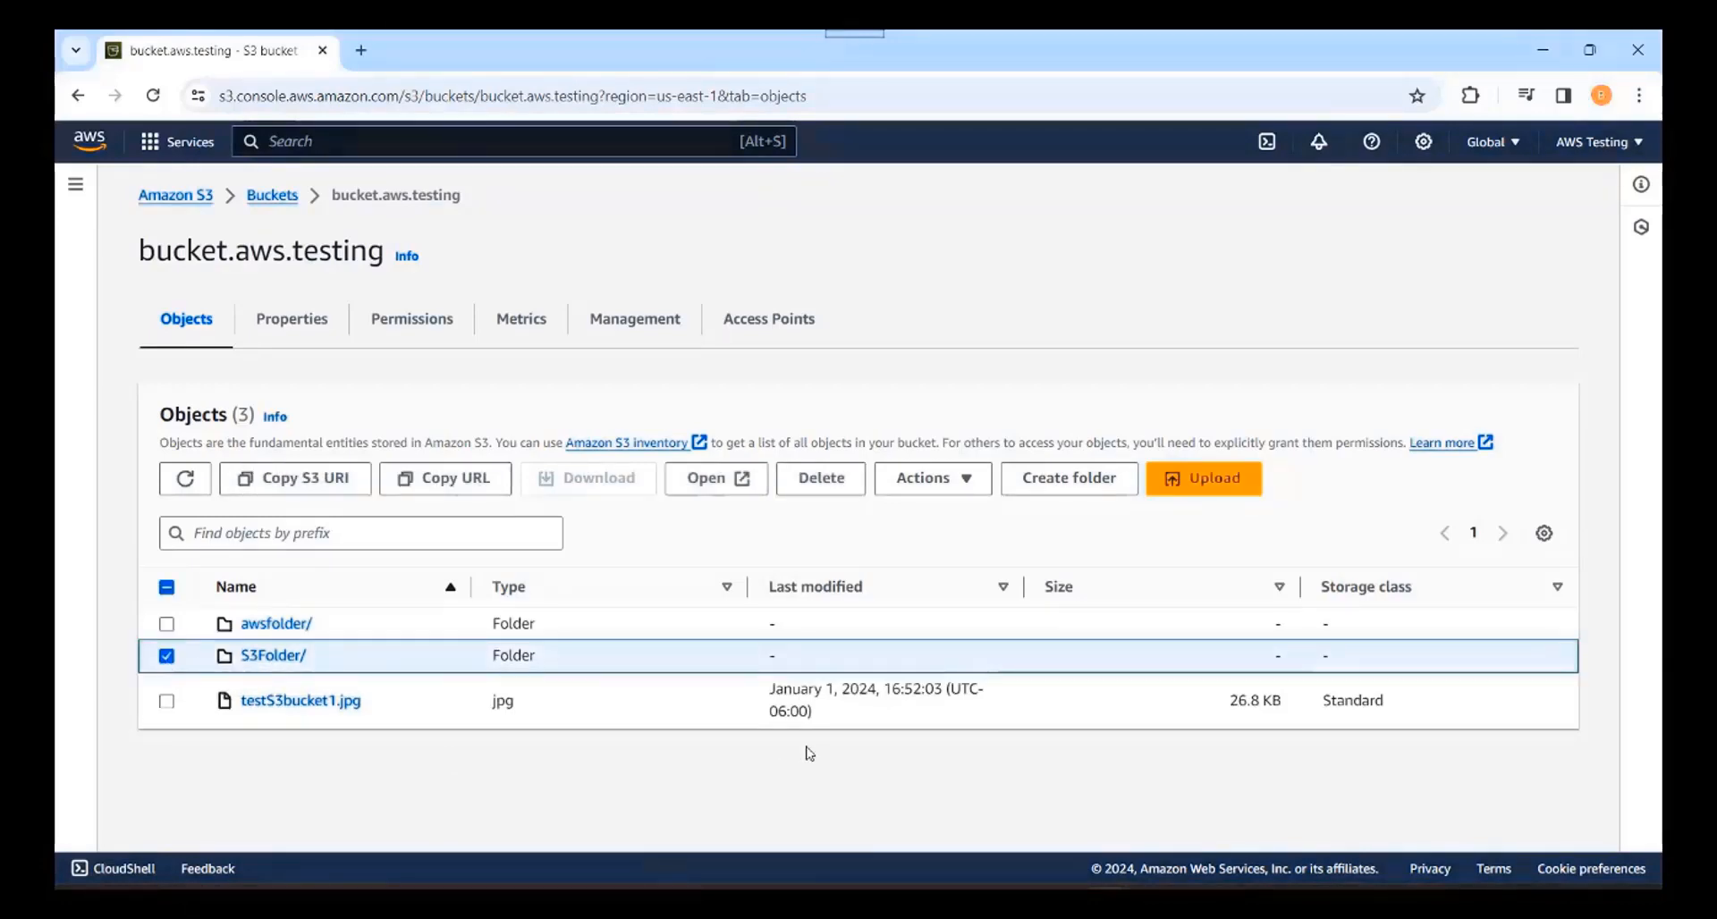
pyautogui.click(821, 480)
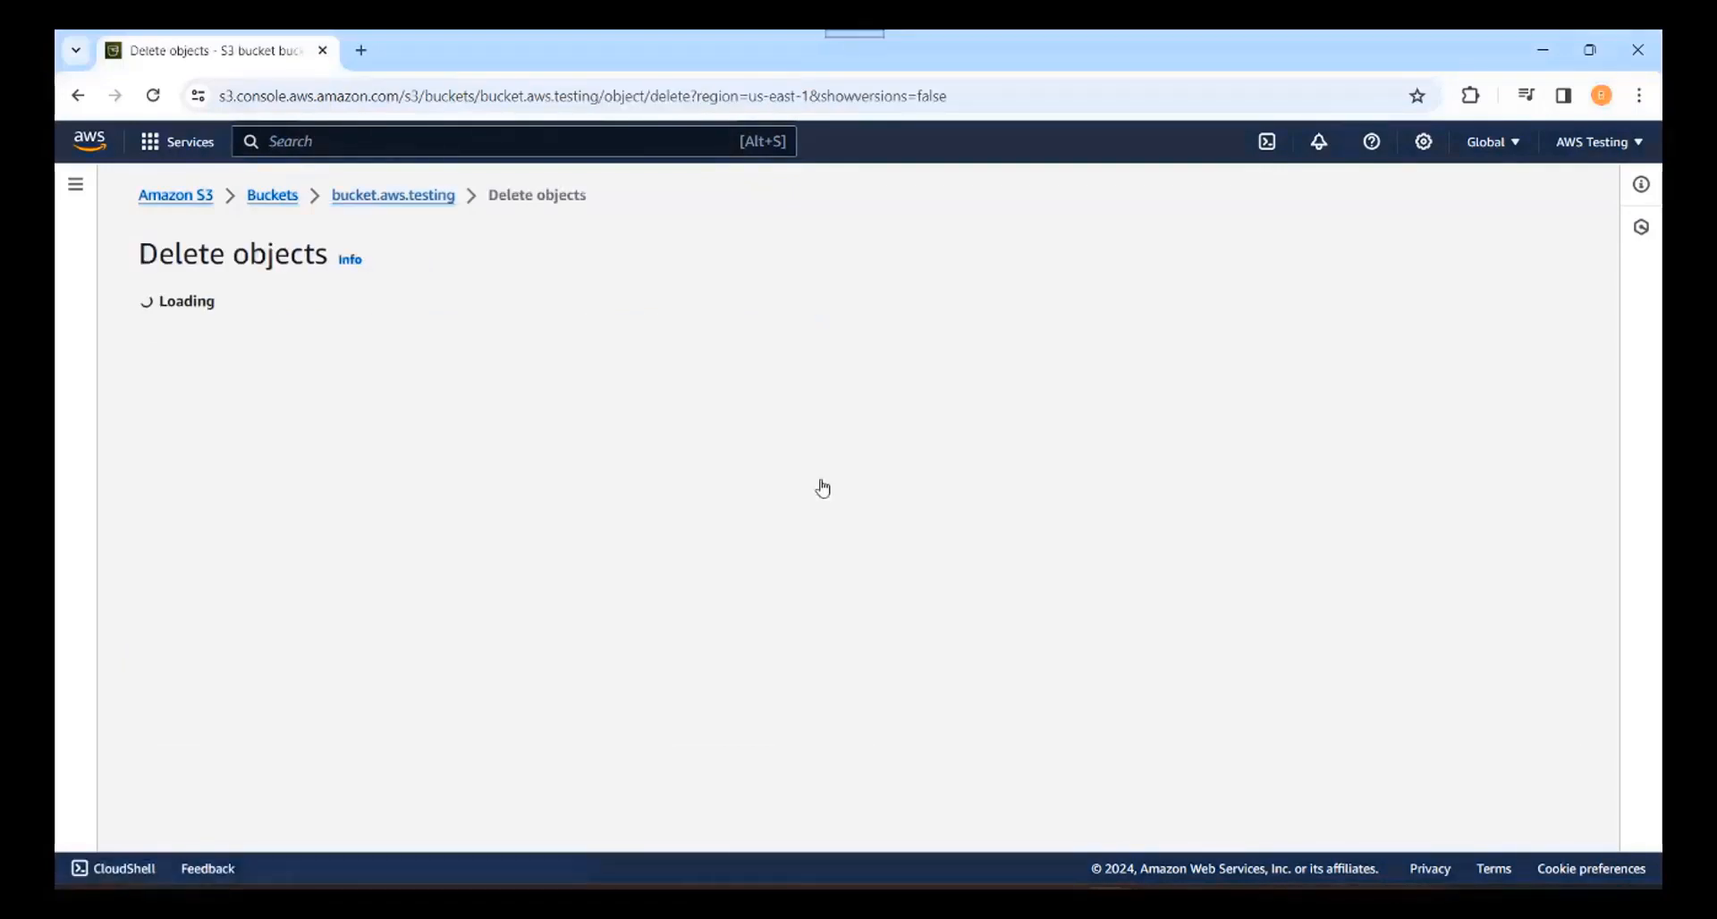
pyautogui.moveTo(205, 324); pyautogui.dragTo(689, 323)
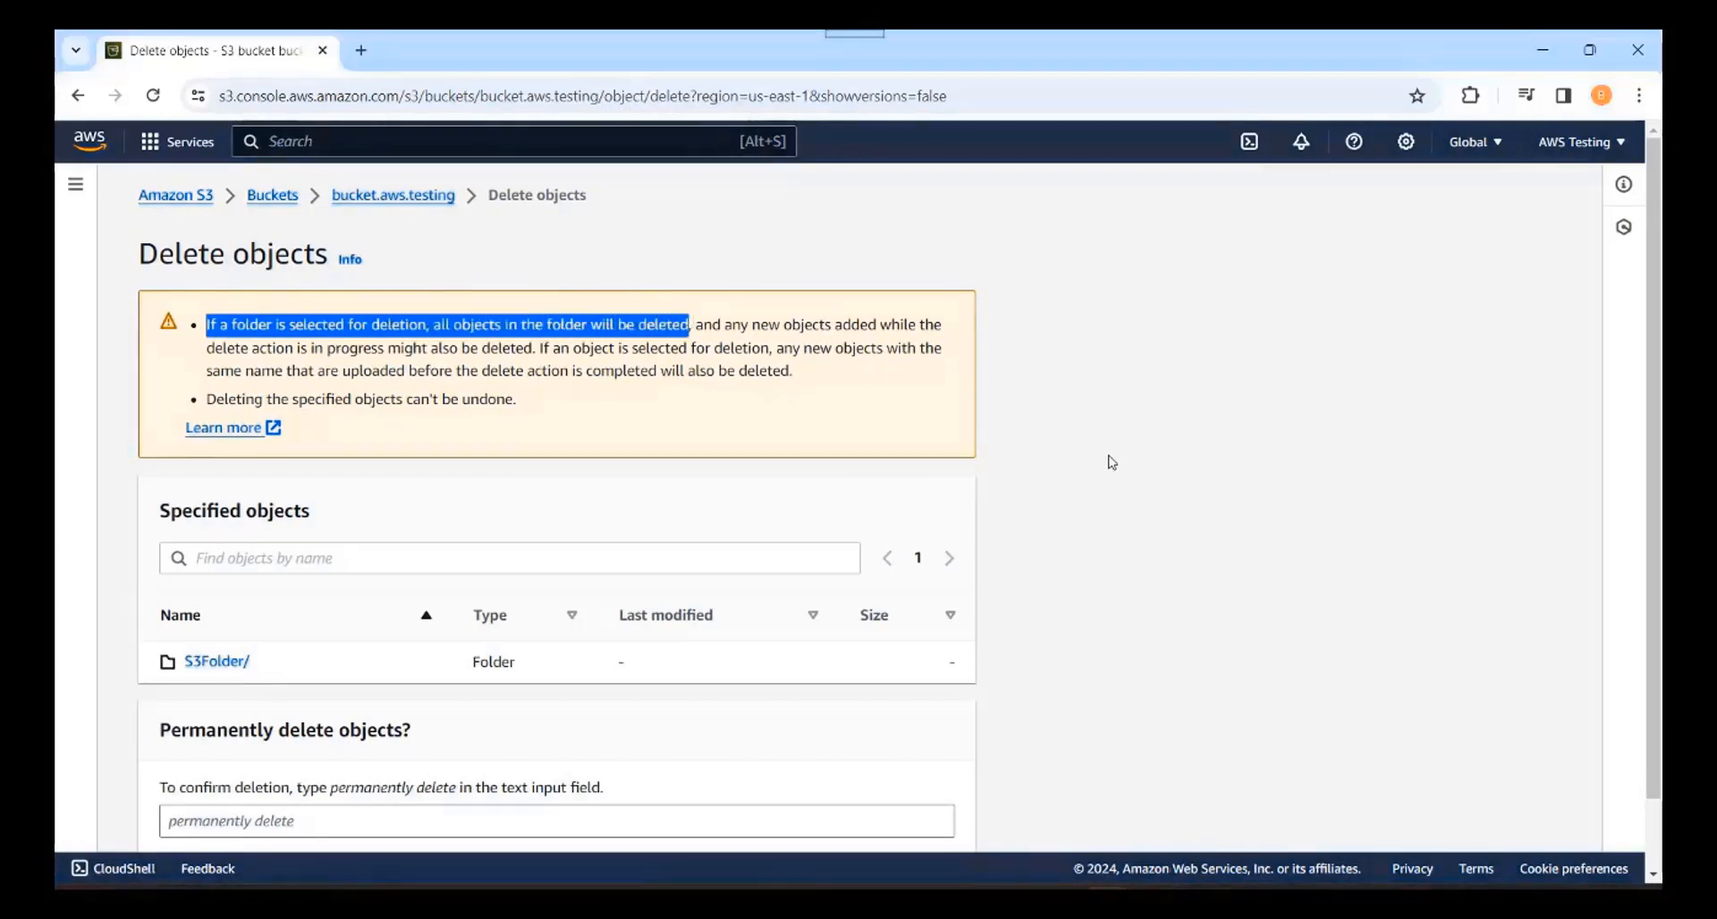
pyautogui.scroll(-1, 1112, 462)
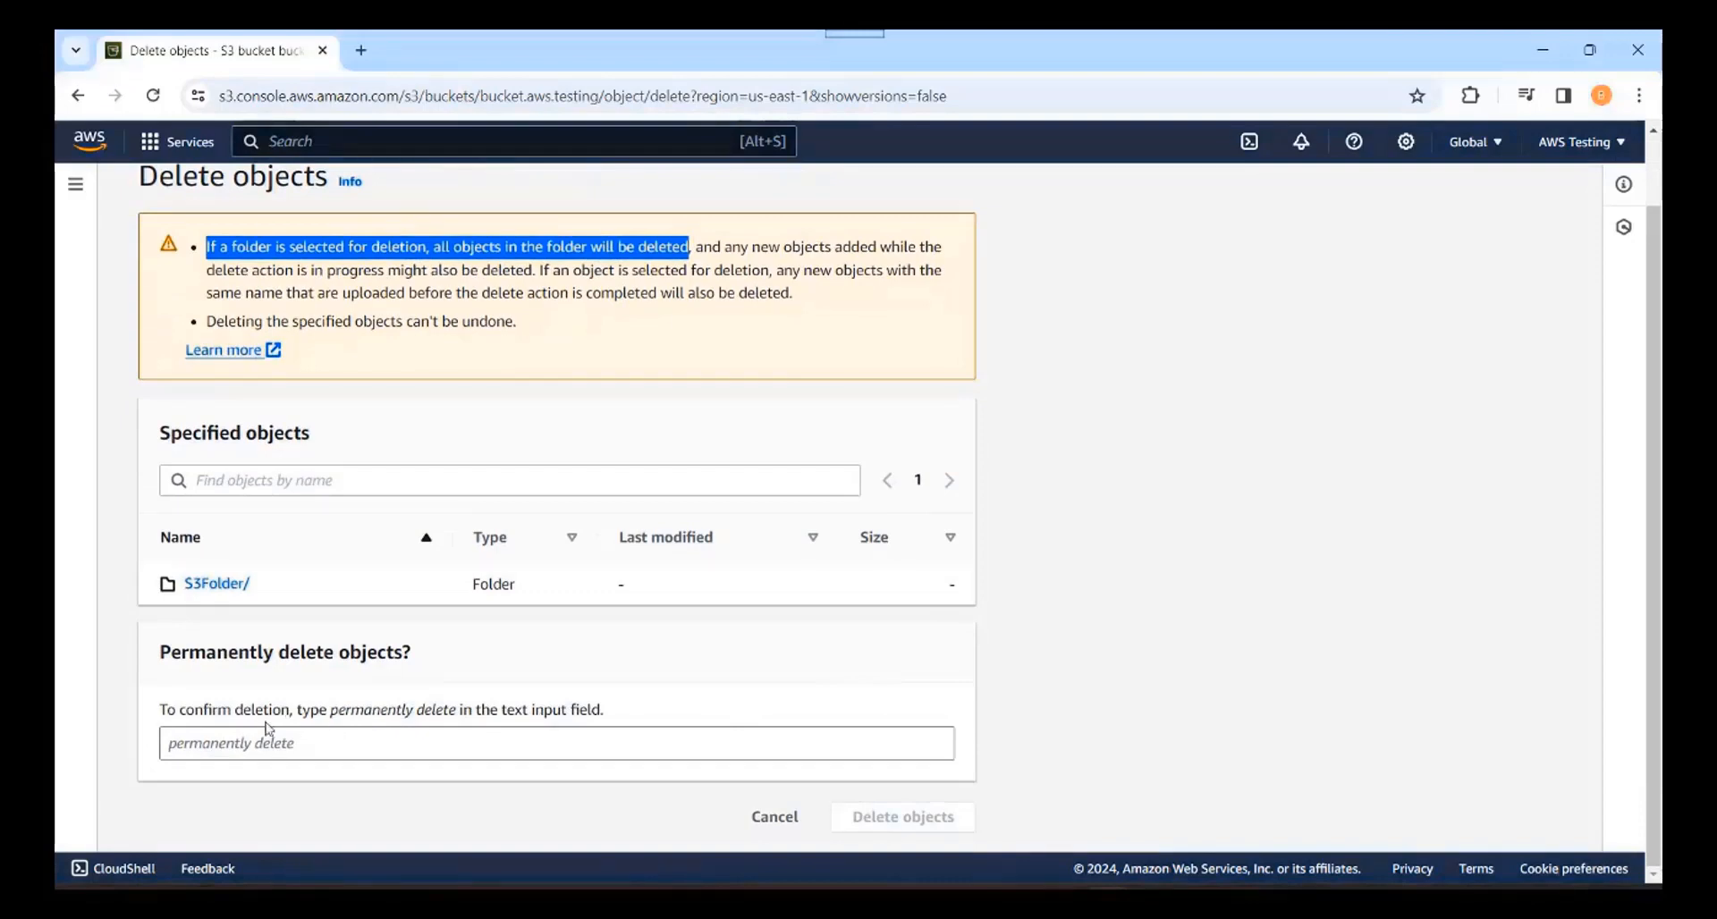
pyautogui.moveTo(335, 716); pyautogui.dragTo(460, 713)
pyautogui.hotkey('ctrl', 'c')
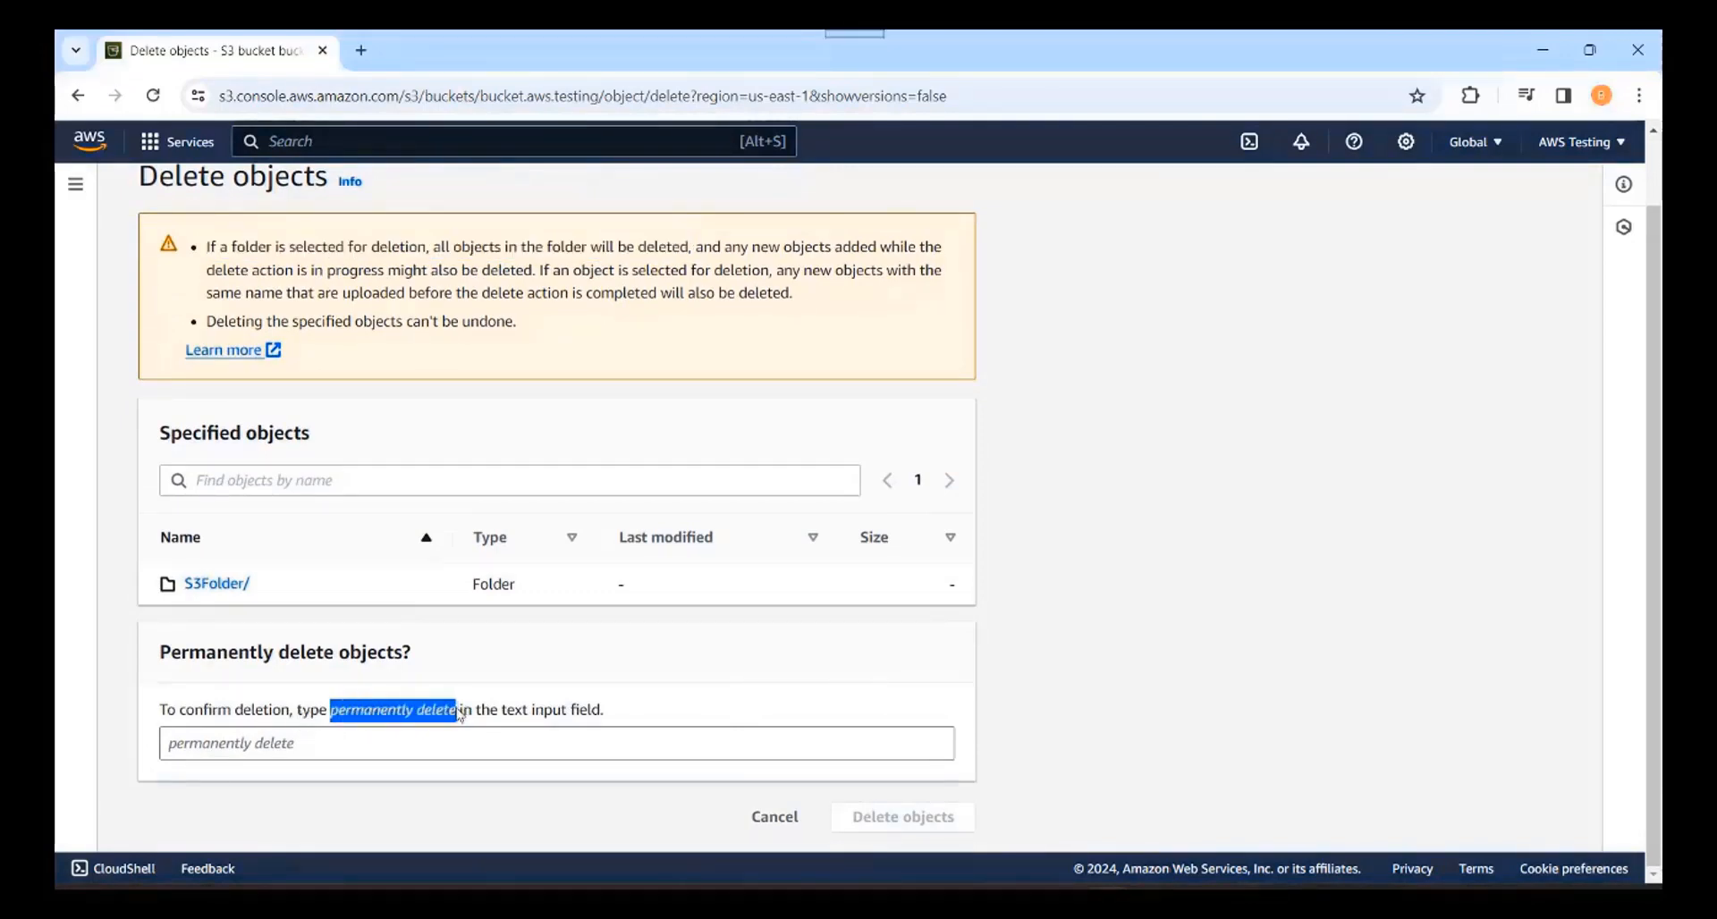
pyautogui.click(216, 743)
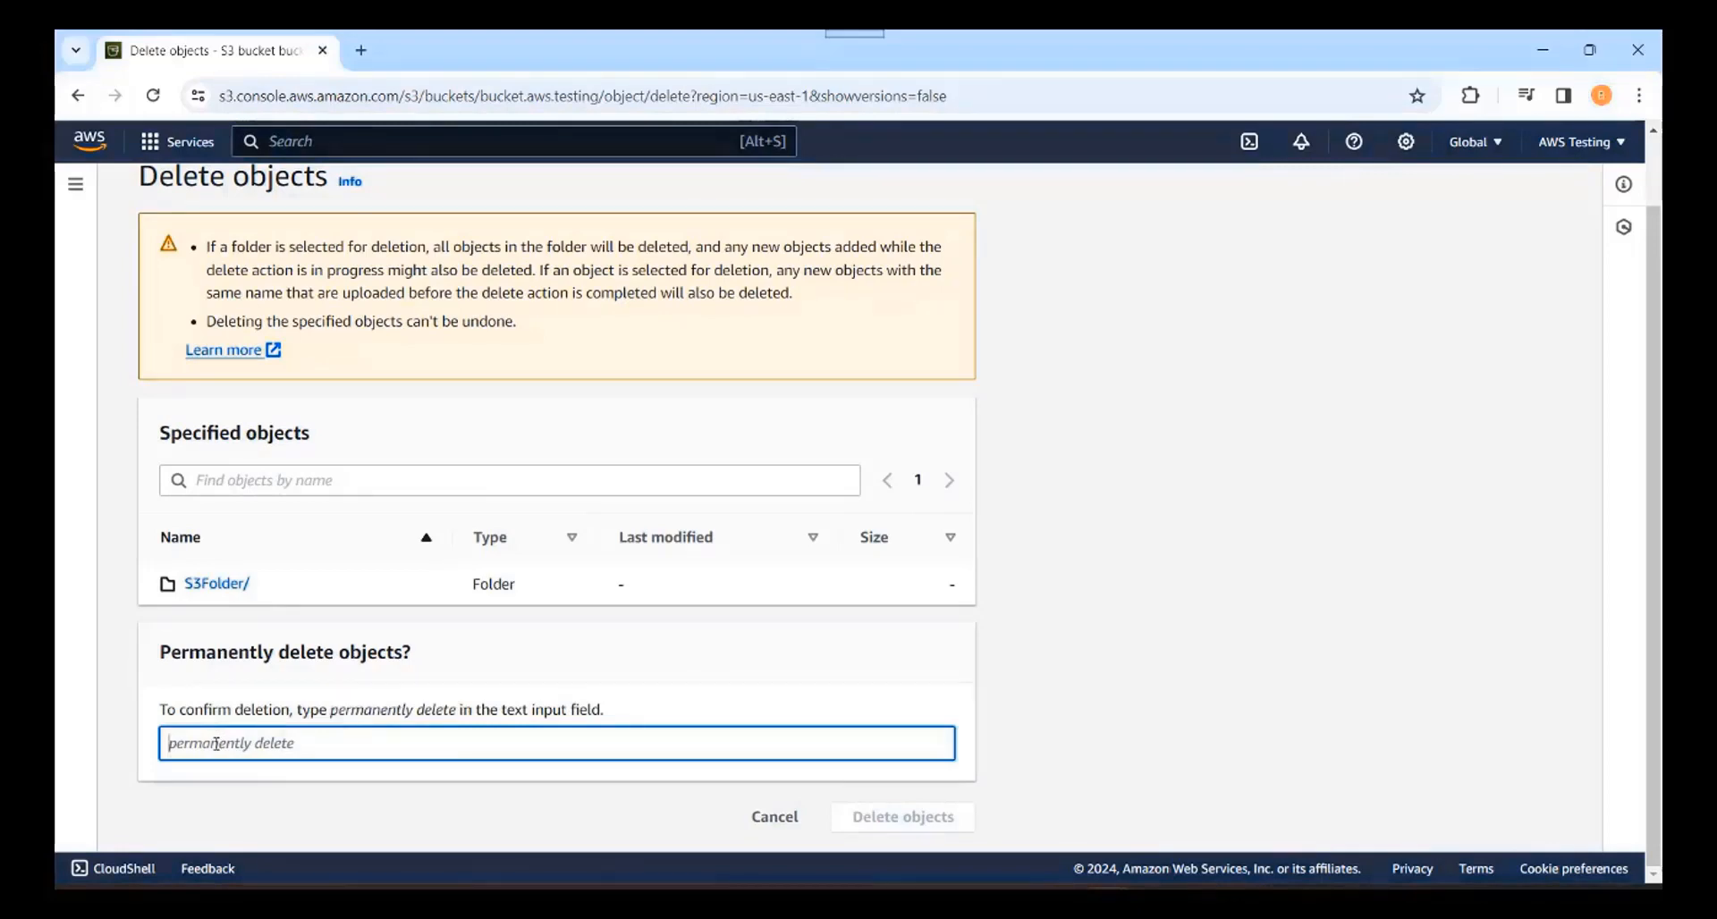
pyautogui.hotkey('ctrl', 'v')
pyautogui.click(903, 816)
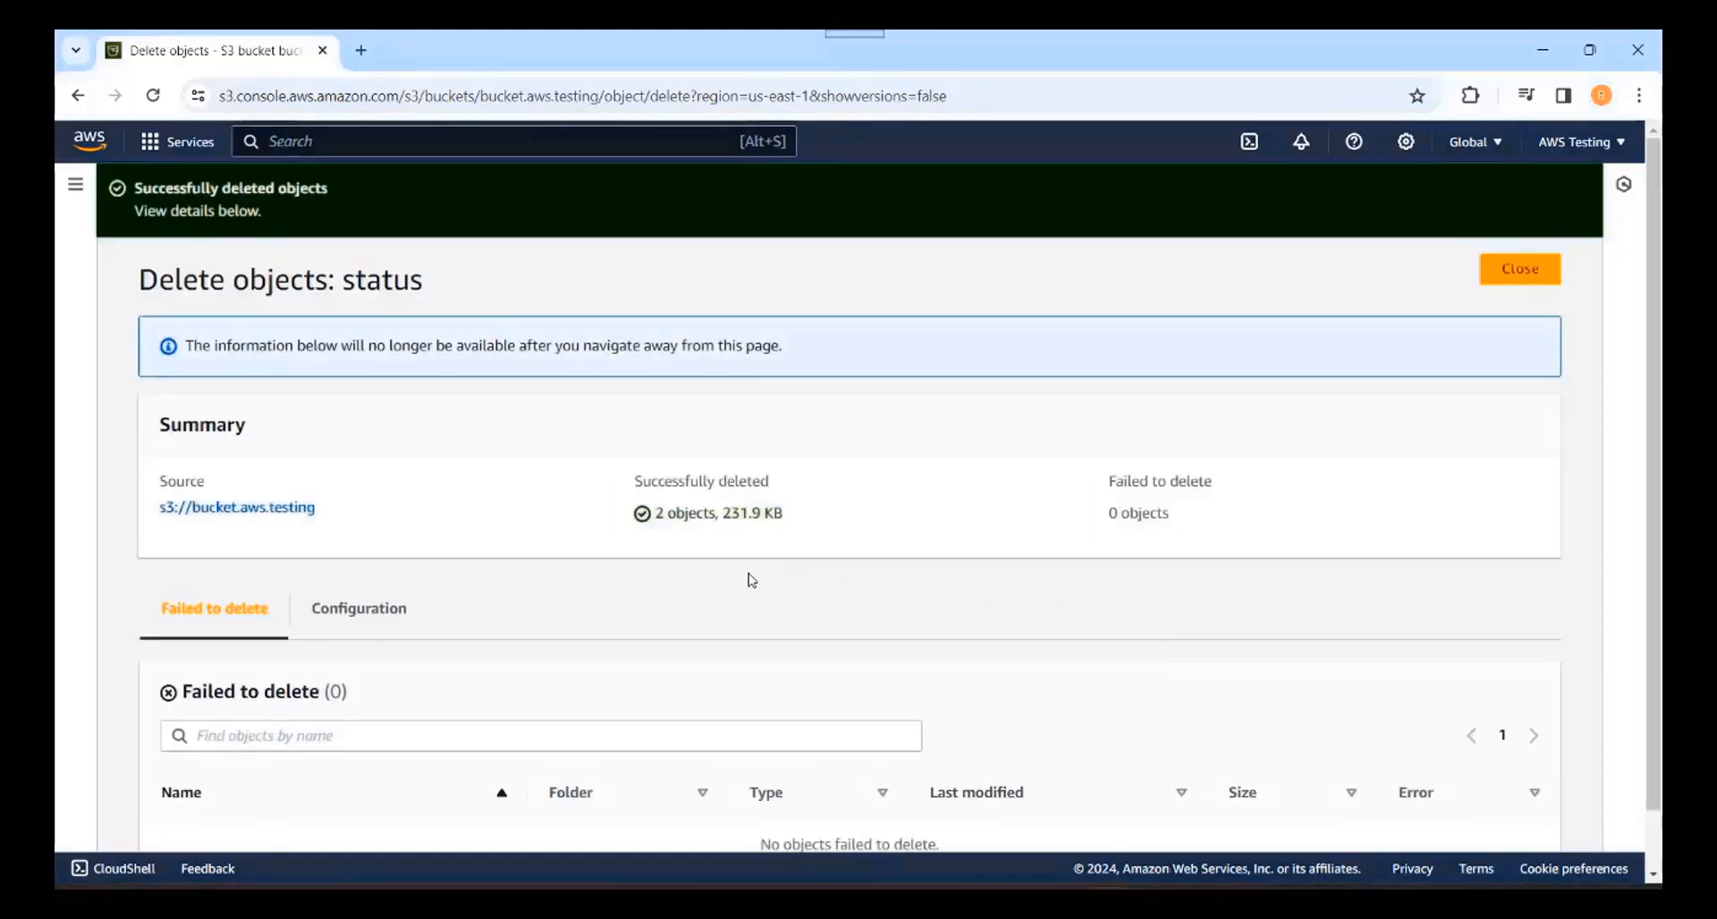
pyautogui.scroll(-1, 751, 580)
pyautogui.scroll(1, 751, 580)
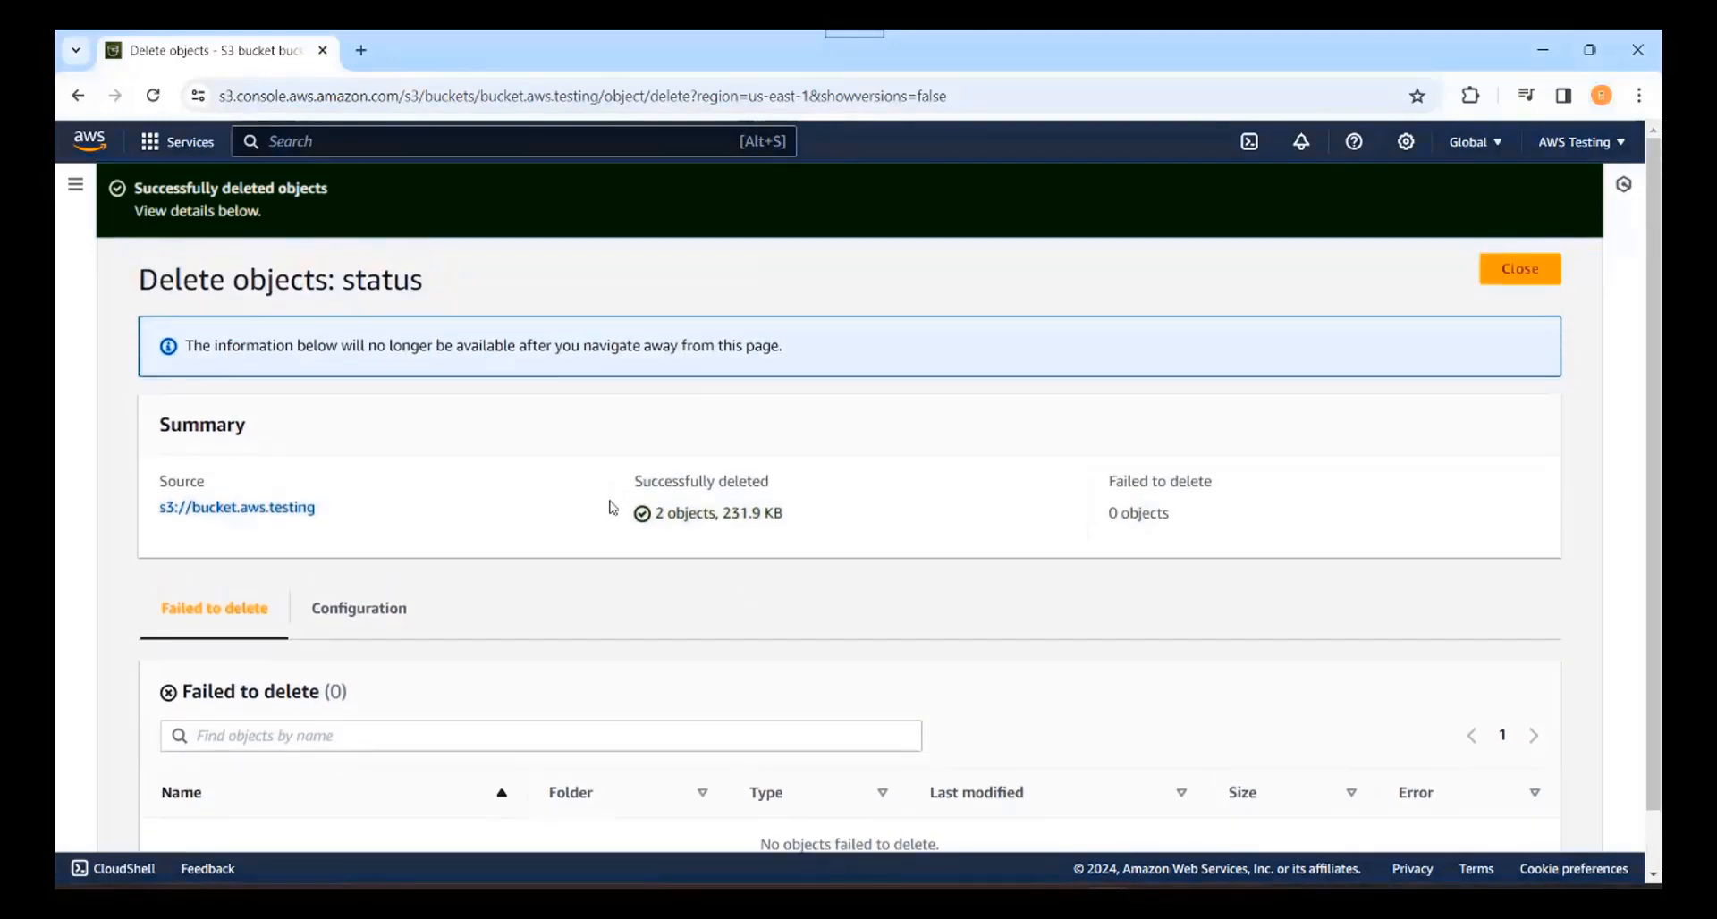
pyautogui.click(239, 508)
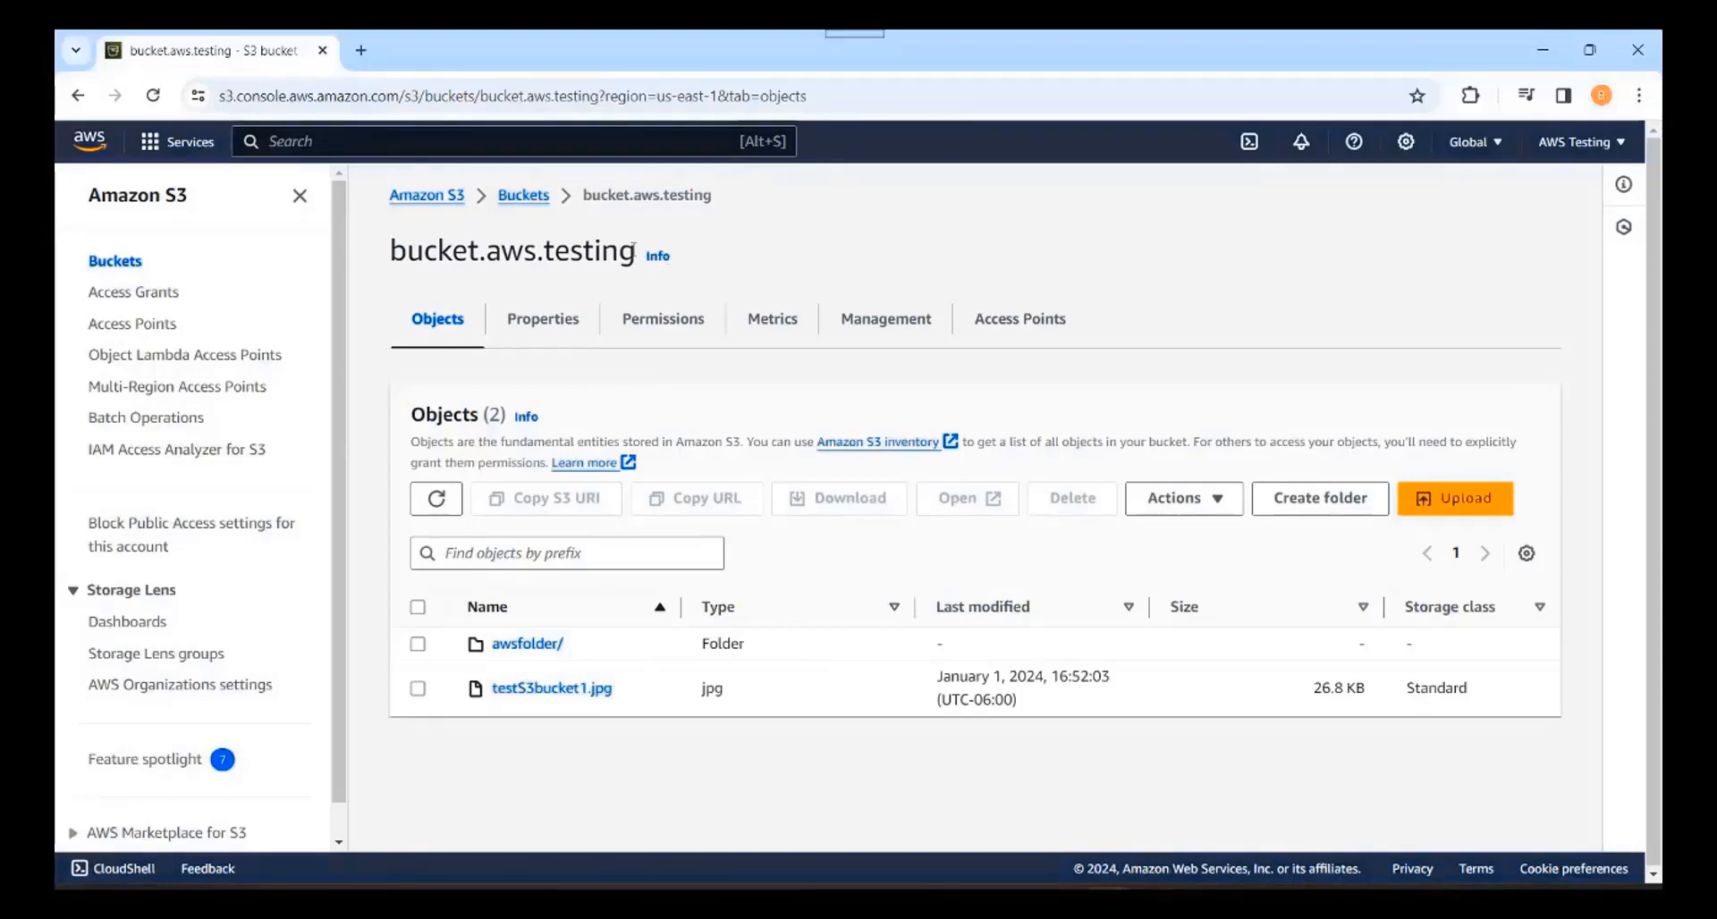
# Step: Go to the buckets list and open bucket.aws.testing
pyautogui.click(517, 197)
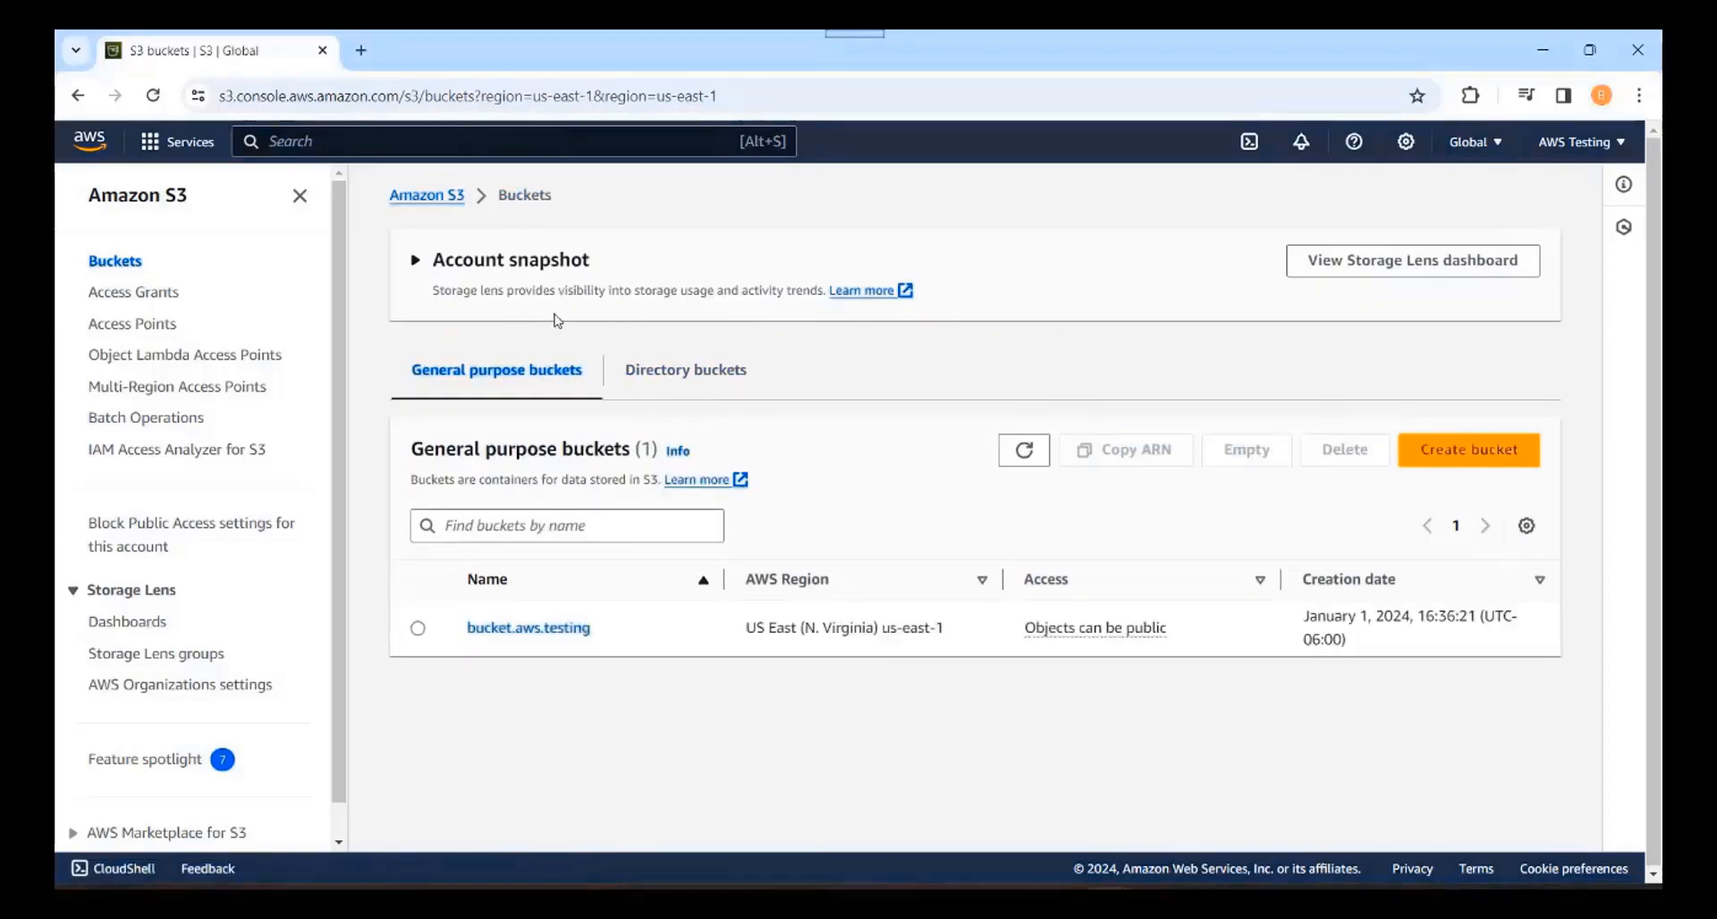
pyautogui.click(417, 629)
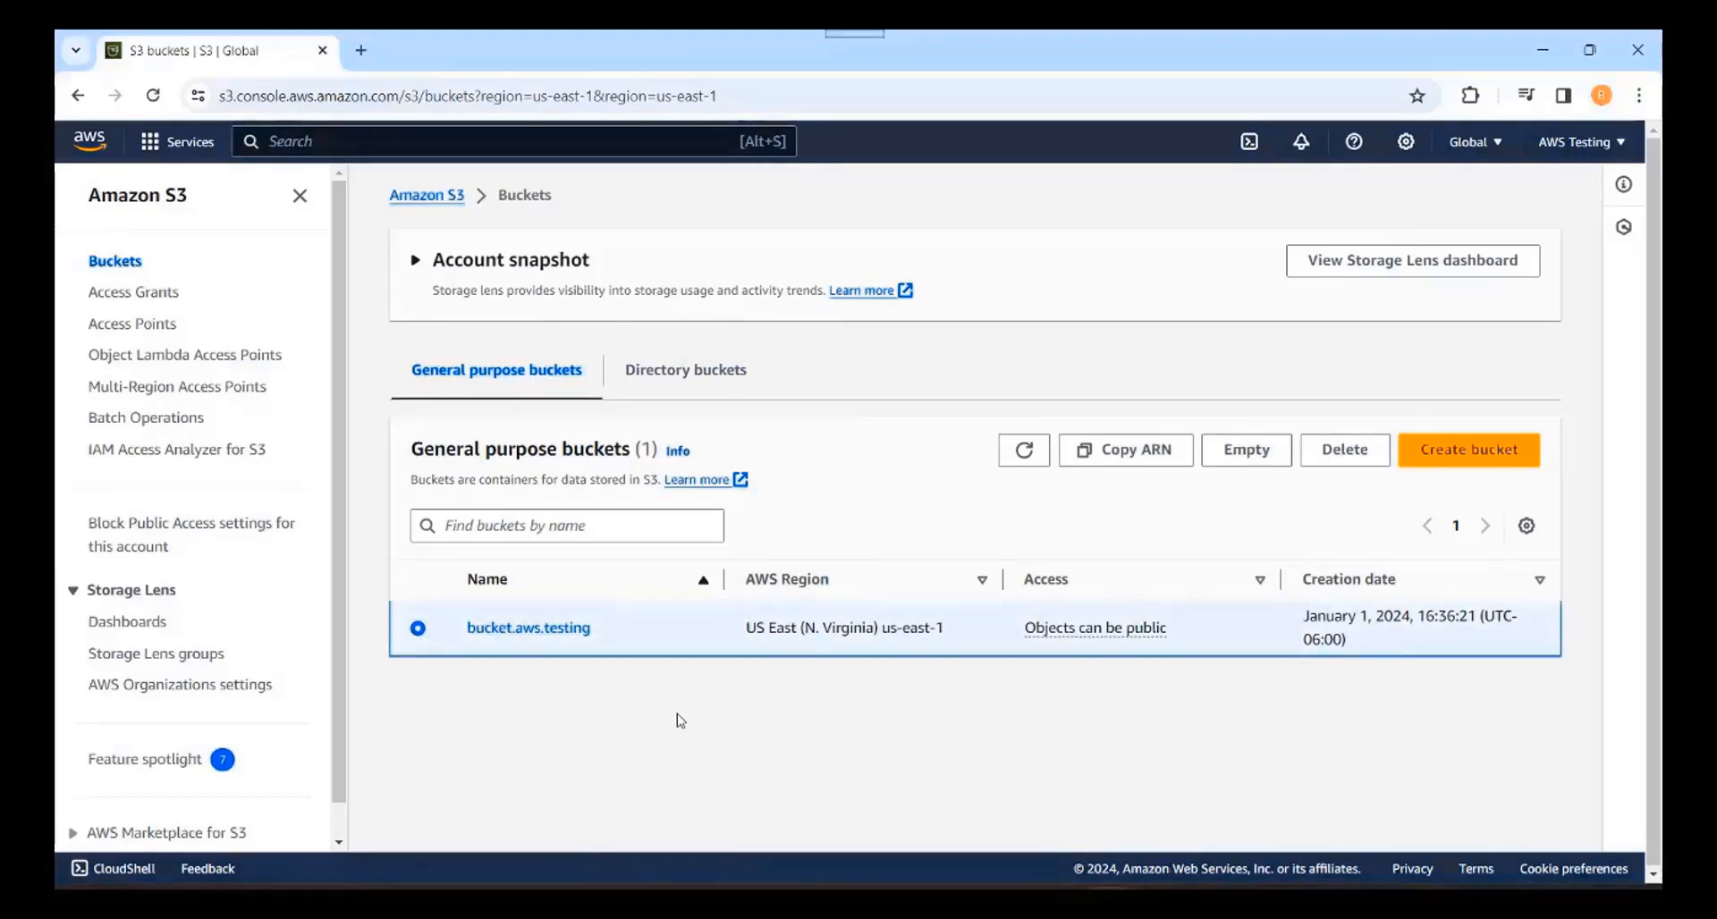
pyautogui.click(542, 631)
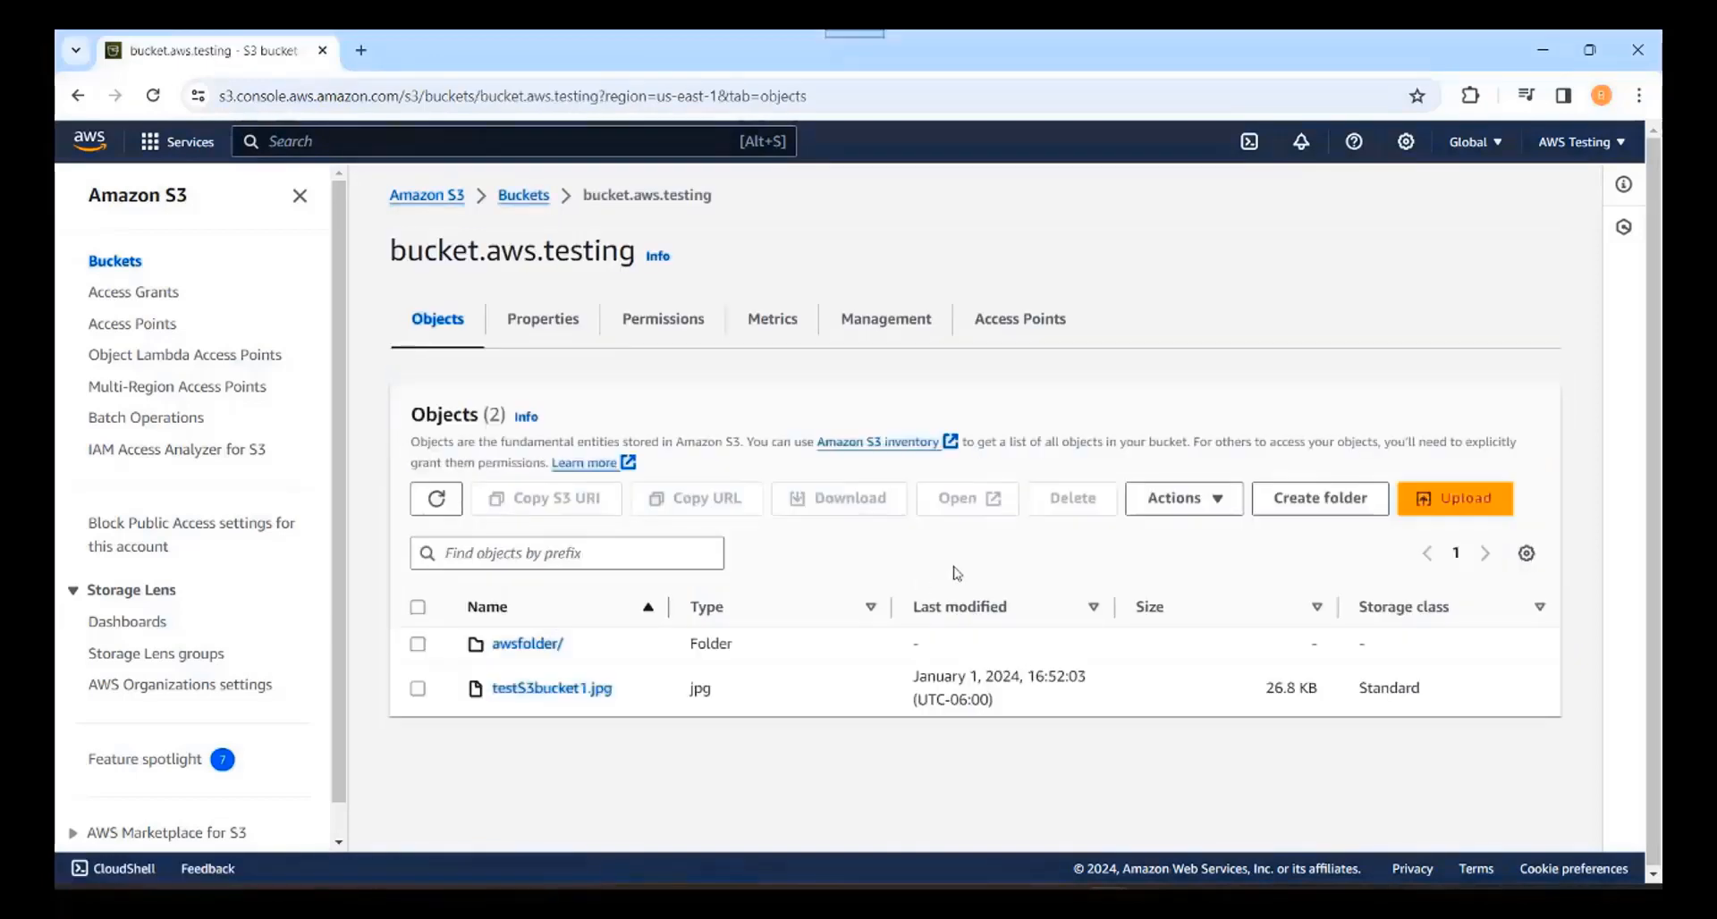
# Step: Review the bucket's Permissions tab, including Bucket policy and ACL, then return to the buckets list
pyautogui.click(663, 320)
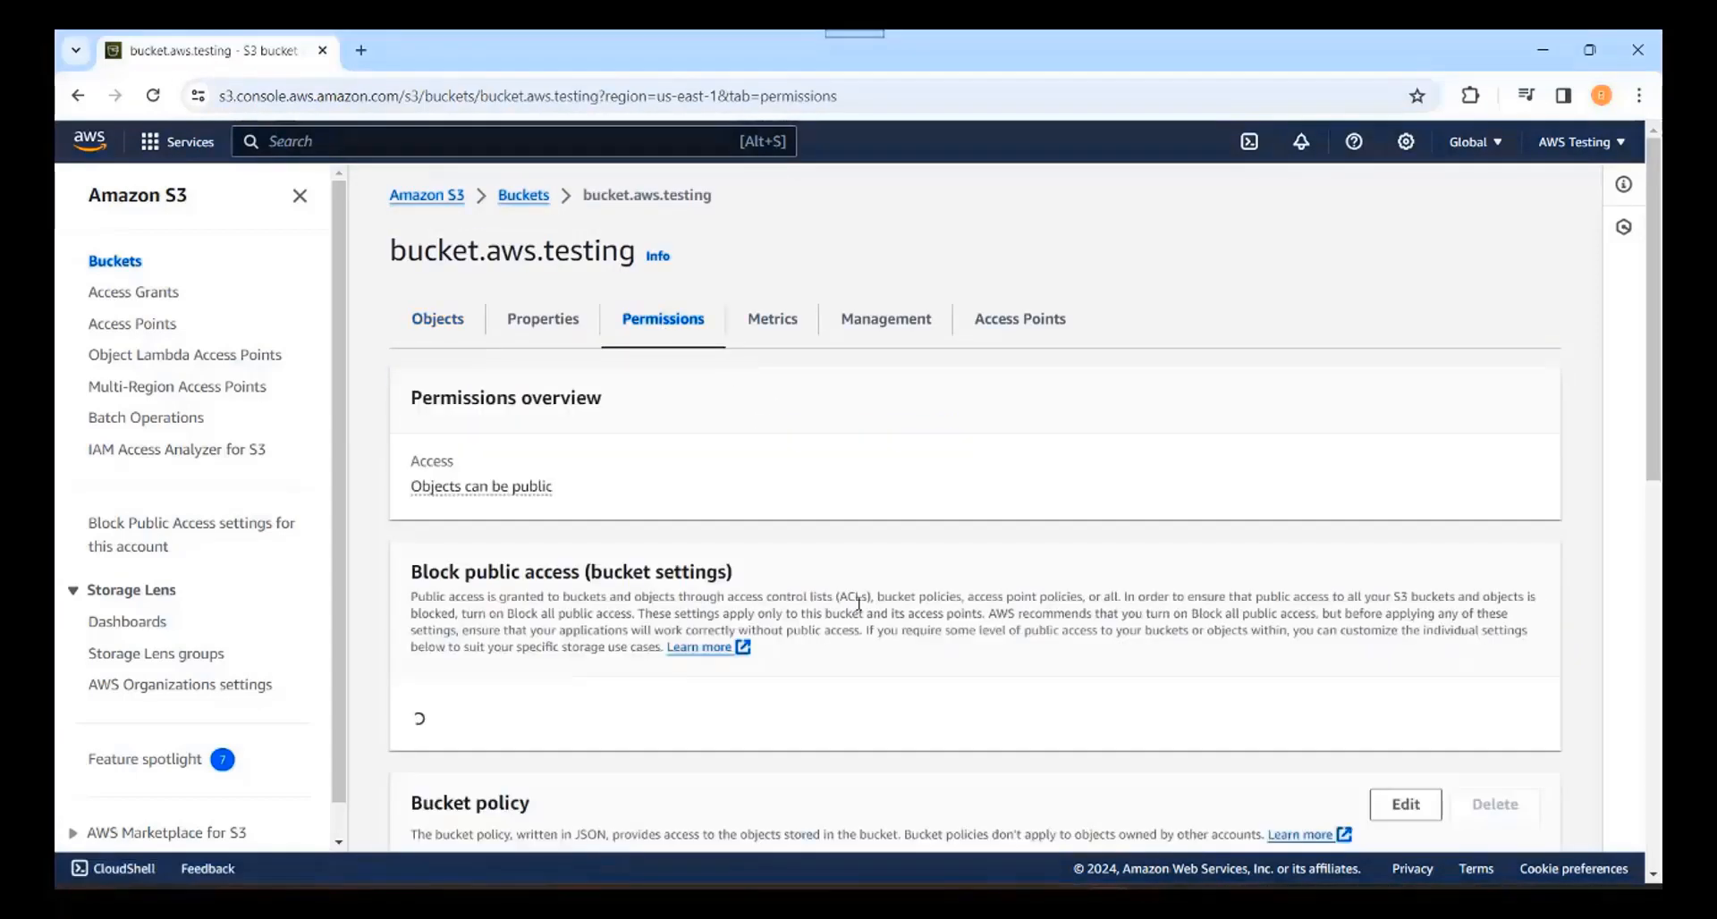
pyautogui.scroll(-3, 858, 604)
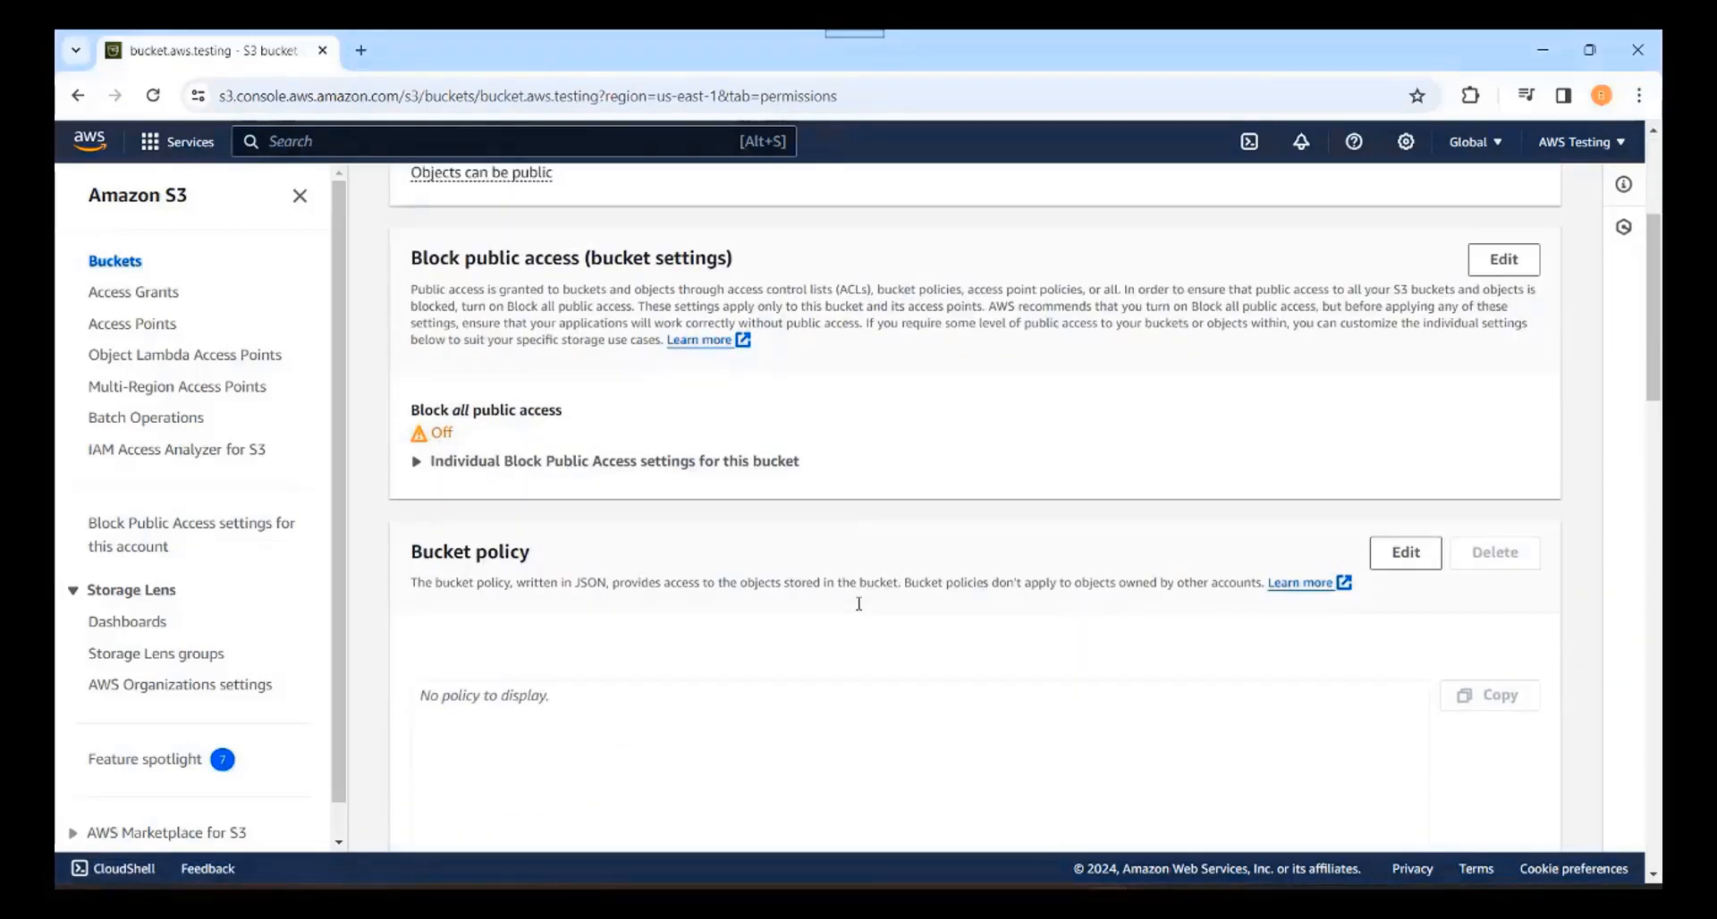
pyautogui.scroll(-3, 858, 605)
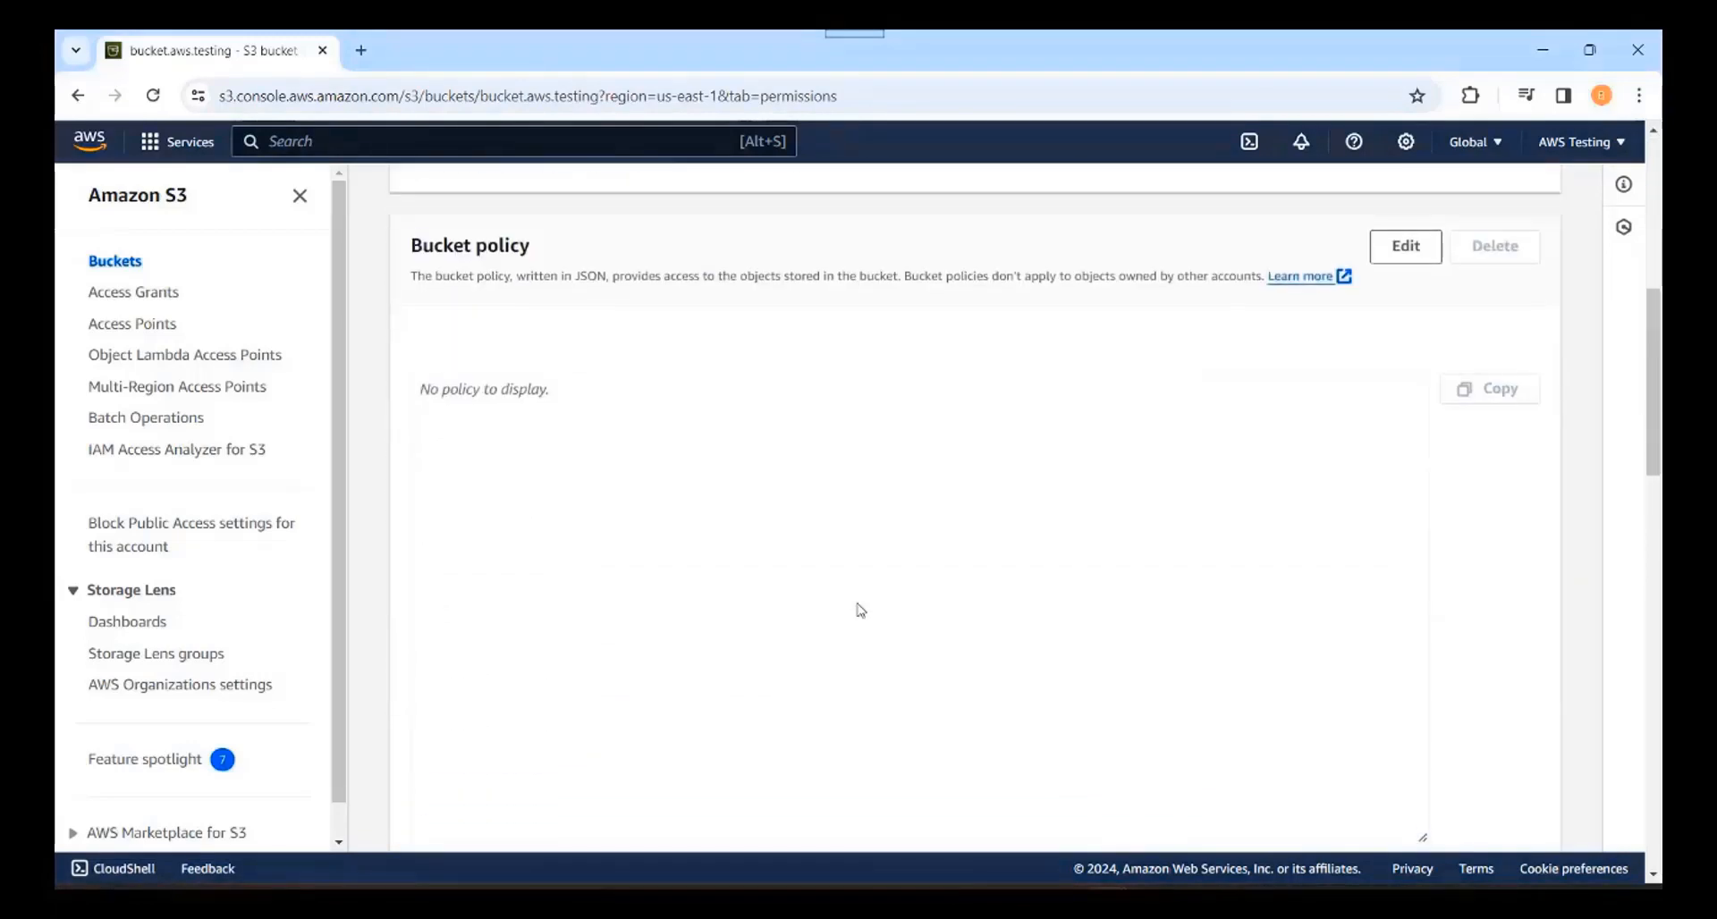
pyautogui.tripleClick(537, 243)
pyautogui.scroll(-6, 738, 660)
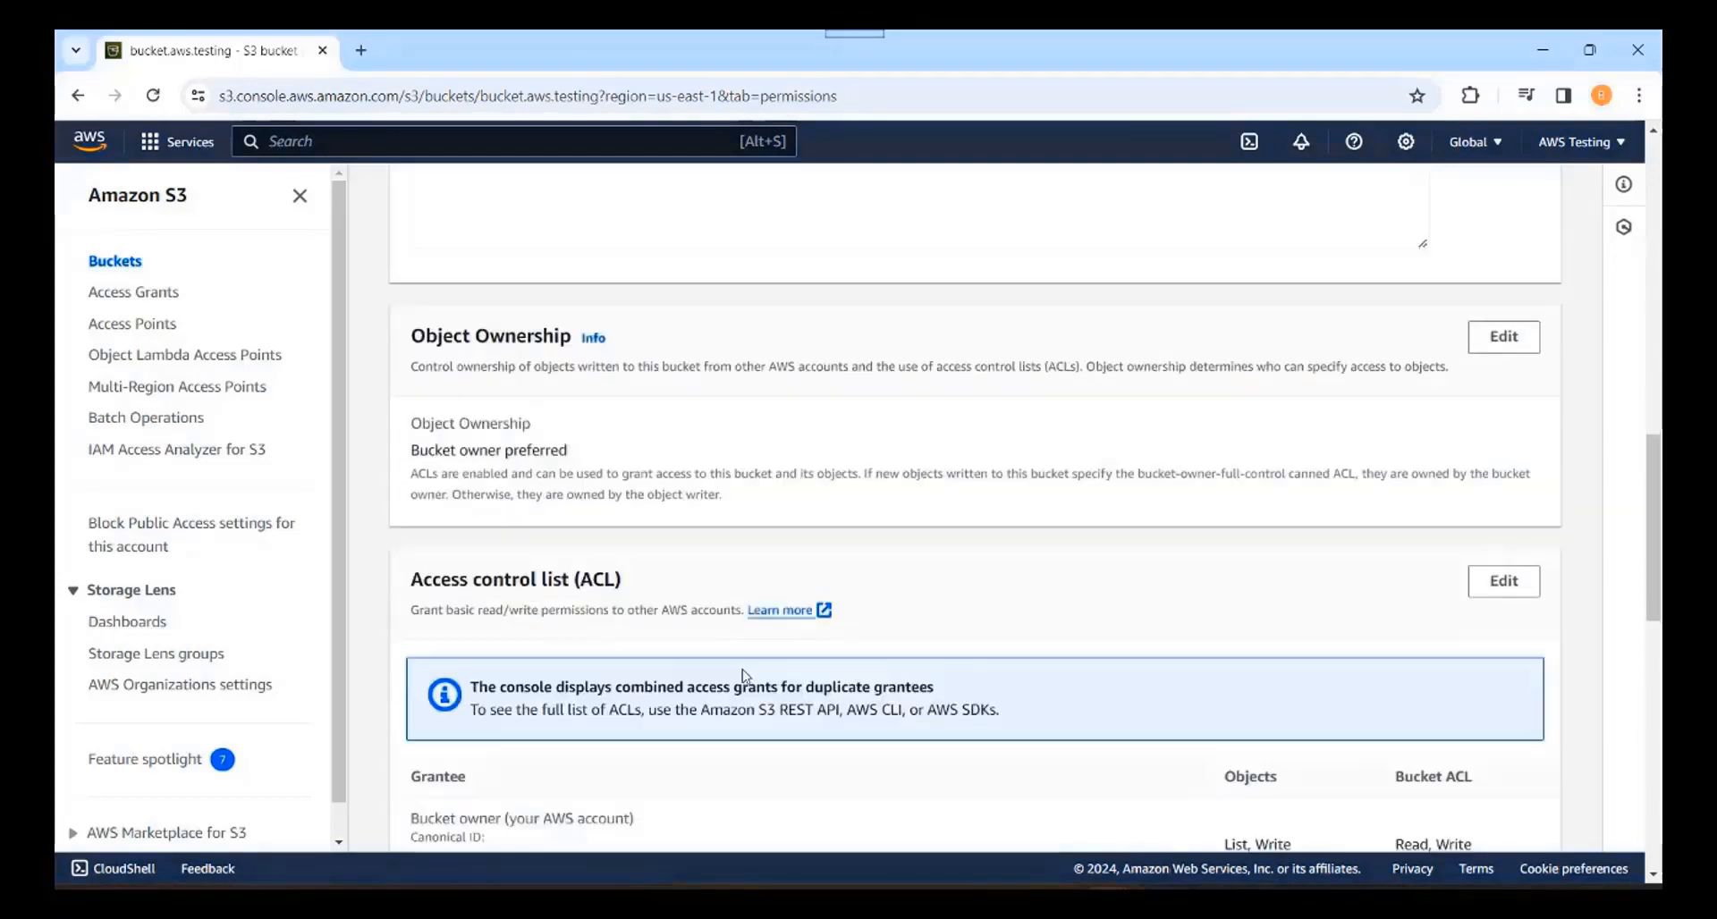
pyautogui.moveTo(626, 537); pyautogui.dragTo(407, 537)
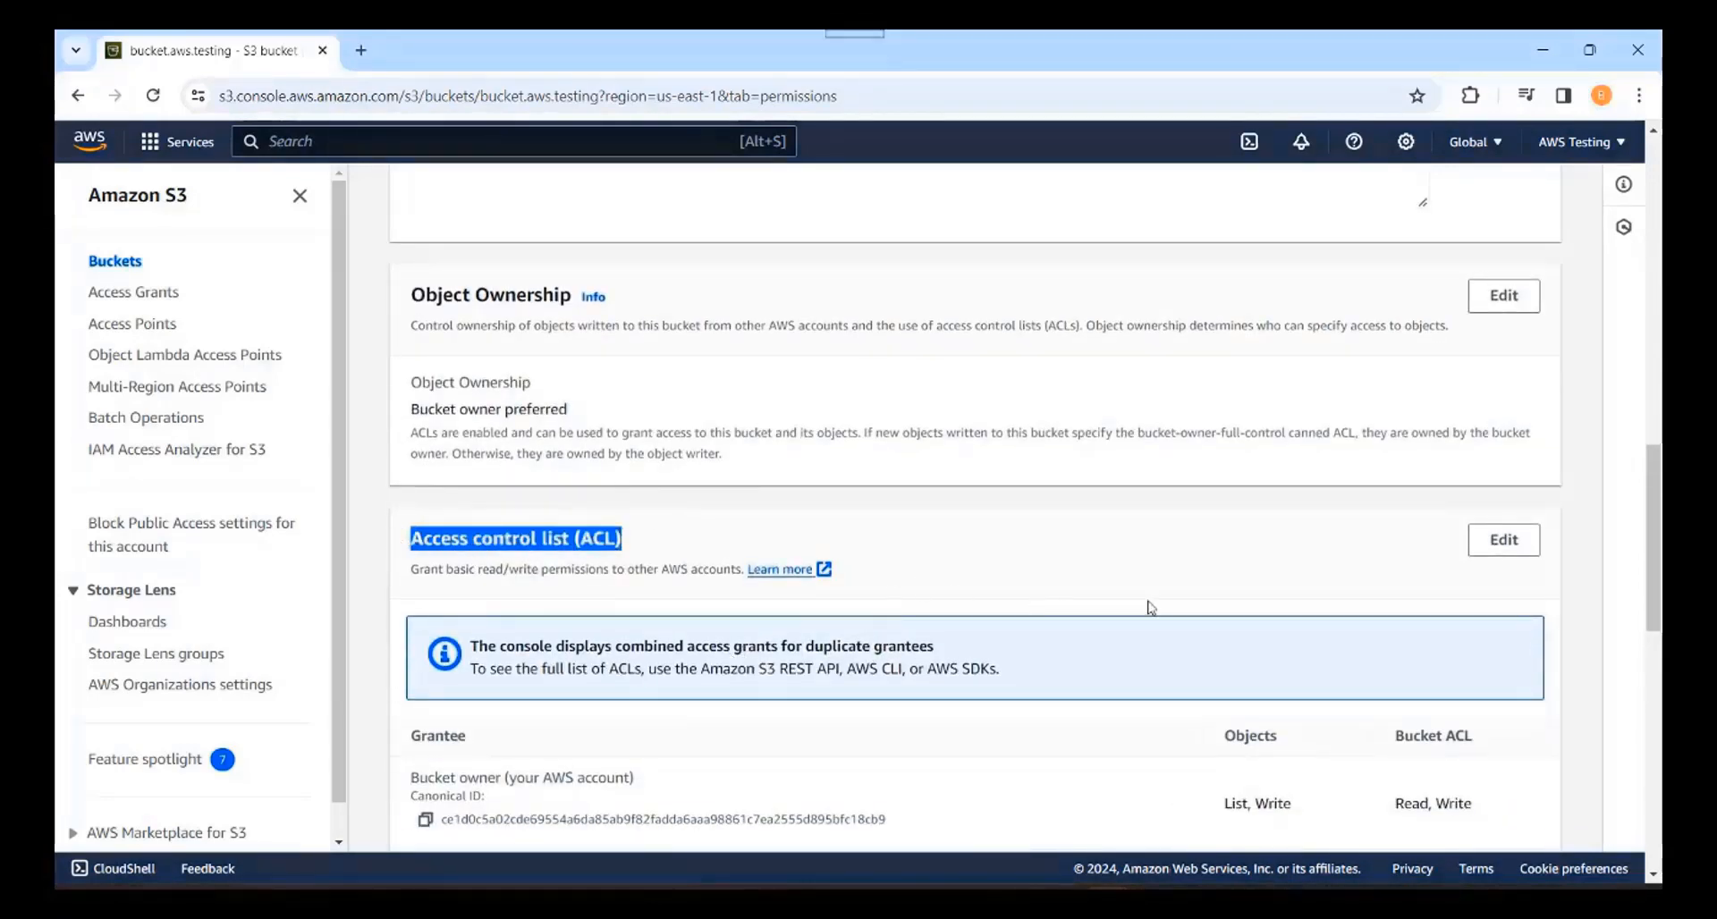
pyautogui.click(1028, 551)
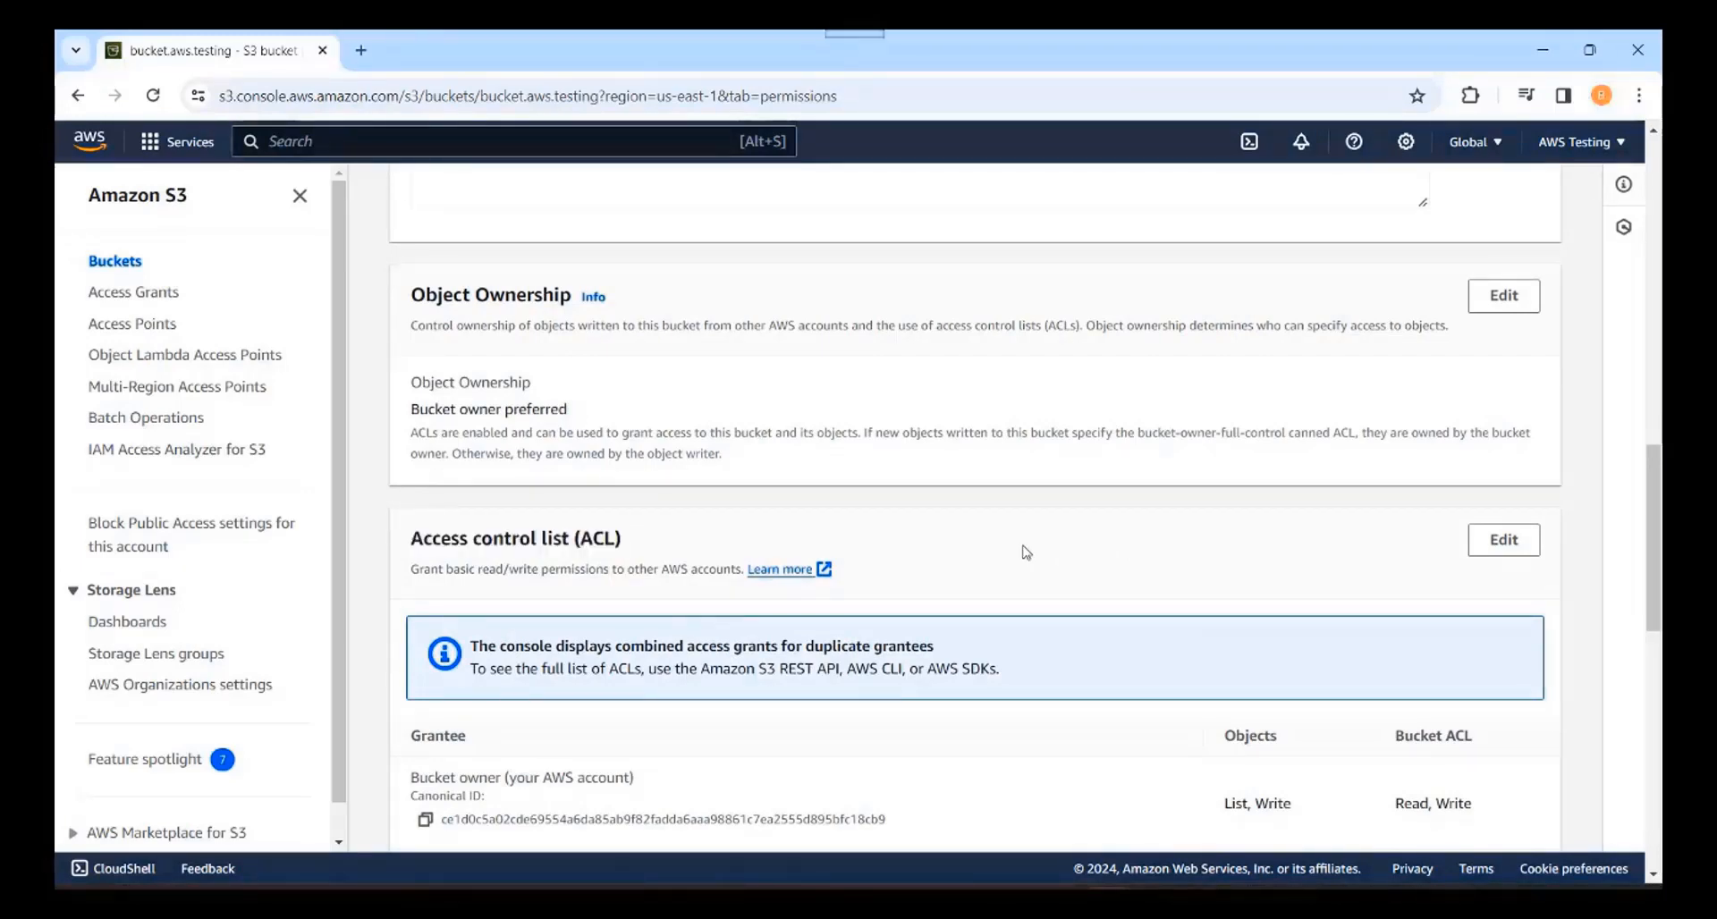
pyautogui.scroll(15, 1027, 550)
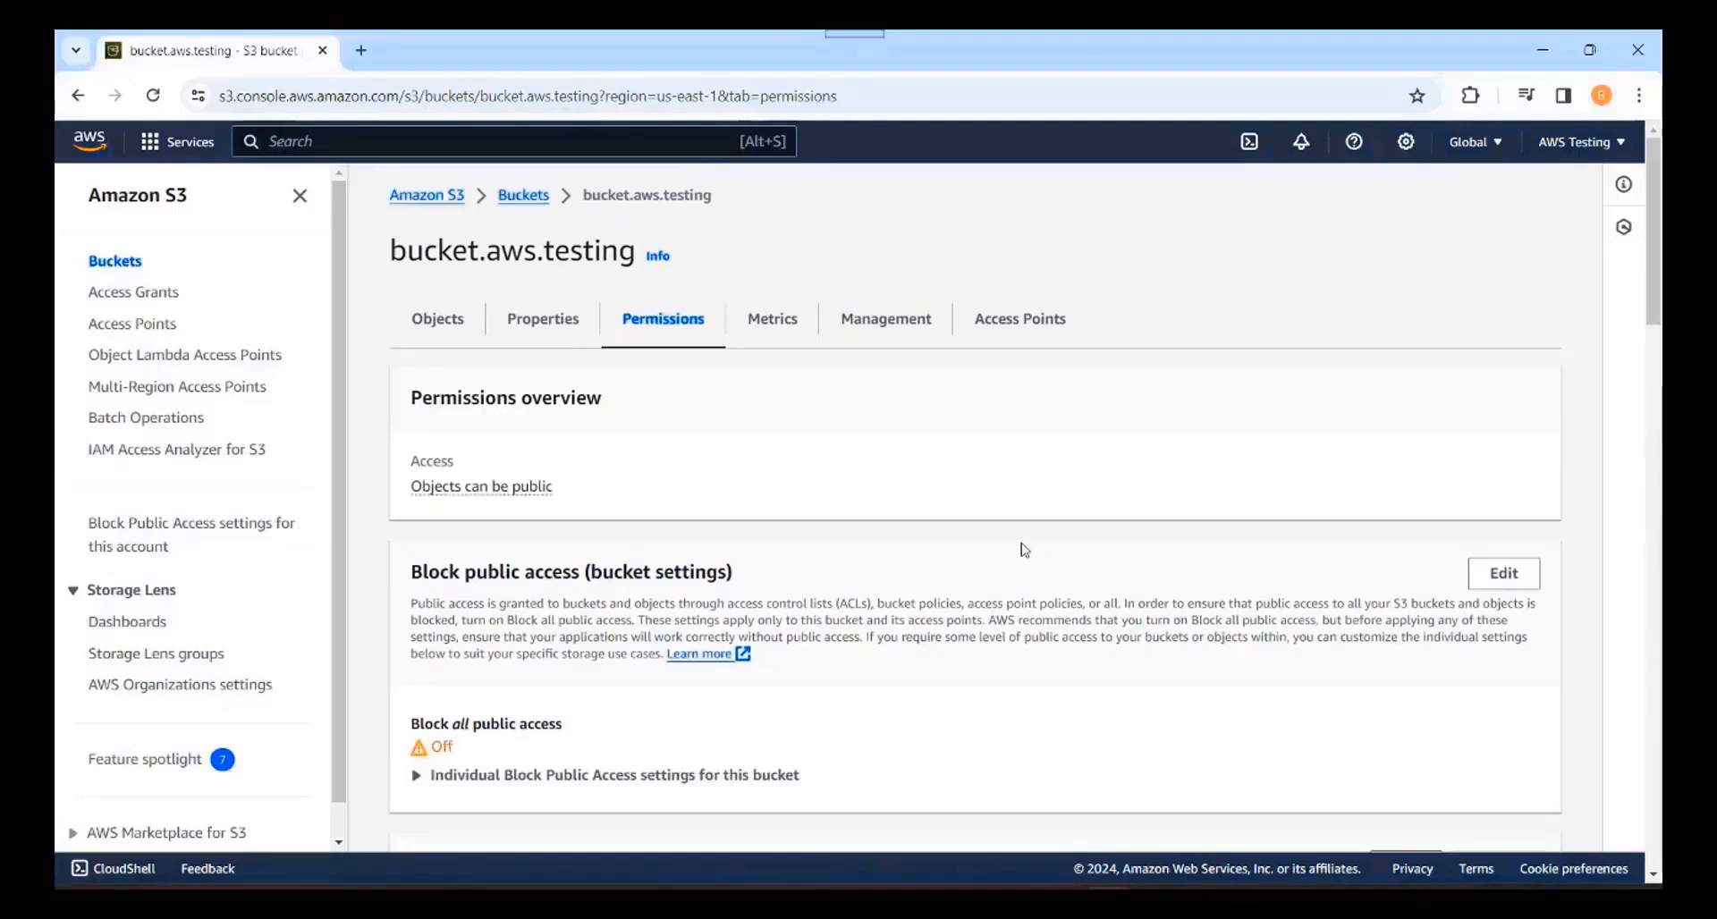
pyautogui.click(523, 195)
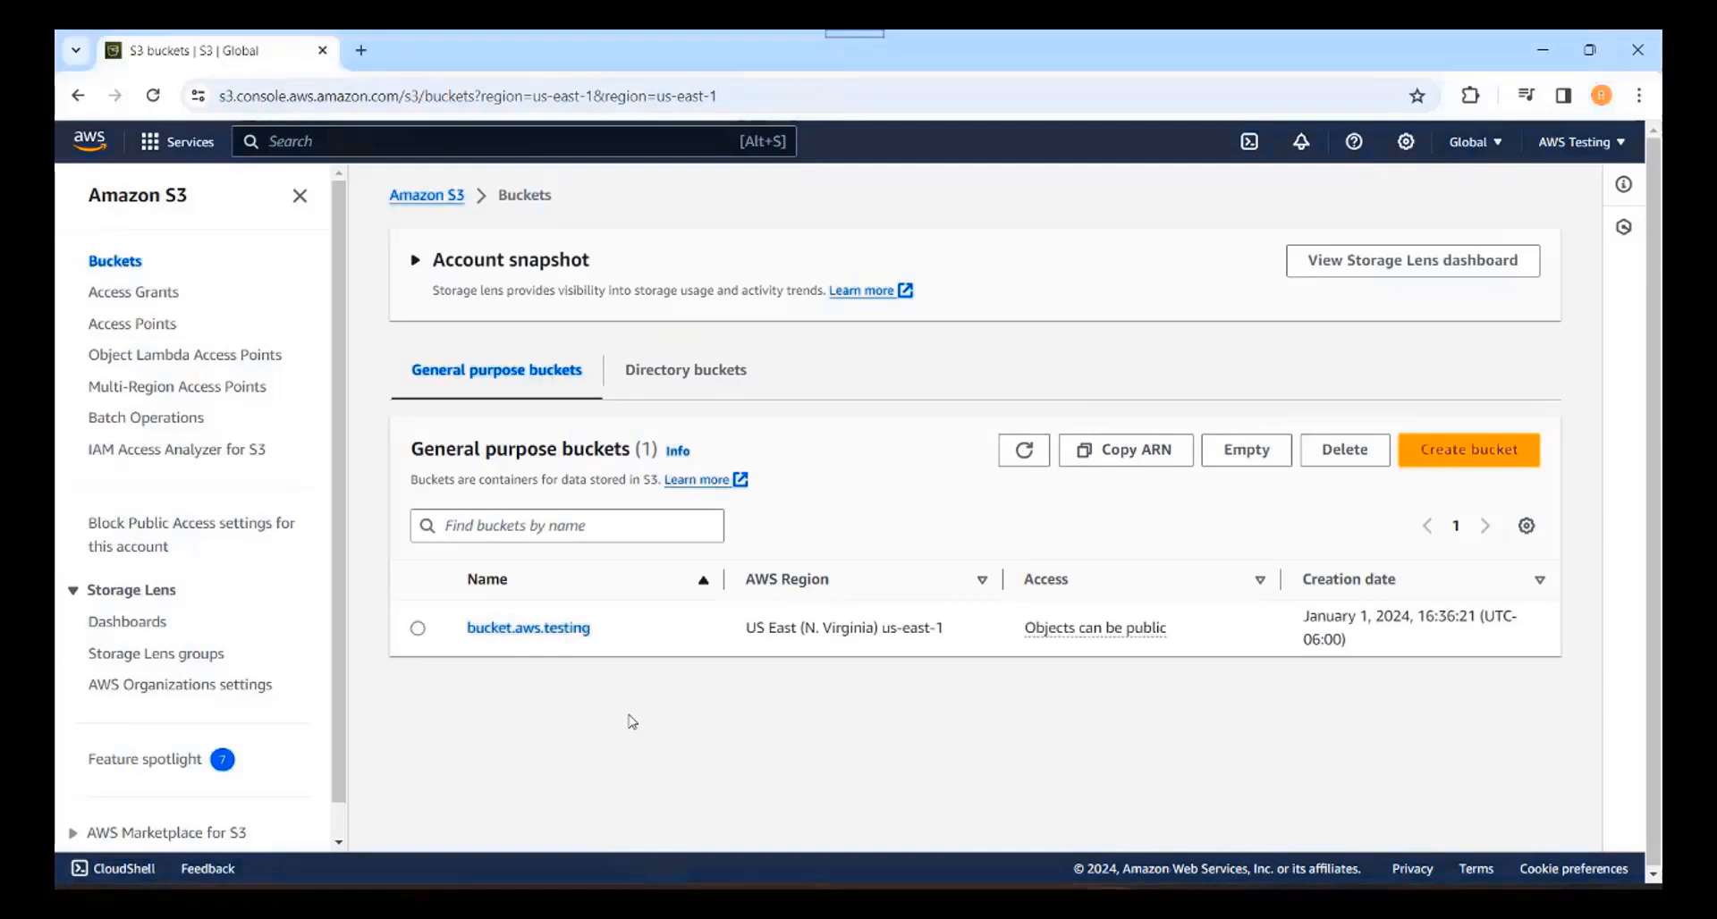
# Step: Try deleting bucket.aws.testing, then follow the not-empty warning to the Empty bucket page
pyautogui.click(417, 629)
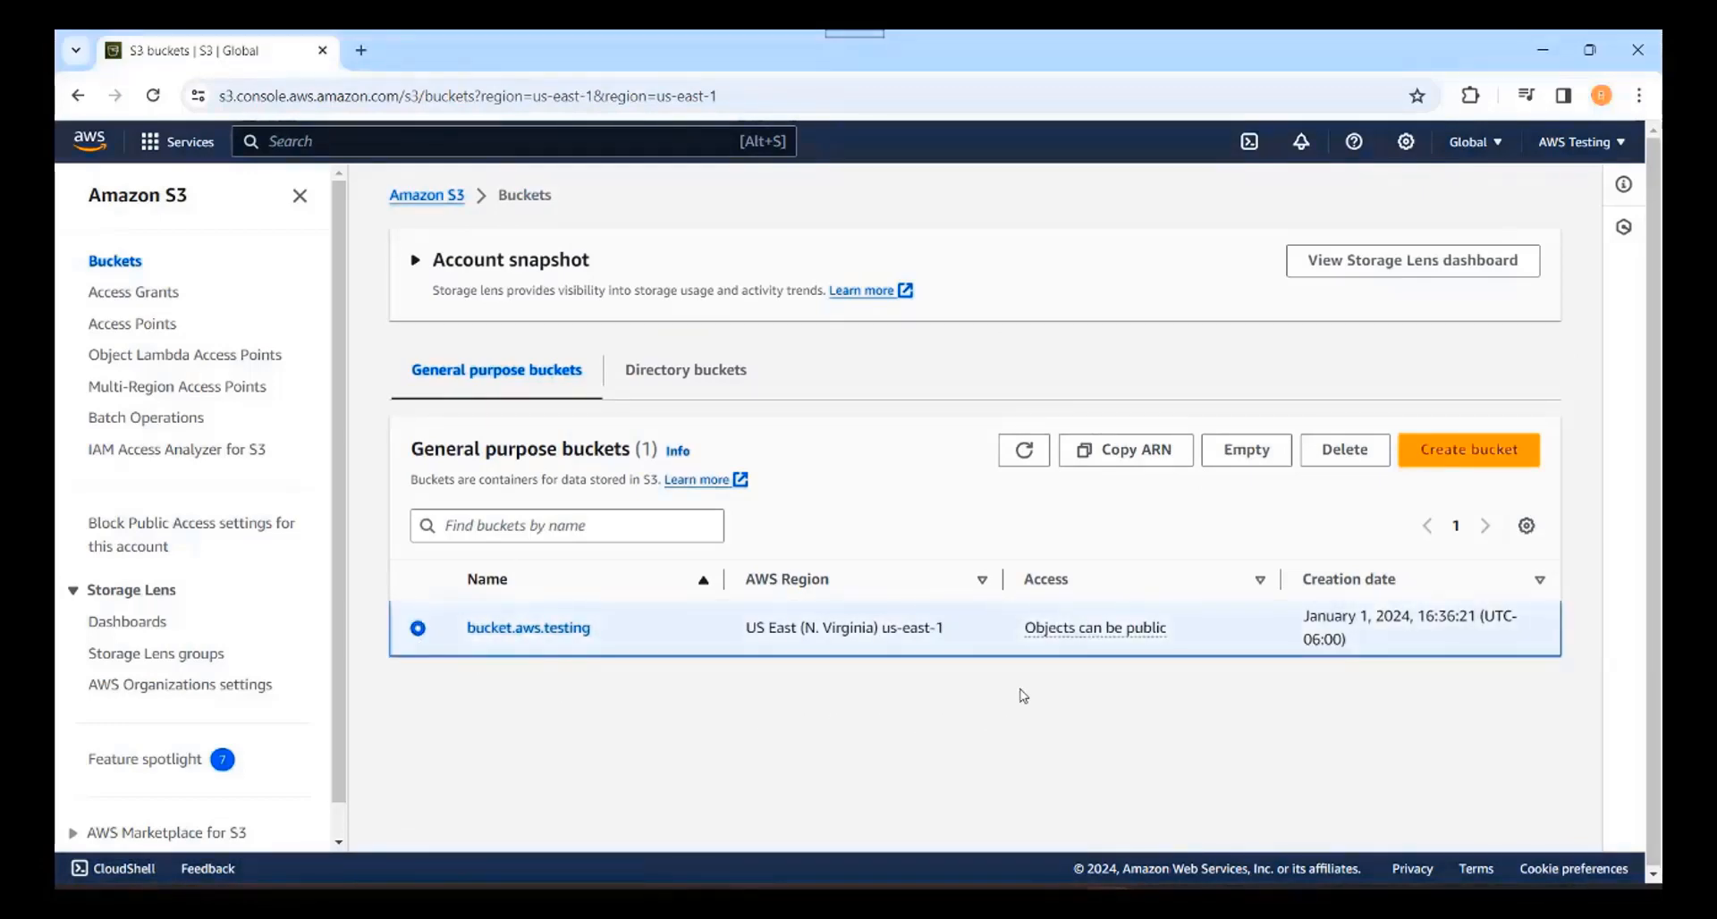
pyautogui.click(1358, 456)
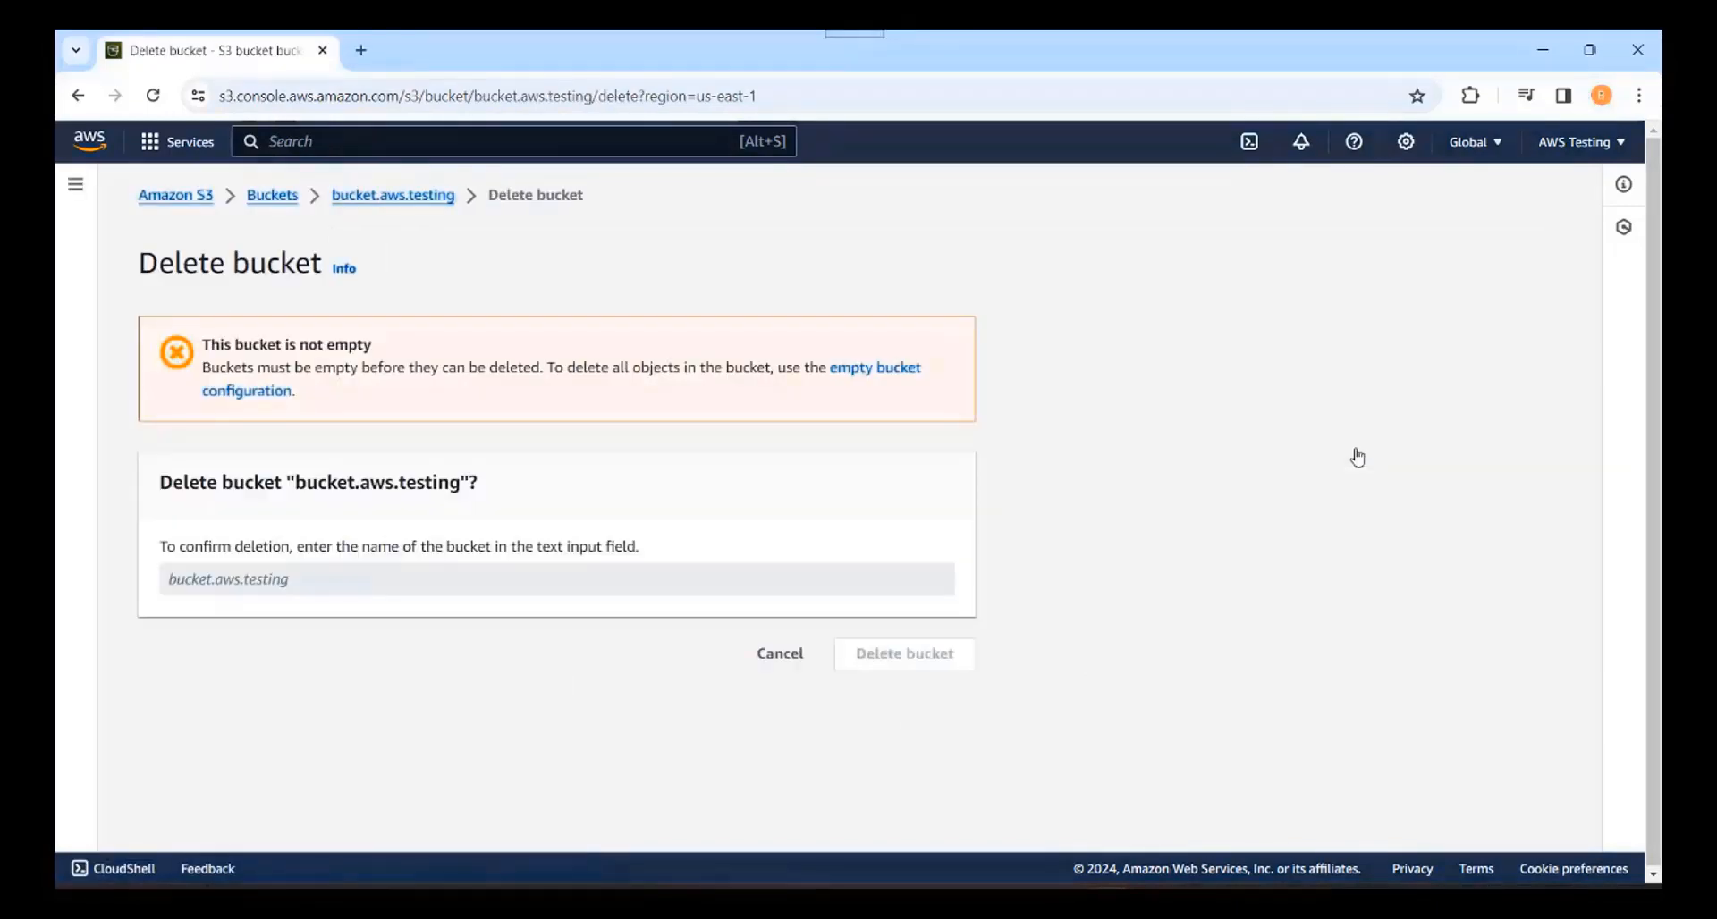
pyautogui.moveTo(387, 347); pyautogui.dragTo(200, 347)
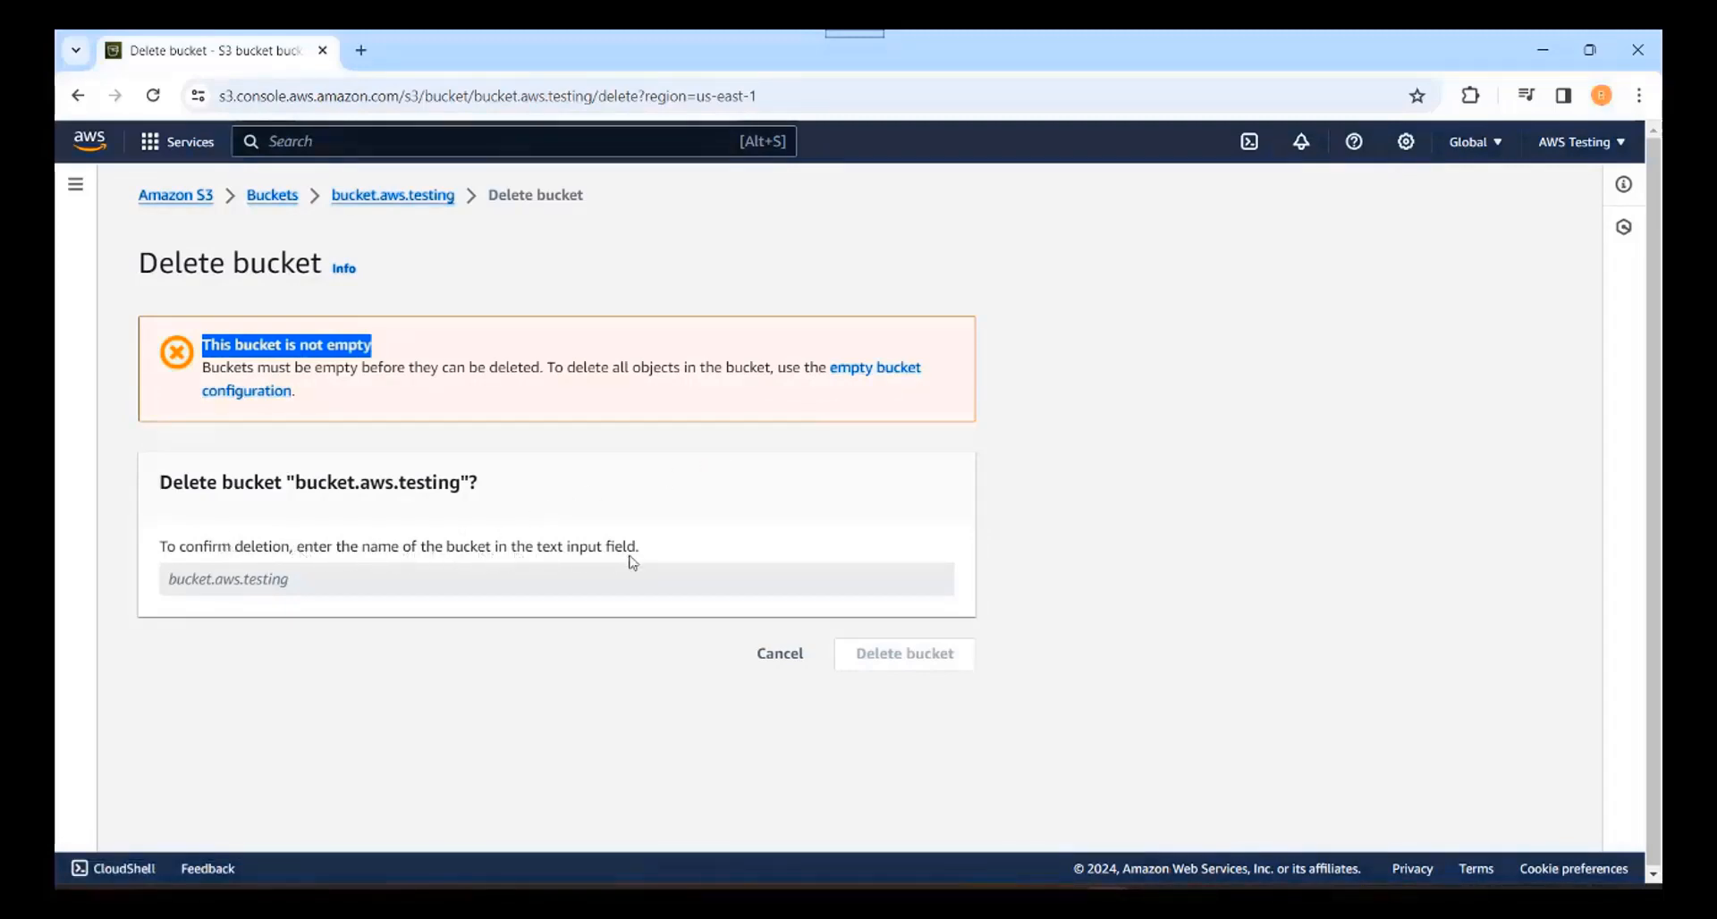
pyautogui.click(256, 588)
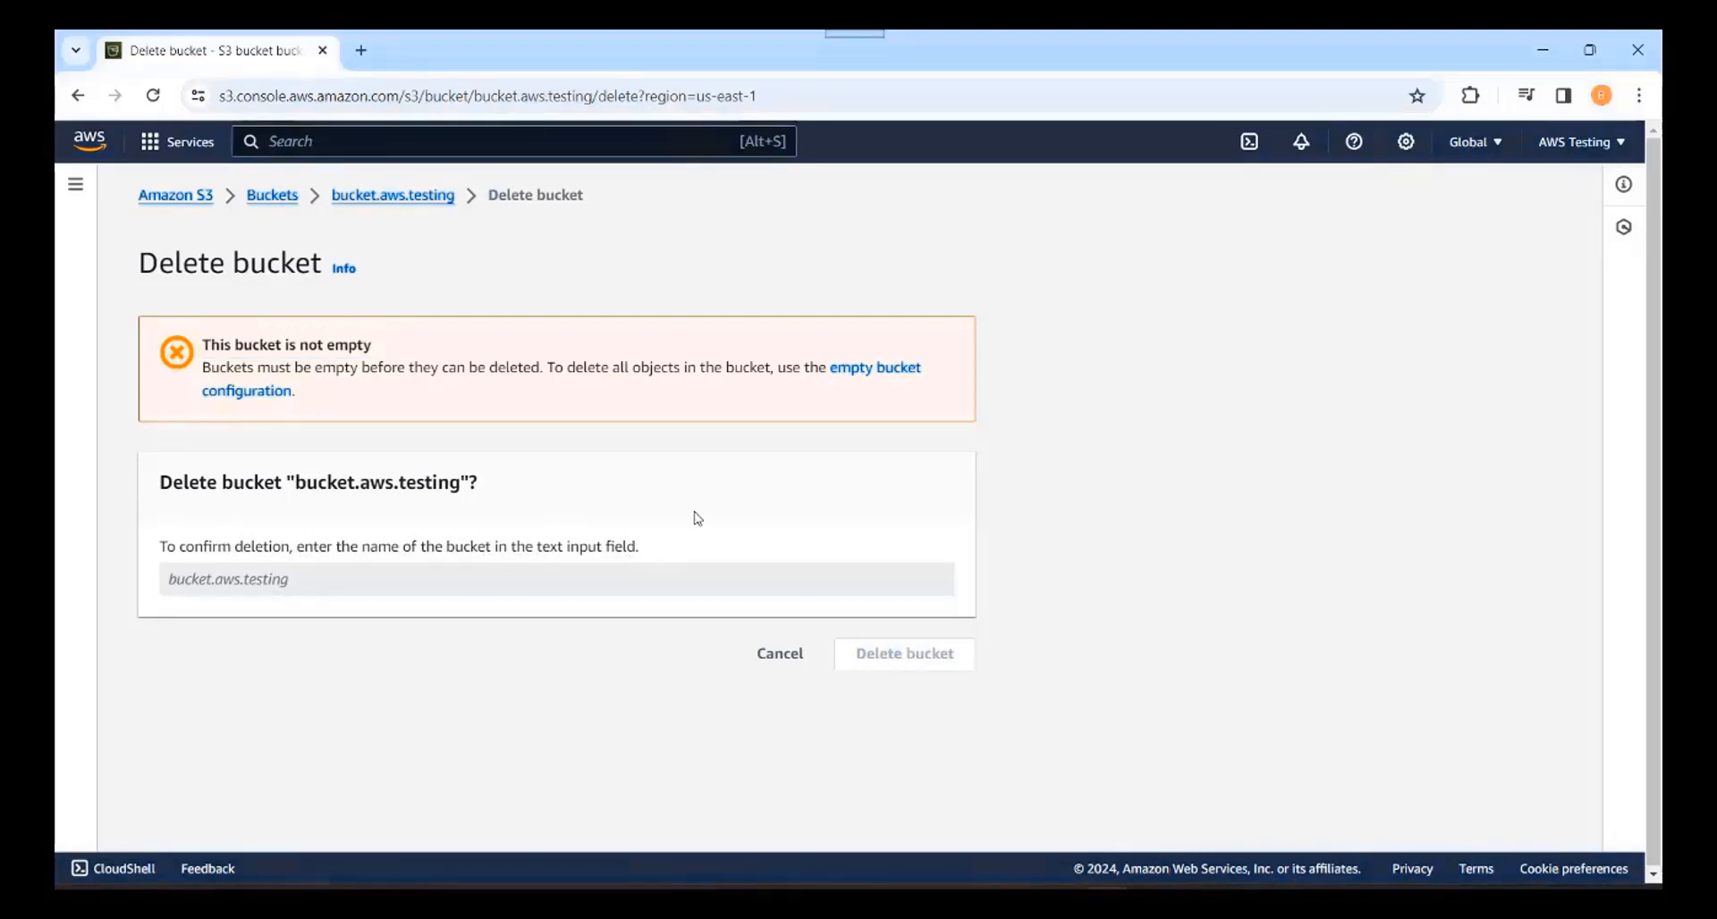
pyautogui.click(884, 374)
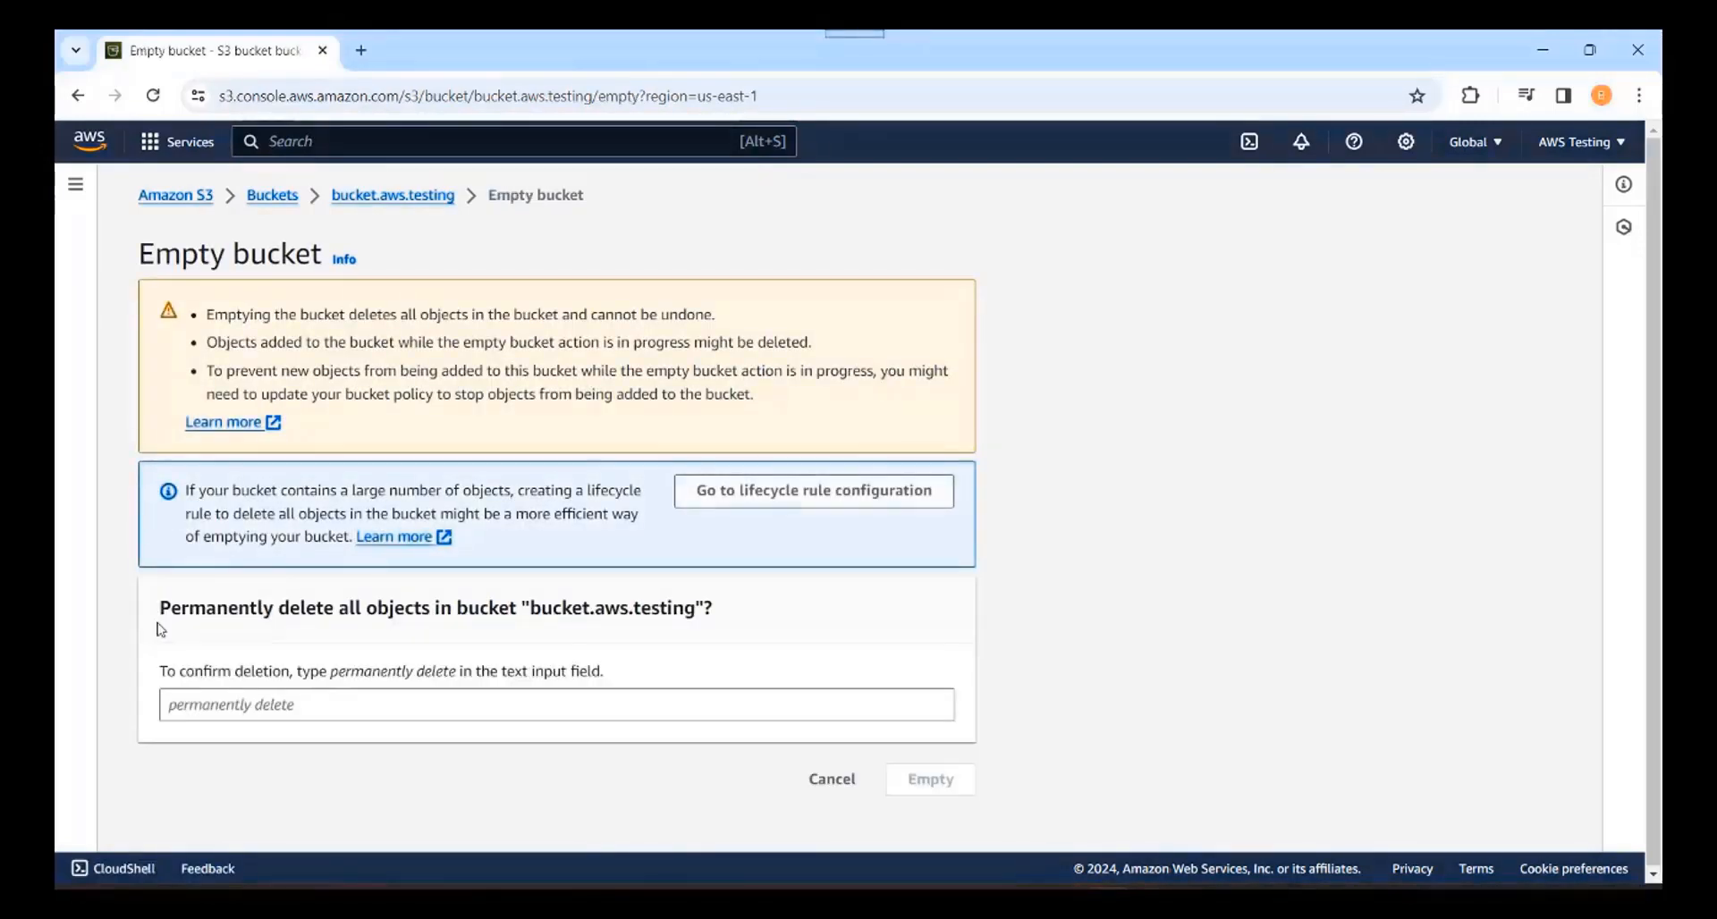
# Step: Fill the Empty bucket confirmation field with 'permanently delete'
pyautogui.moveTo(156, 615); pyautogui.dragTo(718, 602)
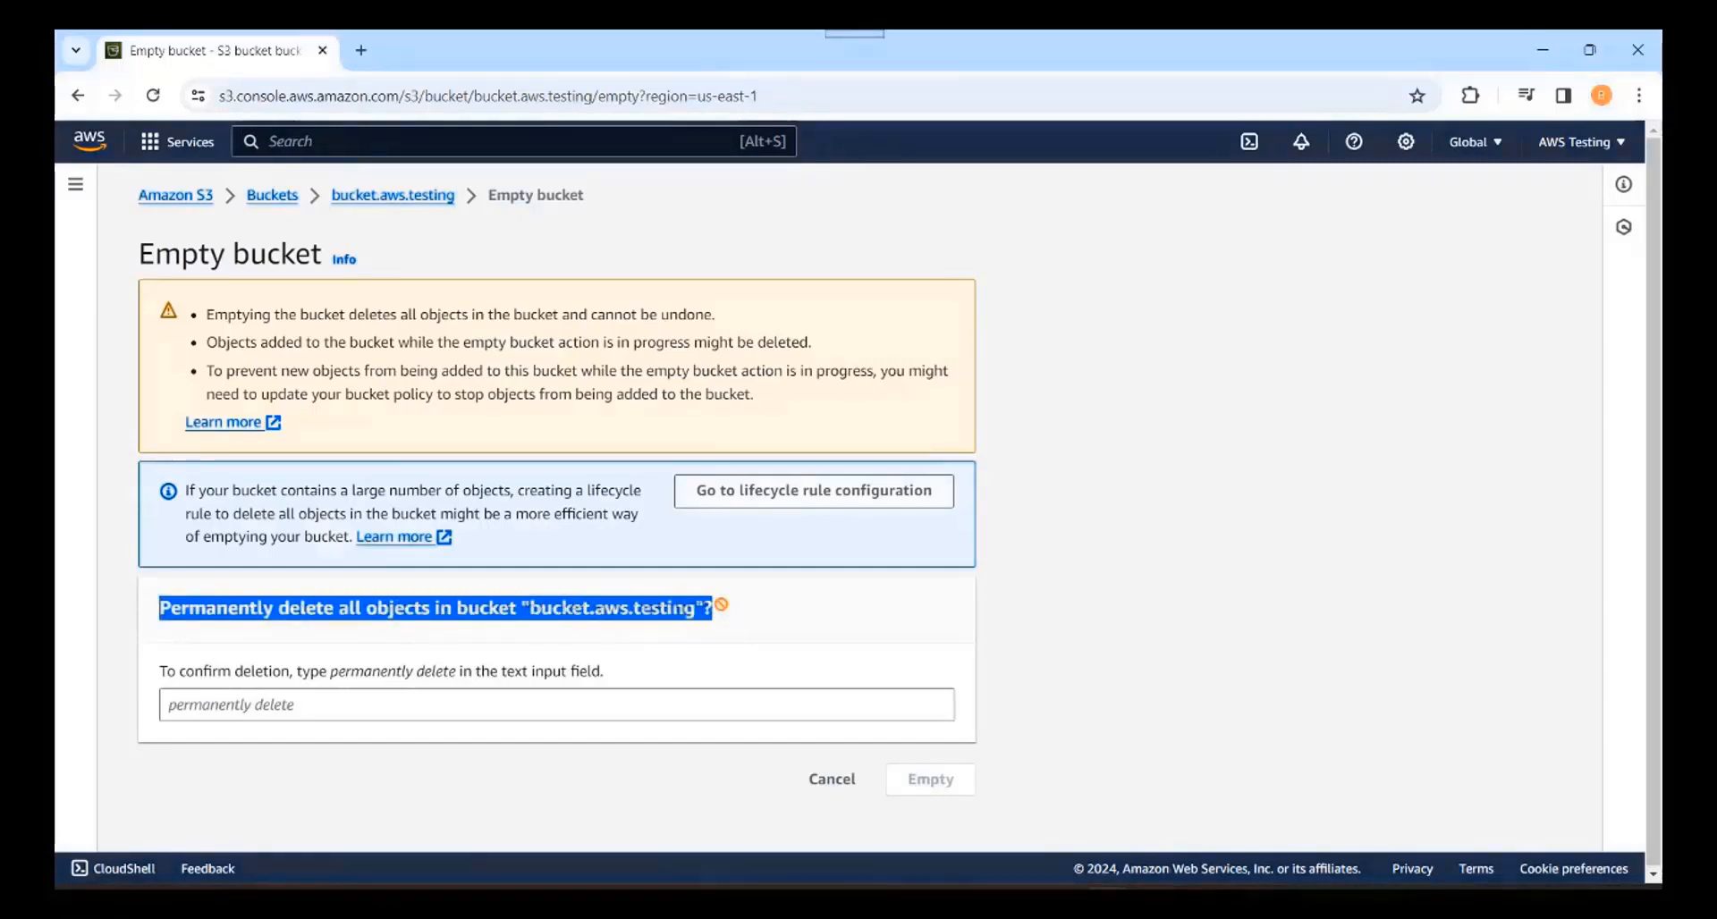
pyautogui.click(720, 605)
pyautogui.moveTo(522, 608); pyautogui.dragTo(715, 615)
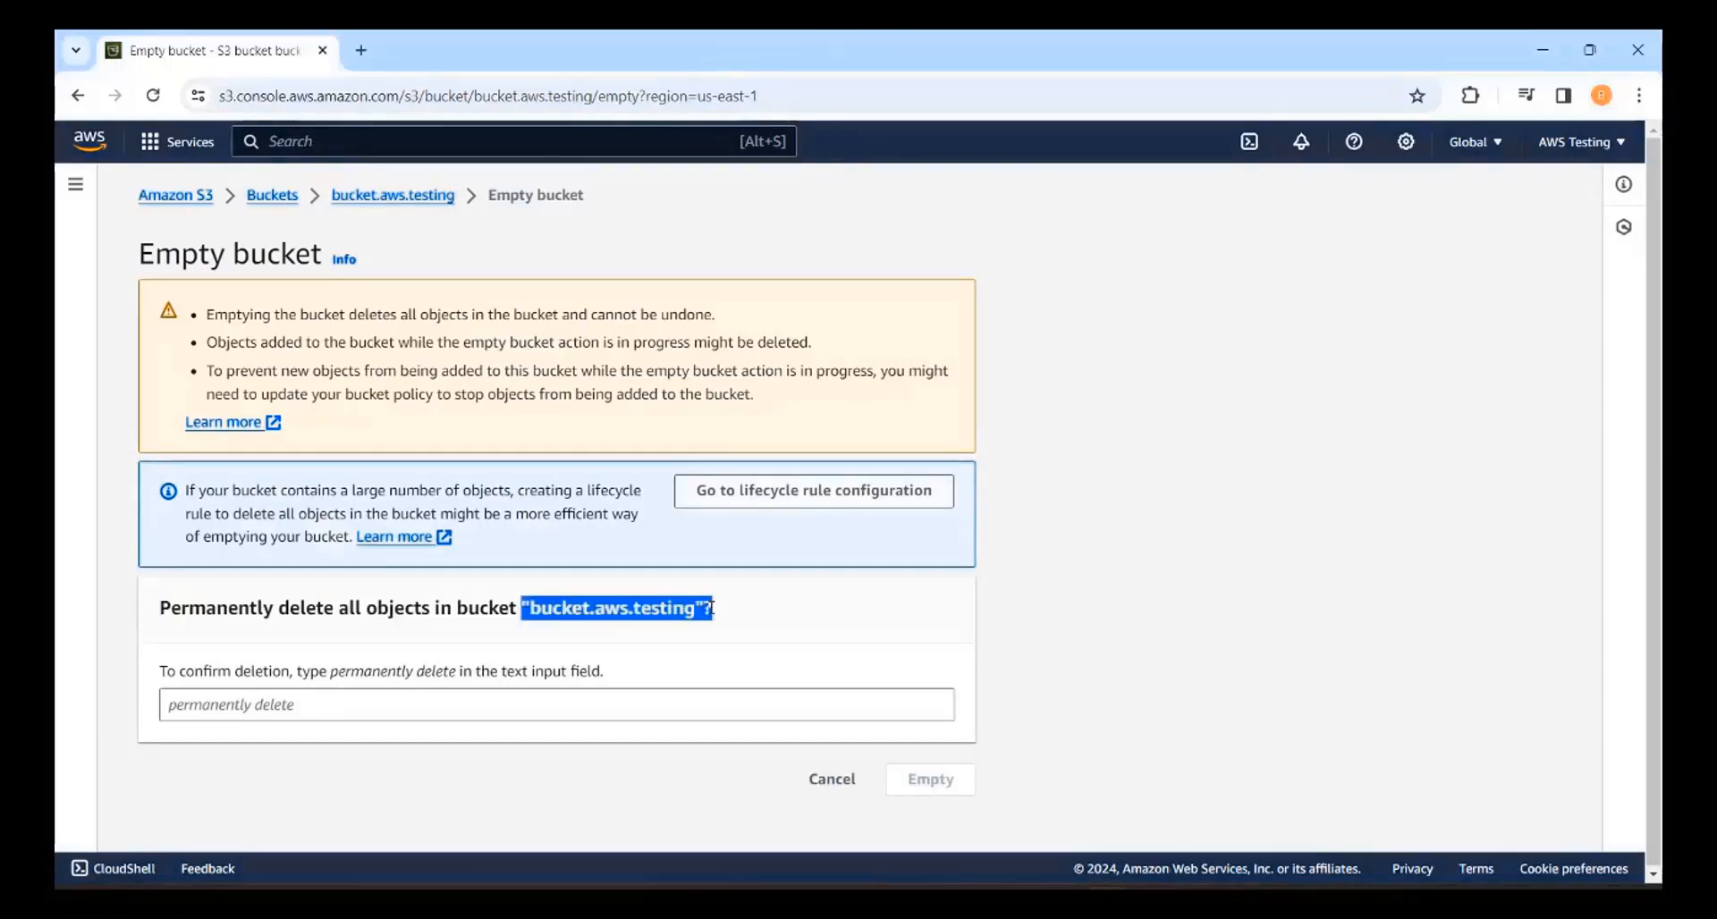
pyautogui.moveTo(160, 675); pyautogui.dragTo(630, 677)
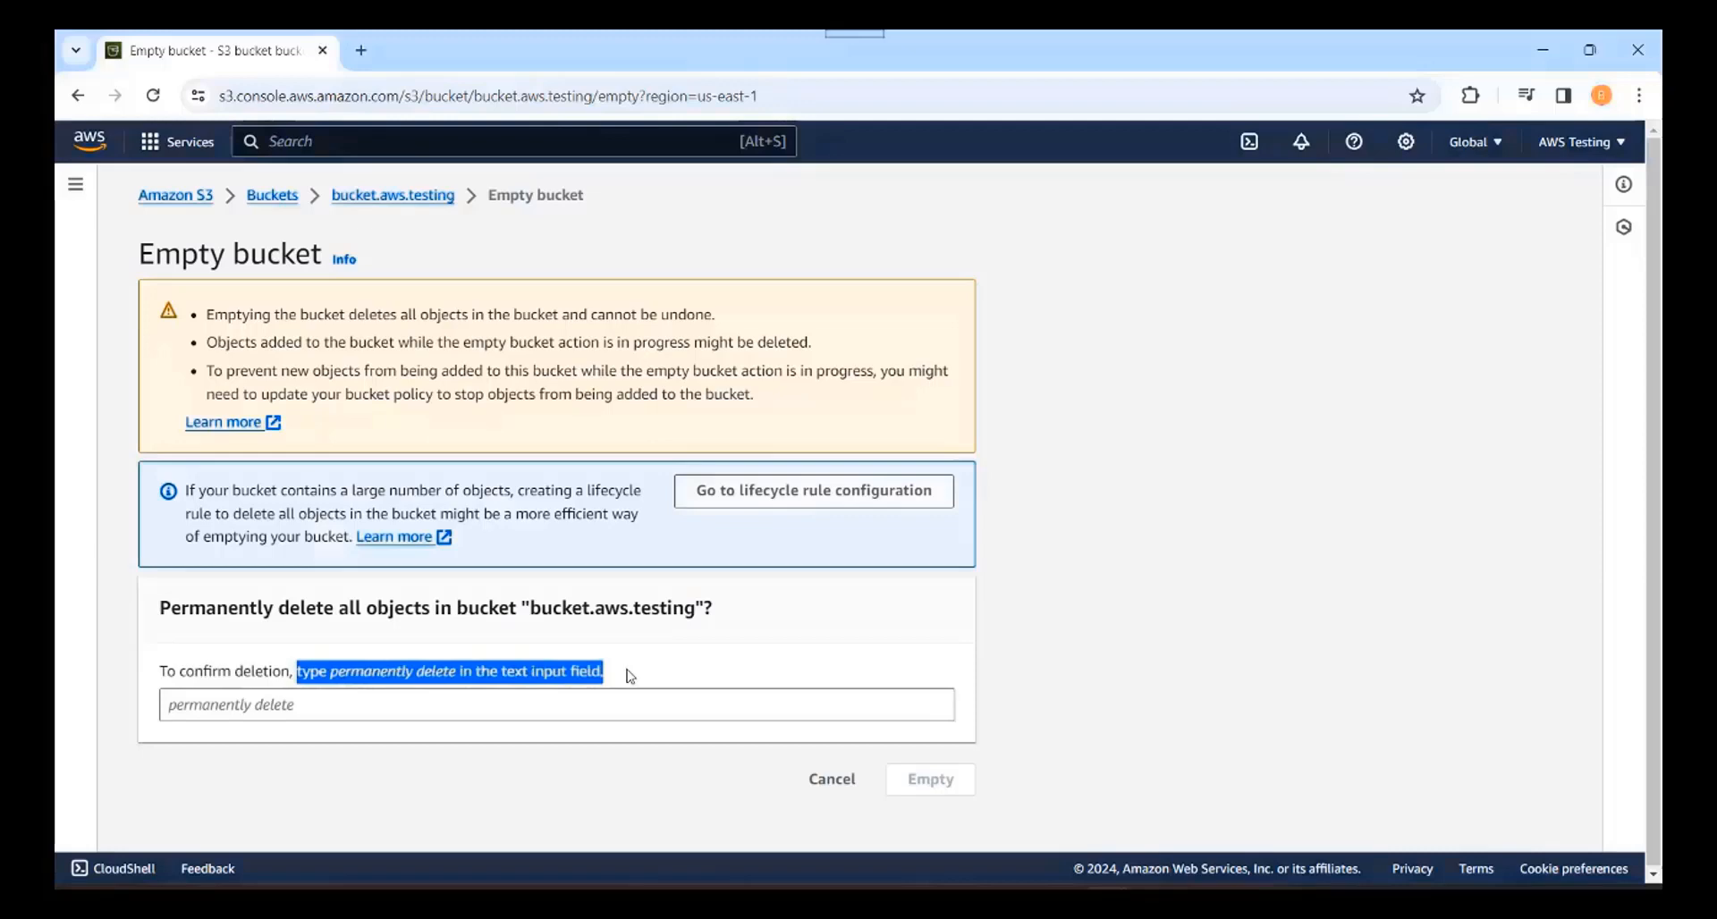
pyautogui.click(408, 679)
pyautogui.moveTo(330, 677); pyautogui.dragTo(449, 677)
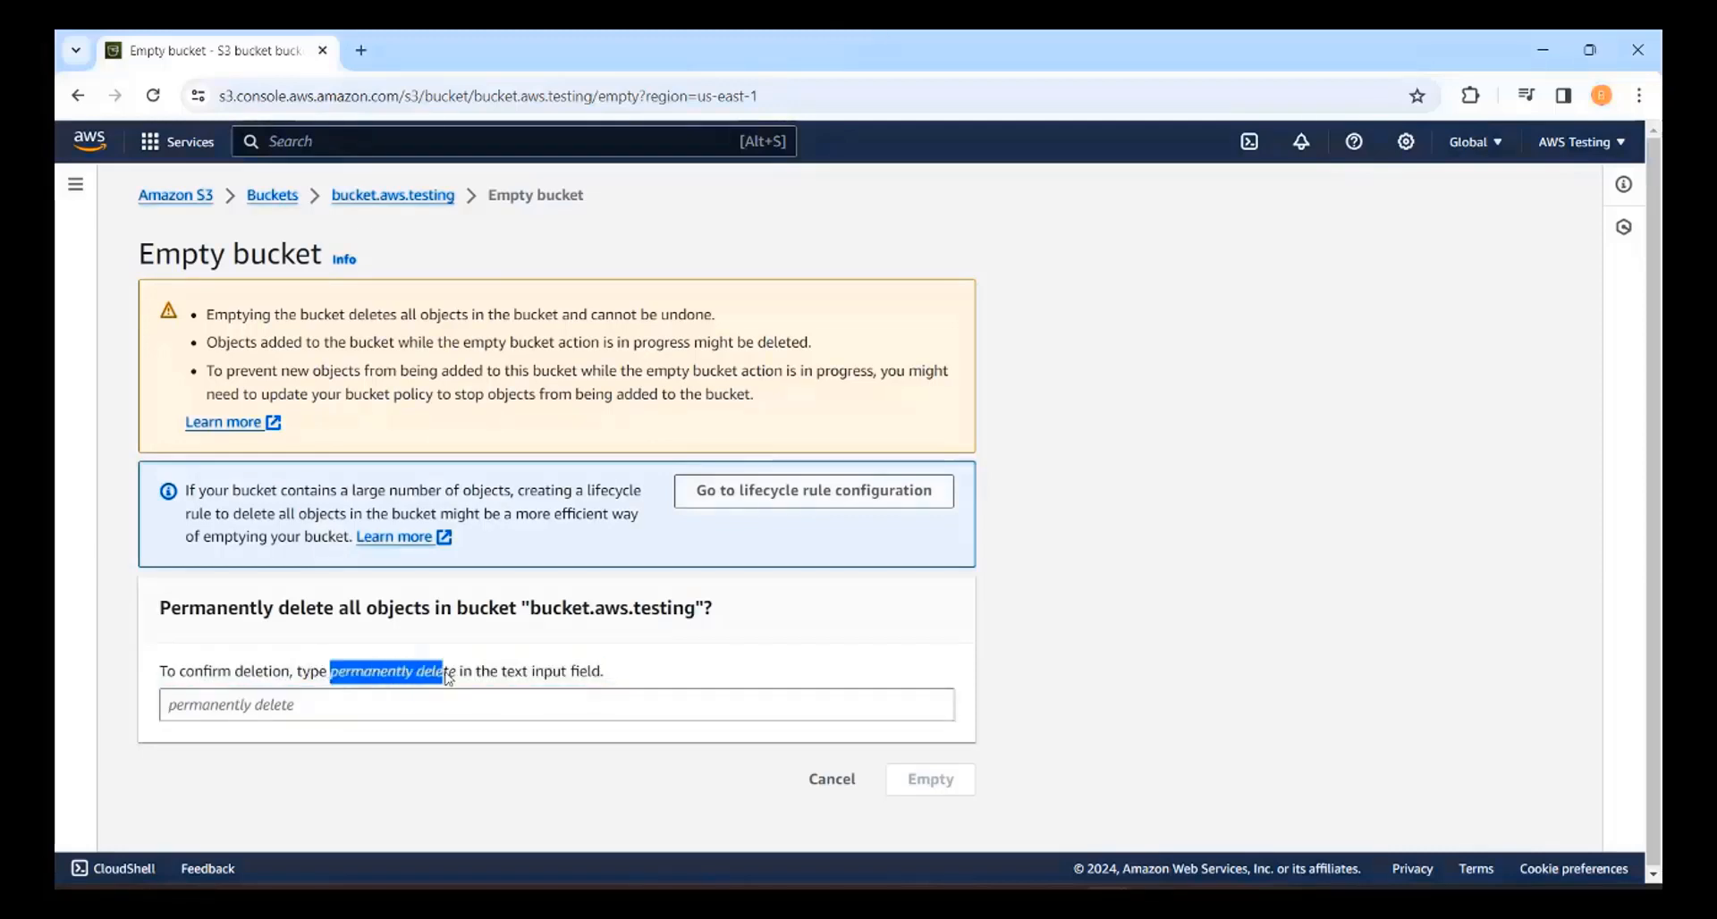
pyautogui.click(288, 702)
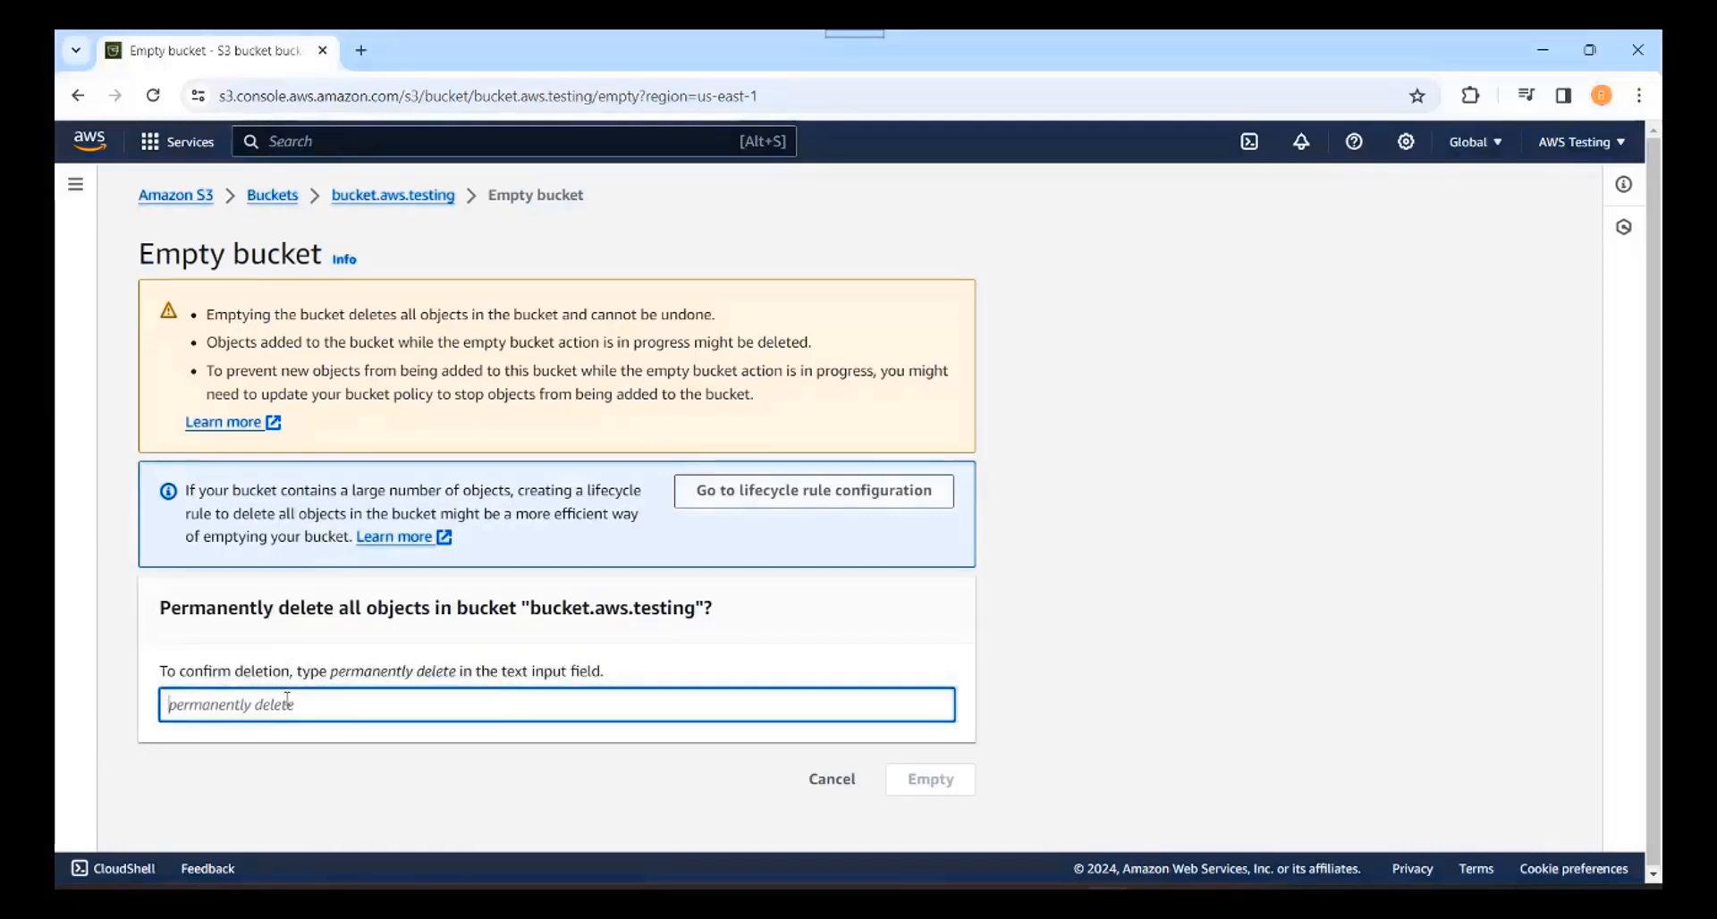
pyautogui.write('permanently delete')
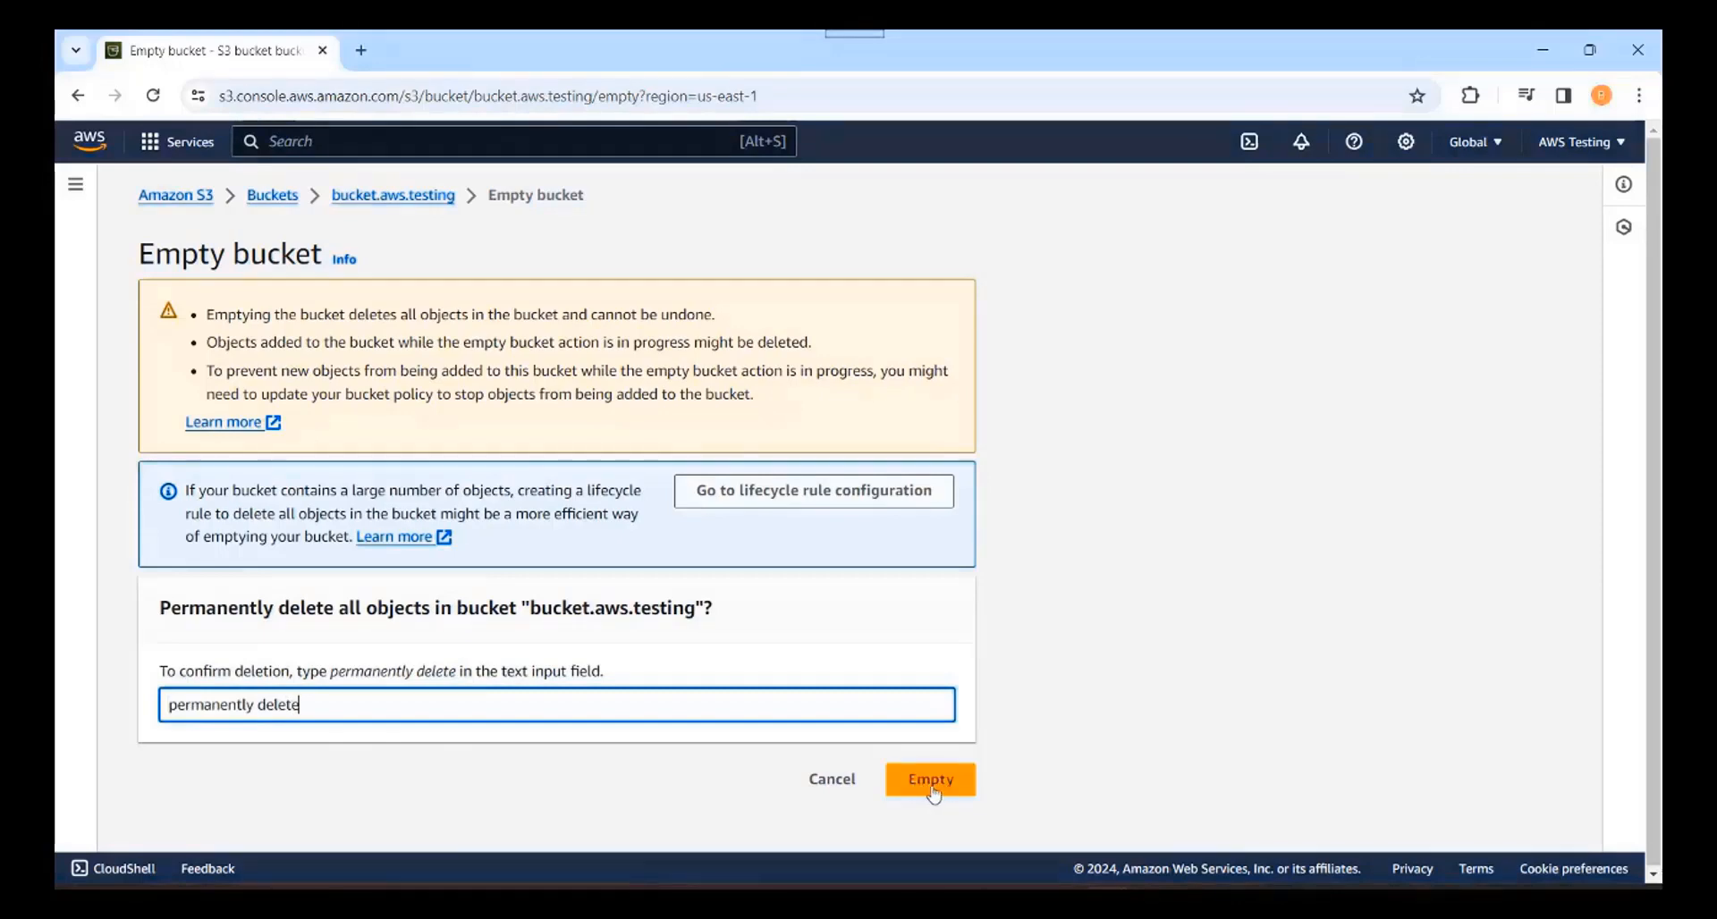
# Step: Check the bucket's objects in a new tab, then empty all 4 objects (52.3 KB) and exit
pyautogui.rightClick(362, 195)
pyautogui.click(402, 218)
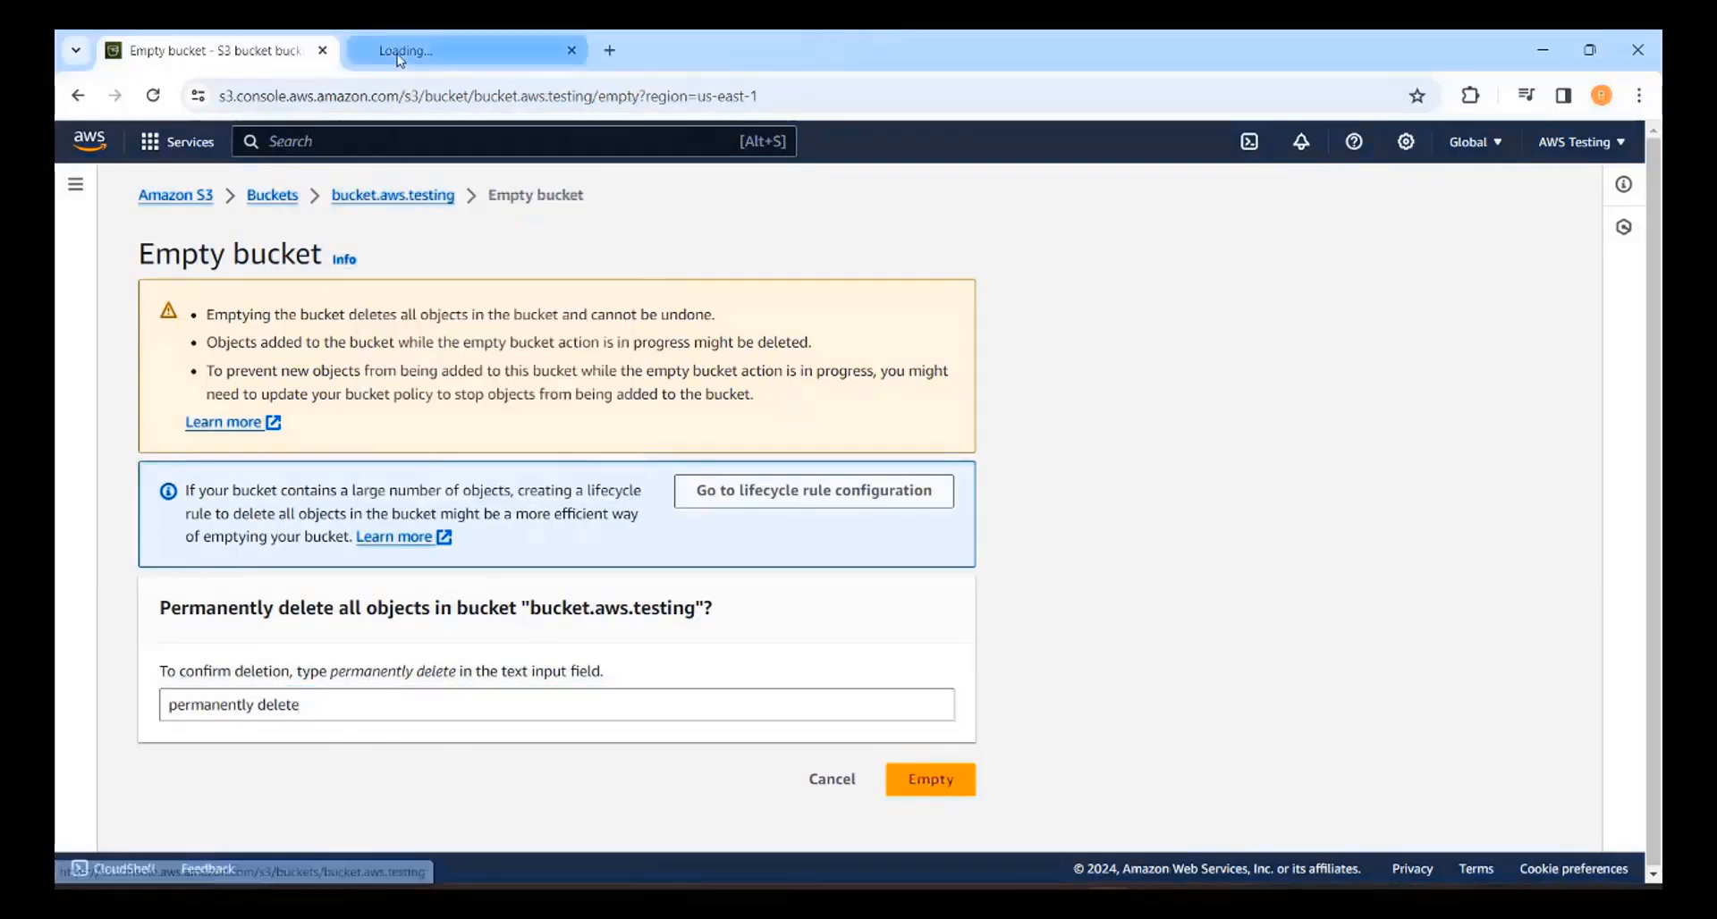
pyautogui.click(399, 54)
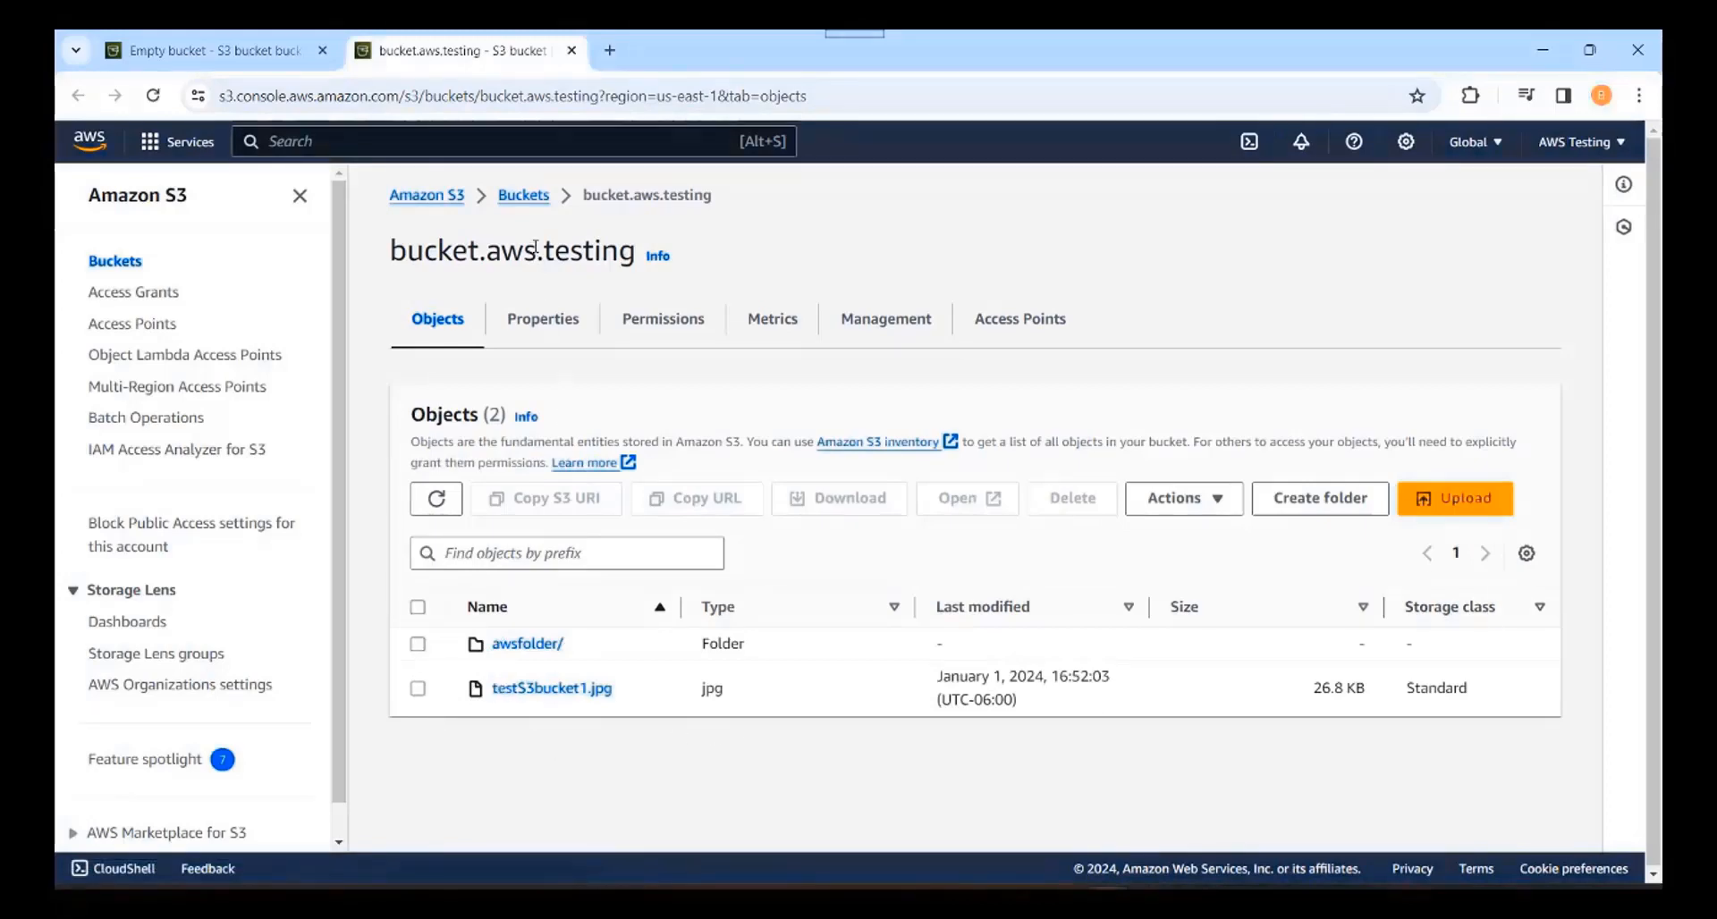
pyautogui.click(572, 51)
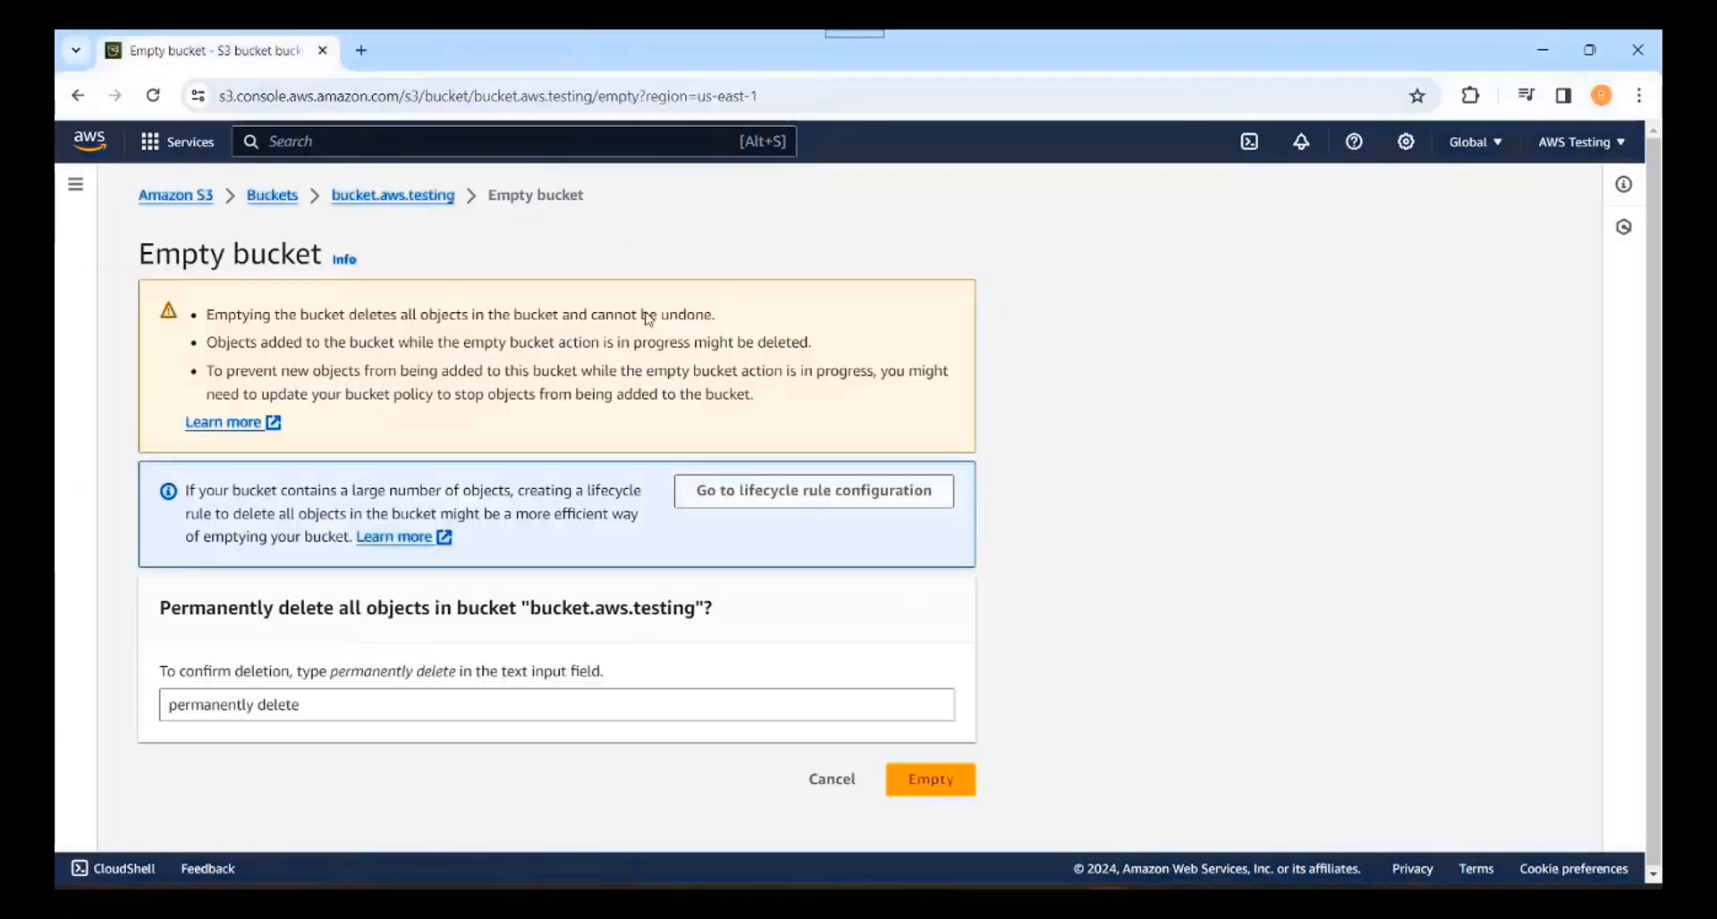
pyautogui.click(930, 790)
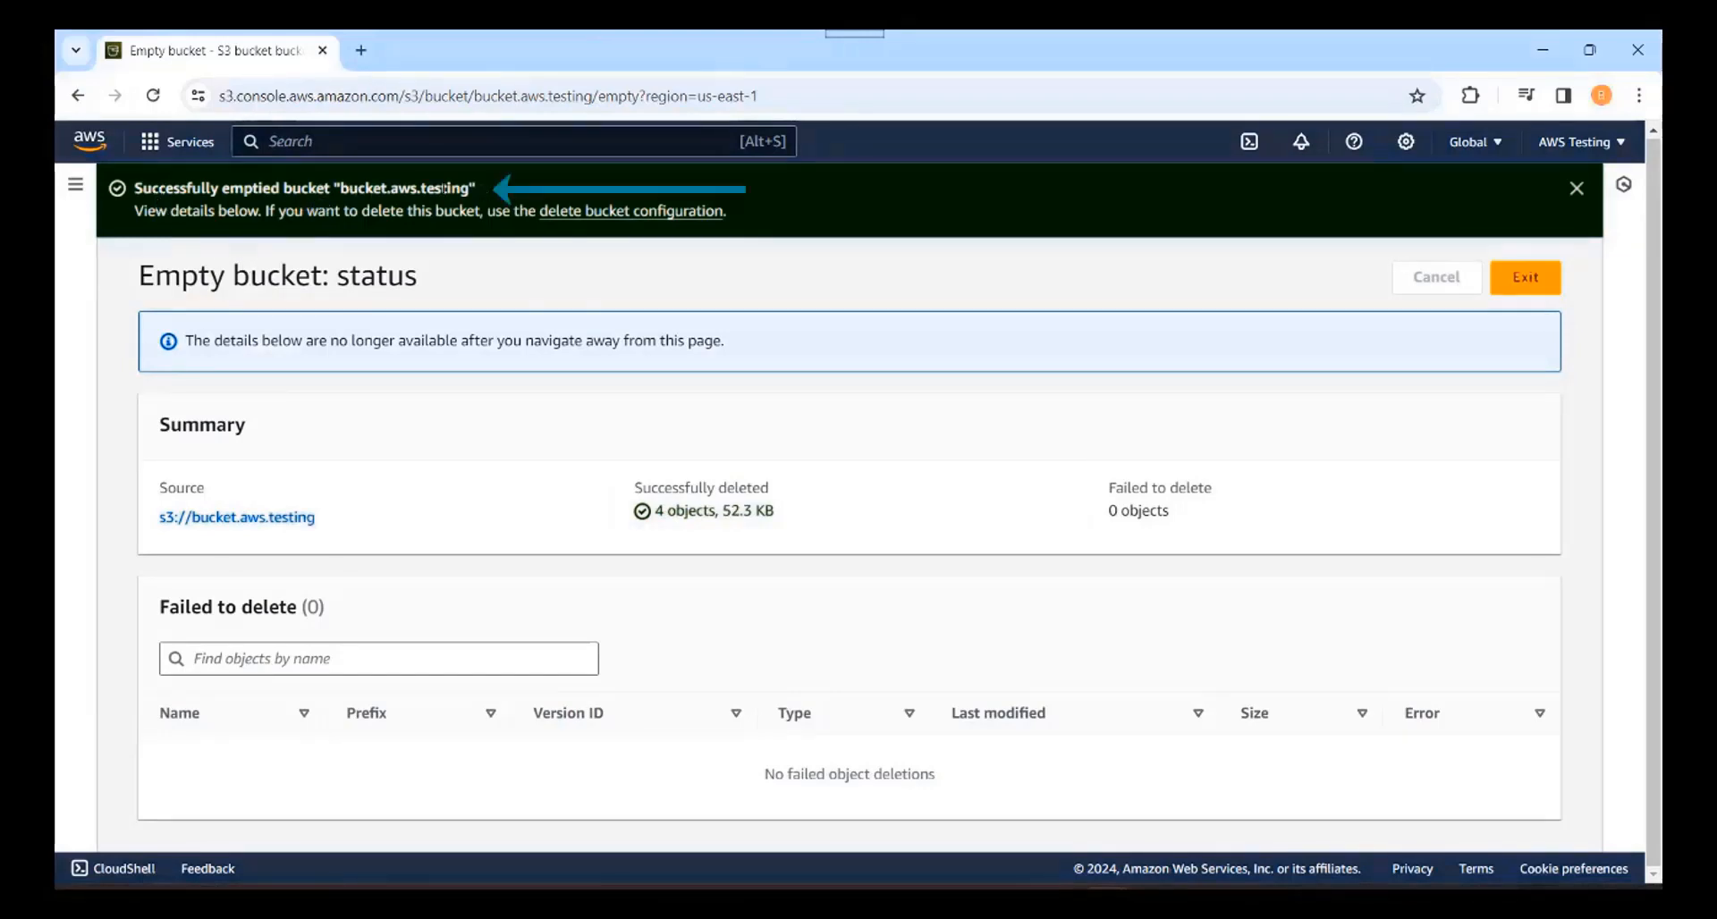
pyautogui.click(1517, 296)
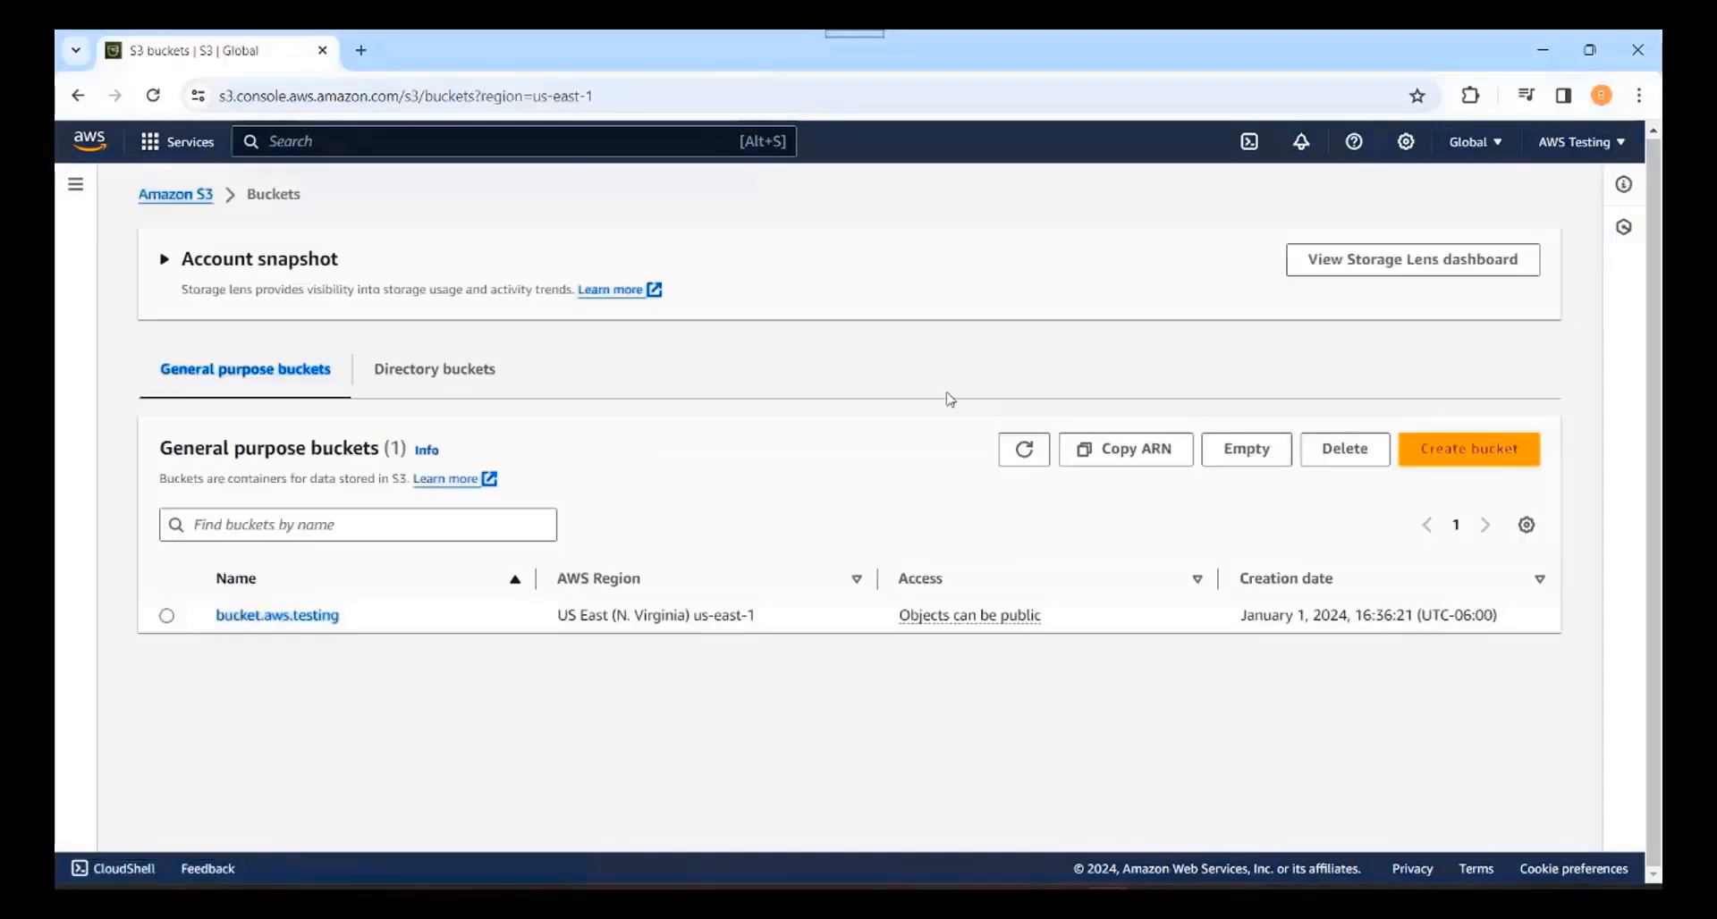
# Step: Delete the emptied bucket.aws.testing, confirming by typing its name 'bucket.aws.testing'
pyautogui.click(167, 616)
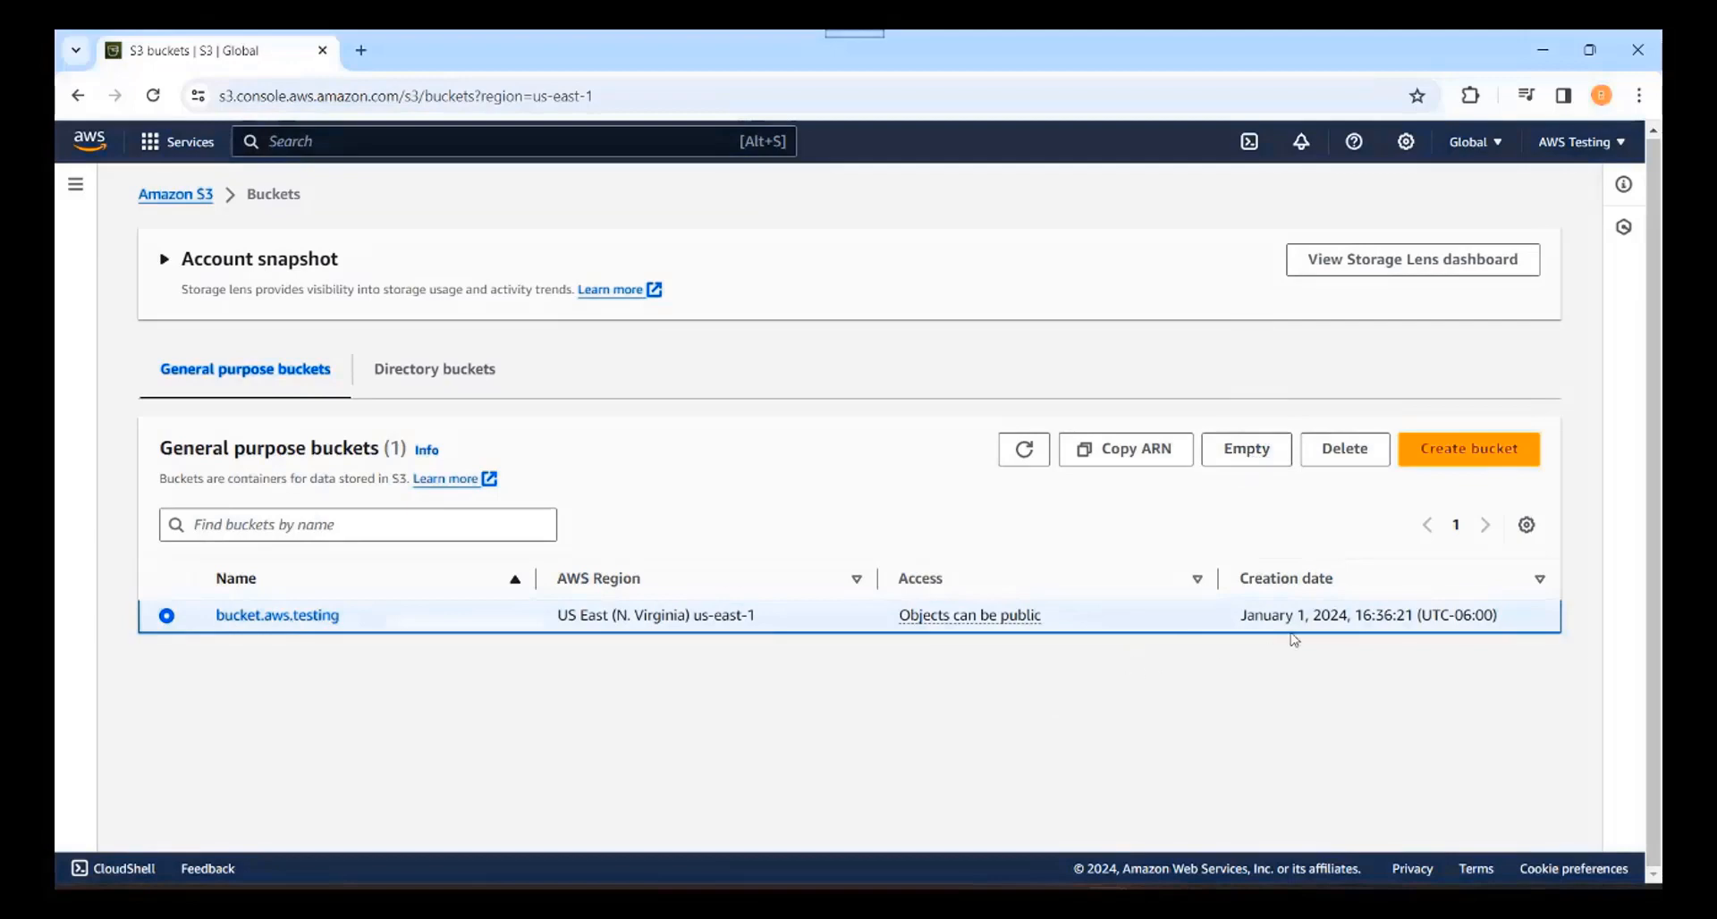
pyautogui.click(1345, 460)
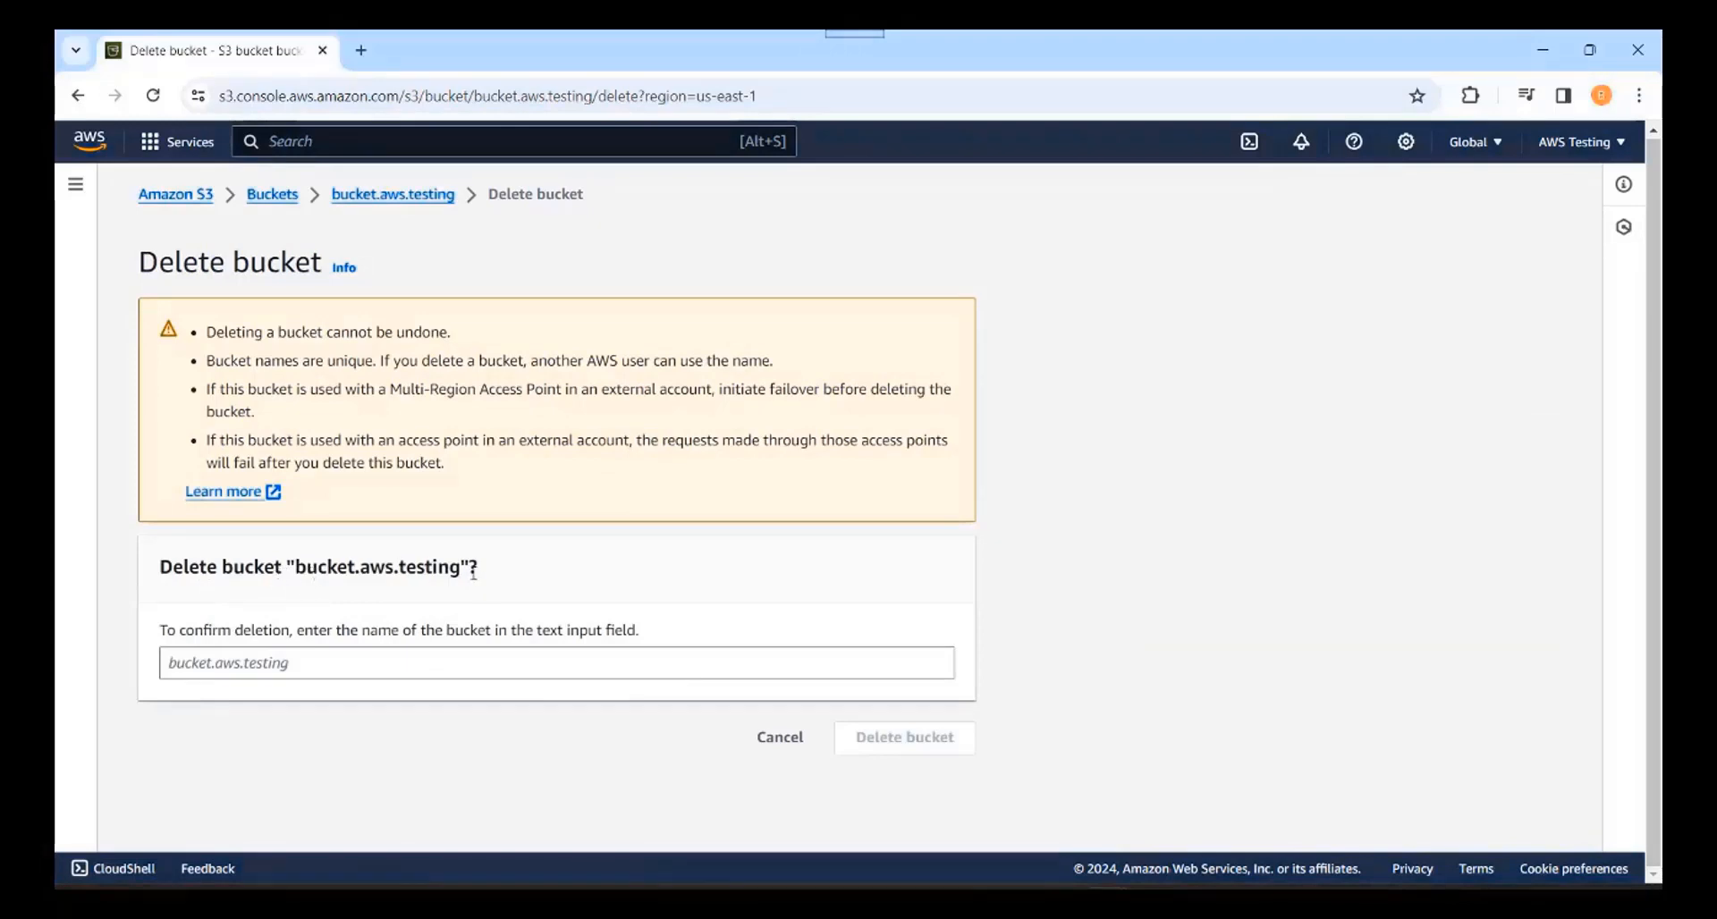
pyautogui.moveTo(483, 573); pyautogui.dragTo(125, 590)
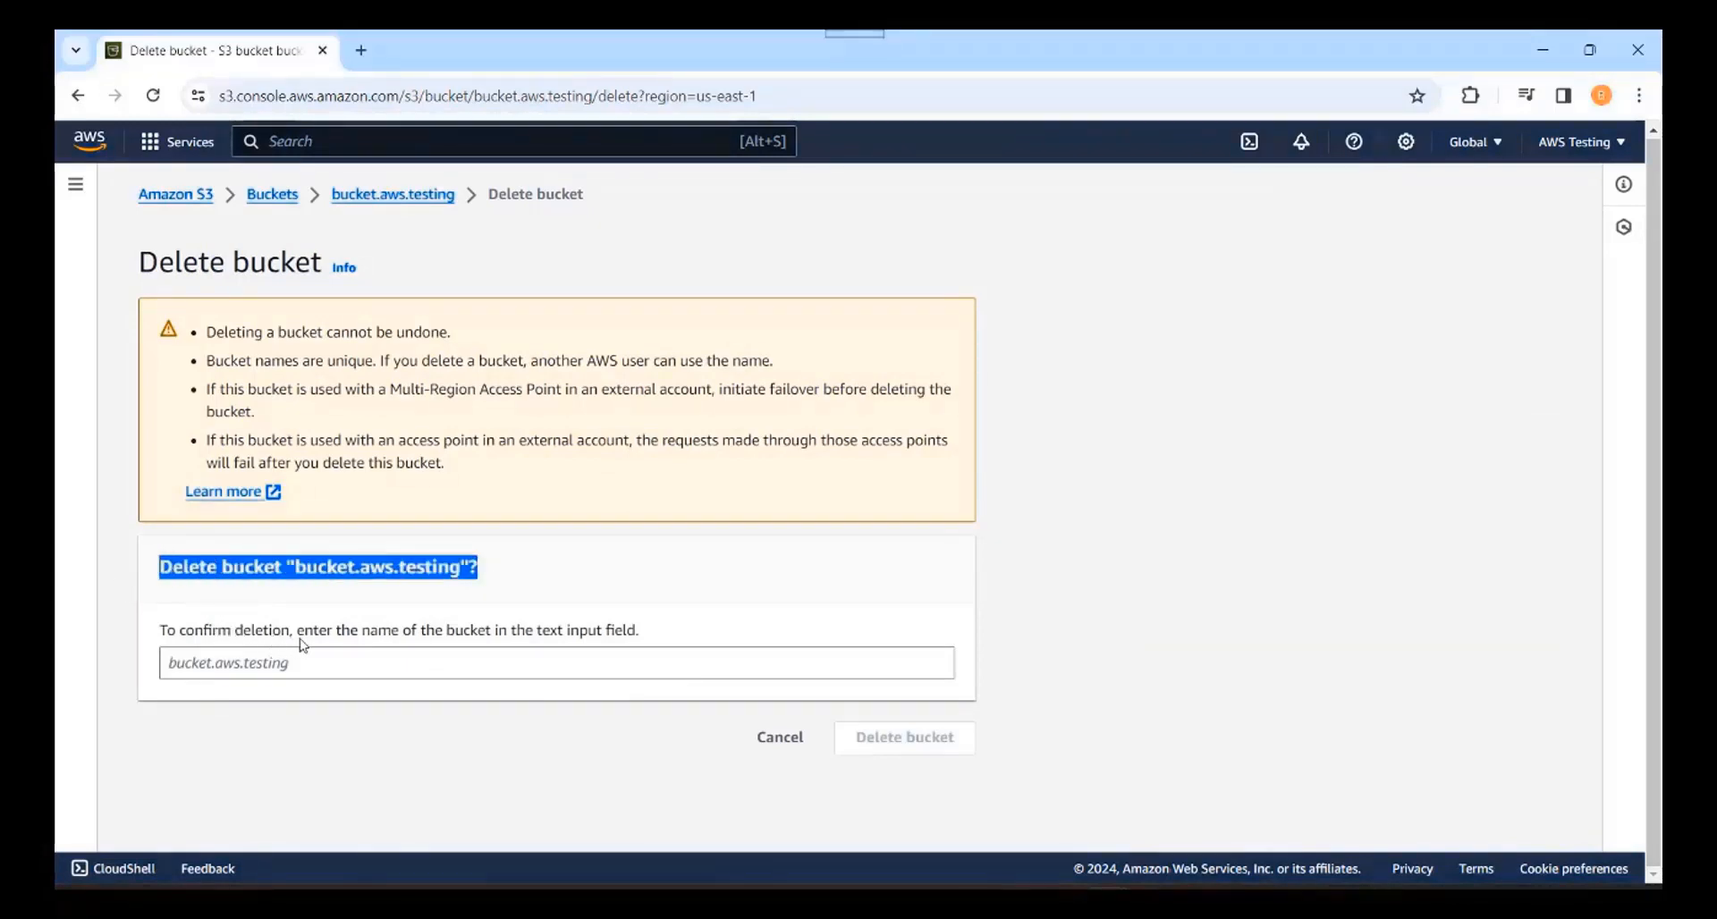
pyautogui.moveTo(161, 639); pyautogui.dragTo(689, 639)
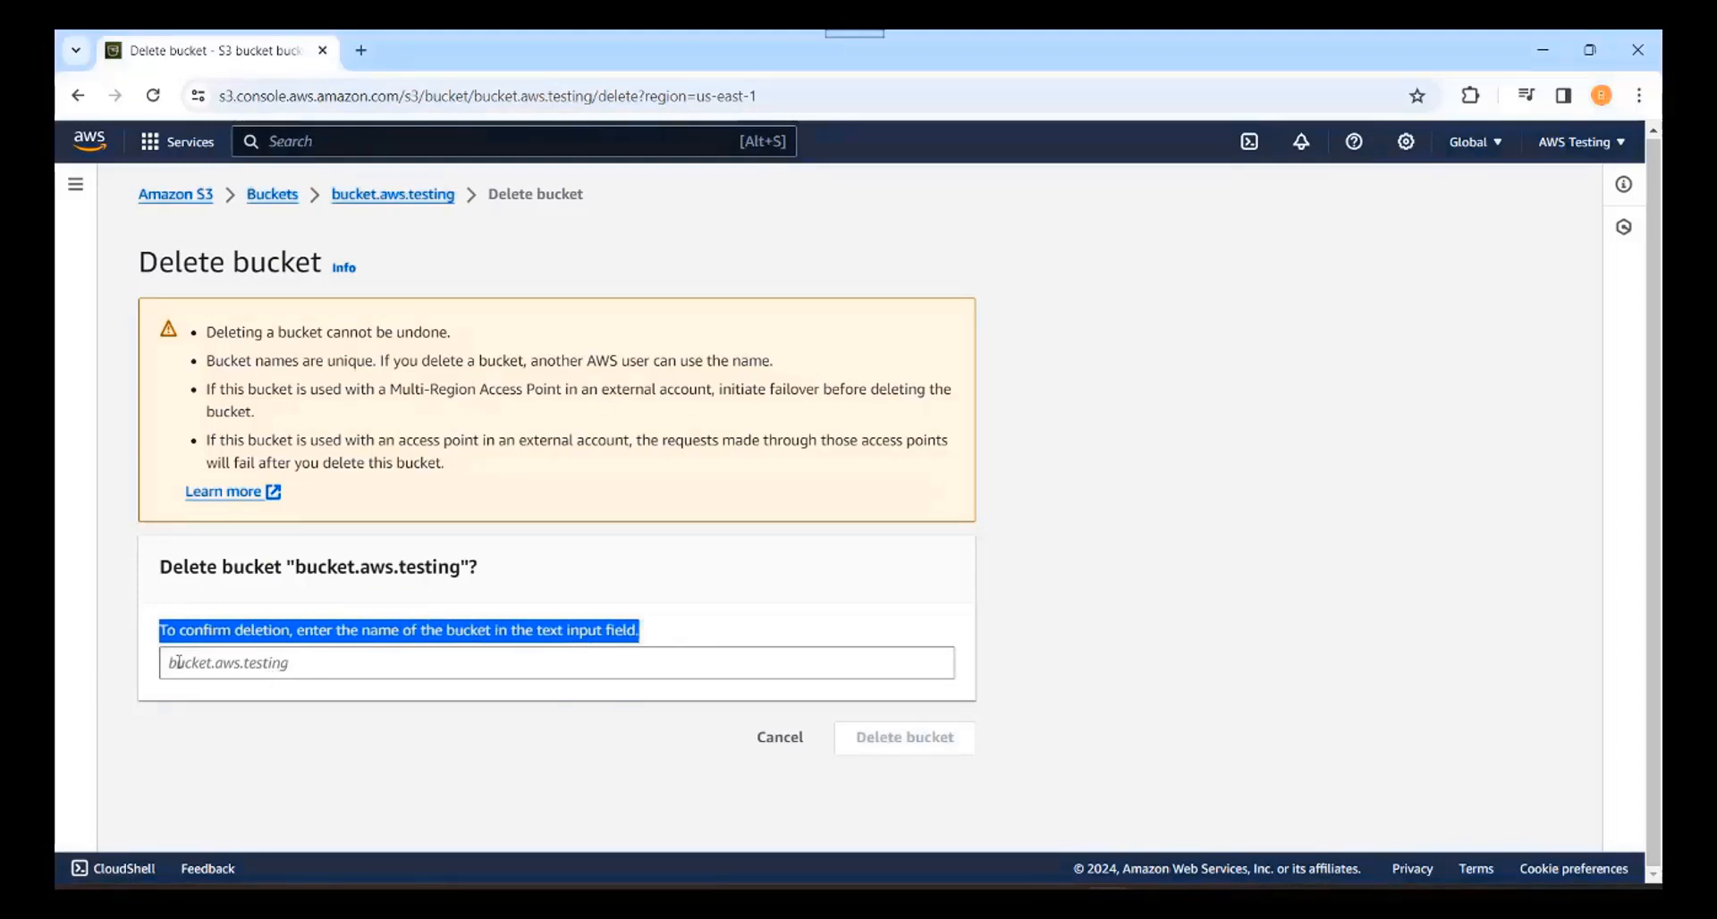
pyautogui.click(374, 662)
pyautogui.write('b')
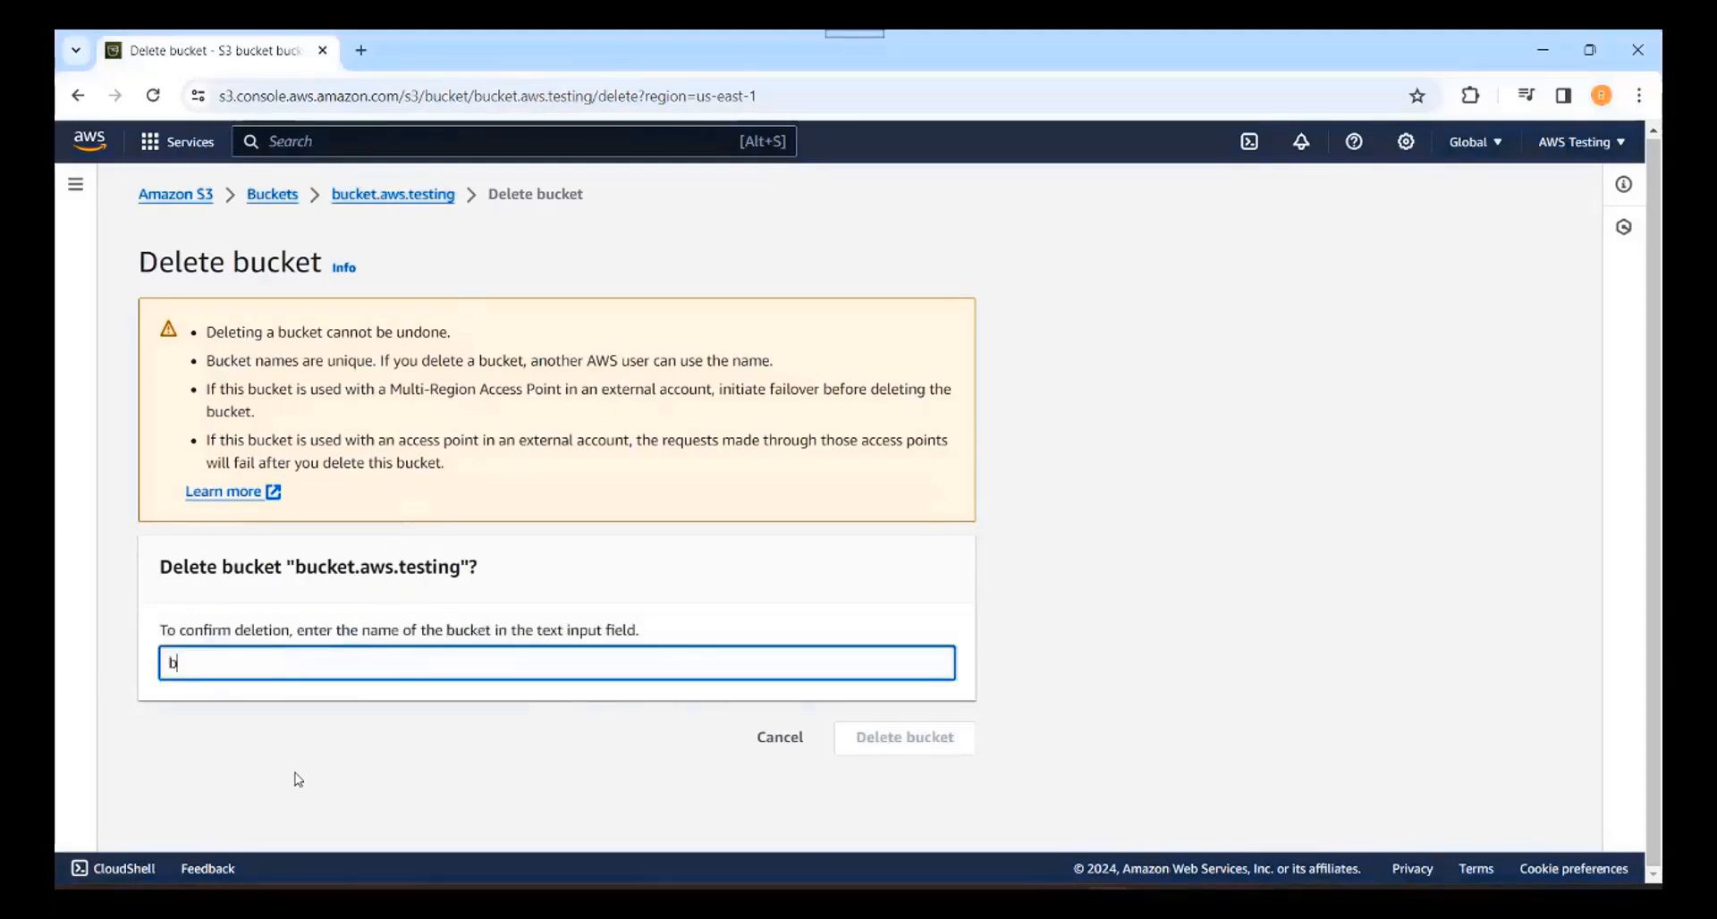
pyautogui.write('ucket.aws.testing')
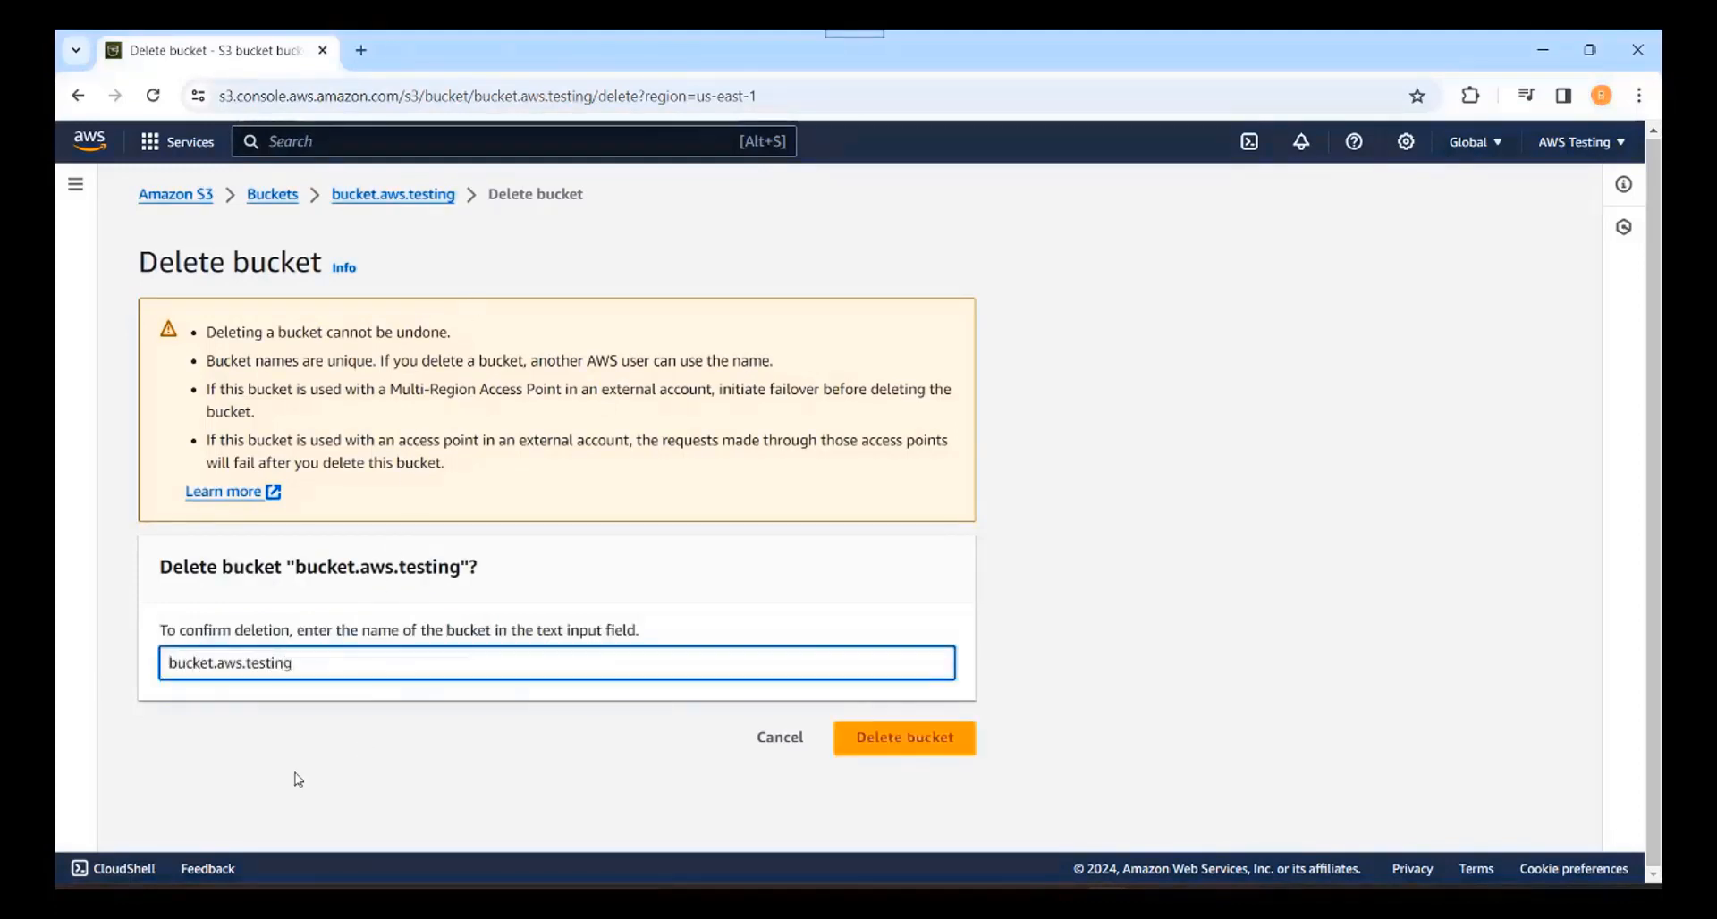
pyautogui.click(903, 748)
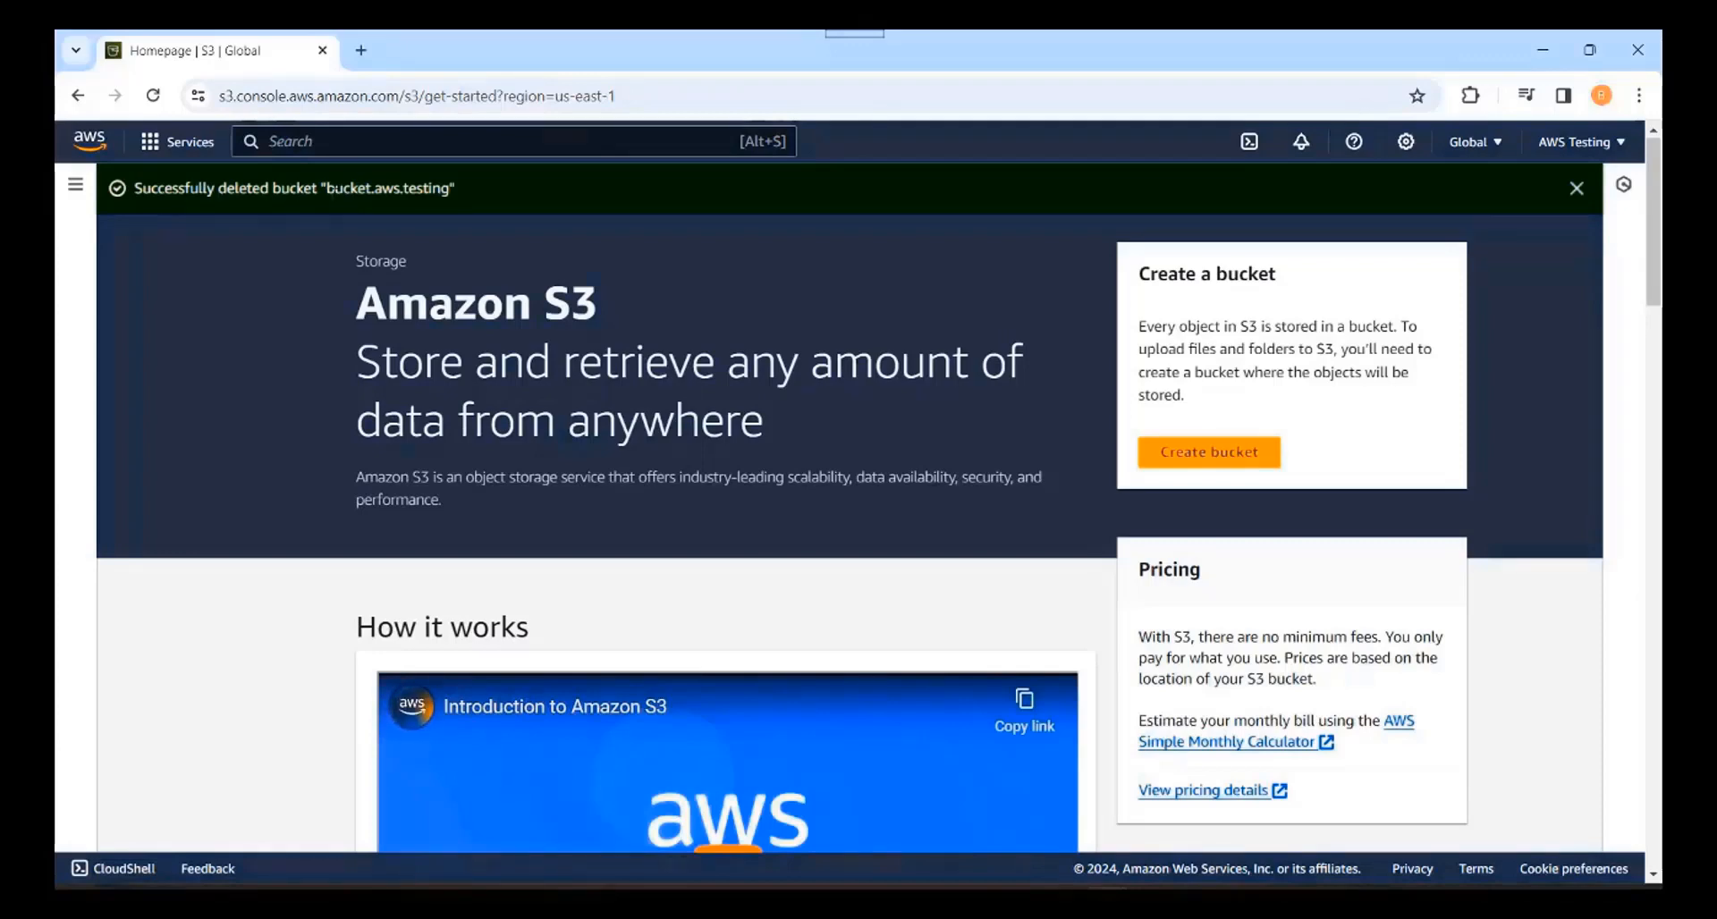
pyautogui.moveTo(453, 191); pyautogui.dragTo(121, 189)
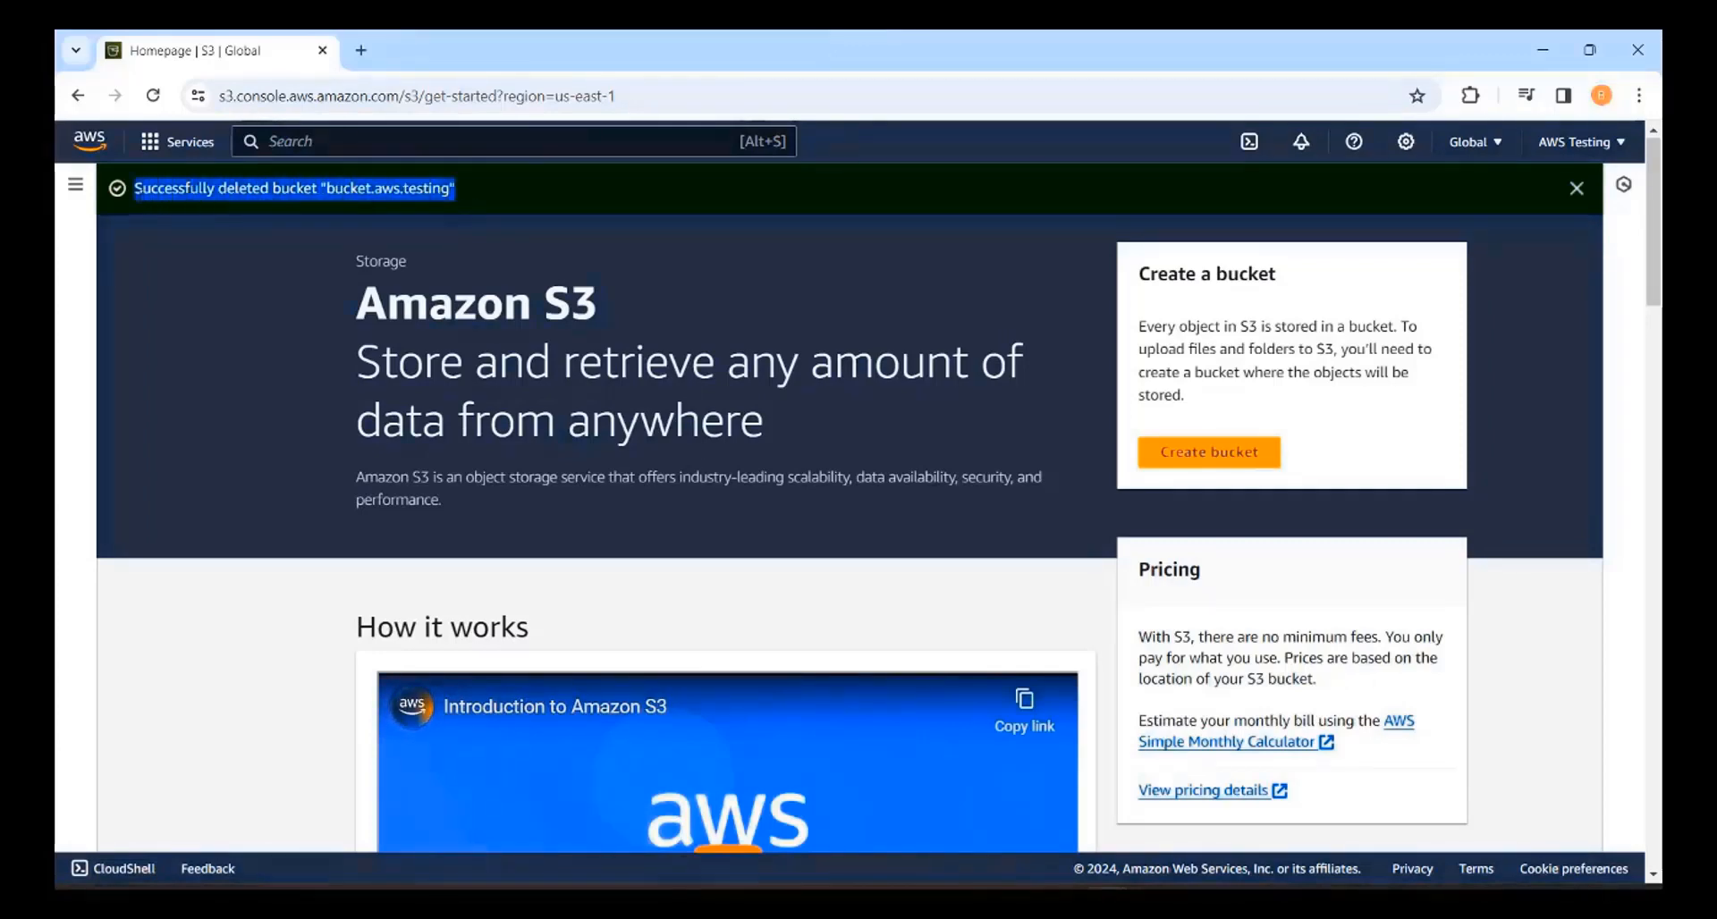